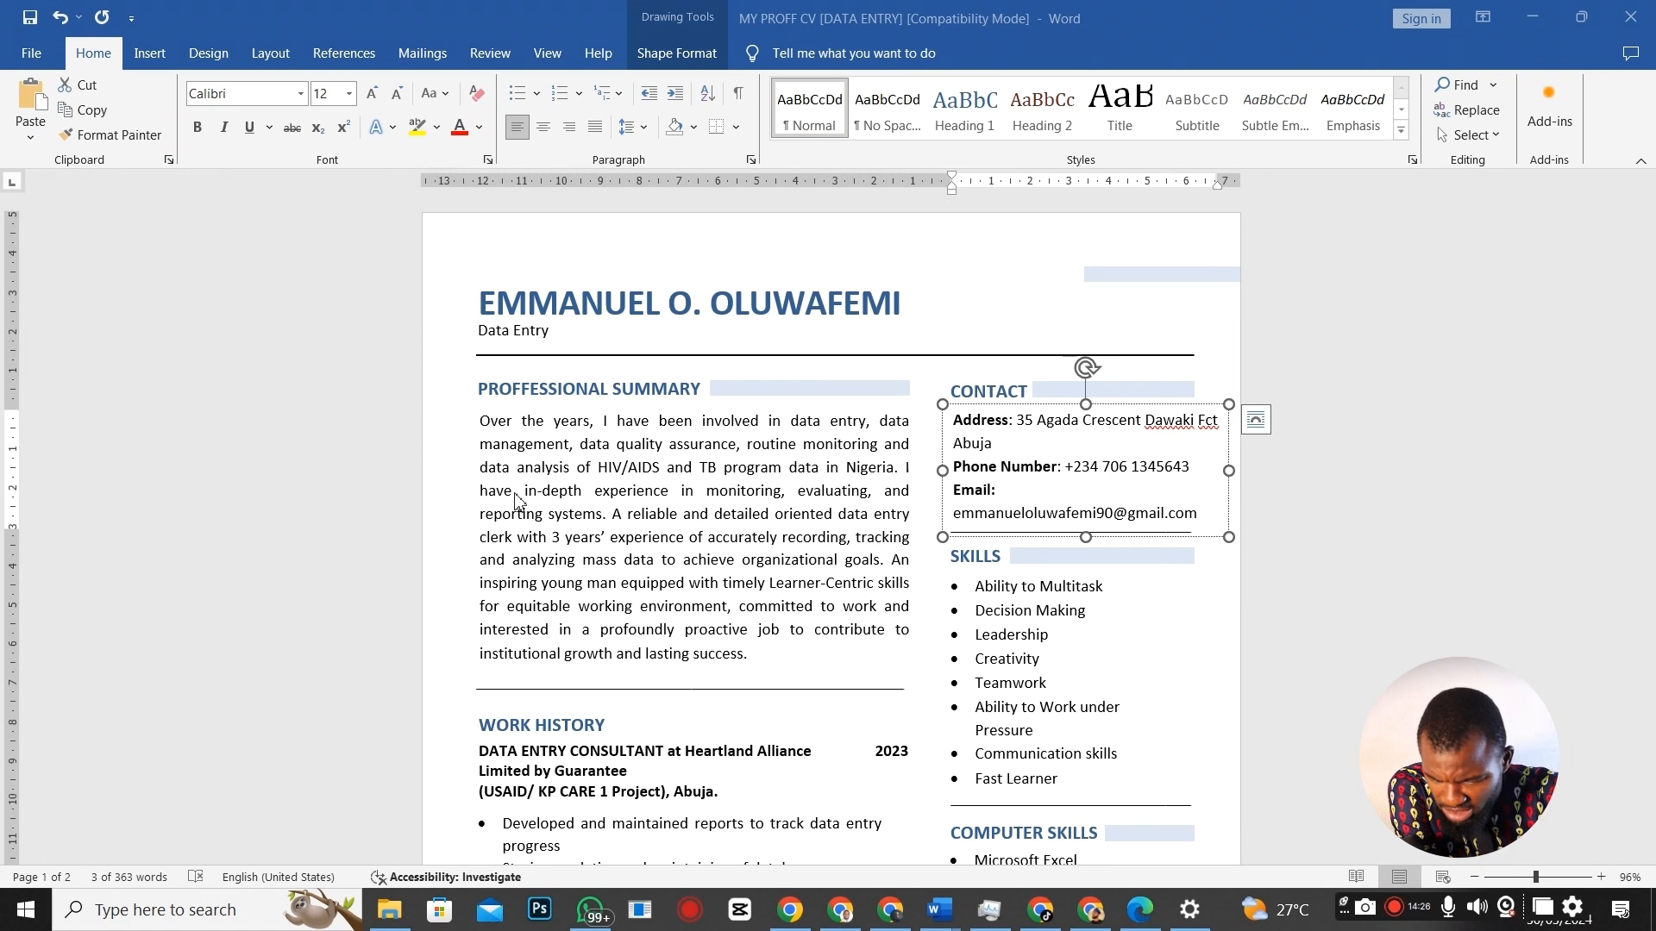
Scroll through the CV document, deselecting its contact box.
scroll(674, 723, "down", 2)
left_click(648, 697)
scroll(591, 614, "down", 1)
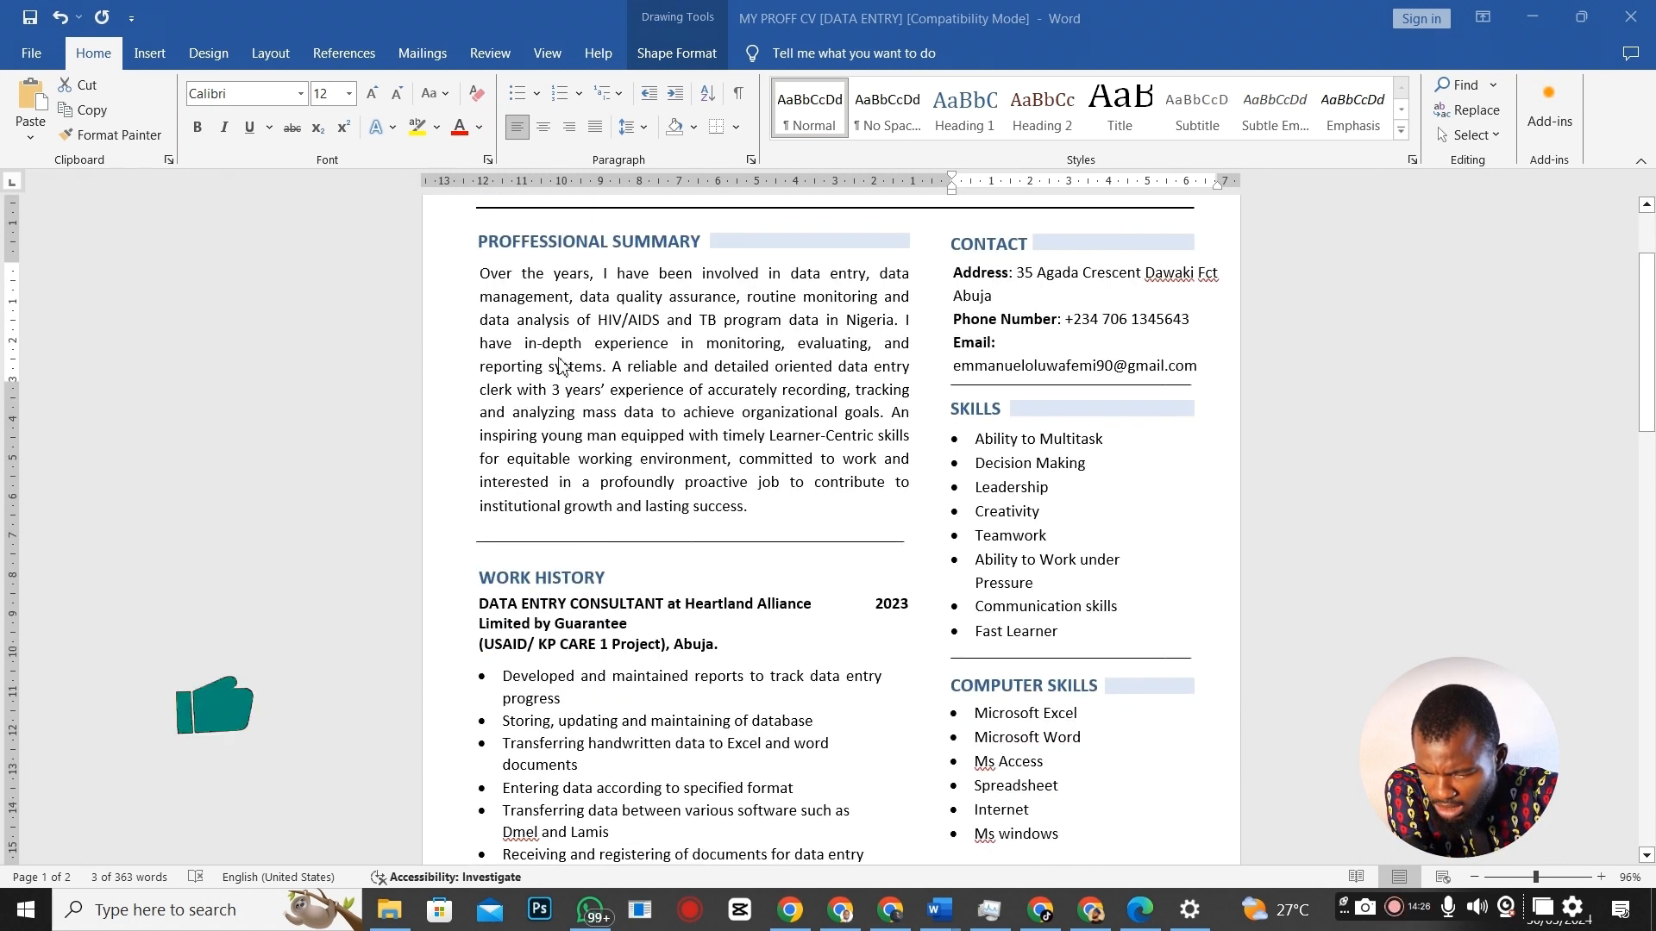
scroll(592, 614, "down", 4)
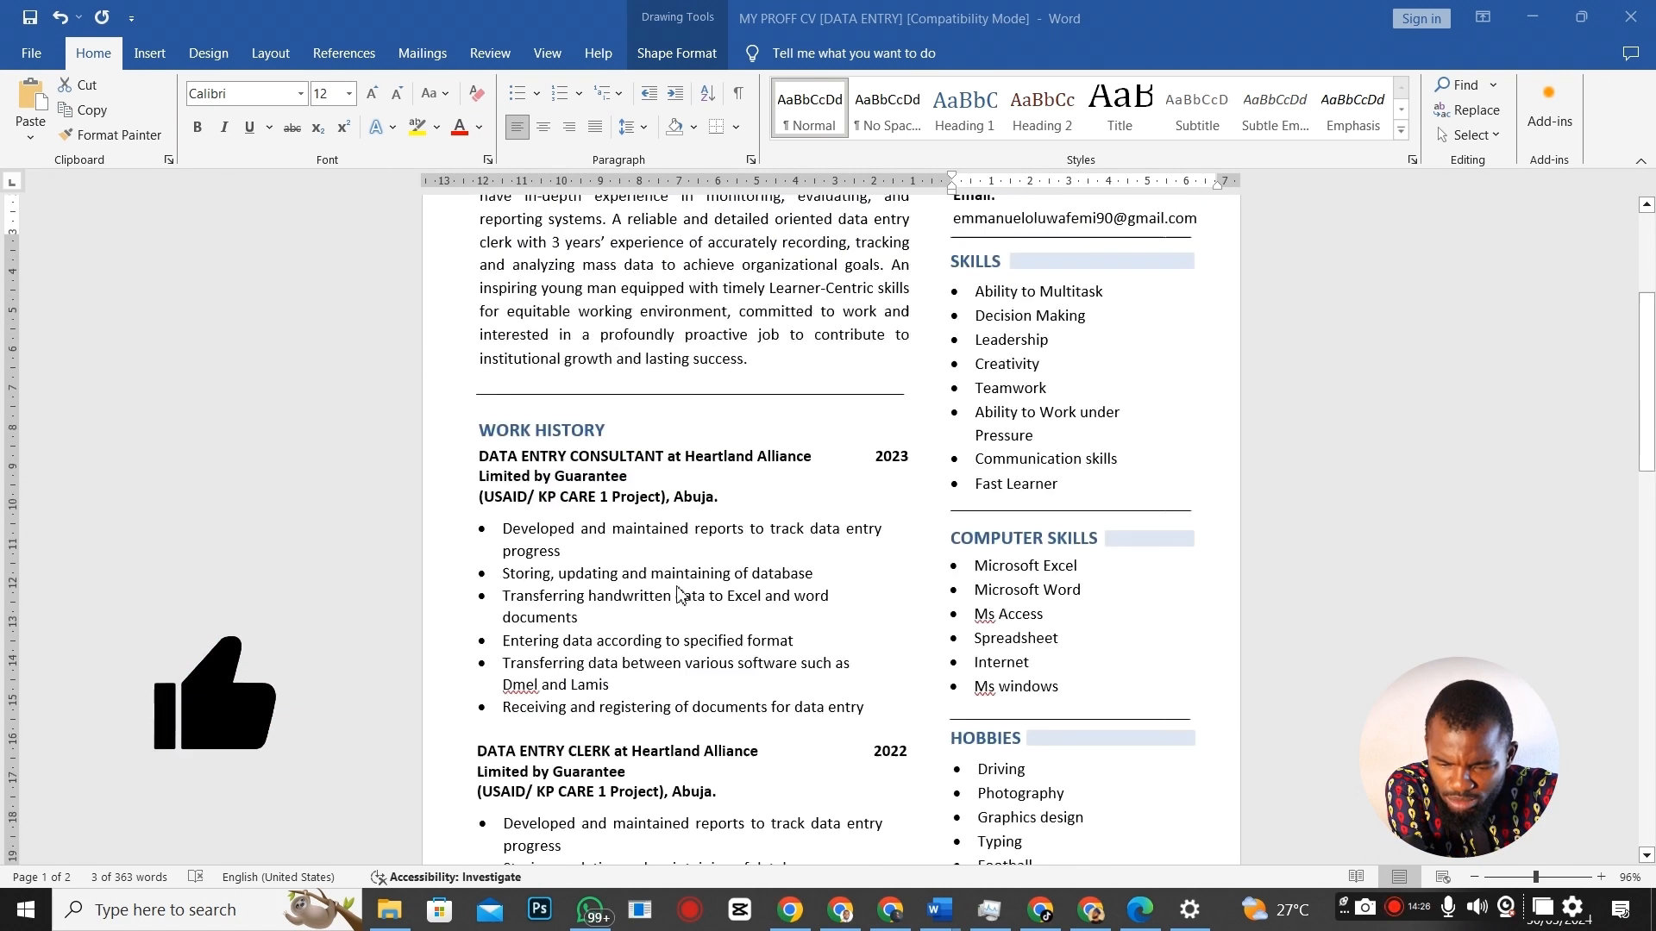
scroll(682, 601, "down", 3)
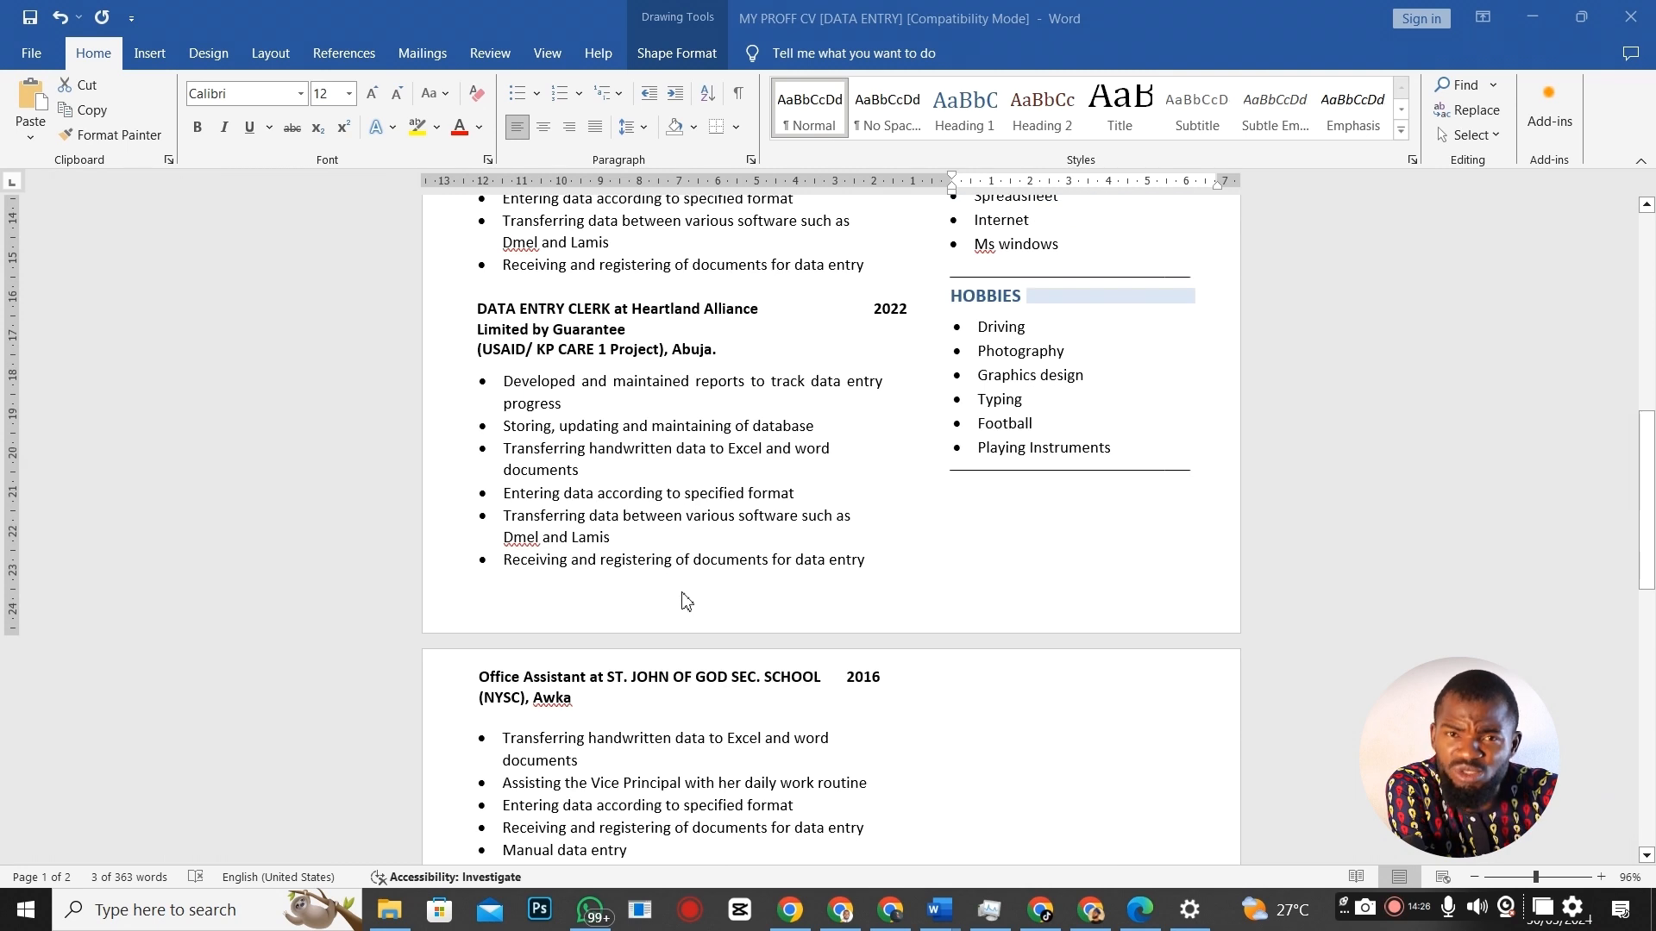
scroll(684, 536, "up", 9)
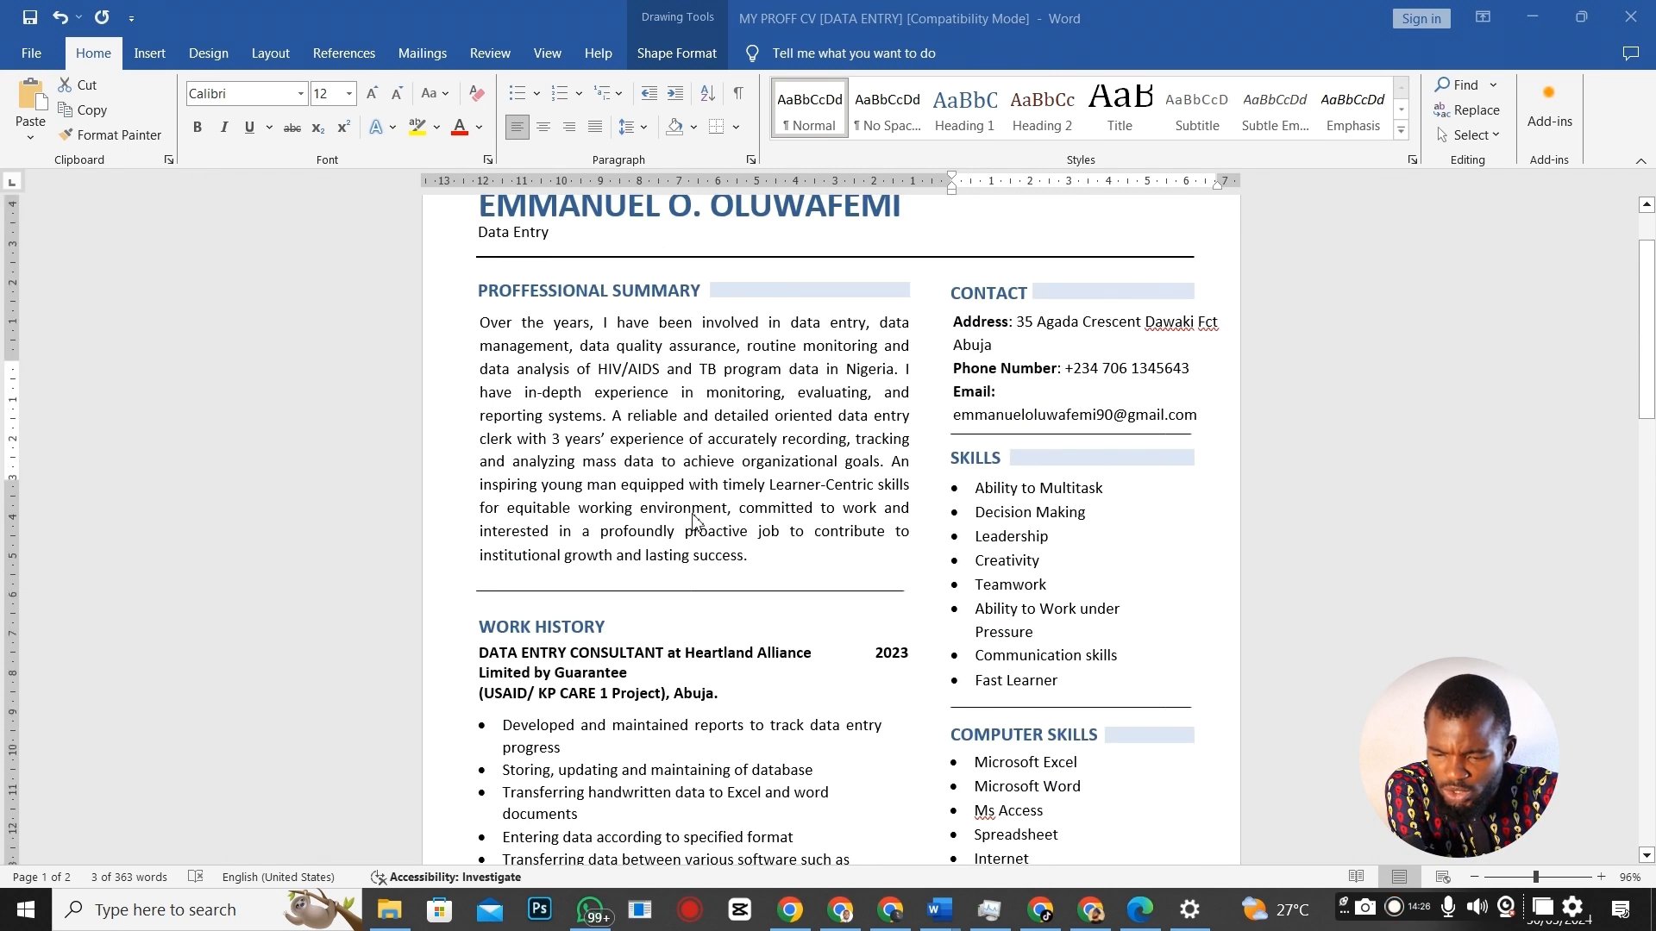
scroll(901, 490, "down", 3)
scroll(895, 488, "up", 3)
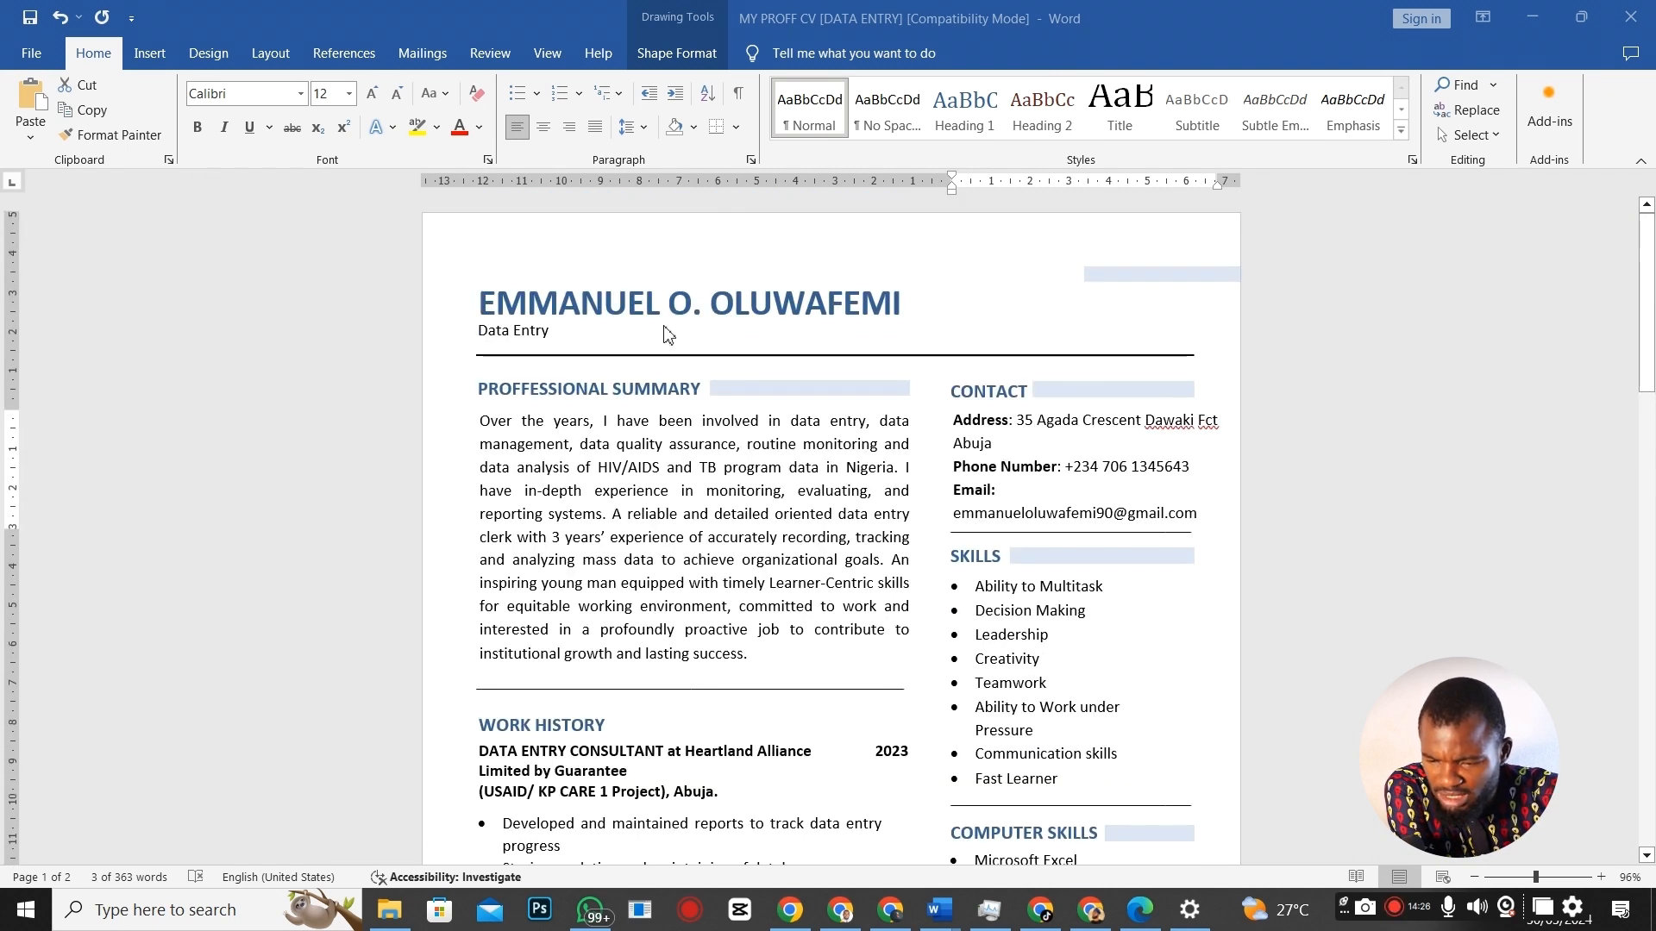
scroll(732, 437, "down", 13)
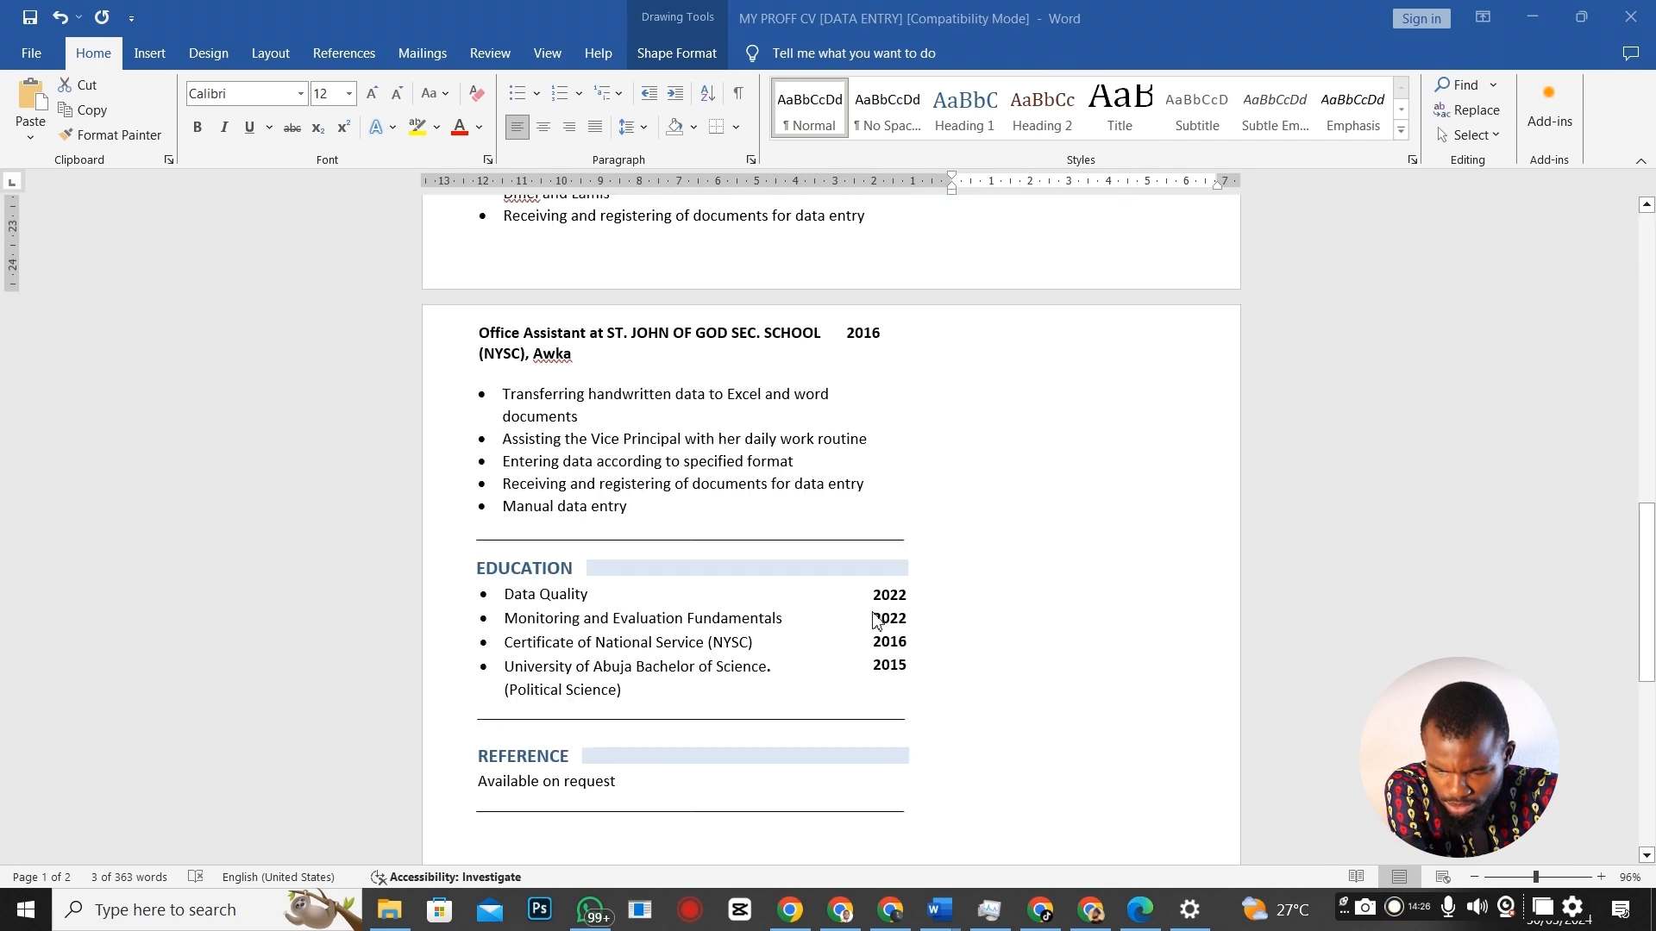
scroll(702, 685, "down", 3)
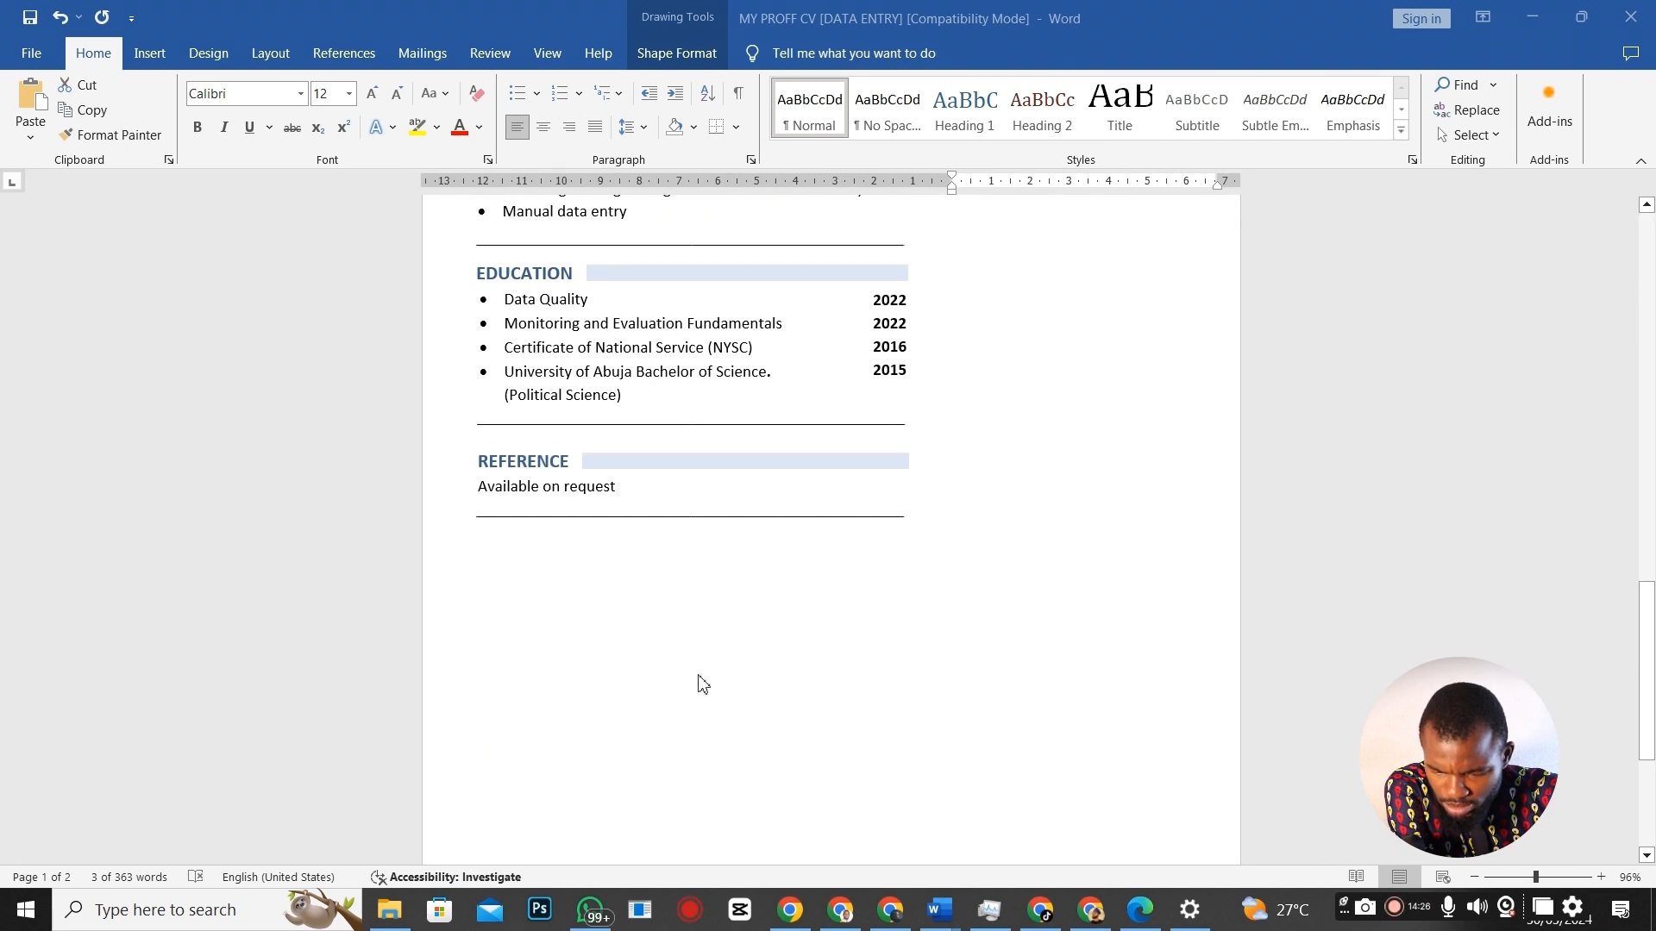
Switch to the browser and scroll the Europass home page to the Europass tools section.
left_click(1035, 928)
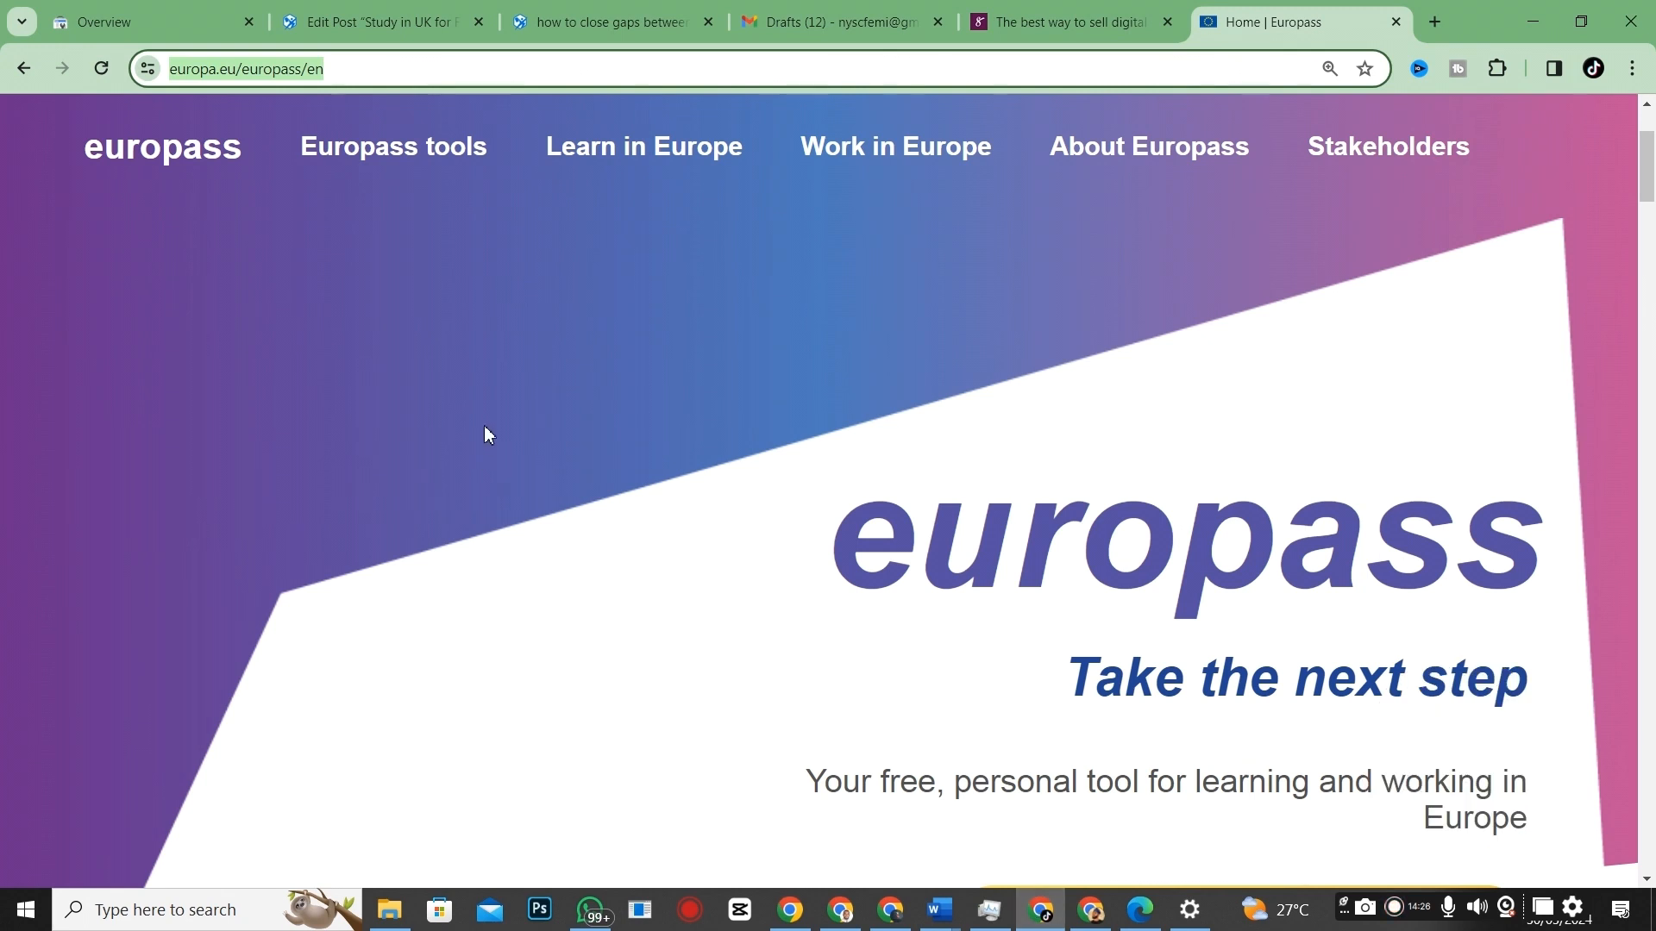
scroll(484, 426, "down", 3)
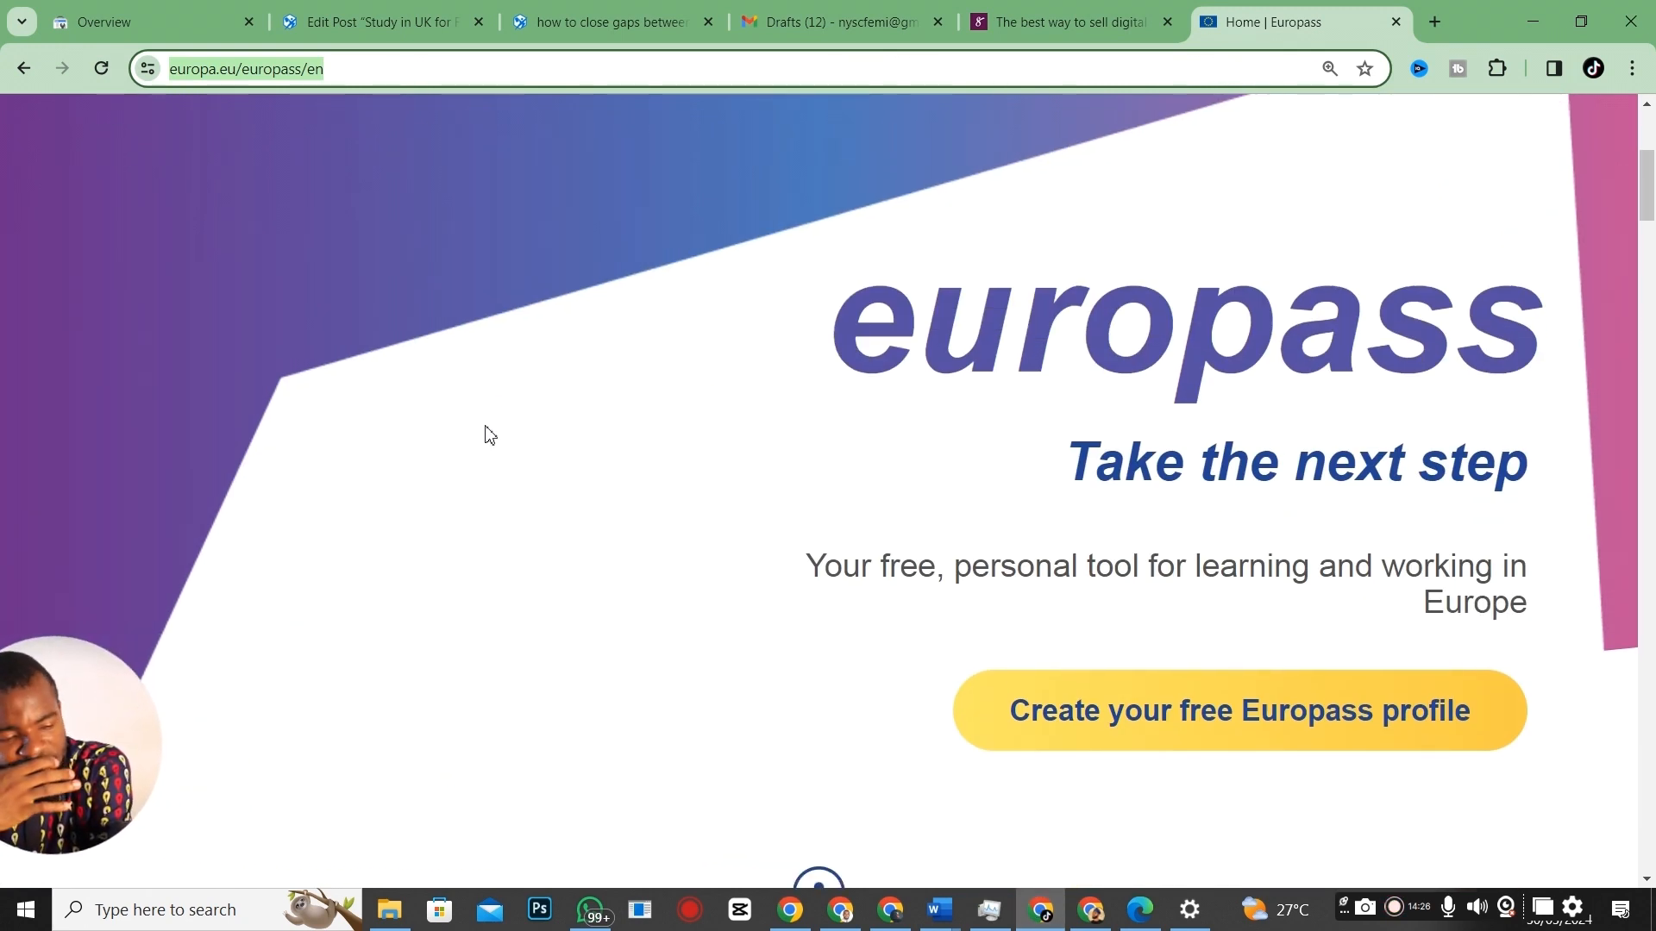
scroll(728, 296, "down", 8)
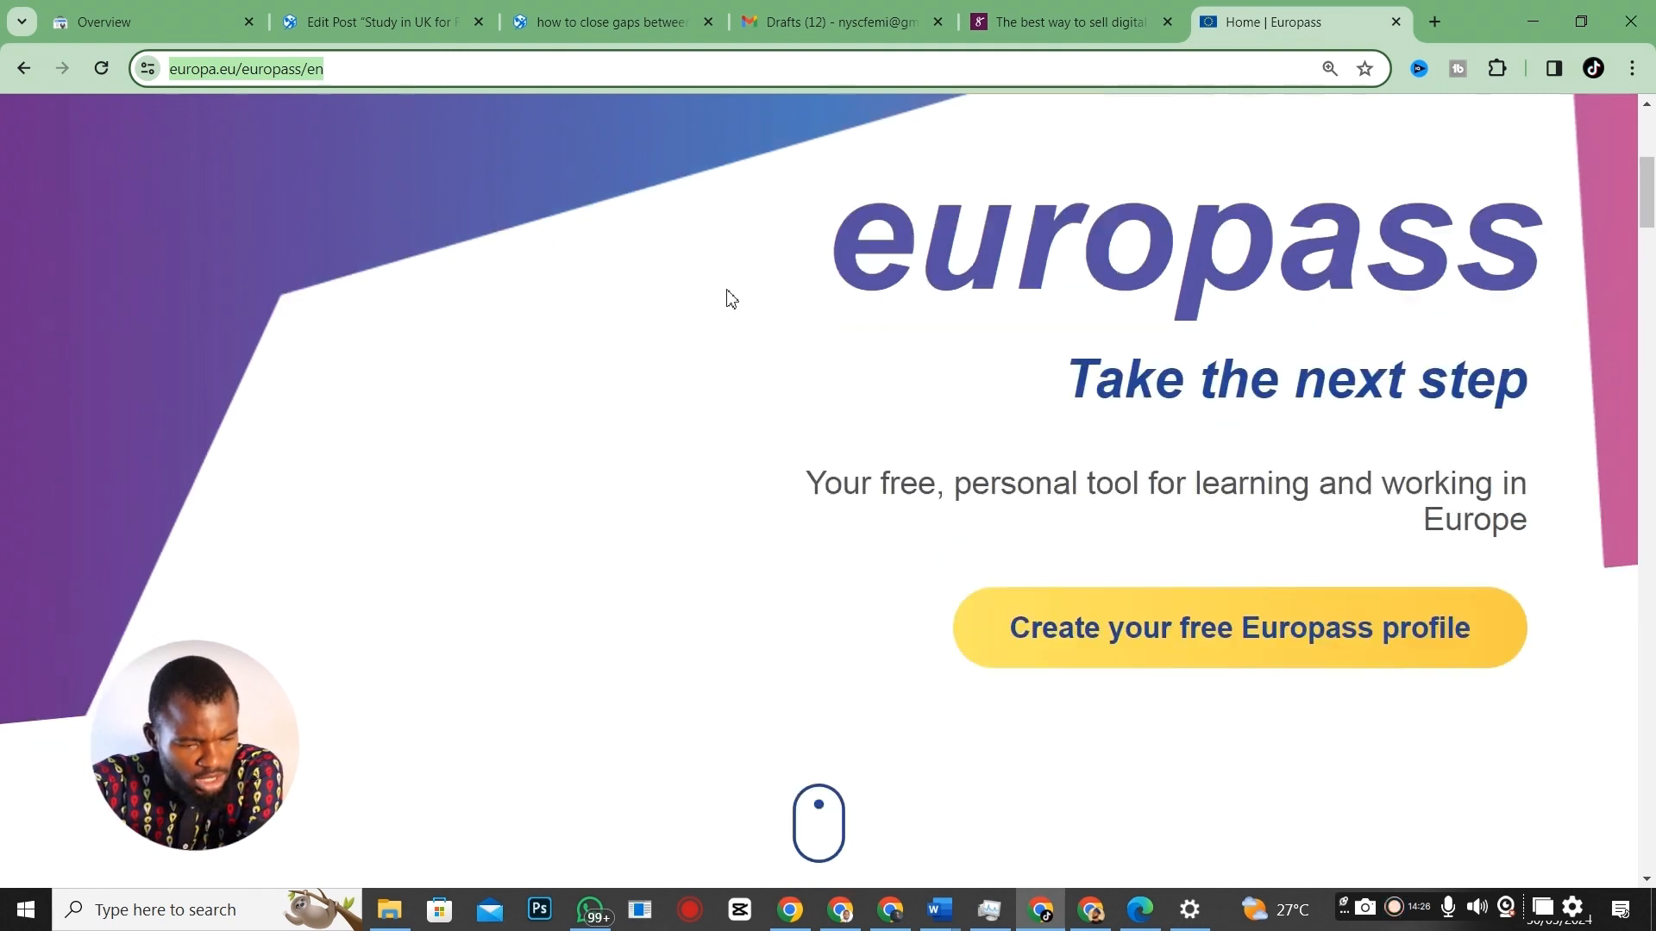
scroll(877, 561, "down", 2)
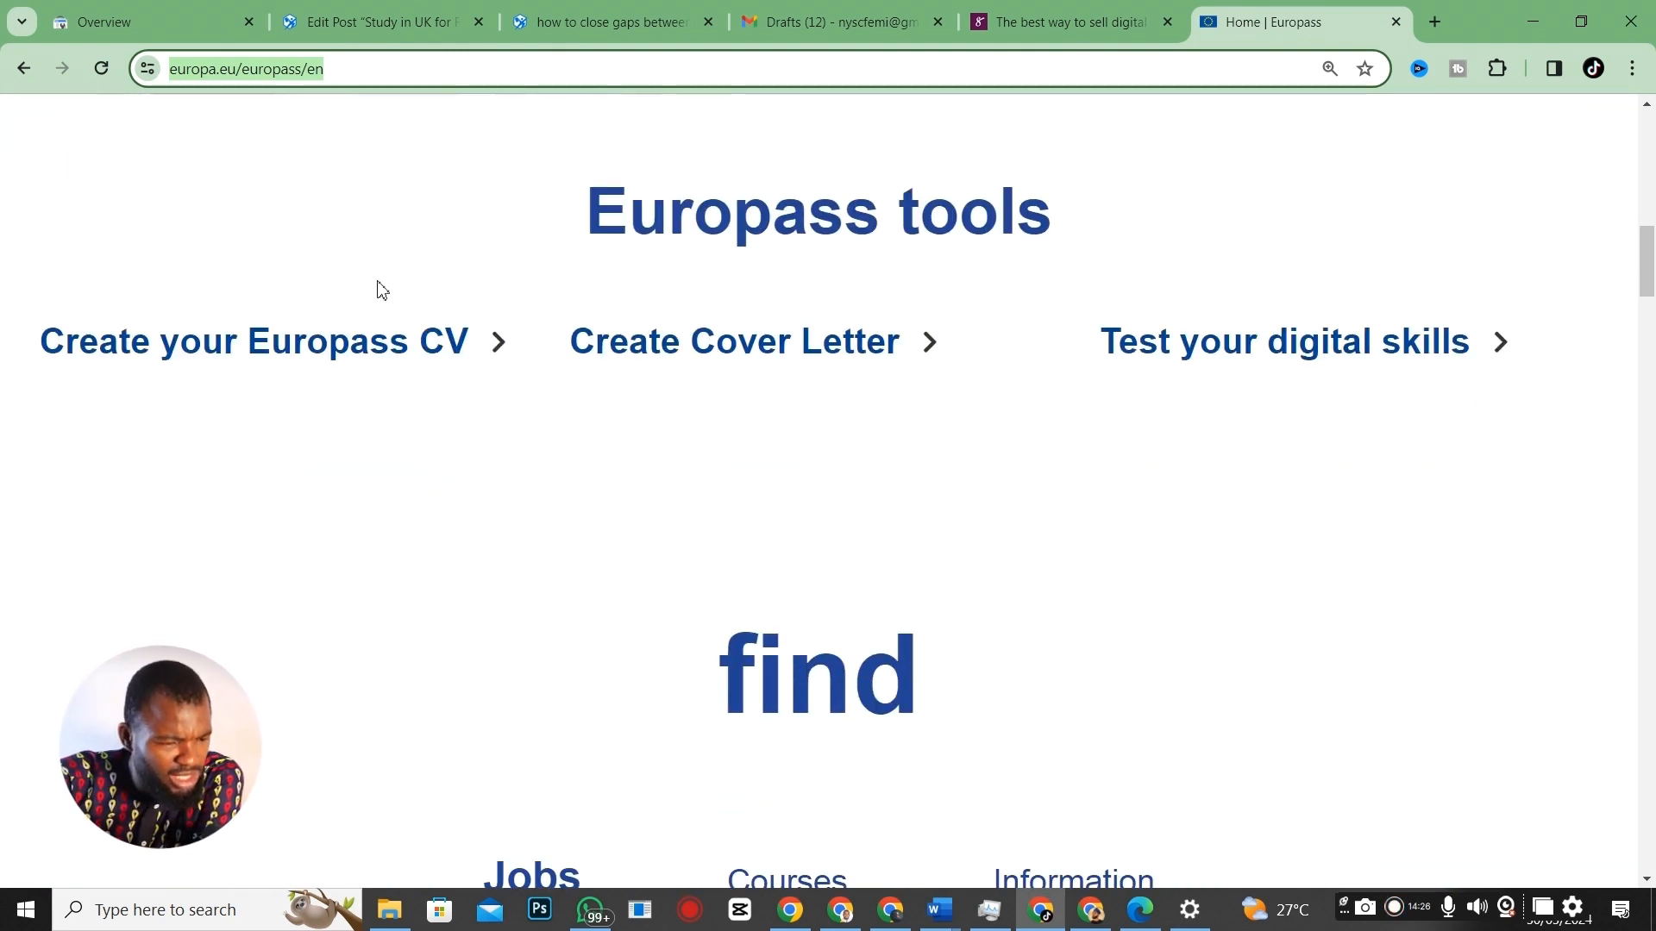
scroll(709, 448, "up", 12)
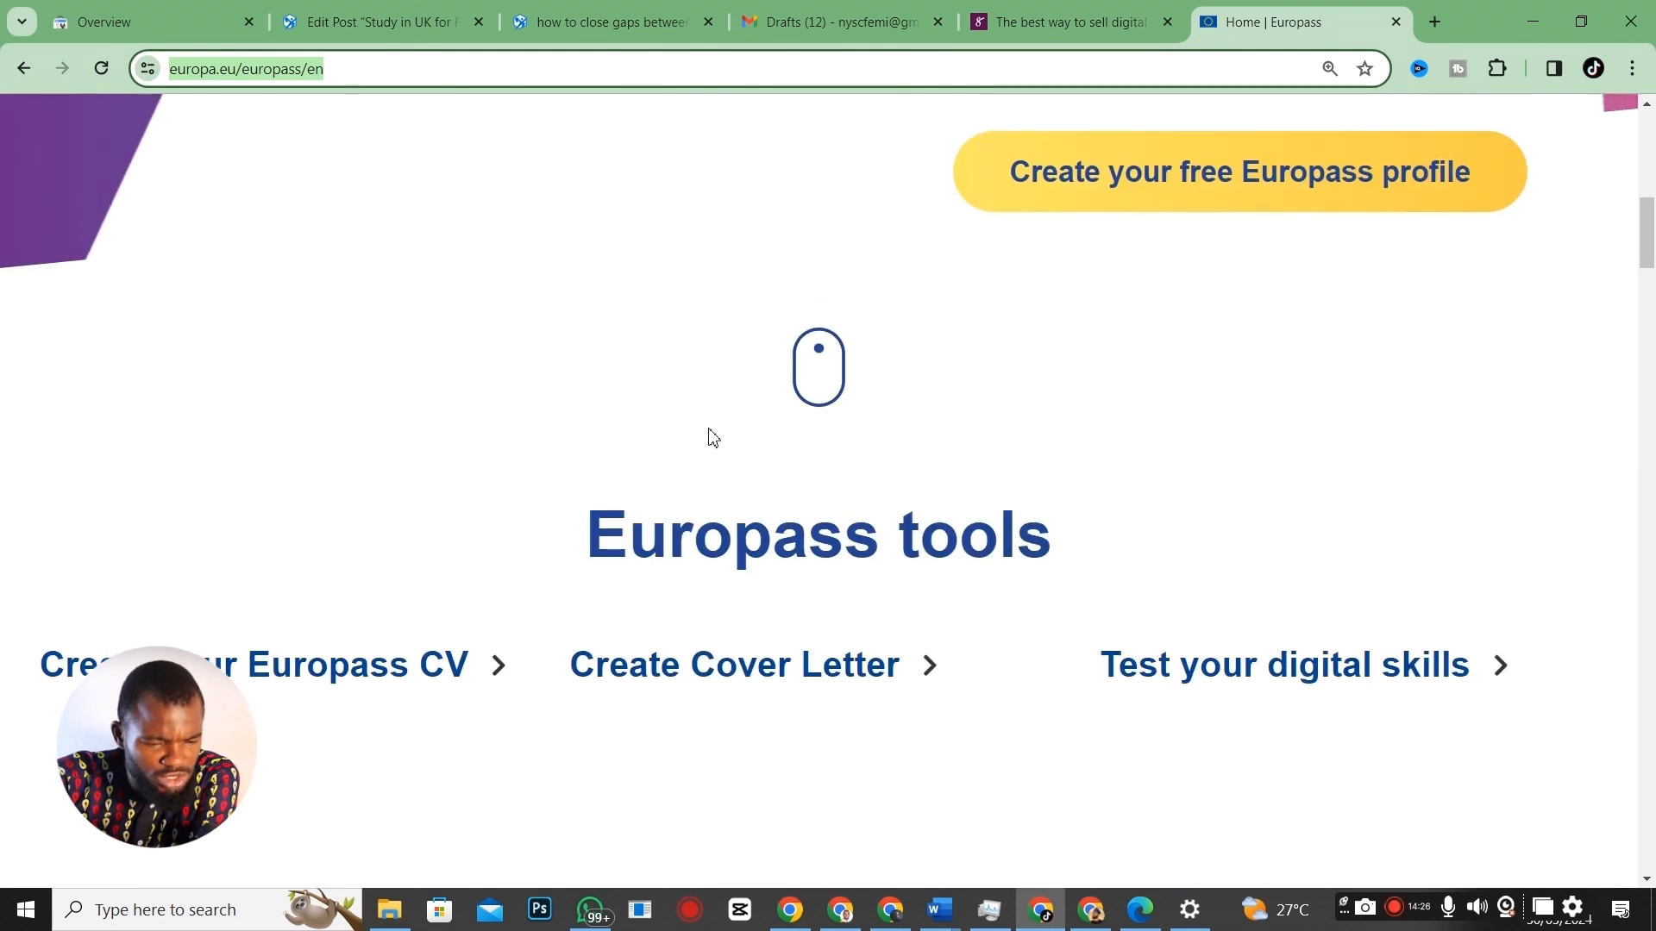
scroll(716, 450, "down", 9)
scroll(720, 450, "down", 3)
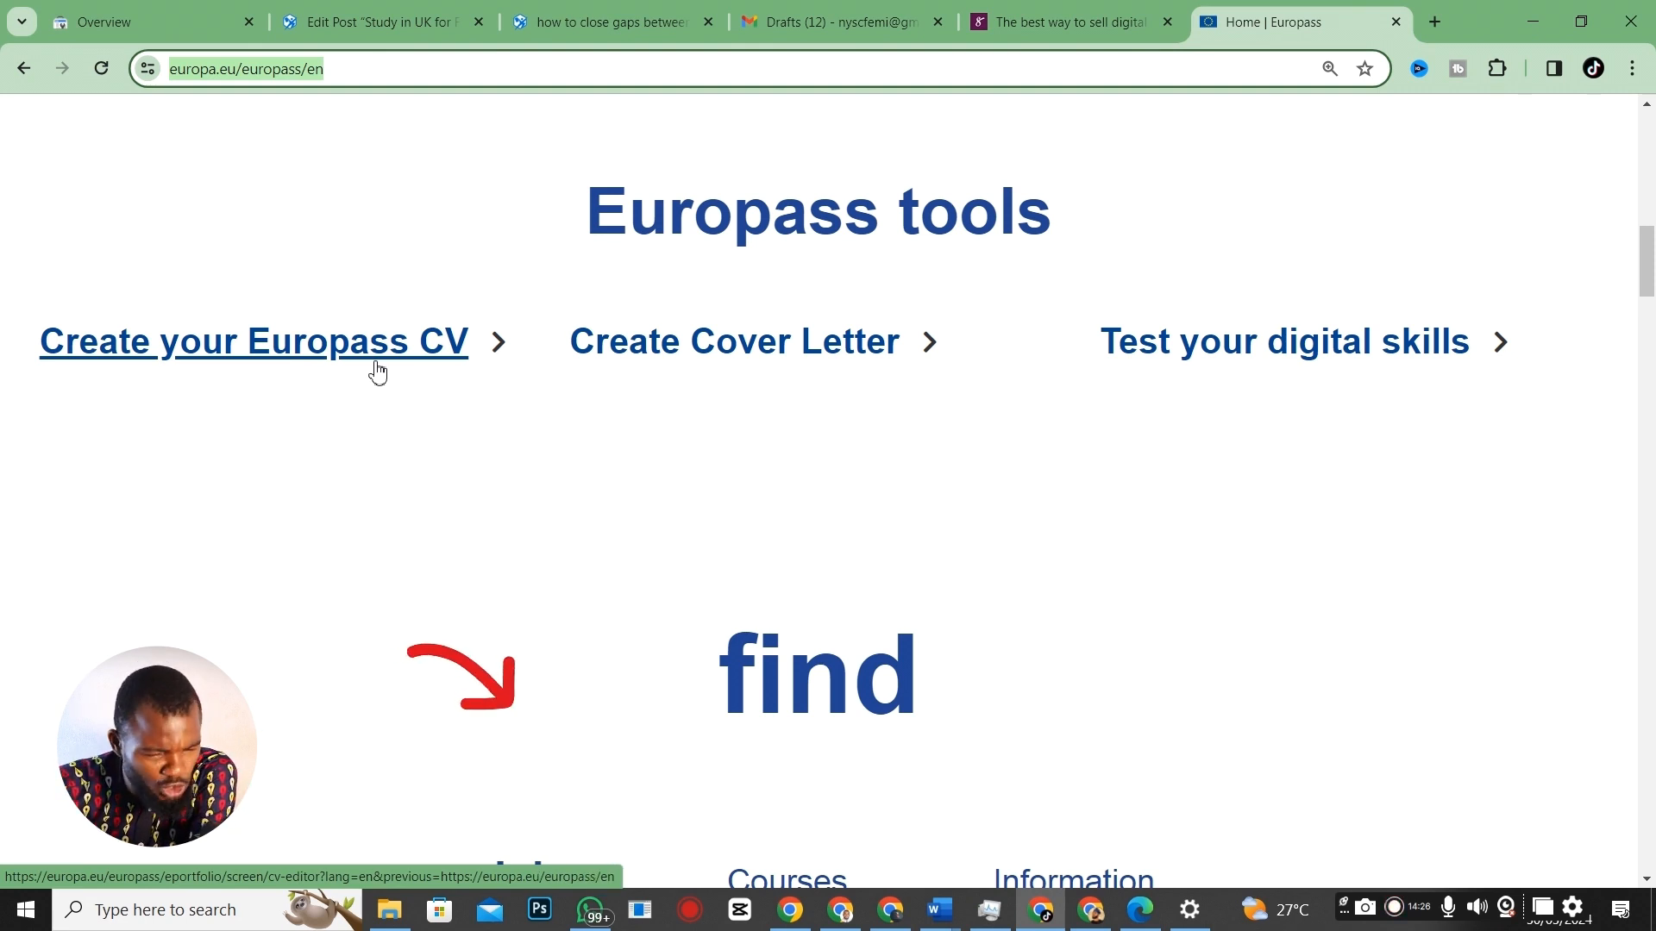
scroll(721, 419, "up", 4)
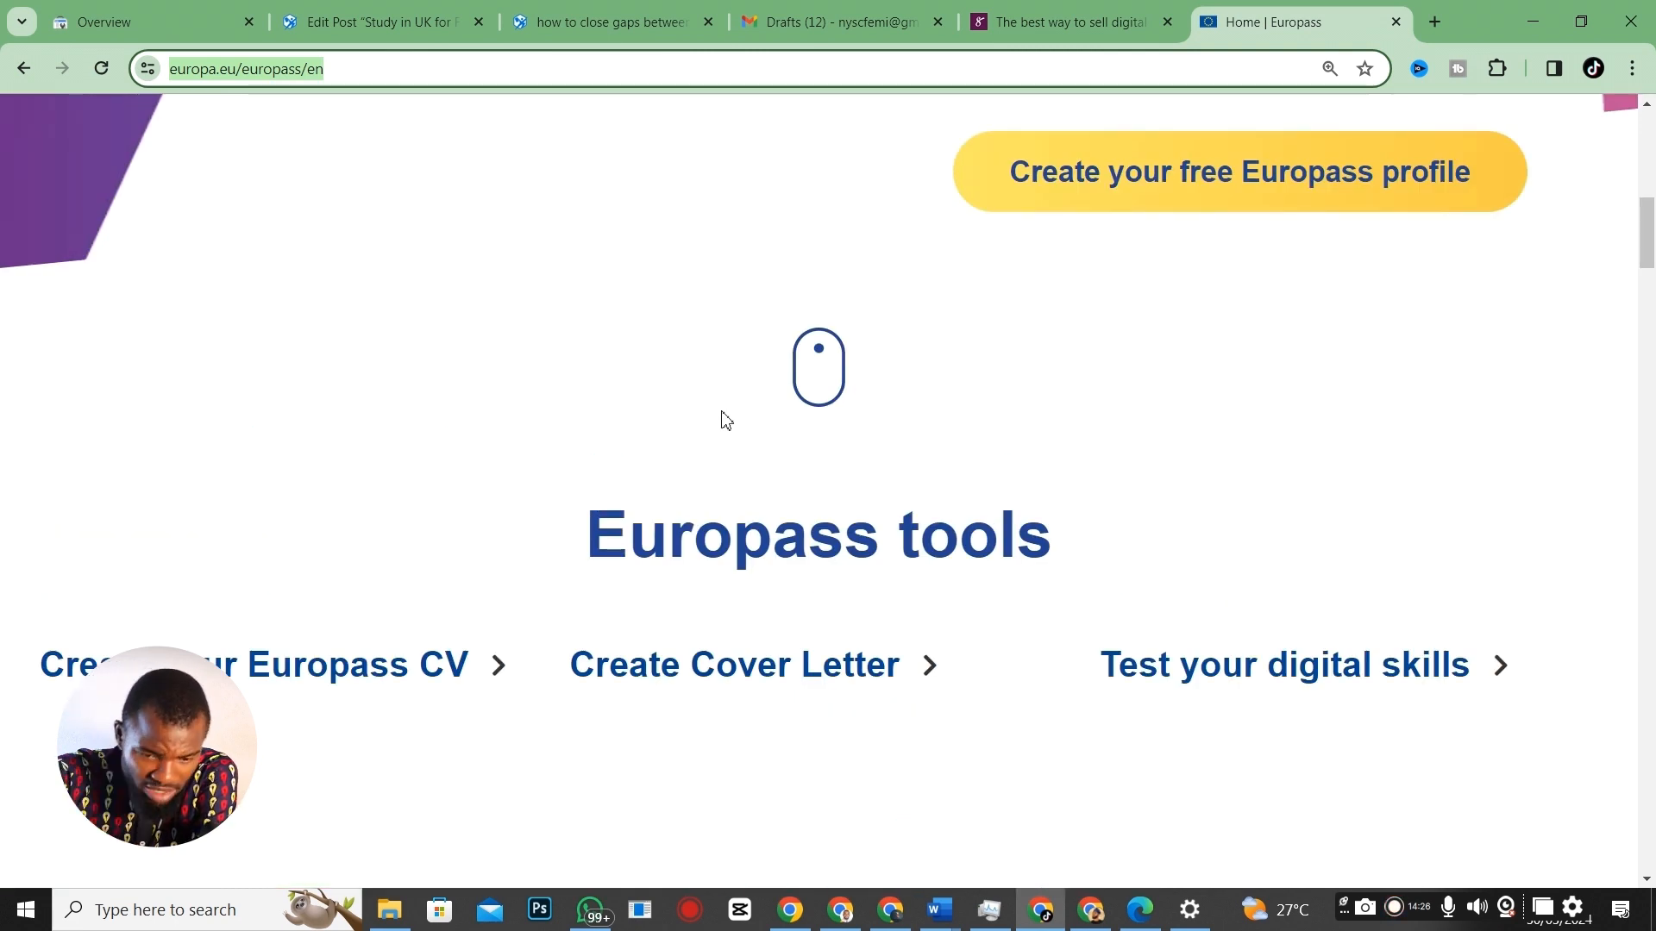
scroll(1164, 488, "up", 8)
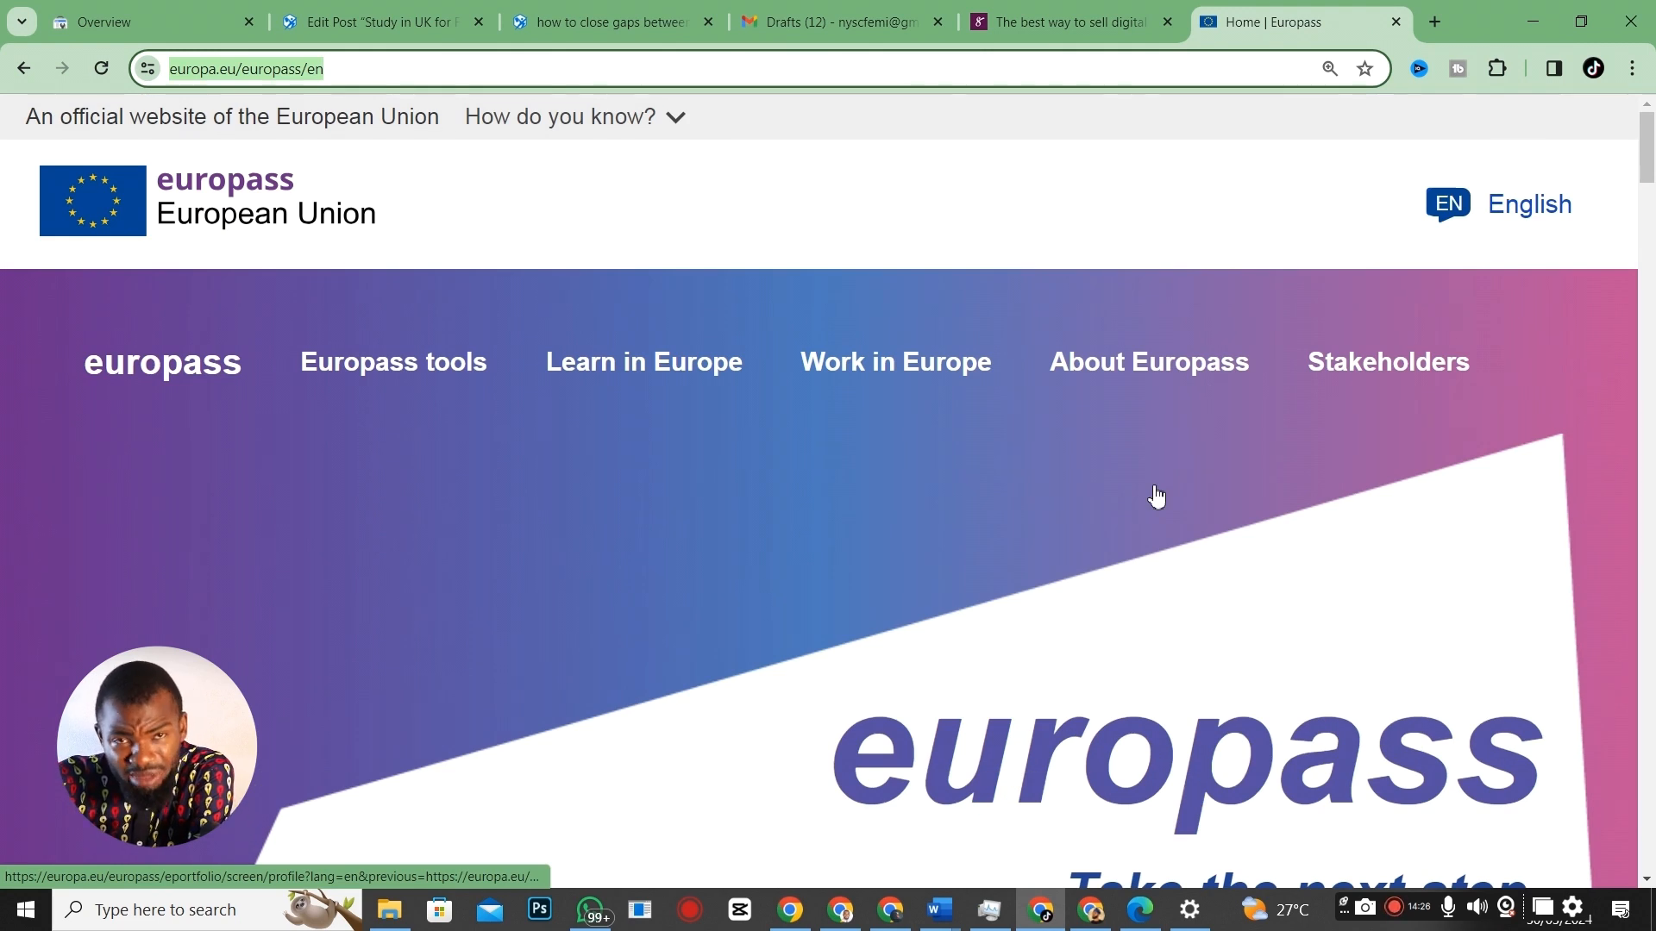
scroll(721, 517, "down", 12)
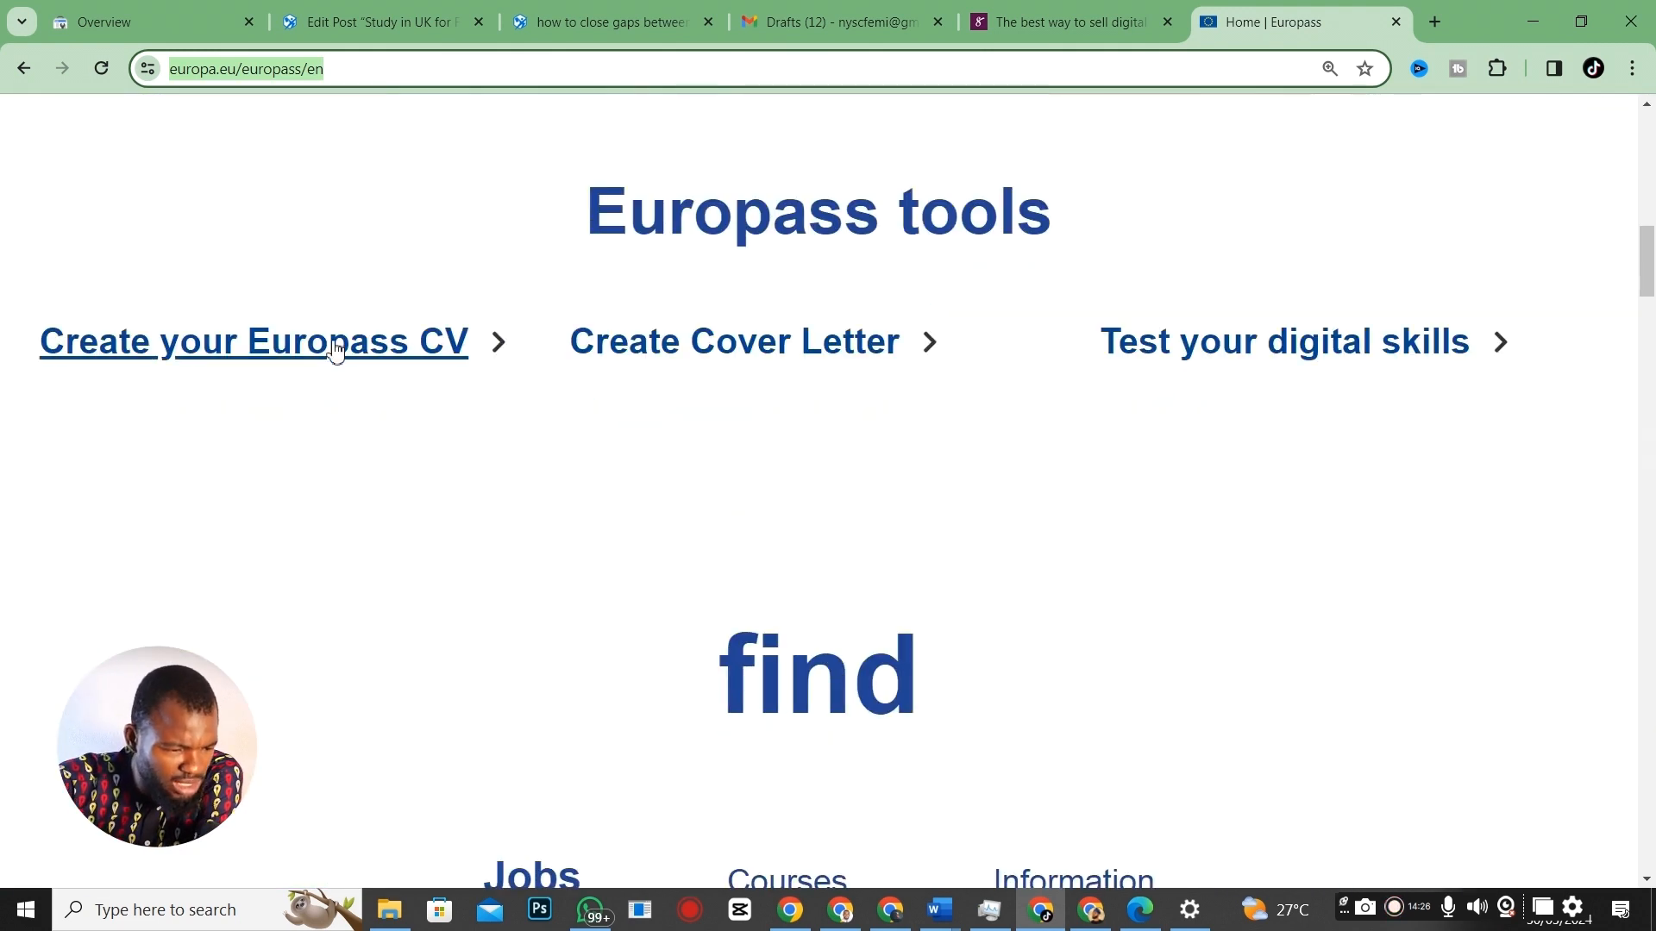
Open 'Create your Europass CV' from the Europass tools list.
left_click(257, 356)
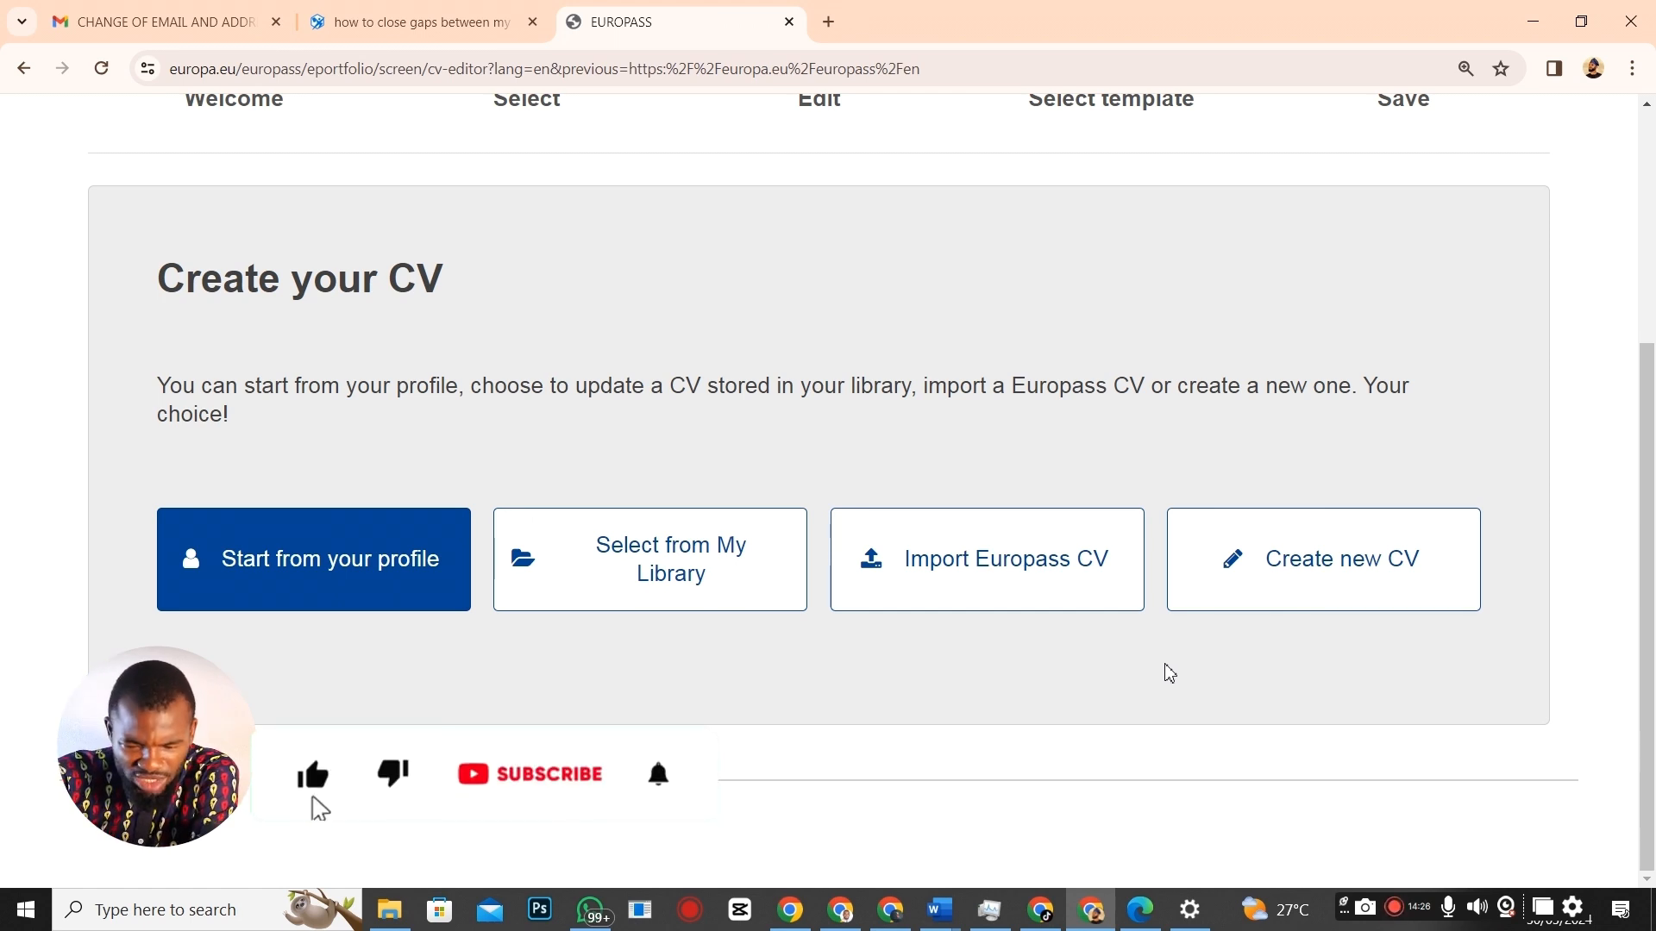
Start a brand-new CV and look over its Edit page.
left_click(1333, 578)
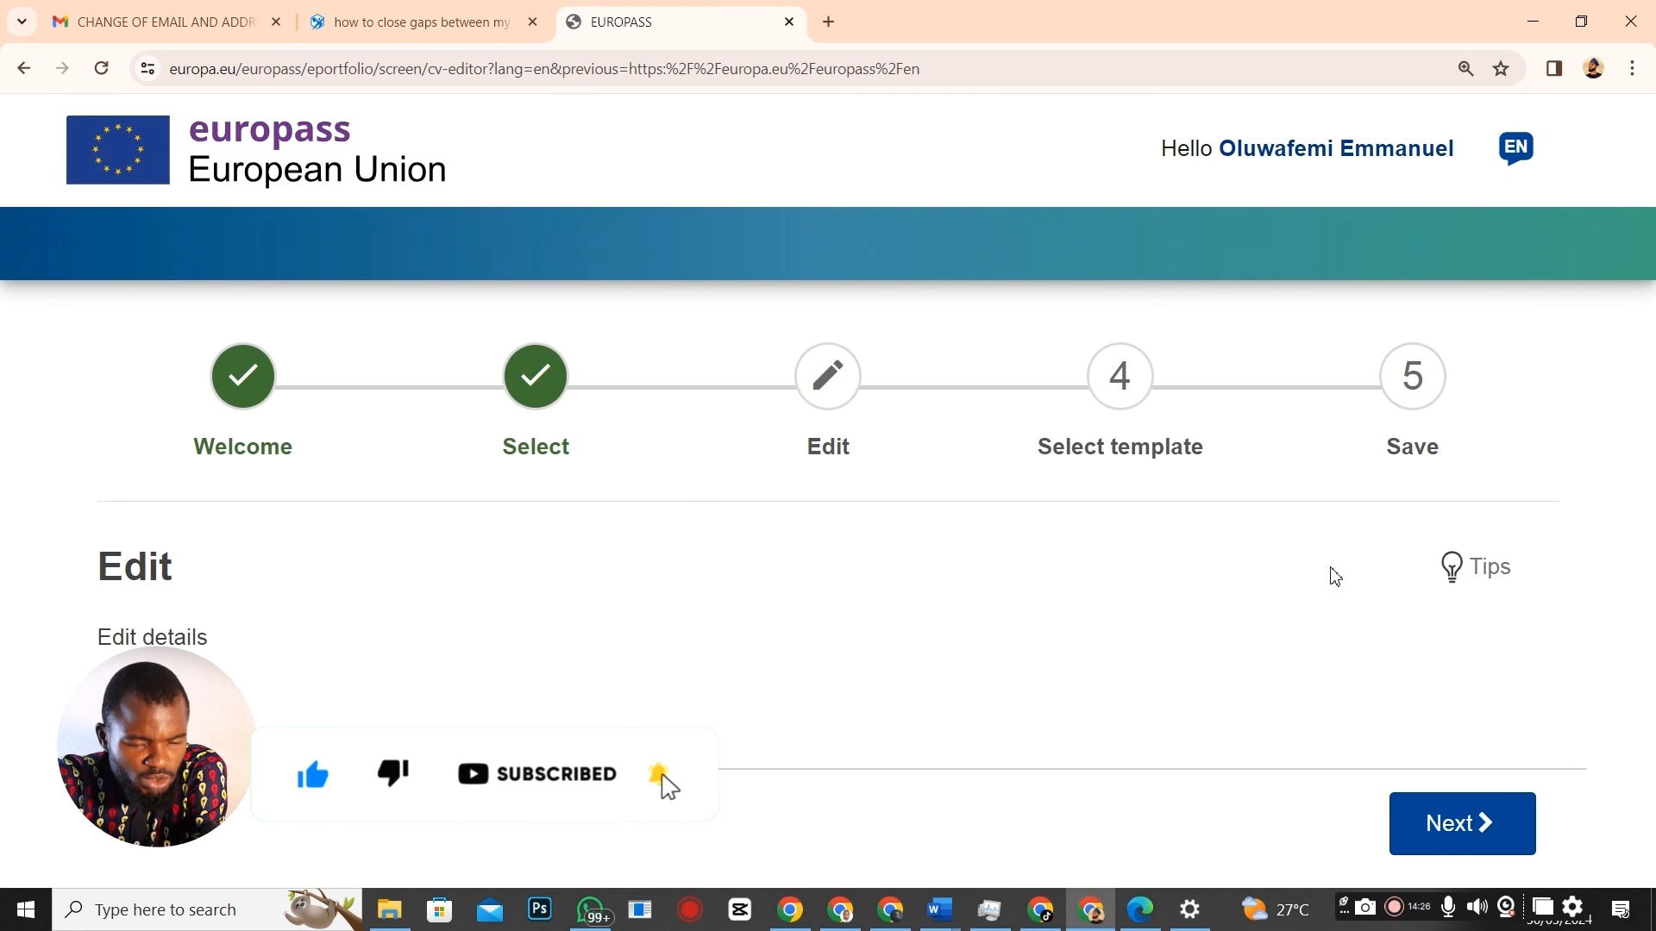
scroll(779, 499, "down", 5)
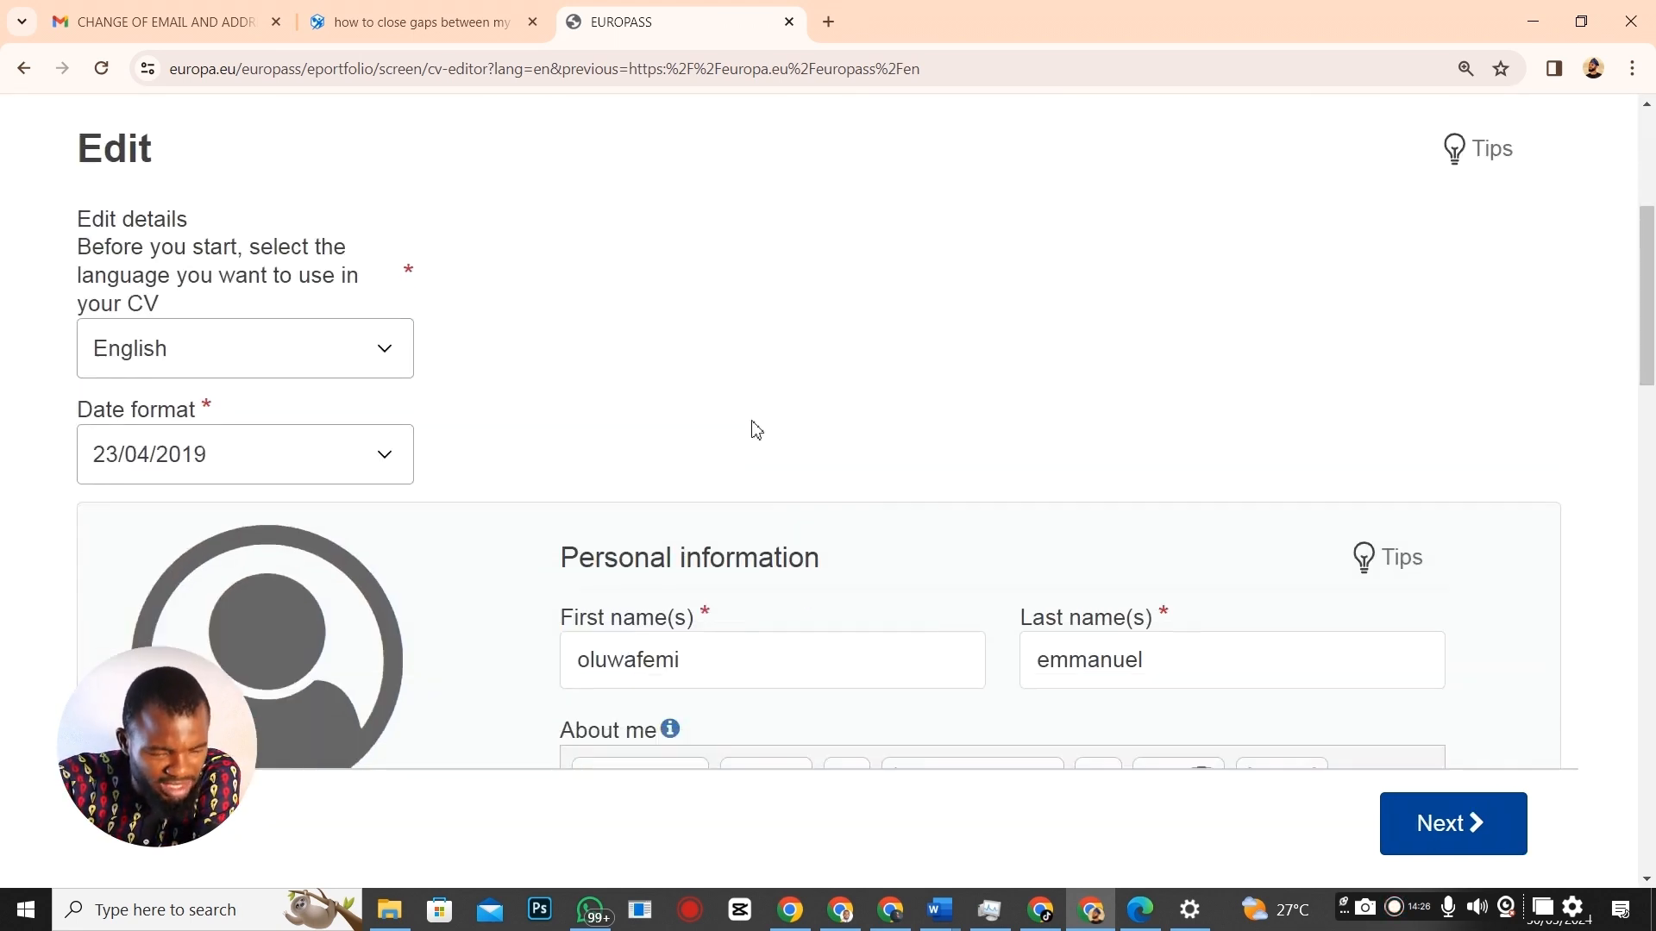
scroll(752, 423, "down", 1)
scroll(947, 445, "up", 3)
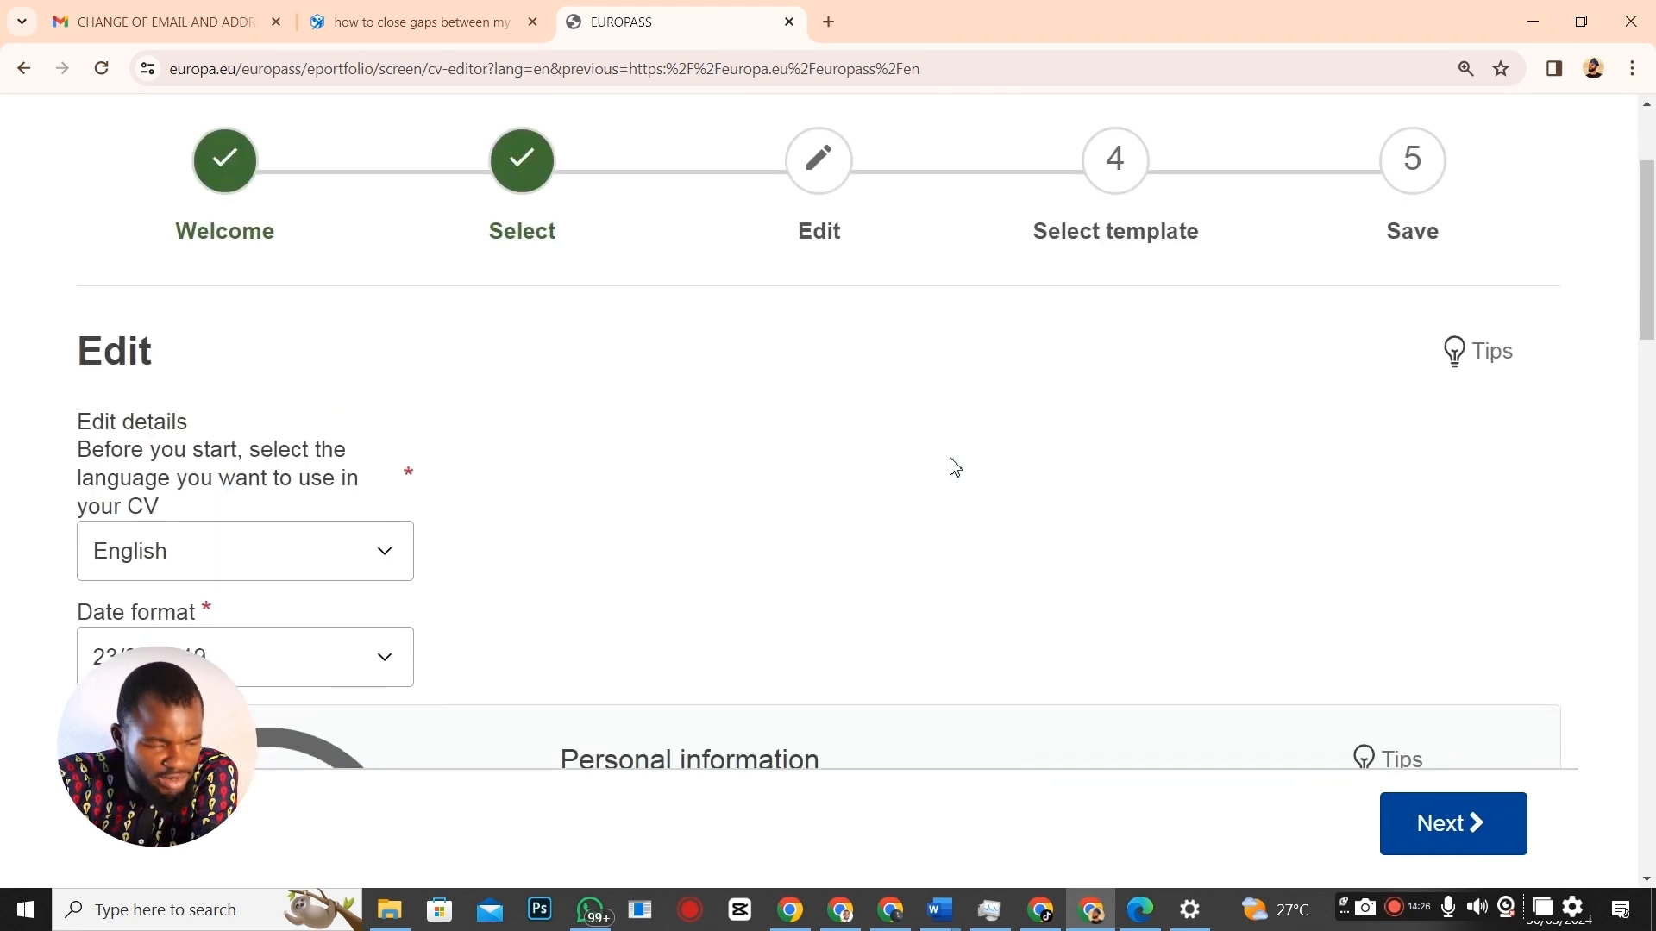
scroll(954, 467, "down", 1)
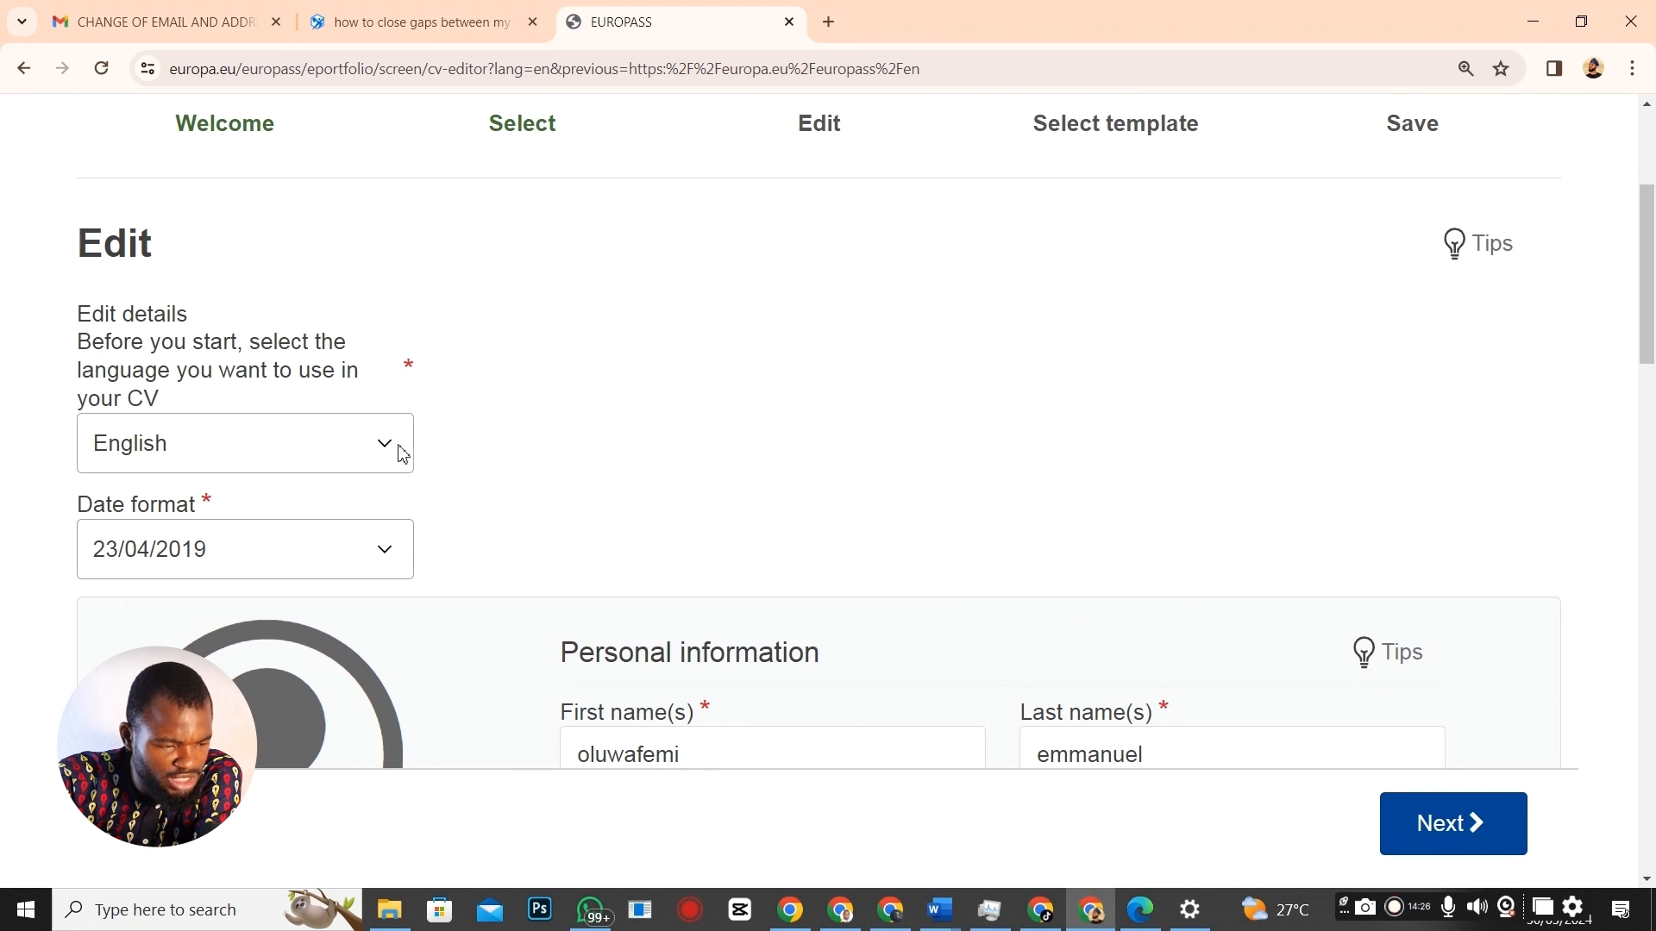
scroll(403, 454, "down", 2)
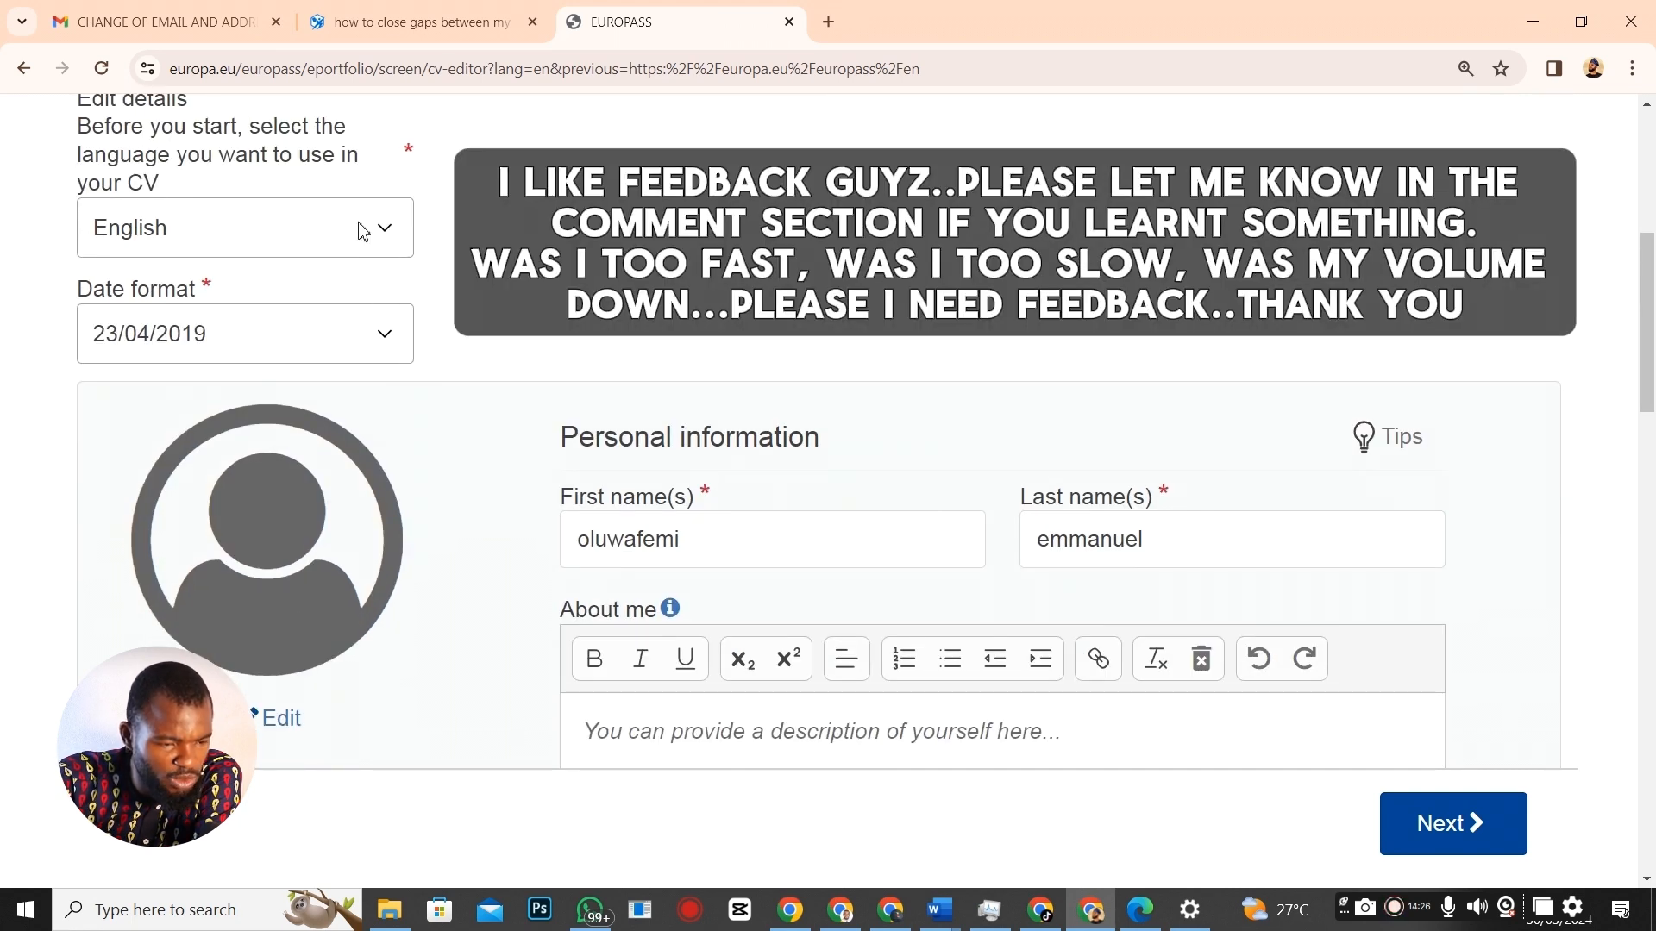
Leave English as the CV language and bring Personal information into view.
left_click(362, 231)
scroll(285, 414, "down", 4)
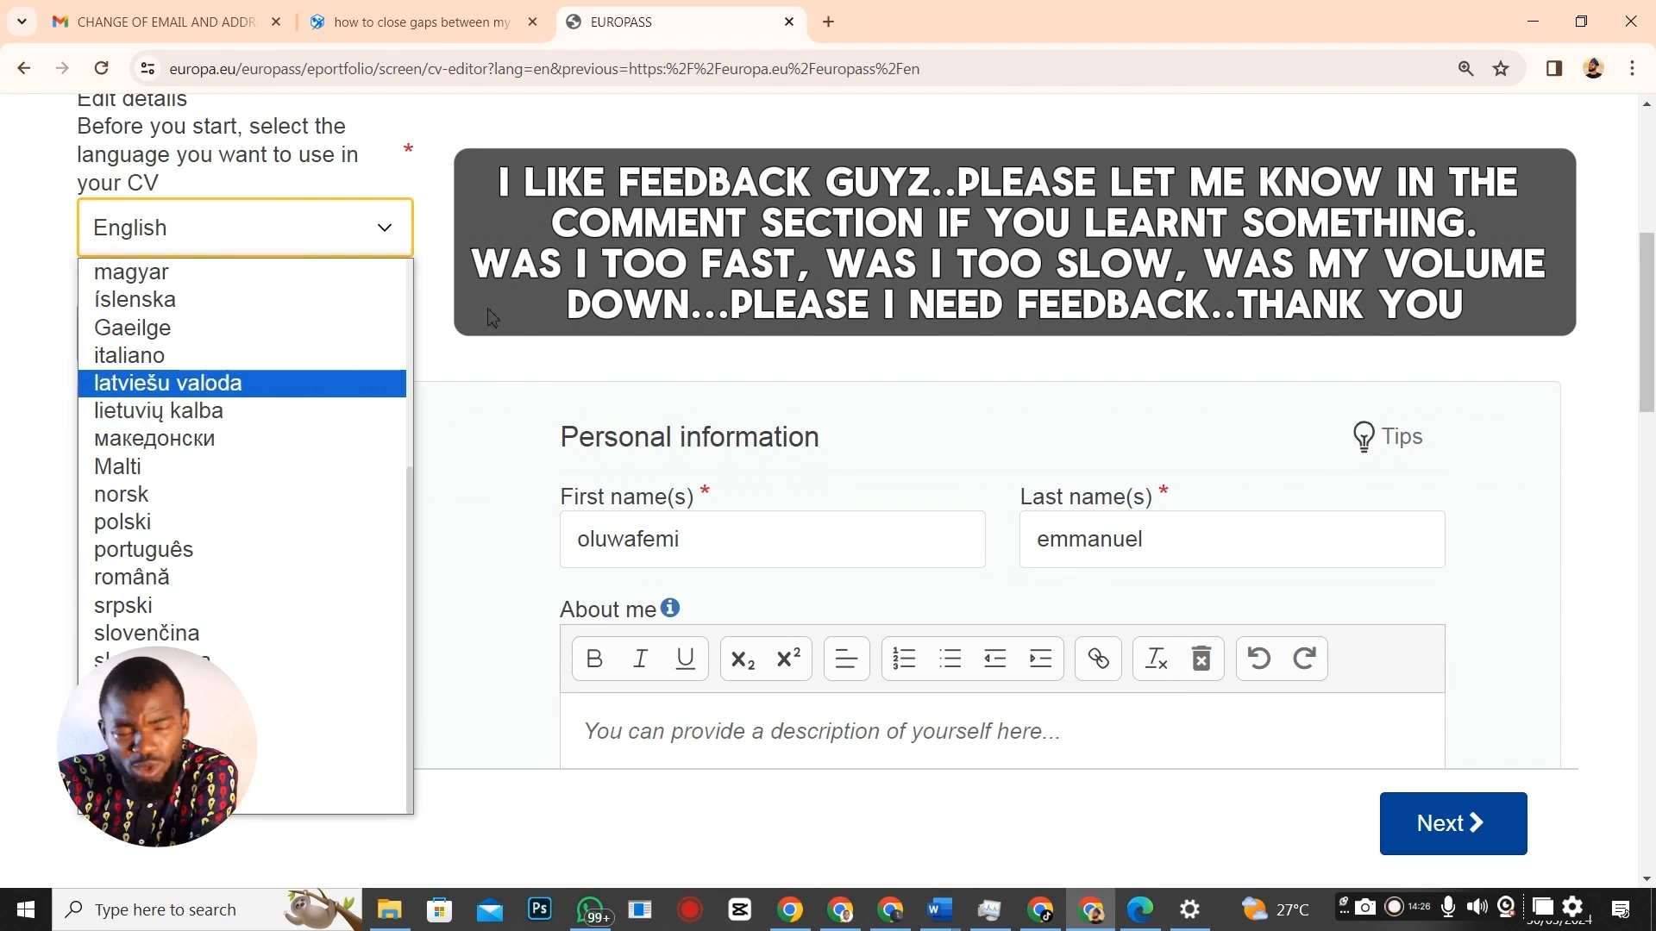
left_click(101, 118)
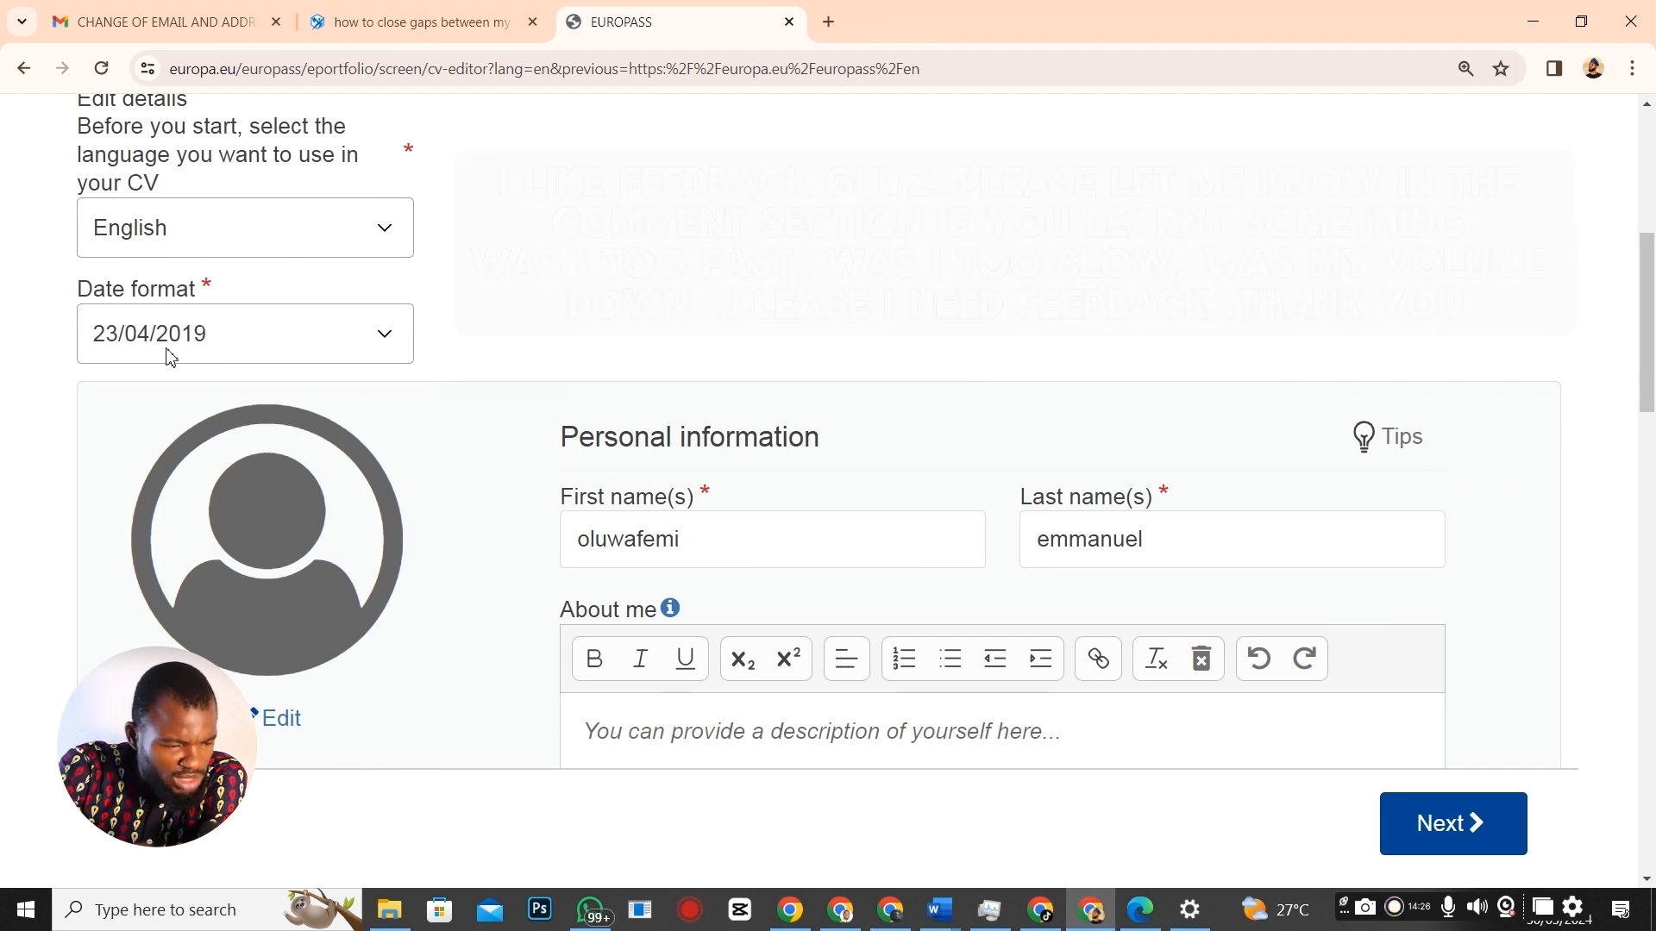
scroll(780, 525, "down", 2)
scroll(903, 488, "up", 1)
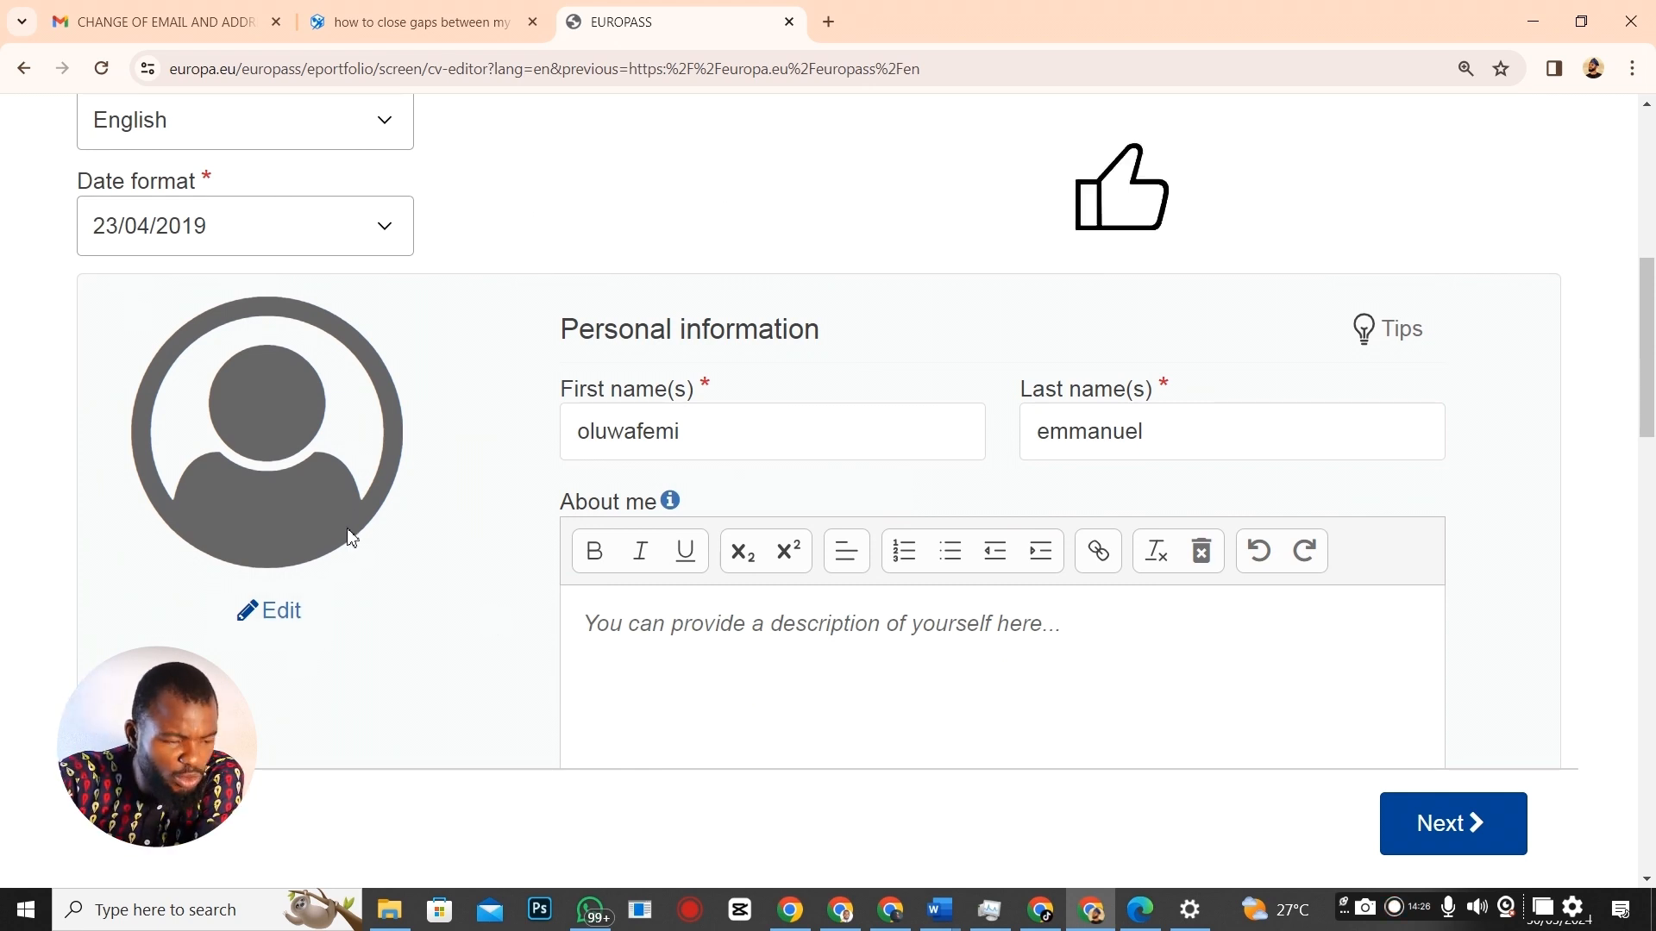
Upload IMG_6661 sample 2 from Documents > Realmofy > PROF PICX as the profile picture.
left_click(291, 631)
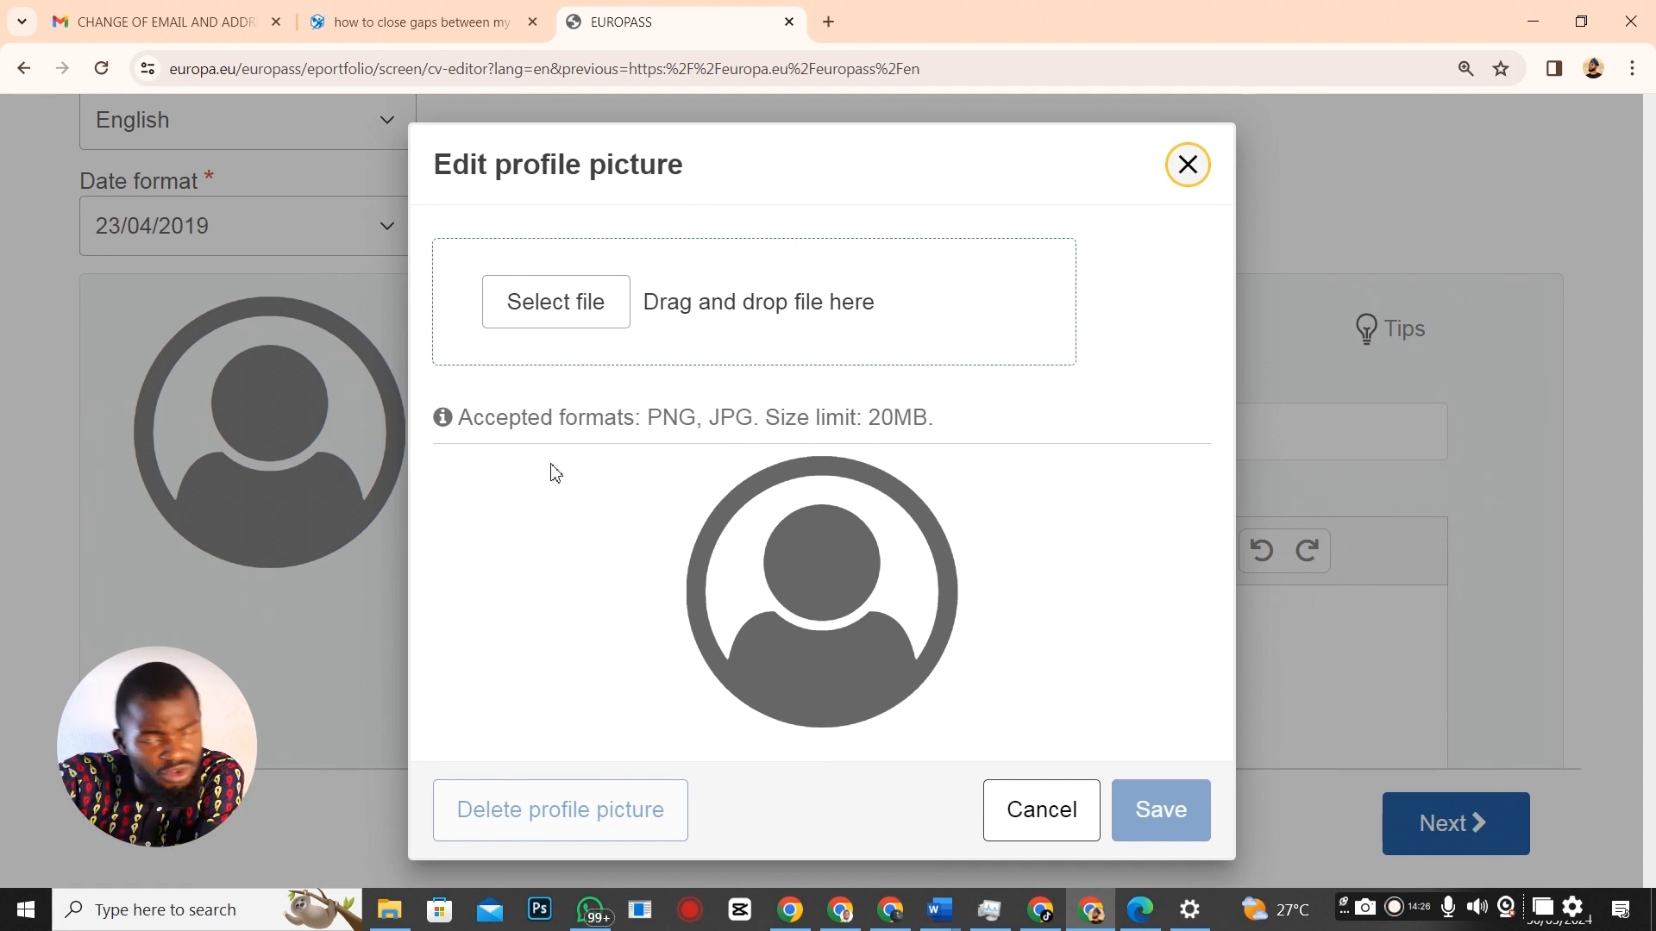
left_click(565, 304)
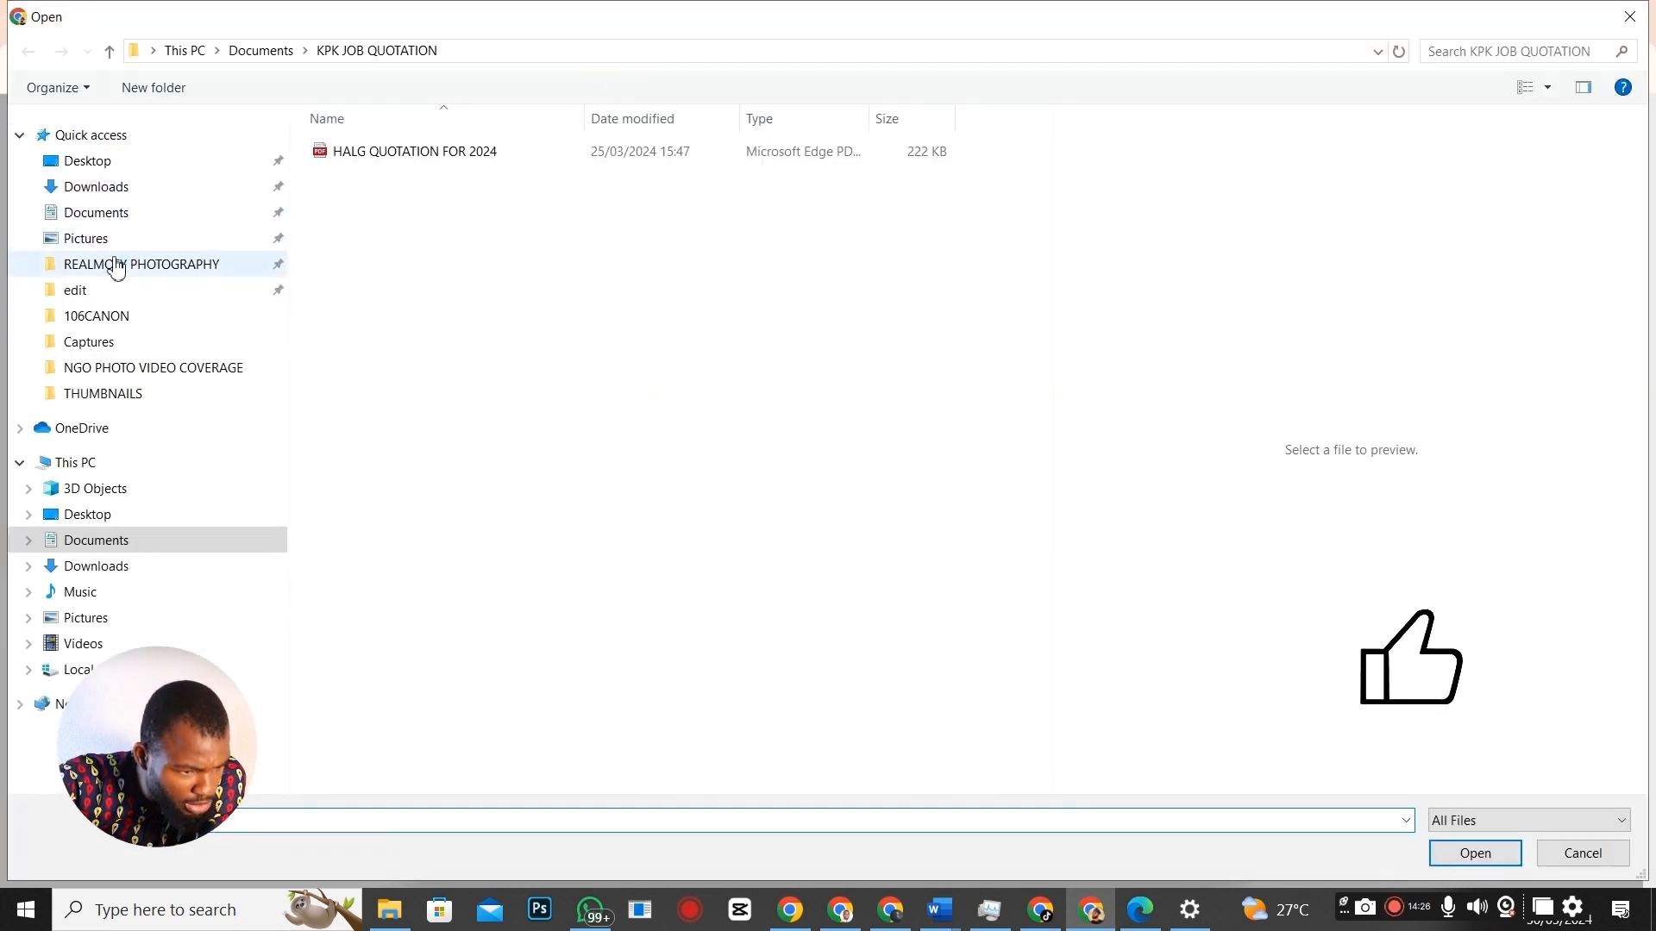
left_click(136, 213)
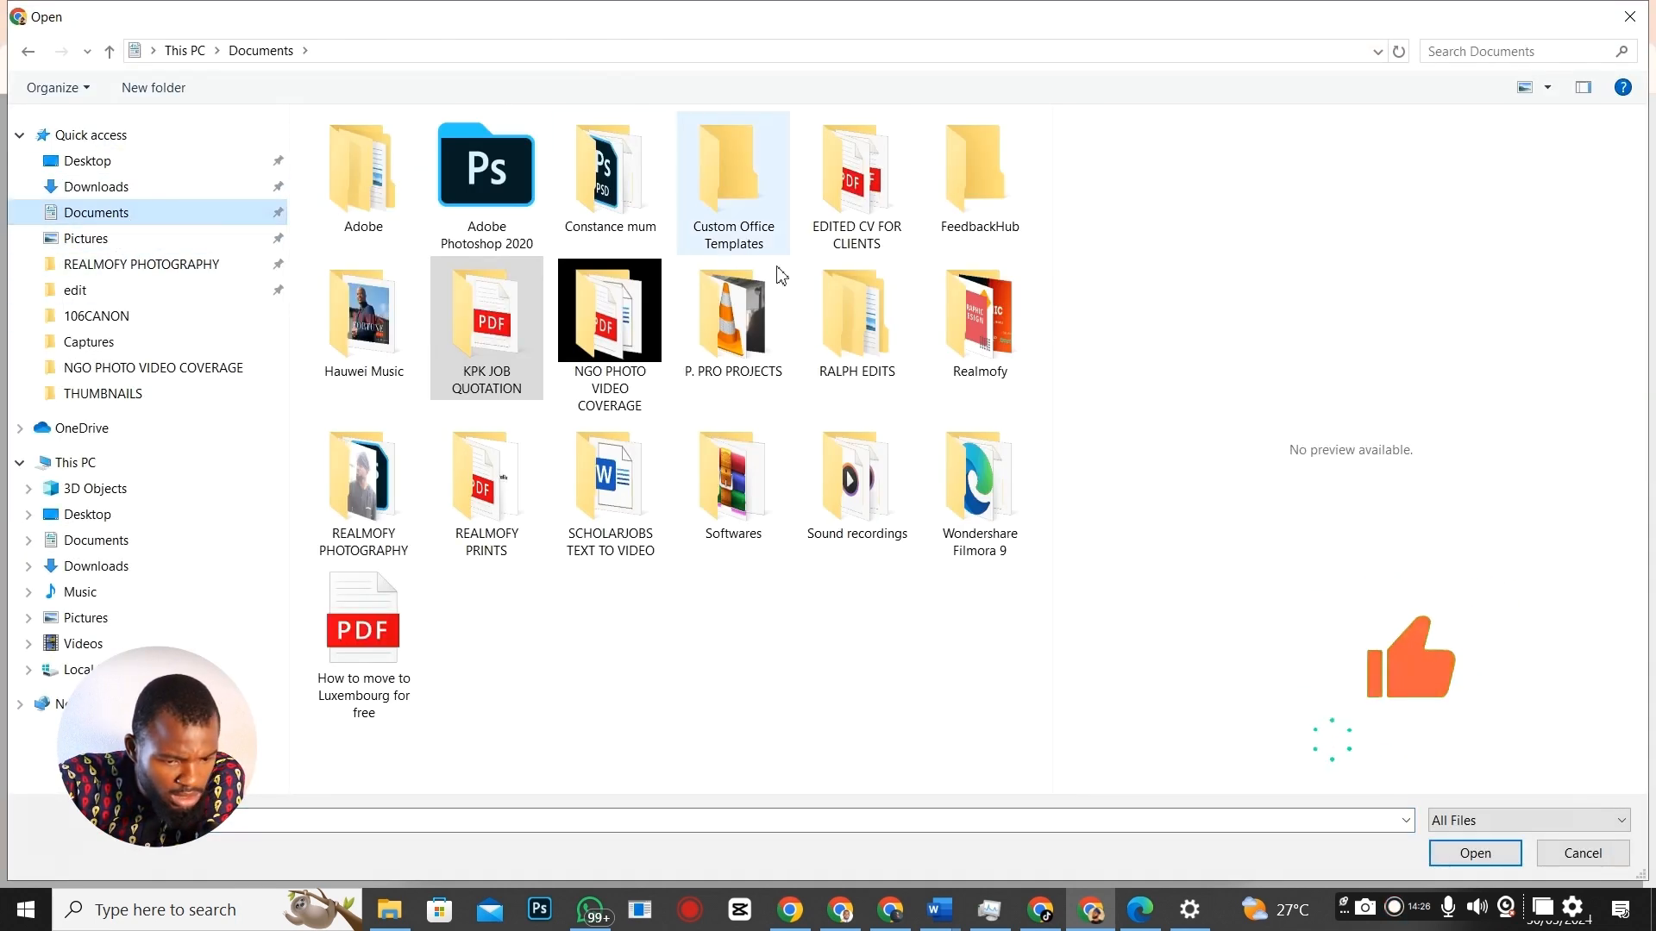
double_click(979, 319)
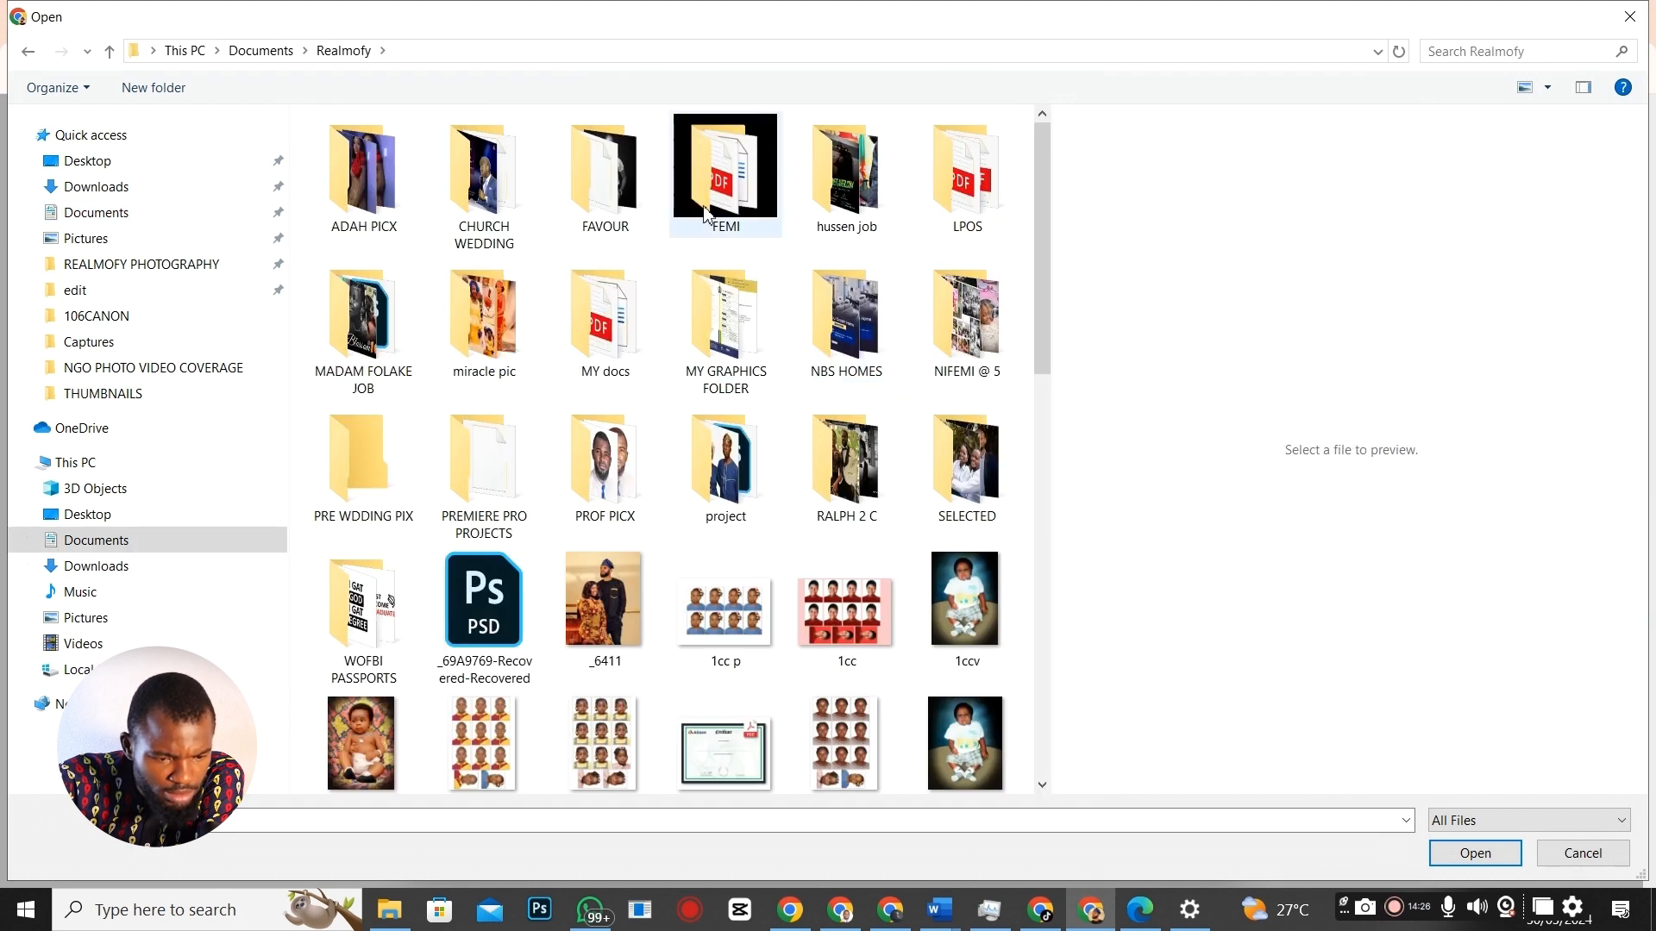
left_click(624, 438)
double_click(625, 438)
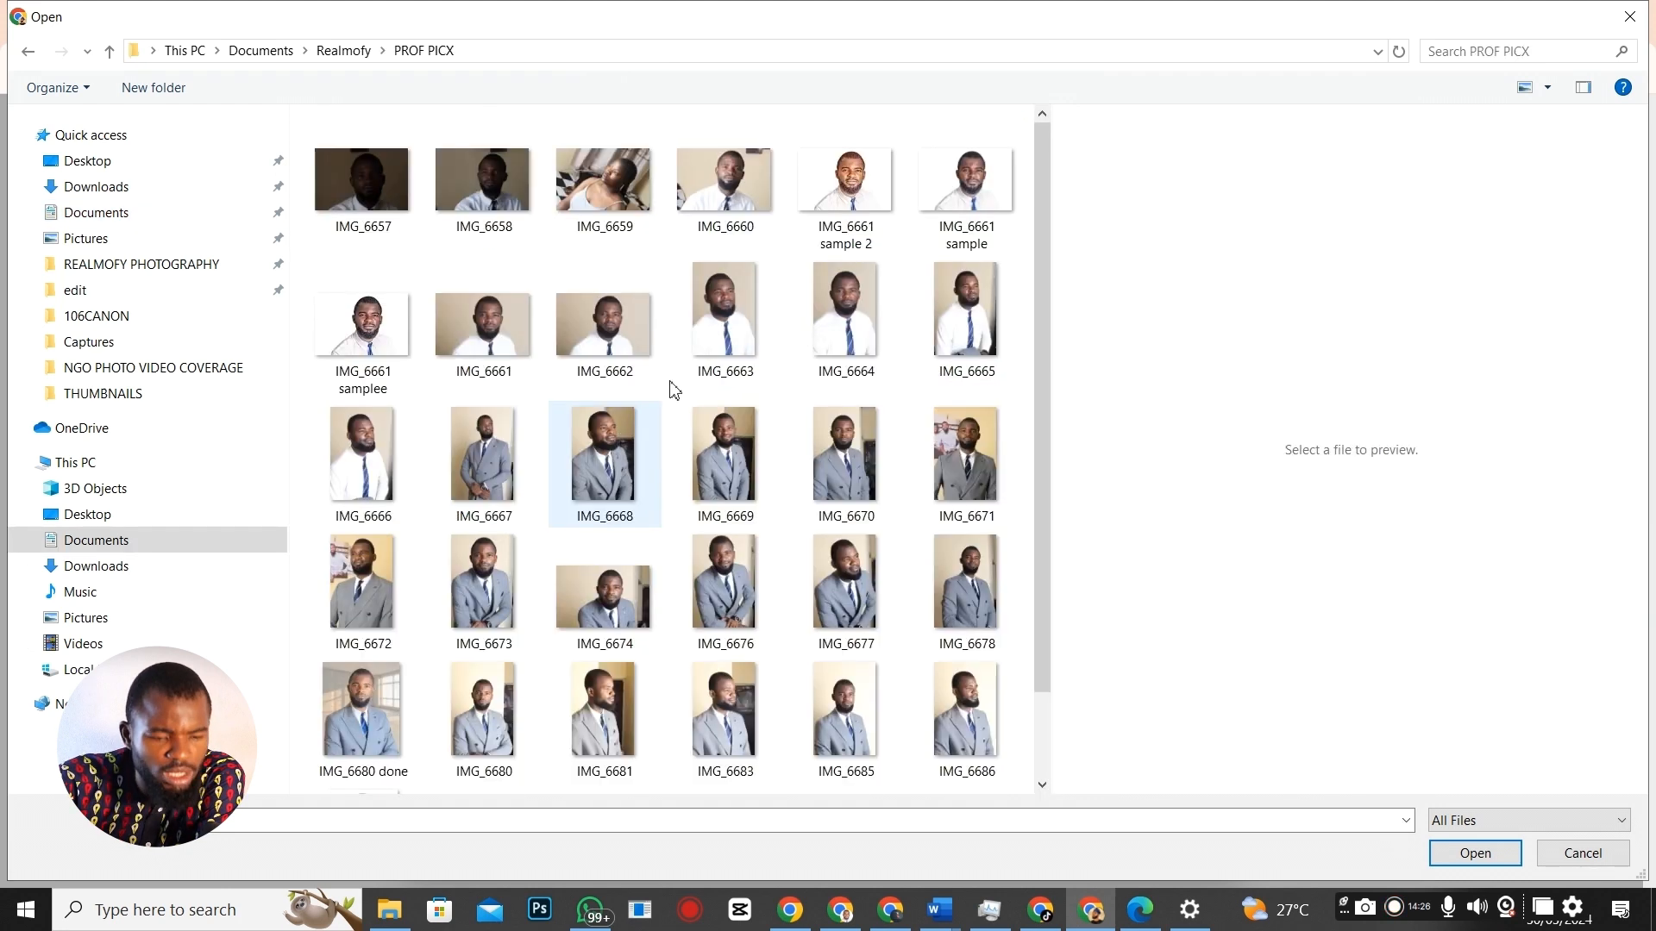
left_click(841, 202)
left_click(1474, 853)
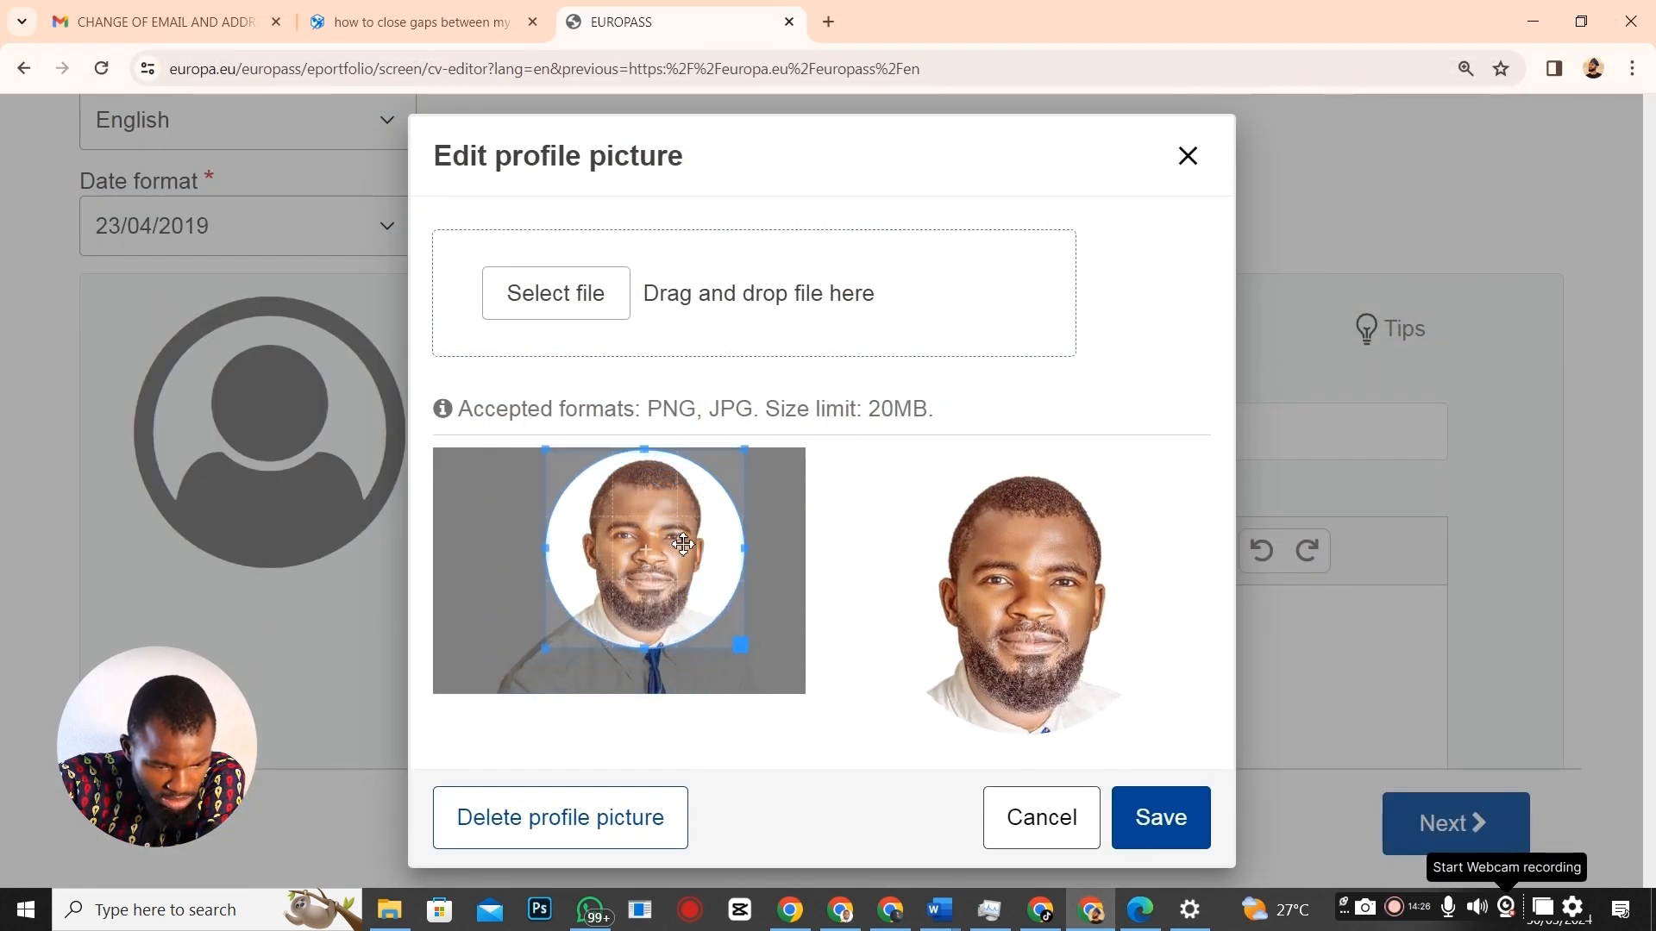
Crop the photo to a circle around the face and shoulders, then save it.
left_click(653, 656)
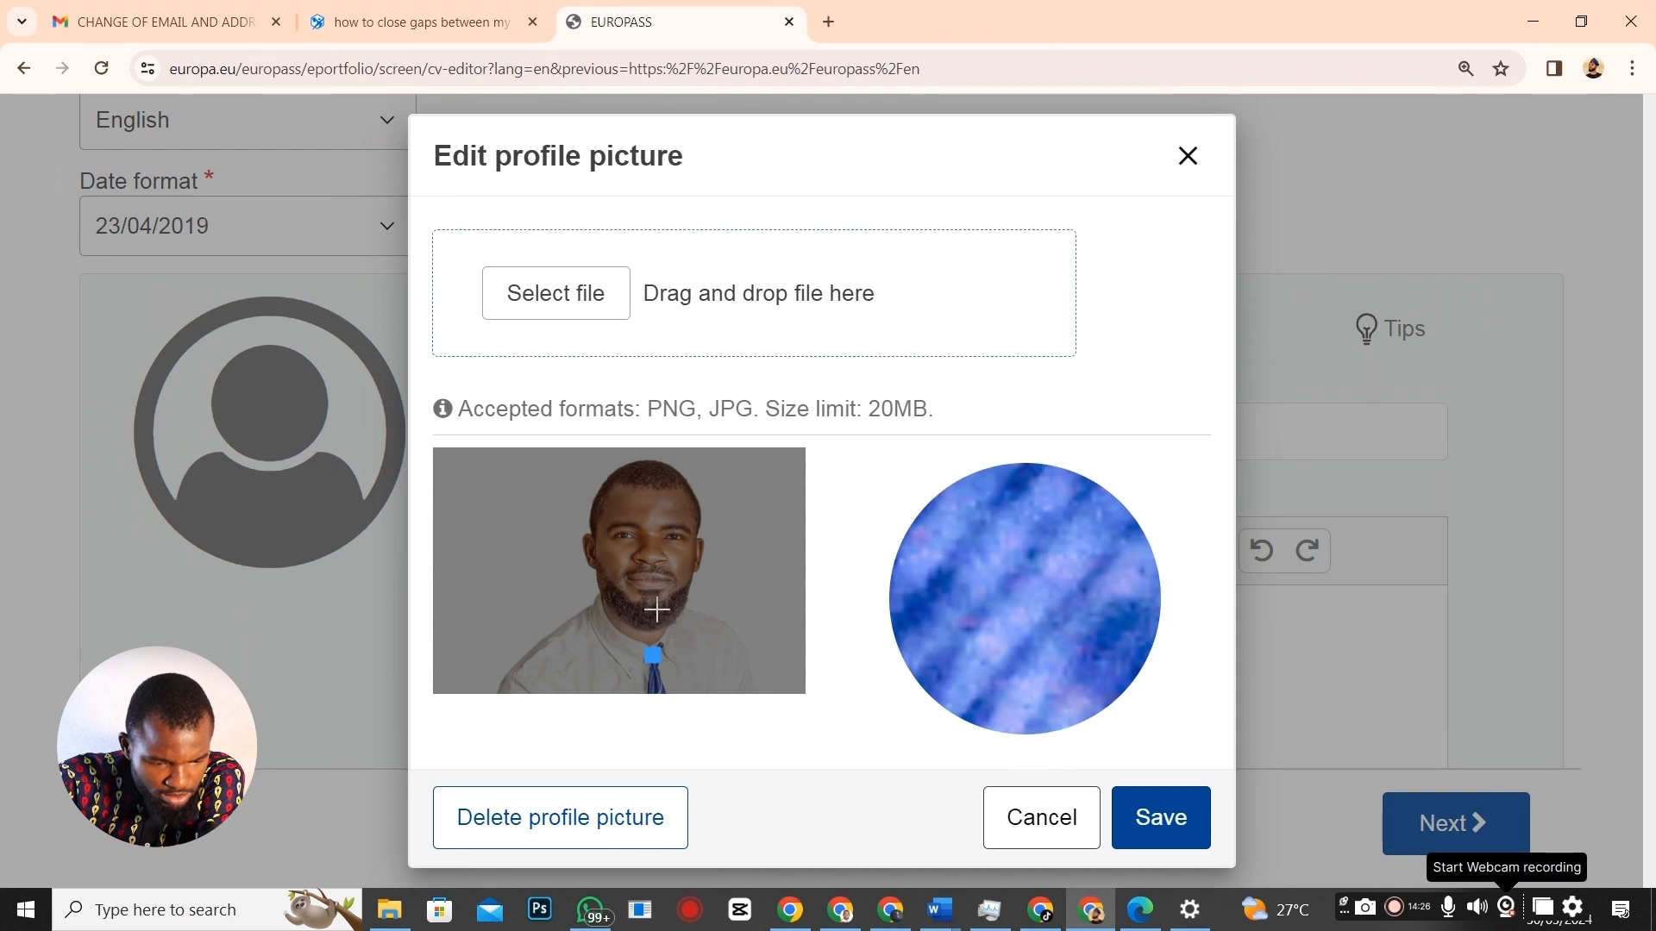
left_click_drag(655, 658, 447, 445)
left_click_drag(625, 573, 710, 568)
left_click_drag(729, 645, 756, 671)
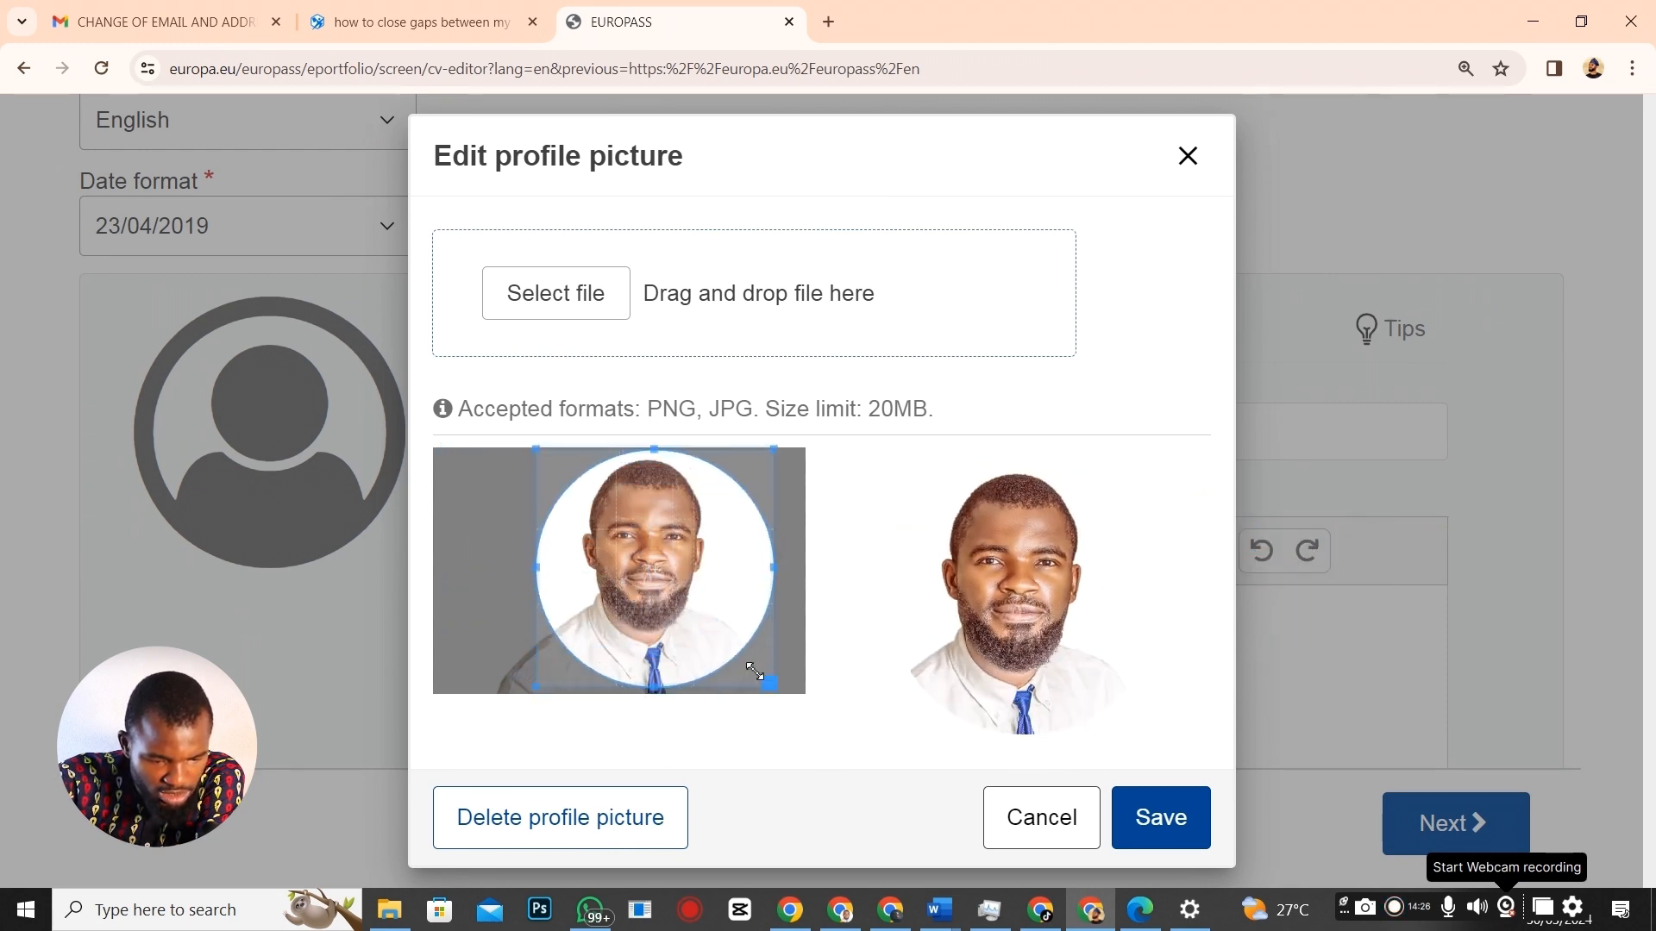
left_click_drag(700, 614, 688, 609)
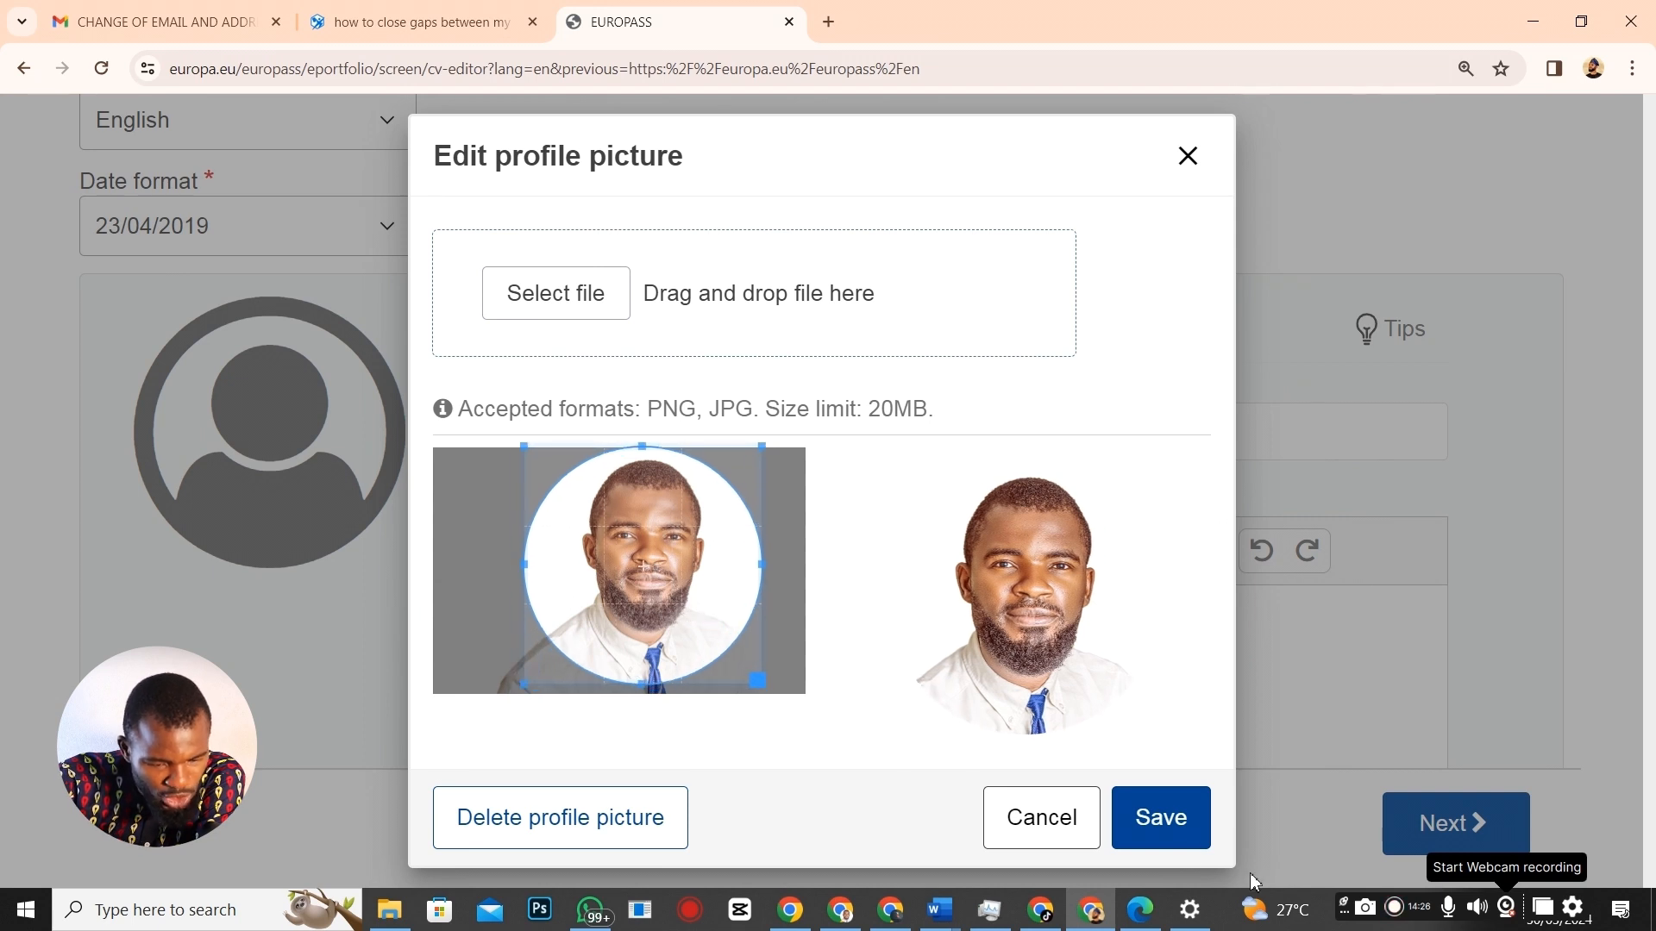
left_click(1171, 835)
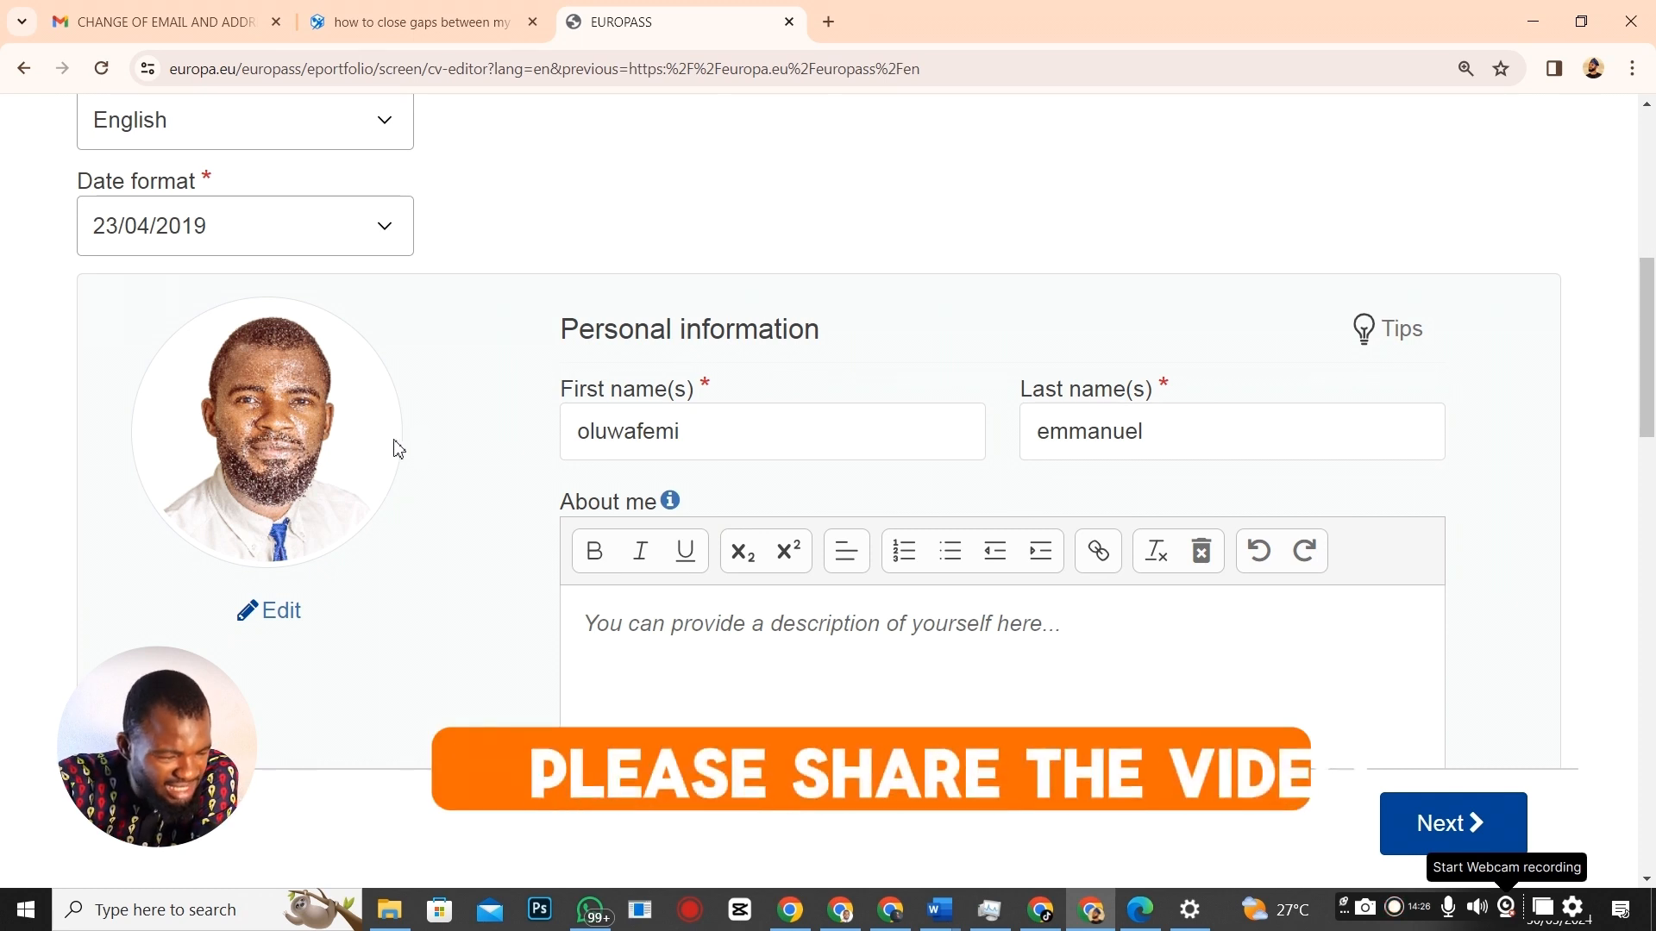
Delete the existing sentence in the About me box.
scroll(466, 498, "down", 1)
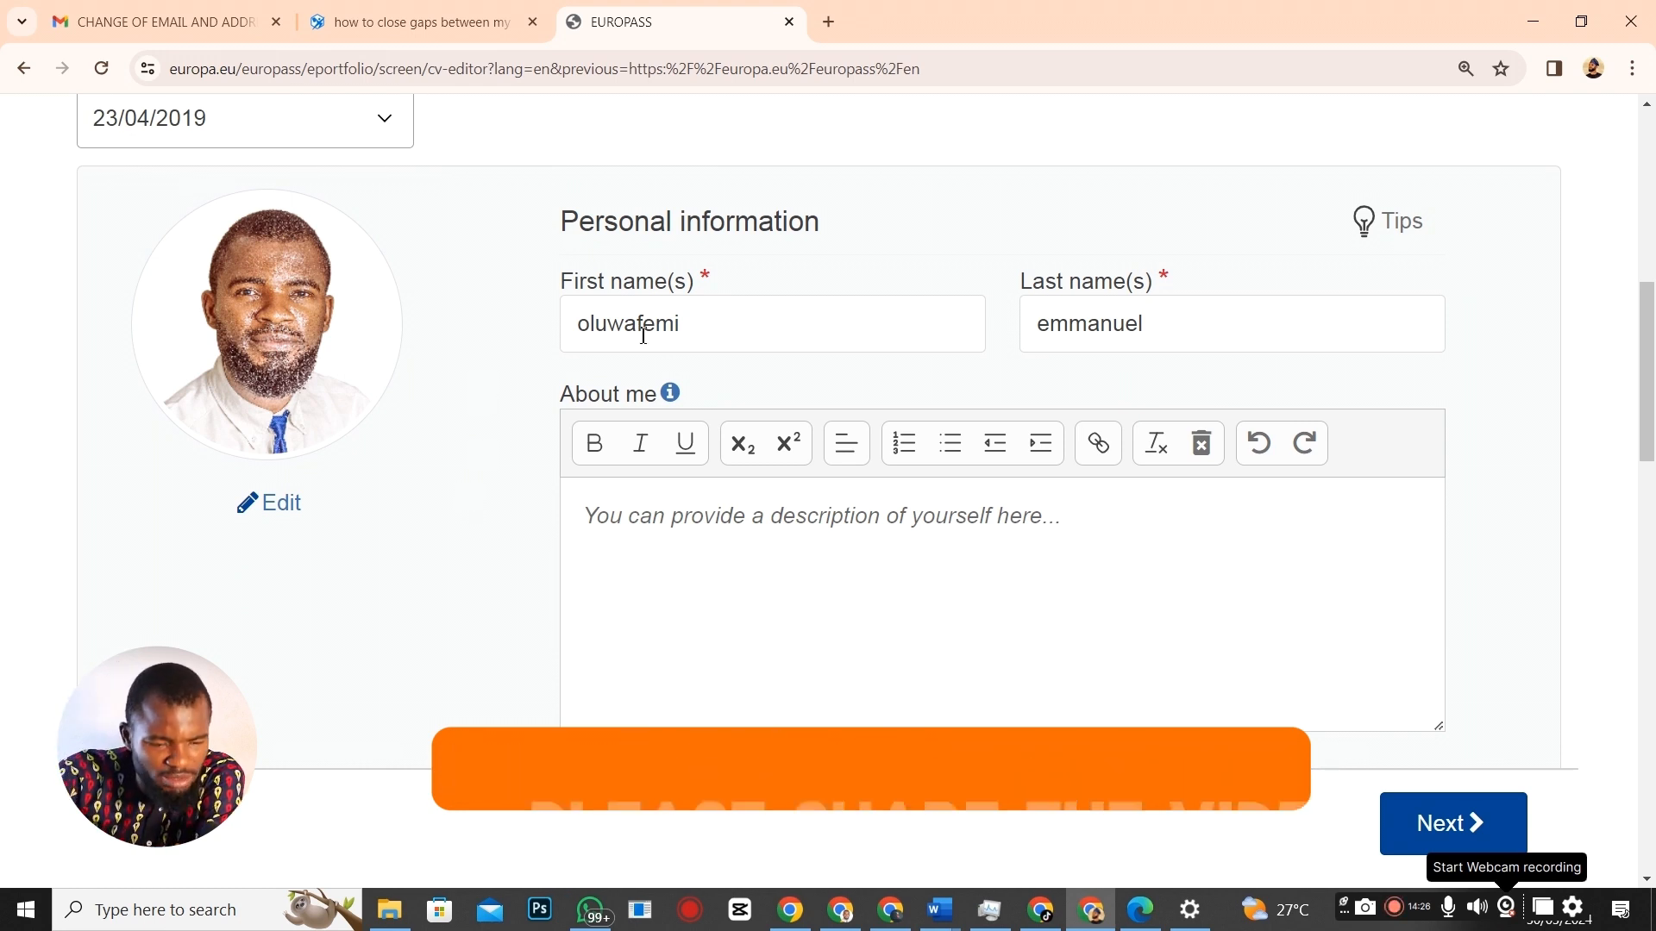
left_click(592, 518)
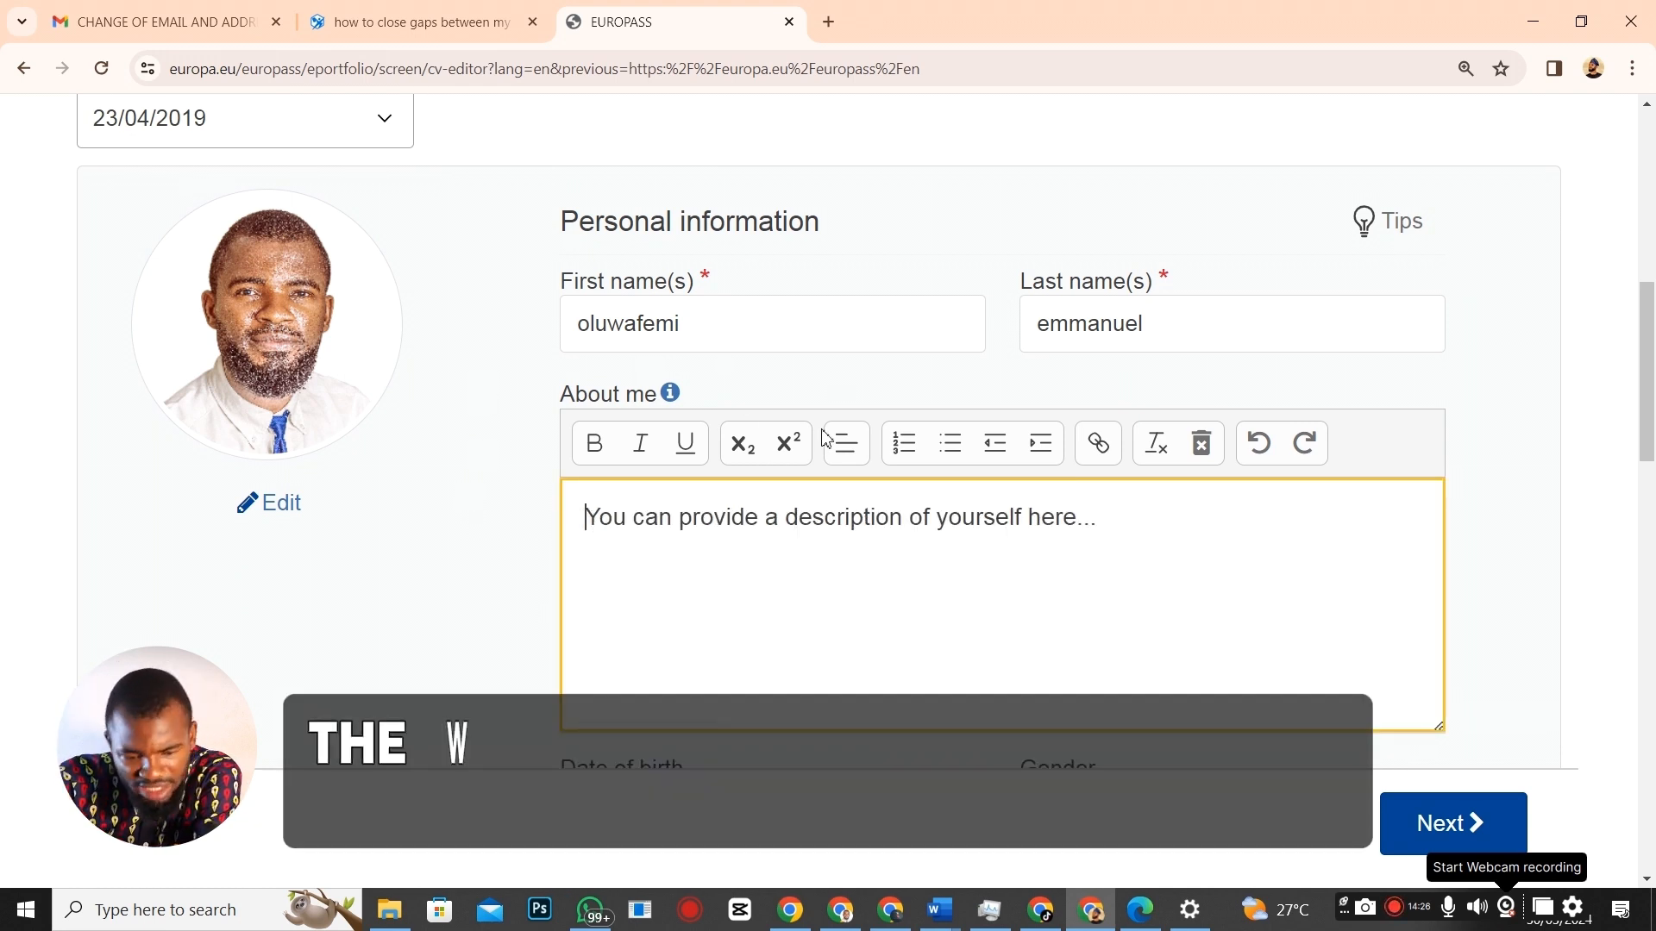
left_click_drag(585, 517, 1234, 514)
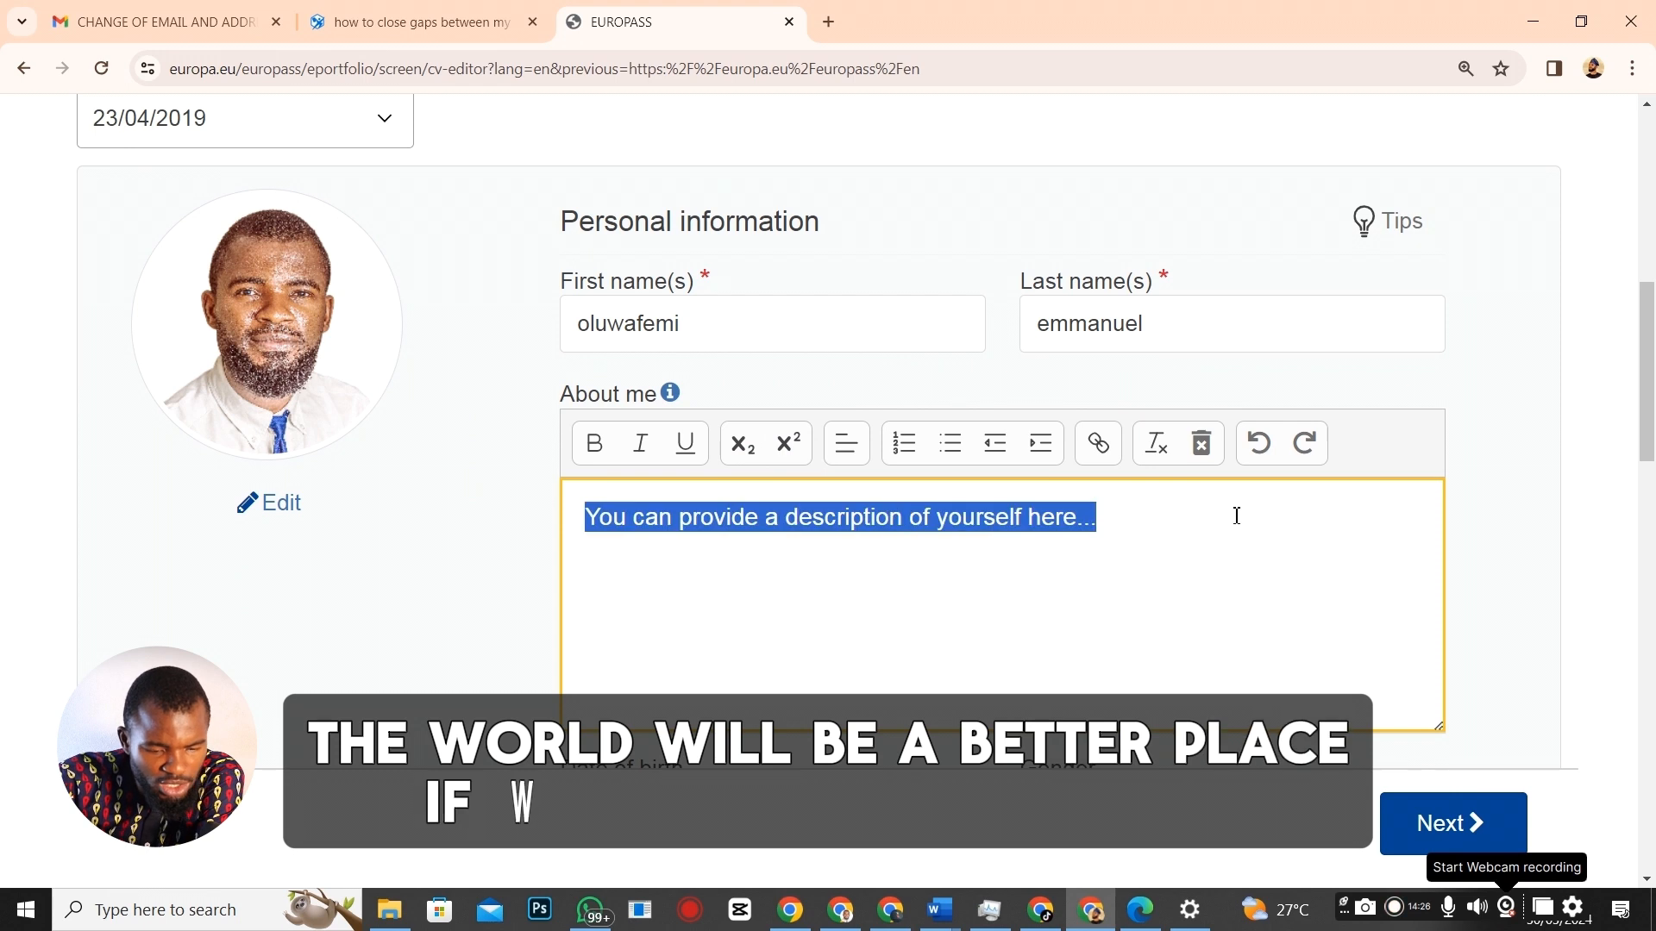
key("BackSpace")
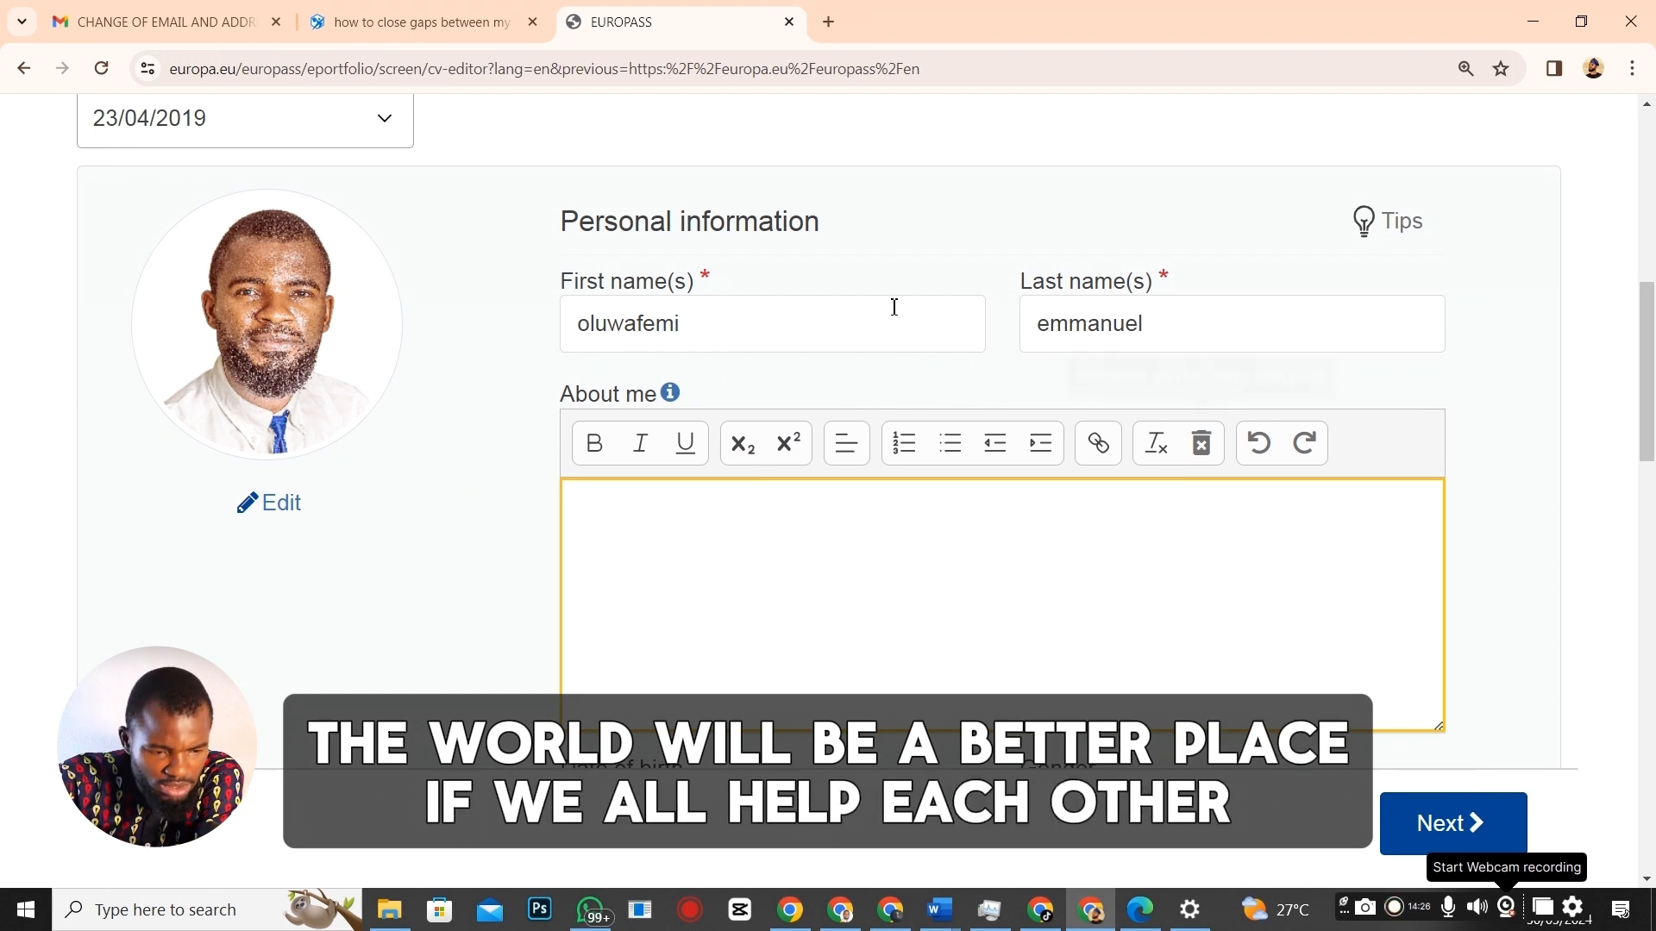
Move between the First name and Last name fields and back into About me.
left_click(712, 326)
left_click(1090, 347)
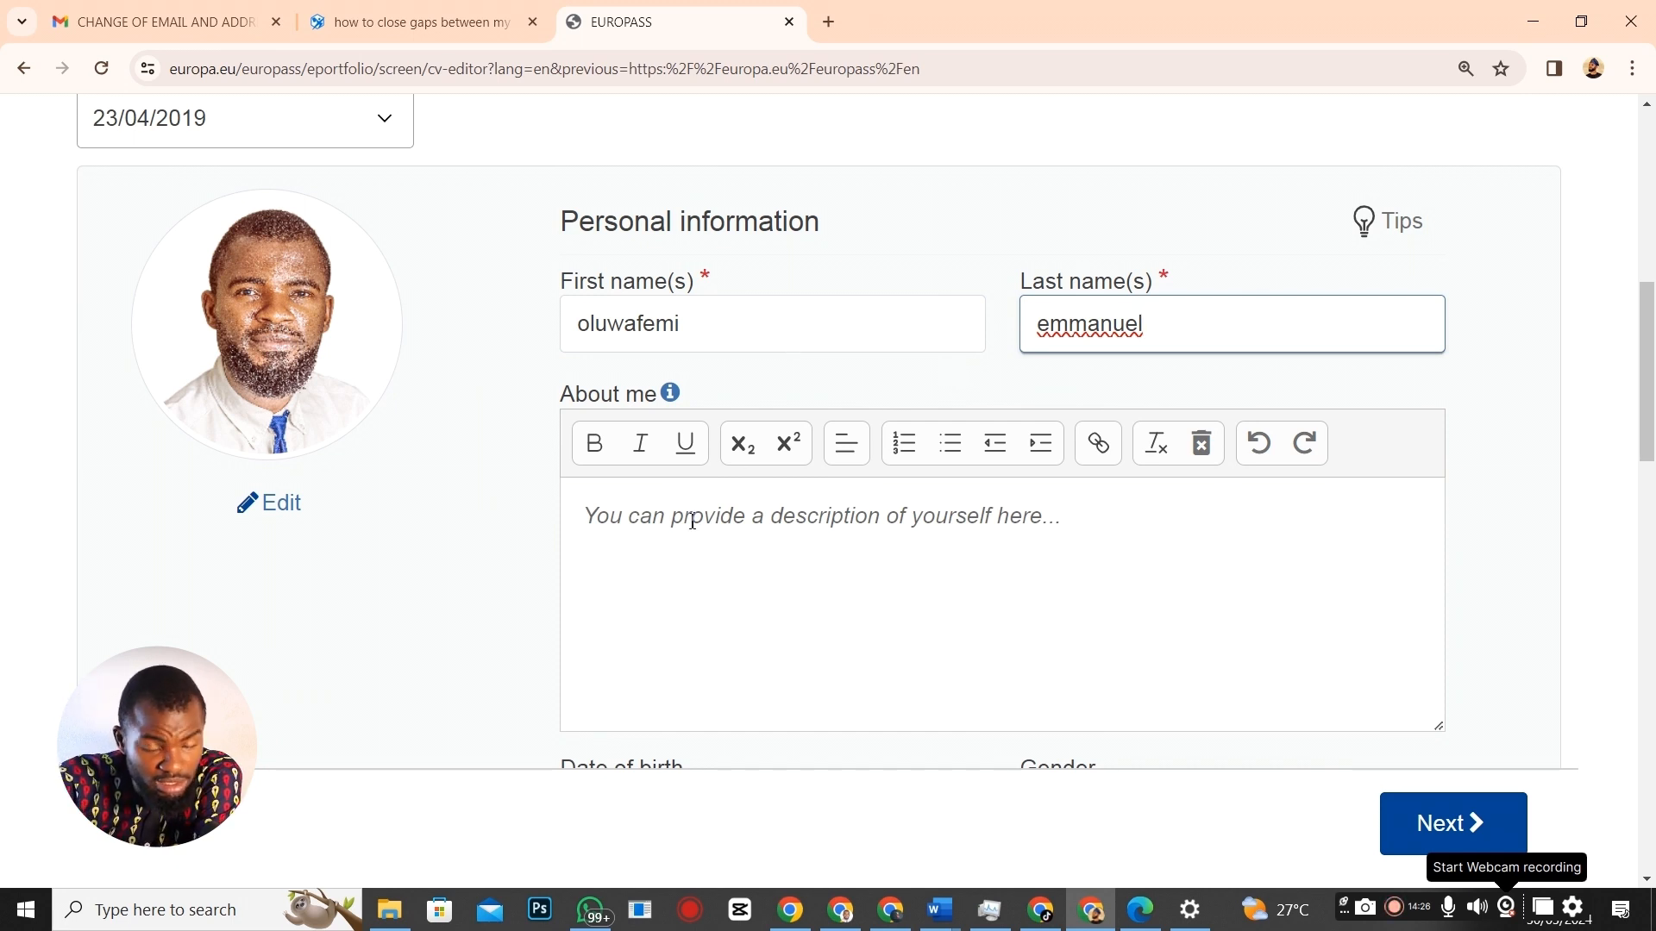
left_click(695, 320)
left_click(1138, 323)
scroll(817, 454, "down", 1)
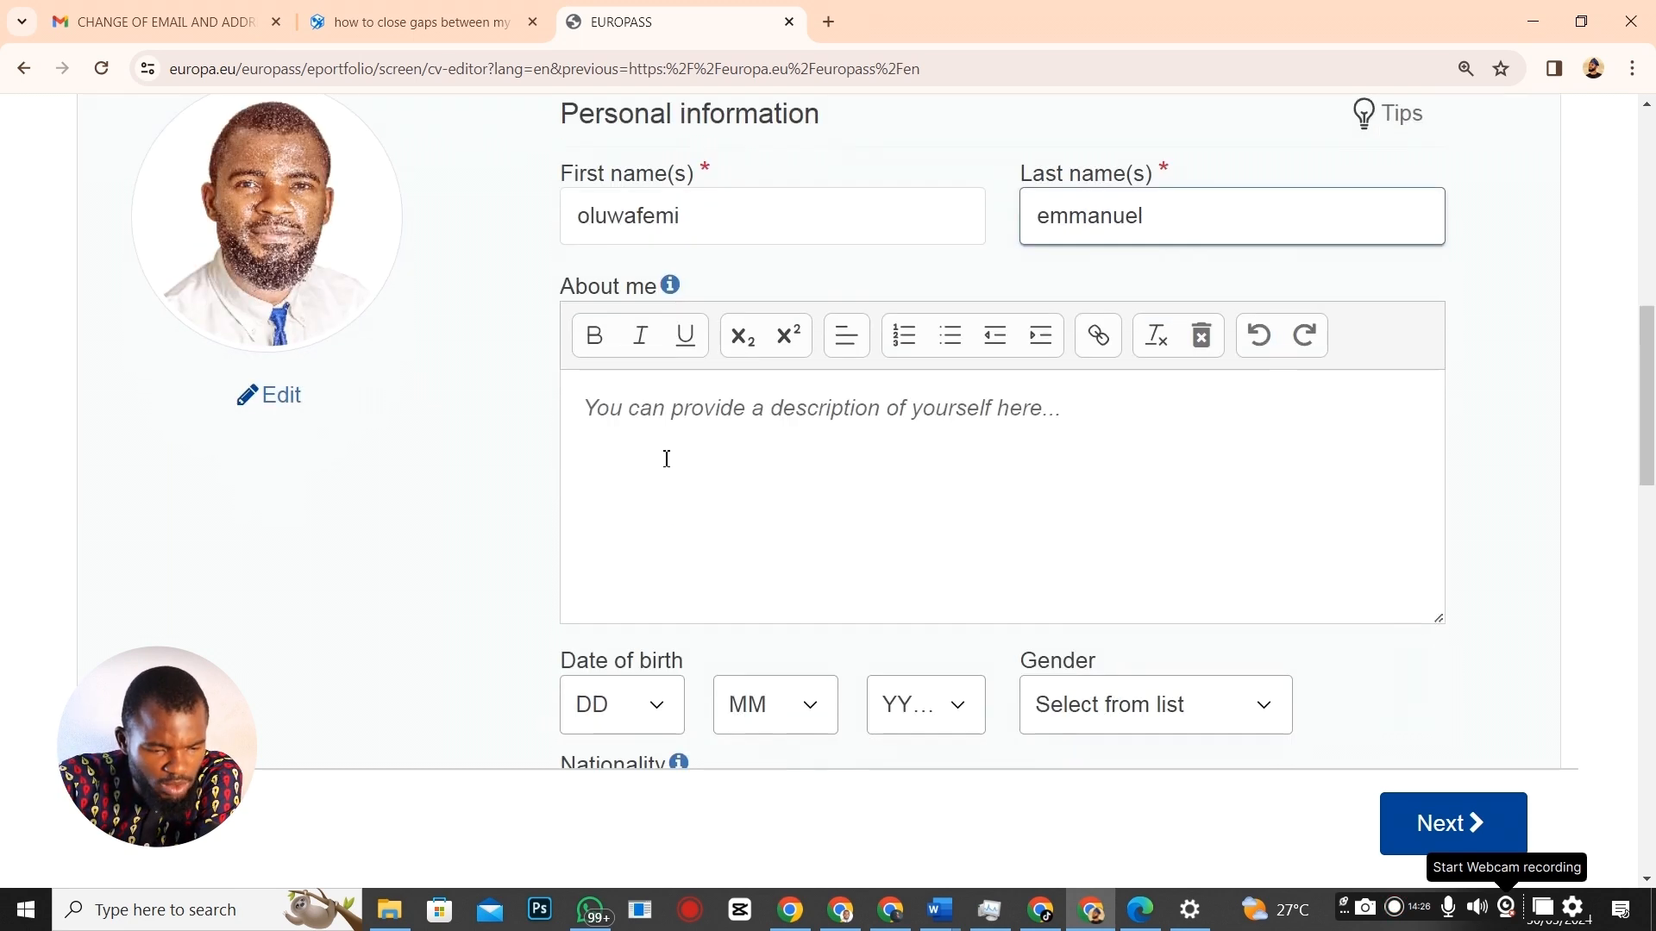
left_click(655, 408)
scroll(739, 344, "up", 2)
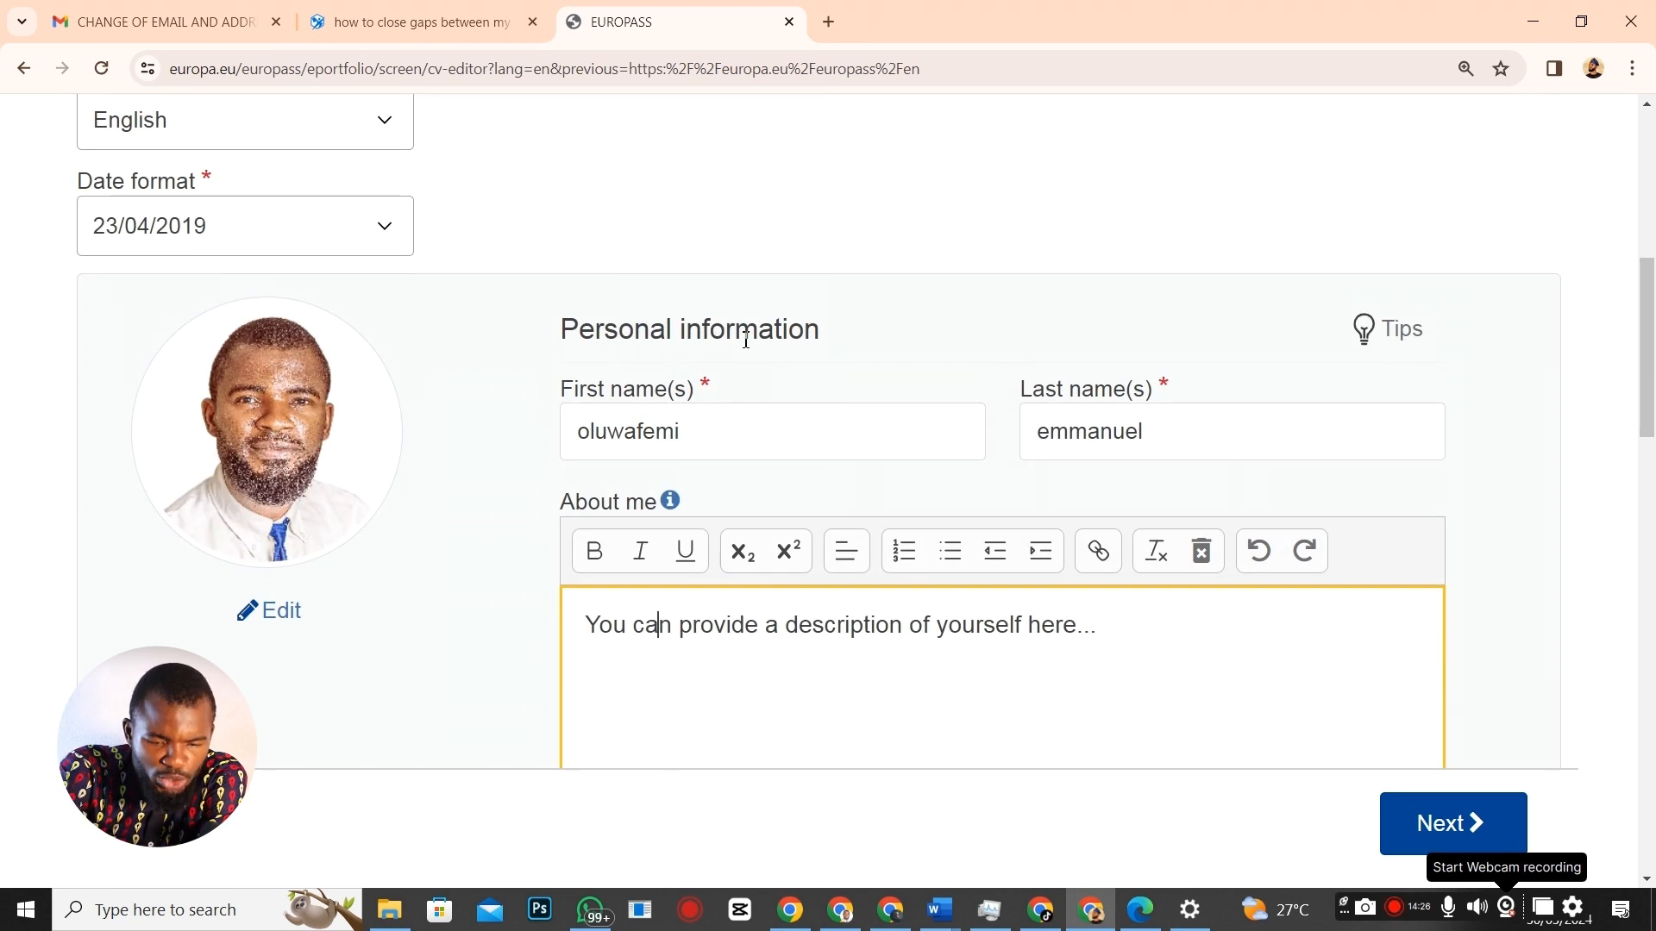
Select the About me text and bring the Word CV's Professional Summary into view.
scroll(870, 419, "down", 2)
left_click_drag(582, 409, 1316, 419)
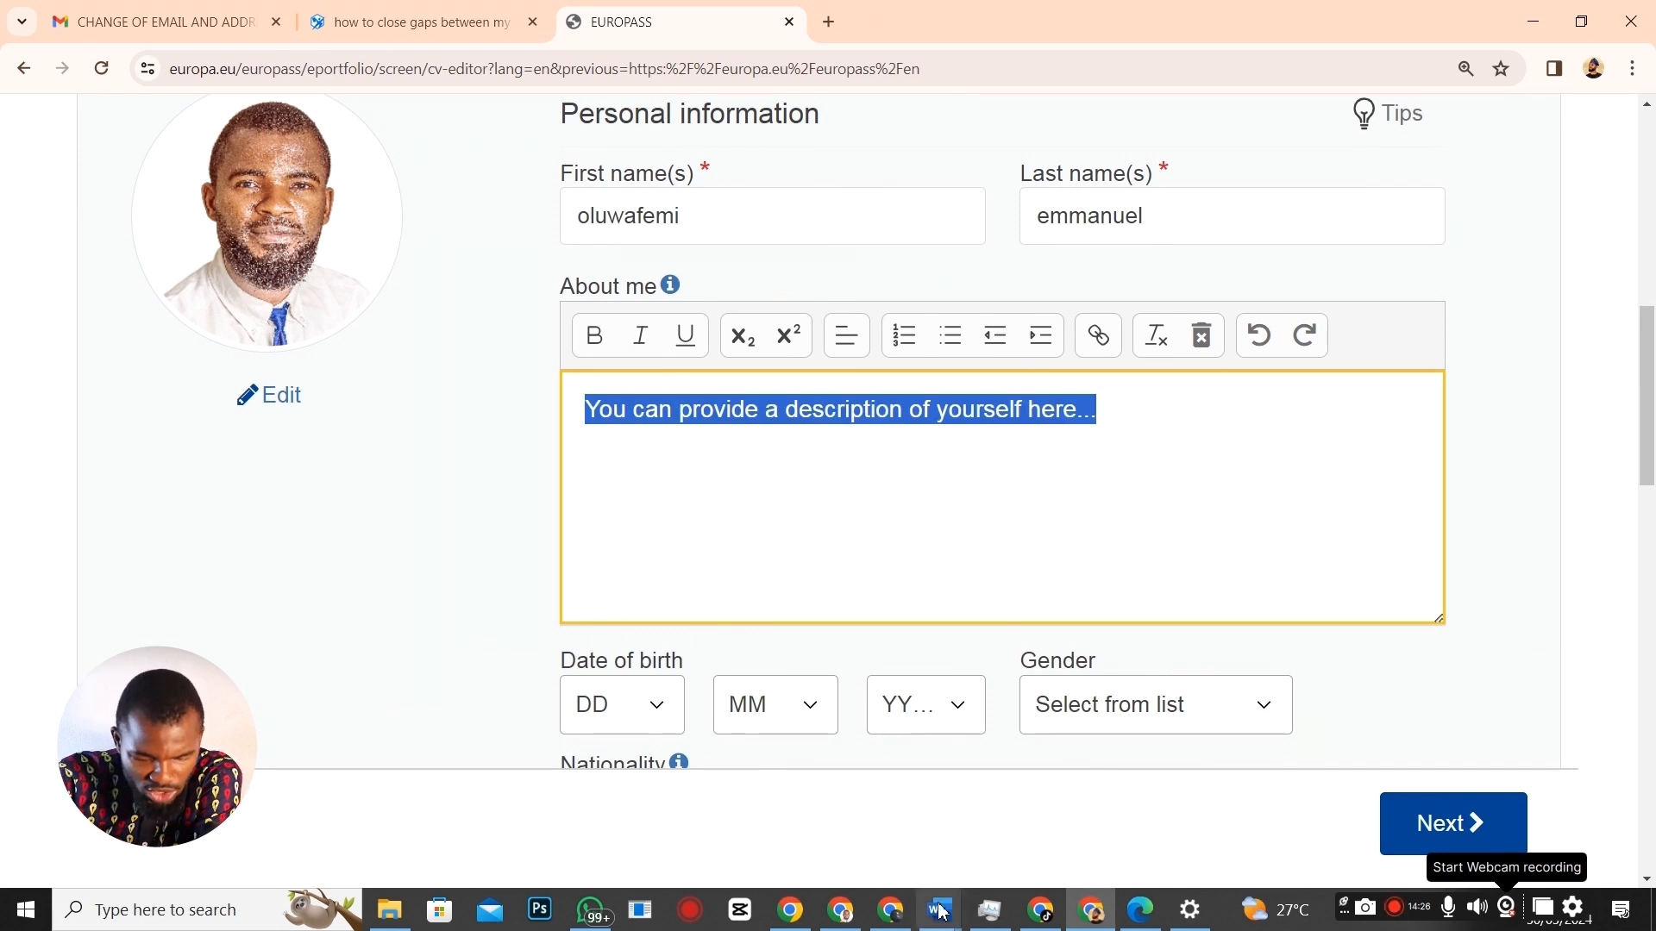
mouse_move(939, 910)
left_click(1171, 824)
scroll(848, 414, "up", 20)
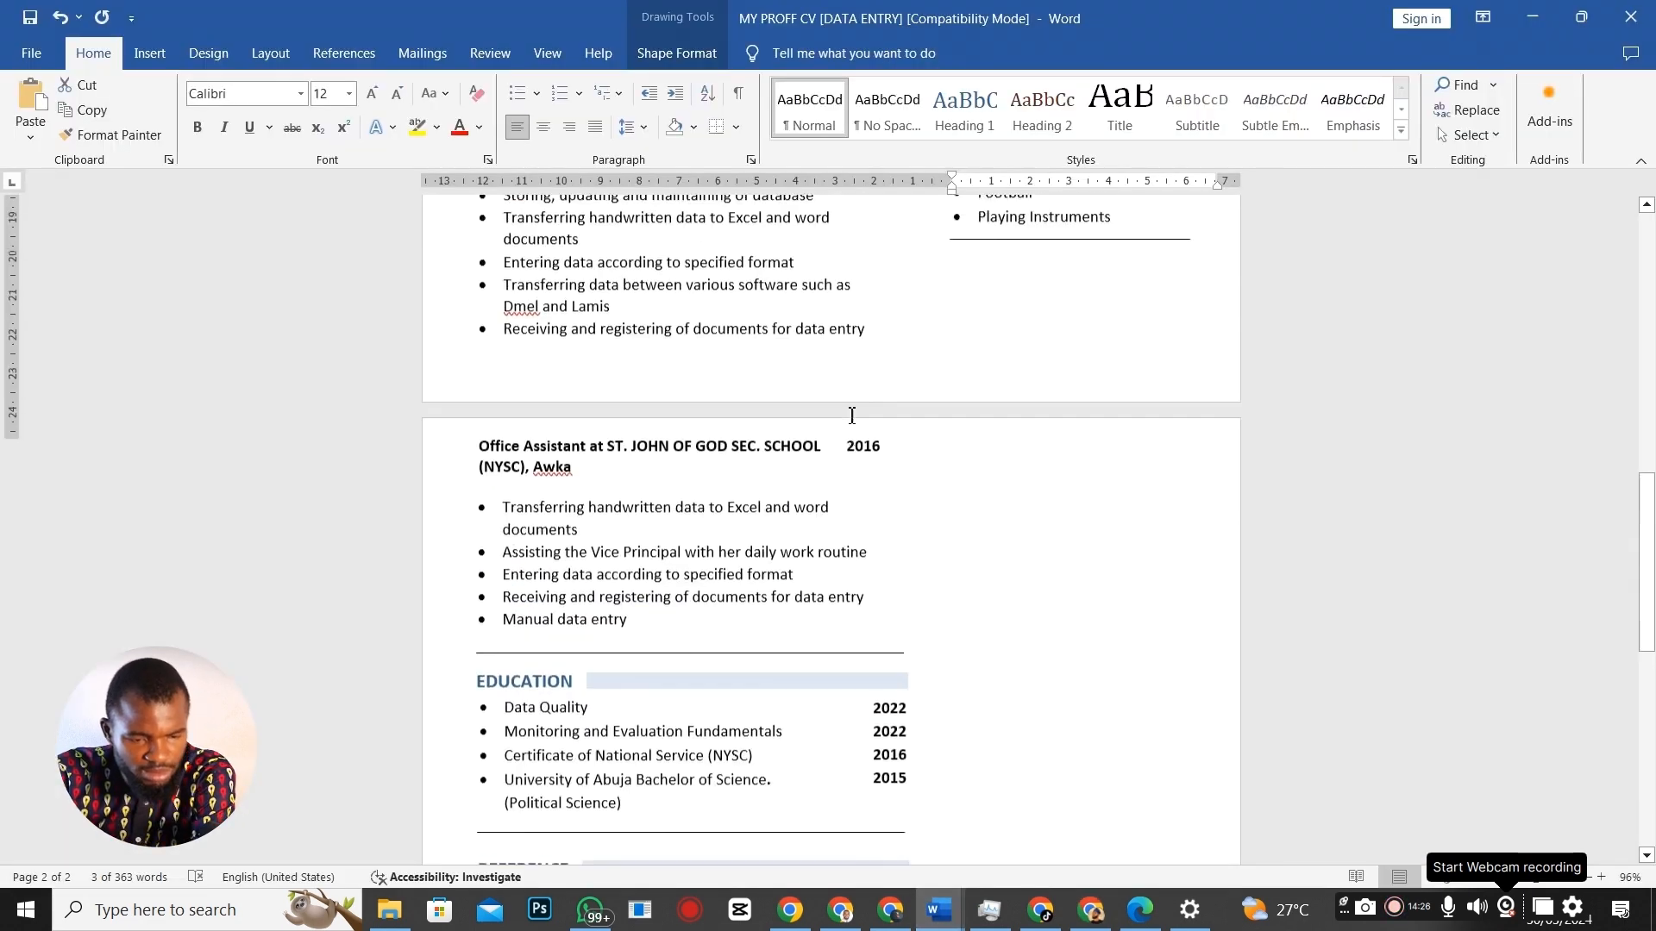
scroll(649, 362, "up", 1)
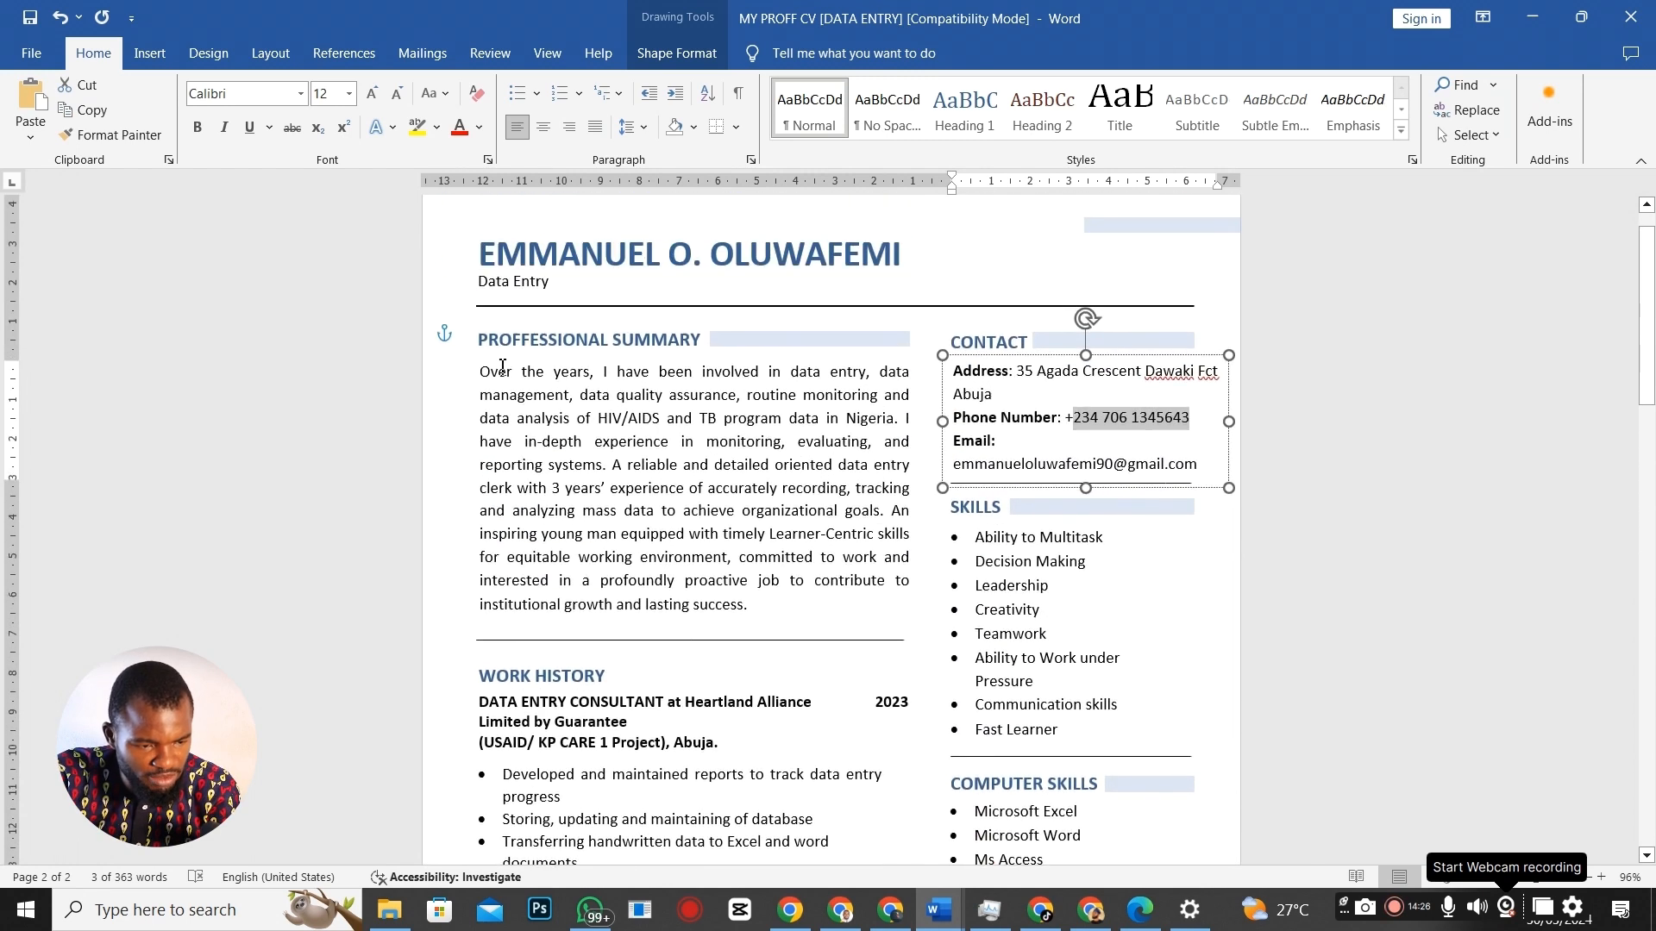
Copy the Professional Summary paragraph from Word and paste it into About me.
left_click_drag(480, 372, 820, 622)
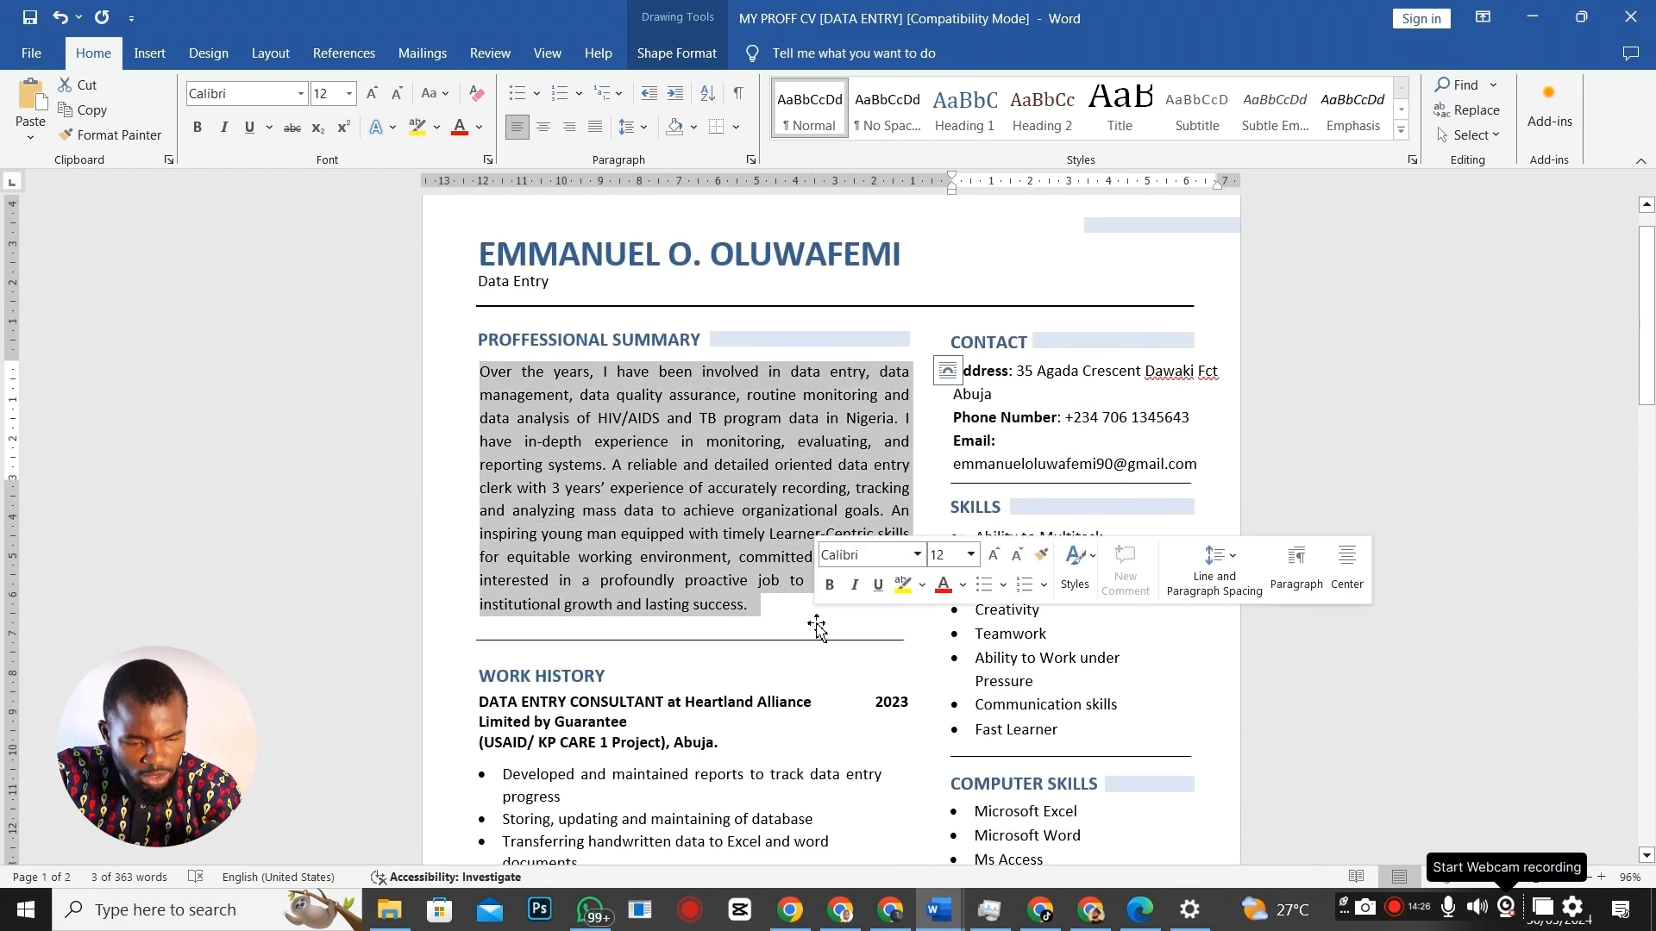
key("ctrl+c")
key("alt+Tab")
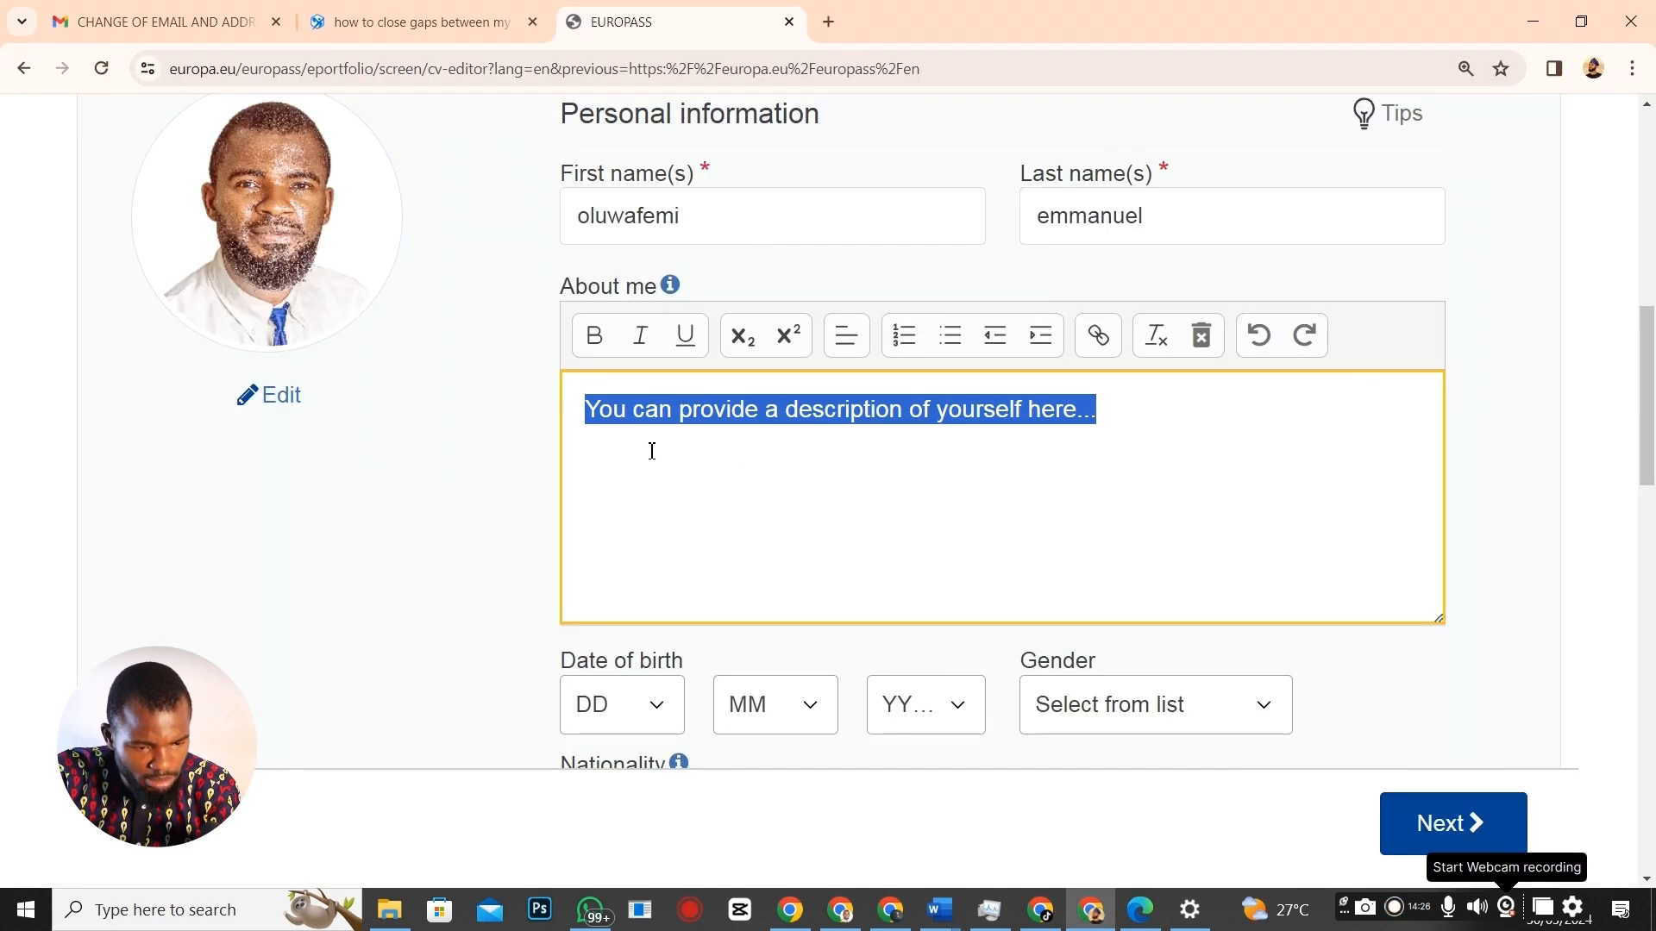
key("ctrl+v")
scroll(737, 441, "up", 1)
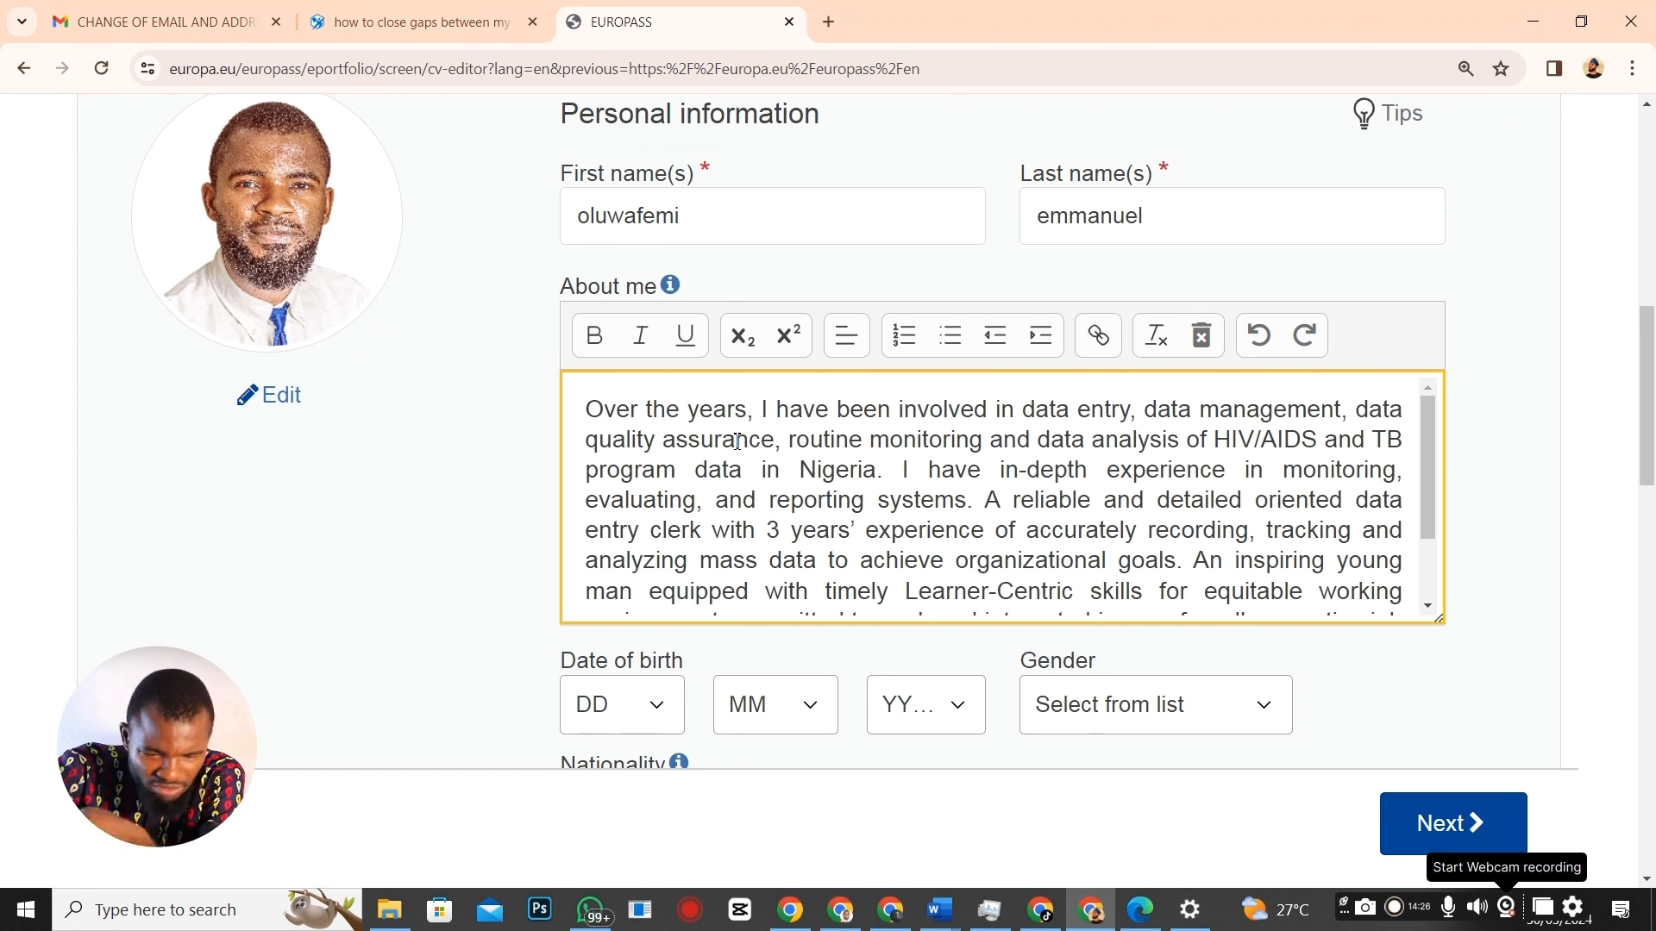
scroll(624, 441, "down", 1)
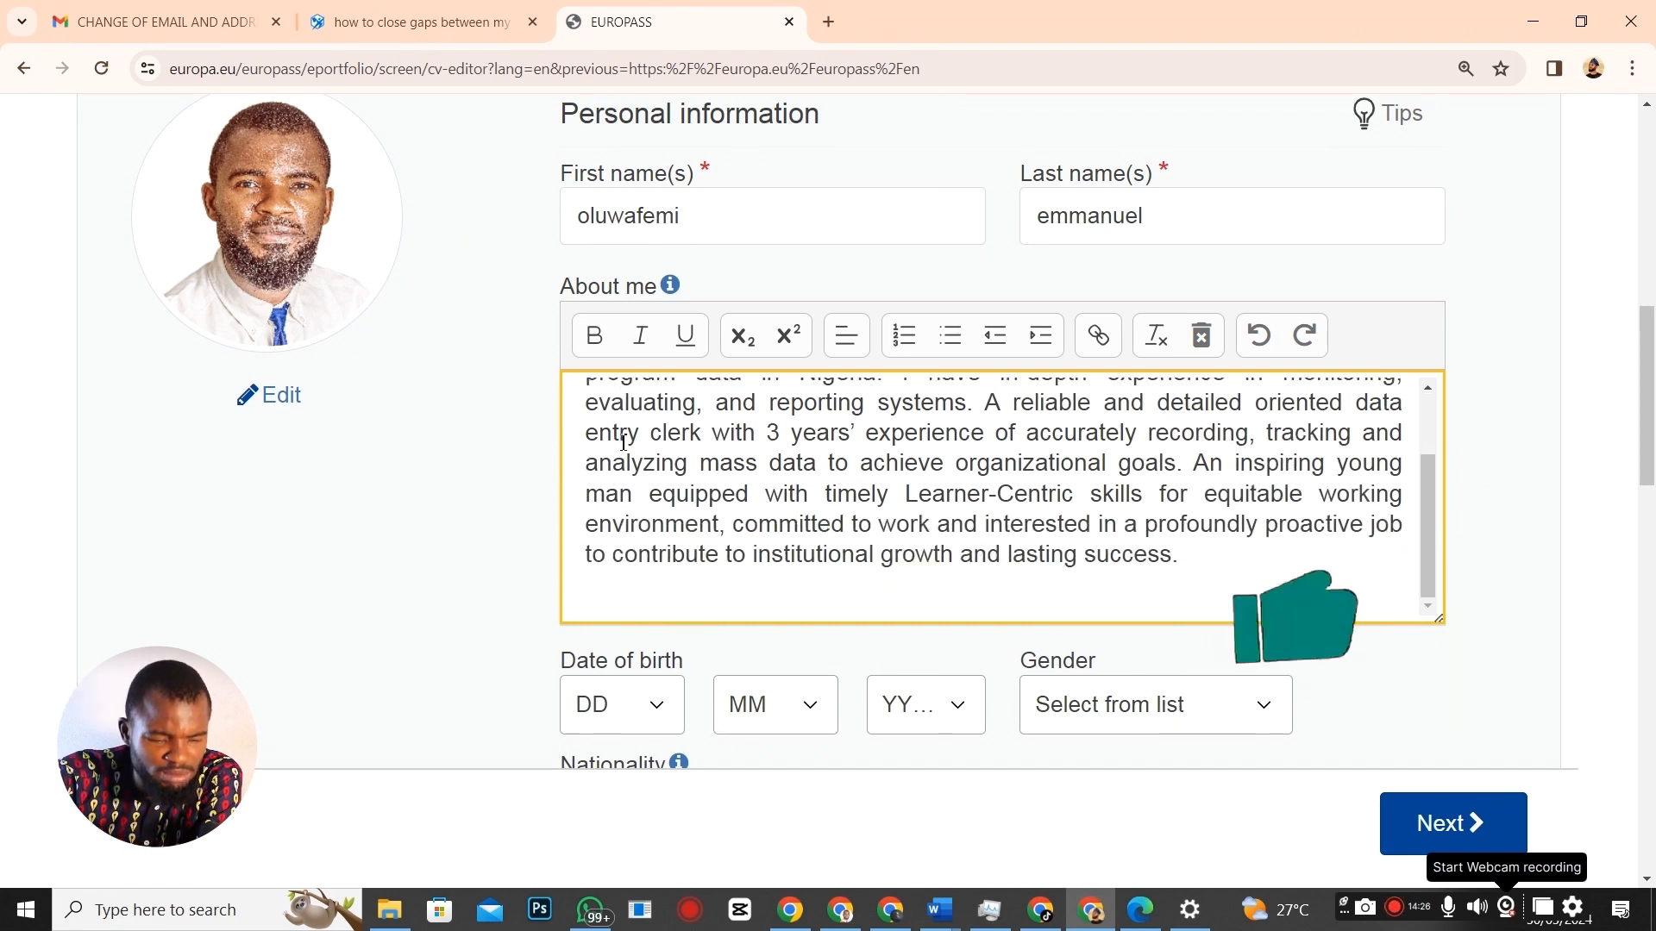
scroll(1098, 580, "down", 5)
scroll(850, 406, "up", 2)
left_click(633, 403)
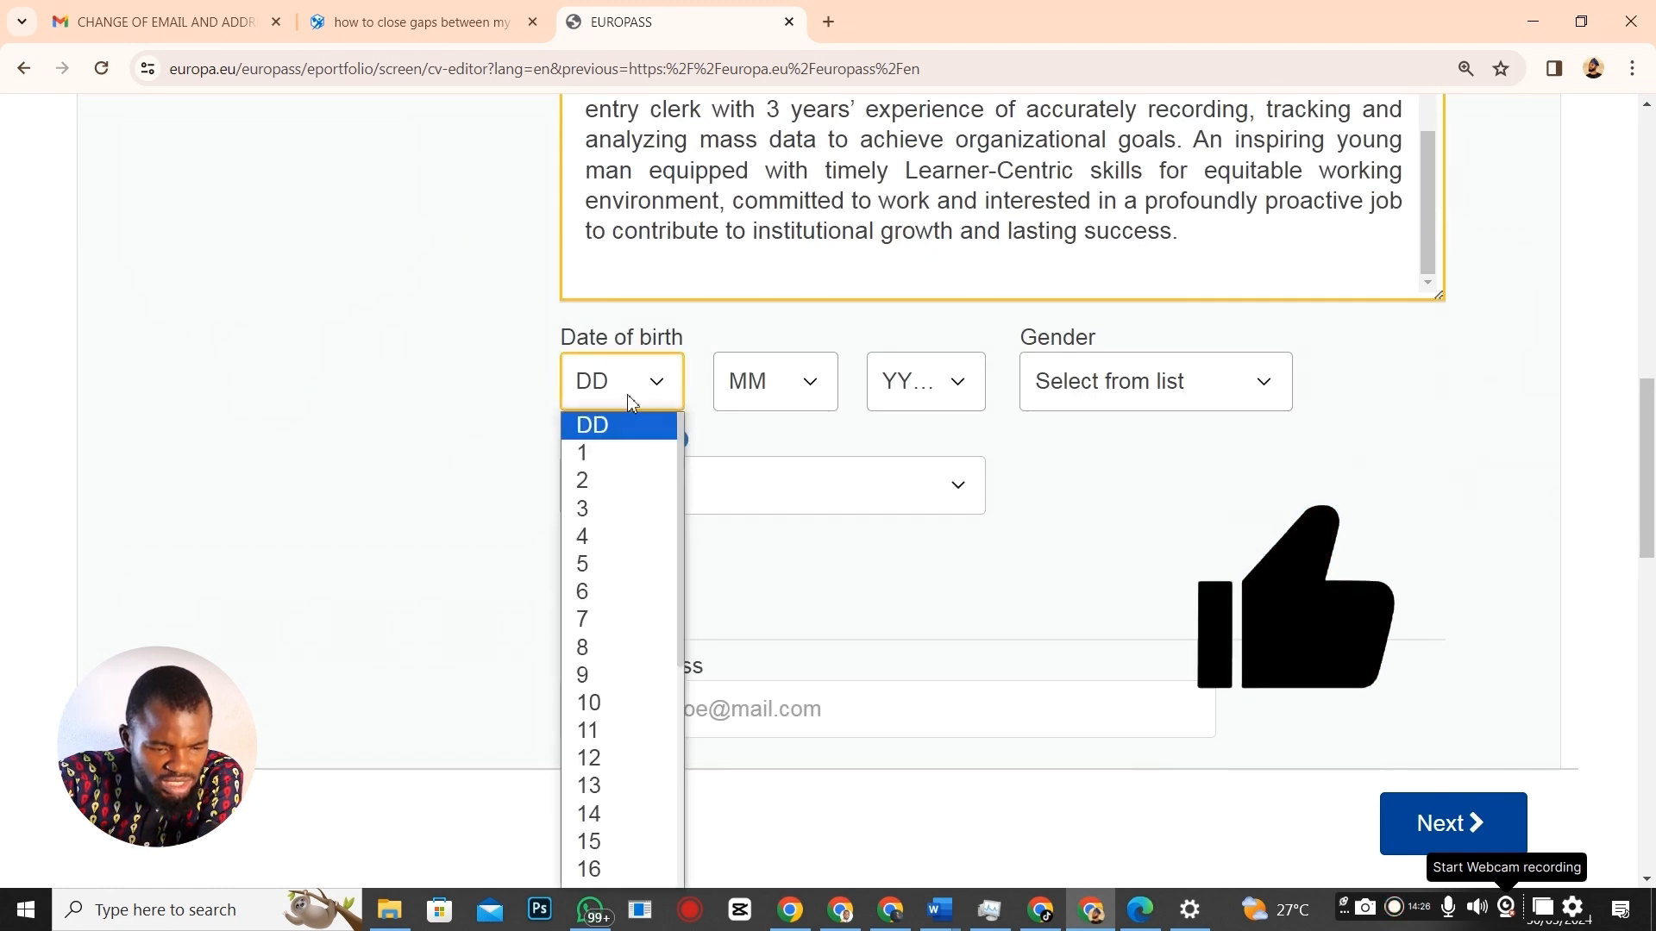
left_click(583, 674)
left_click(806, 385)
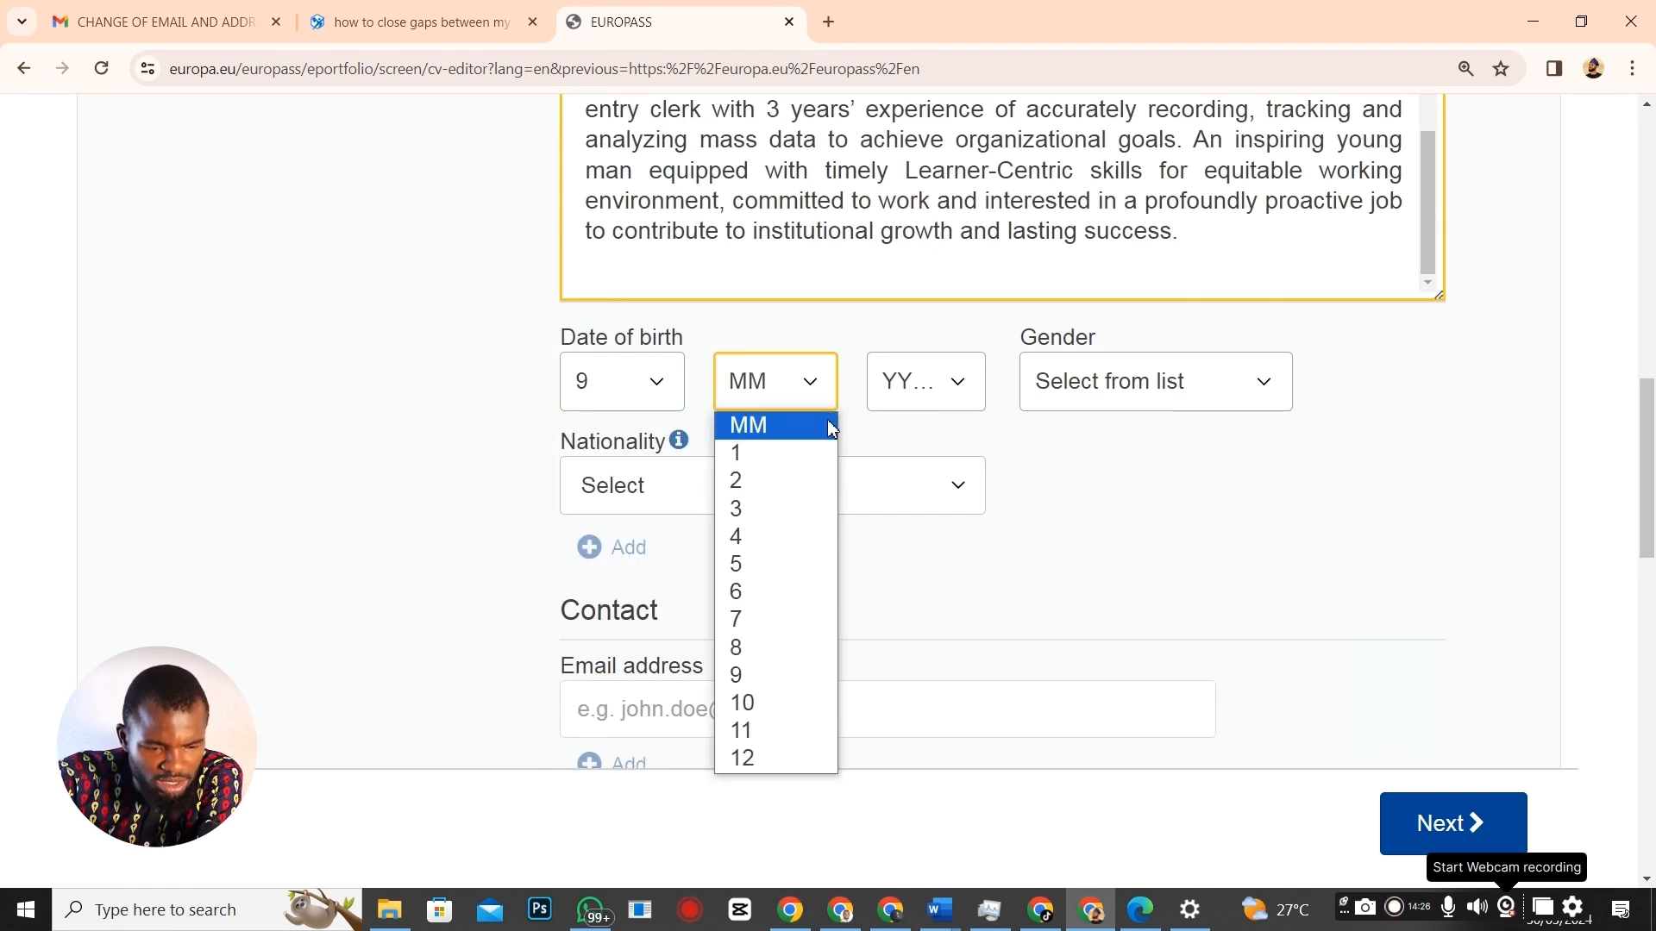
left_click(758, 564)
left_click(962, 379)
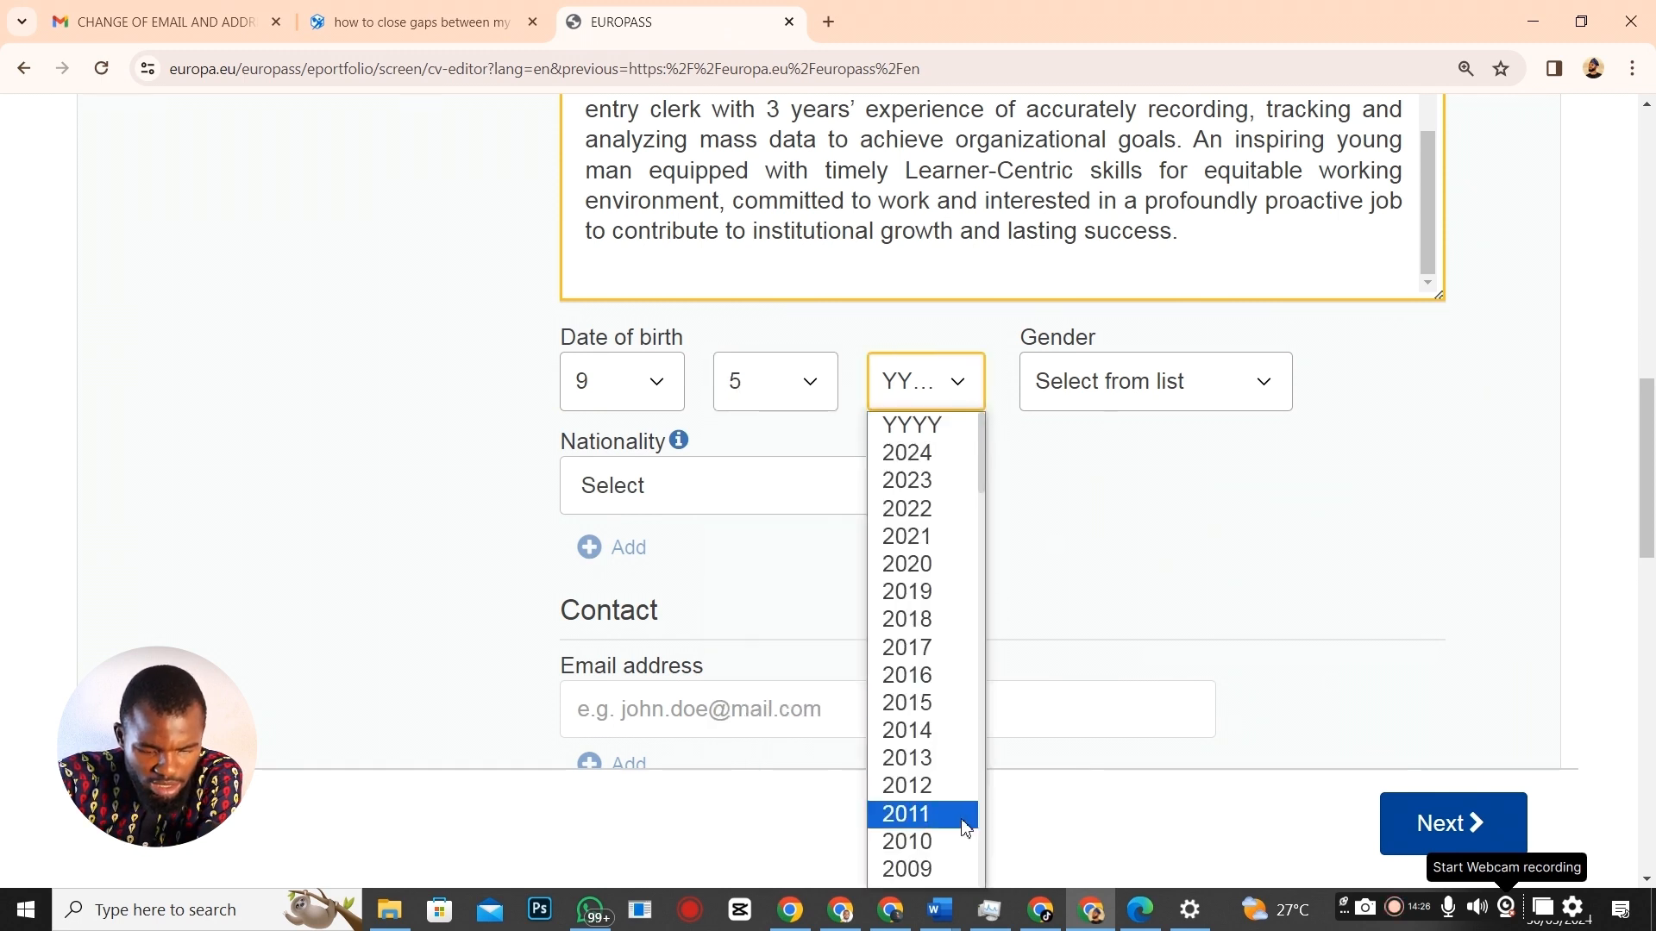
scroll(957, 802, "down", 5)
left_click(938, 686)
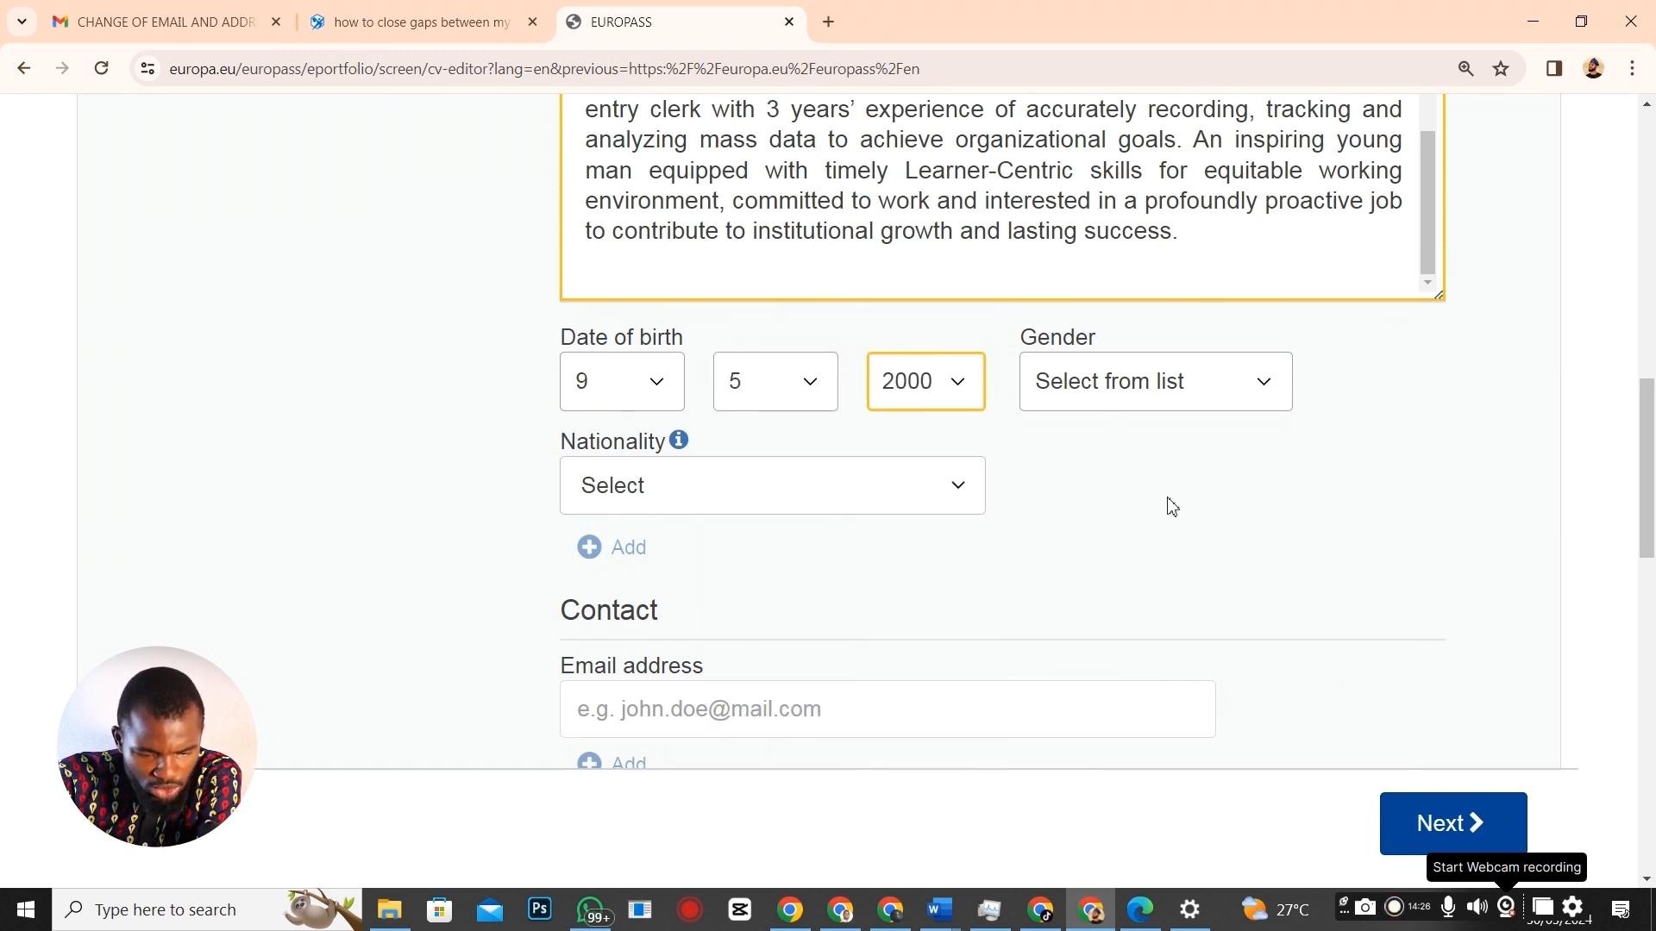
Set gender to Male and nationality to Nigerian (Nigeria).
left_click(1261, 385)
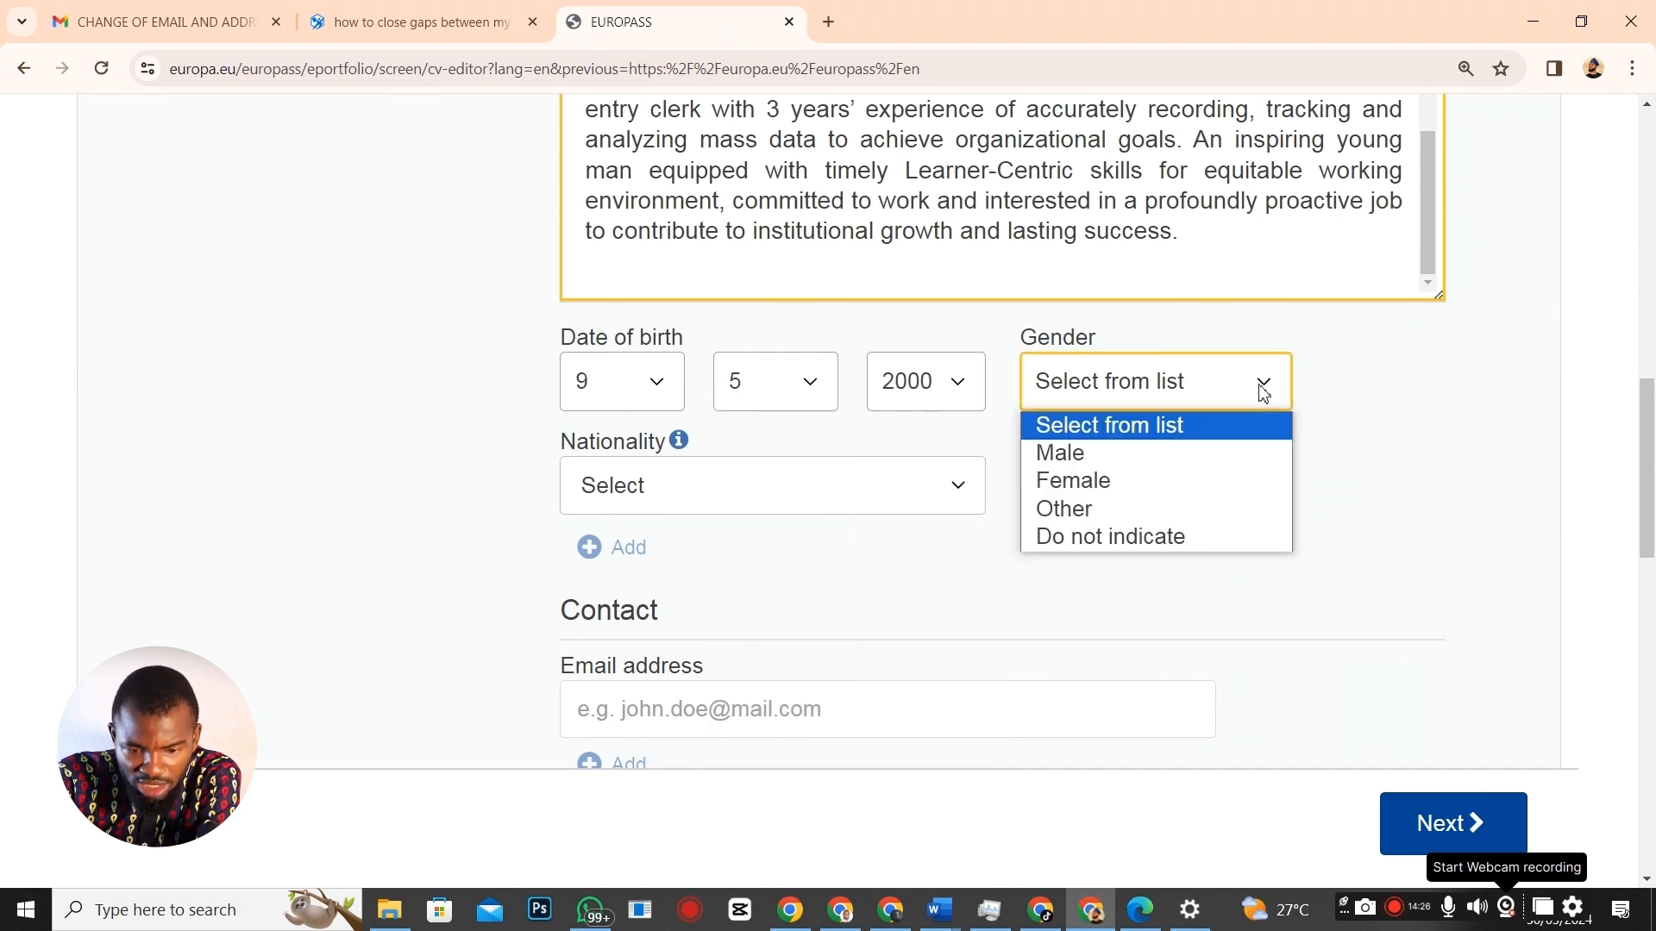
left_click(1107, 463)
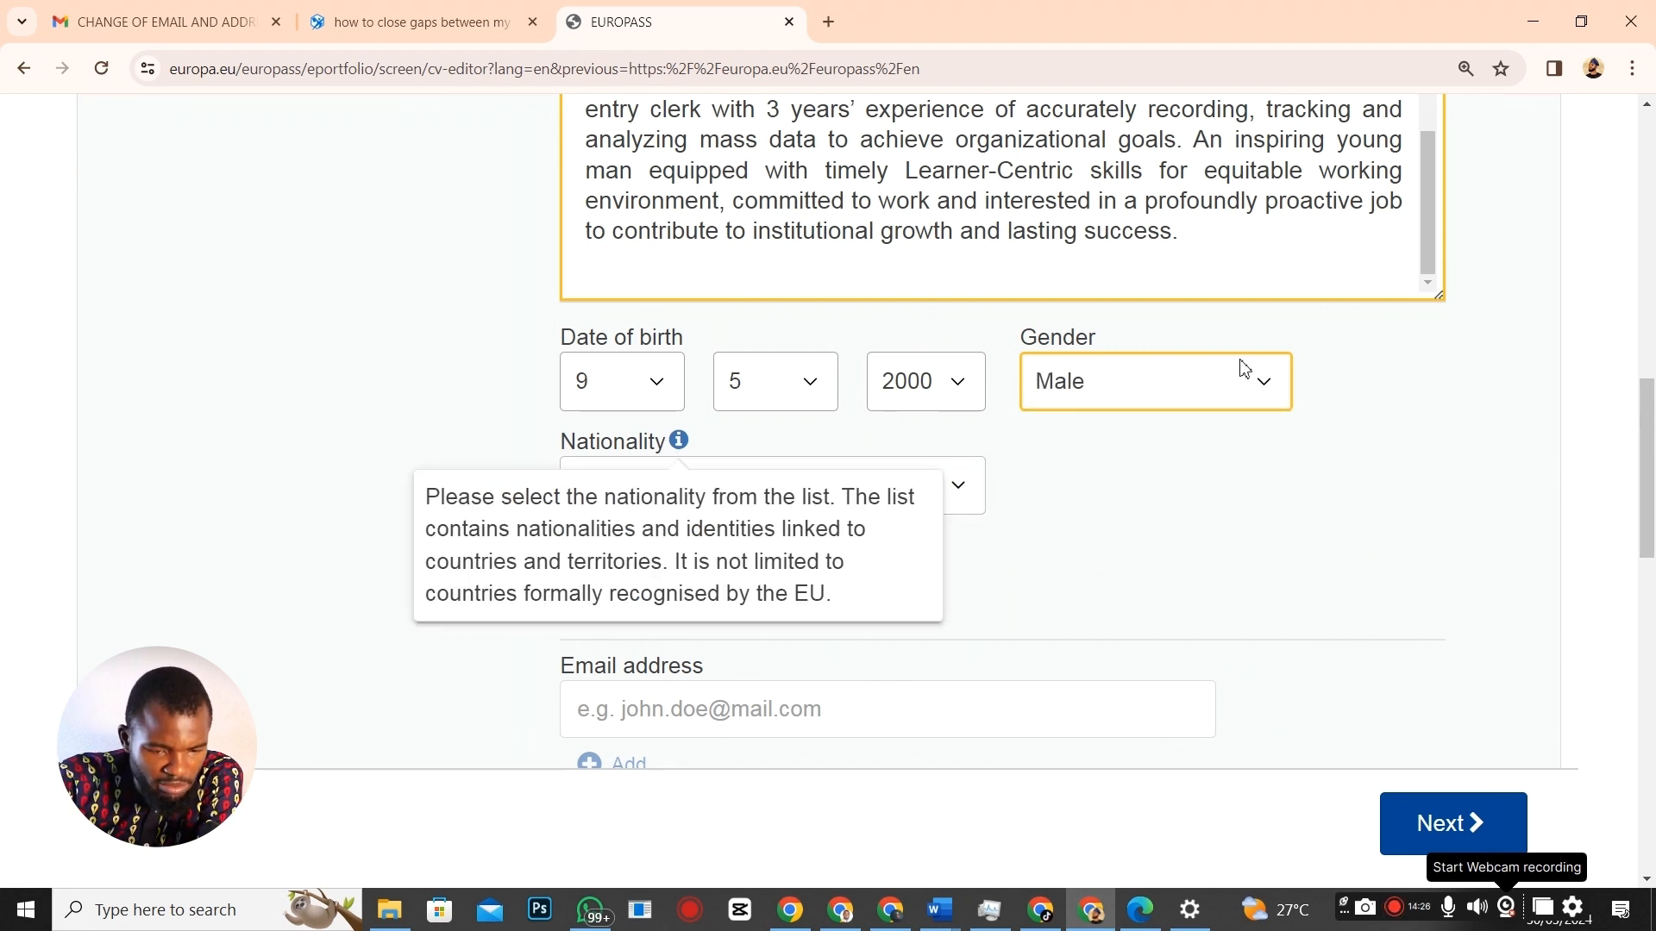
left_click(828, 492)
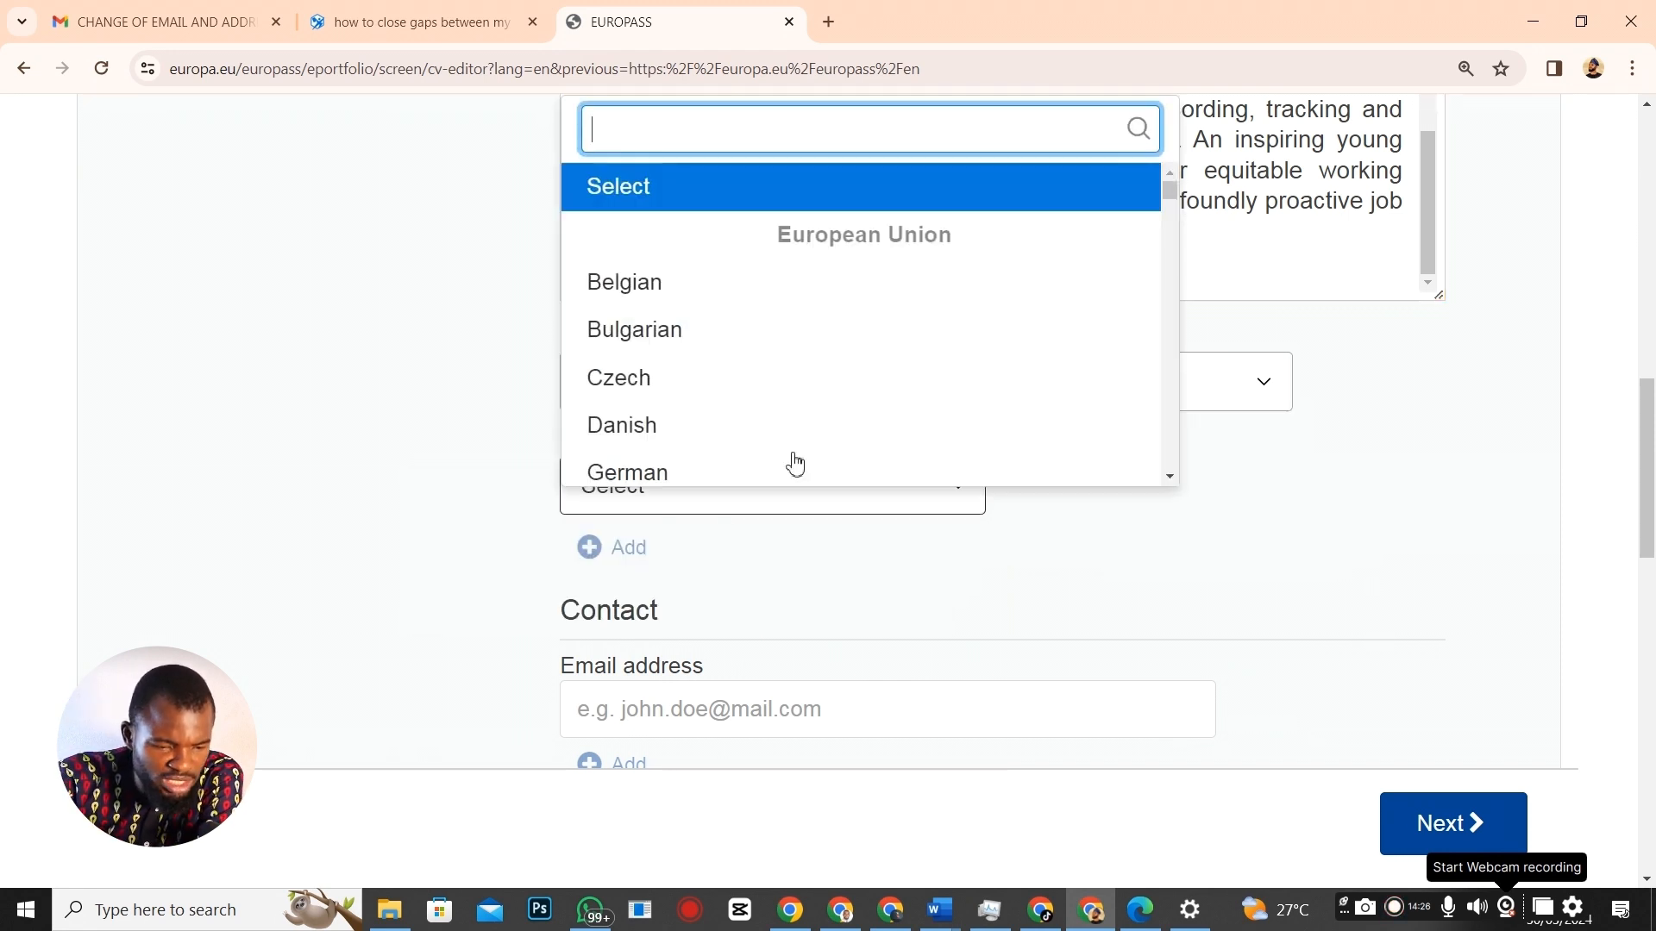
type("nig")
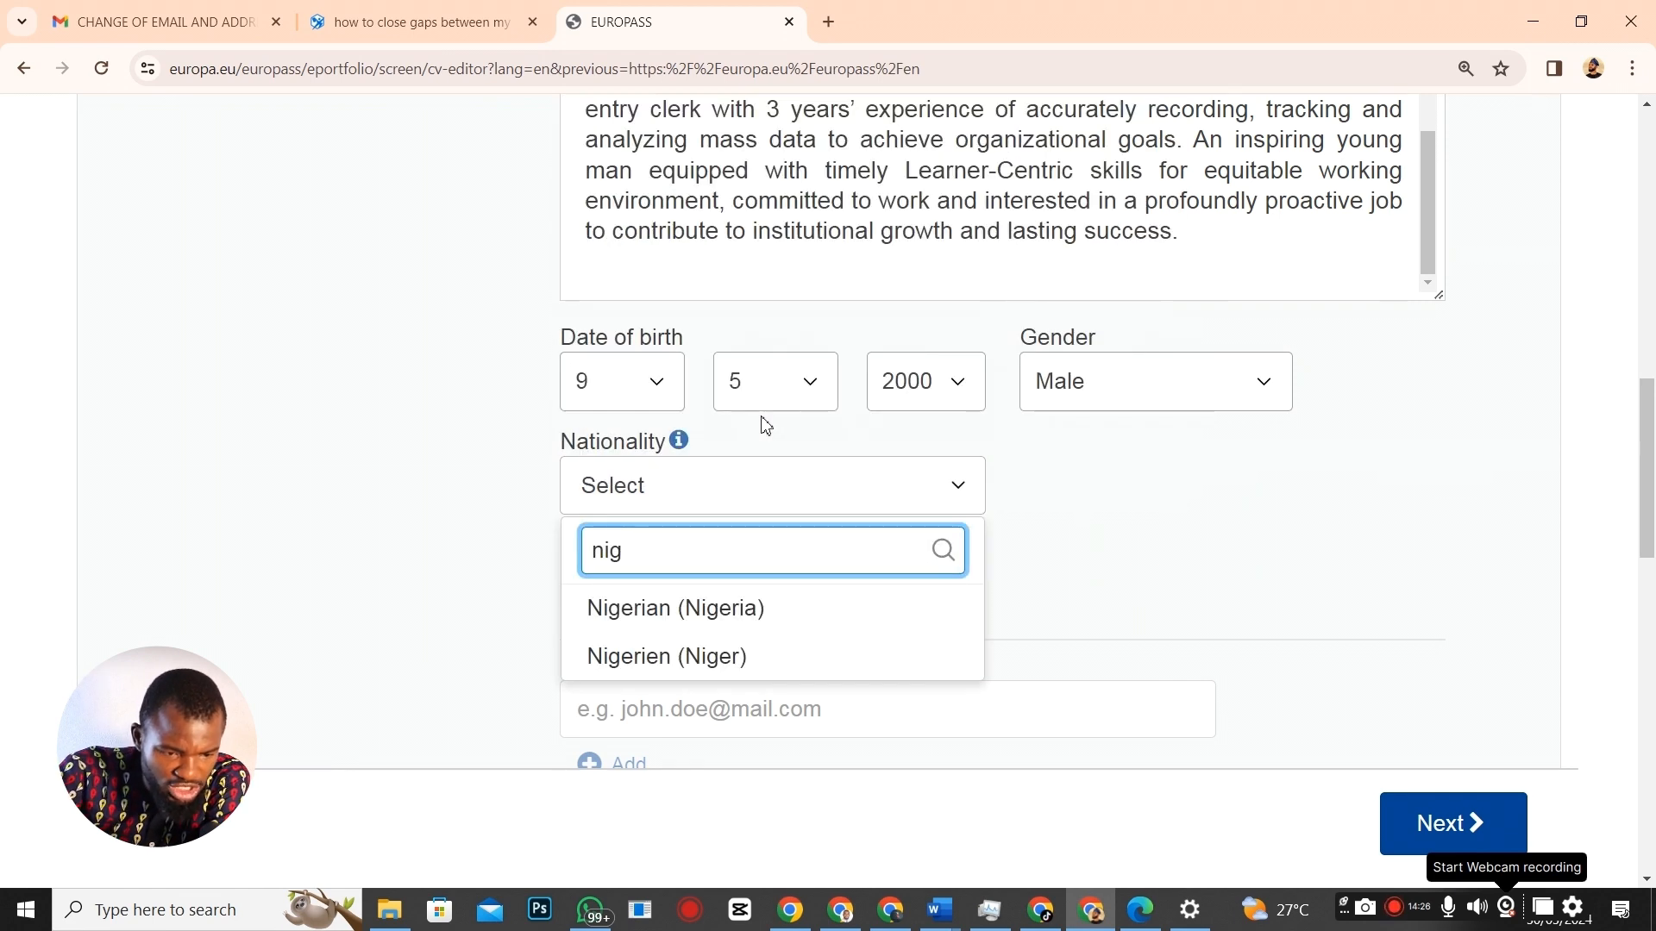
left_click(695, 614)
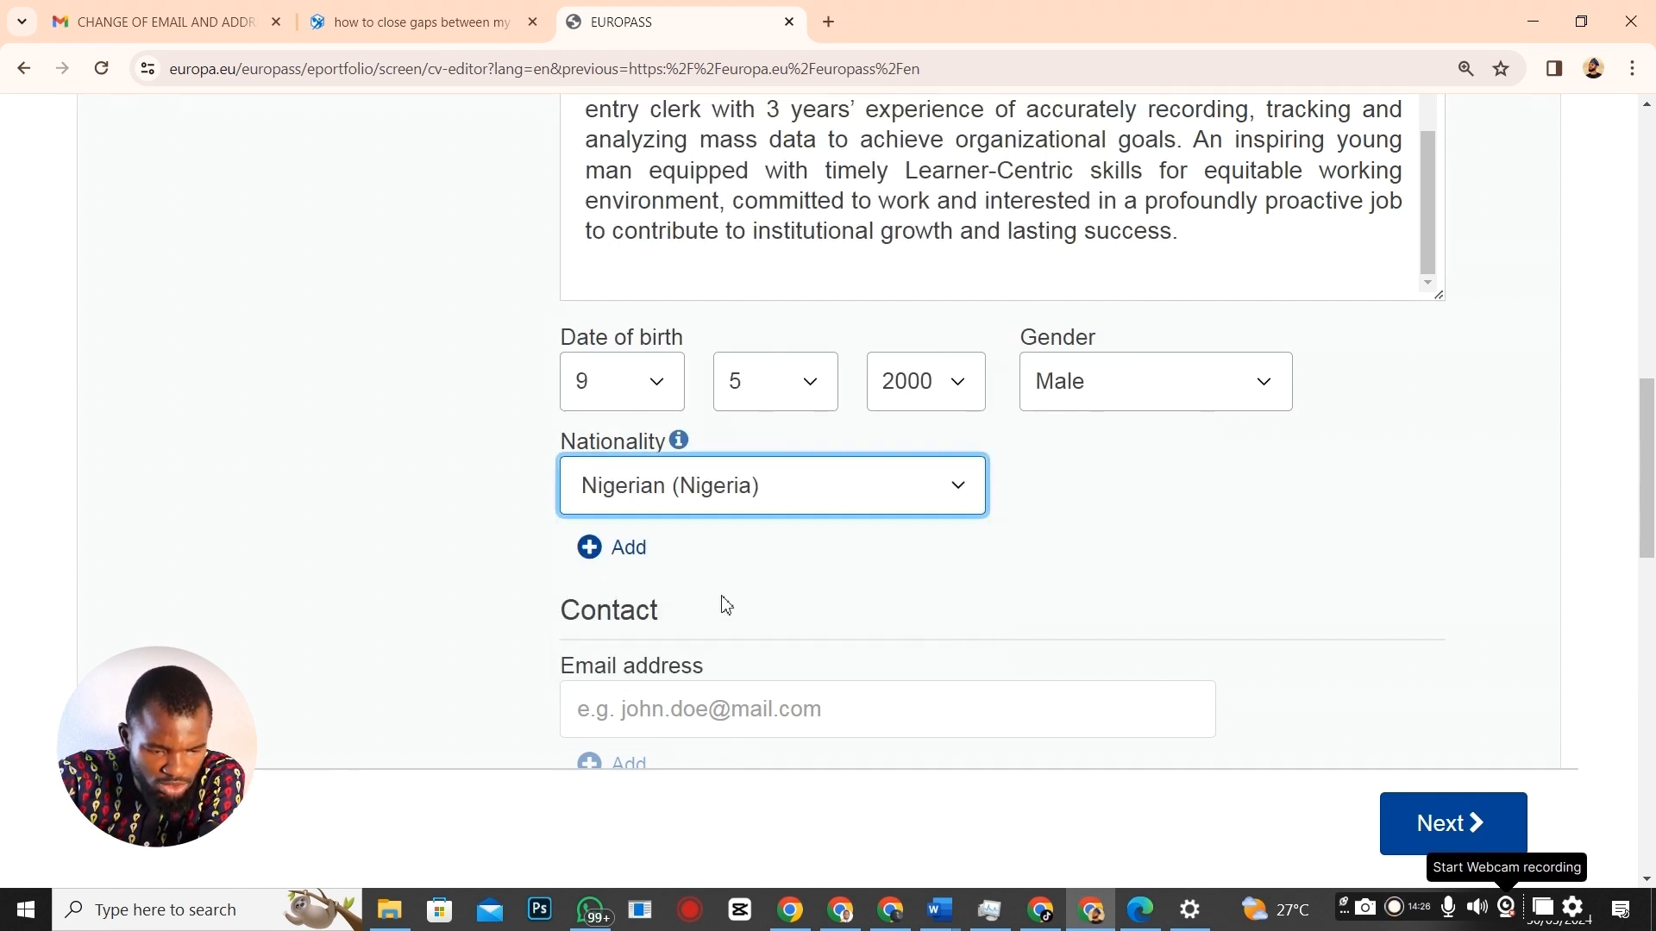
scroll(728, 595, "down", 3)
left_click(686, 401)
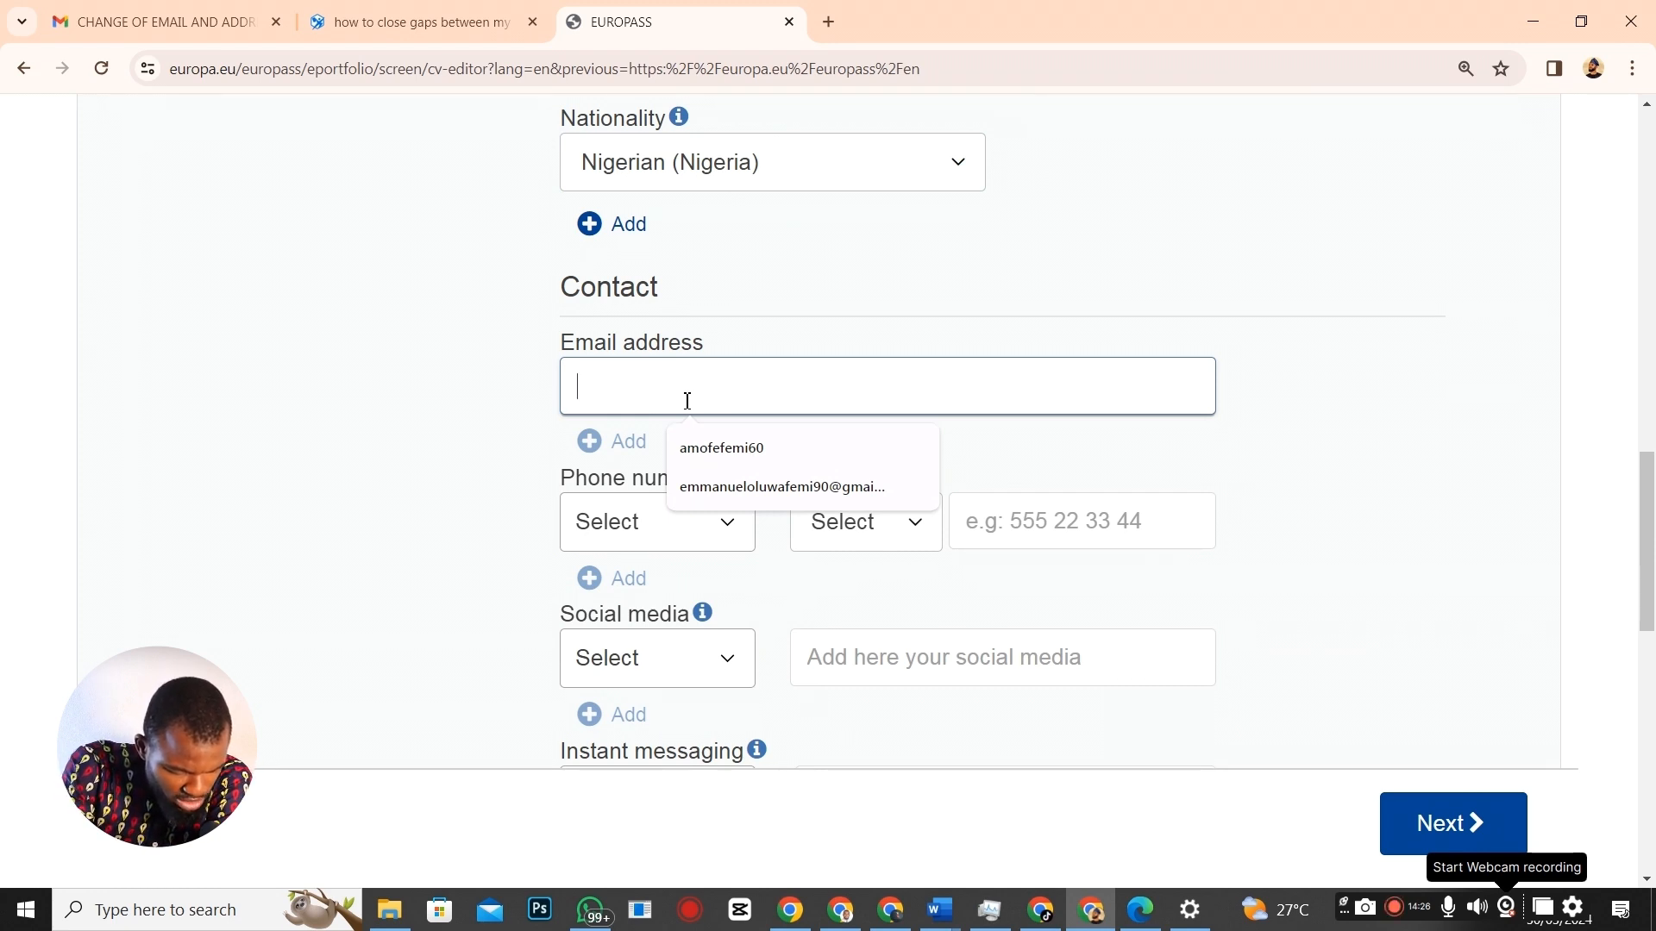
Enter 'dawaki abuja' and set the phone number type to Mobile.
type("daw")
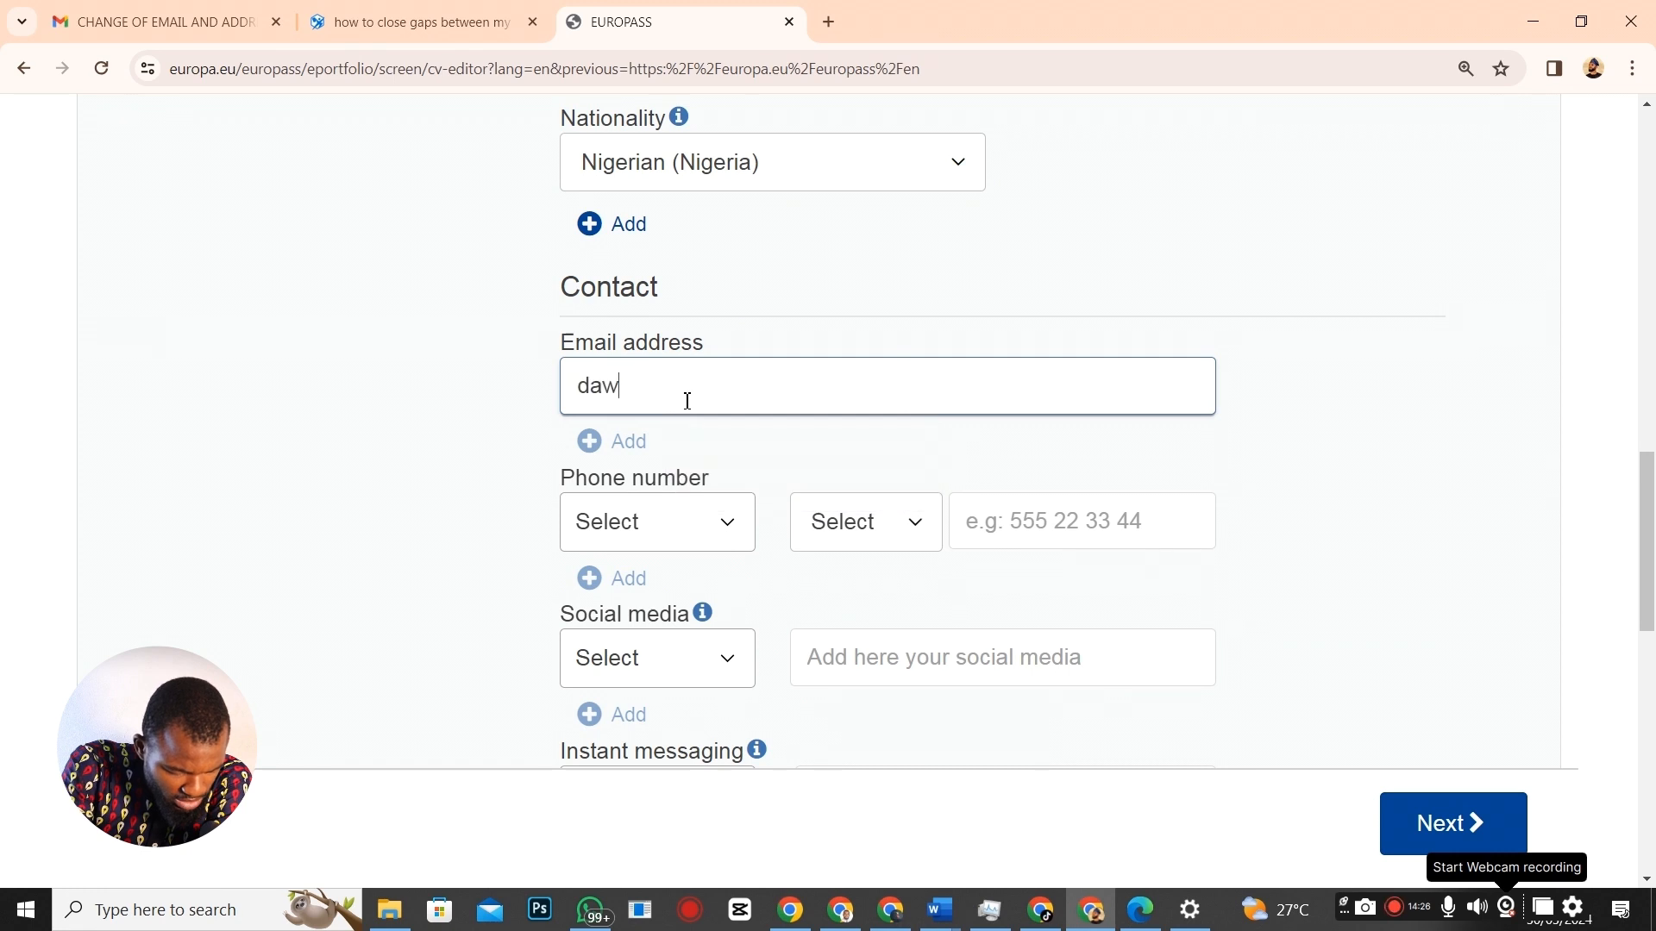
type("aki abuja")
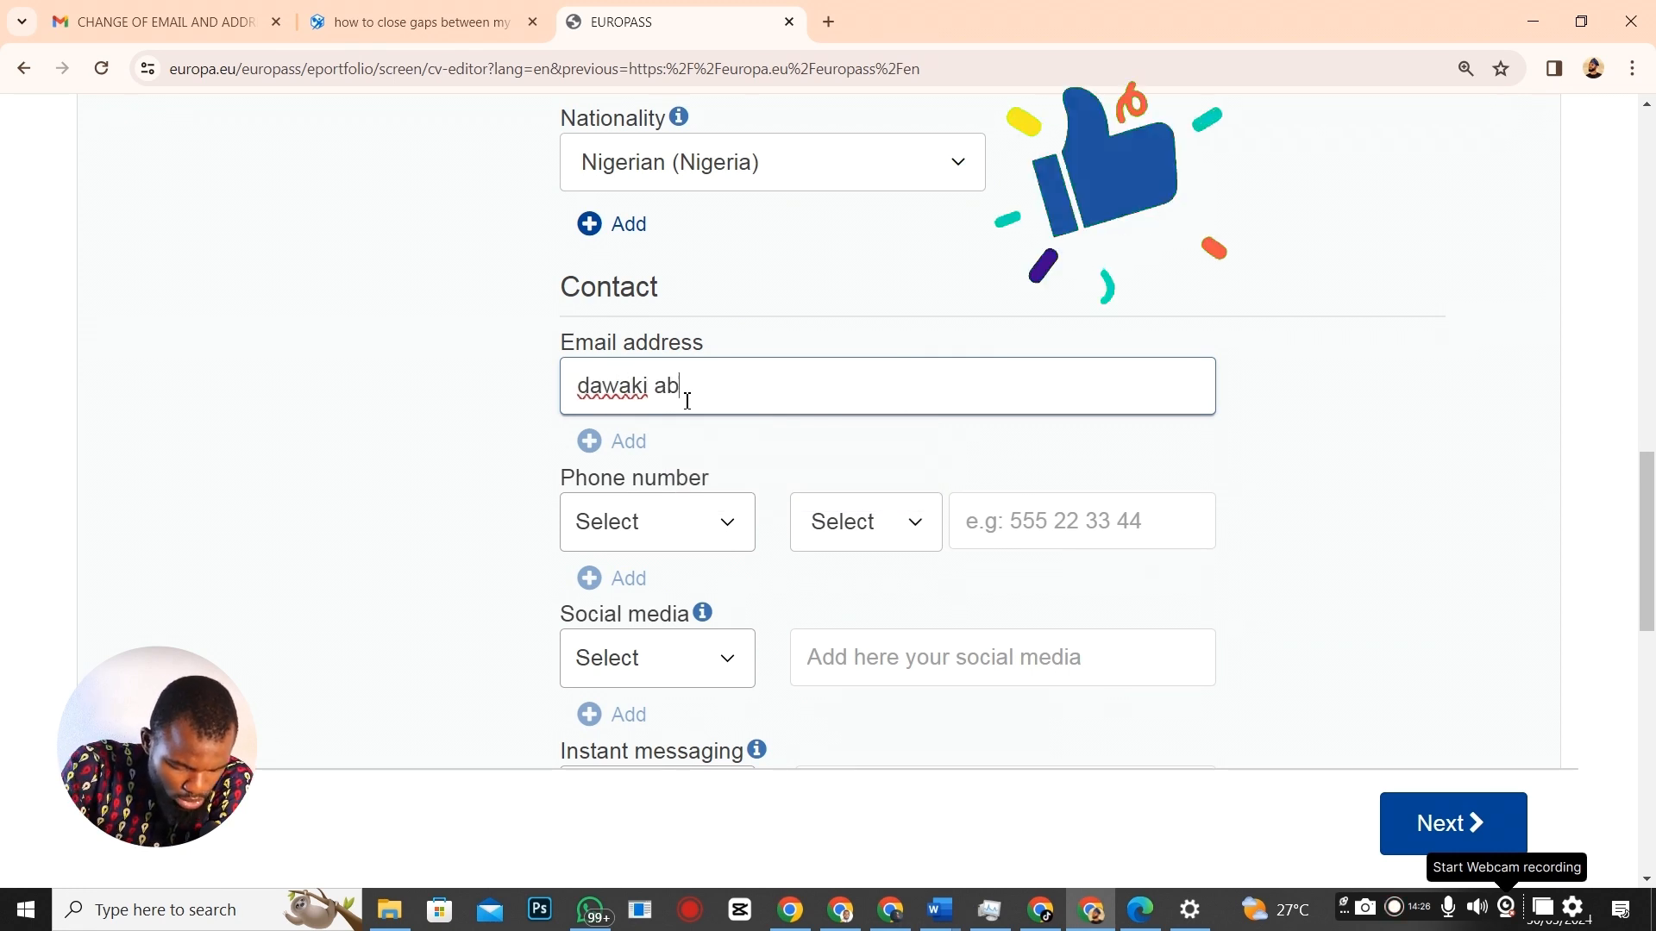
left_click(729, 539)
left_click(650, 679)
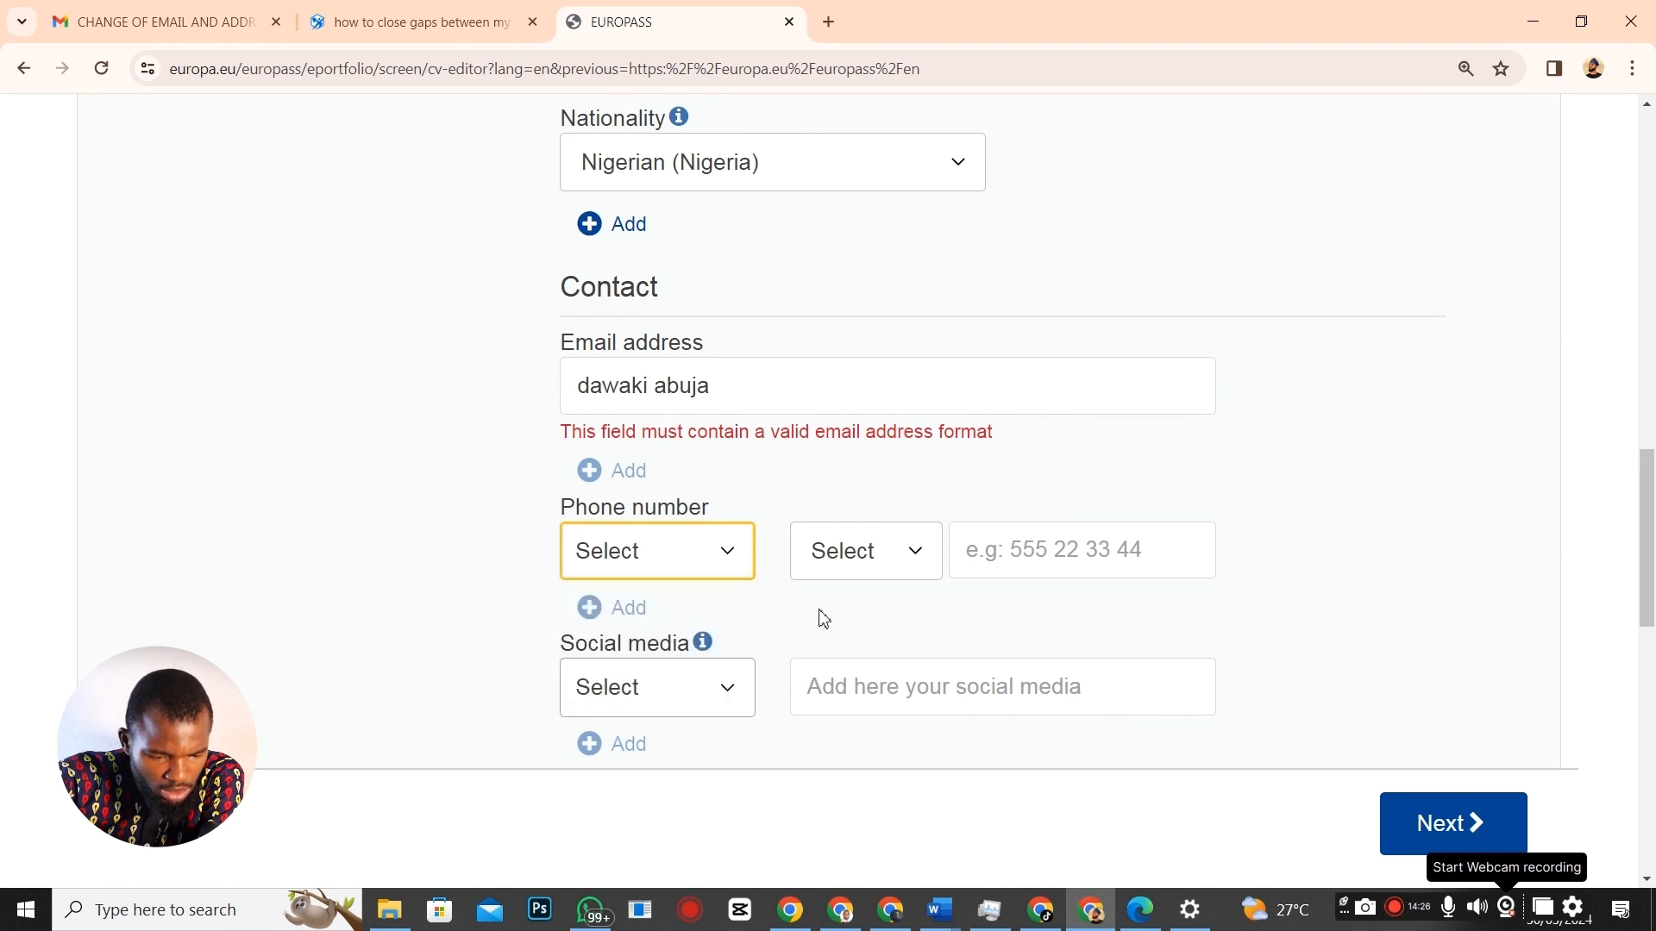
Choose Nigeria +234 as the phone country code, then switch to the Word CV.
left_click(921, 559)
left_click(916, 548)
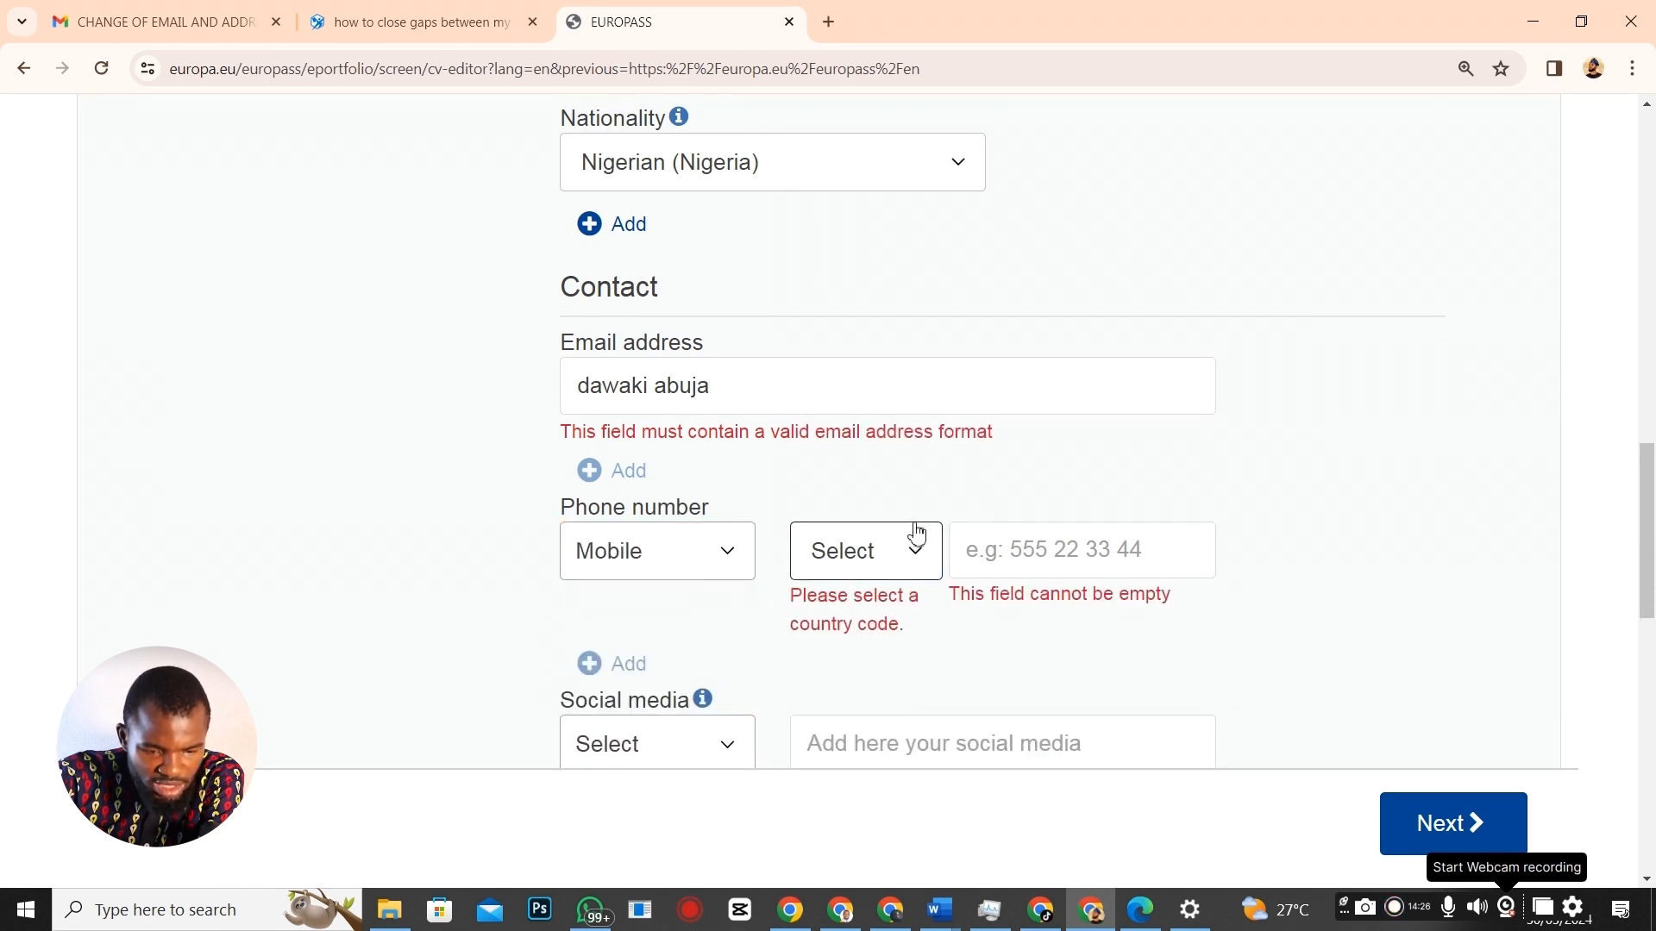
left_click(919, 559)
left_click(921, 561)
left_click(921, 561)
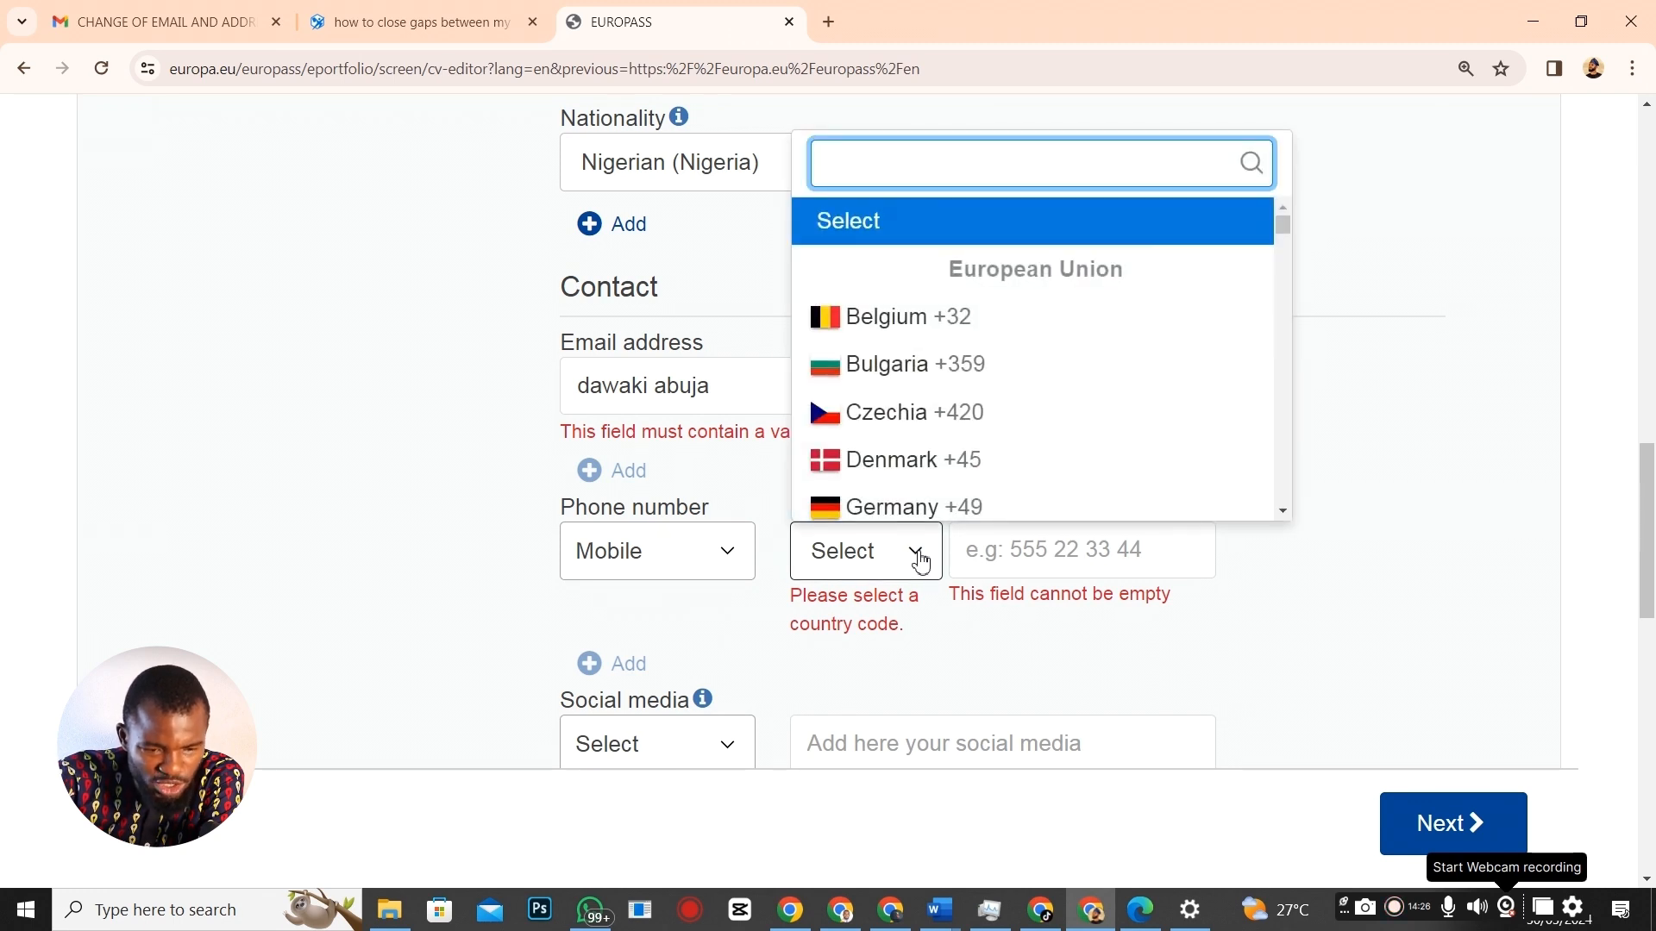
type("nnige")
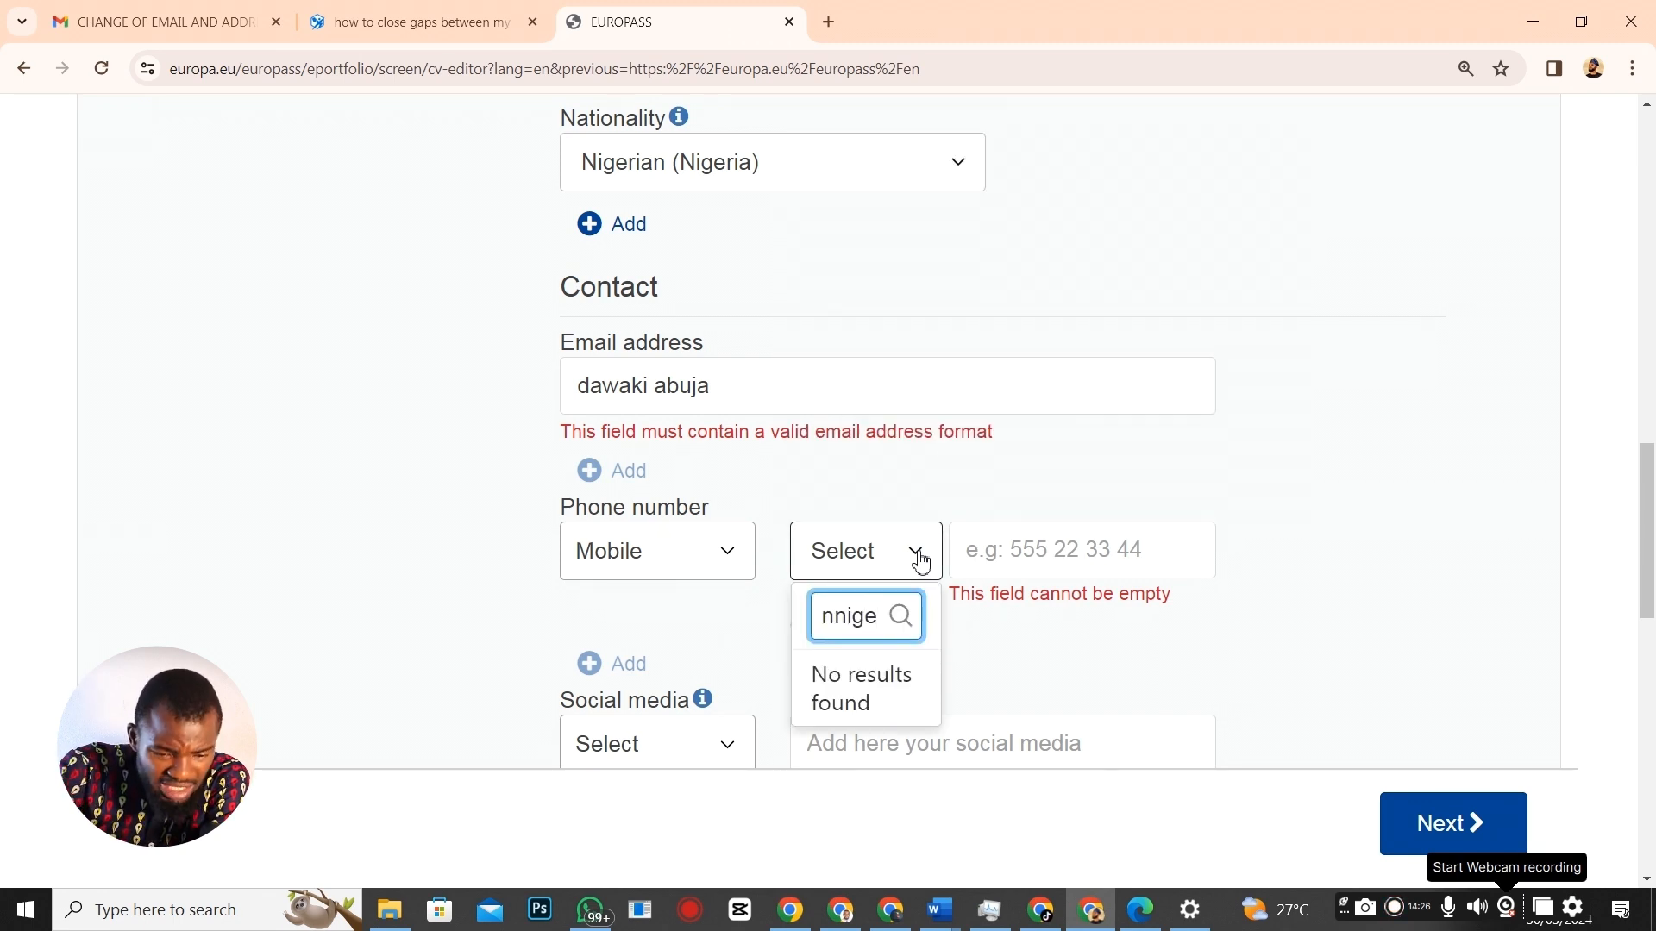
key("BackSpace")
key("BackSpace")
key("BackSpace")
key("BackSpace")
type("i")
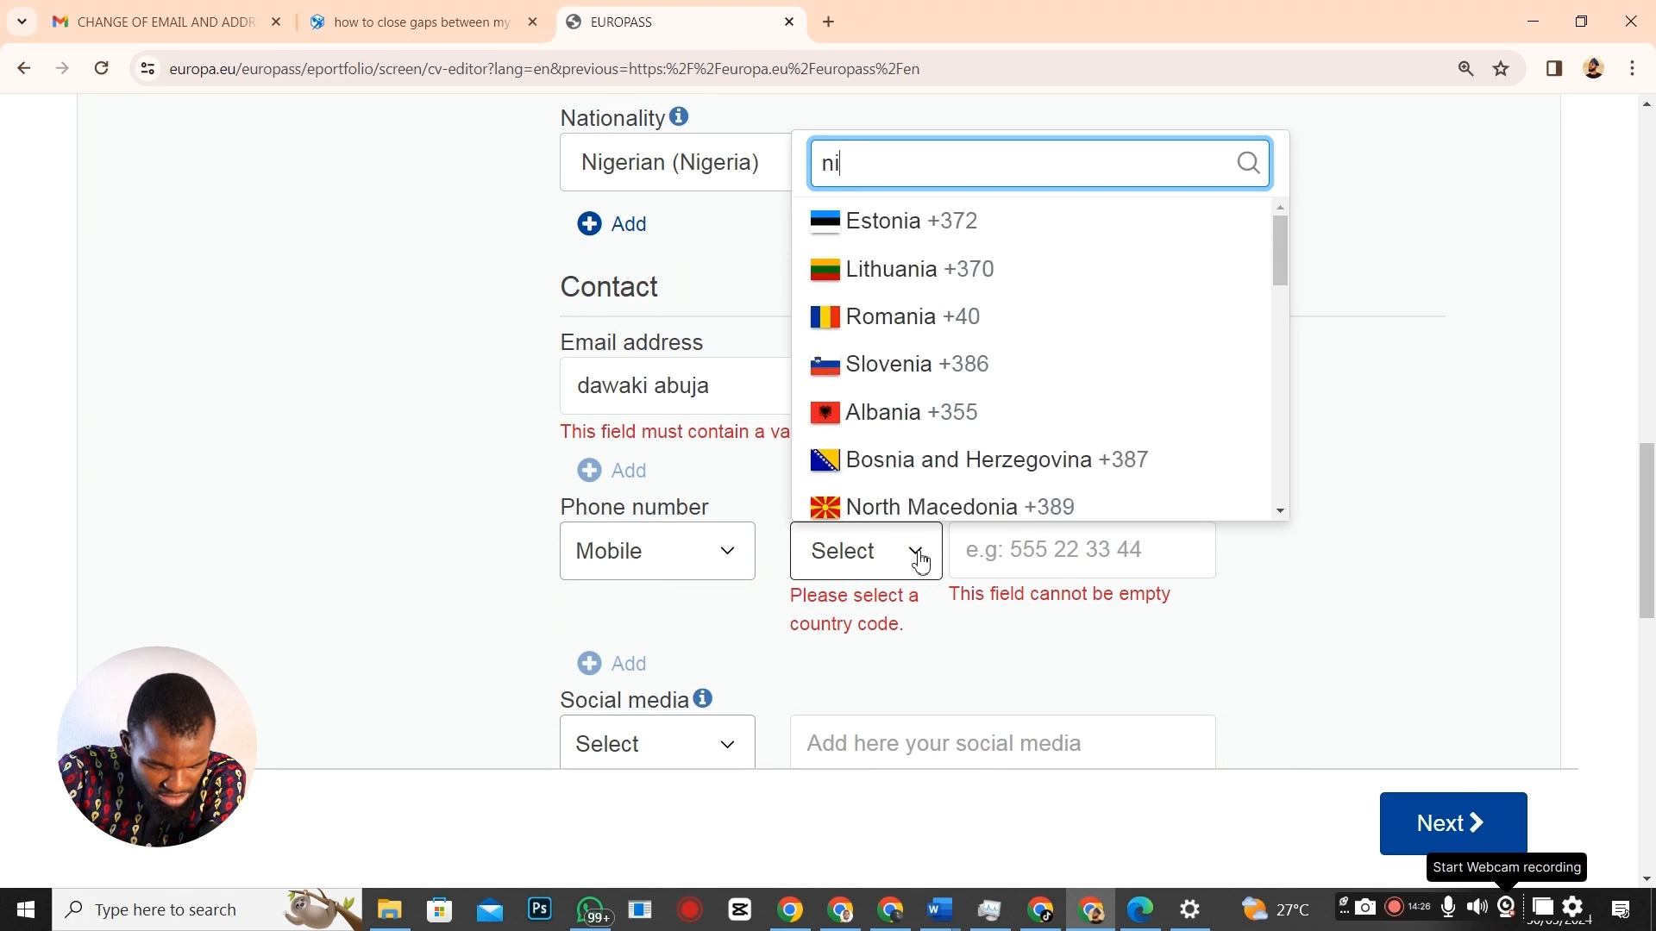
type("ge")
left_click(923, 721)
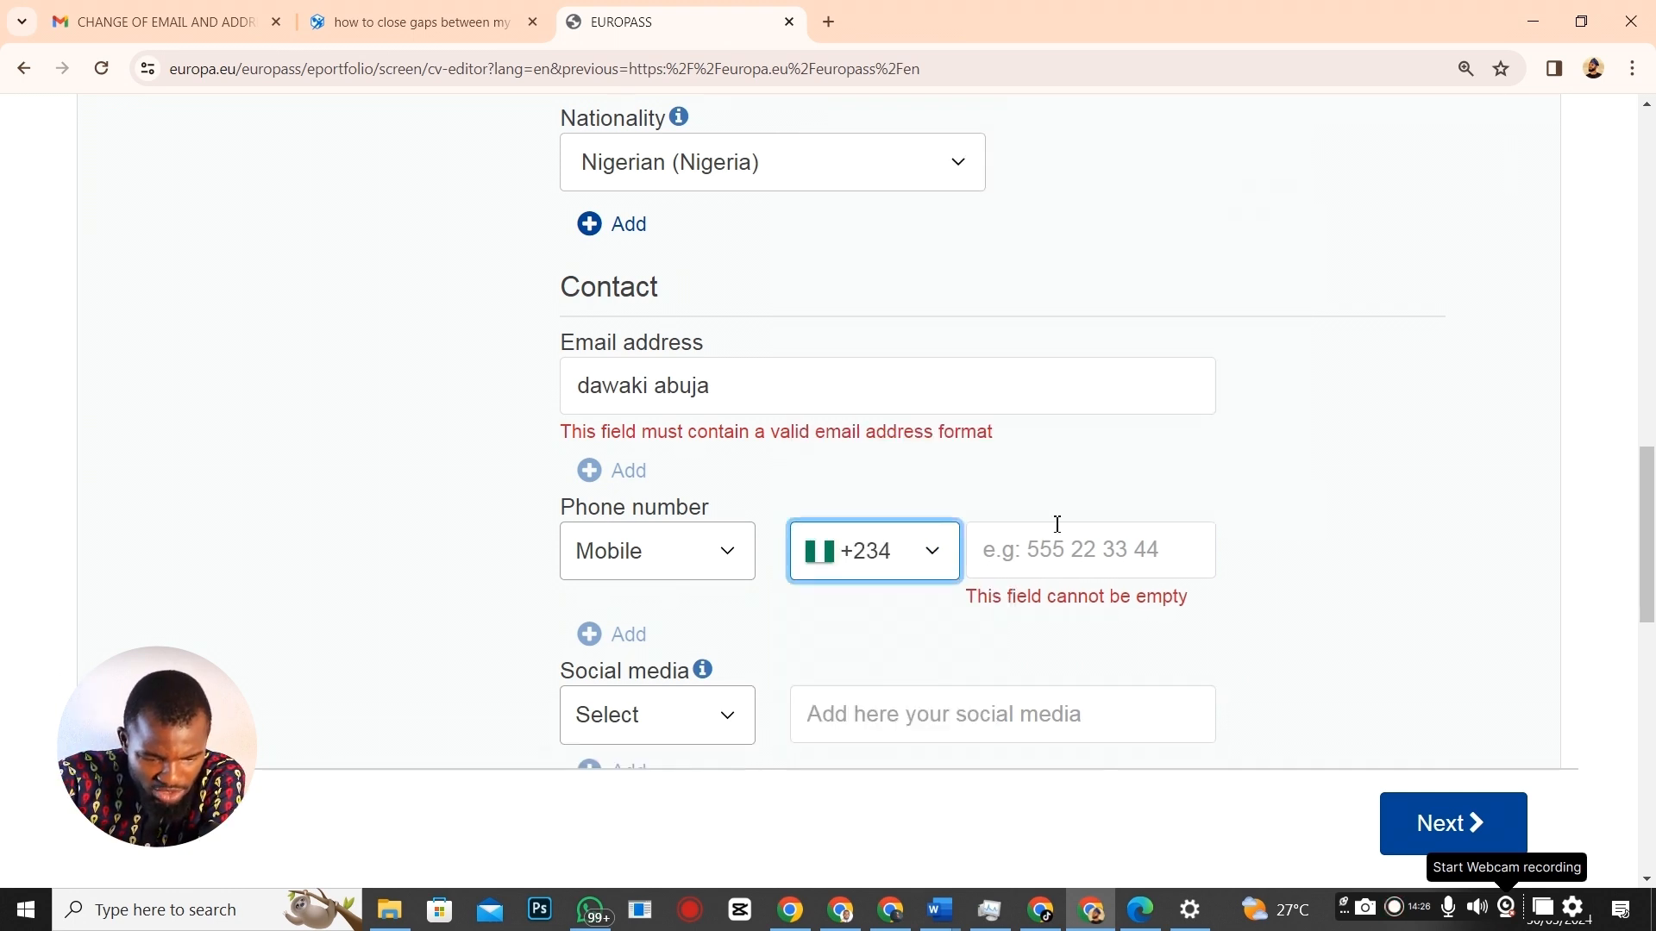
left_click(1036, 561)
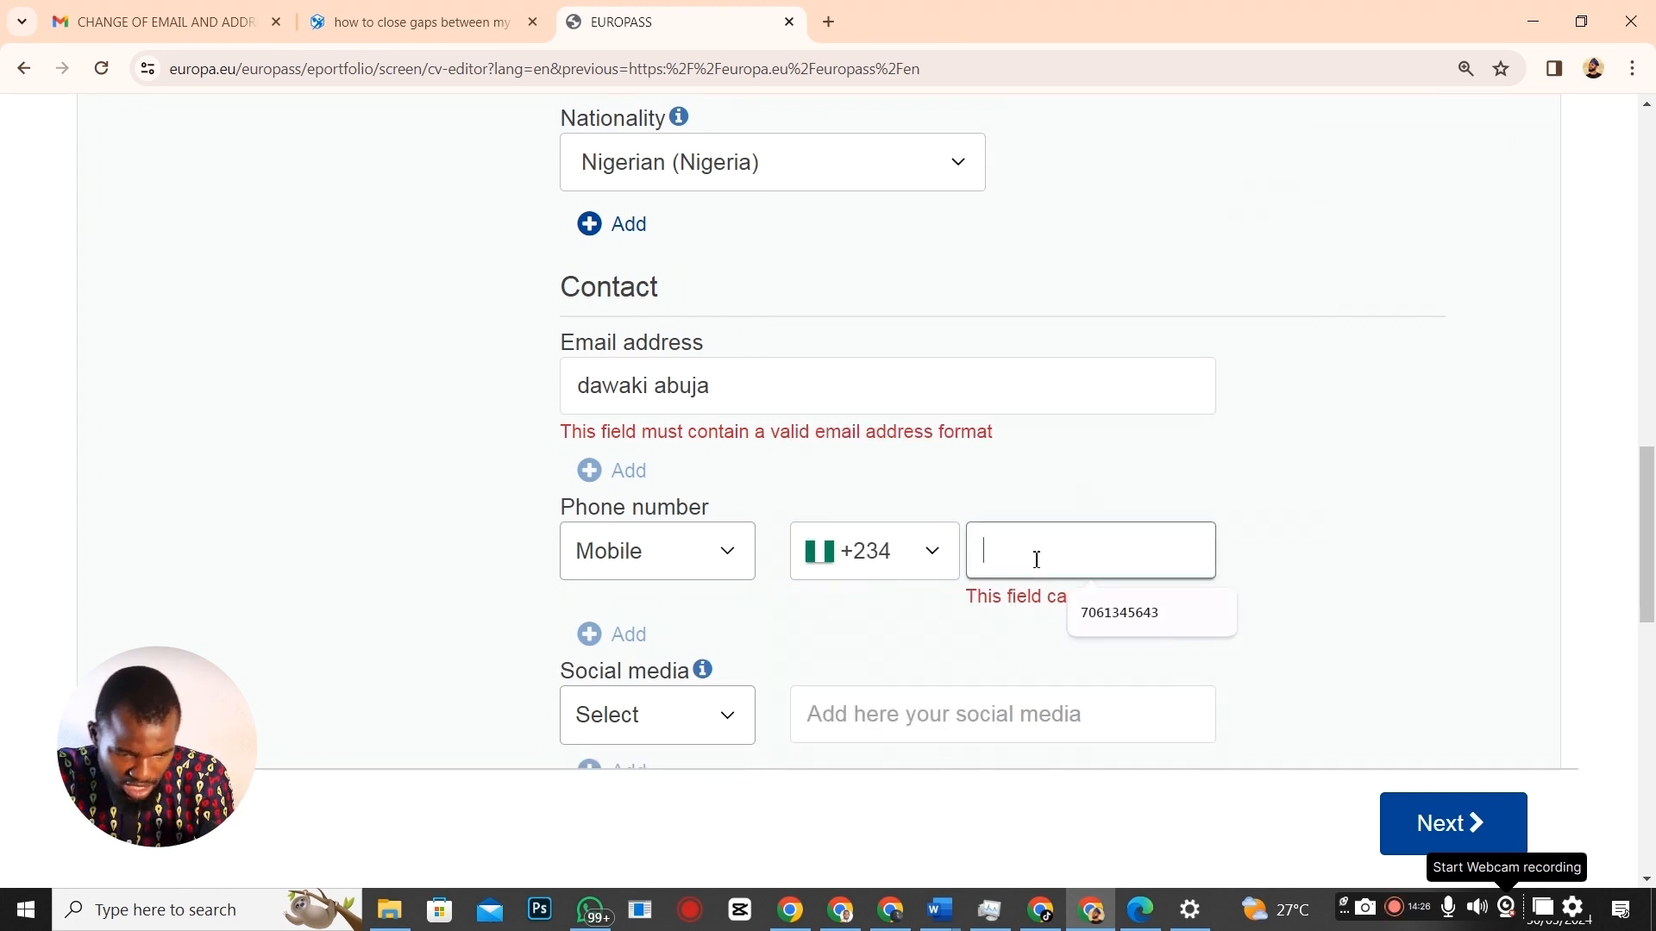
key("alt+Tab")
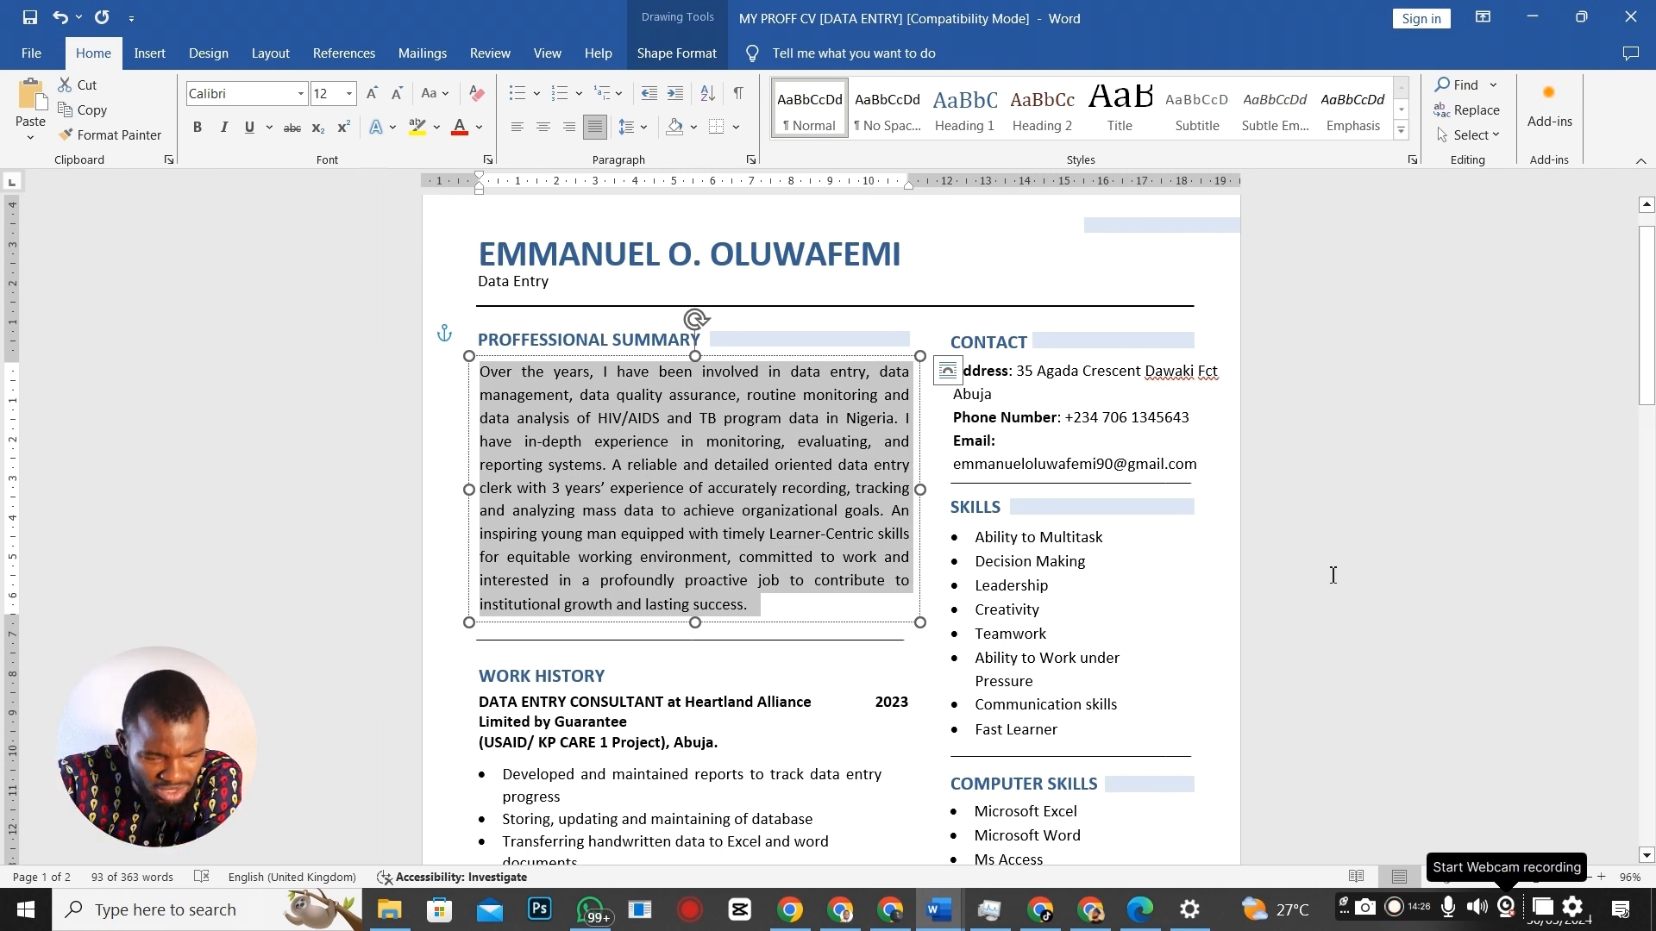
Copy the applicant's phone number from the Word CV into the Europass form.
left_click_drag(1102, 418, 1191, 422)
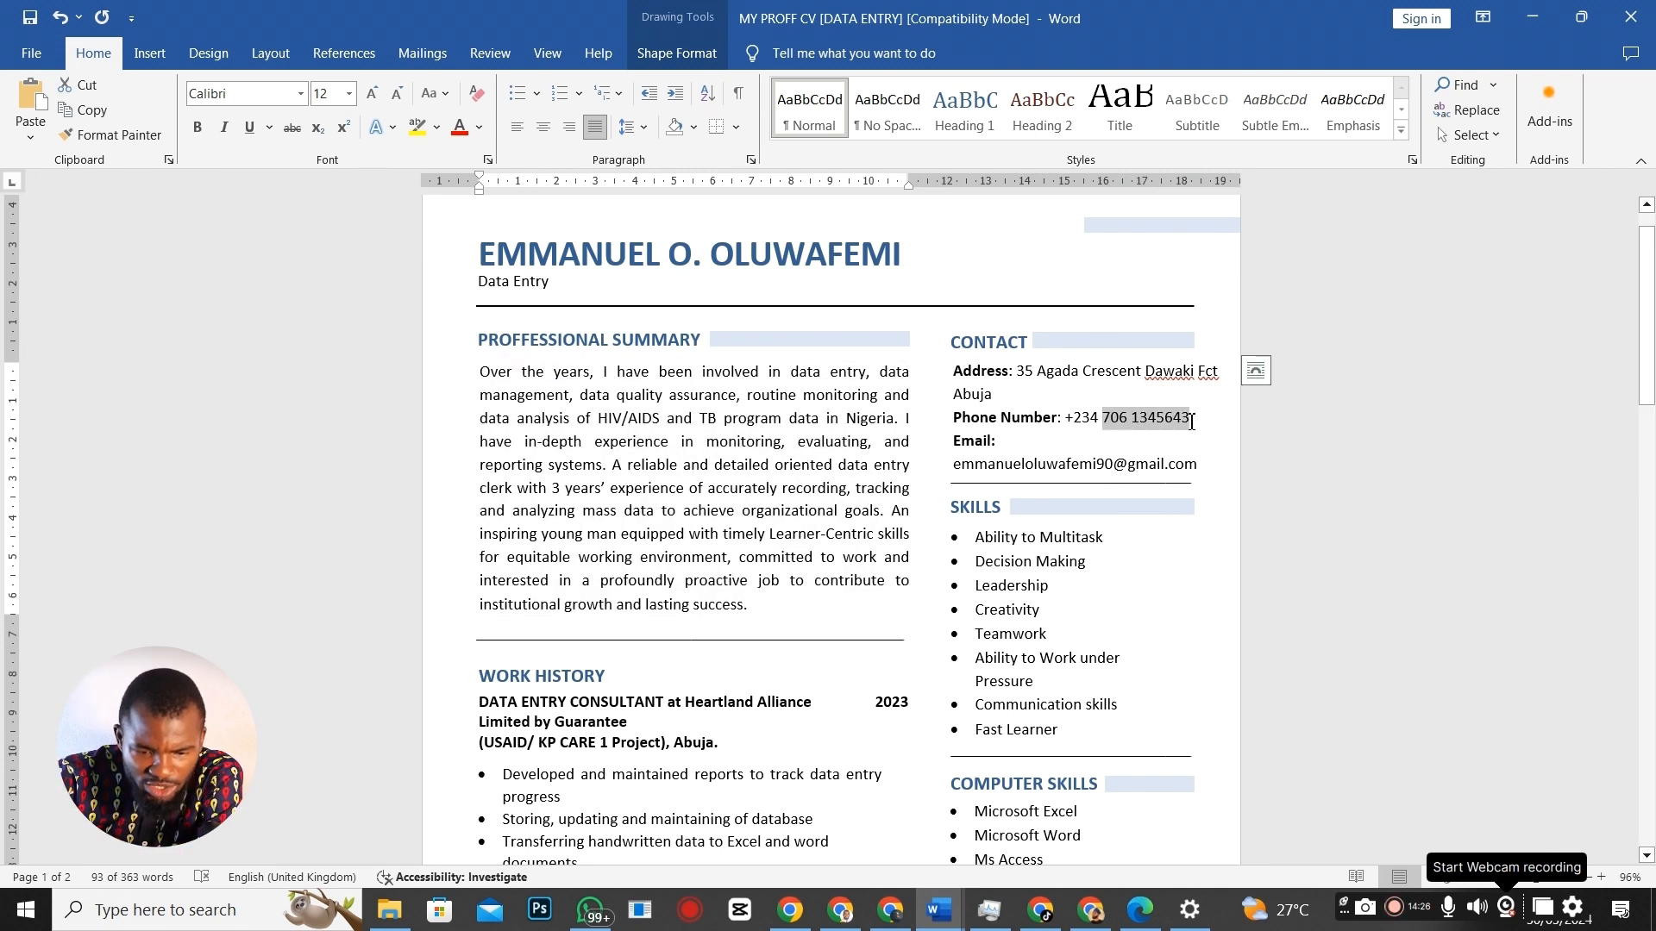
key("alt+Tab")
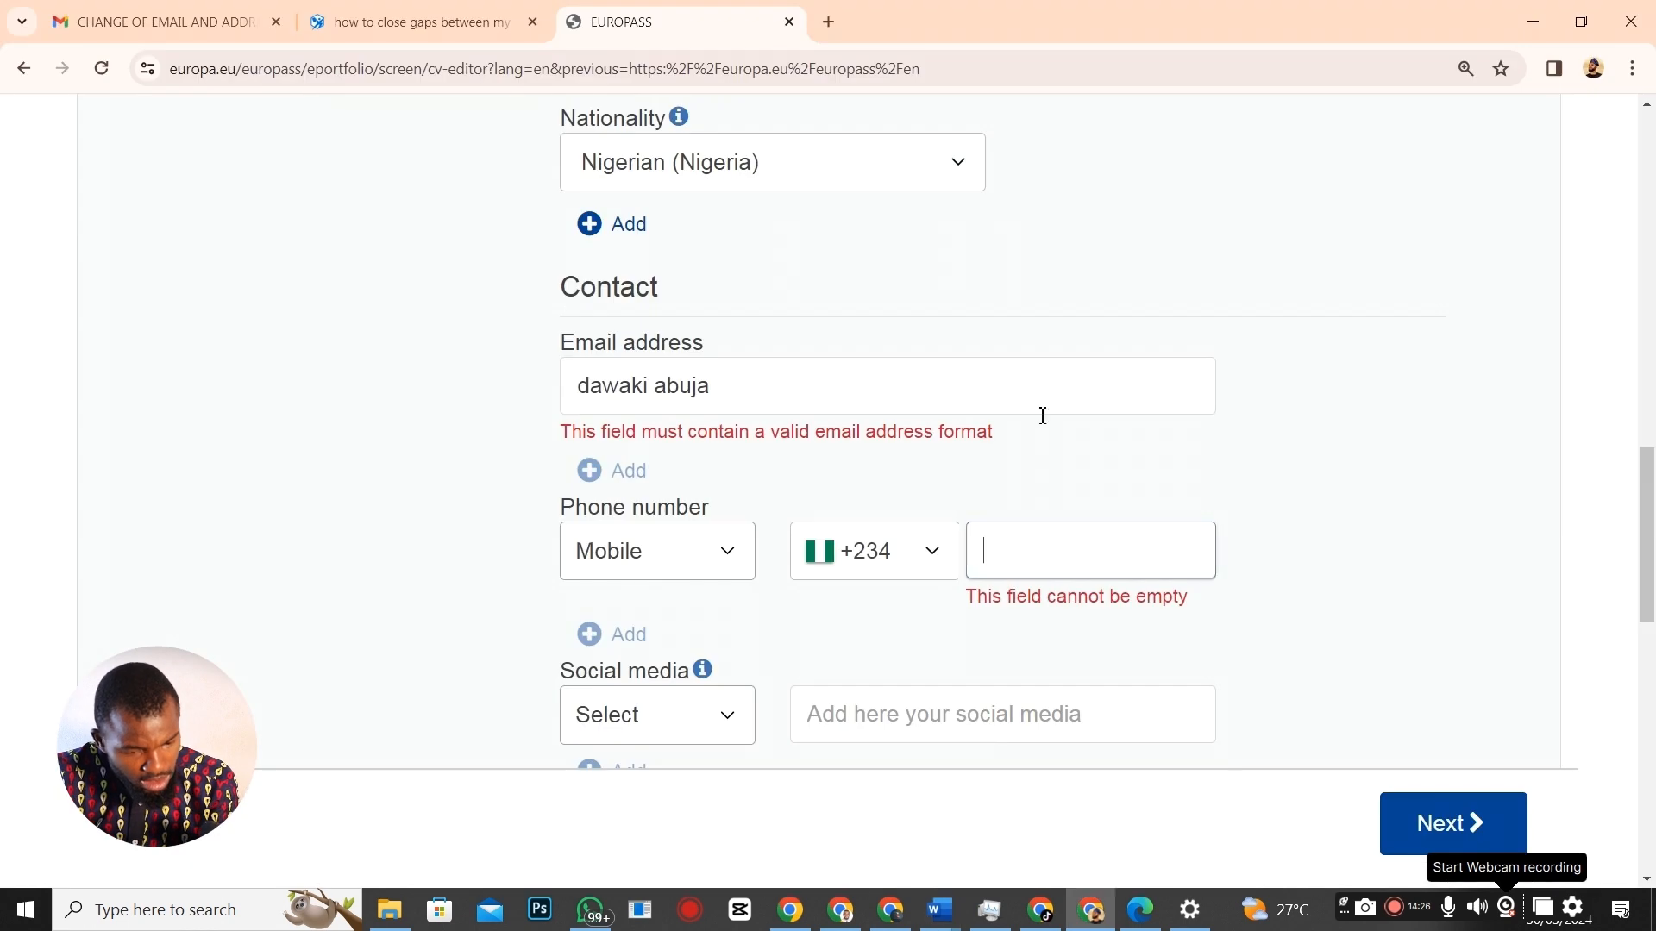
key("alt+Tab")
key("ctrl+x")
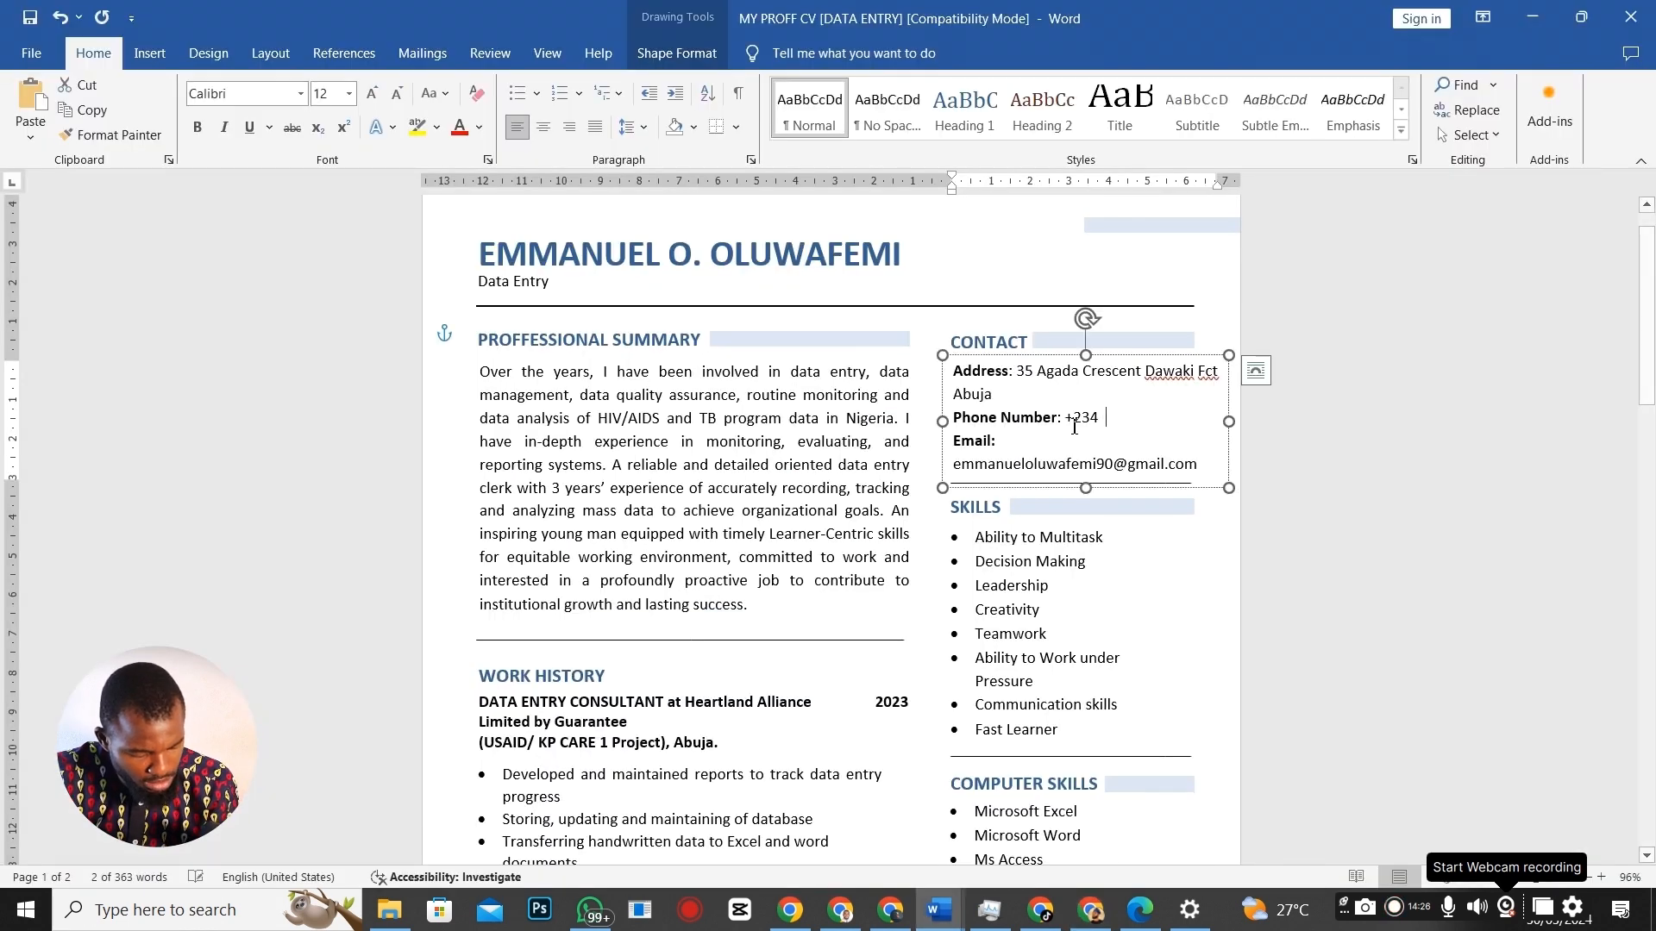
key("alt")
key("alt")
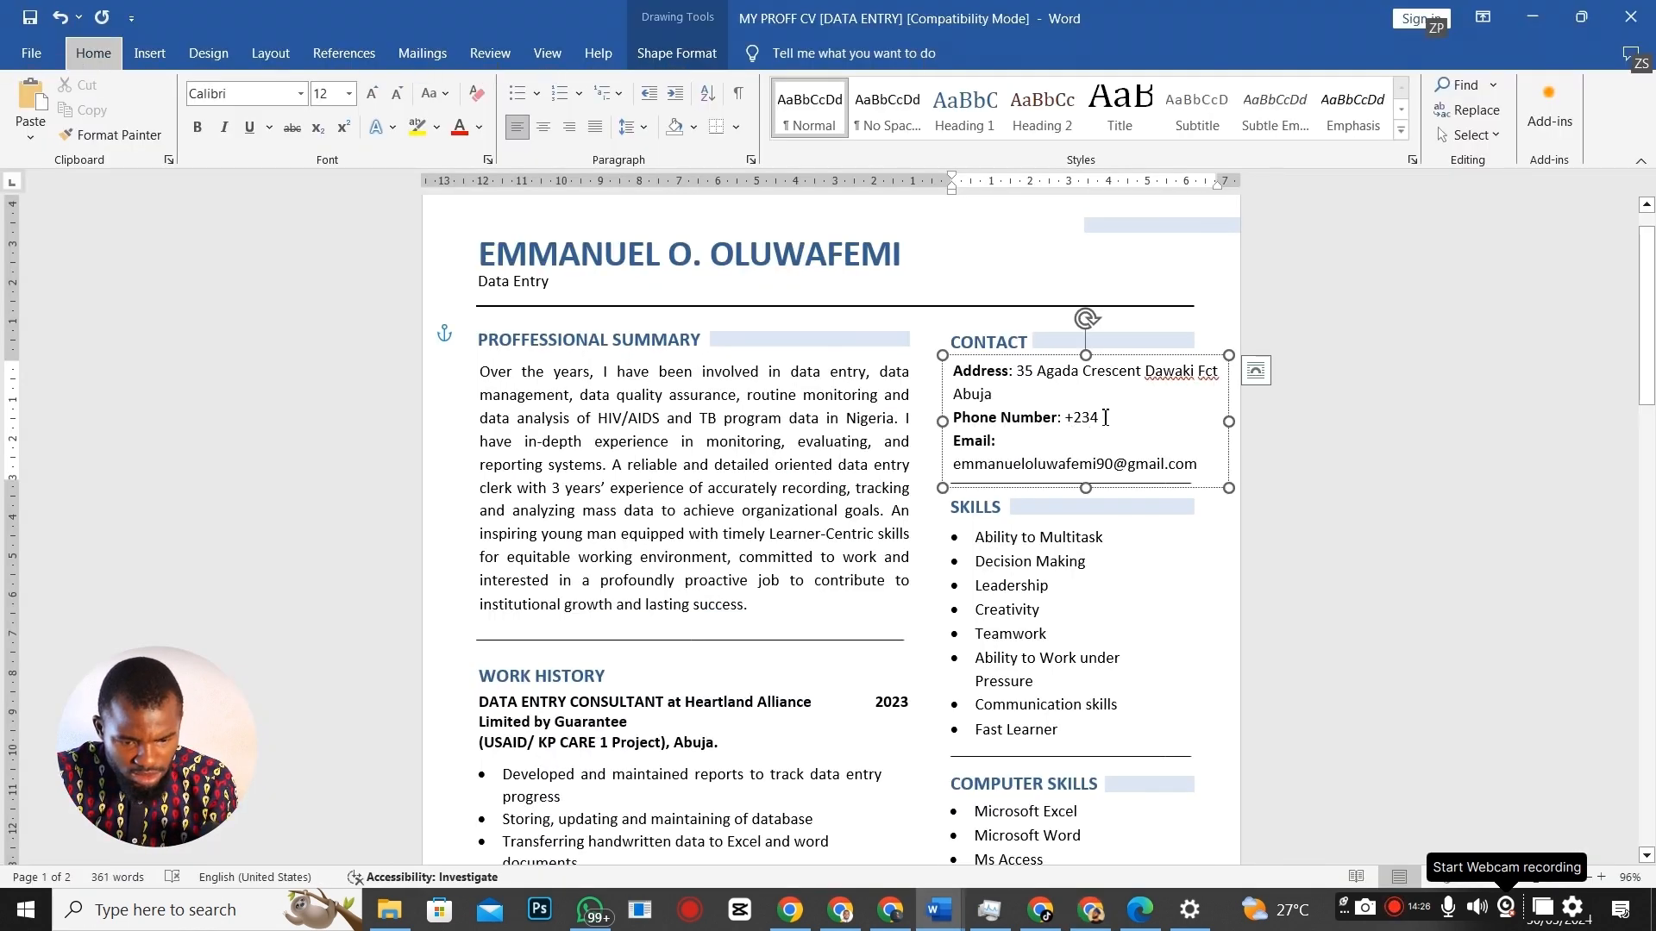
key("ctrl+z")
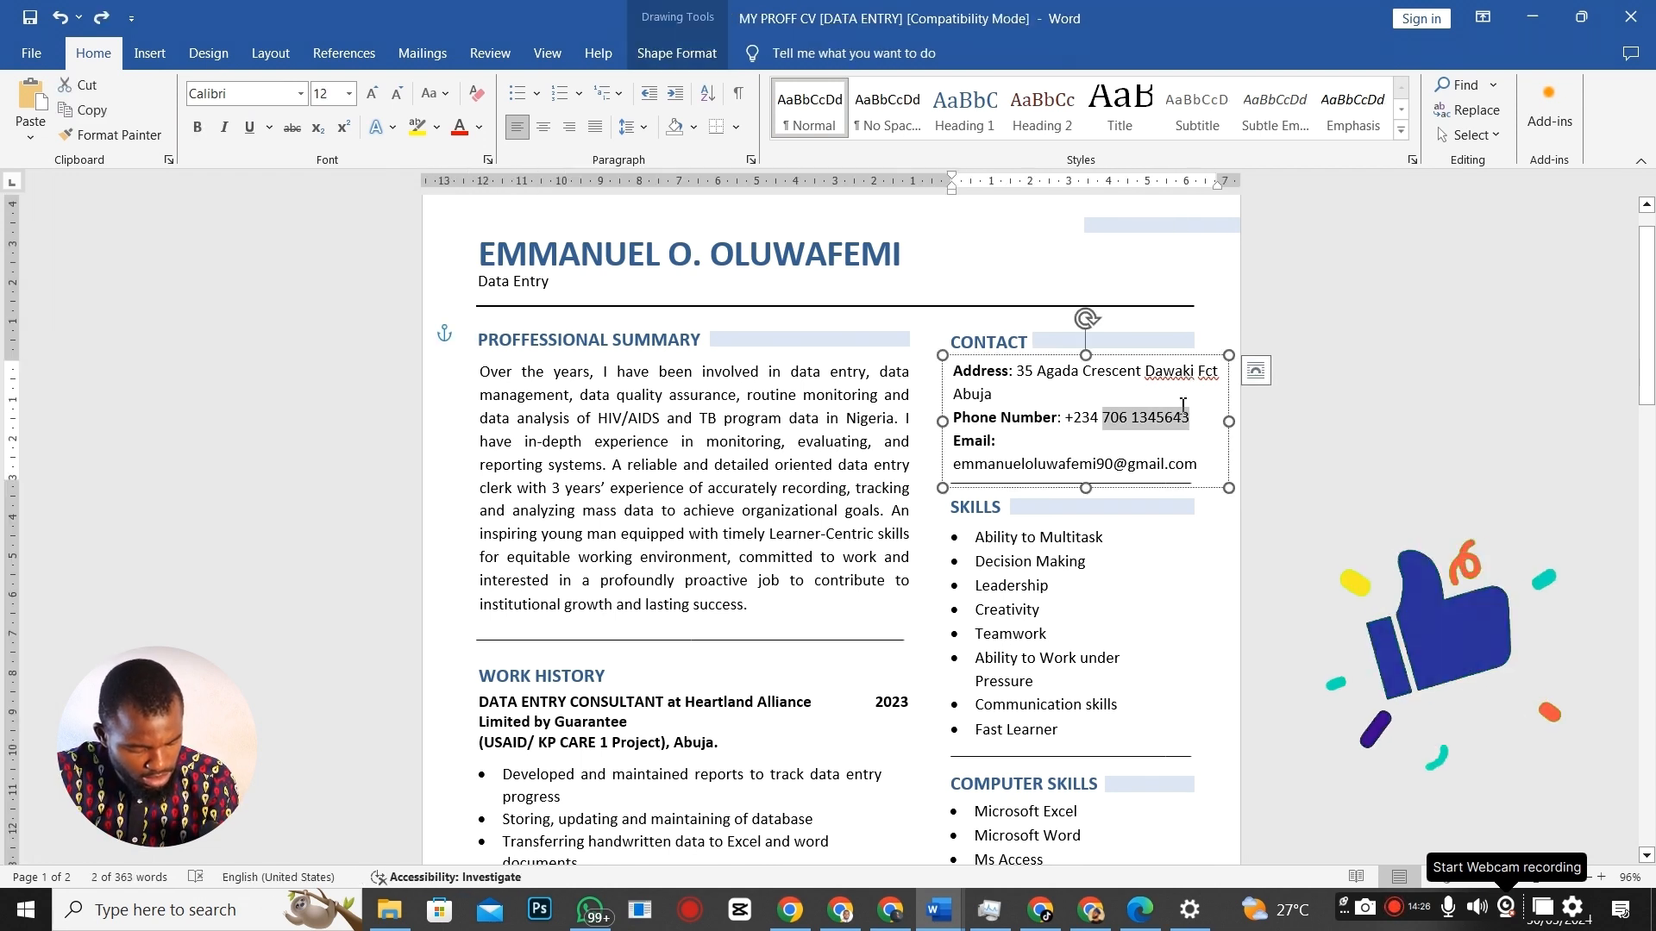
key("alt+Tab")
left_click(991, 533)
key("ctrl+v")
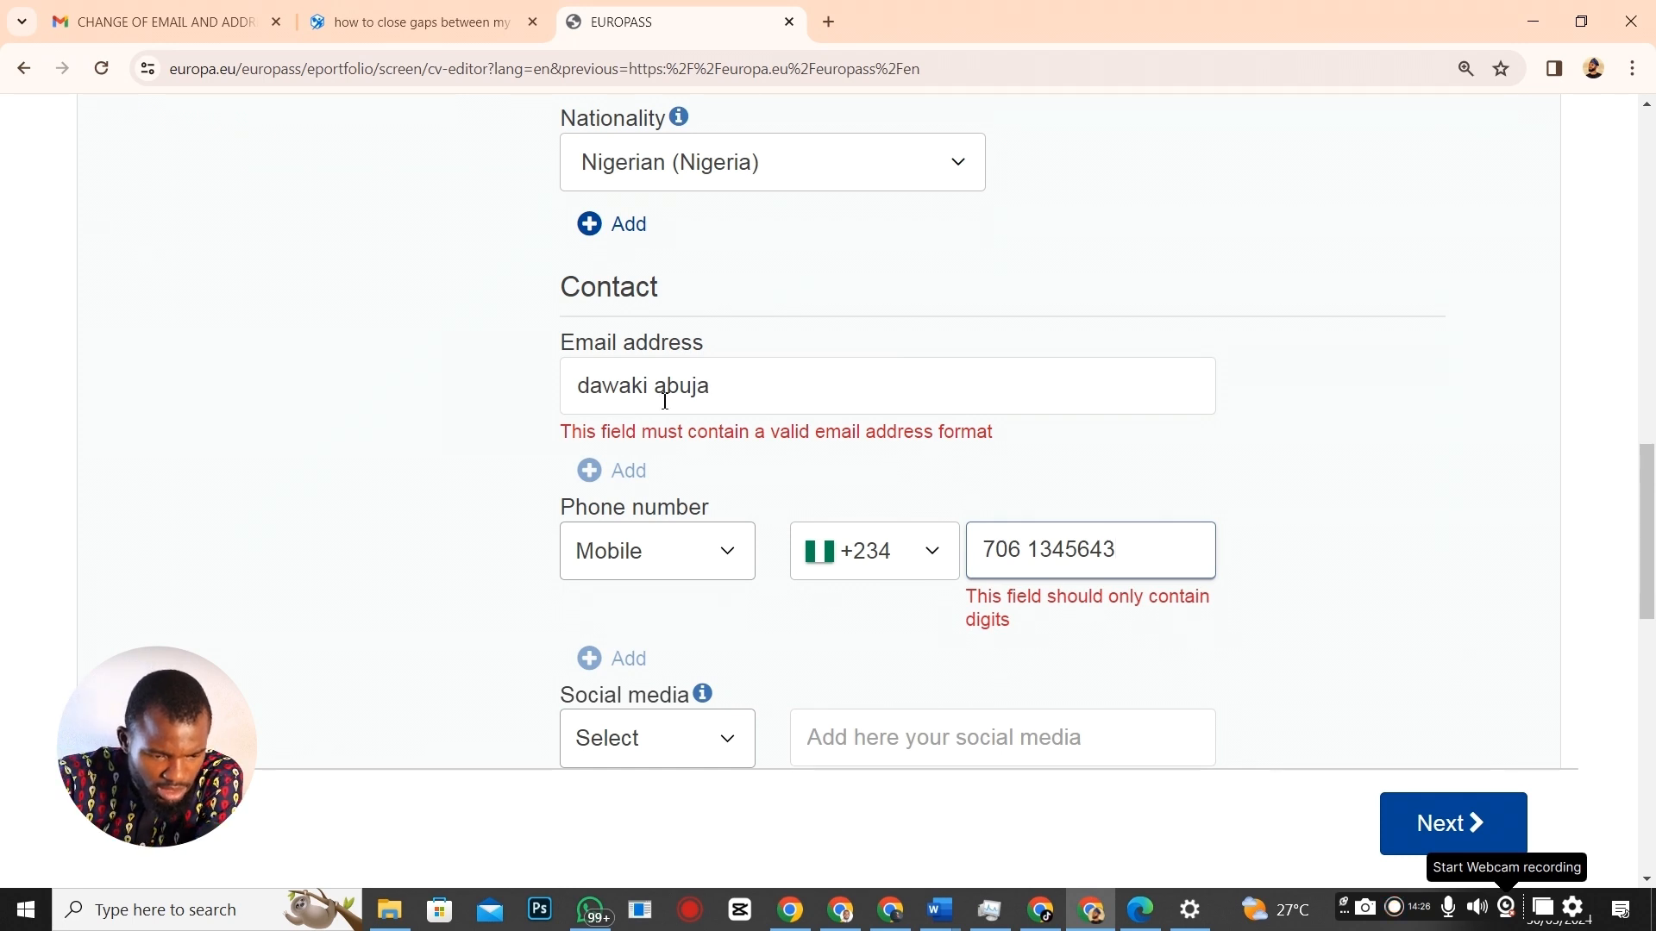
Replace the email field entry with the applicant's email address from the Word CV.
left_click_drag(748, 388, 562, 402)
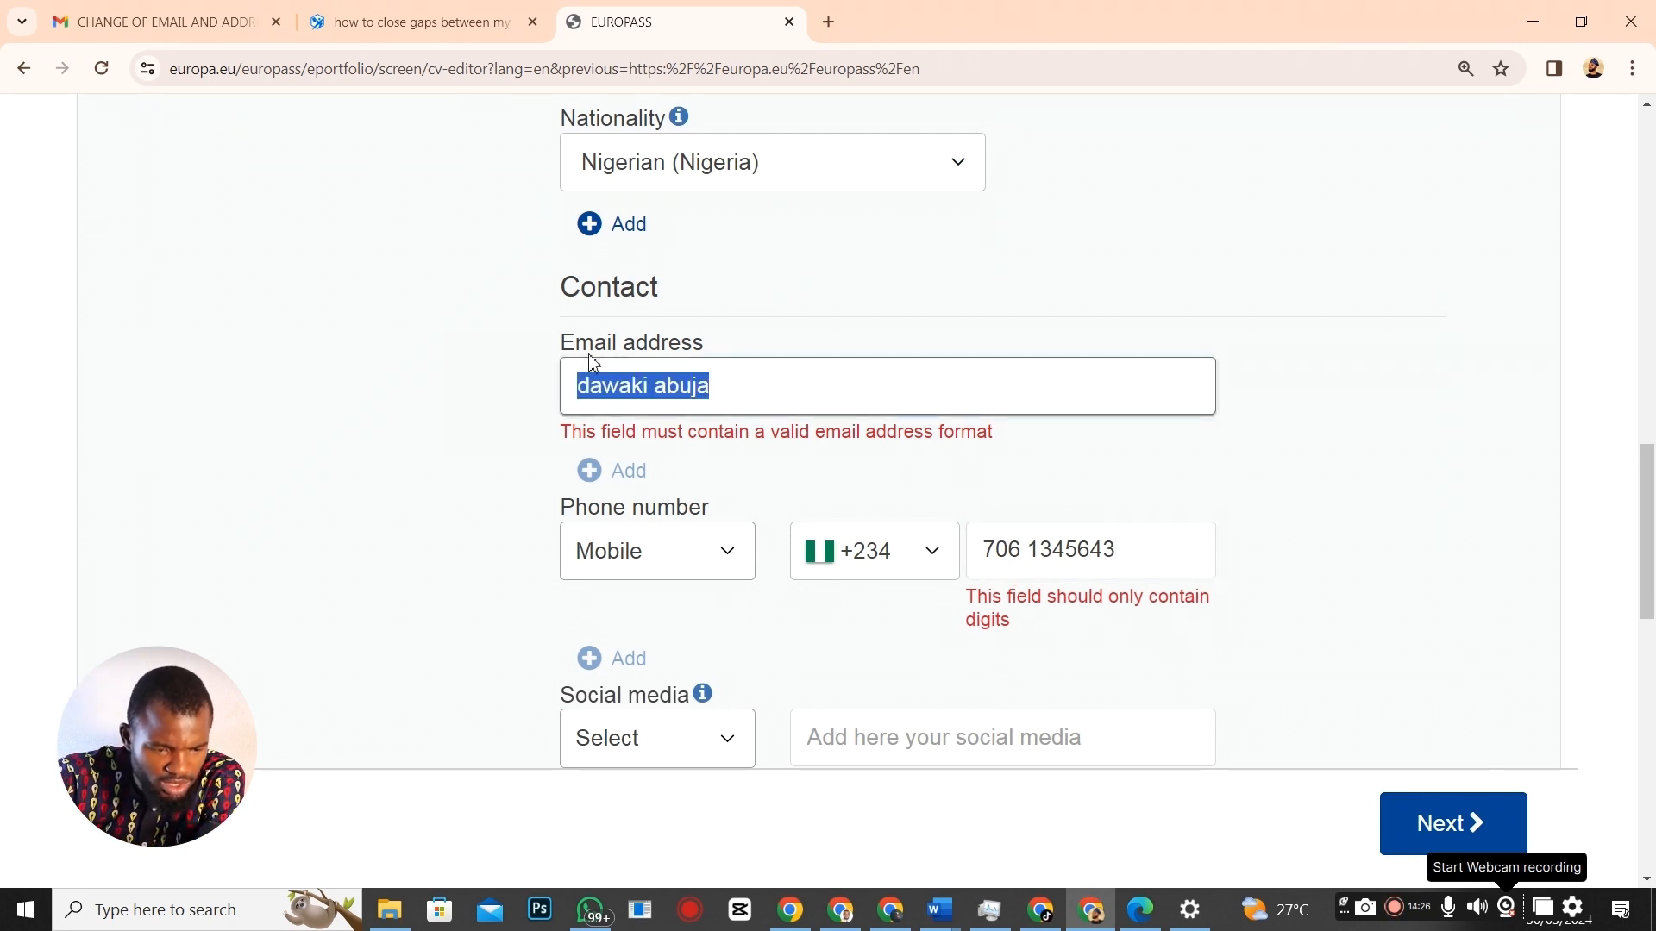
key("alt+Tab")
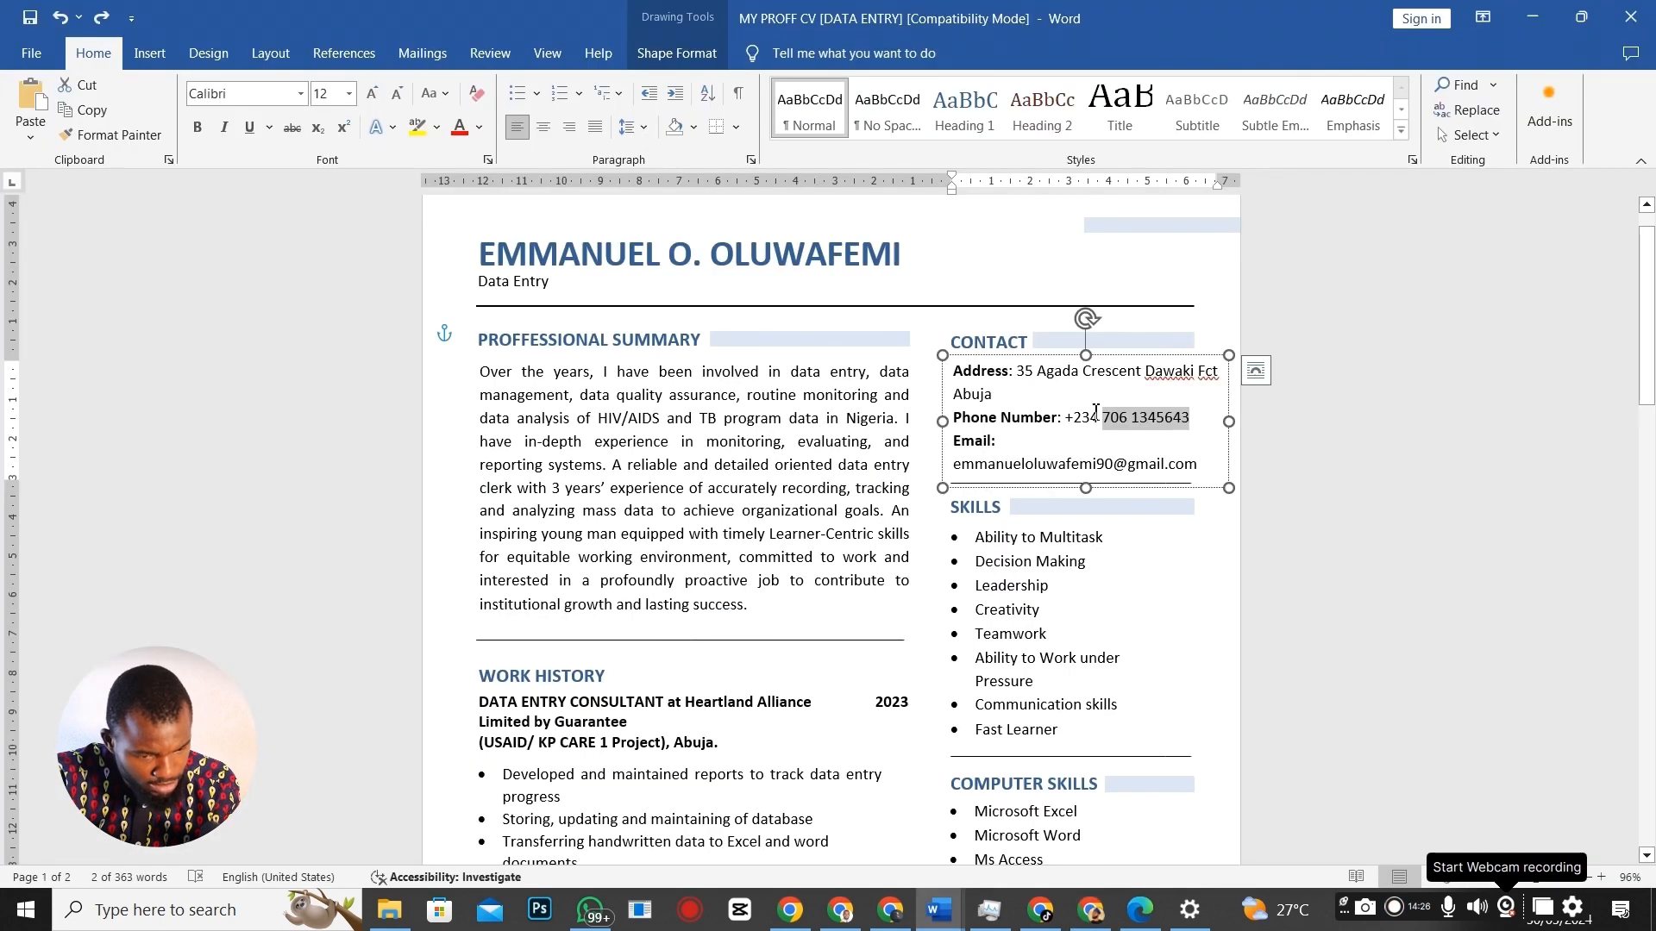
left_click_drag(959, 467, 1216, 480)
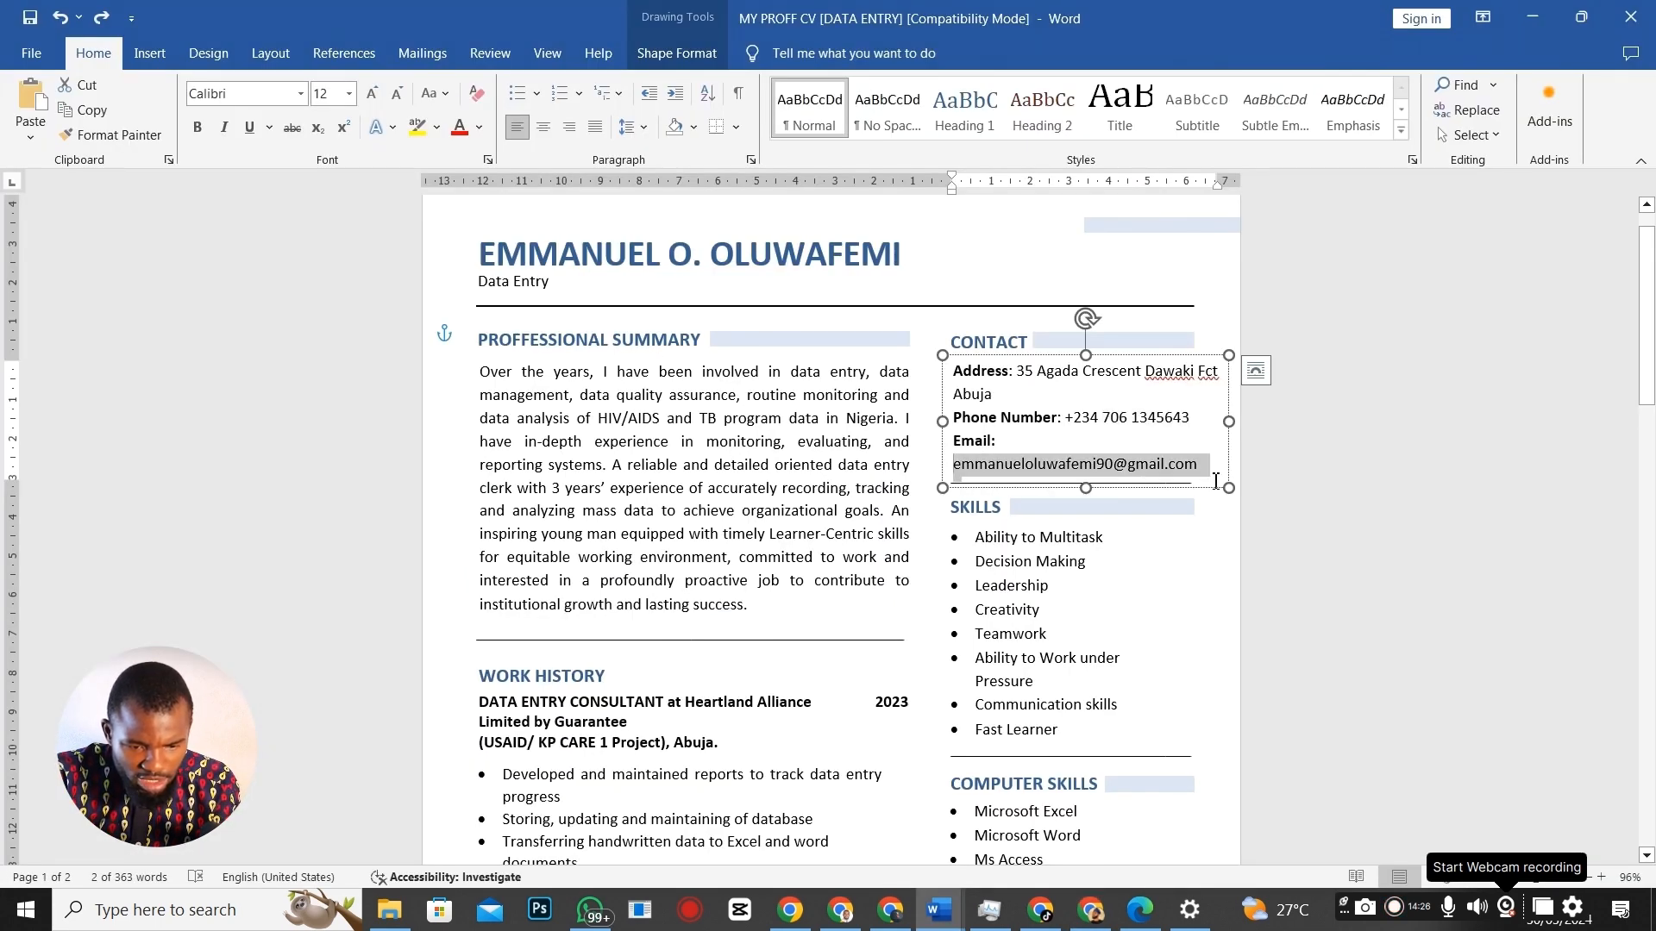
key("alt+Tab")
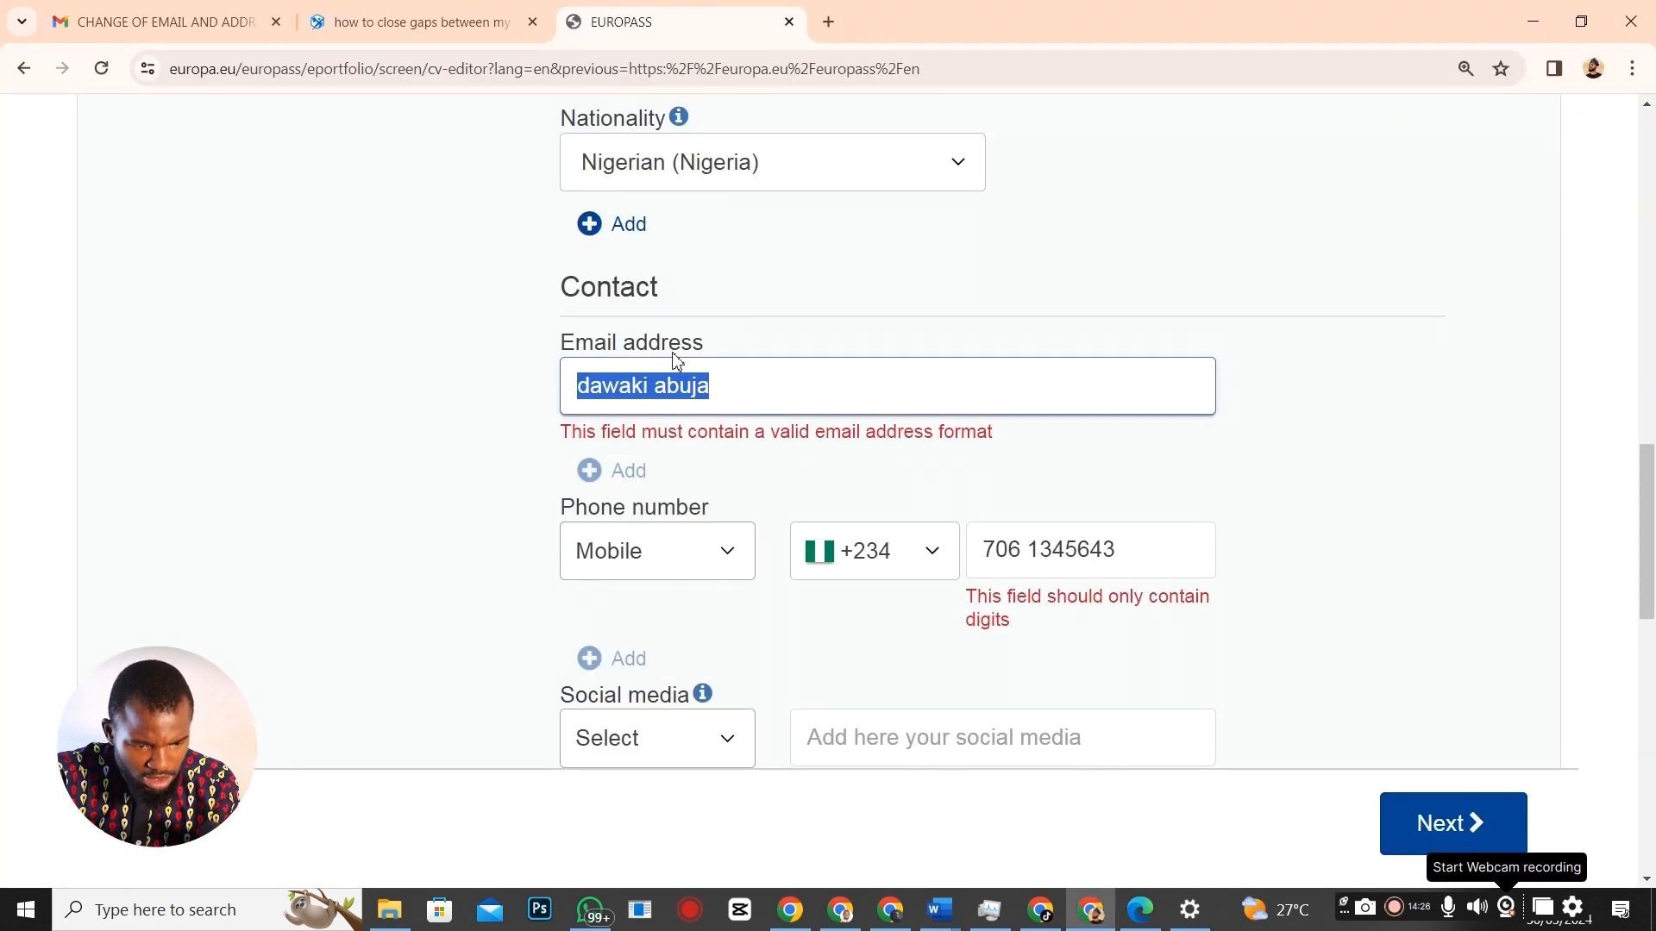
key("ctrl+v")
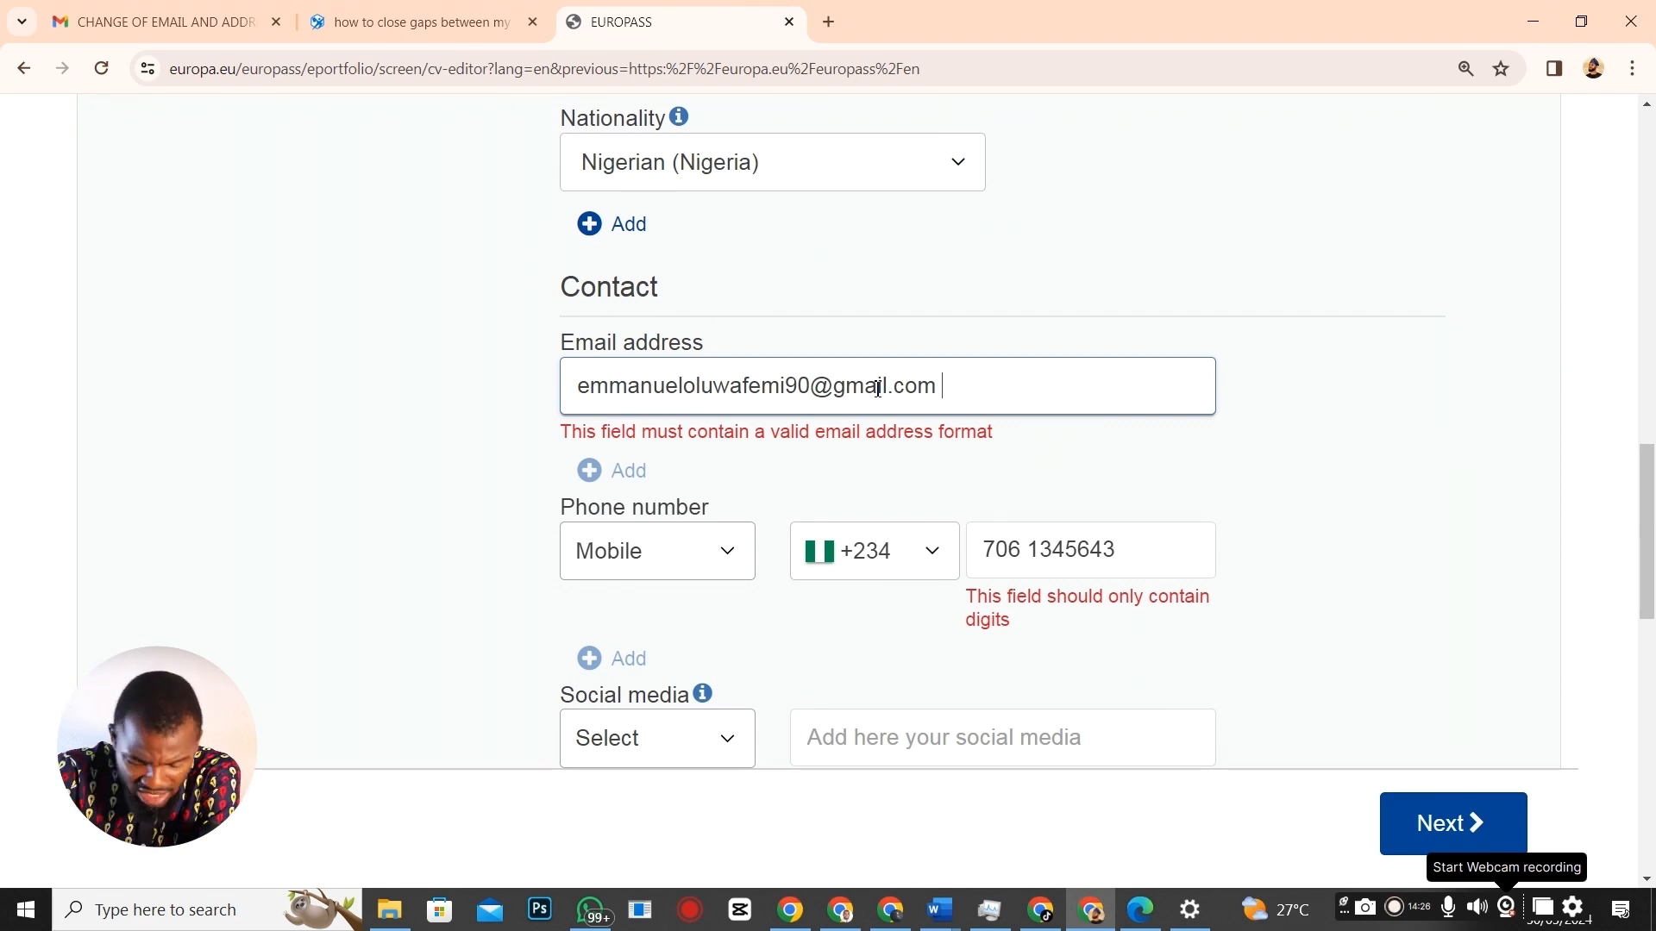
key("BackSpace")
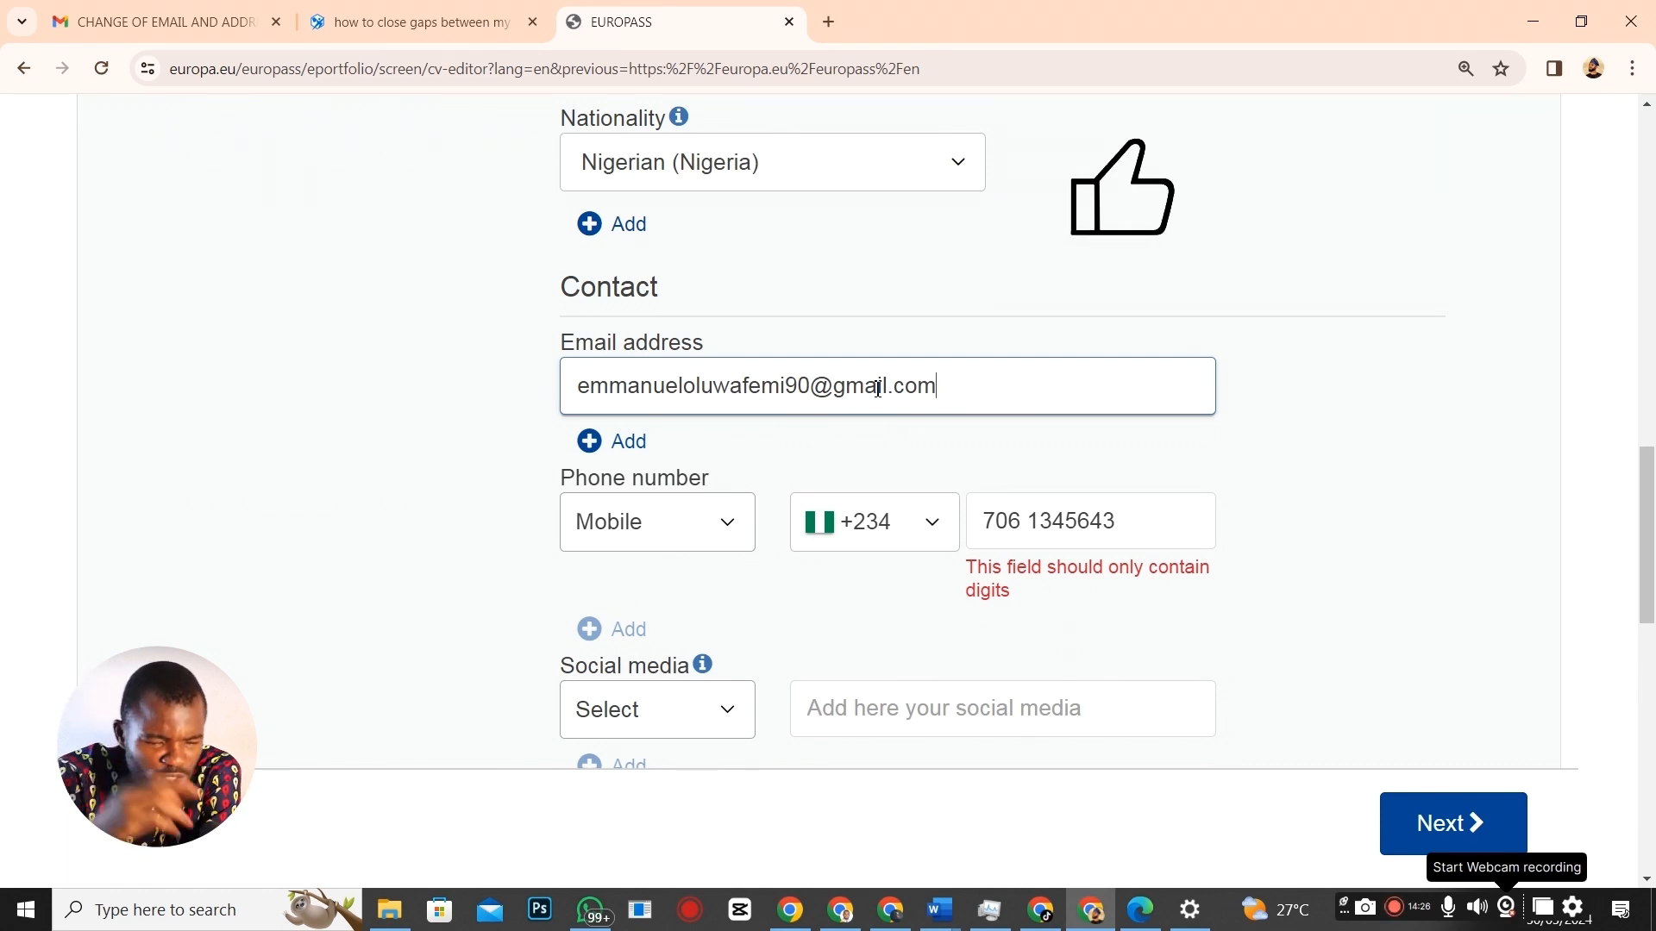
Remove the space from the mobile number so it contains only digits.
scroll(788, 436, "up", 8)
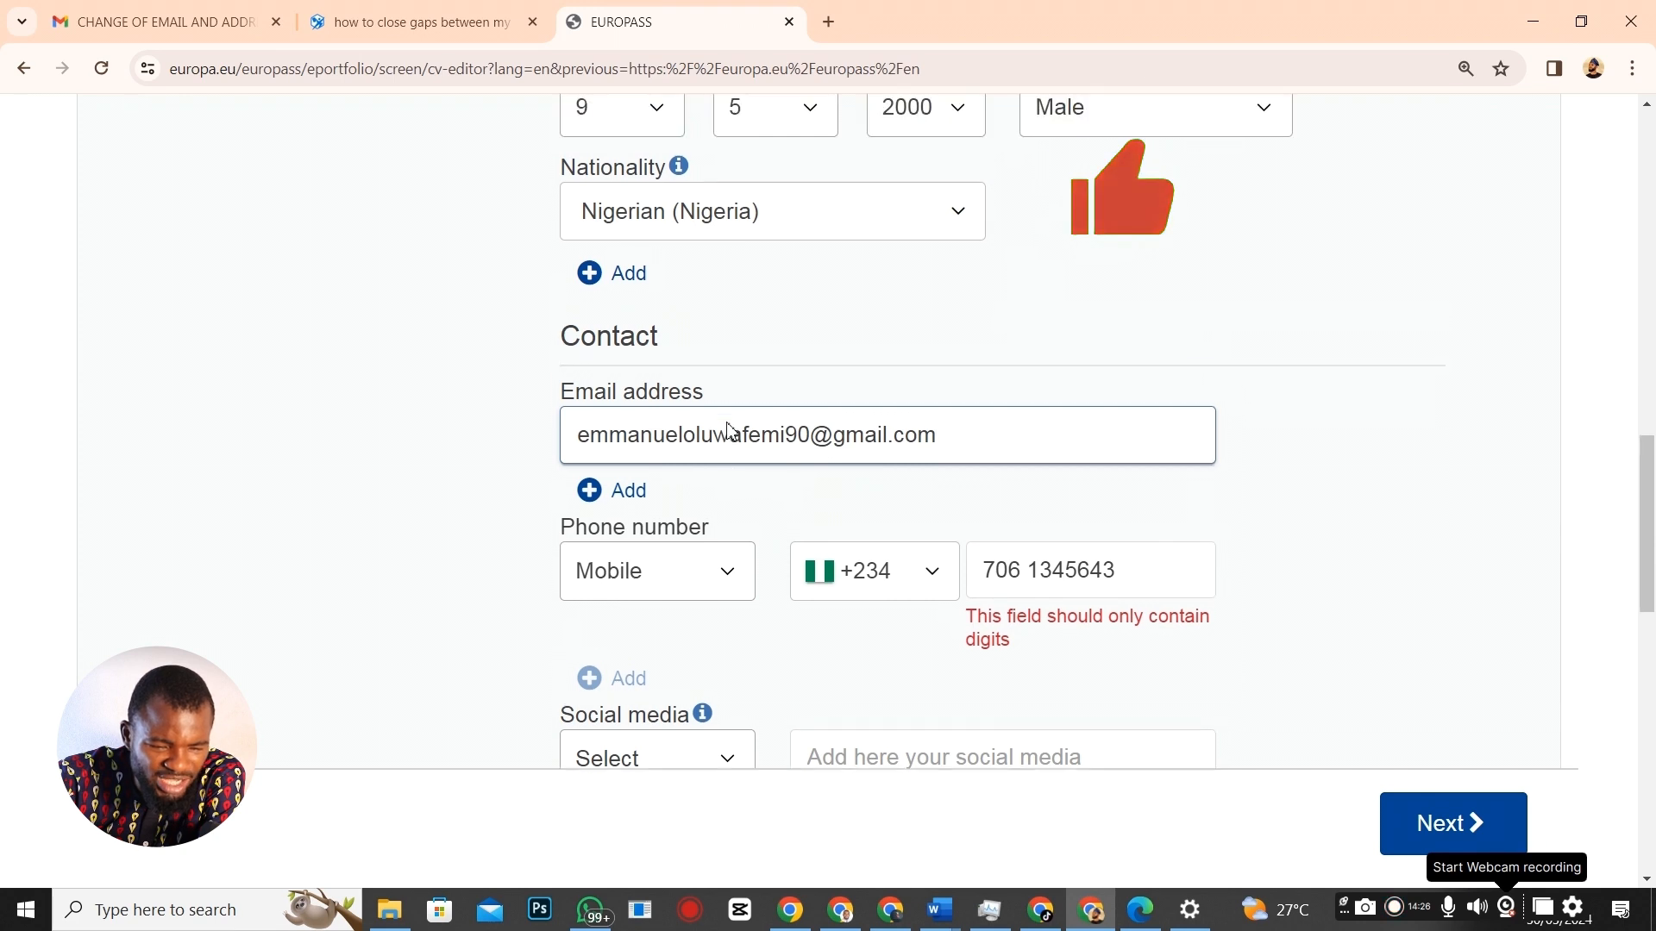
scroll(743, 393, "up", 1)
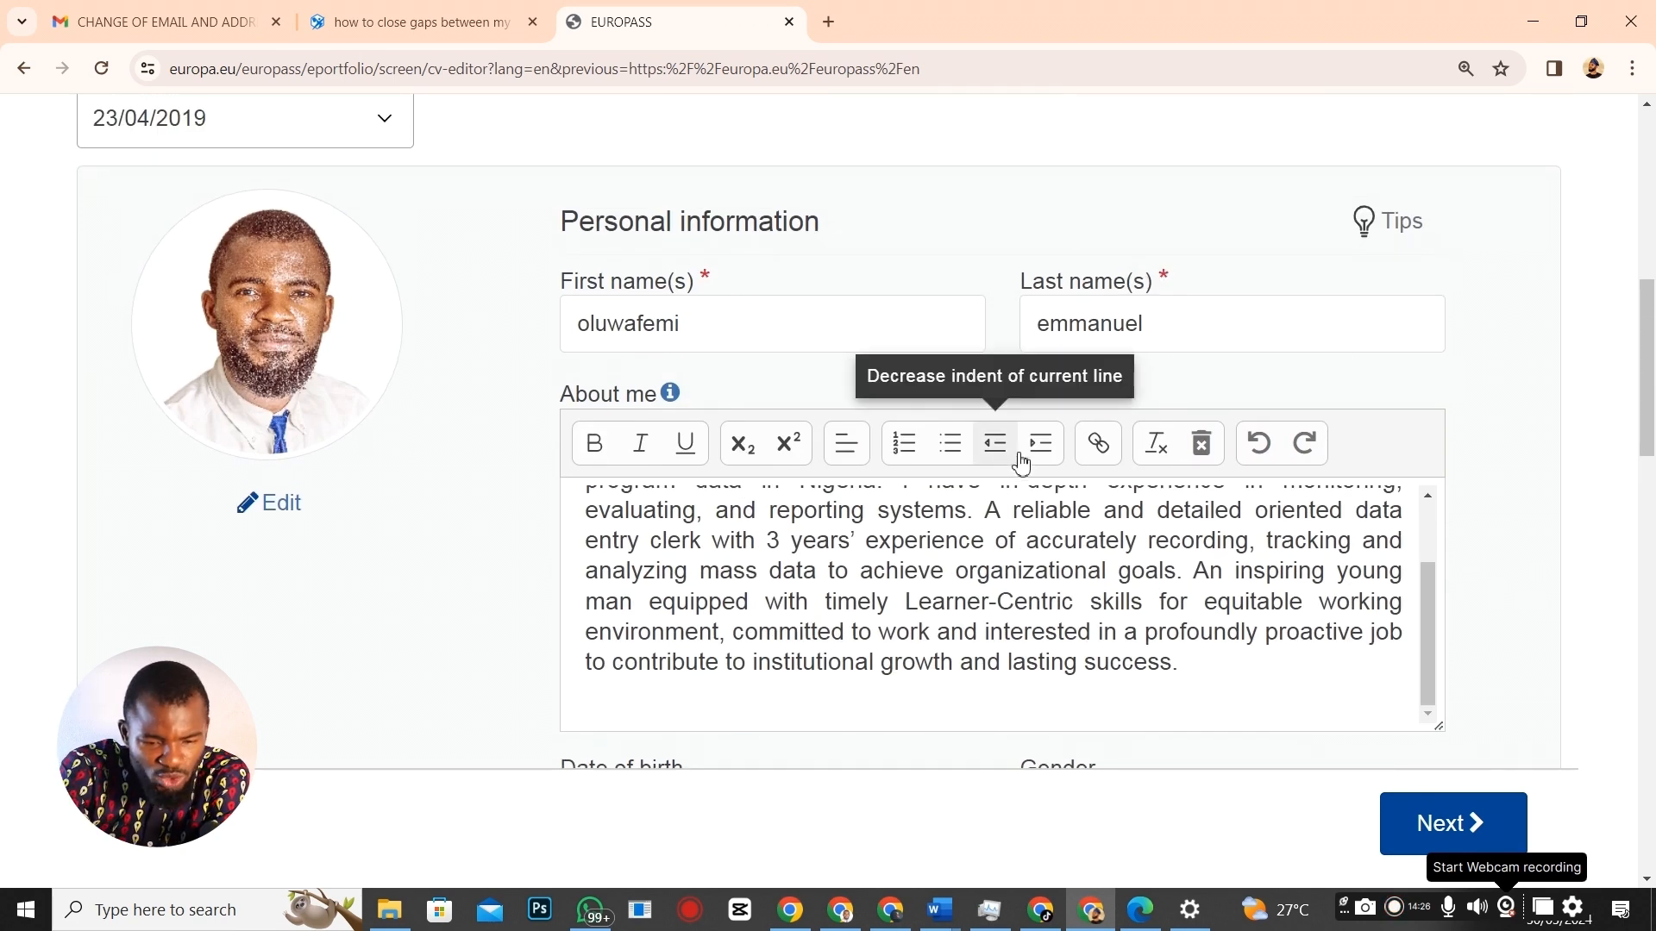
scroll(1020, 463, "down", 10)
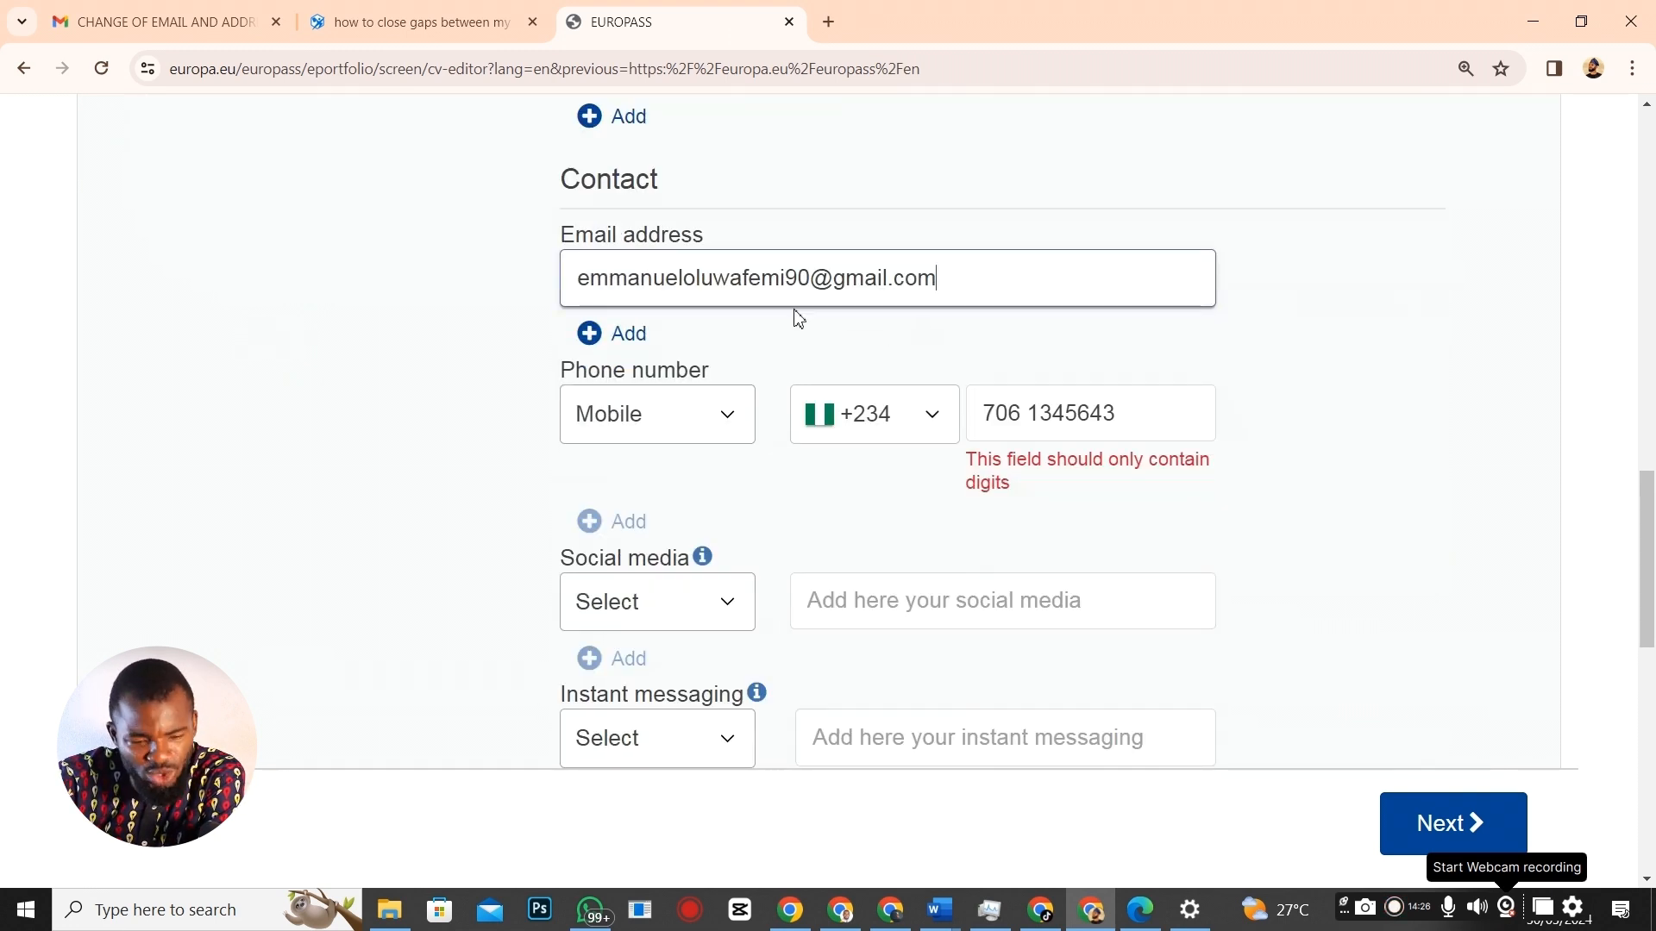
scroll(939, 303, "up", 10)
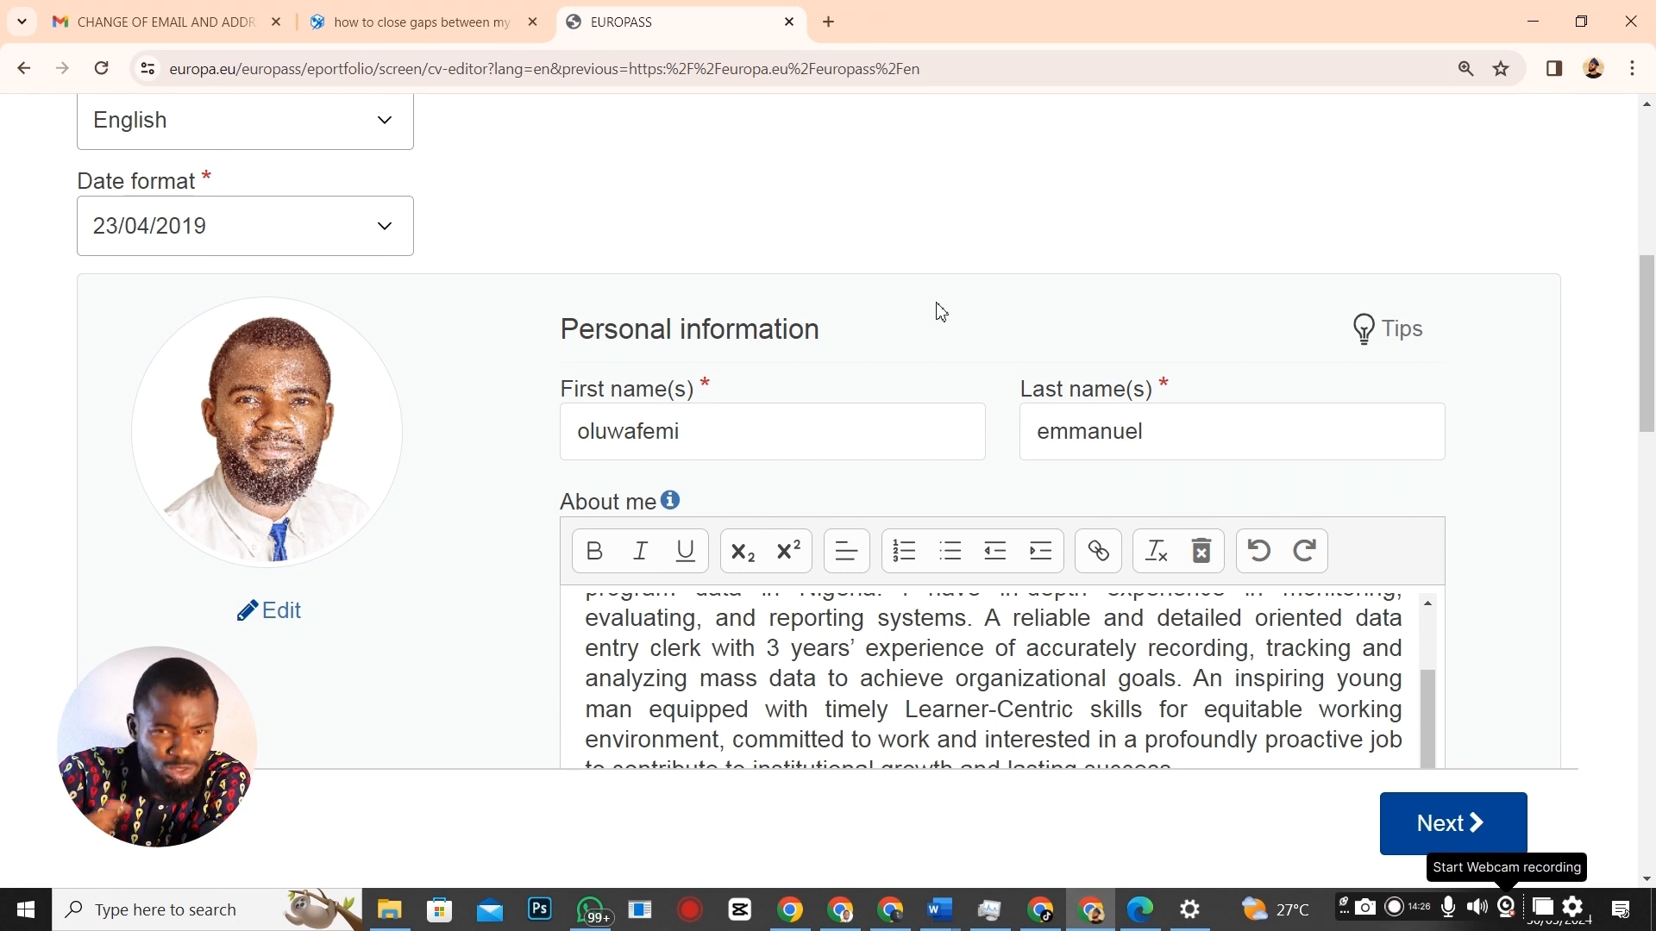
scroll(975, 540, "down", 8)
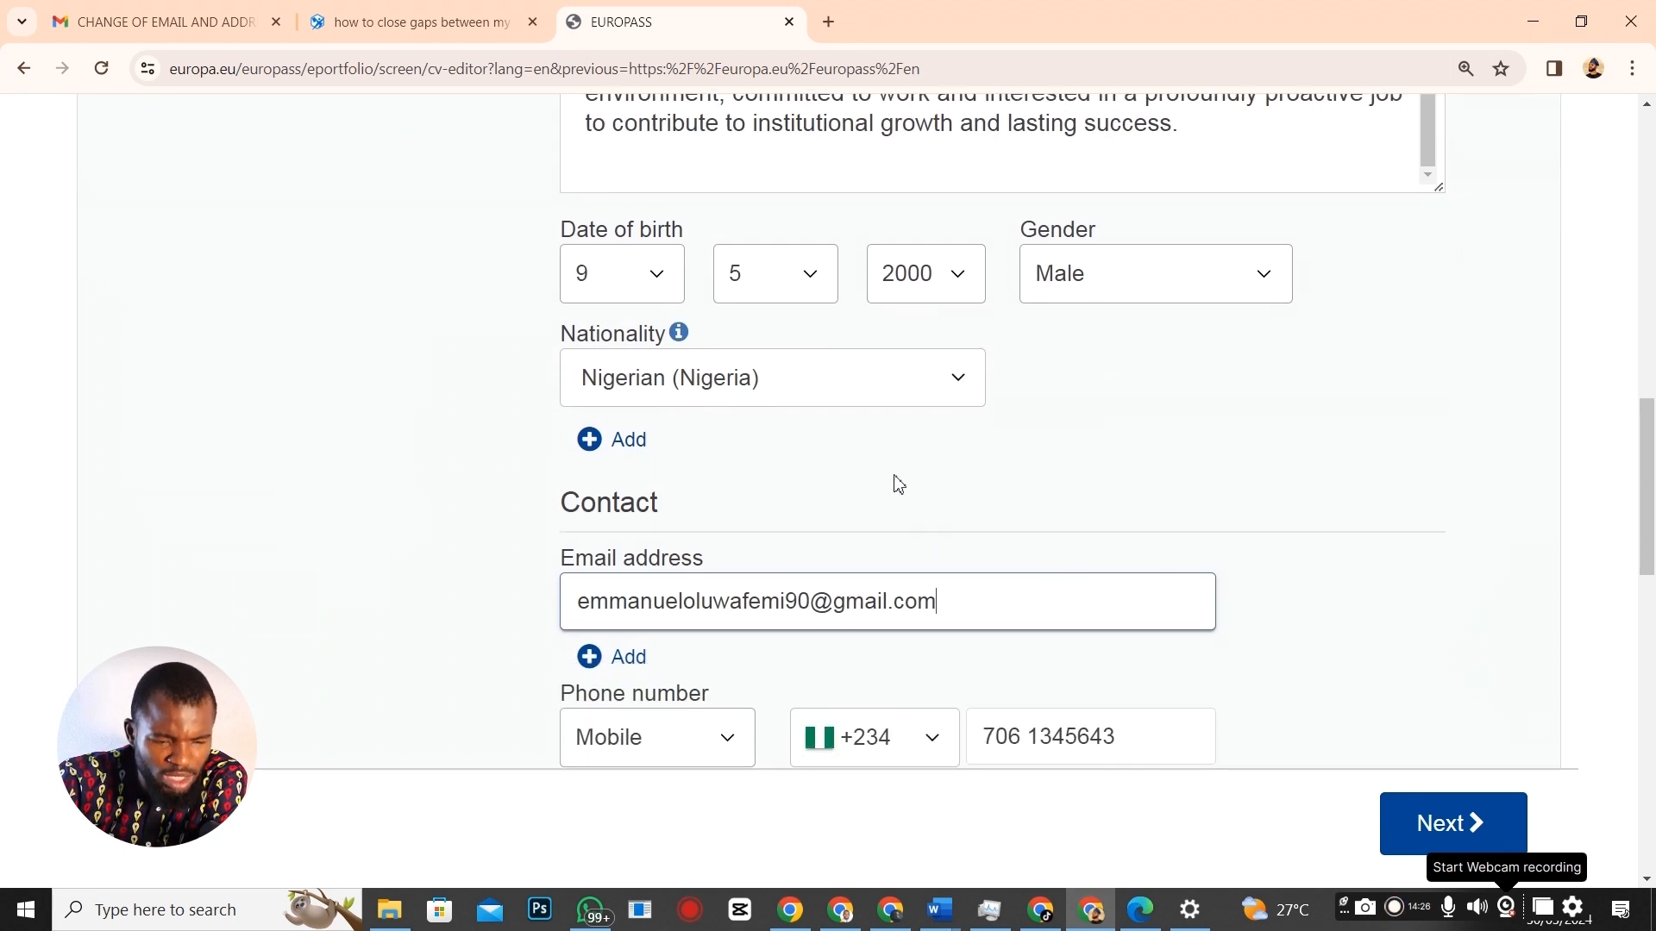
scroll(855, 497, "down", 4)
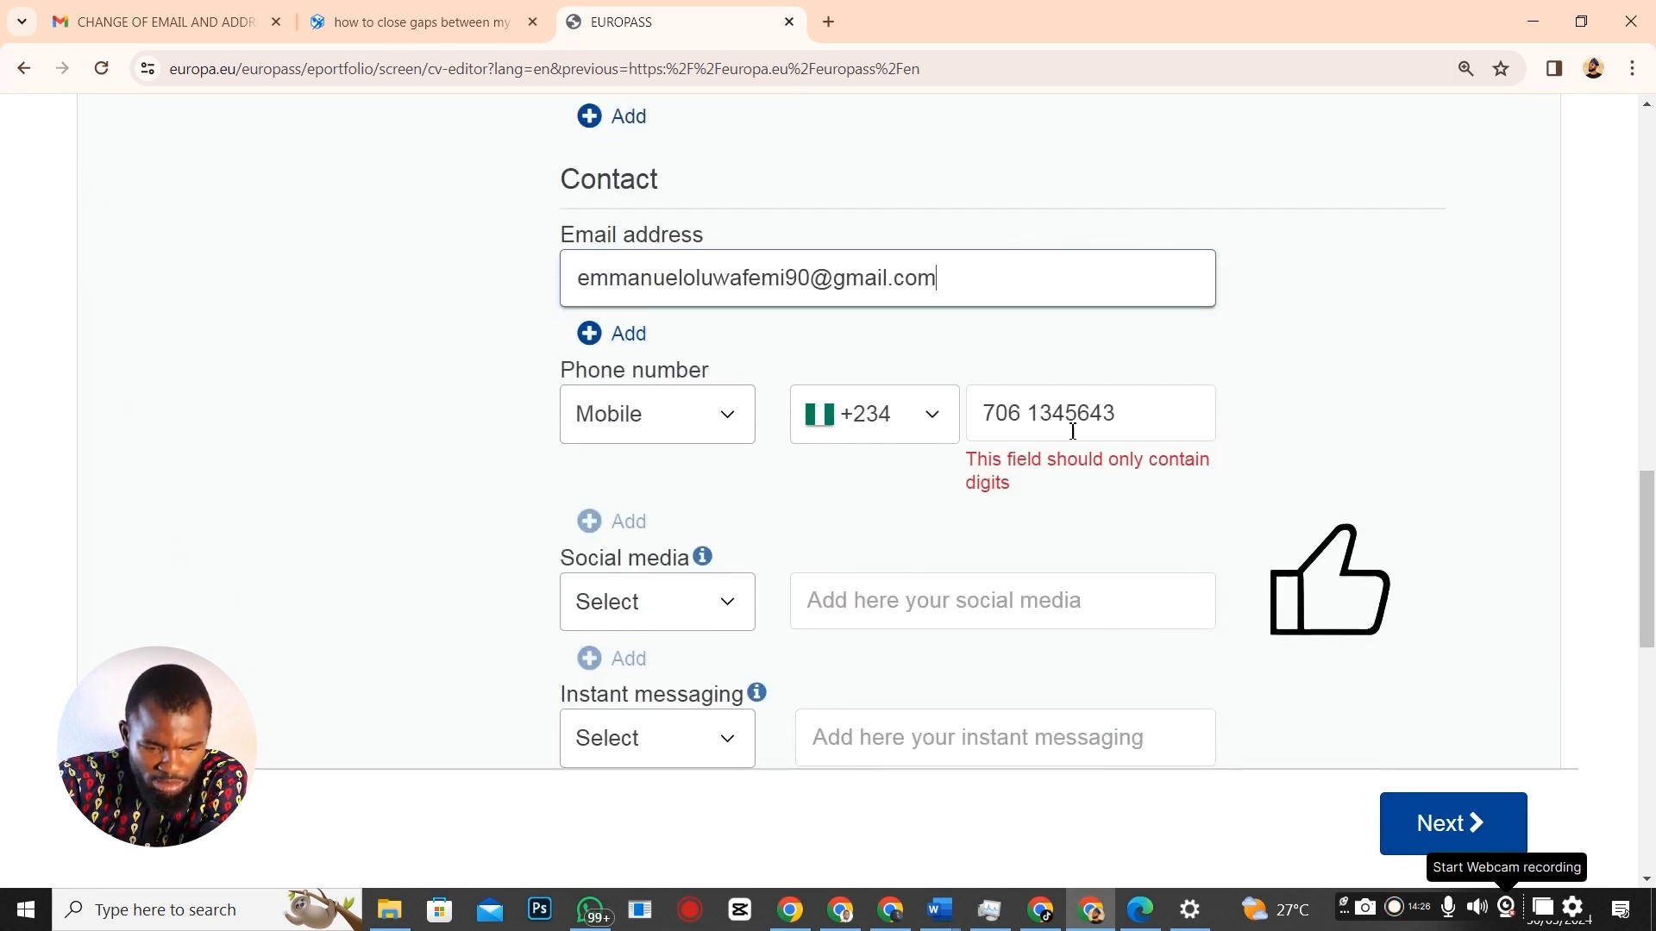
left_click(1027, 415)
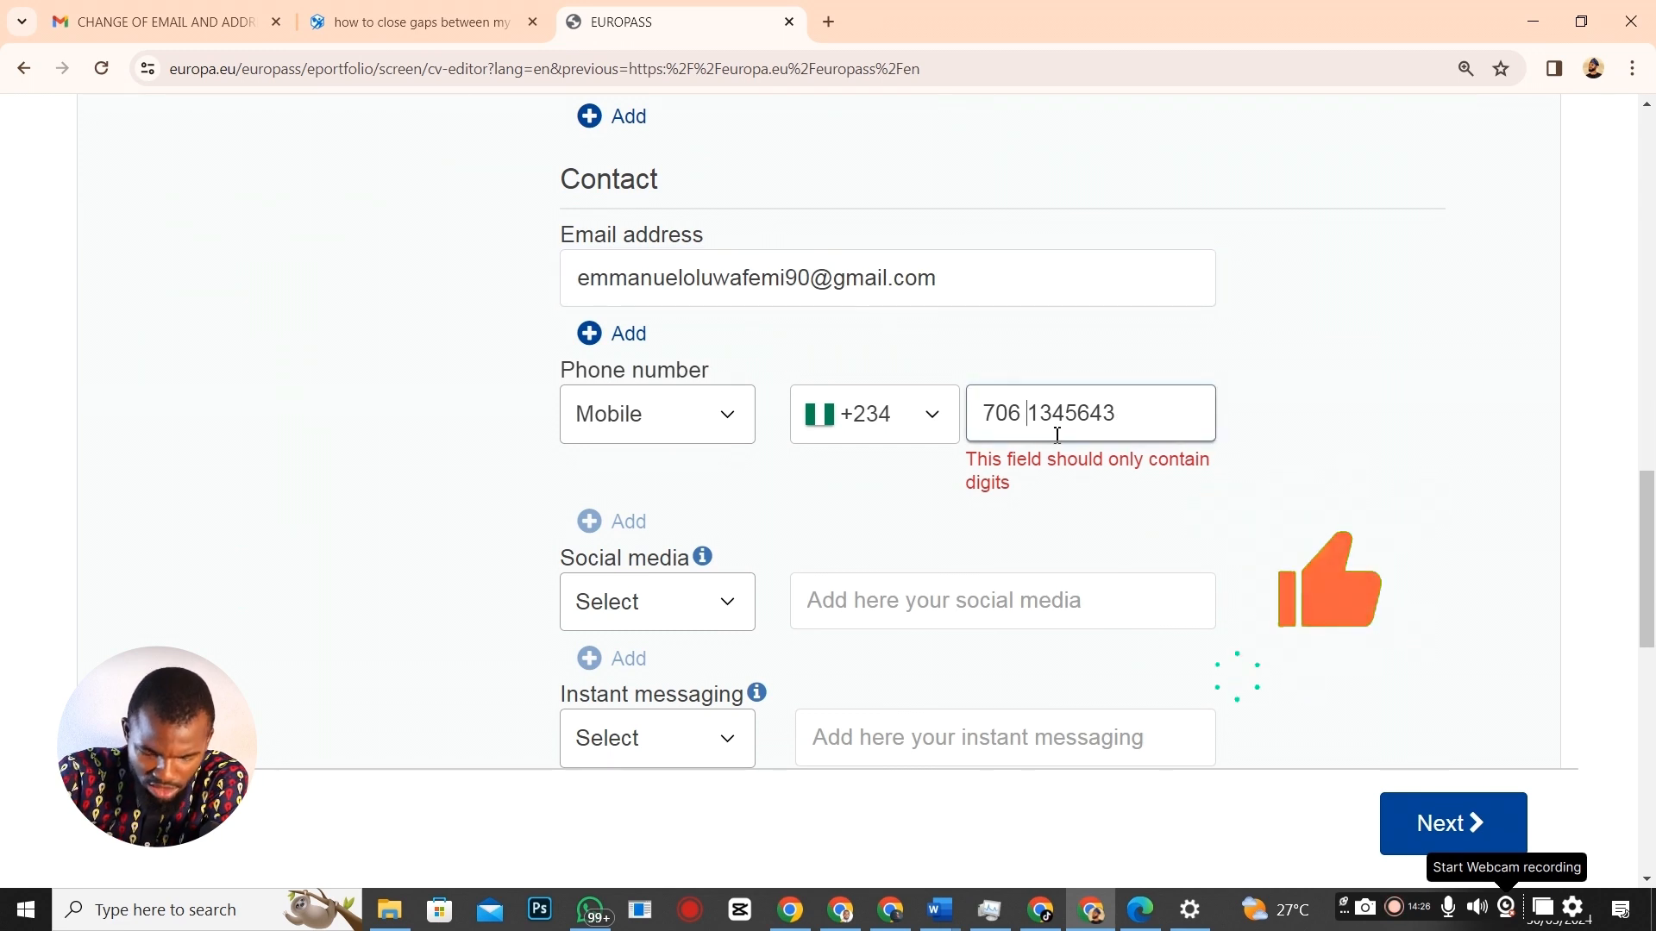
key("BackSpace")
scroll(604, 556, "down", 1)
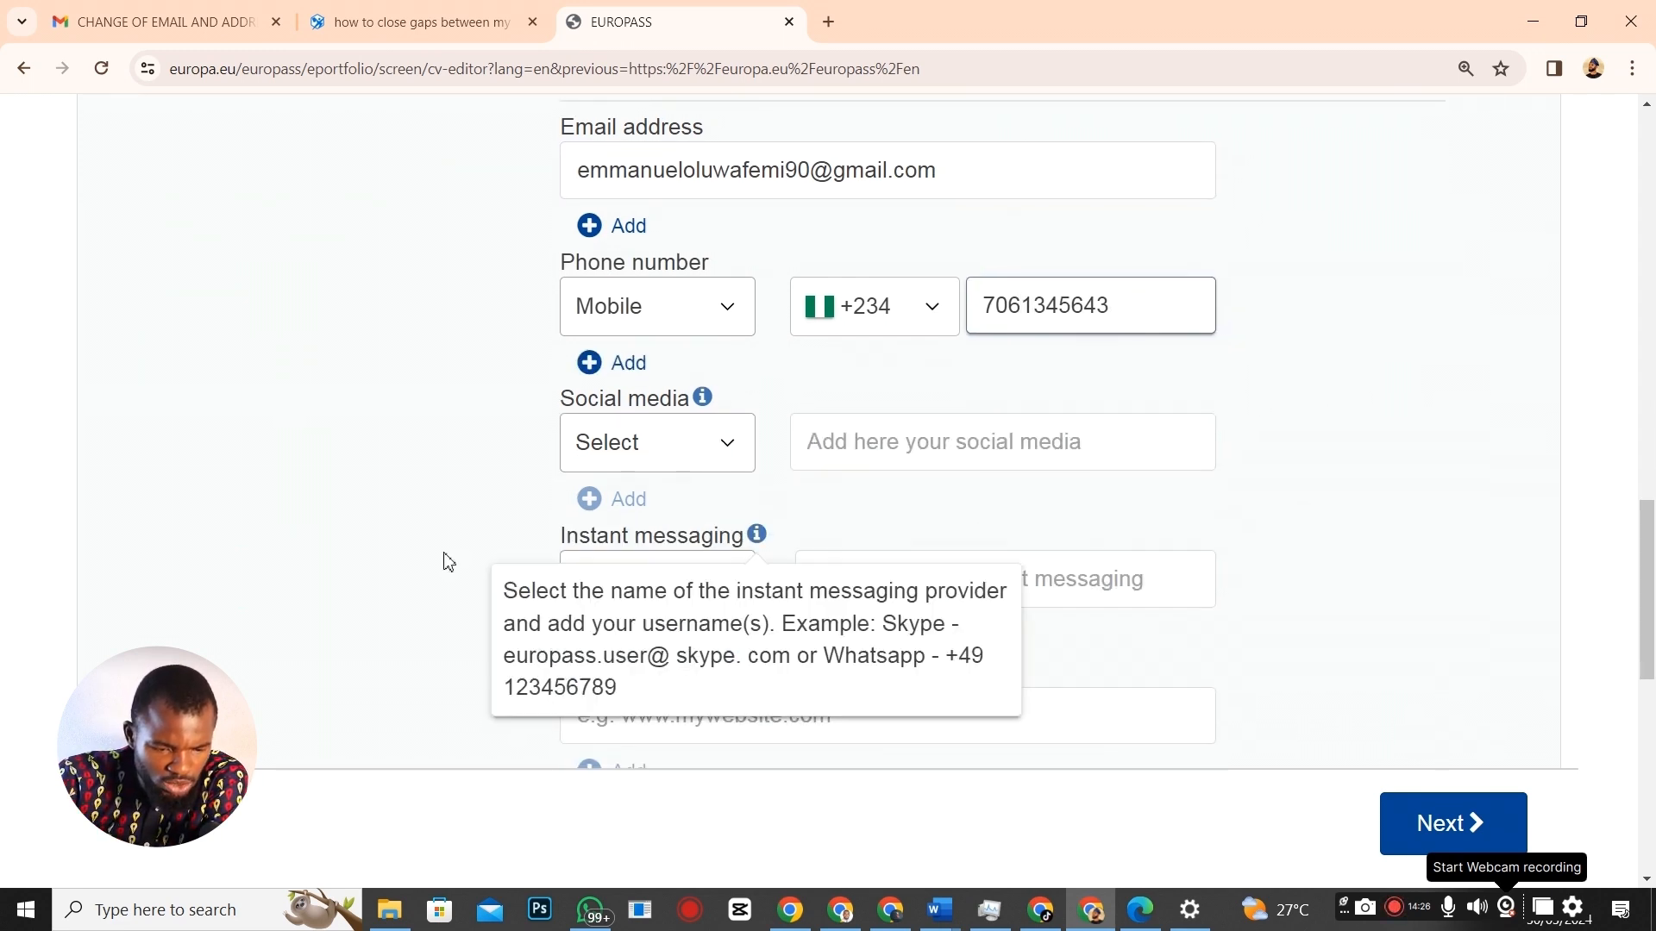
scroll(821, 477, "down", 3)
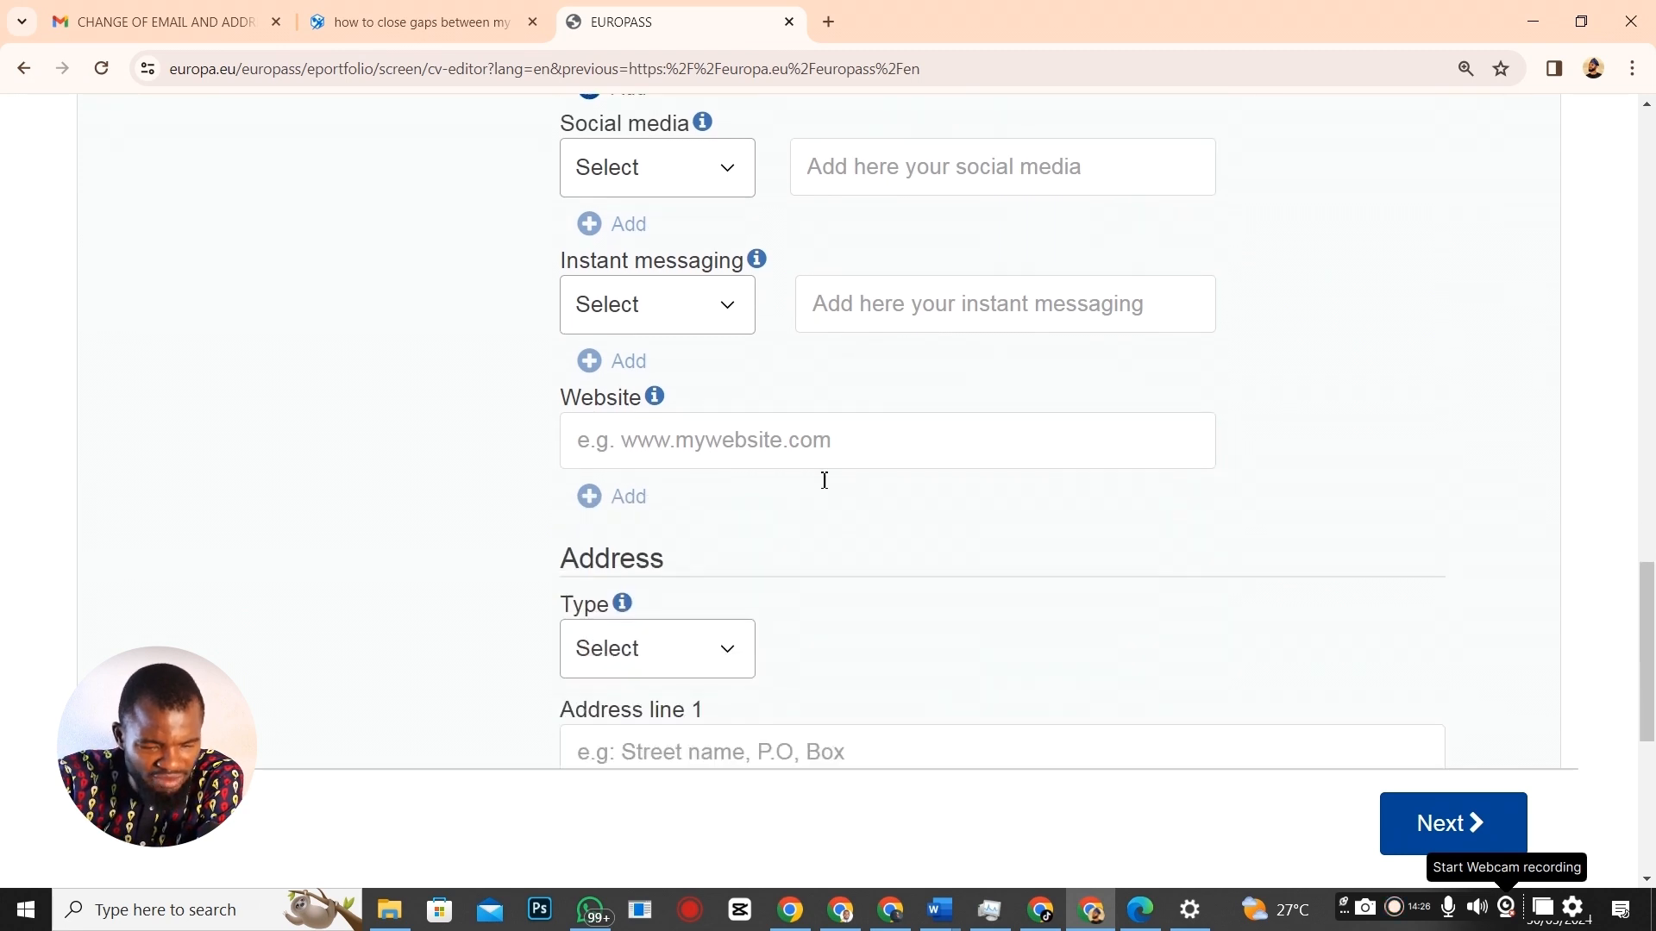
Enter the address city Abuja and country Nigeria, then save it.
left_click(735, 397)
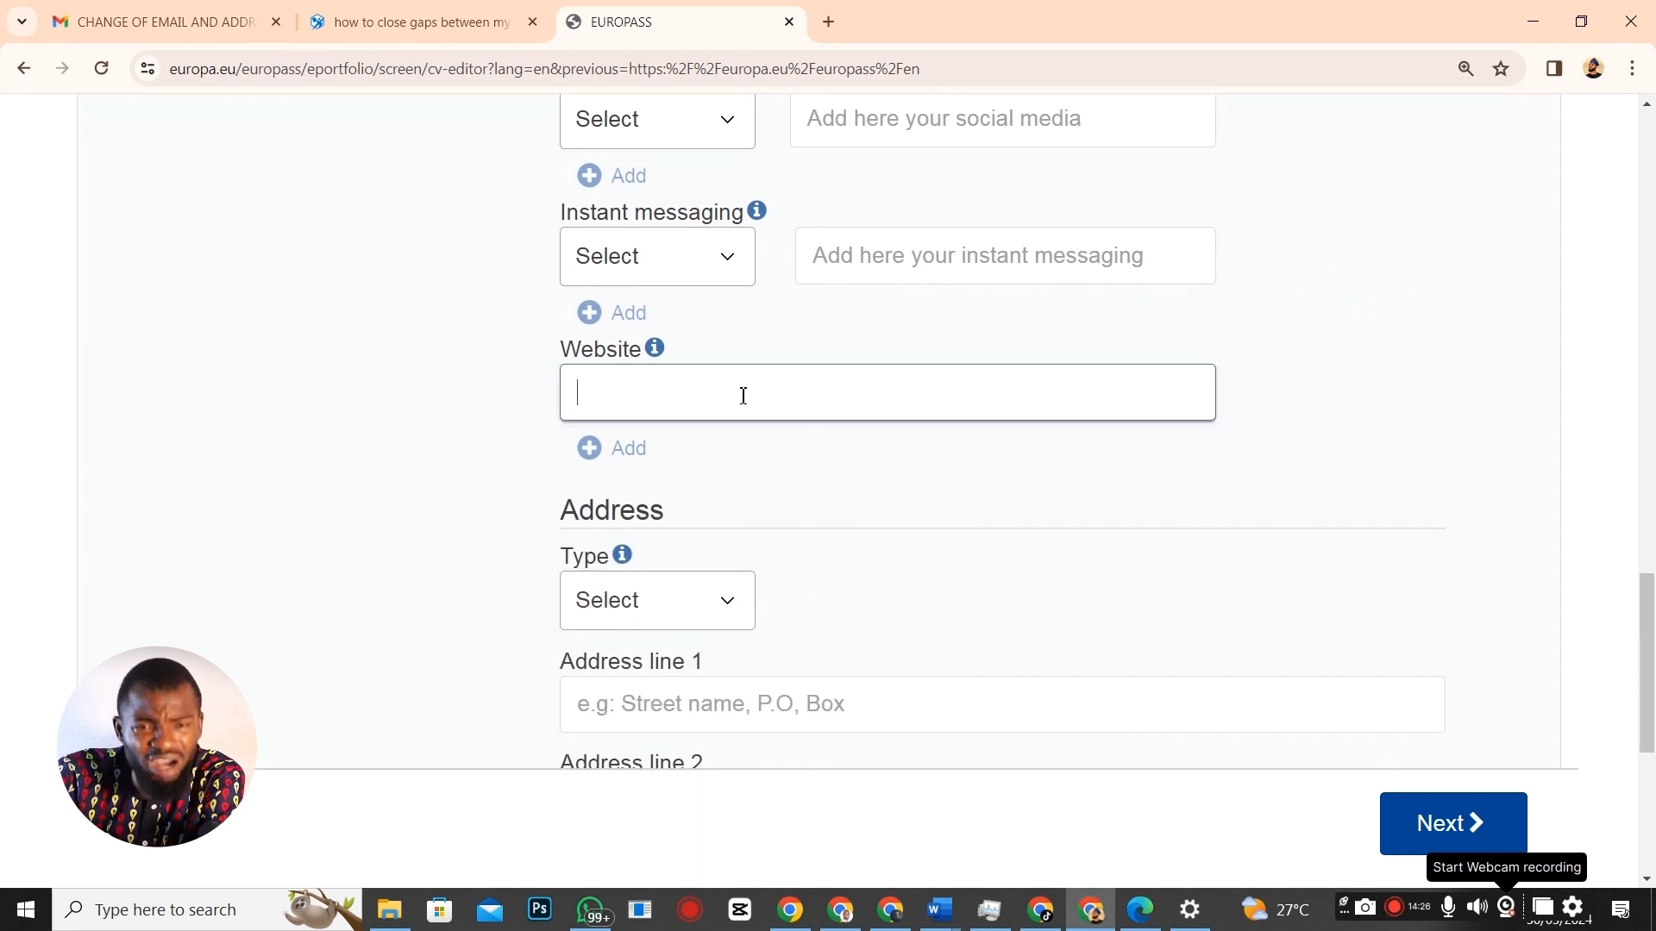
scroll(733, 406, "down", 2)
scroll(732, 392, "down", 2)
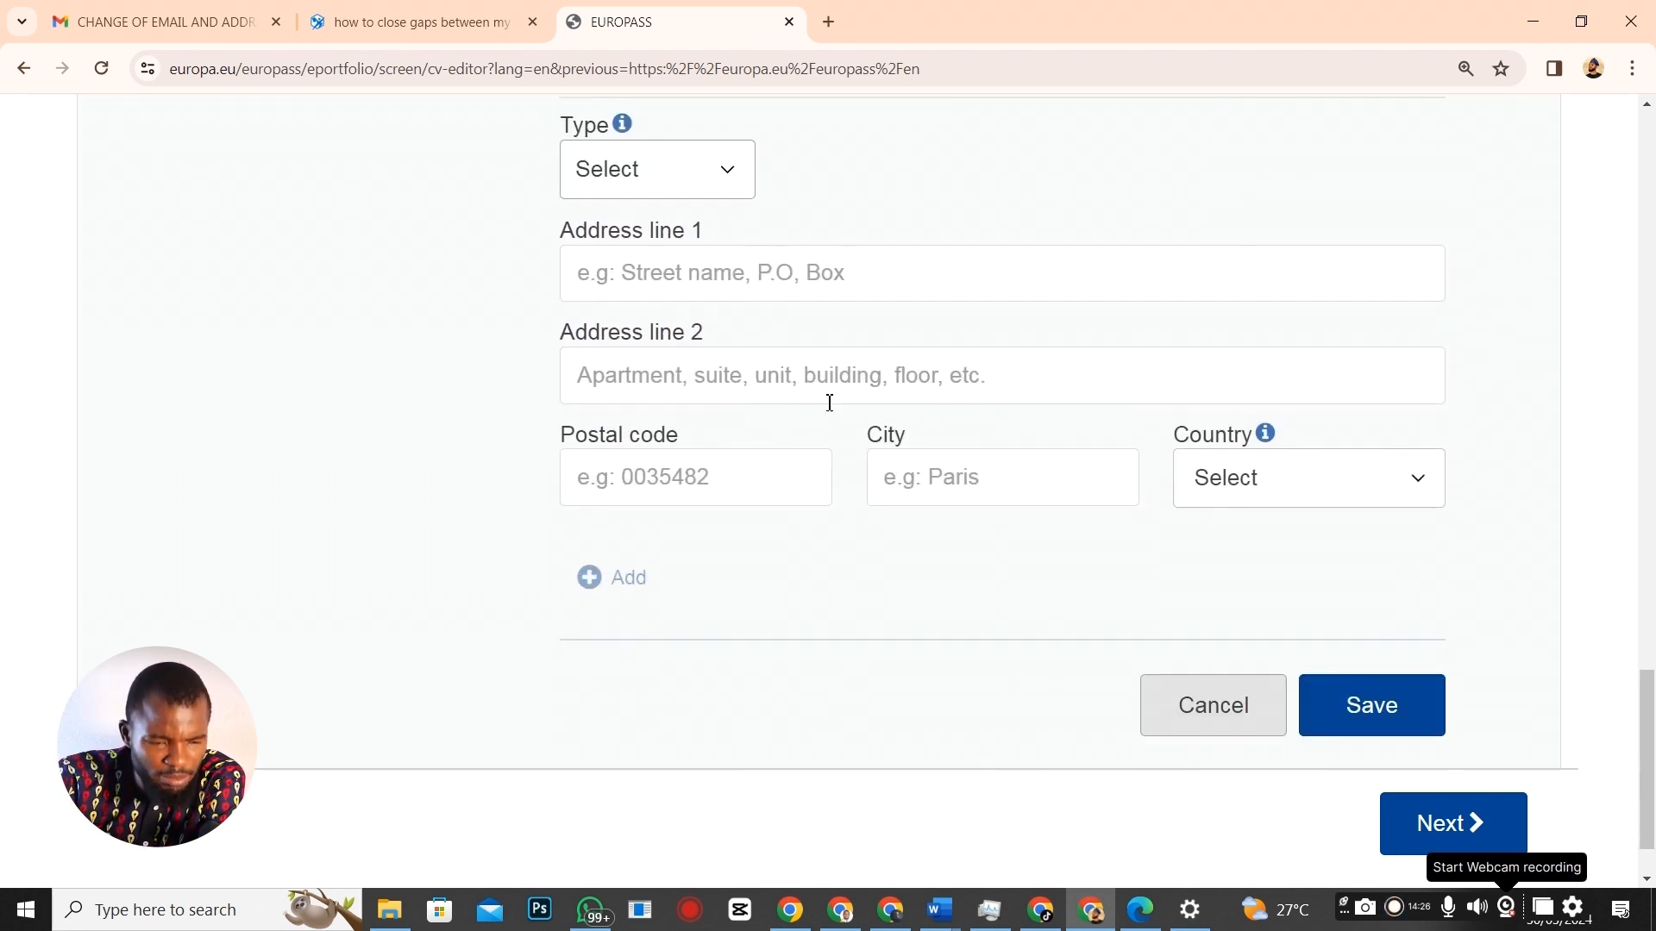
left_click(974, 488)
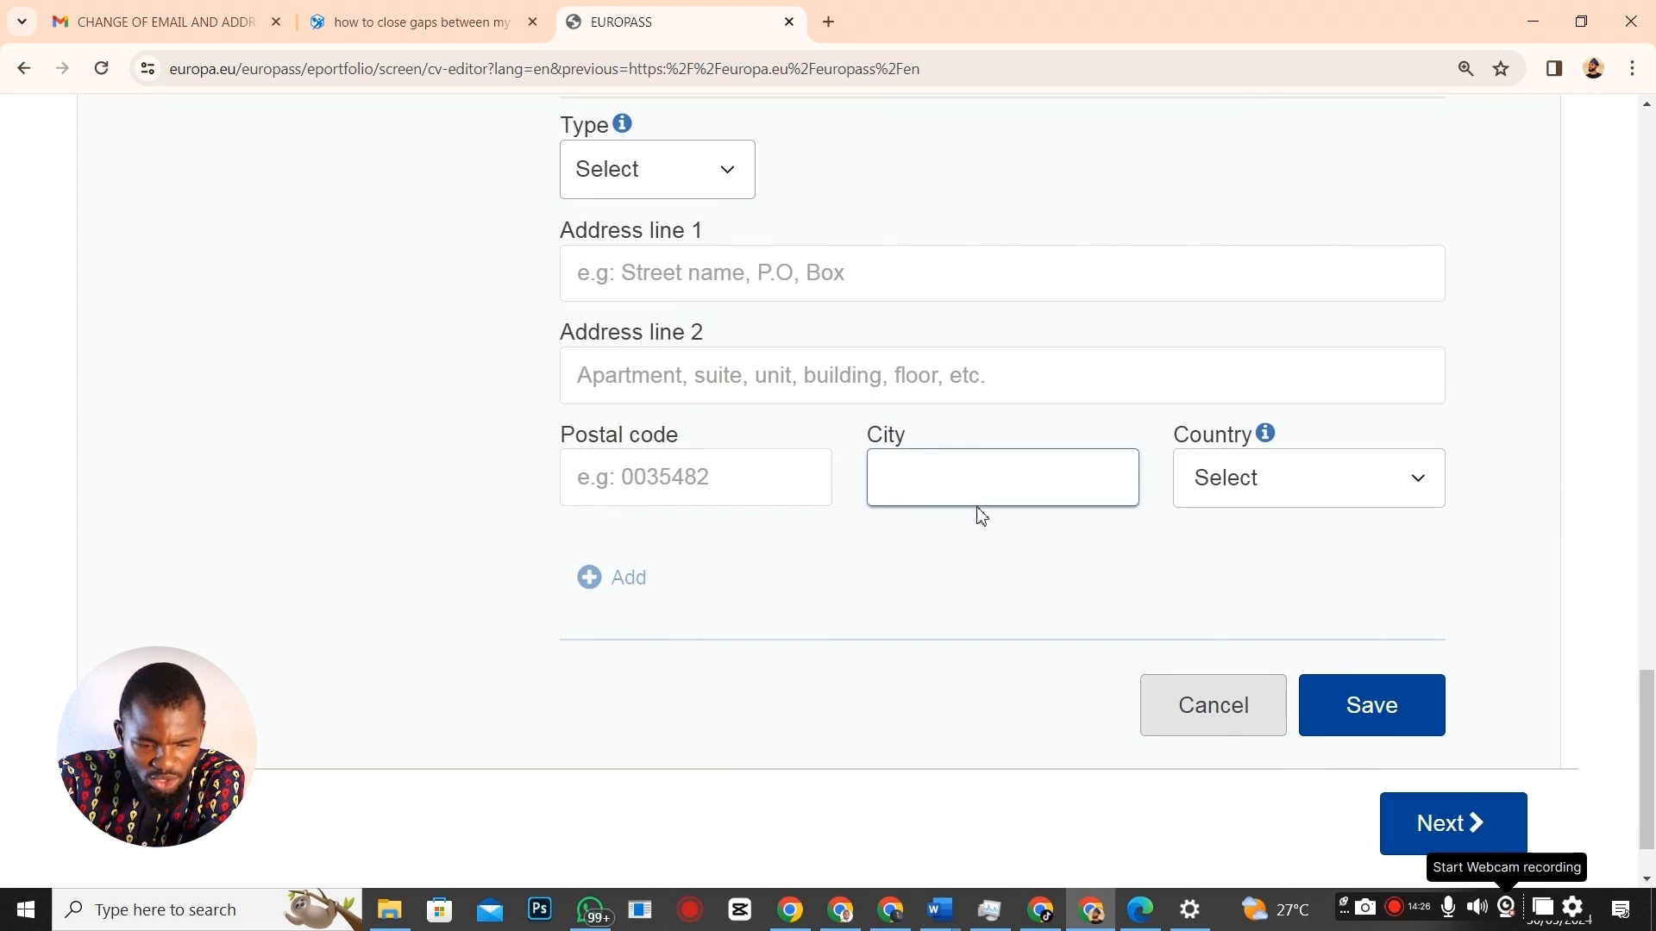
type("Abuja")
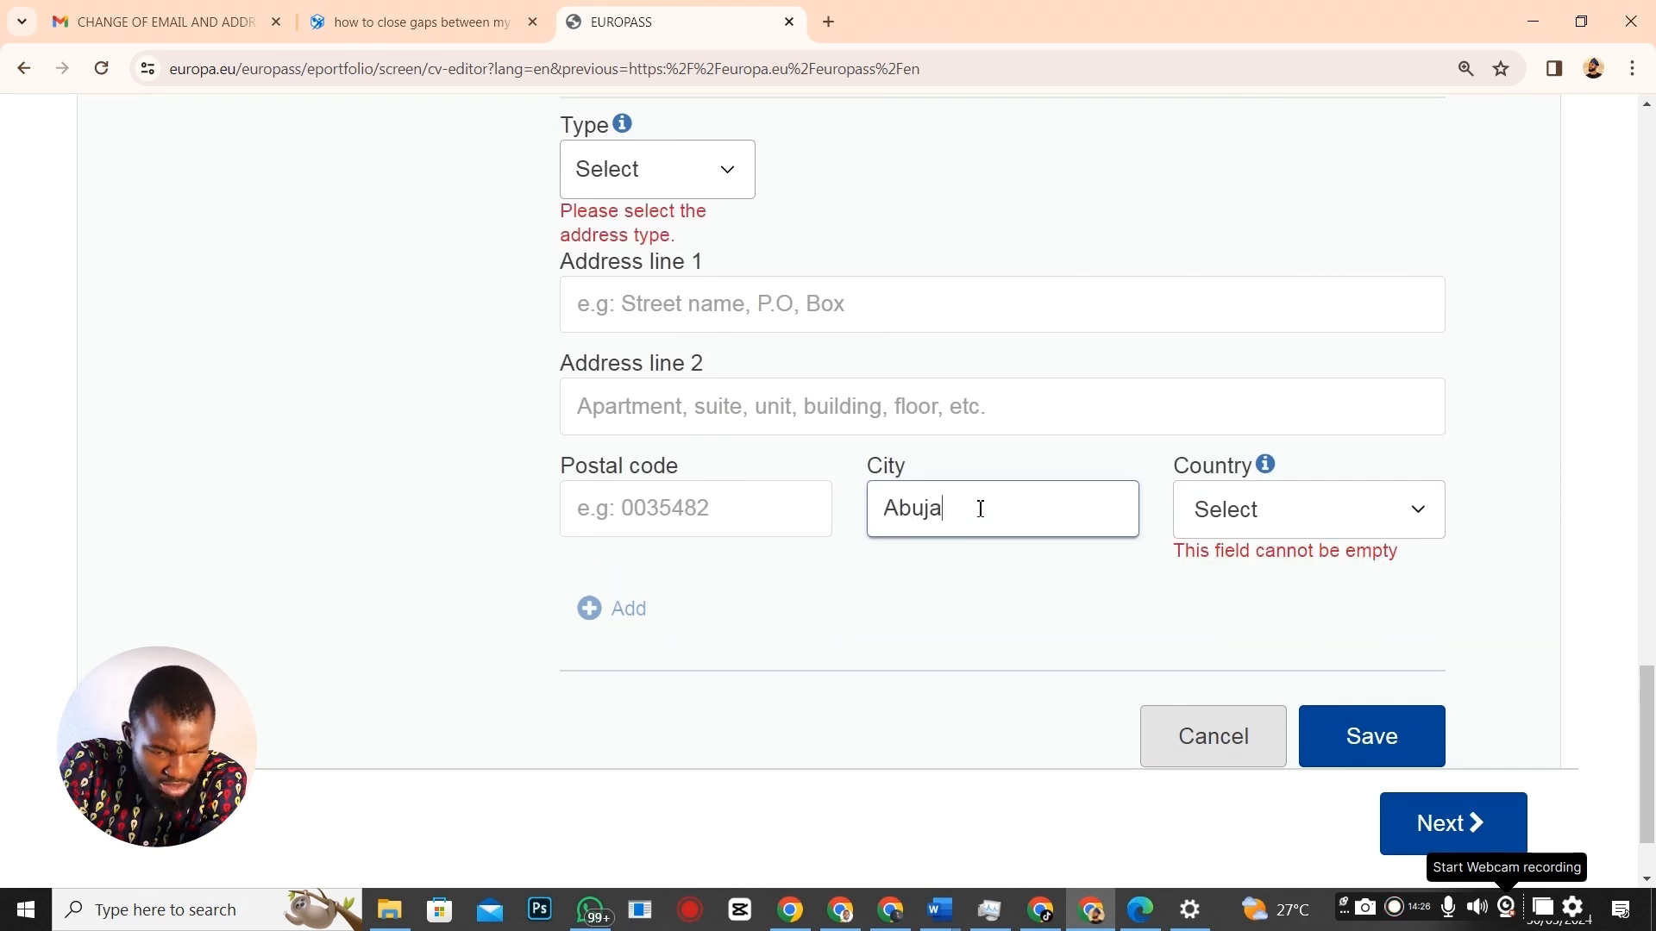
left_click(1285, 509)
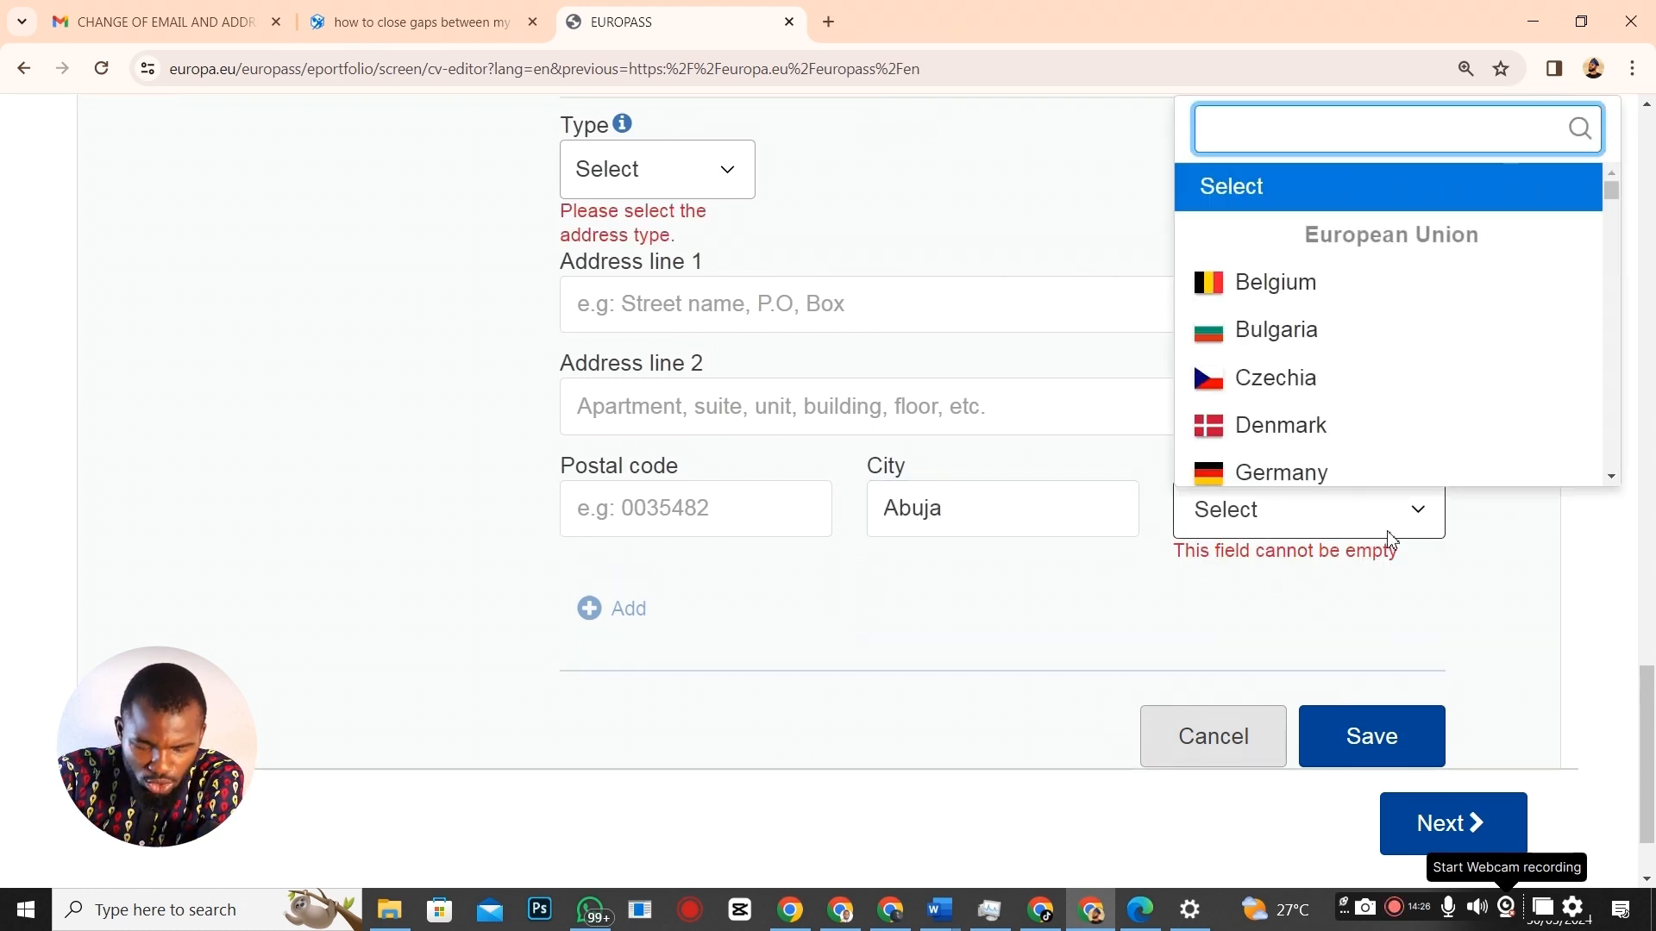
type("nige")
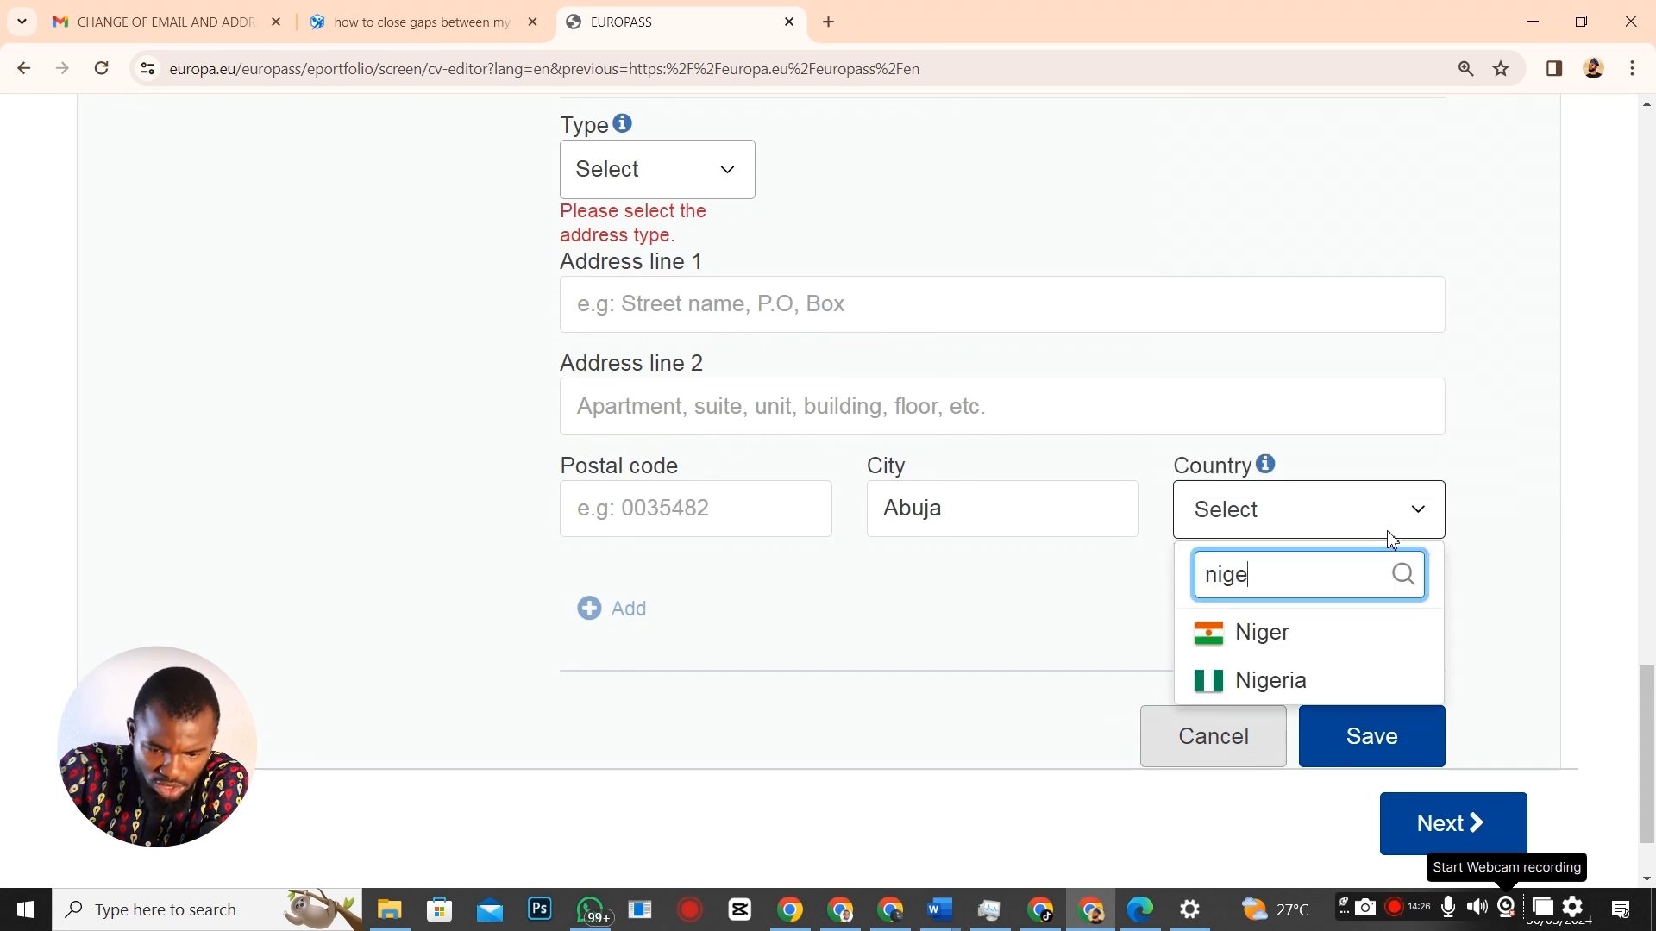
left_click(1294, 683)
scroll(1380, 729, "down", 1)
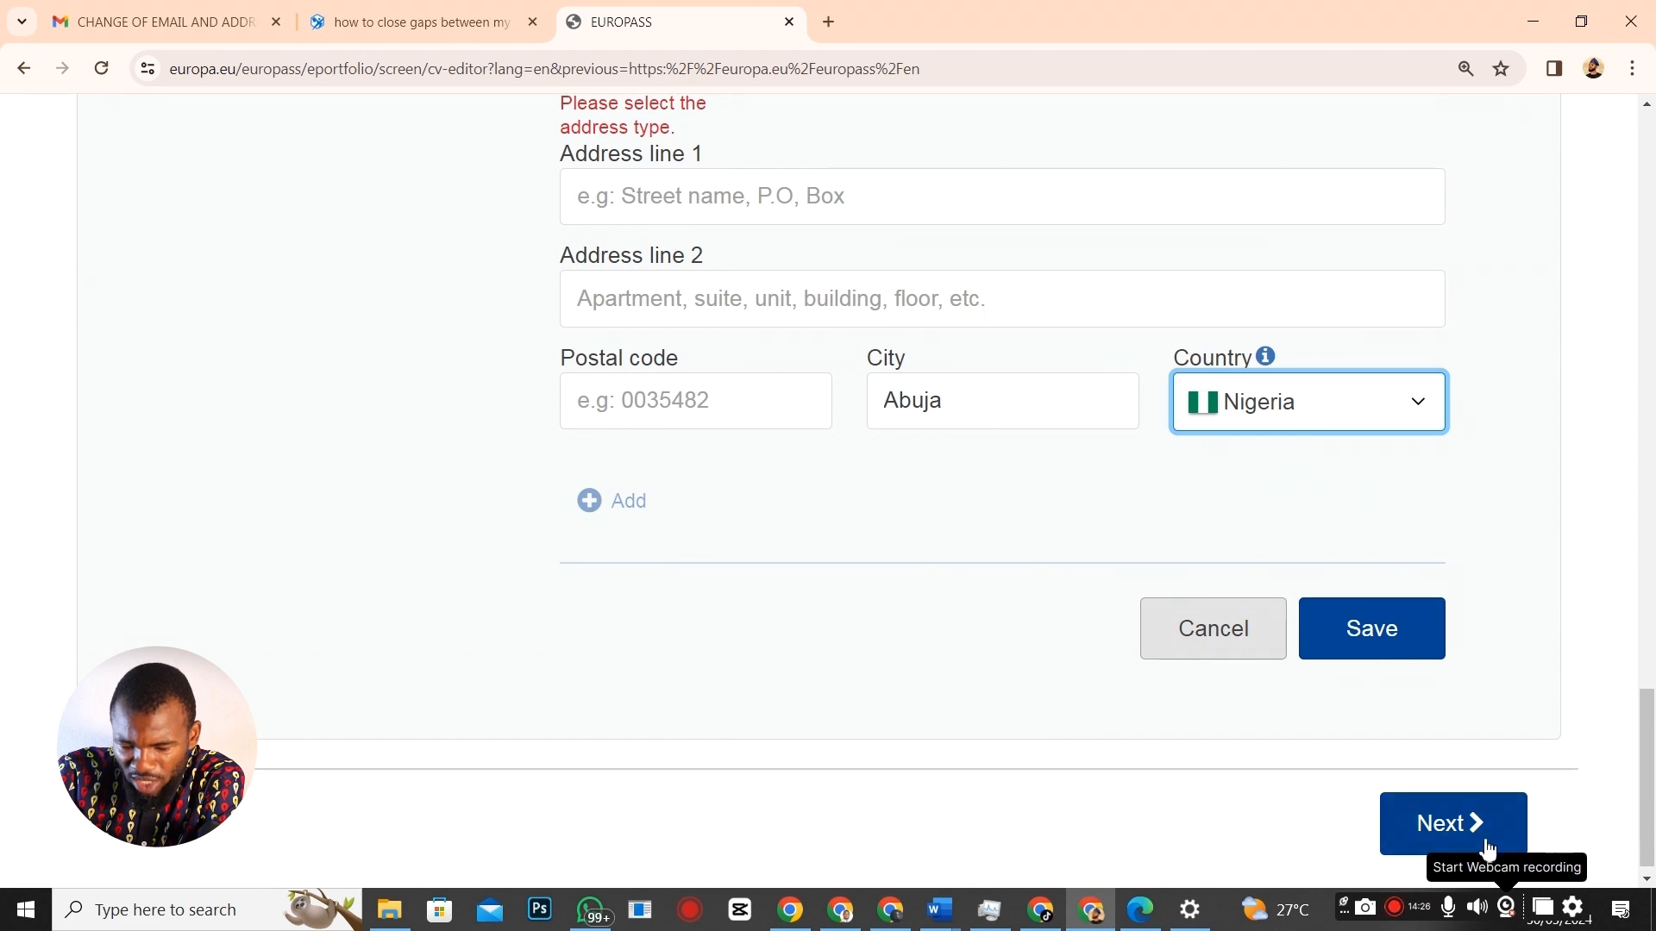
left_click(1386, 648)
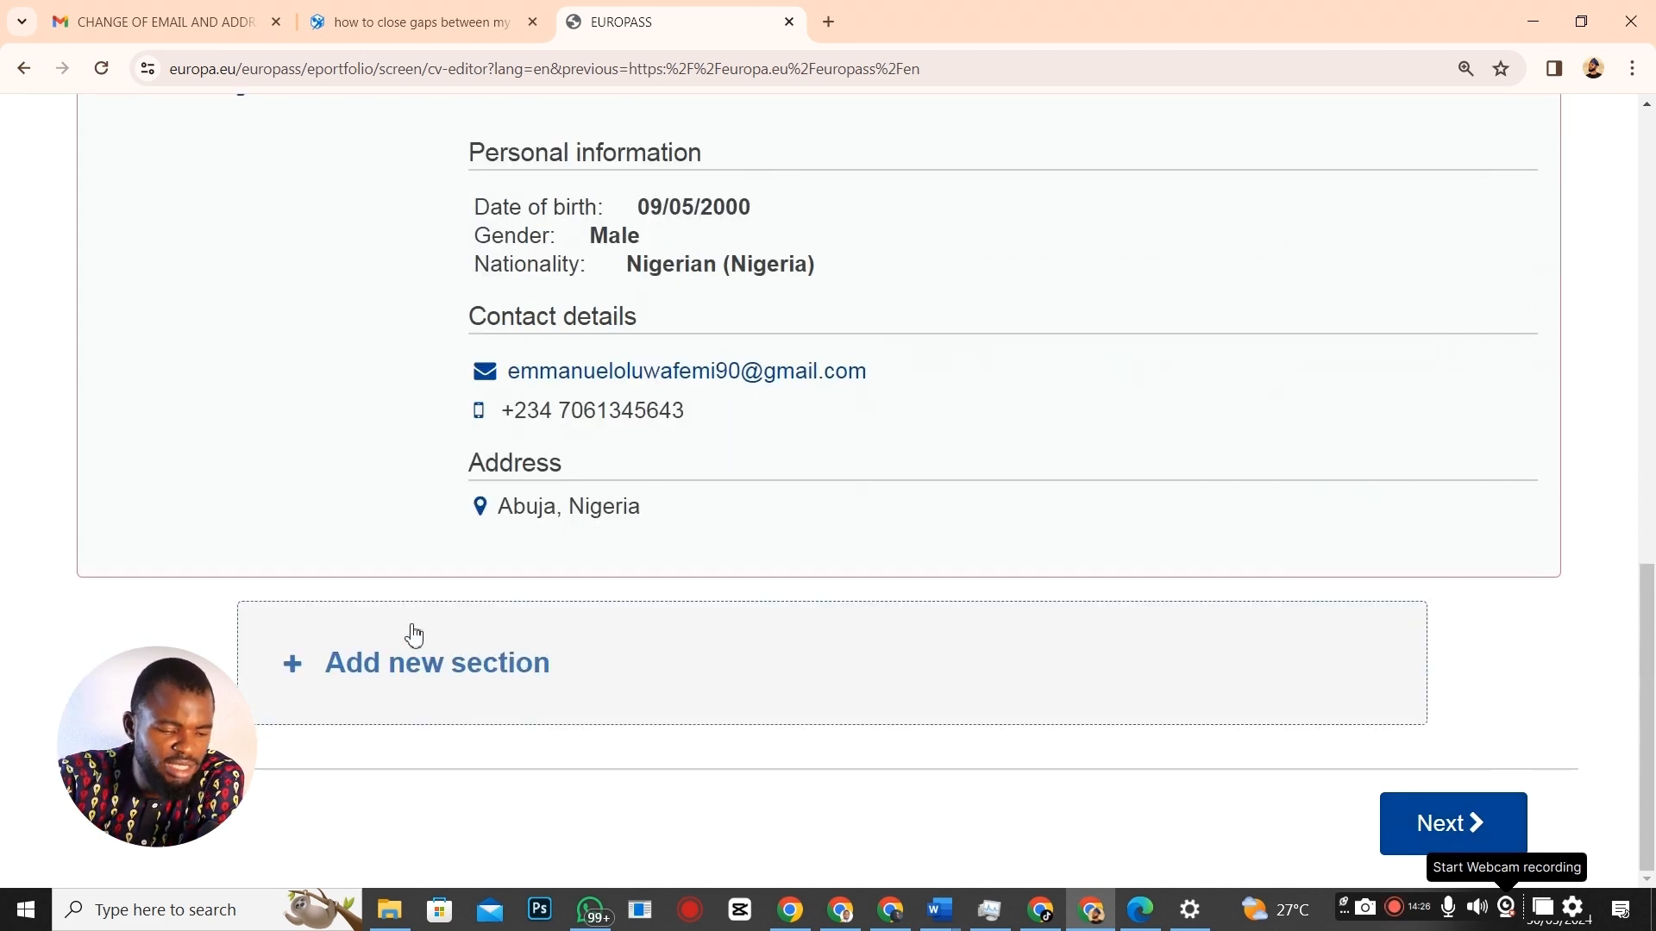
Create a new Work experience section in the CV, leaving its entry form empty.
left_click(369, 675)
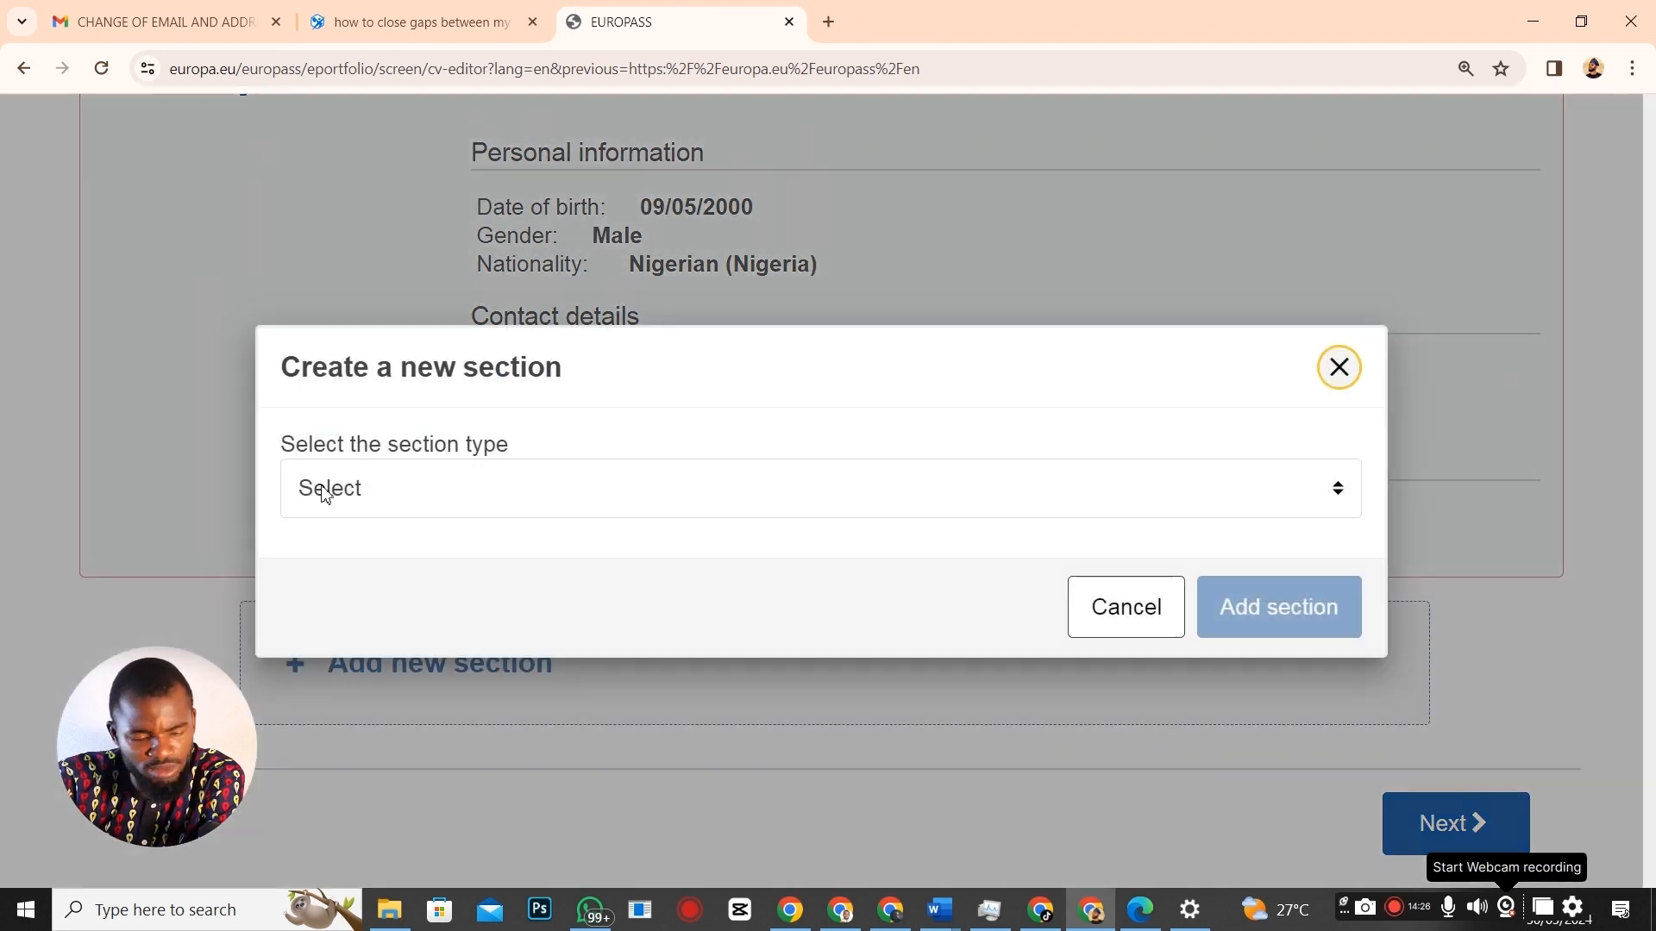
left_click(1339, 489)
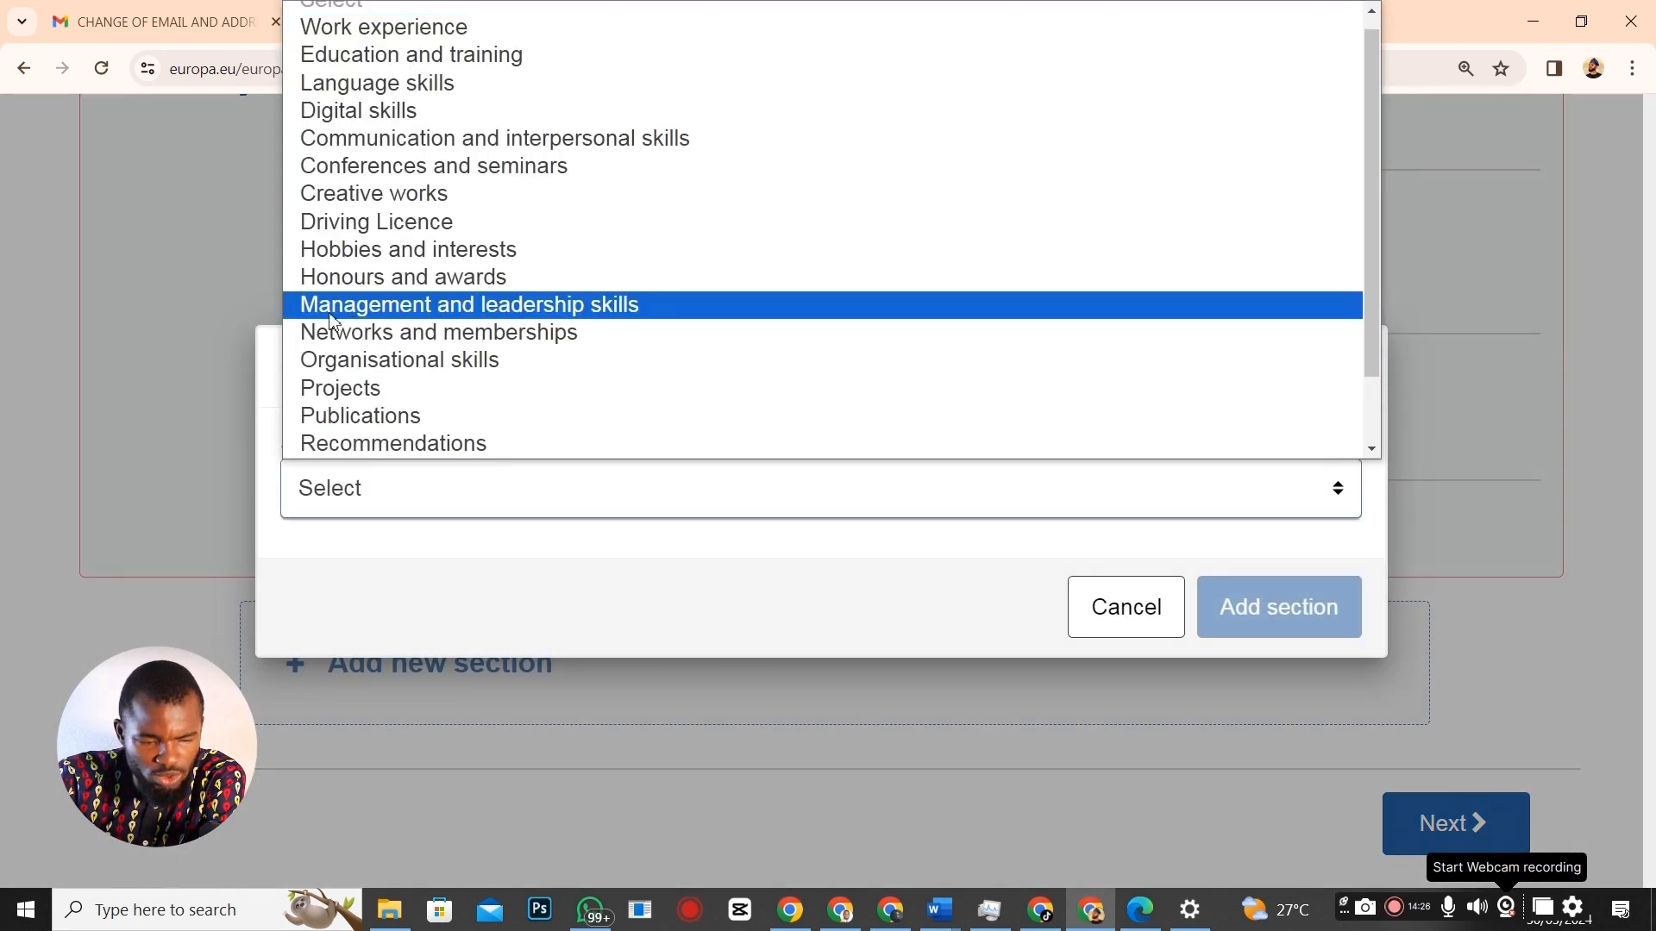
left_click(430, 26)
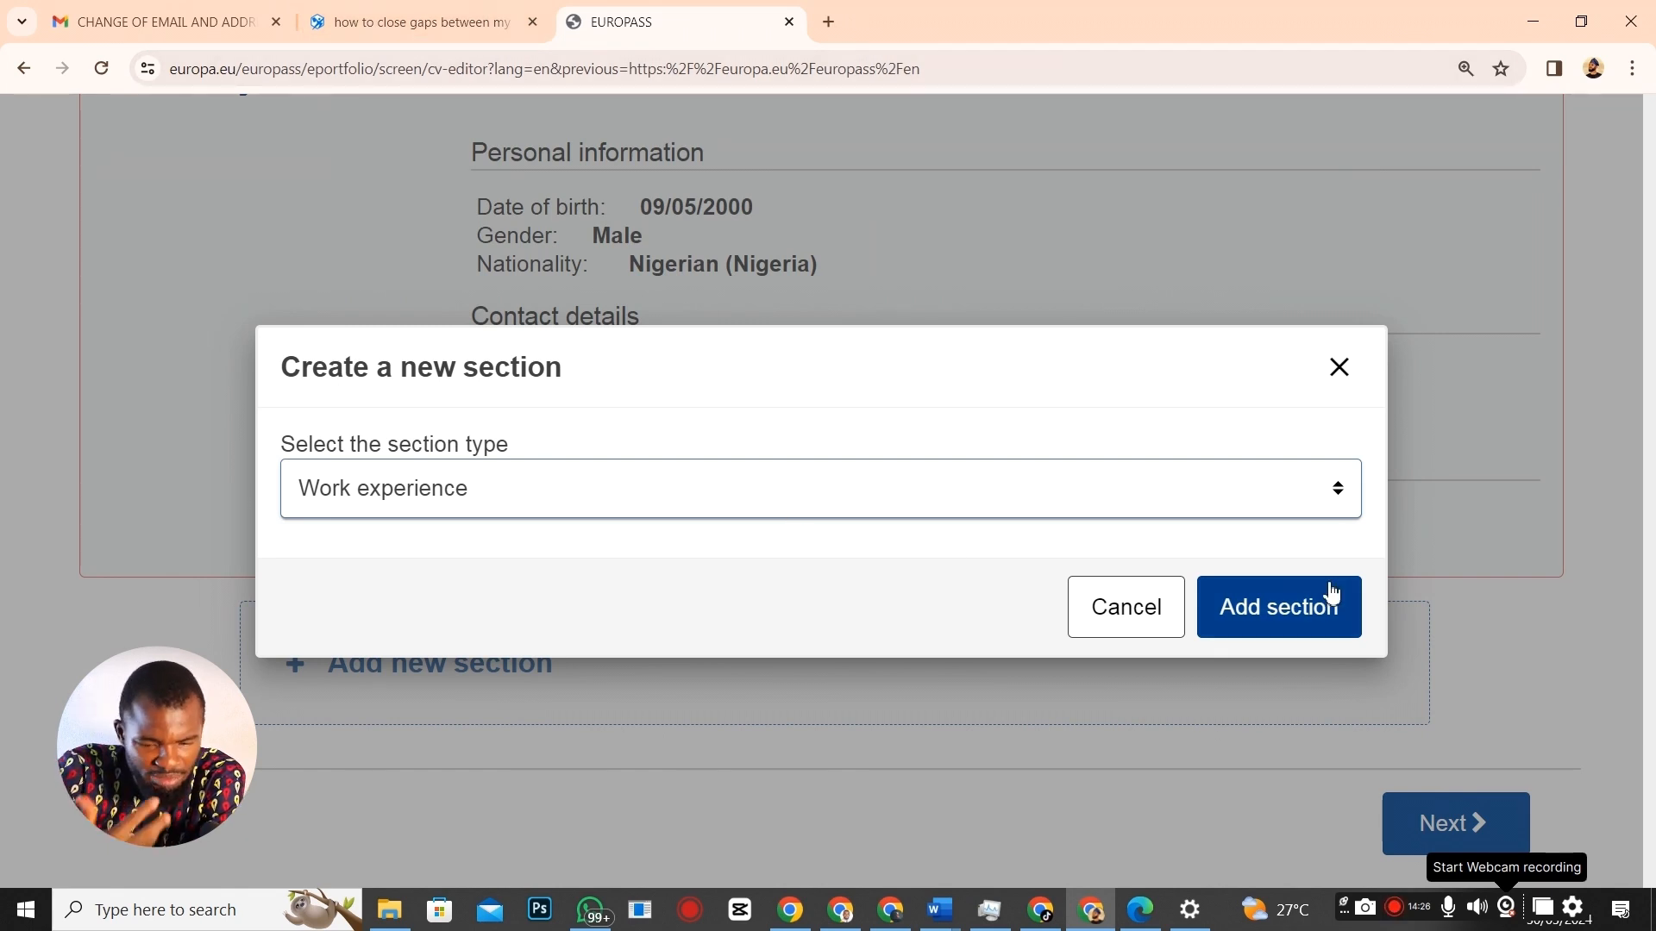
left_click(1284, 608)
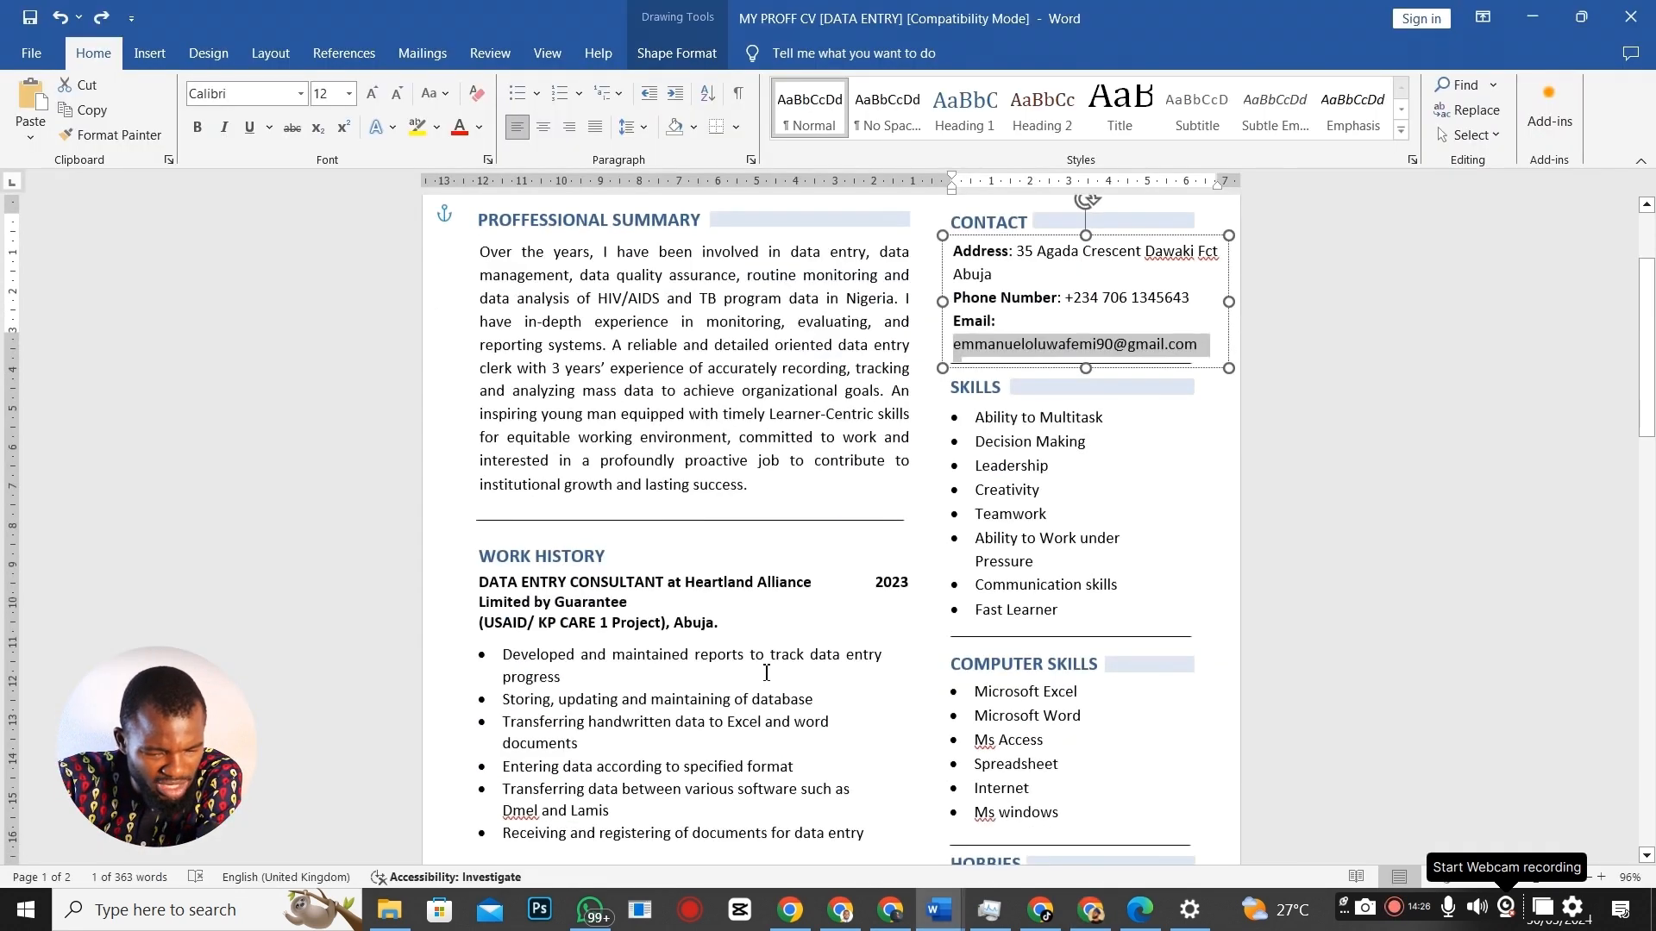
Select the job title DATA ENTRY CONSULTANT in the Word CV's Work History, then return to Europass.
scroll(767, 661, "down", 3)
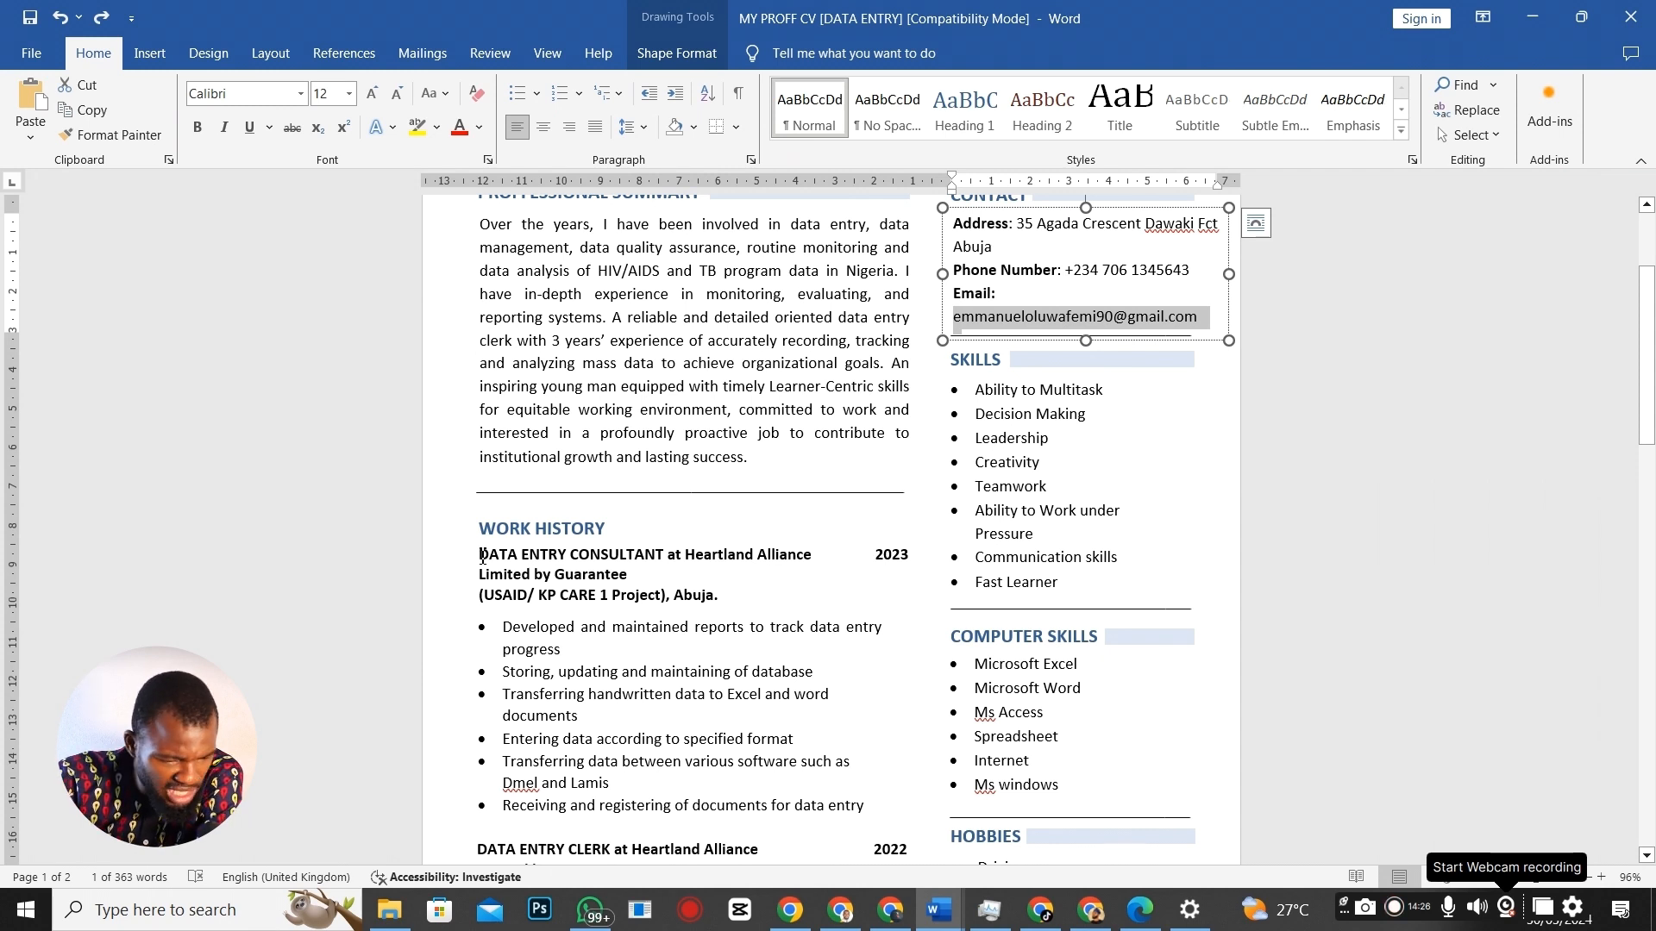
key("alt+Tab")
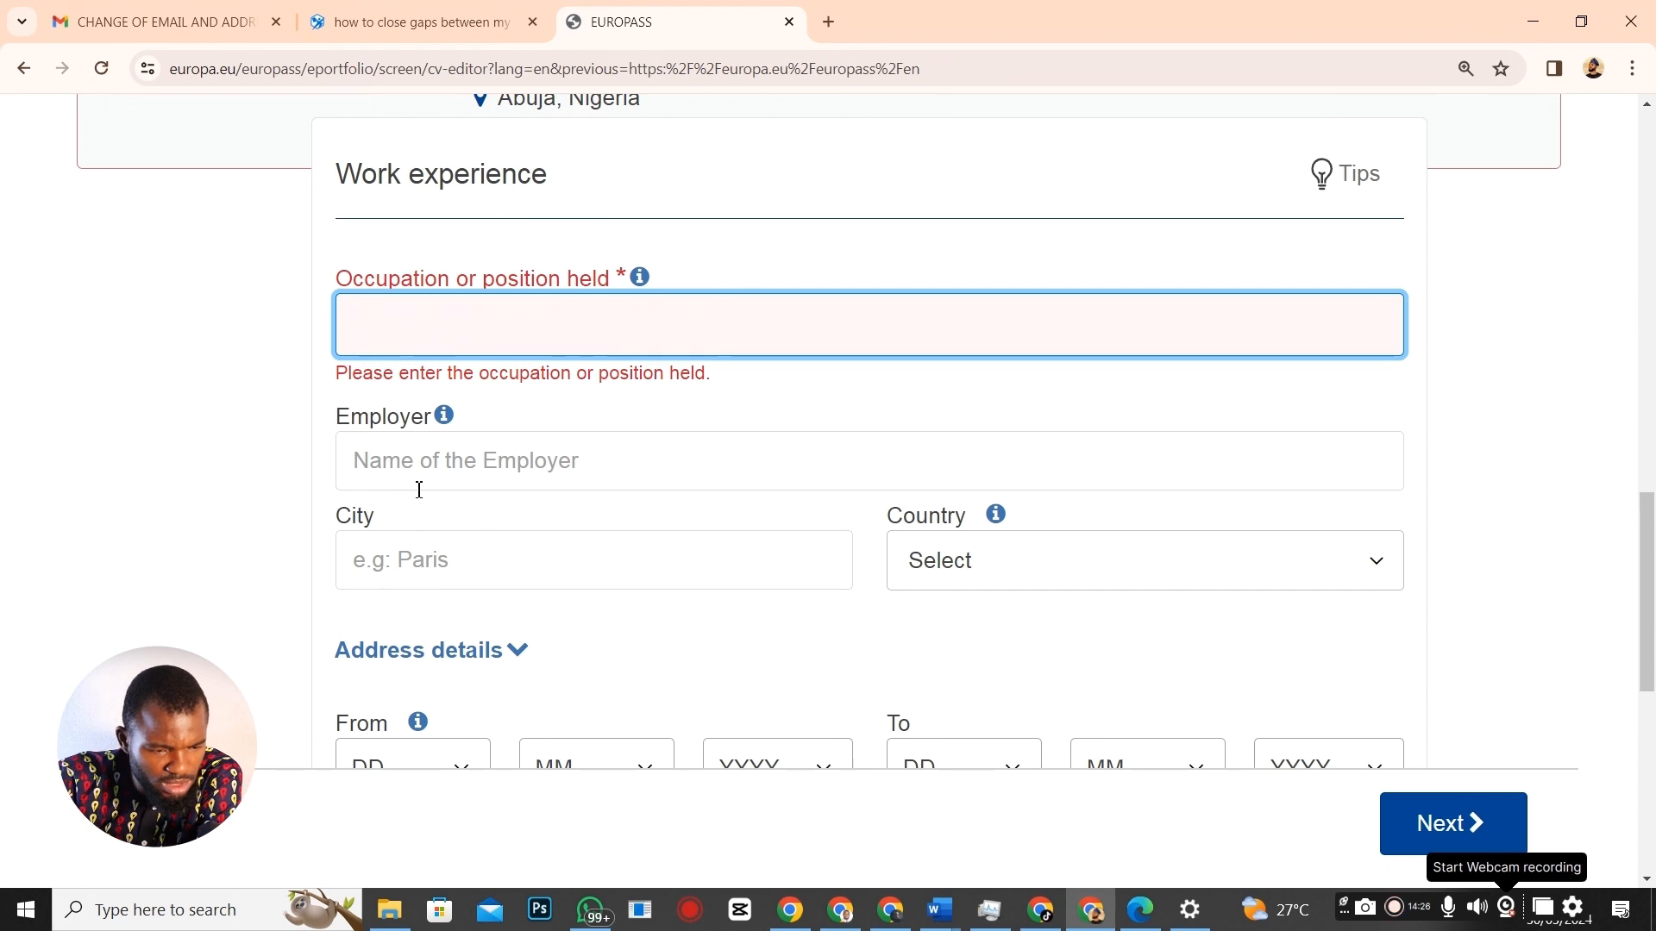
key("alt+Tab")
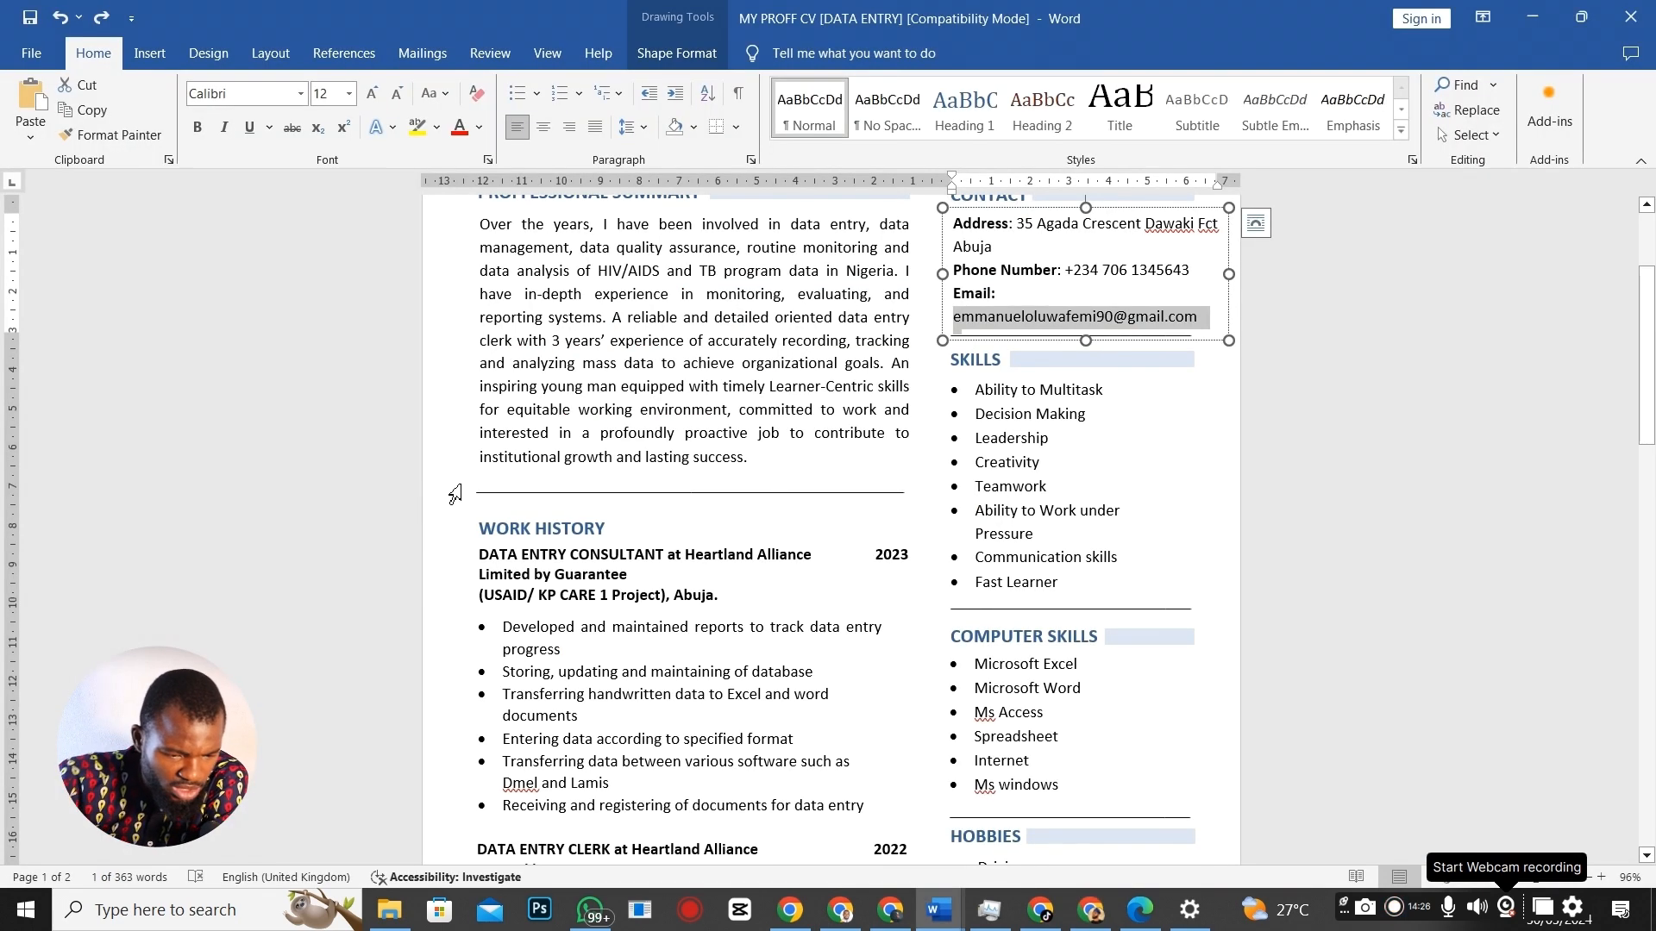
left_click(486, 553)
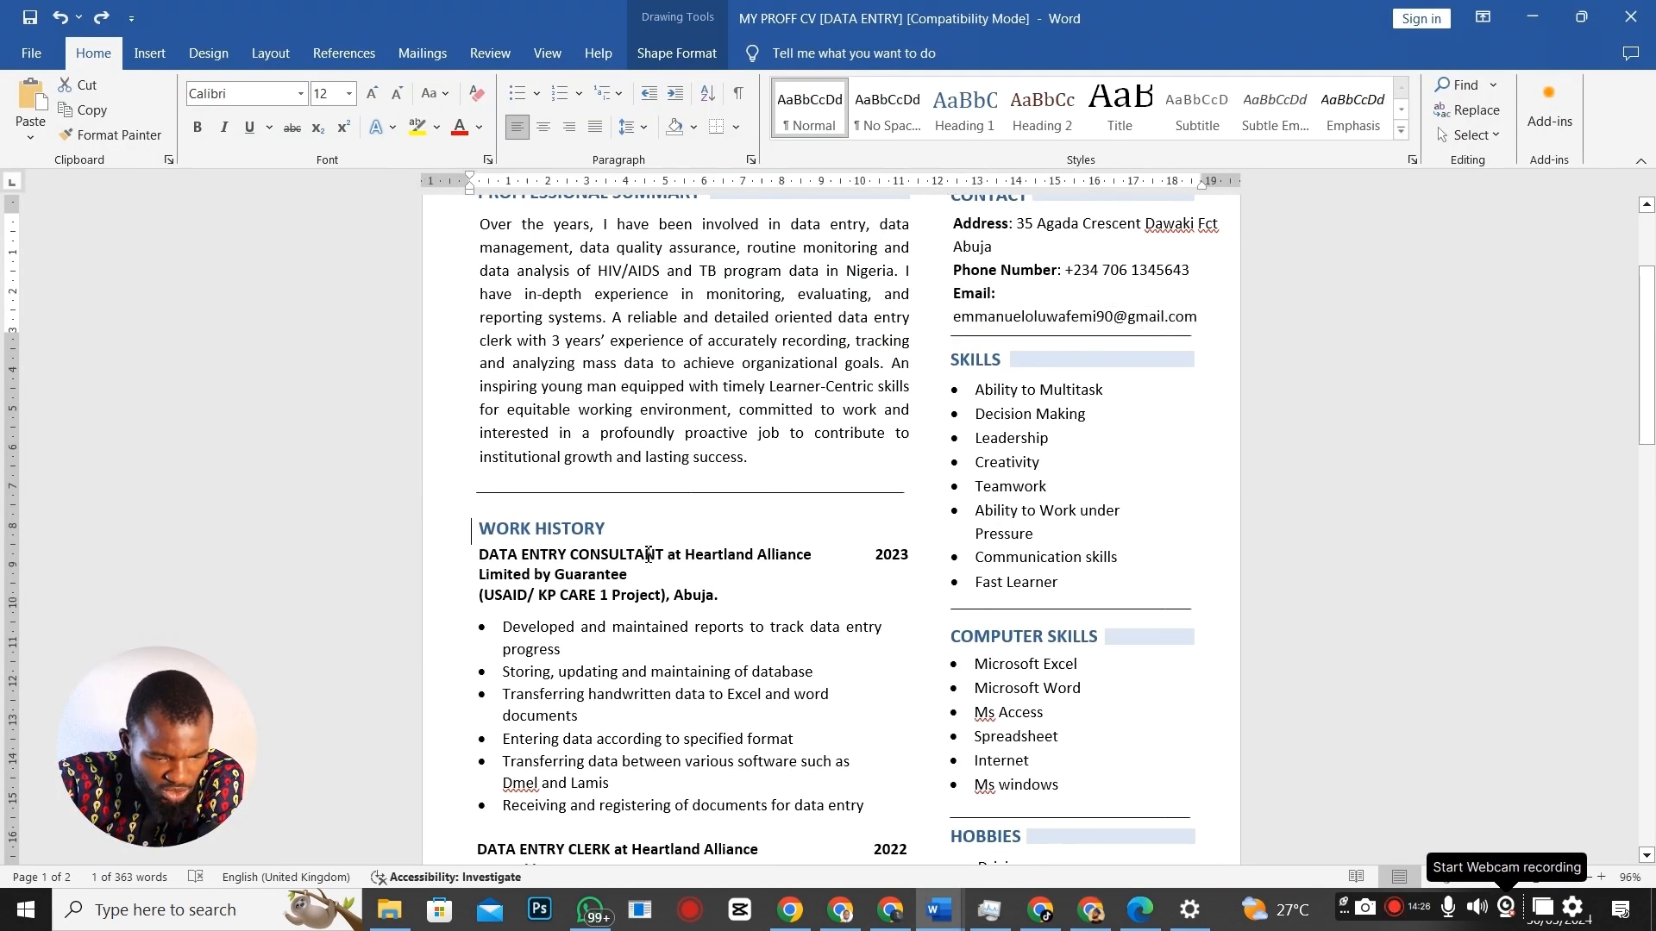
left_click(548, 554)
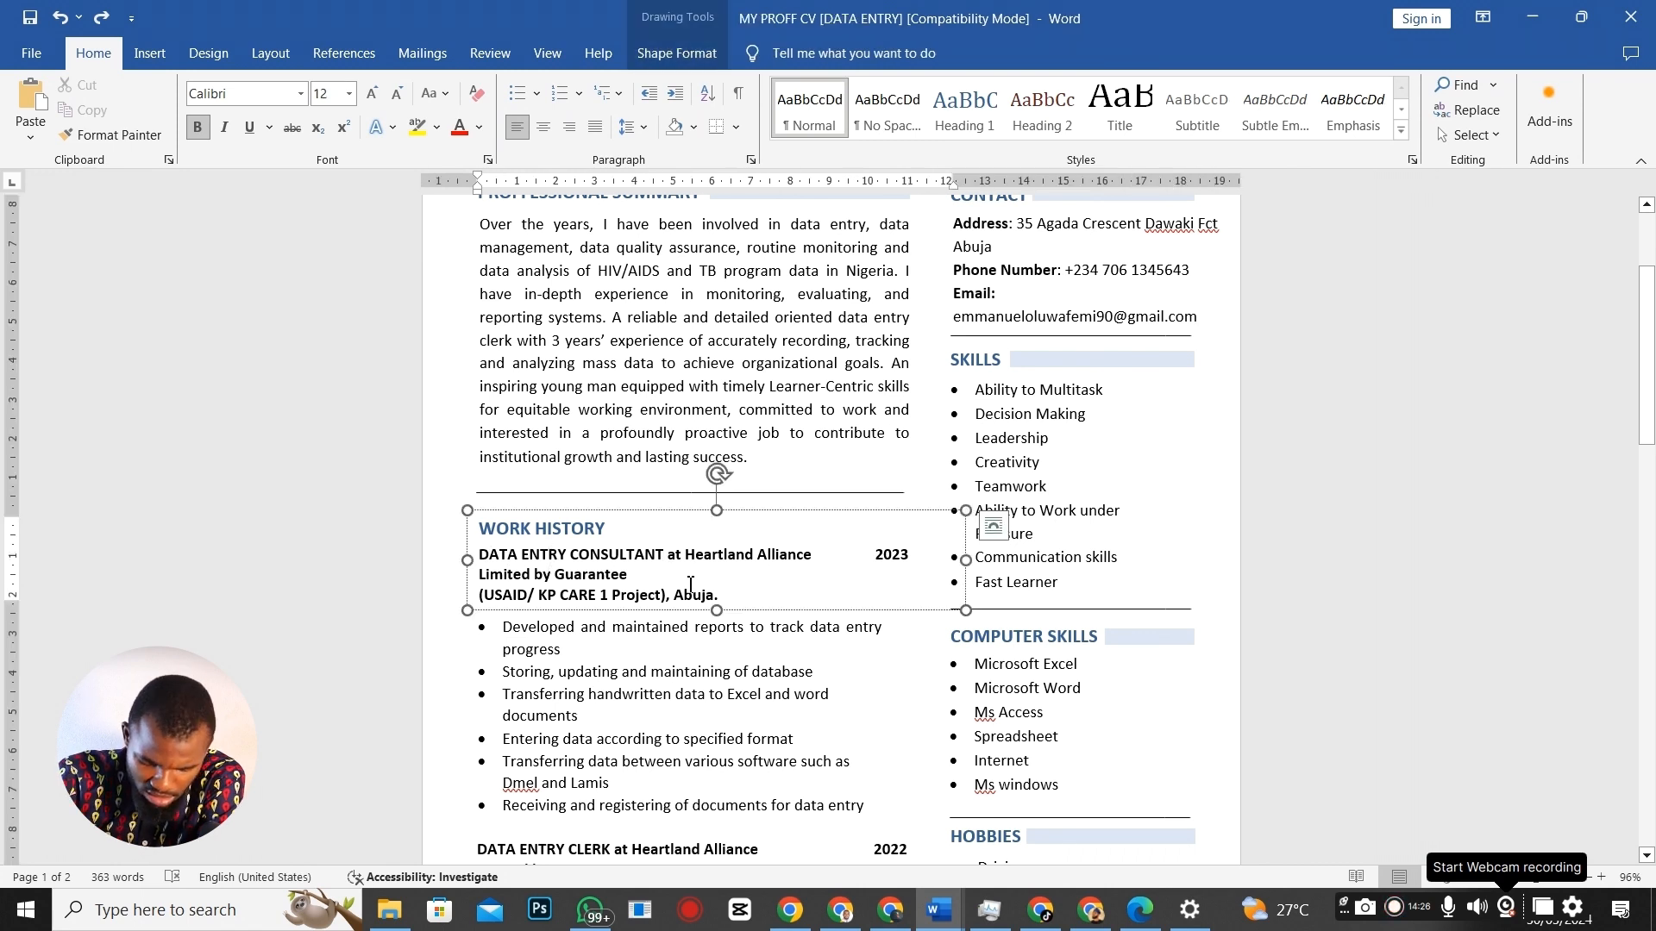
key("shift+Left")
key("shift+Left")
key("shift+Left")
key("shift+Left")
key("shift+Left")
key("shift+Left")
key("shift+Left")
key("shift+Left")
key("shift+Left")
key("shift+Left")
key("shift+Left")
key("shift+Left")
key("shift+Left")
key("shift+Left")
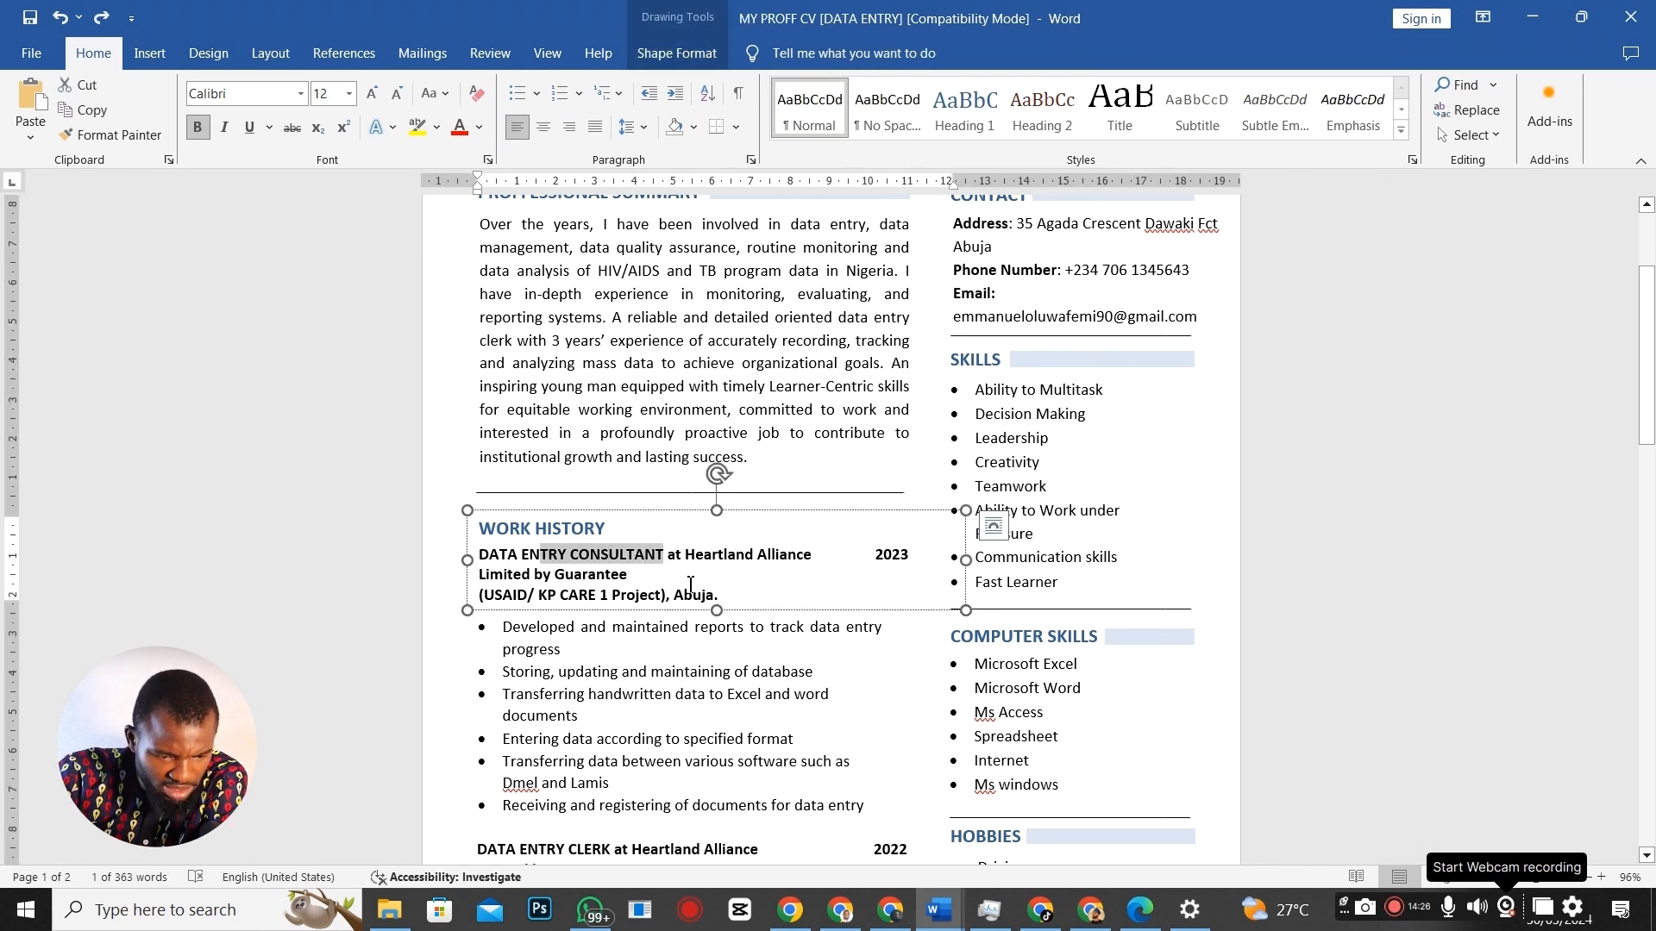
key("shift+Left")
key("shift+Left")
key("shift+Left")
key("shift+Left")
key("shift+Left")
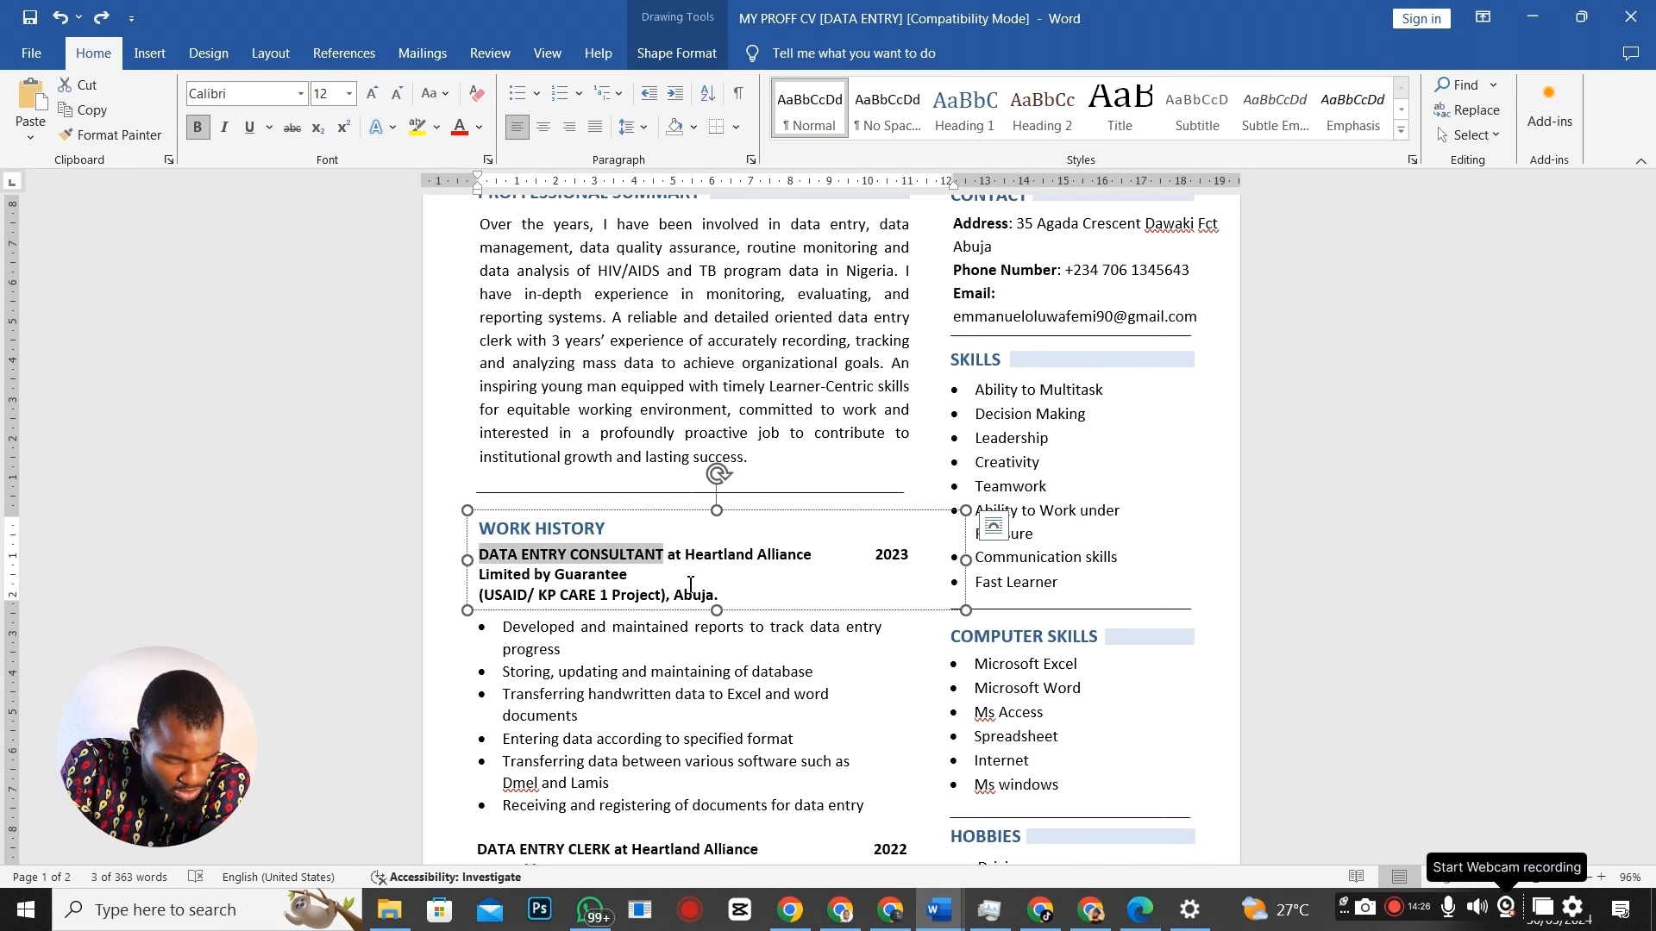
key("alt+Tab")
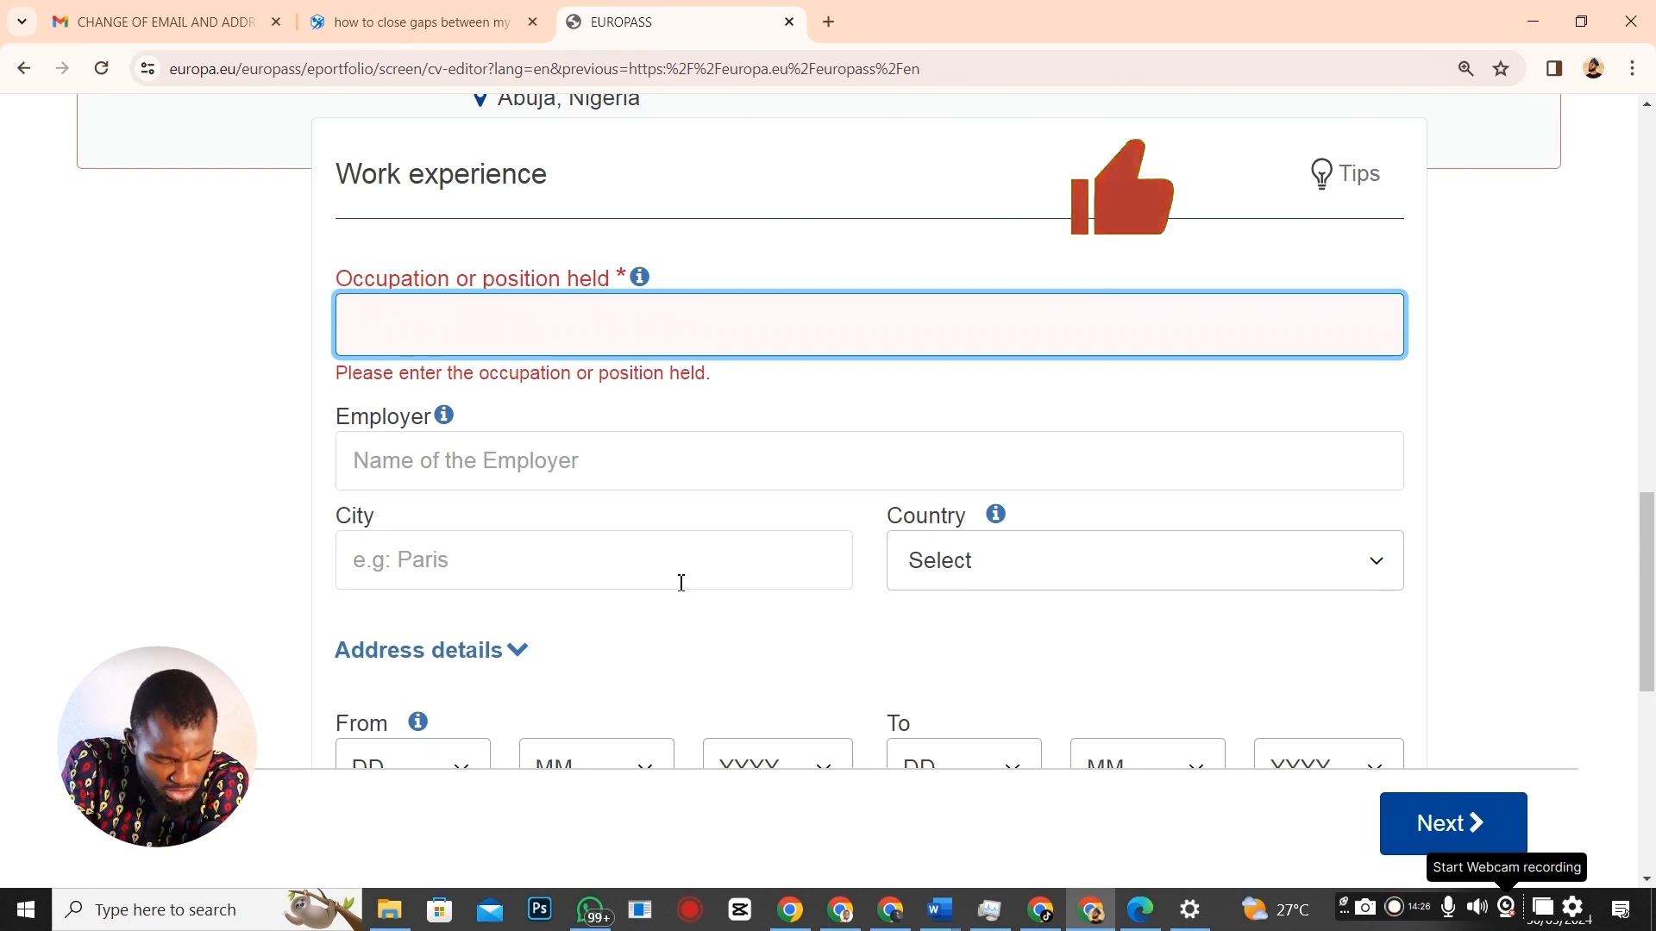
Fill in occupation DATA ENTRY CONSULTANT and employer Heartland Alliance, copied from the Word CV.
type("DATA ENTRY CONSULTANT")
left_click(476, 448)
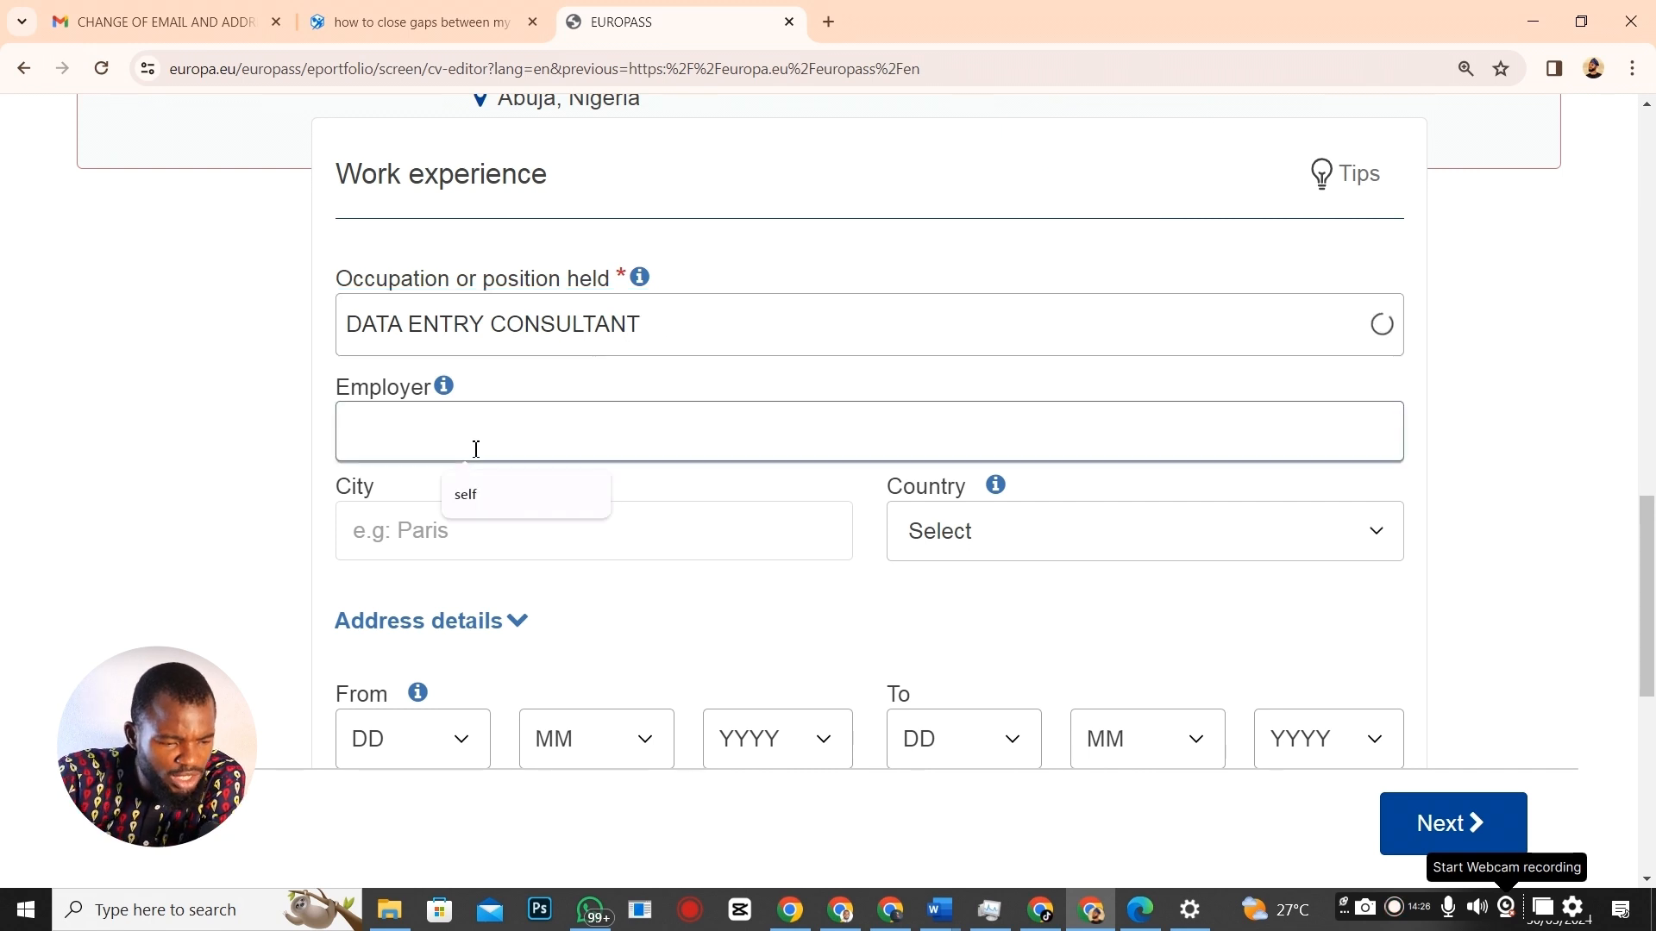
key("alt+Tab")
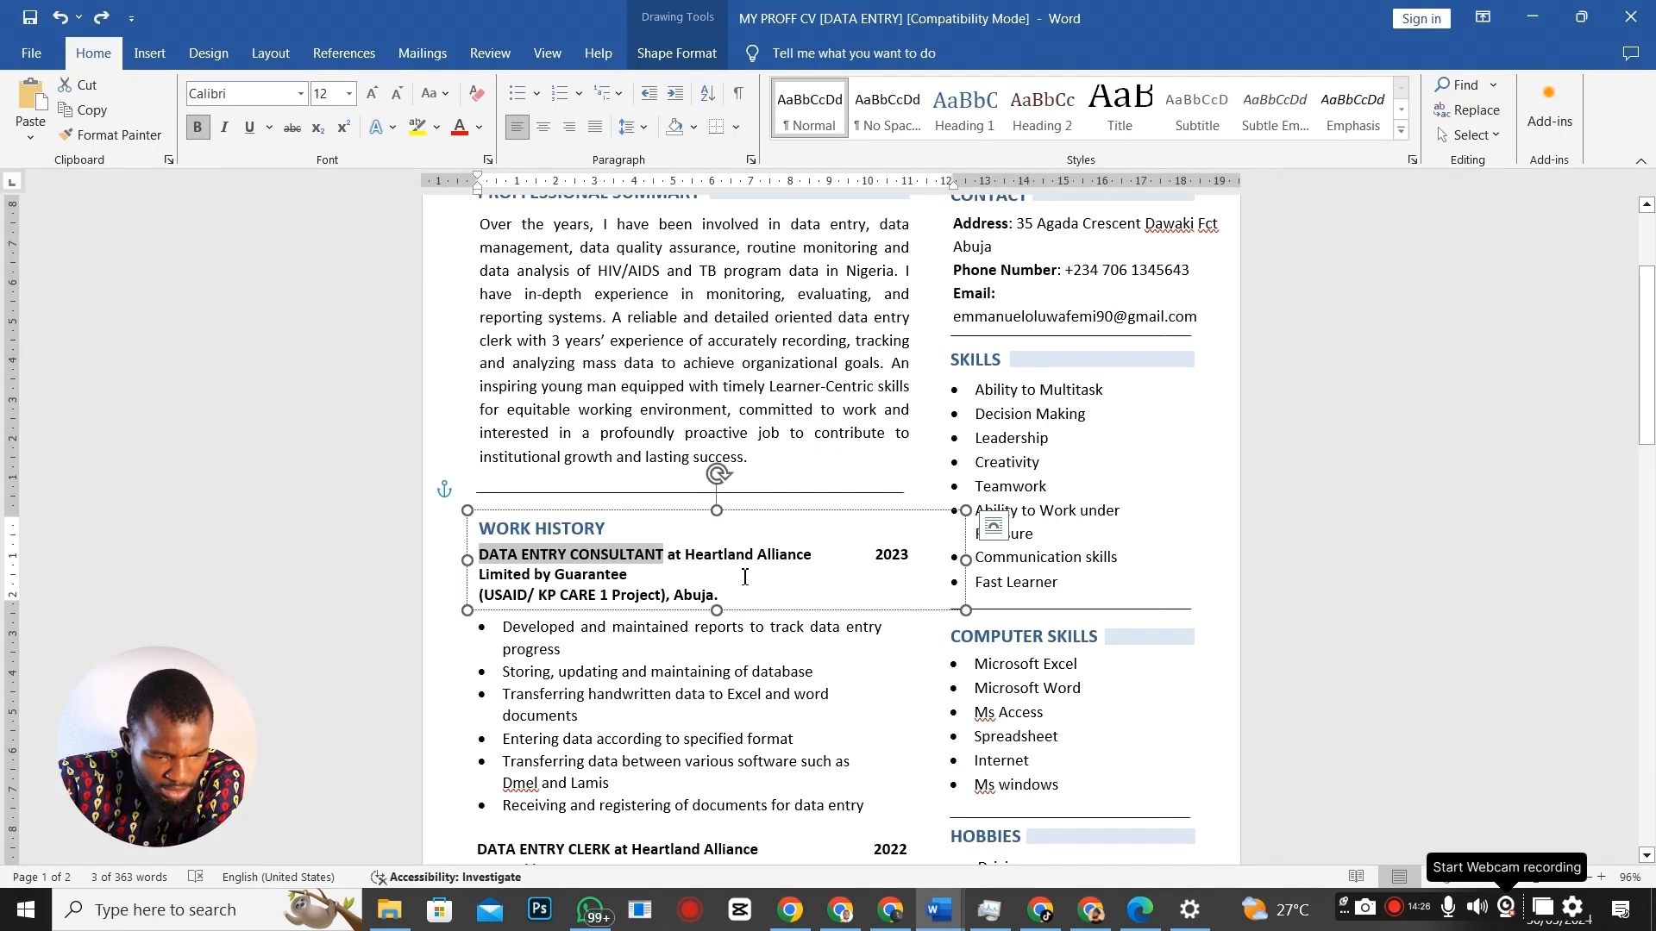
left_click(700, 567)
left_click_drag(685, 555, 811, 553)
key("ctrl+c")
key("alt+Tab")
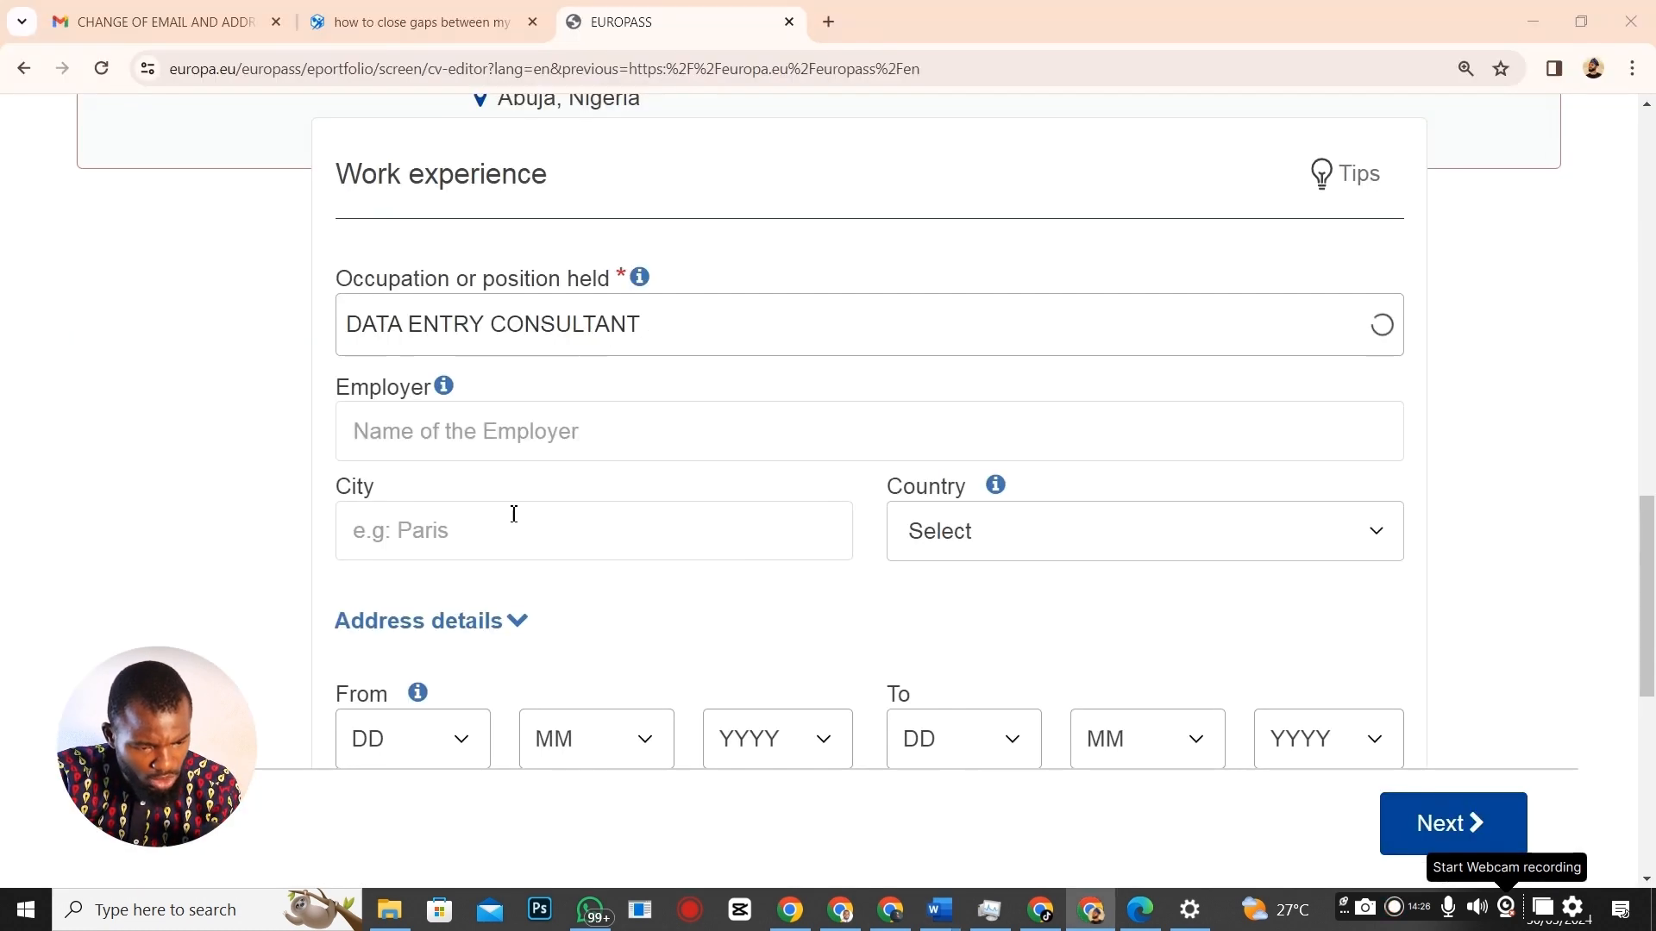
left_click(466, 455)
key("ctrl+v")
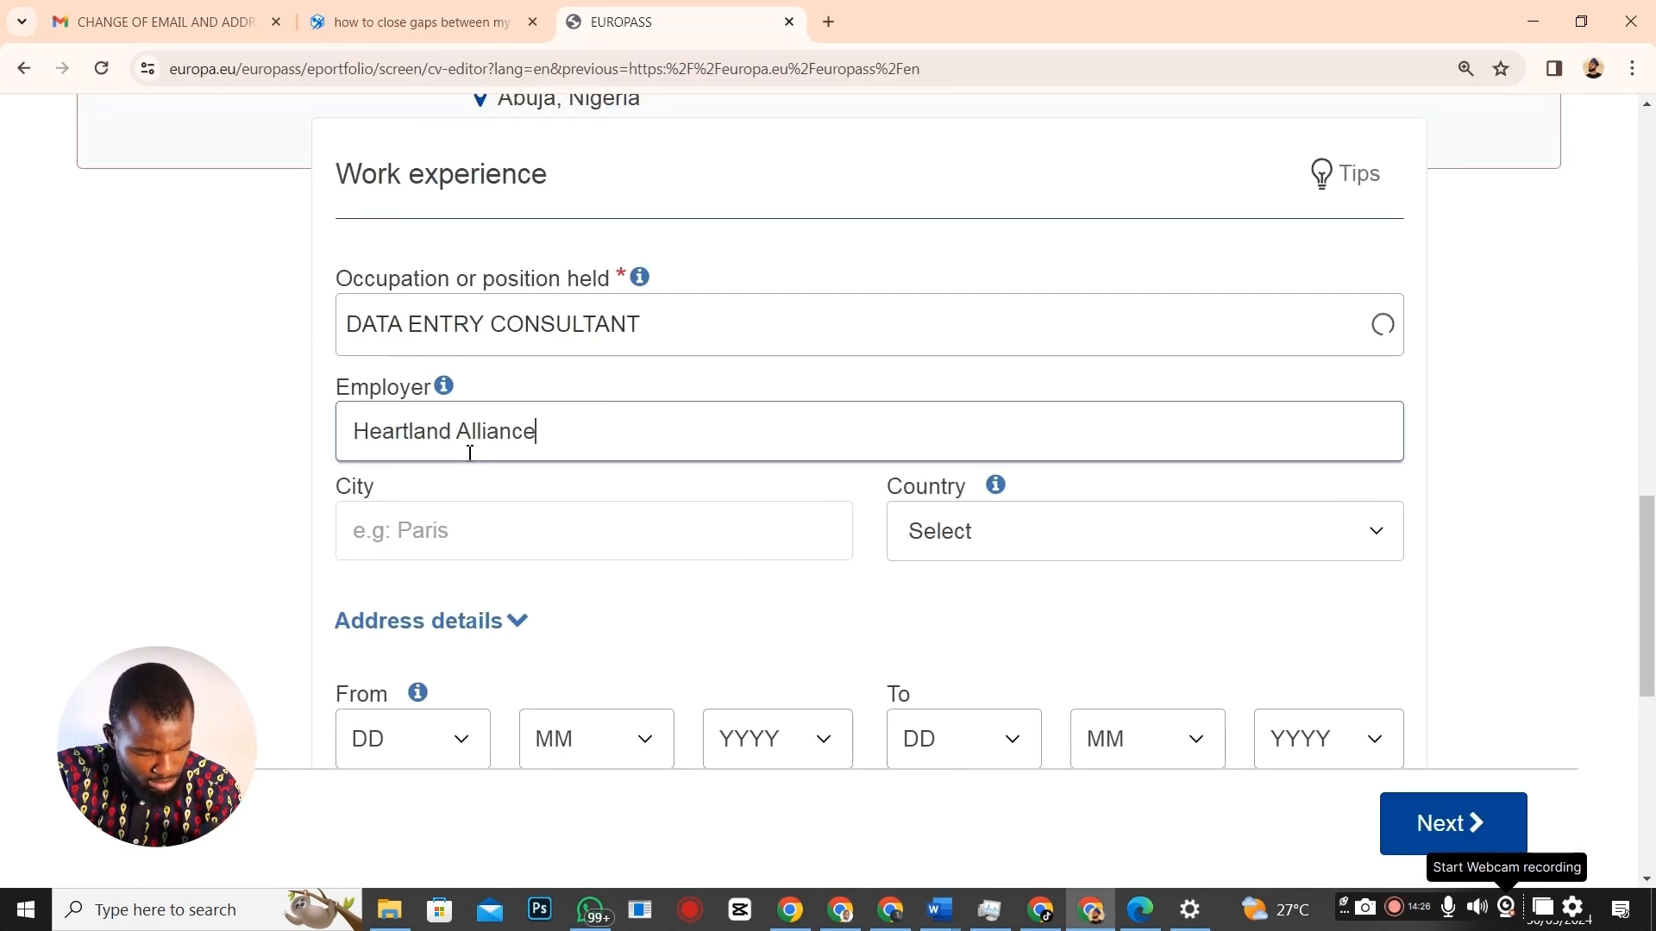
Set the job's location to Abuja, Nigeria.
left_click(494, 539)
type("Abuja")
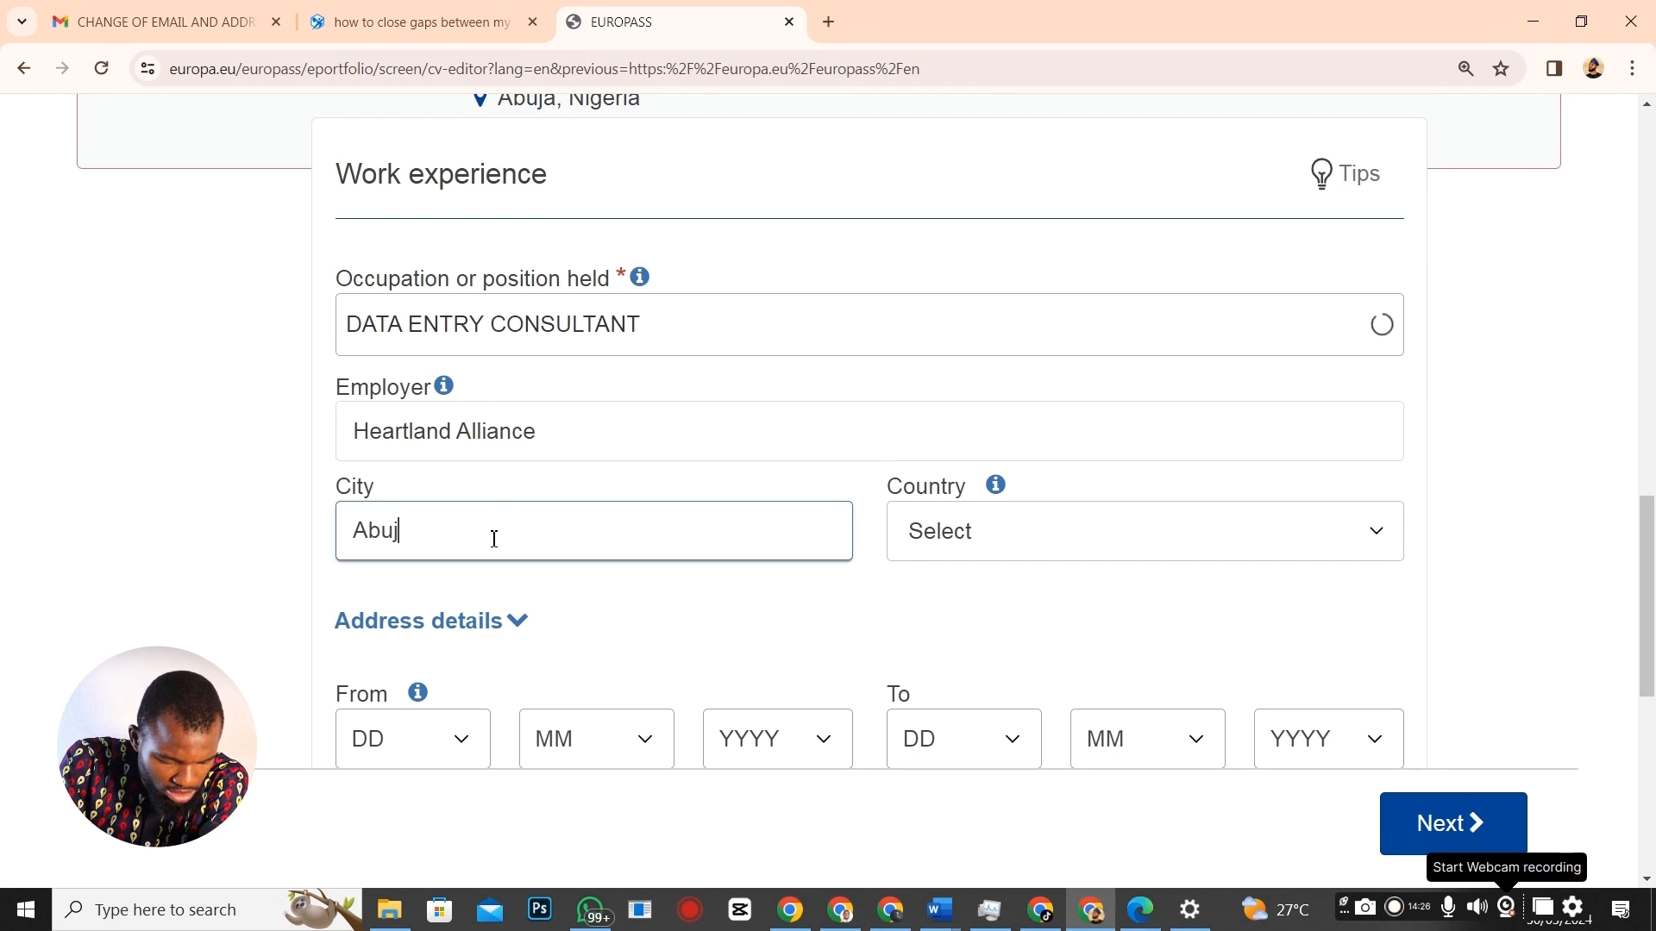
left_click(984, 557)
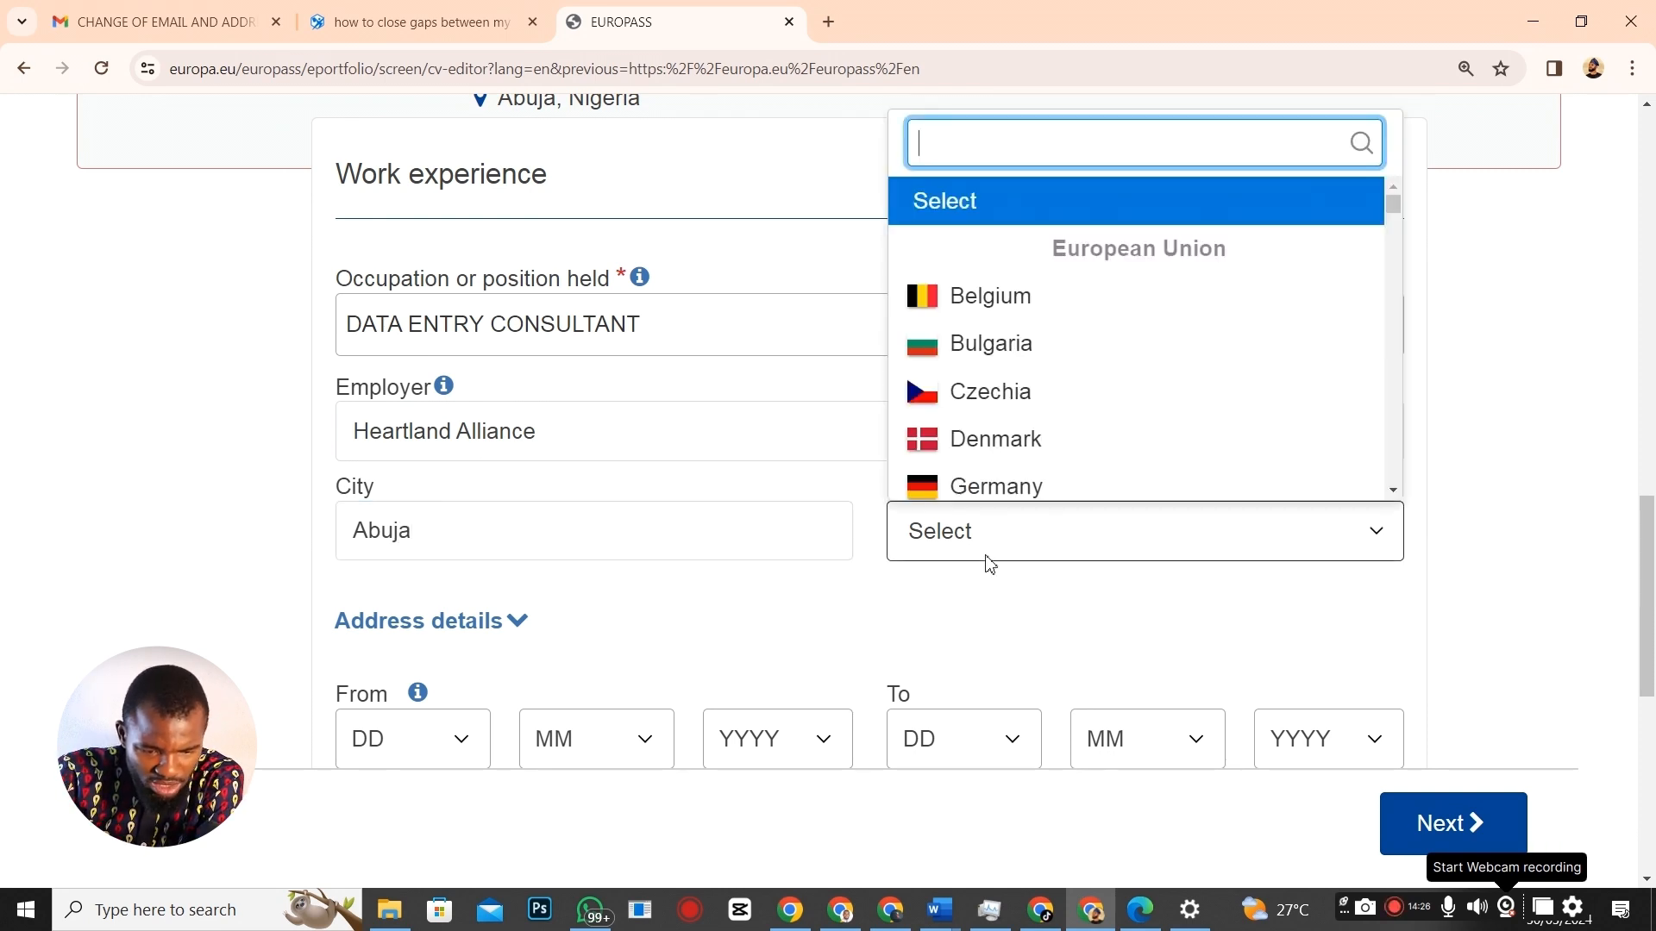
type("nige")
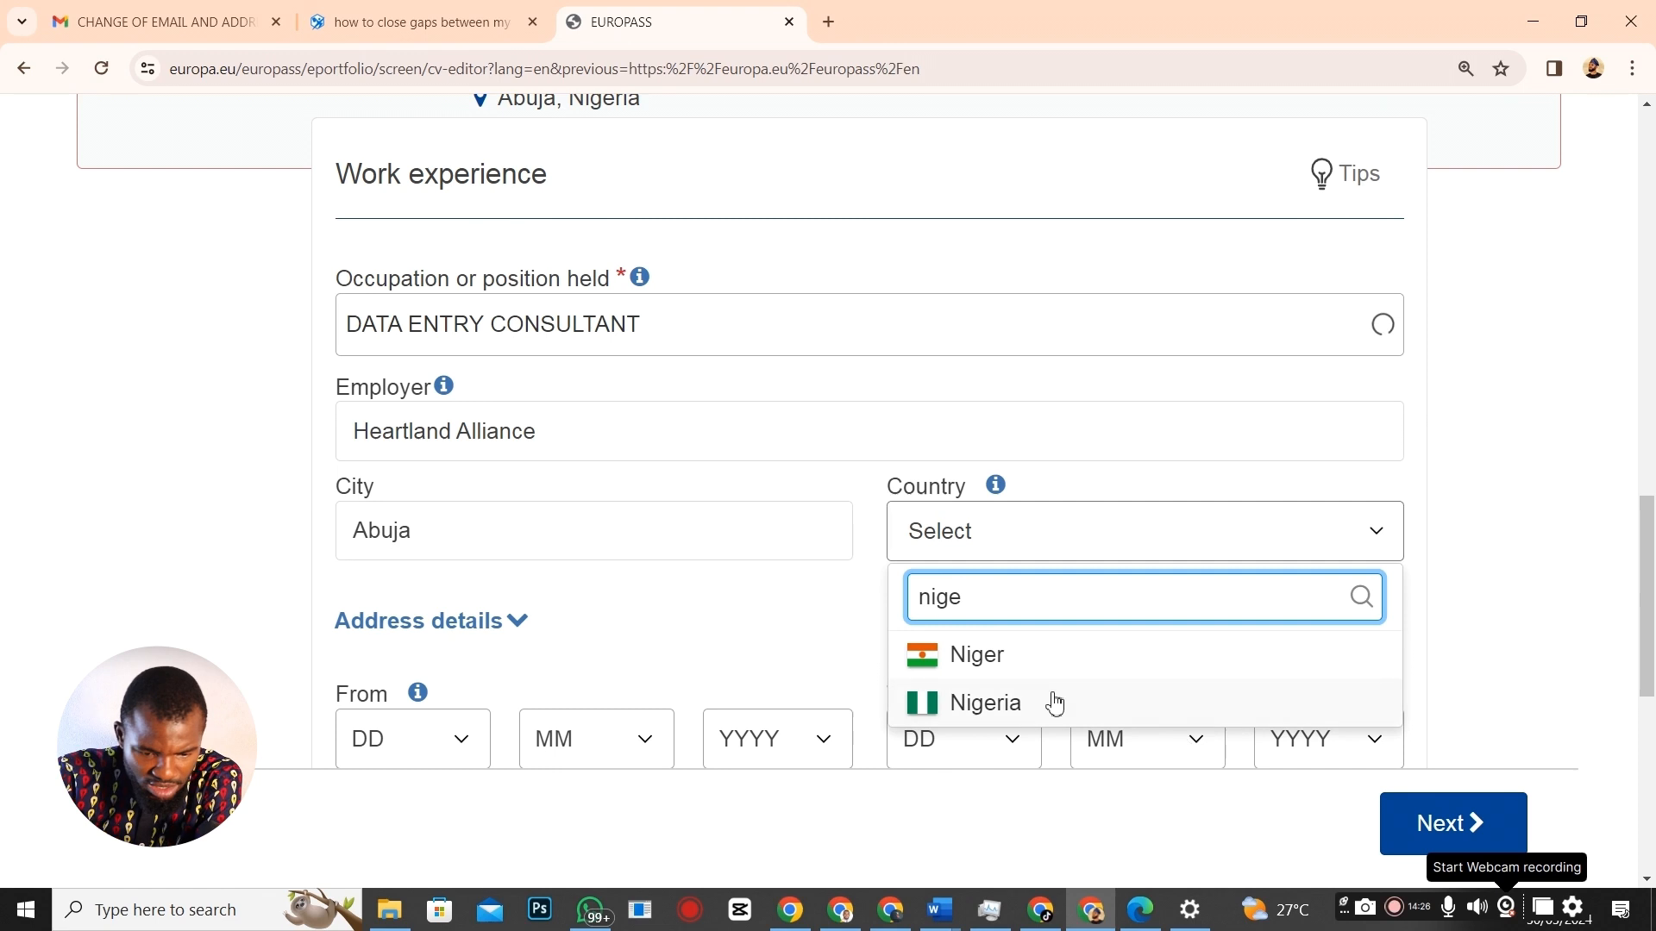
left_click(1049, 699)
scroll(465, 602, "down", 3)
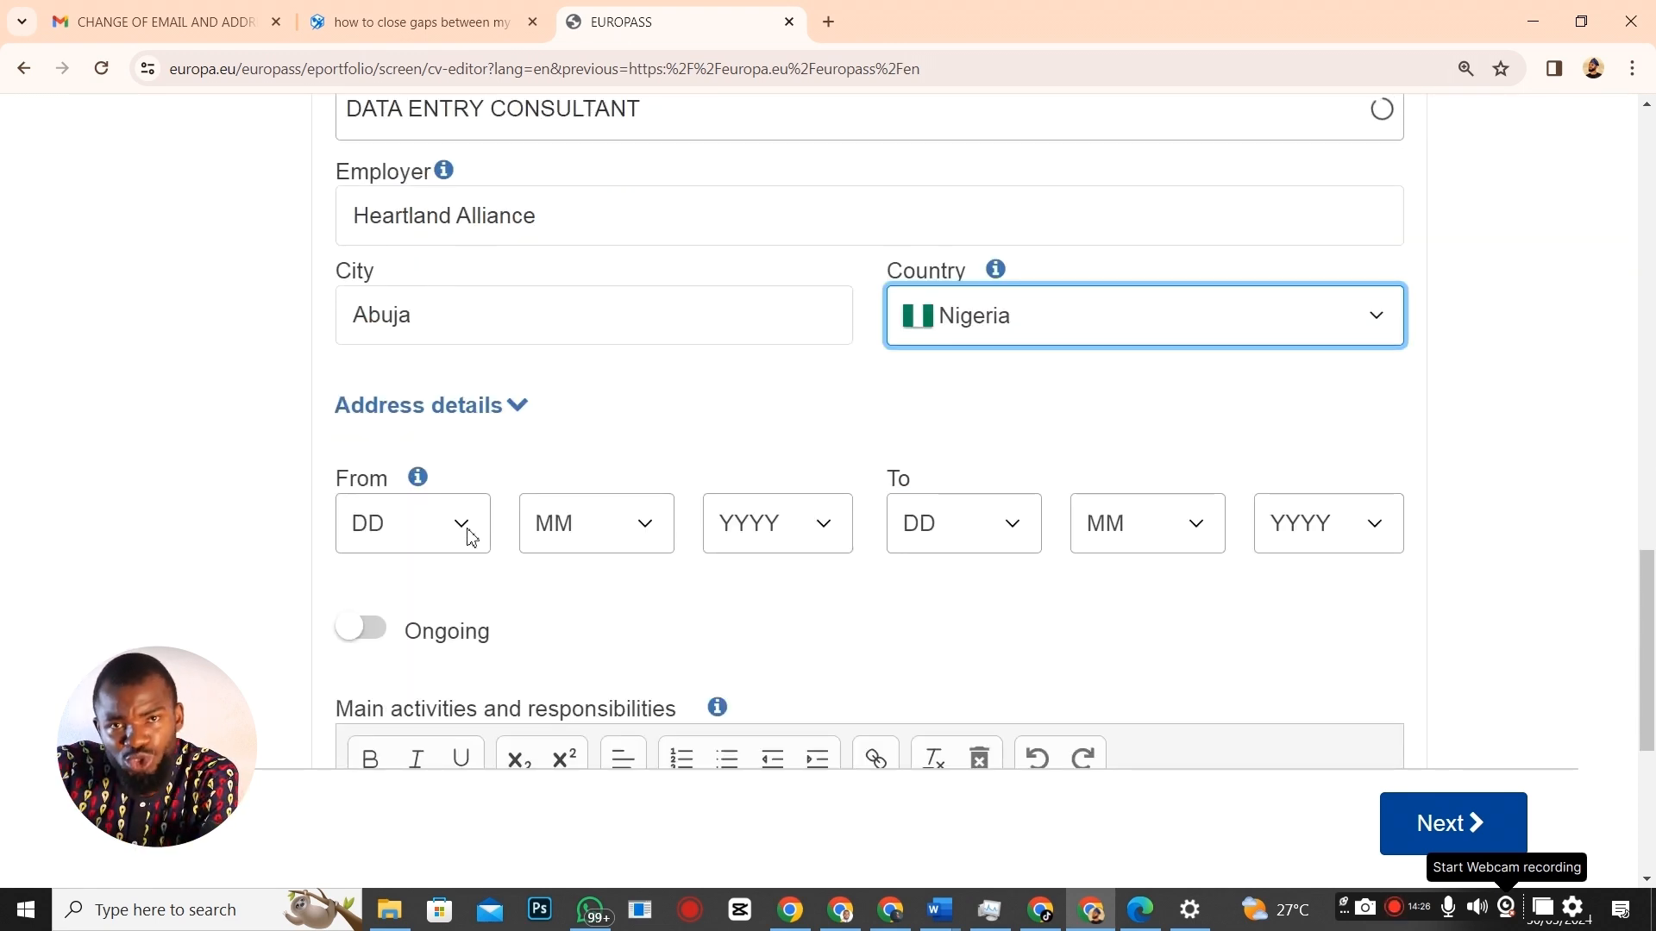
Set the start year to 2019 and mark the job as ongoing.
left_click(822, 526)
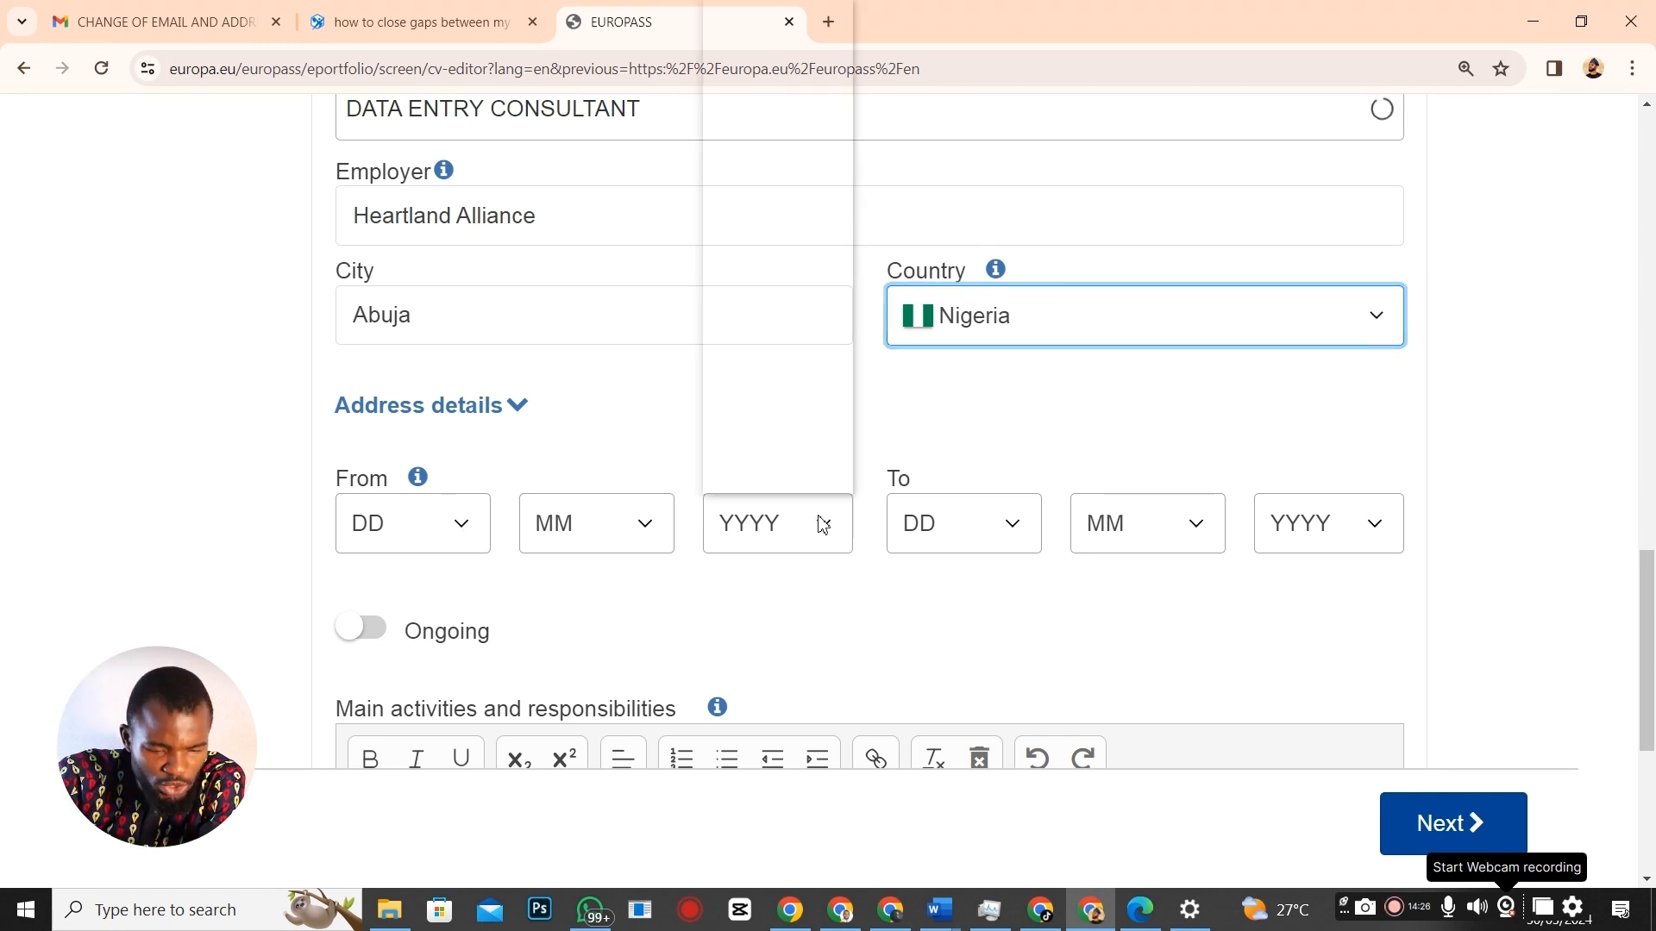
left_click(782, 214)
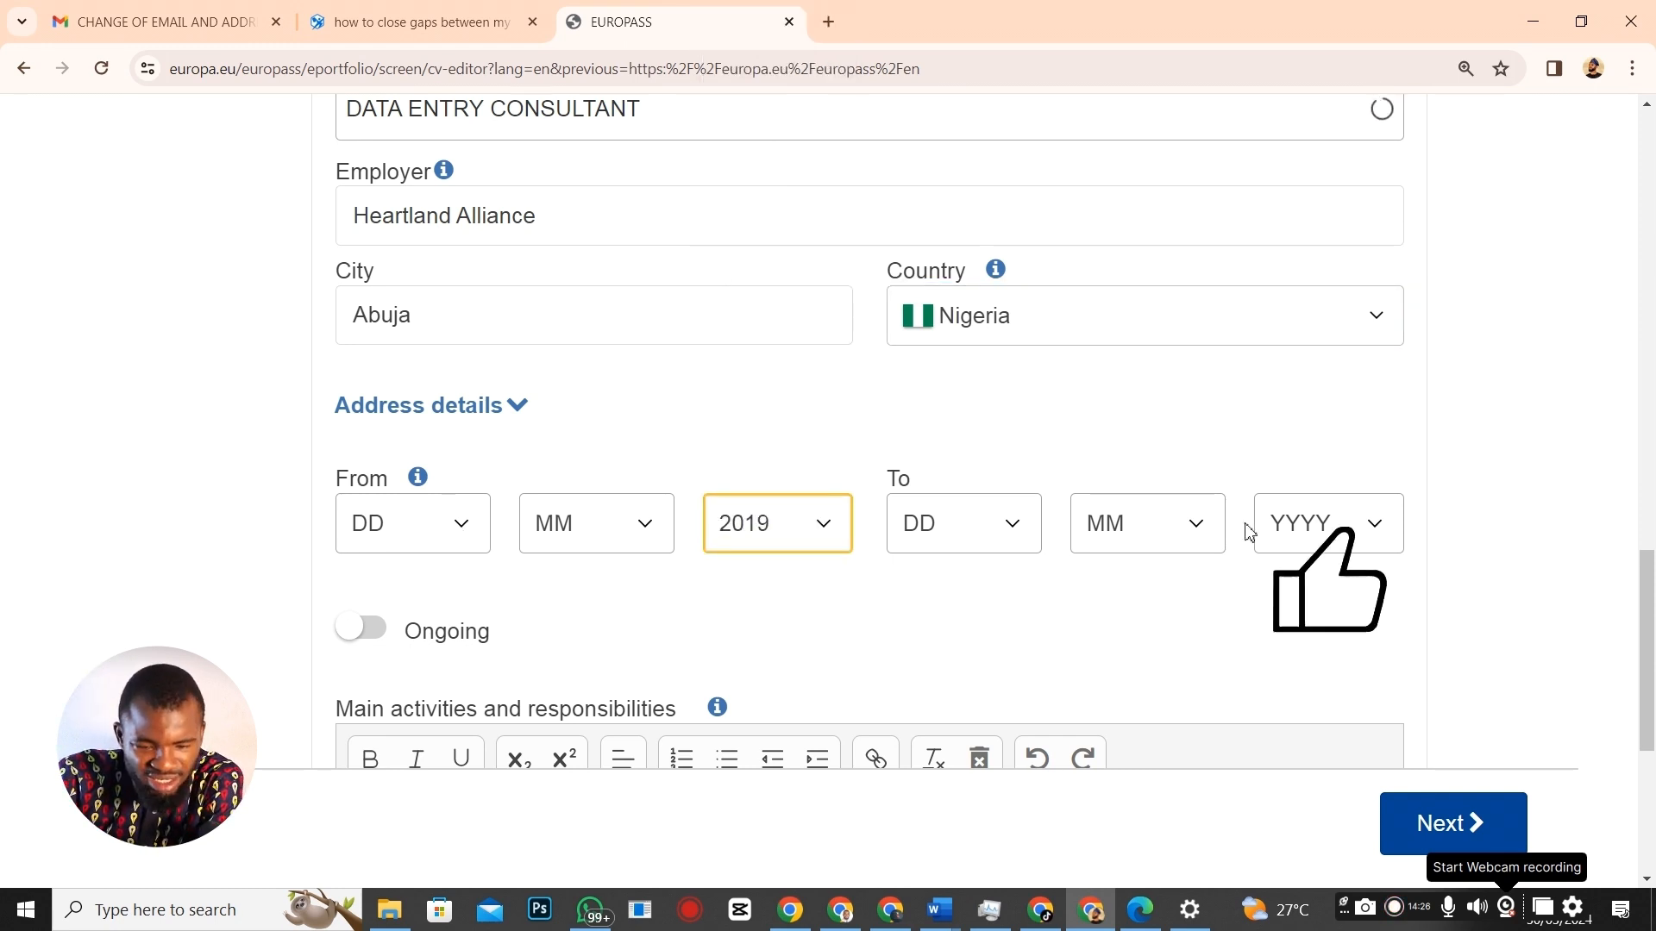
scroll(1375, 531, "down", 1)
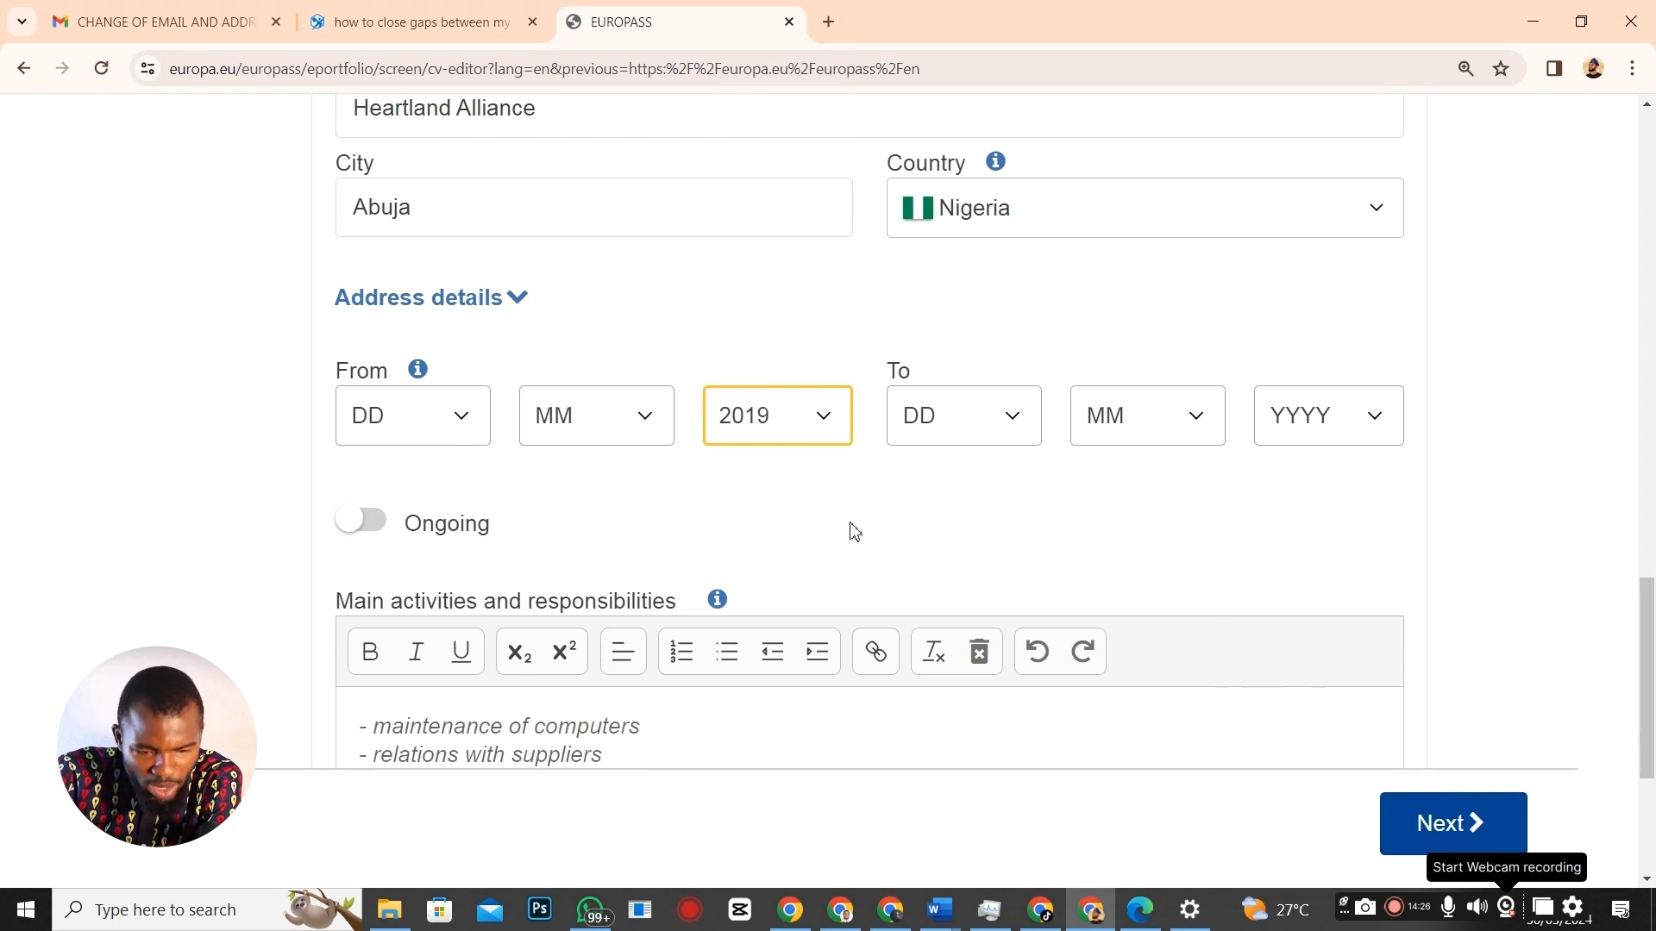
key("ctrl+minus")
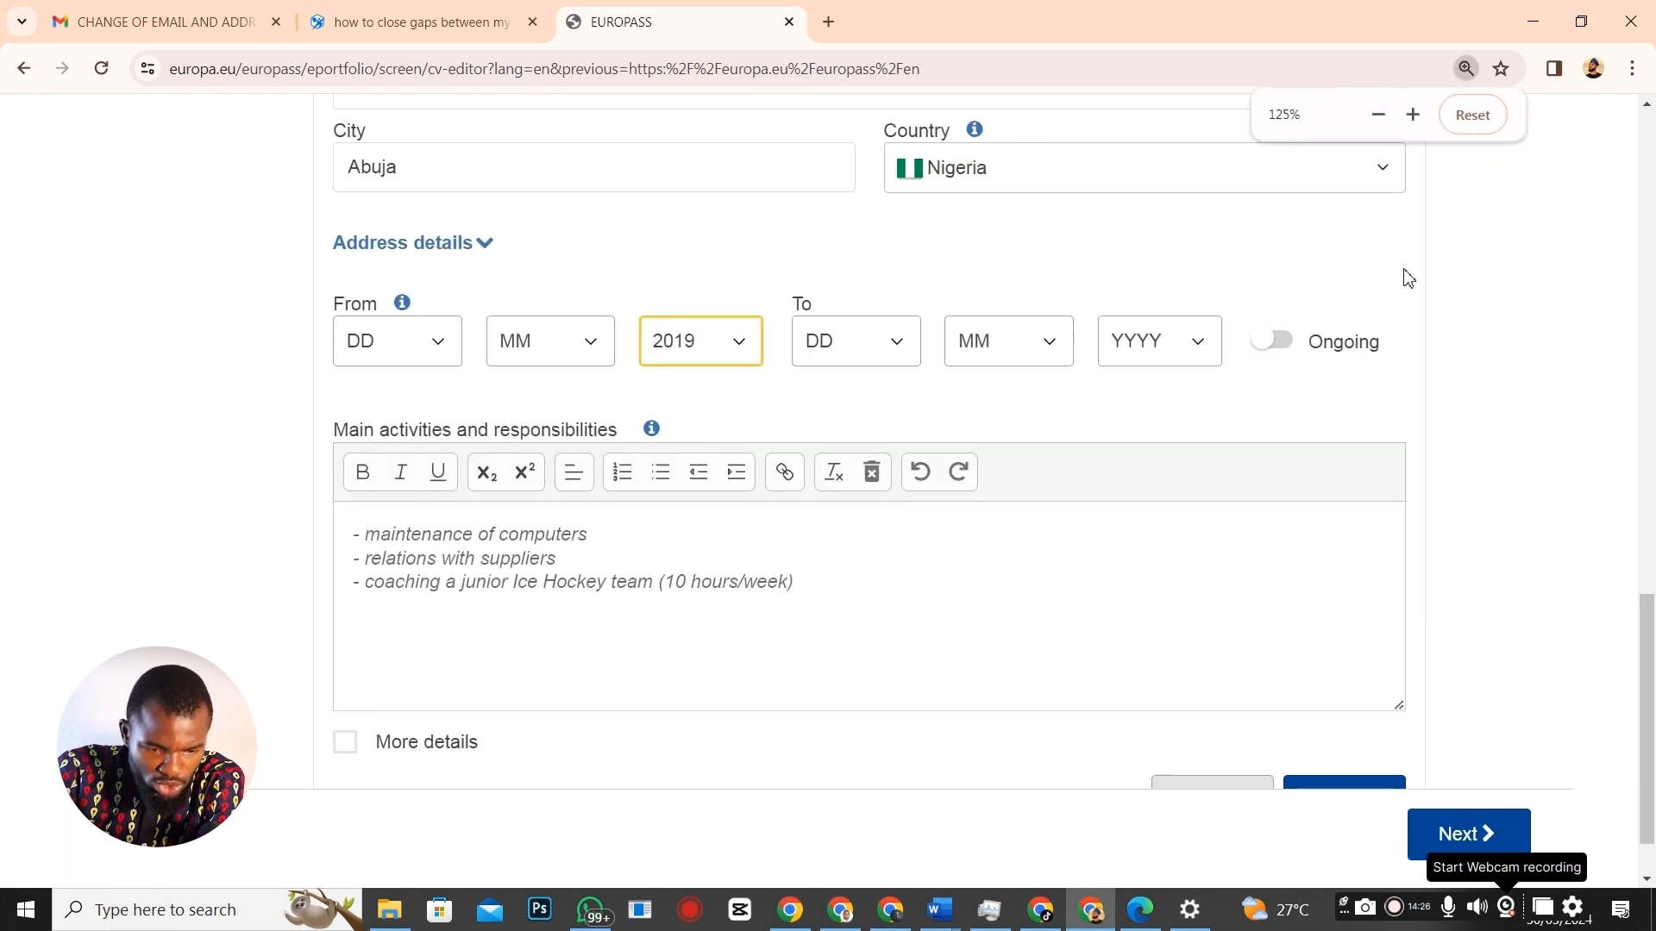
left_click(1272, 339)
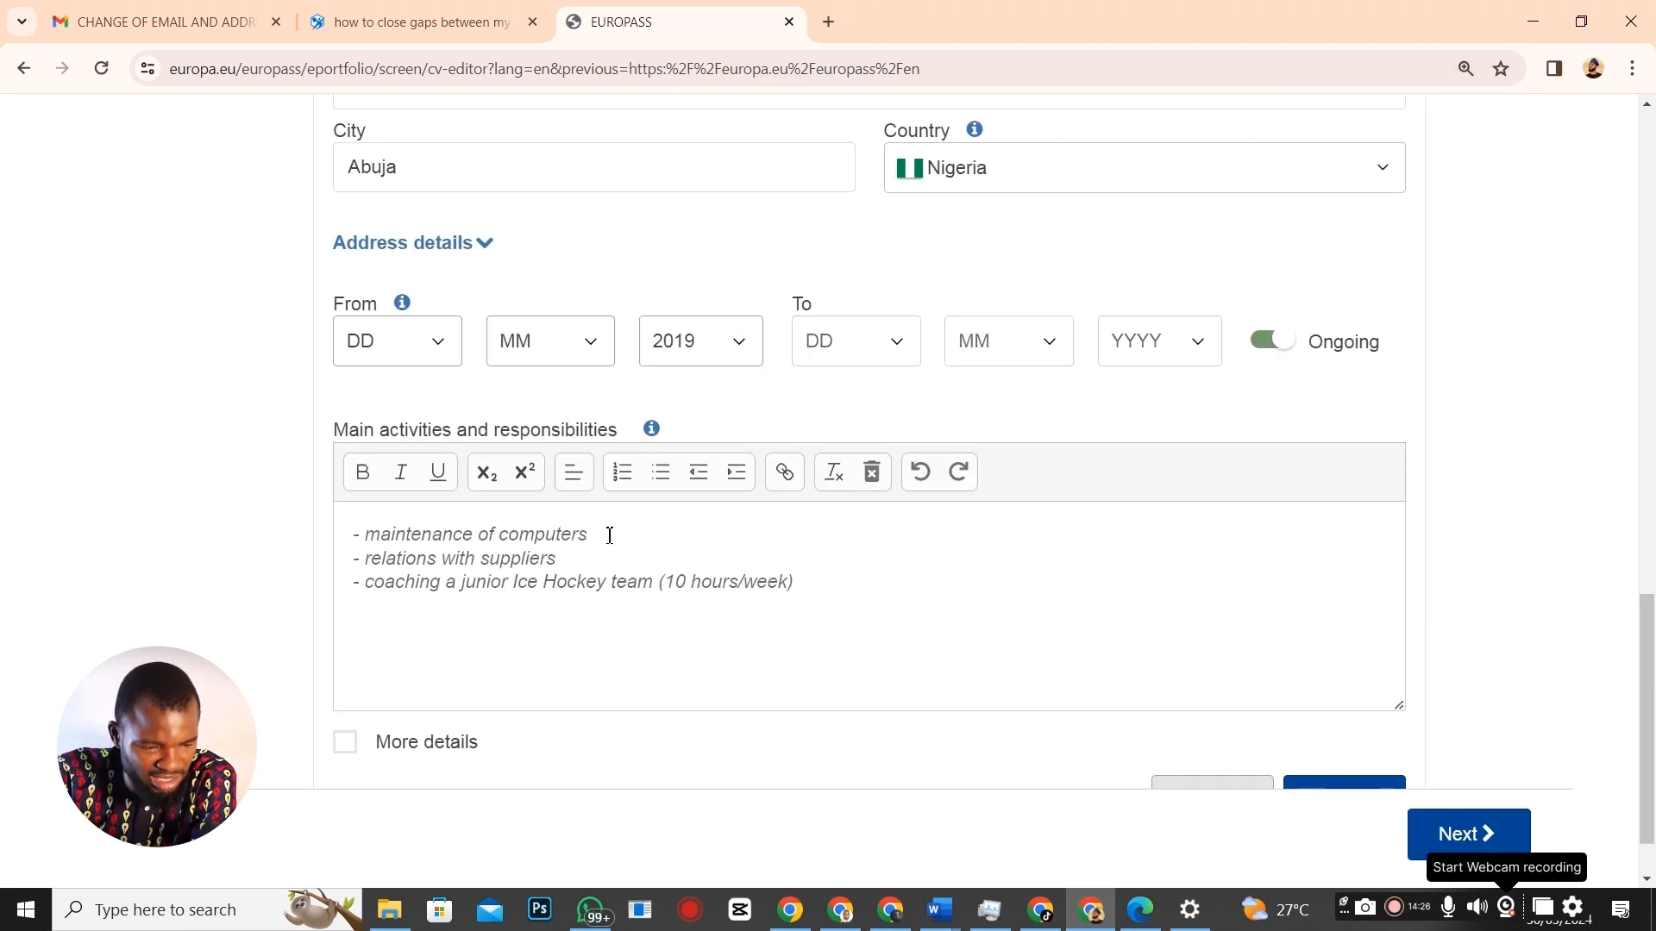
Delete the sample activity lines from the Main activities box.
scroll(483, 492, "down", 1)
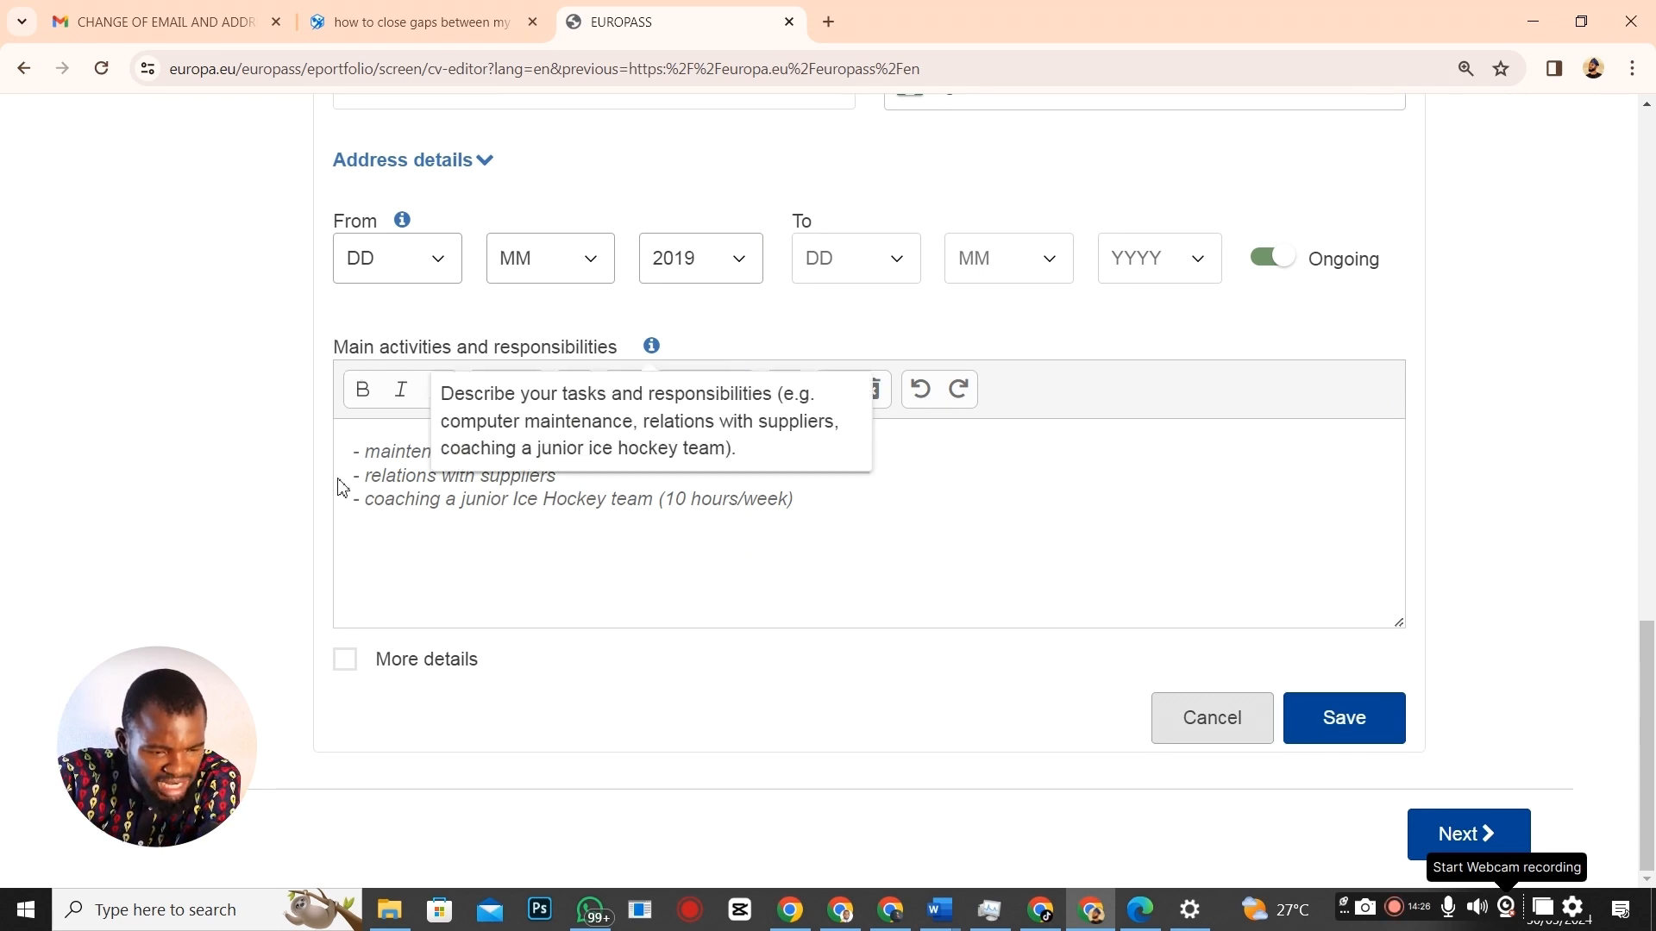
left_click_drag(356, 450, 883, 538)
key("BackSpace")
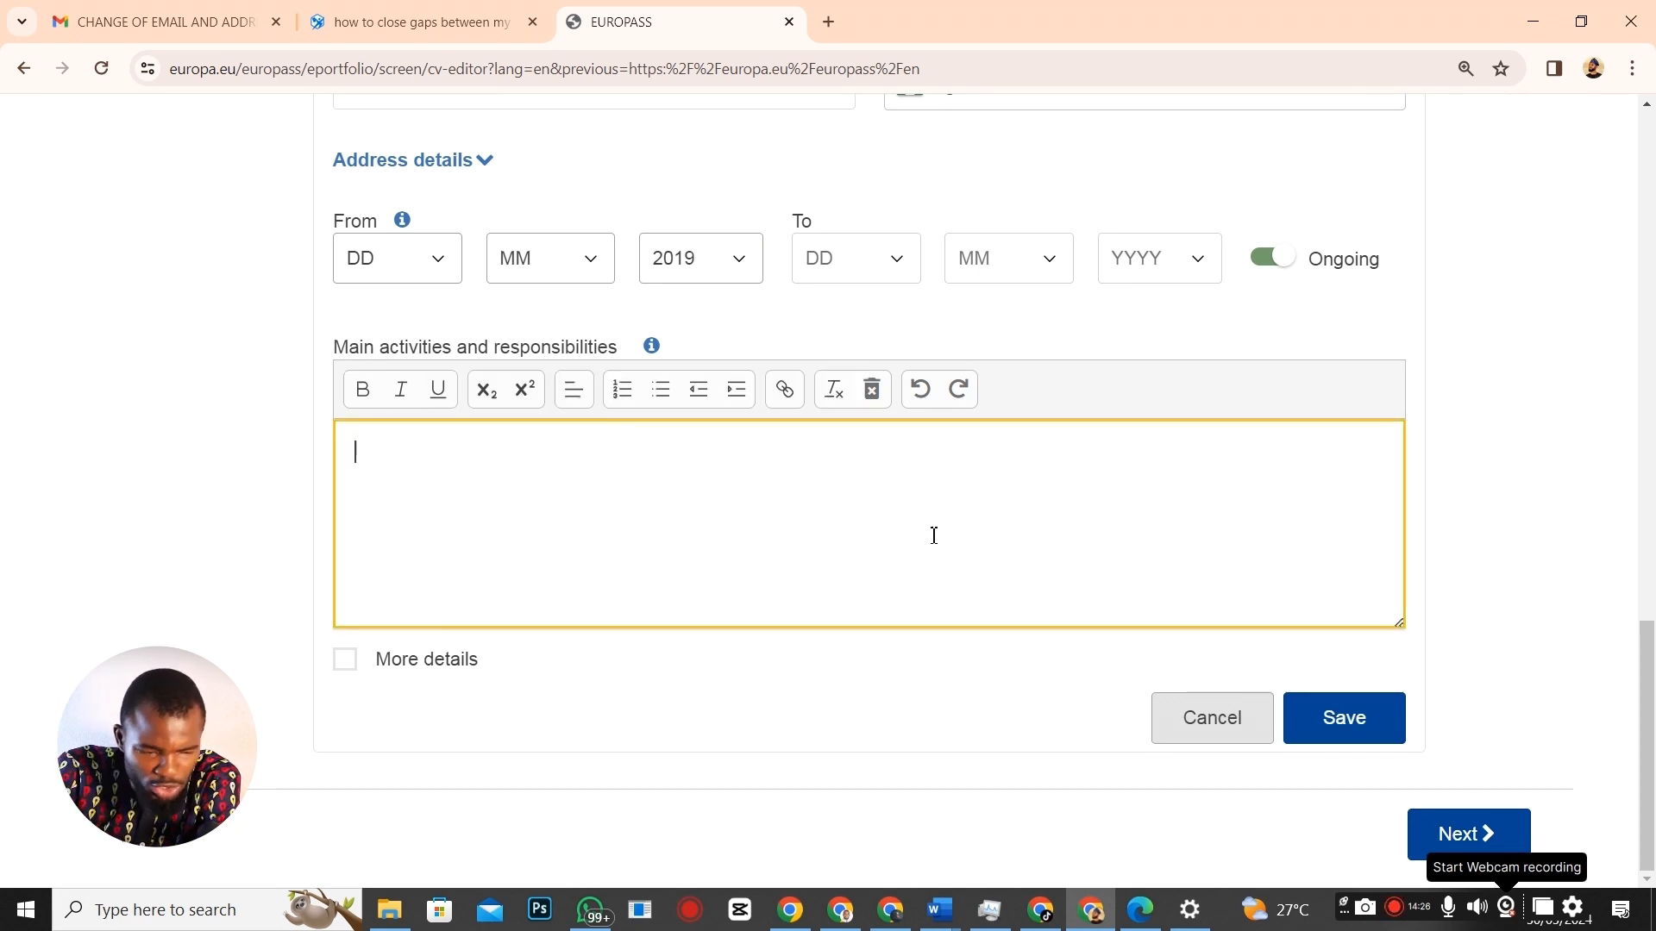
key("alt+Tab")
Replace the placeholder activities with the six data-entry duties from Word, trim leading spaces, and save.
scroll(921, 776, "down", 2)
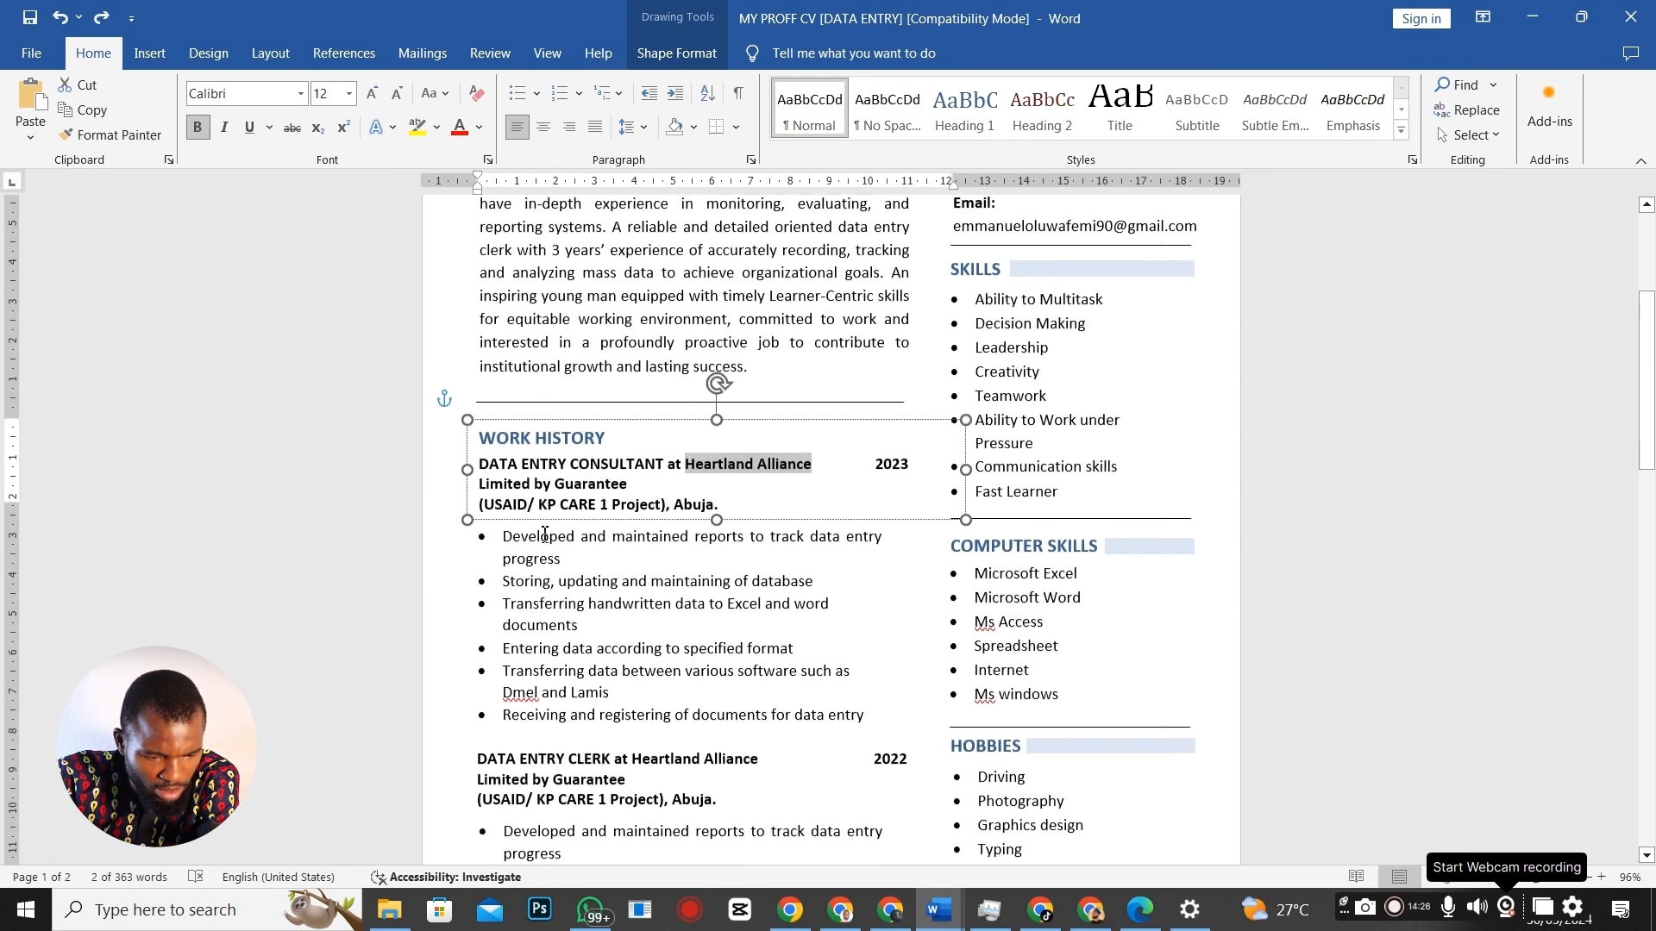
left_click(511, 523)
left_click_drag(511, 522, 864, 709)
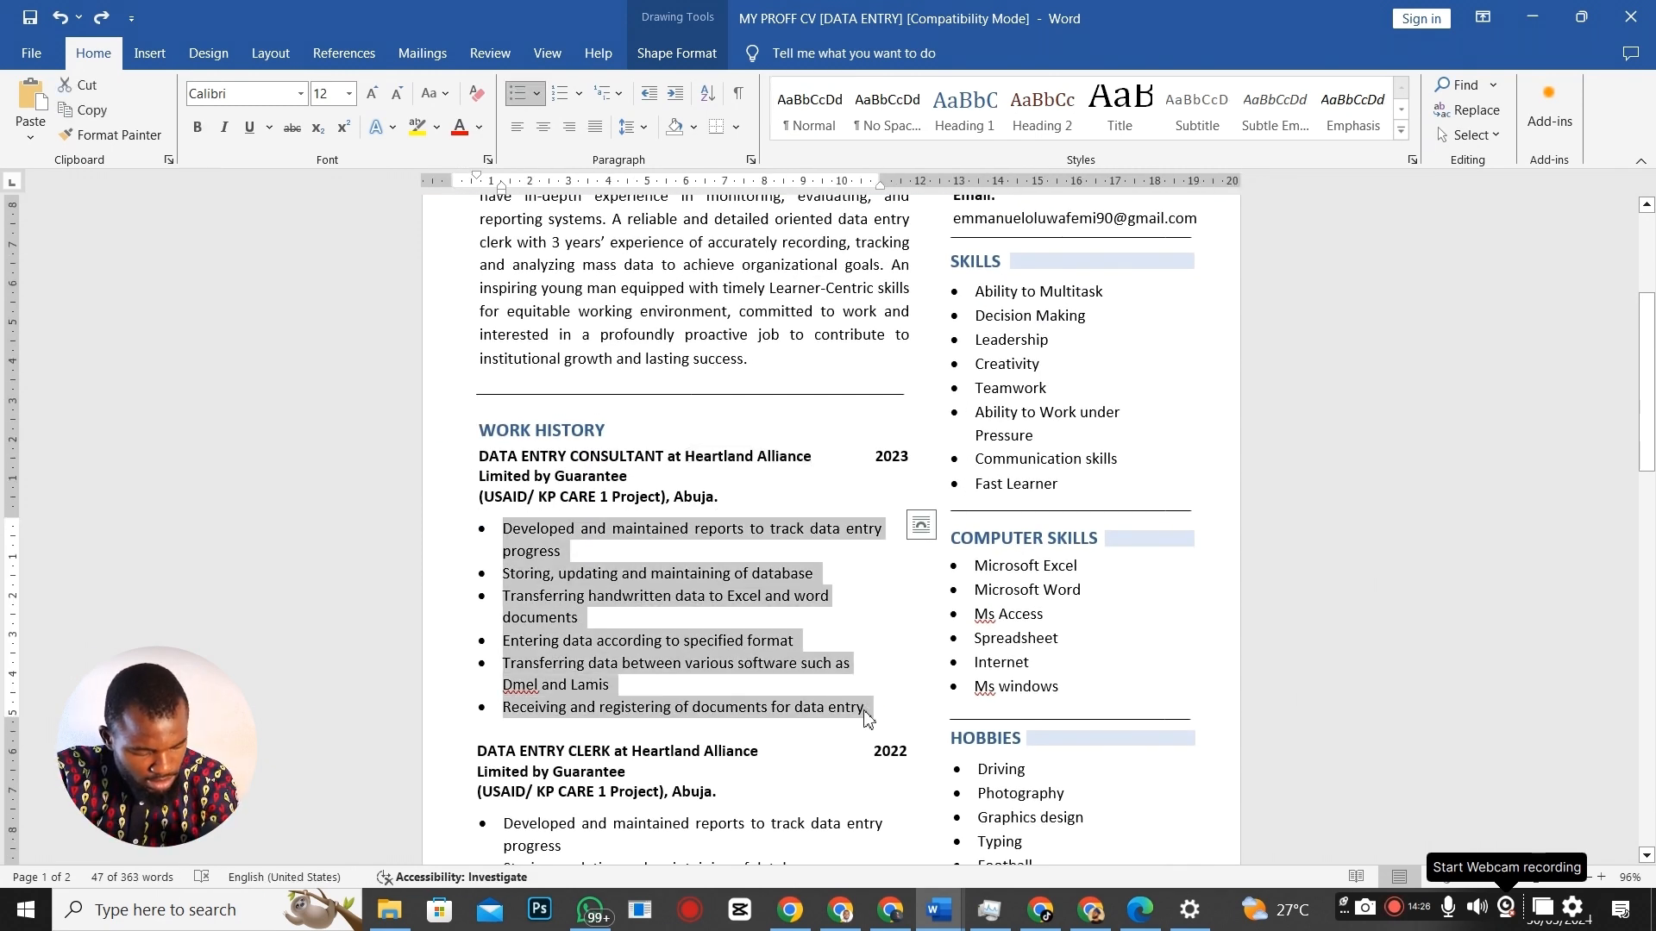
key("alt+Tab")
left_click_drag(352, 452, 979, 549)
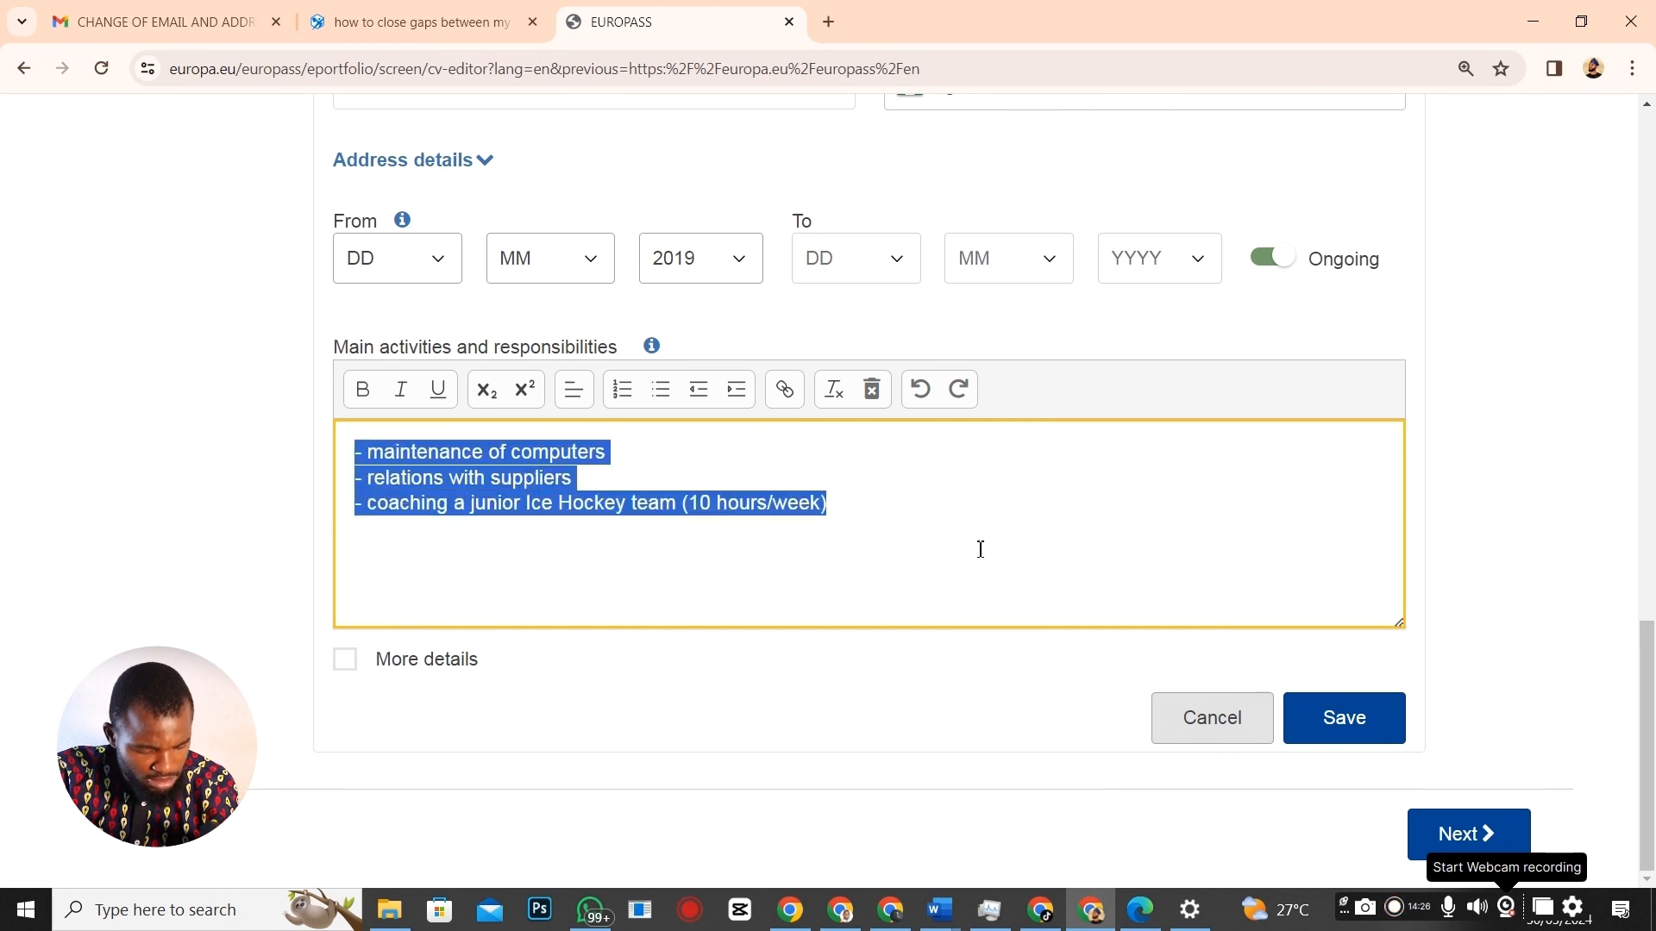
key("ctrl+v")
left_click(397, 452)
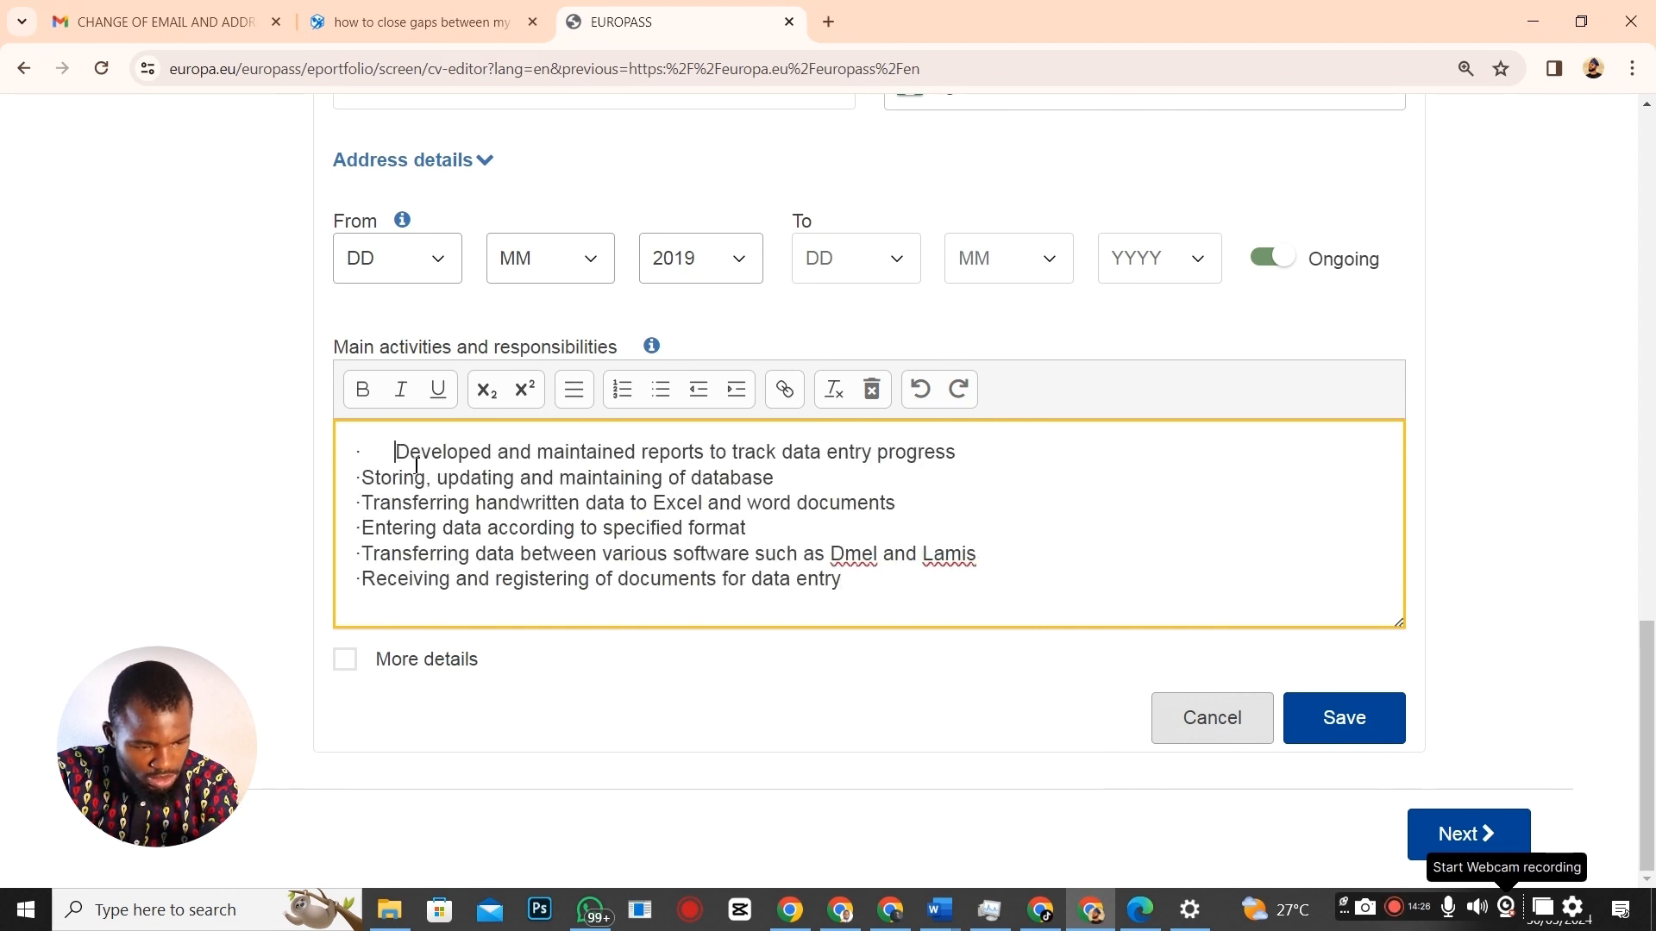
key("BackSpace")
key("BackSpace")
key("BackSpace")
key("BackSpace")
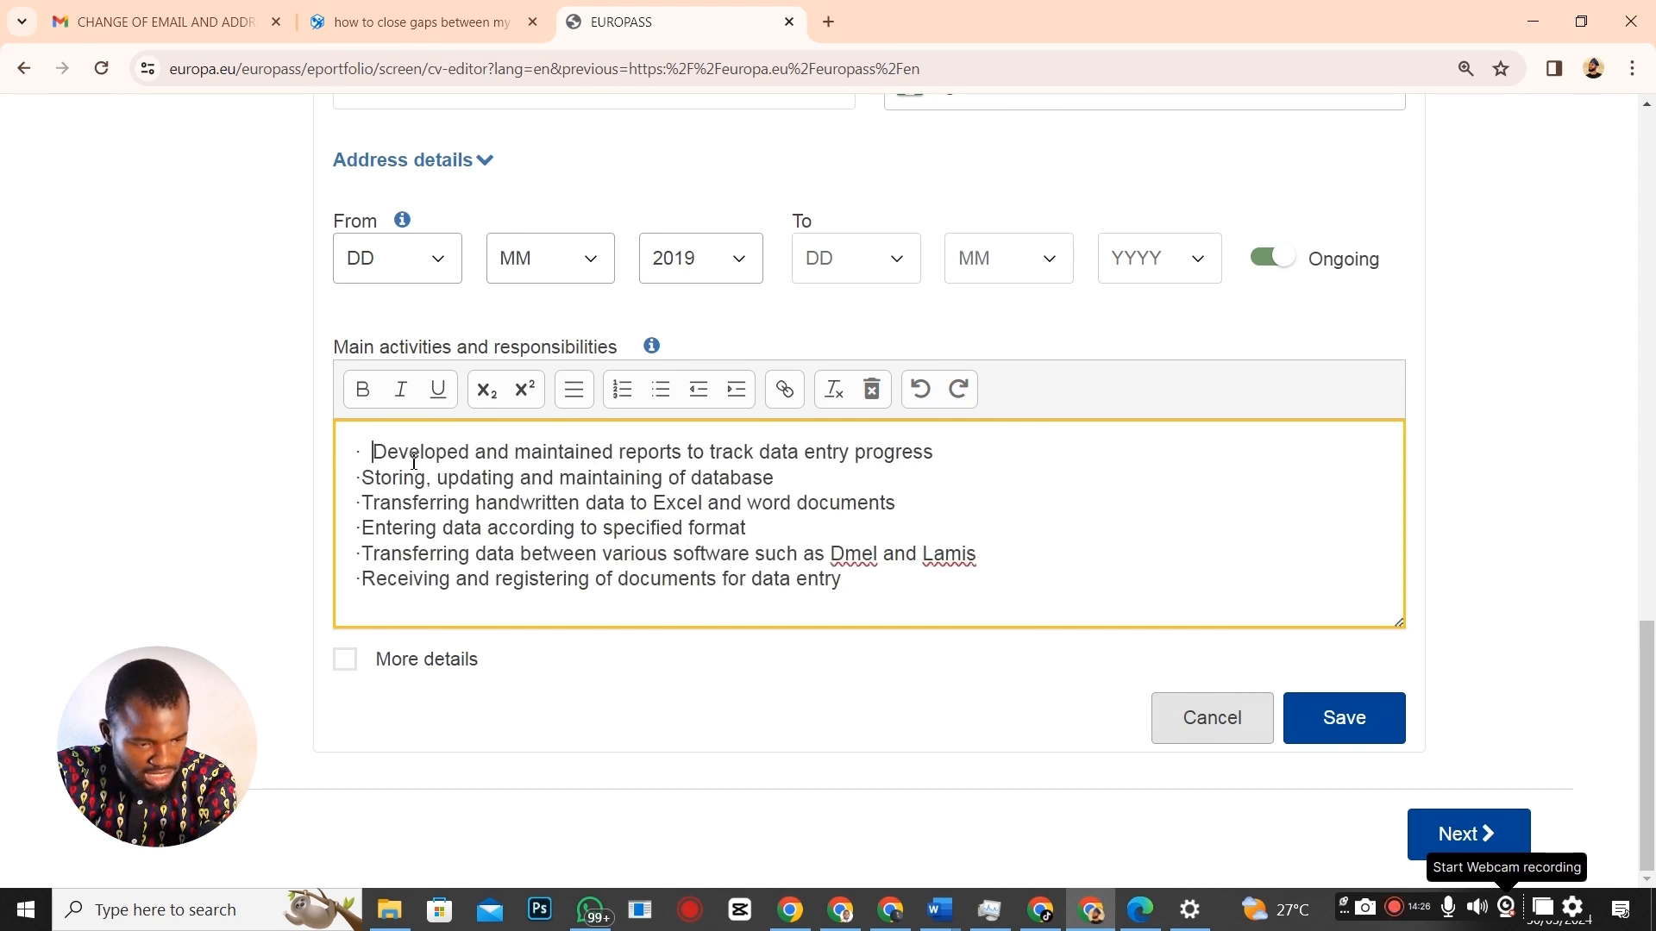
key("BackSpace")
key("BackSpace")
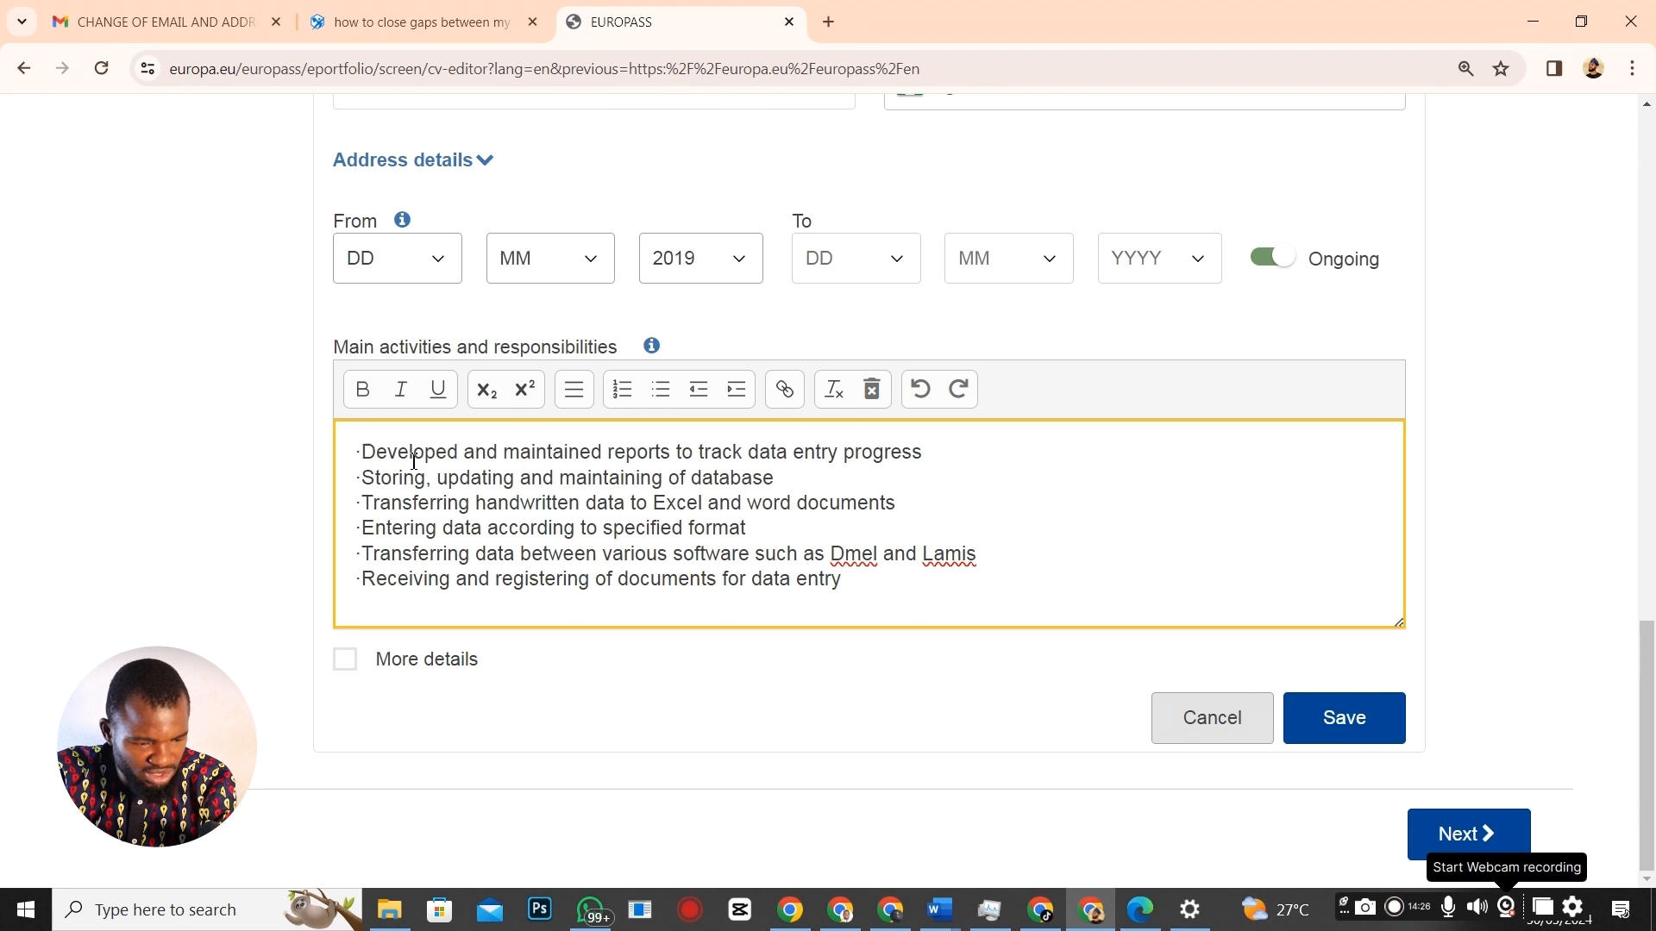
left_click(1334, 716)
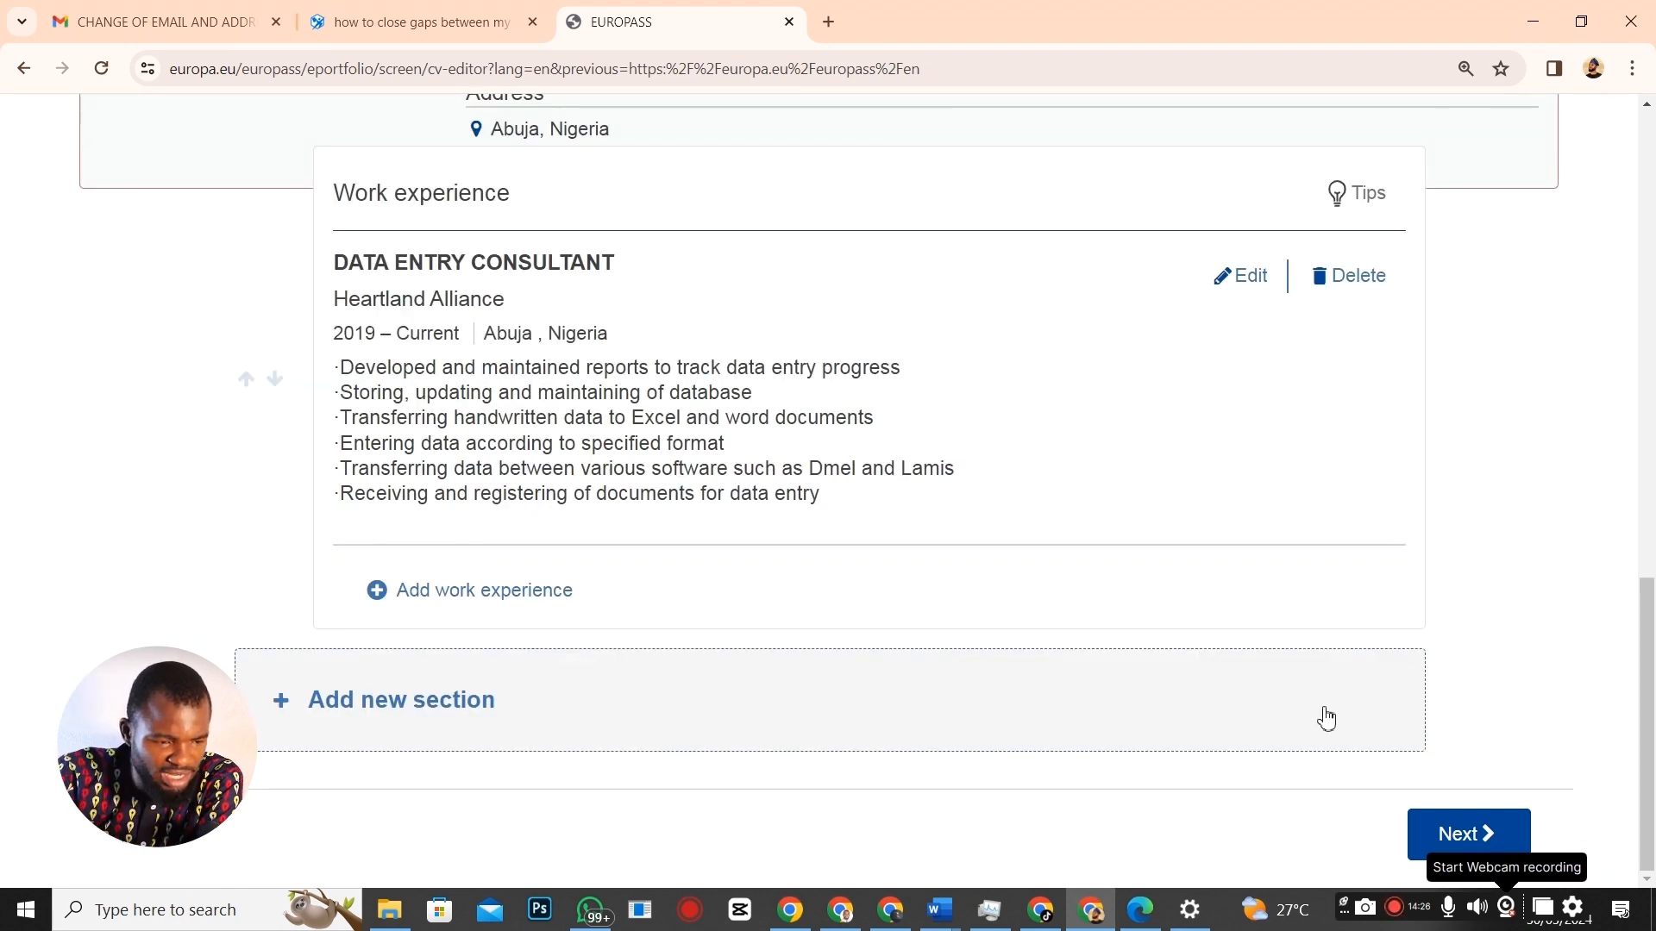
Start a new work experience entry with occupation DATA ENTRY CLERK copied from the Word CV.
left_click(415, 703)
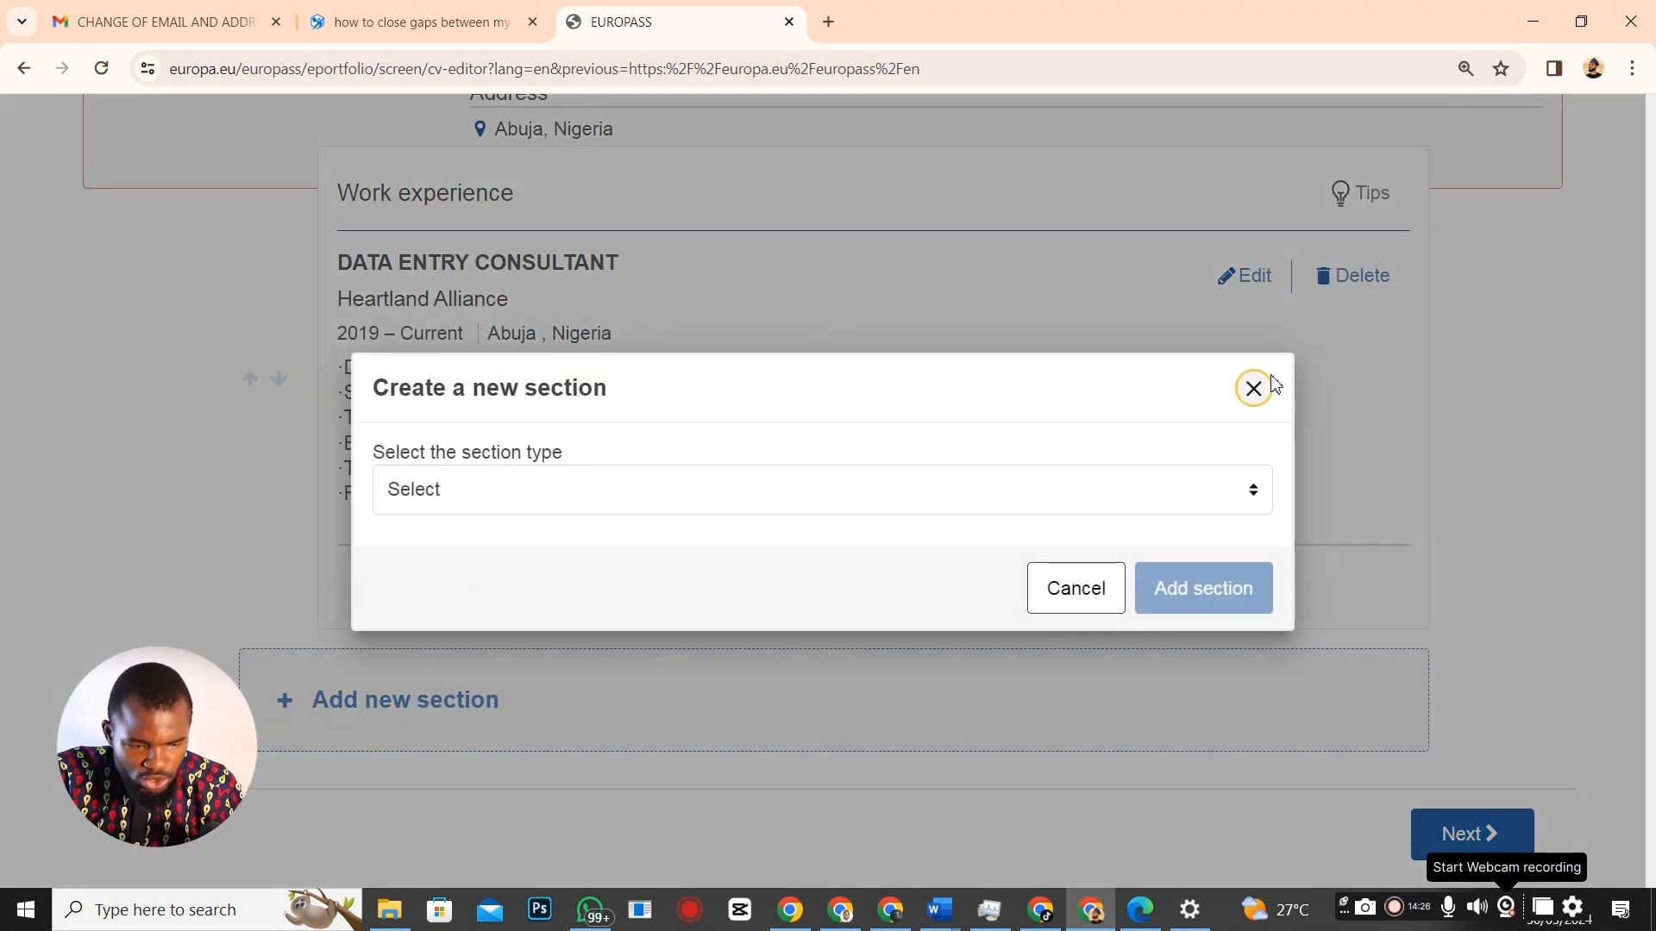
left_click(1256, 398)
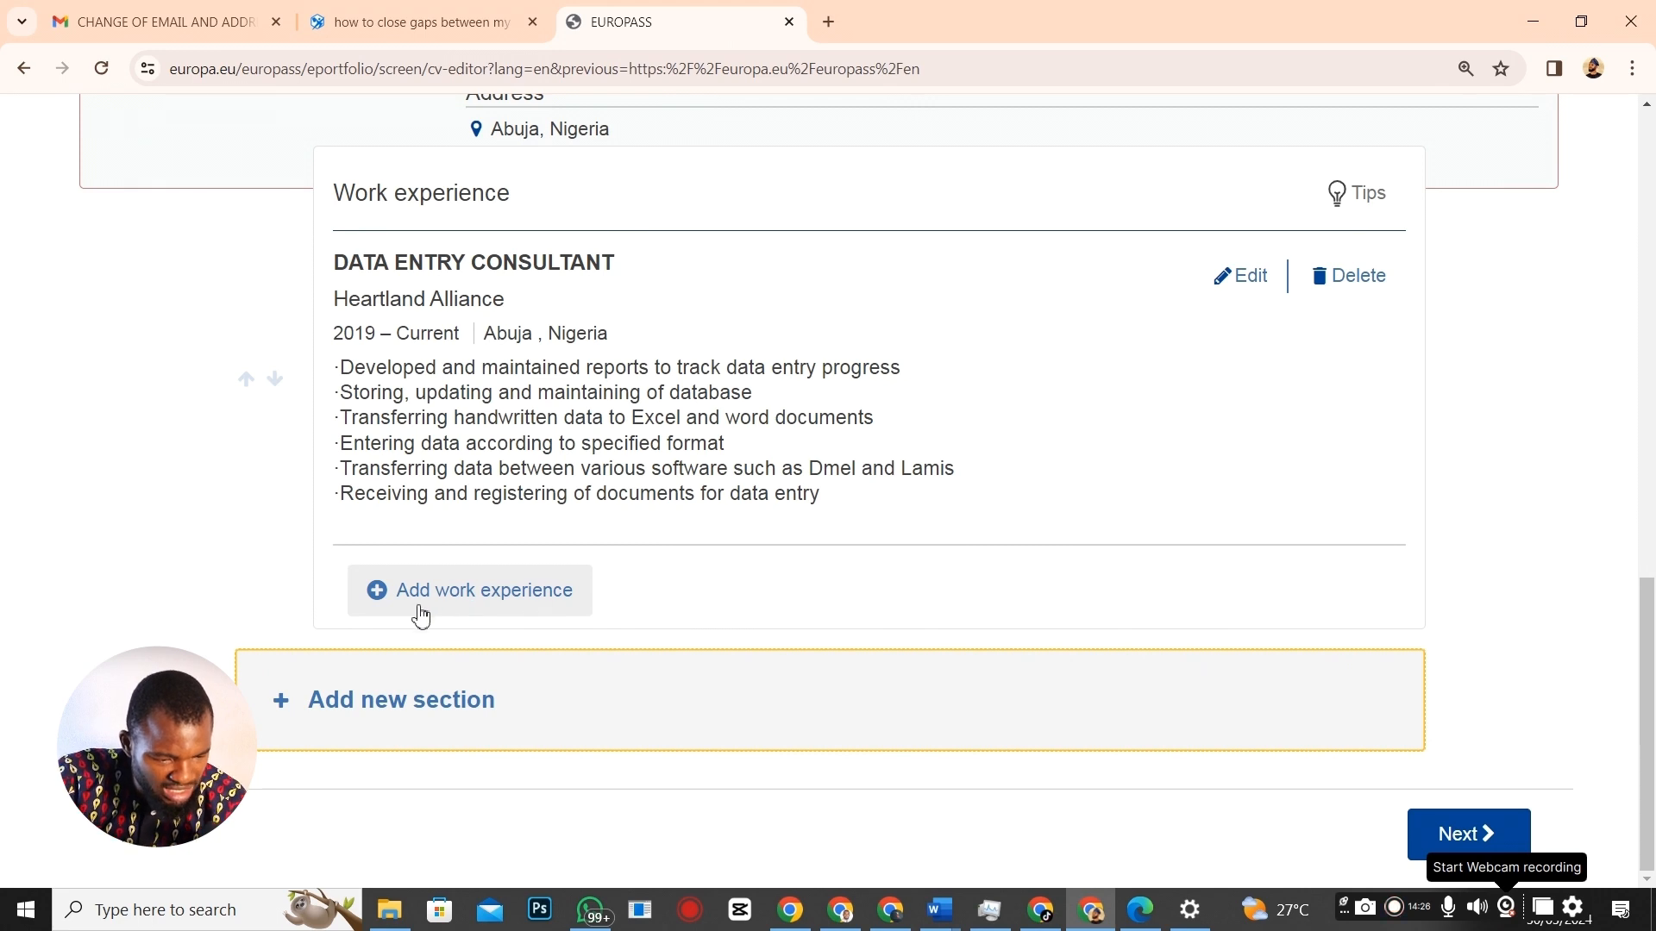
left_click(472, 601)
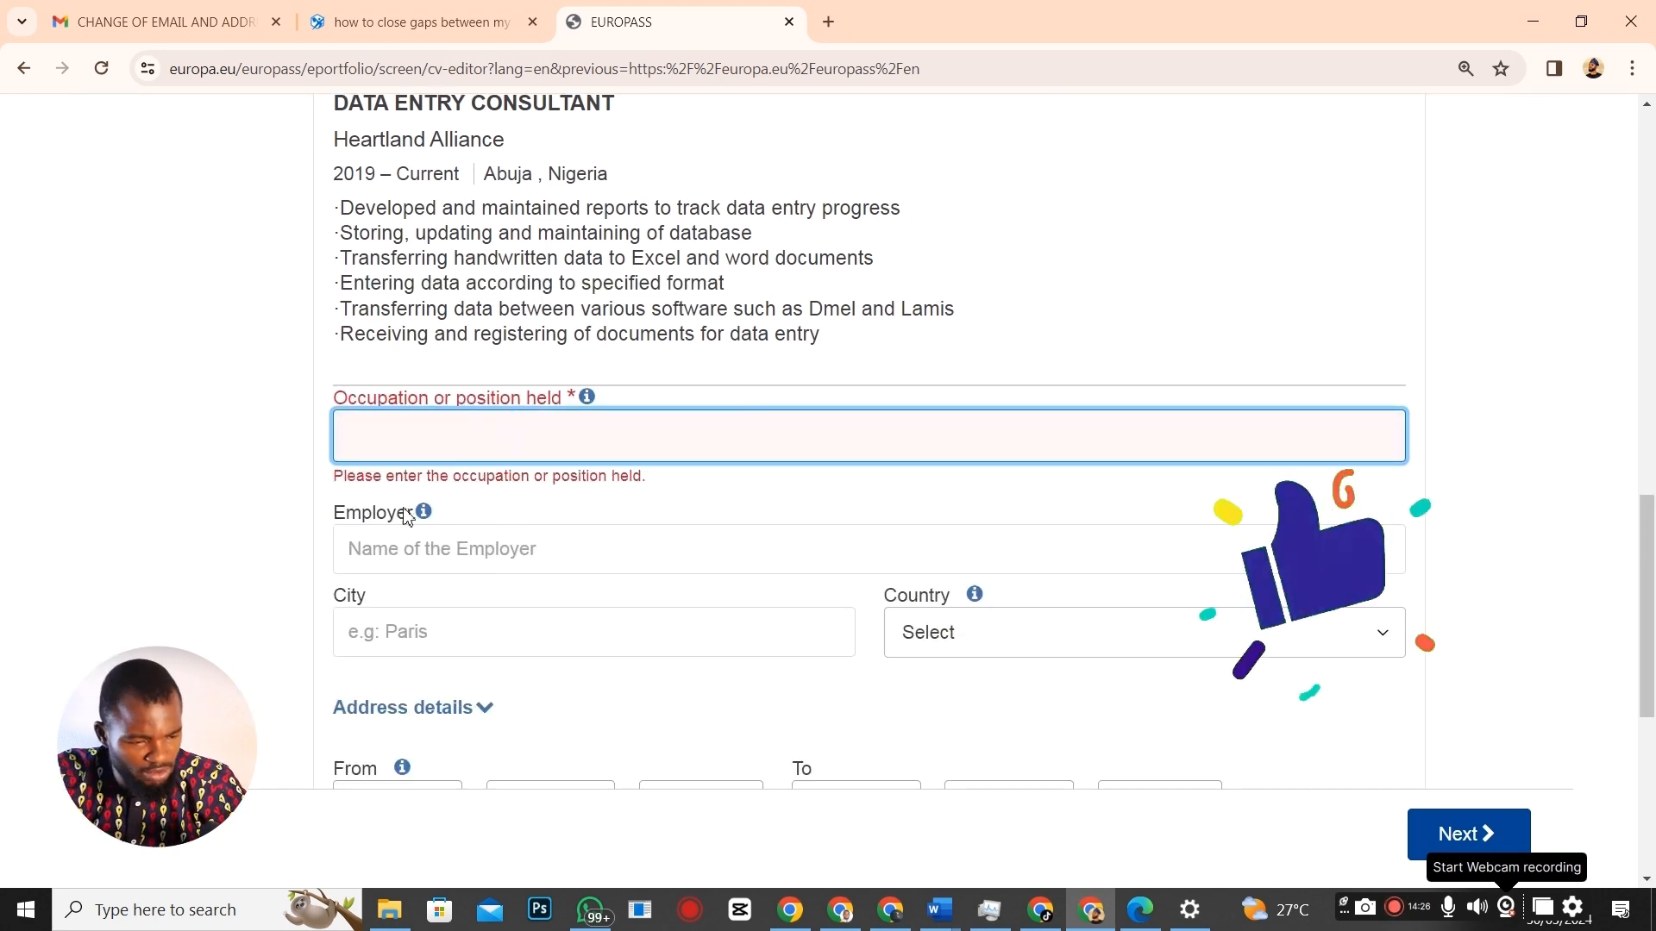
key("alt+Tab")
scroll(603, 623, "down", 2)
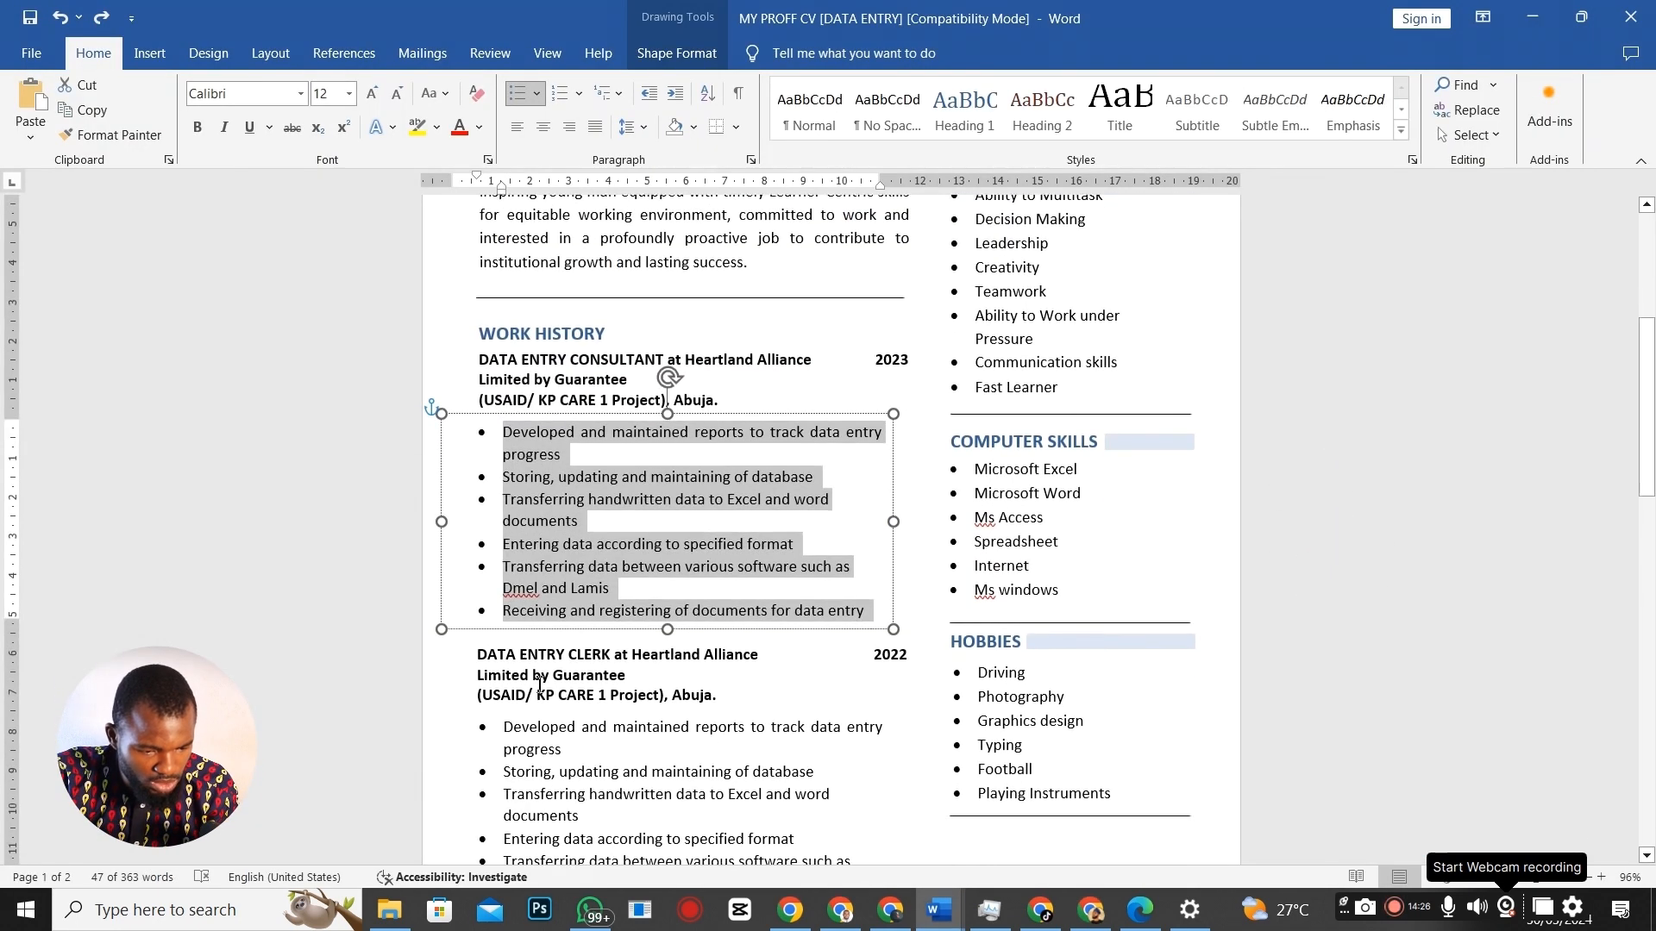
left_click(611, 657)
left_click_drag(610, 654, 477, 659)
key("ctrl+c")
key("alt+Tab")
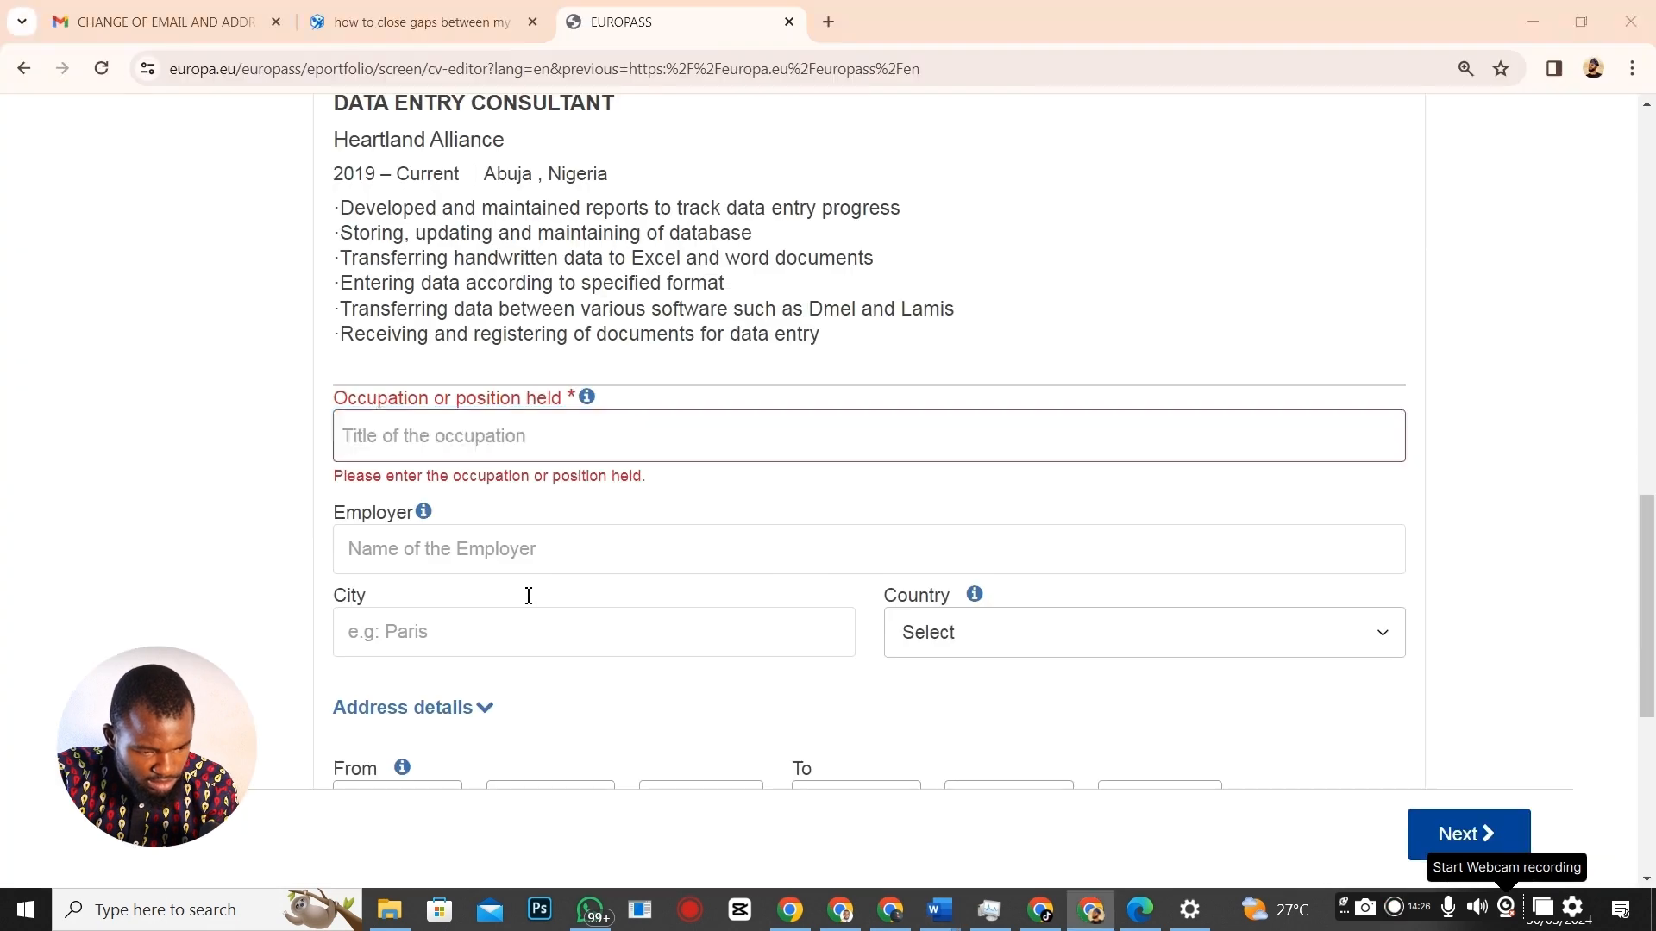
left_click(400, 457)
key("ctrl+v")
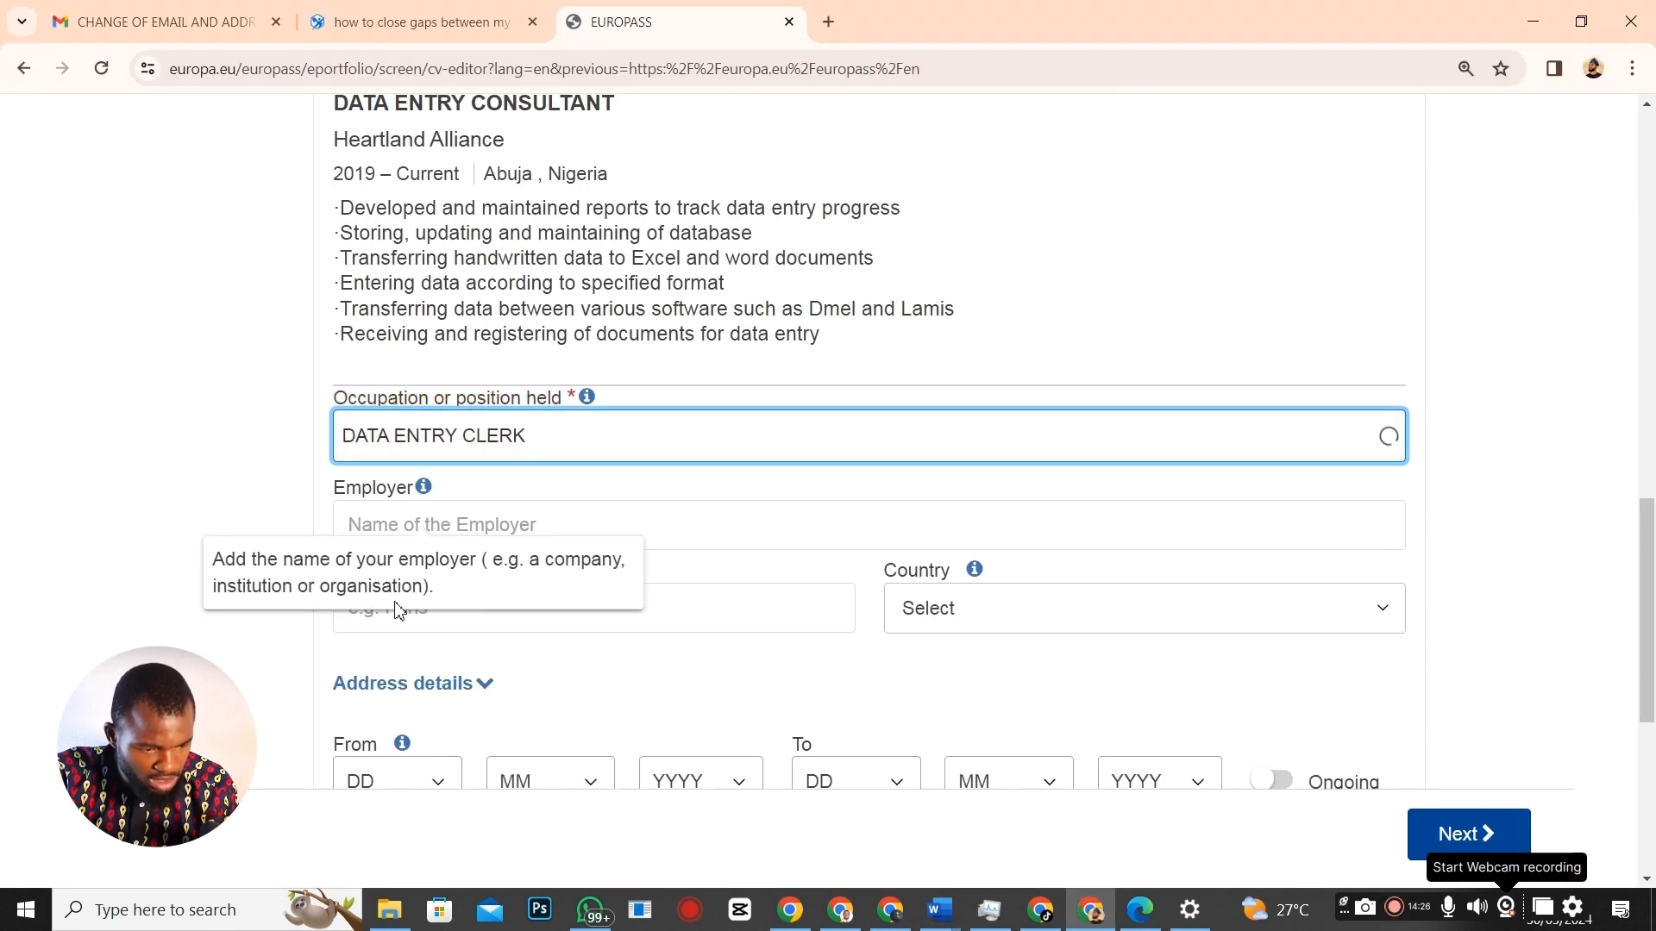
Enter Heartland Alliance as the employer of the new job.
left_click(396, 609)
left_click(448, 509)
scroll(662, 338, "up", 3)
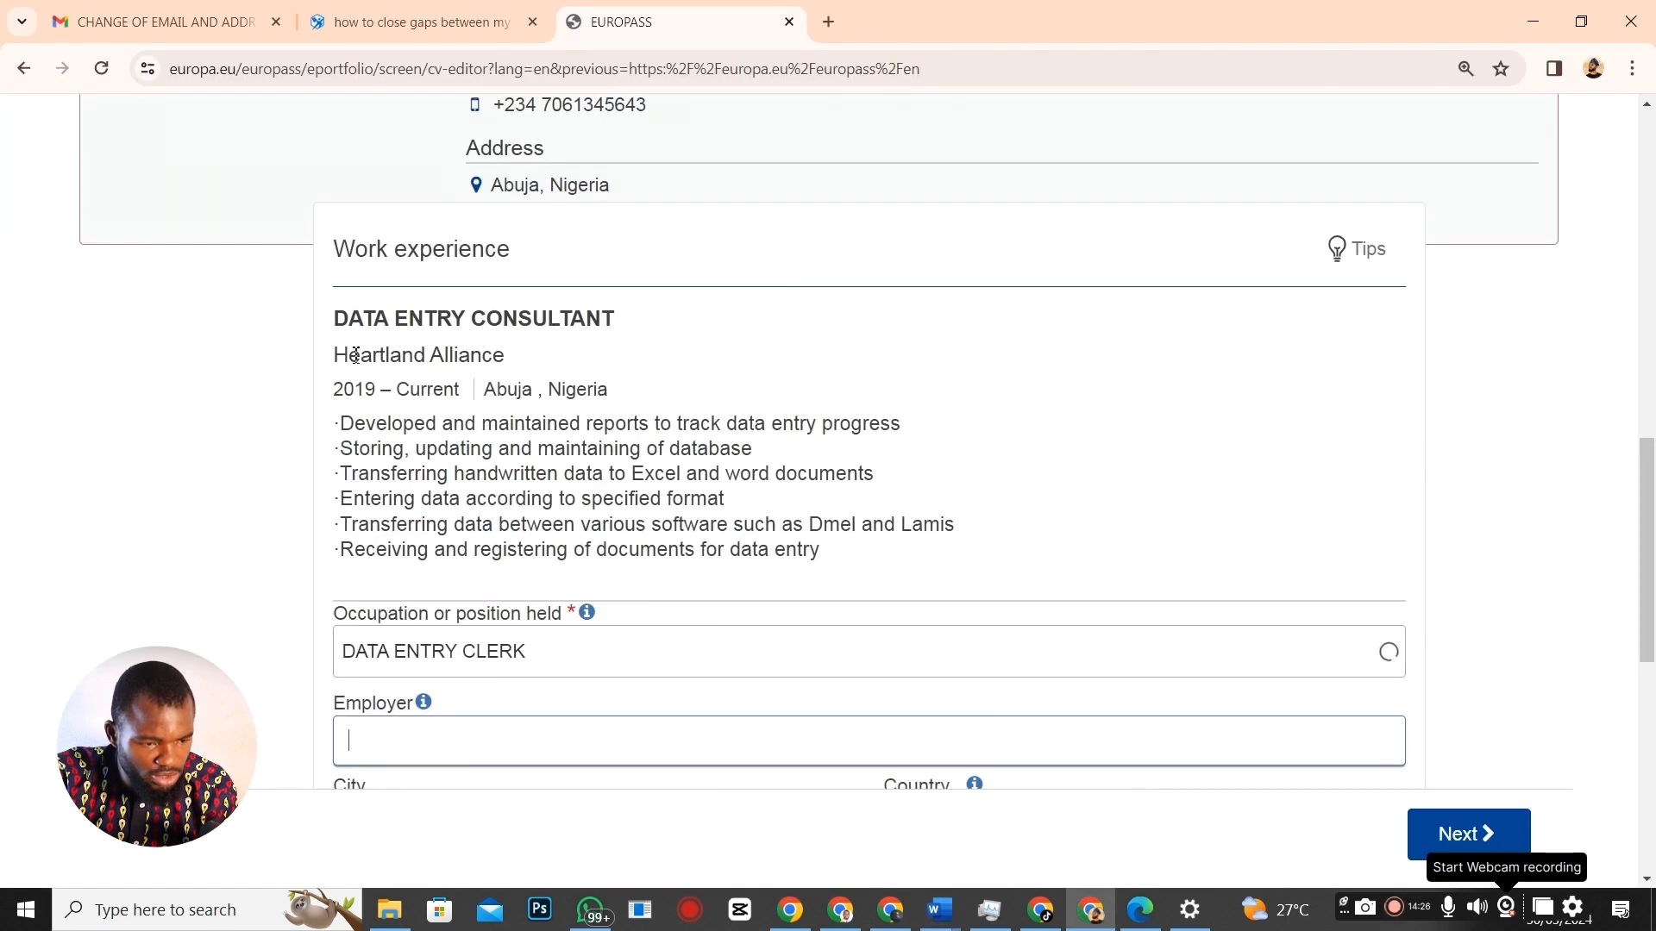
left_click_drag(336, 356, 552, 362)
key("ctrl+c")
scroll(556, 536, "down", 3)
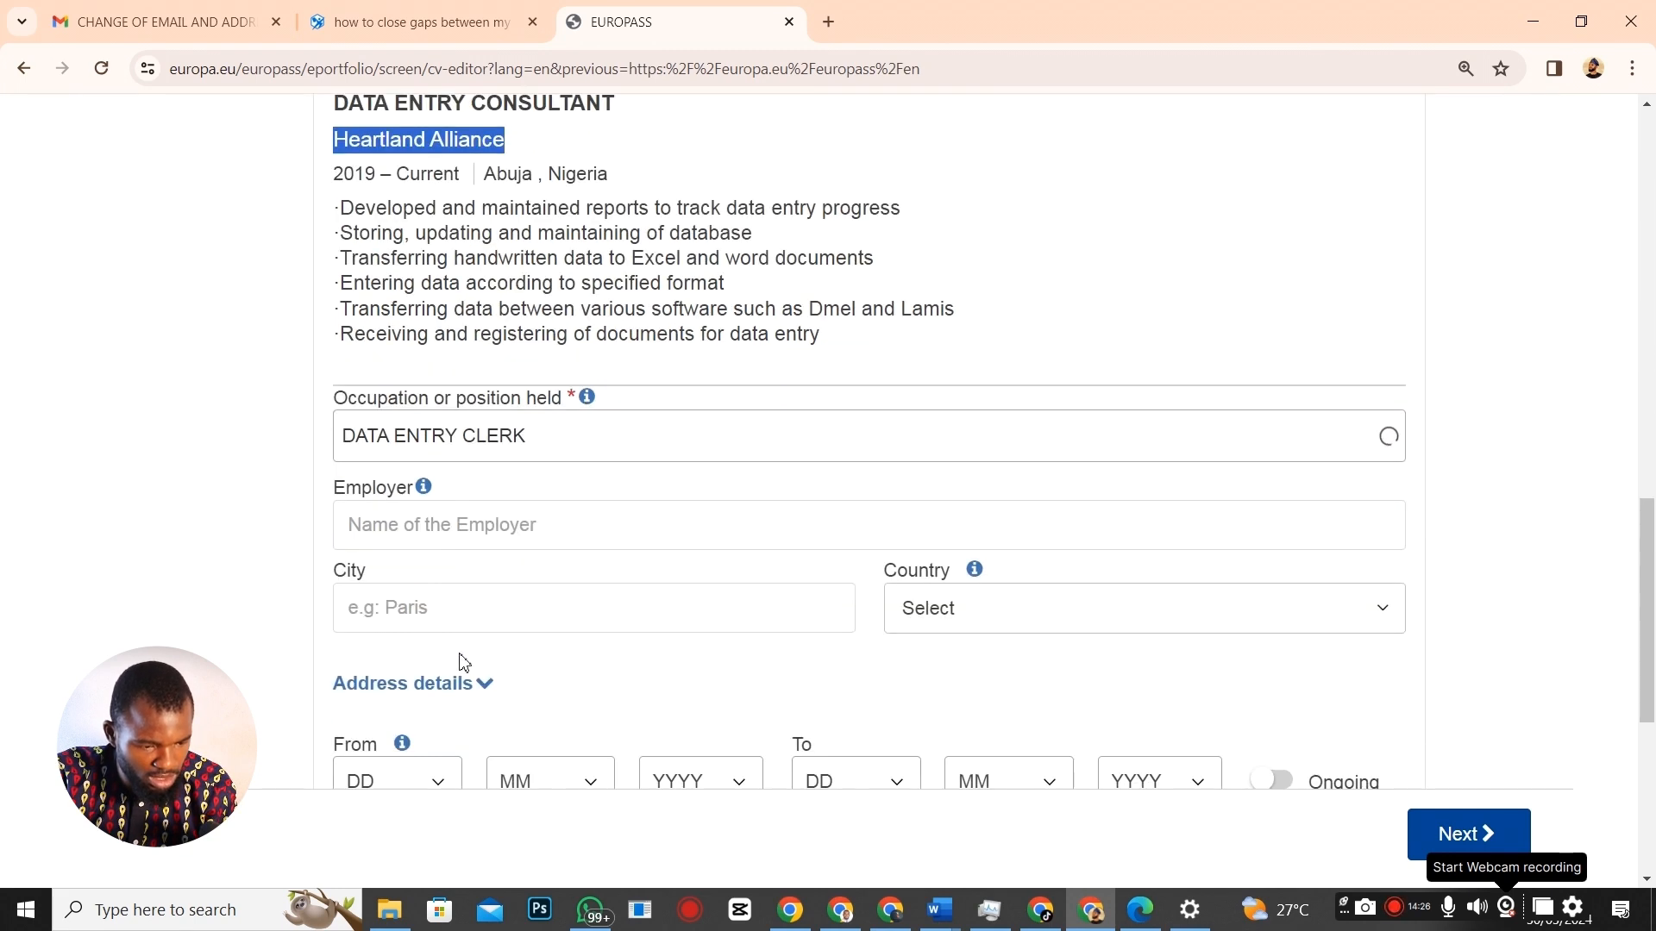
left_click(417, 527)
key("ctrl+v")
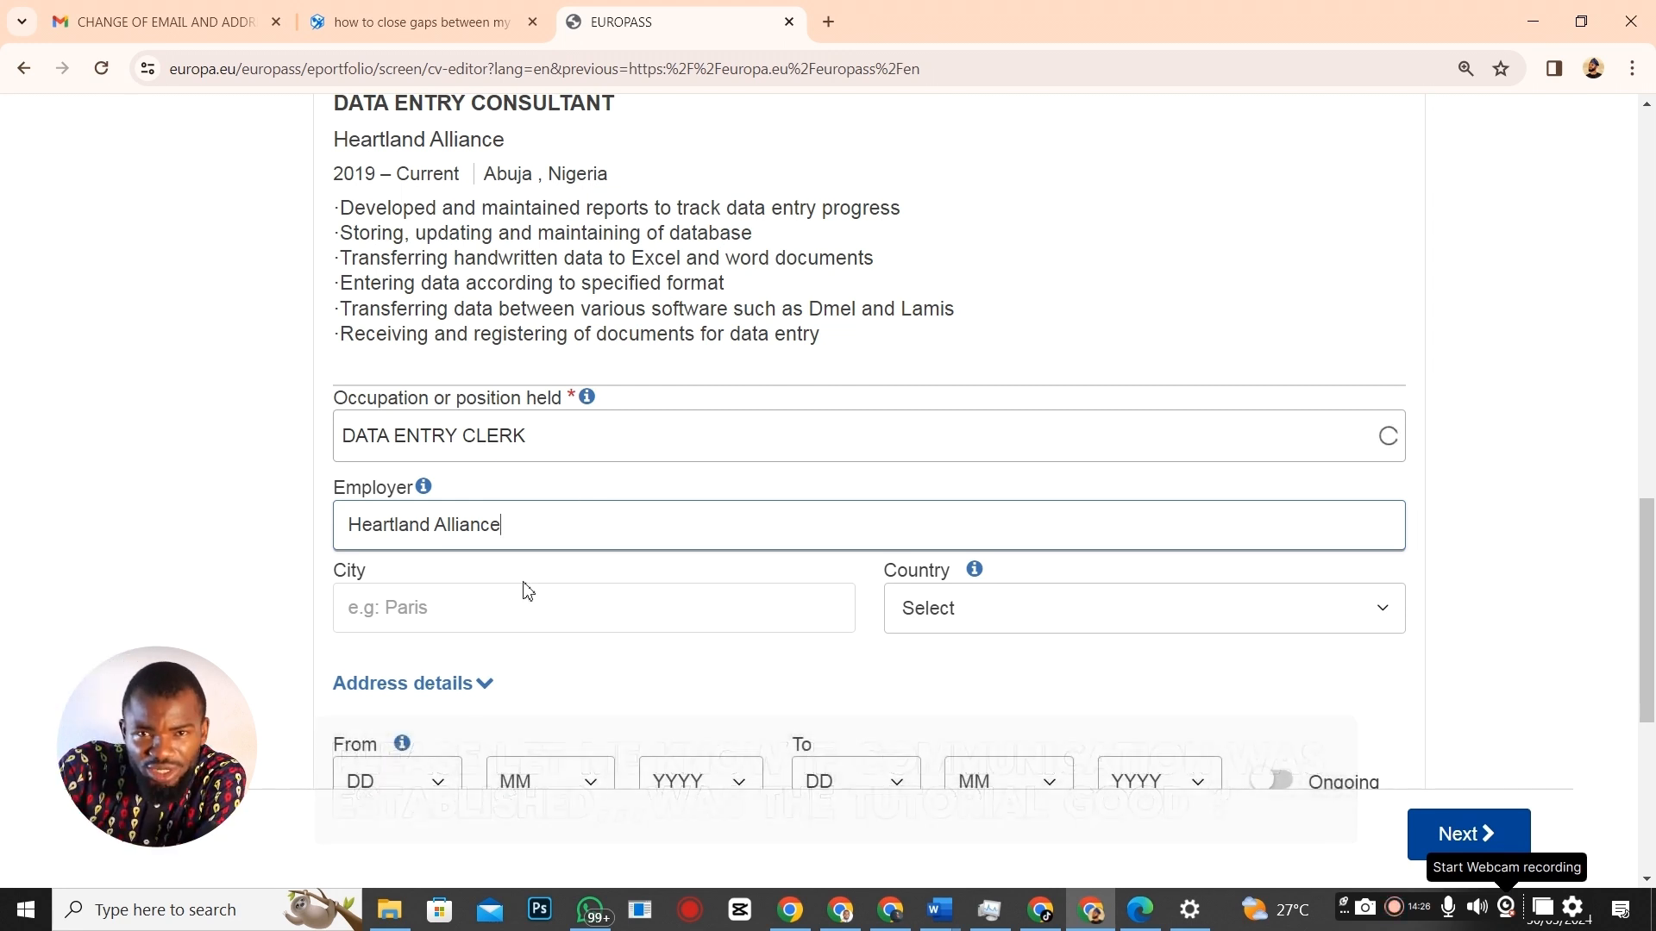
Set the Data Entry Clerk job's location to Abuja, Nigeria.
left_click(454, 611)
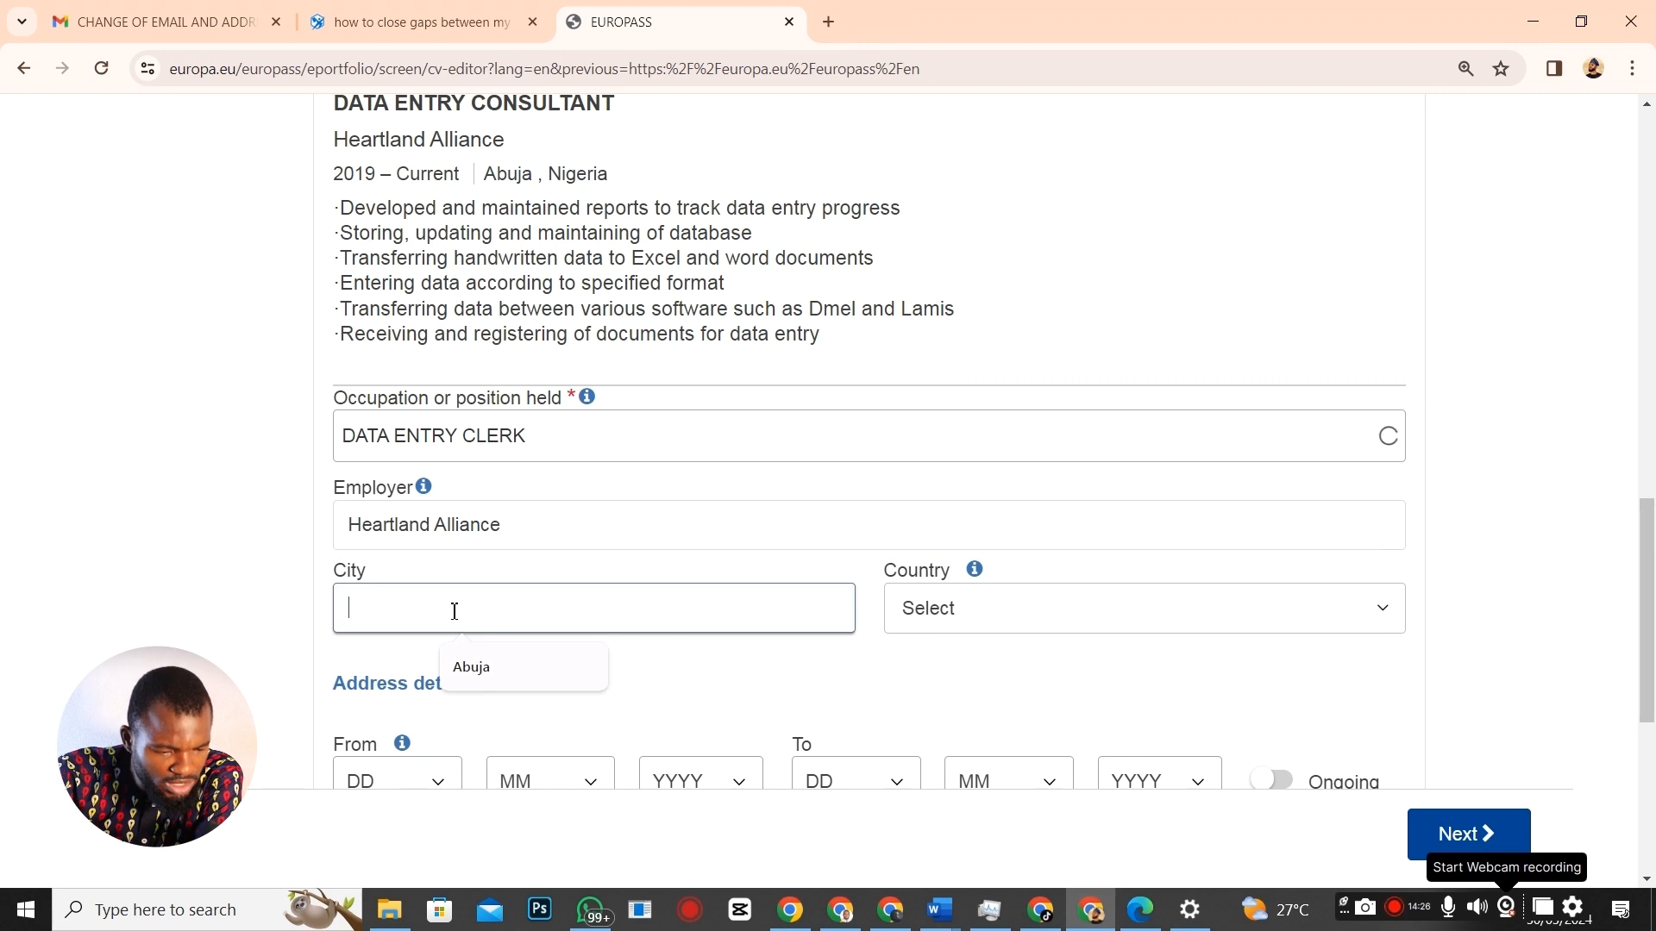
type("Abuja")
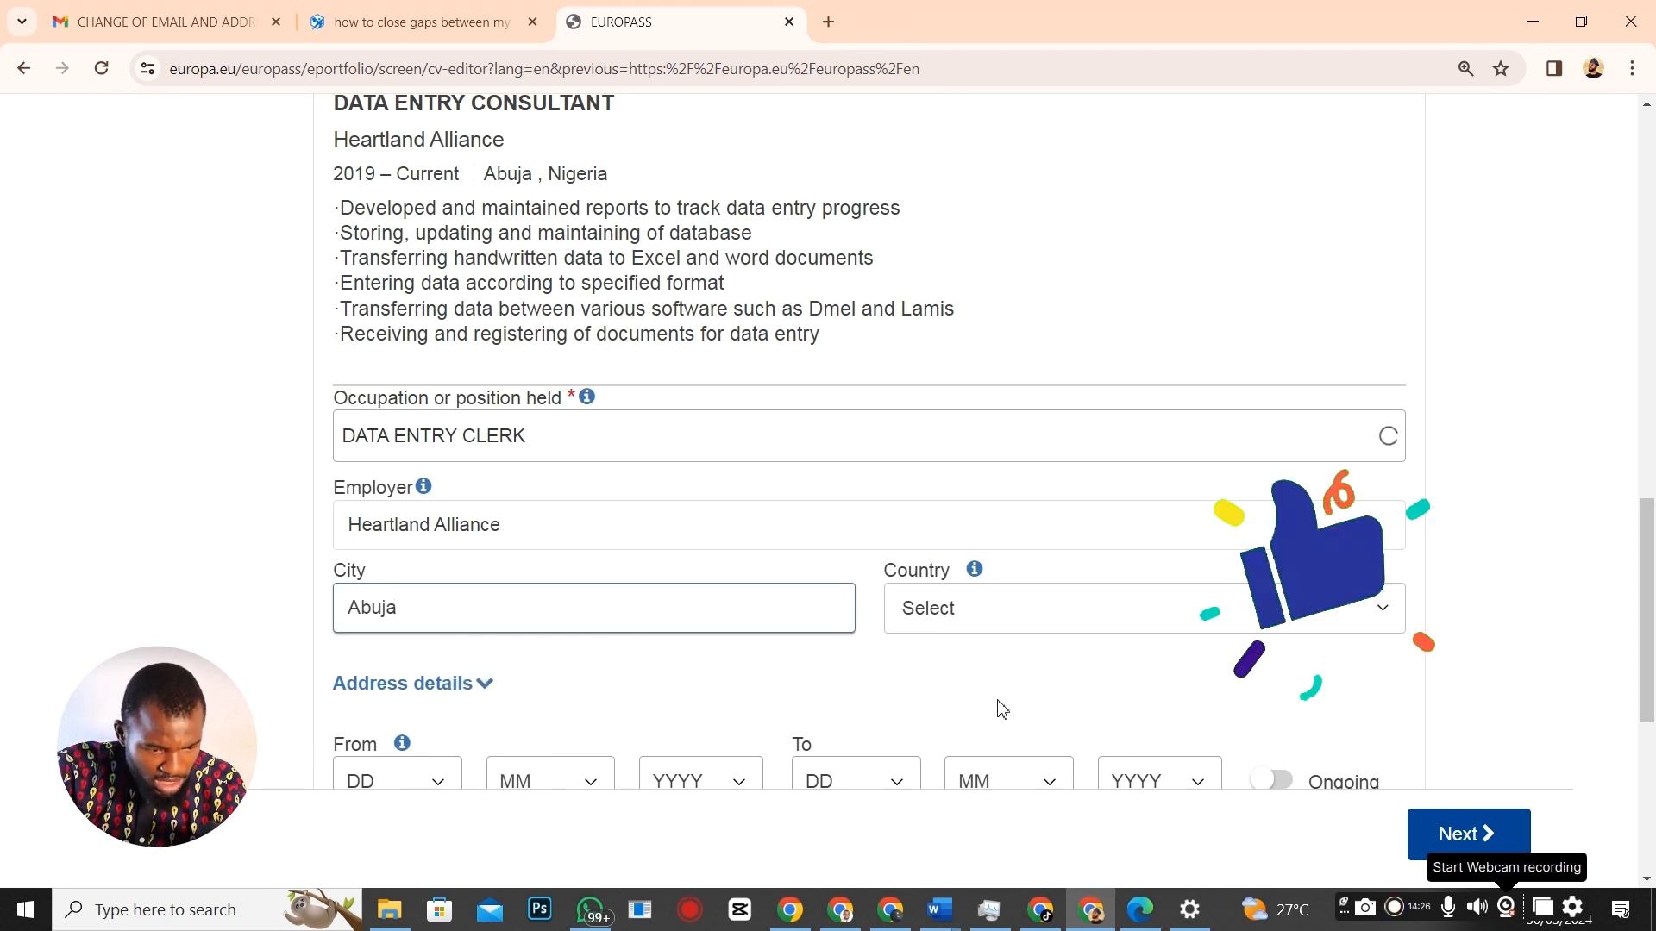
left_click(1121, 609)
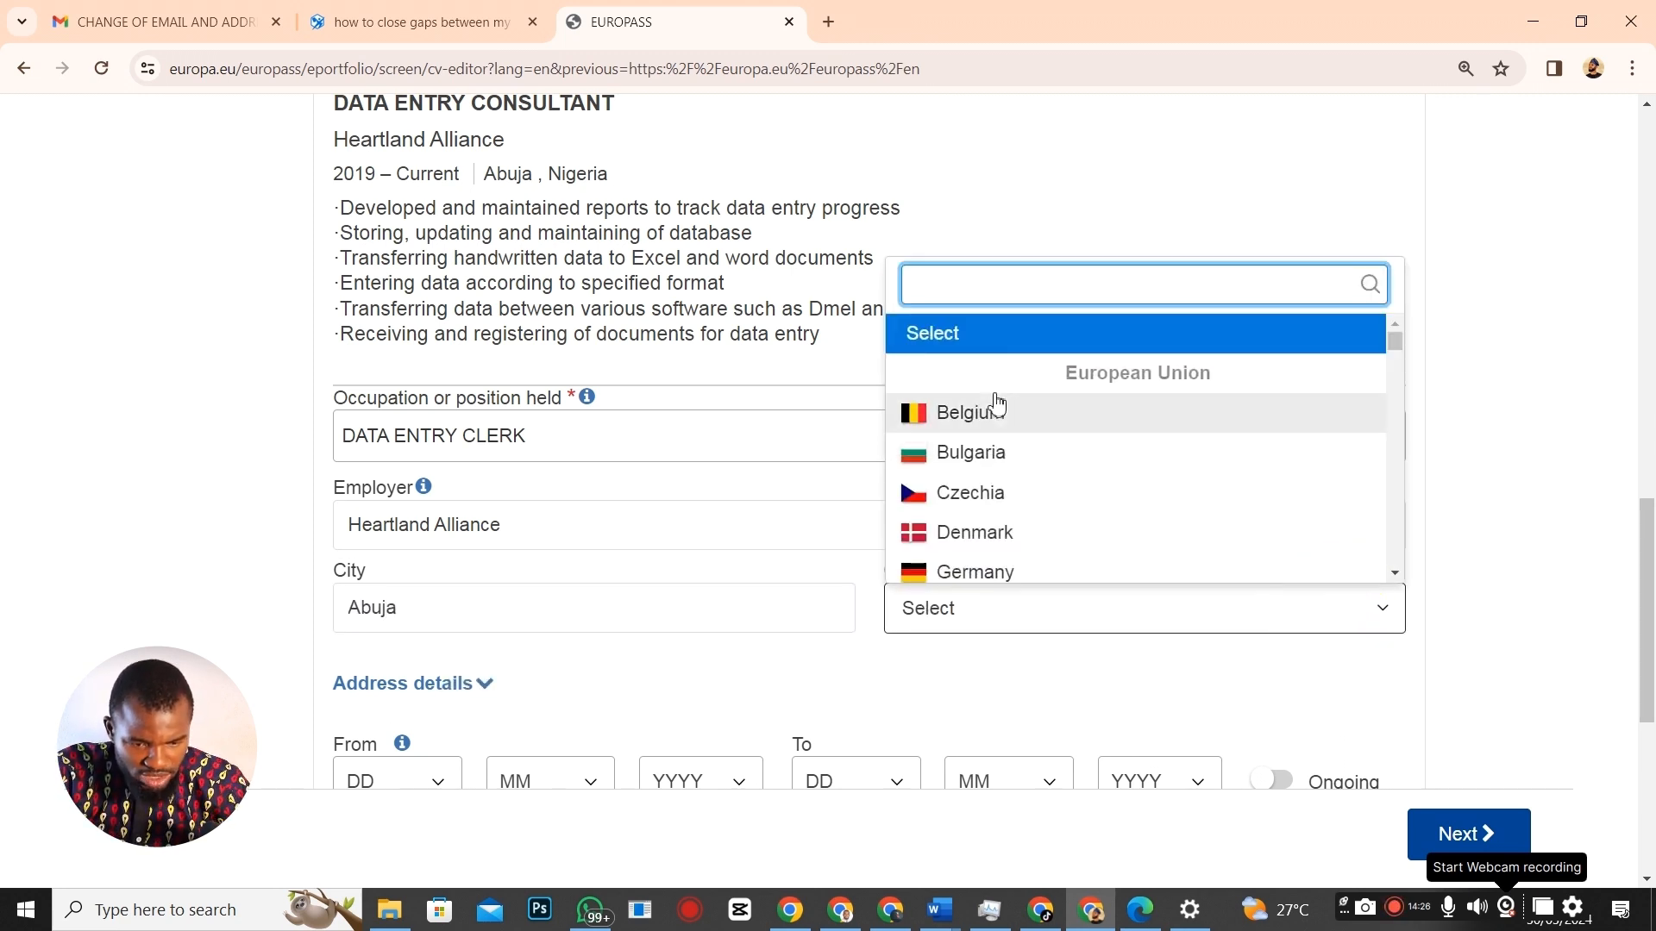
type("niger")
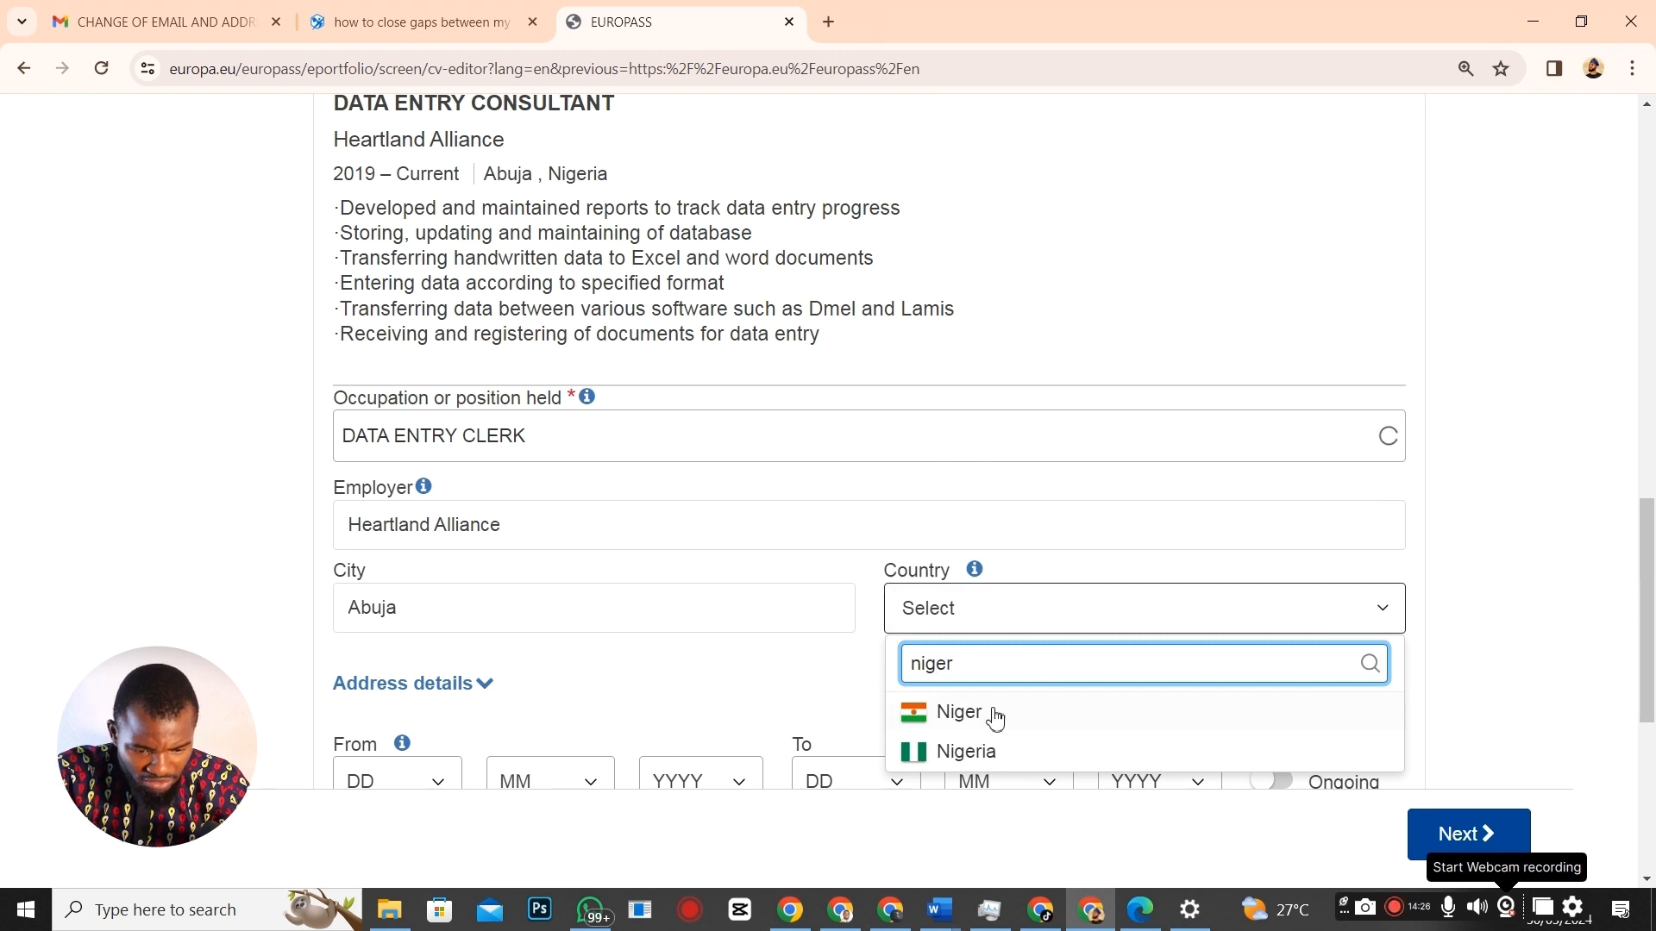
left_click(957, 752)
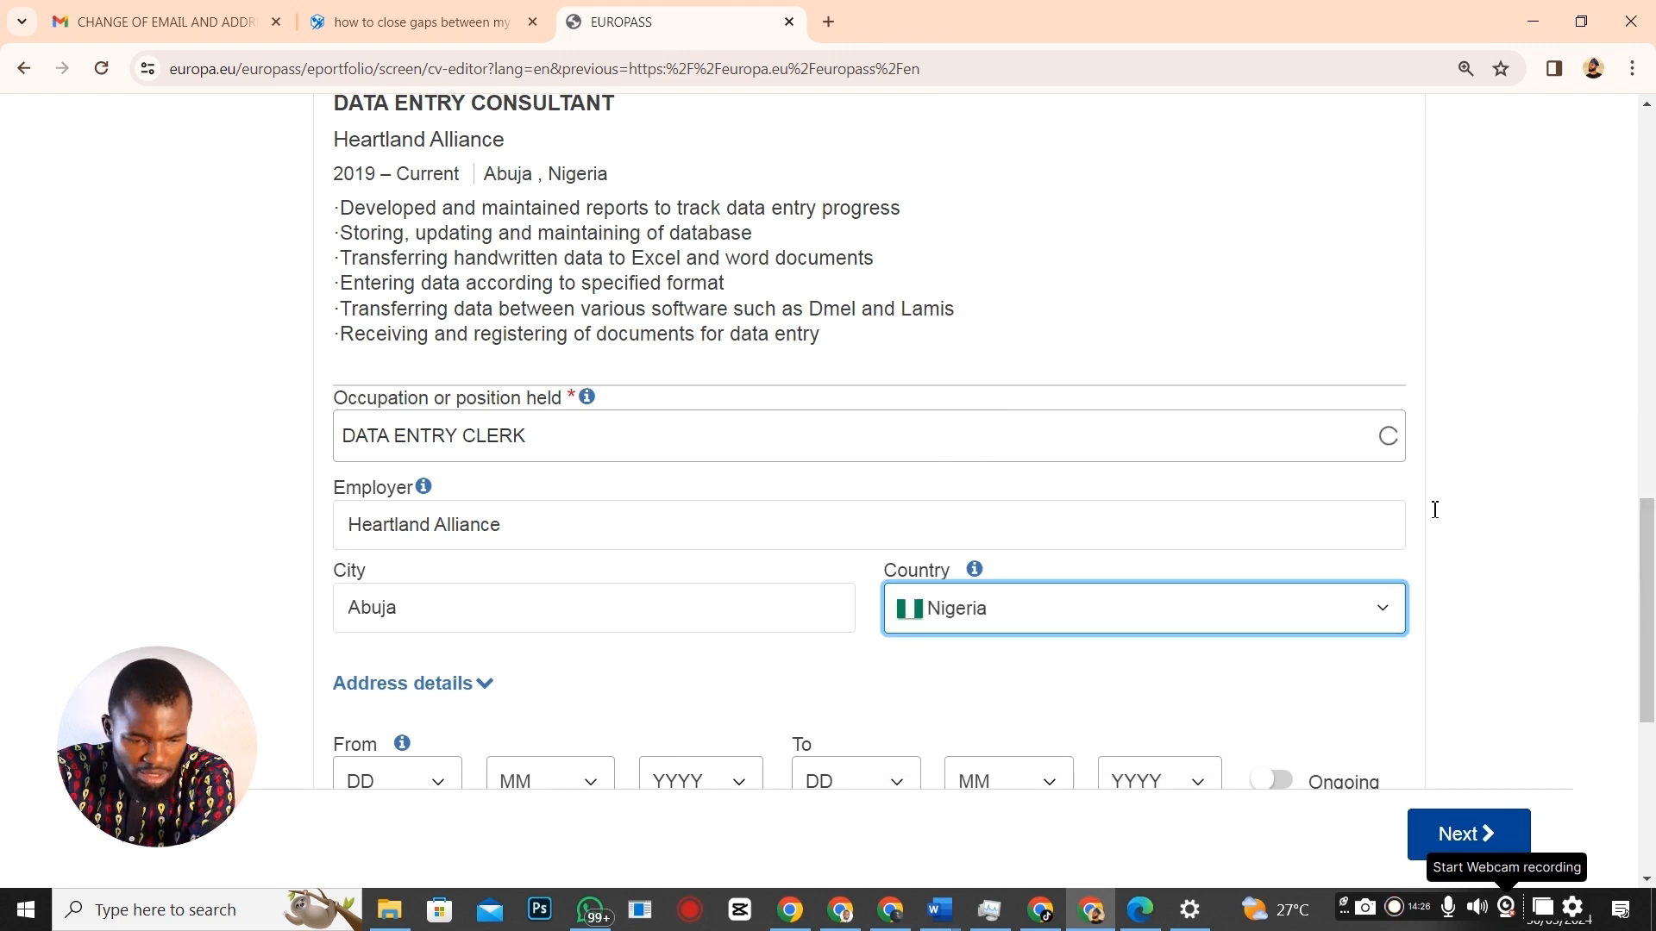
scroll(1652, 586, "down", 2)
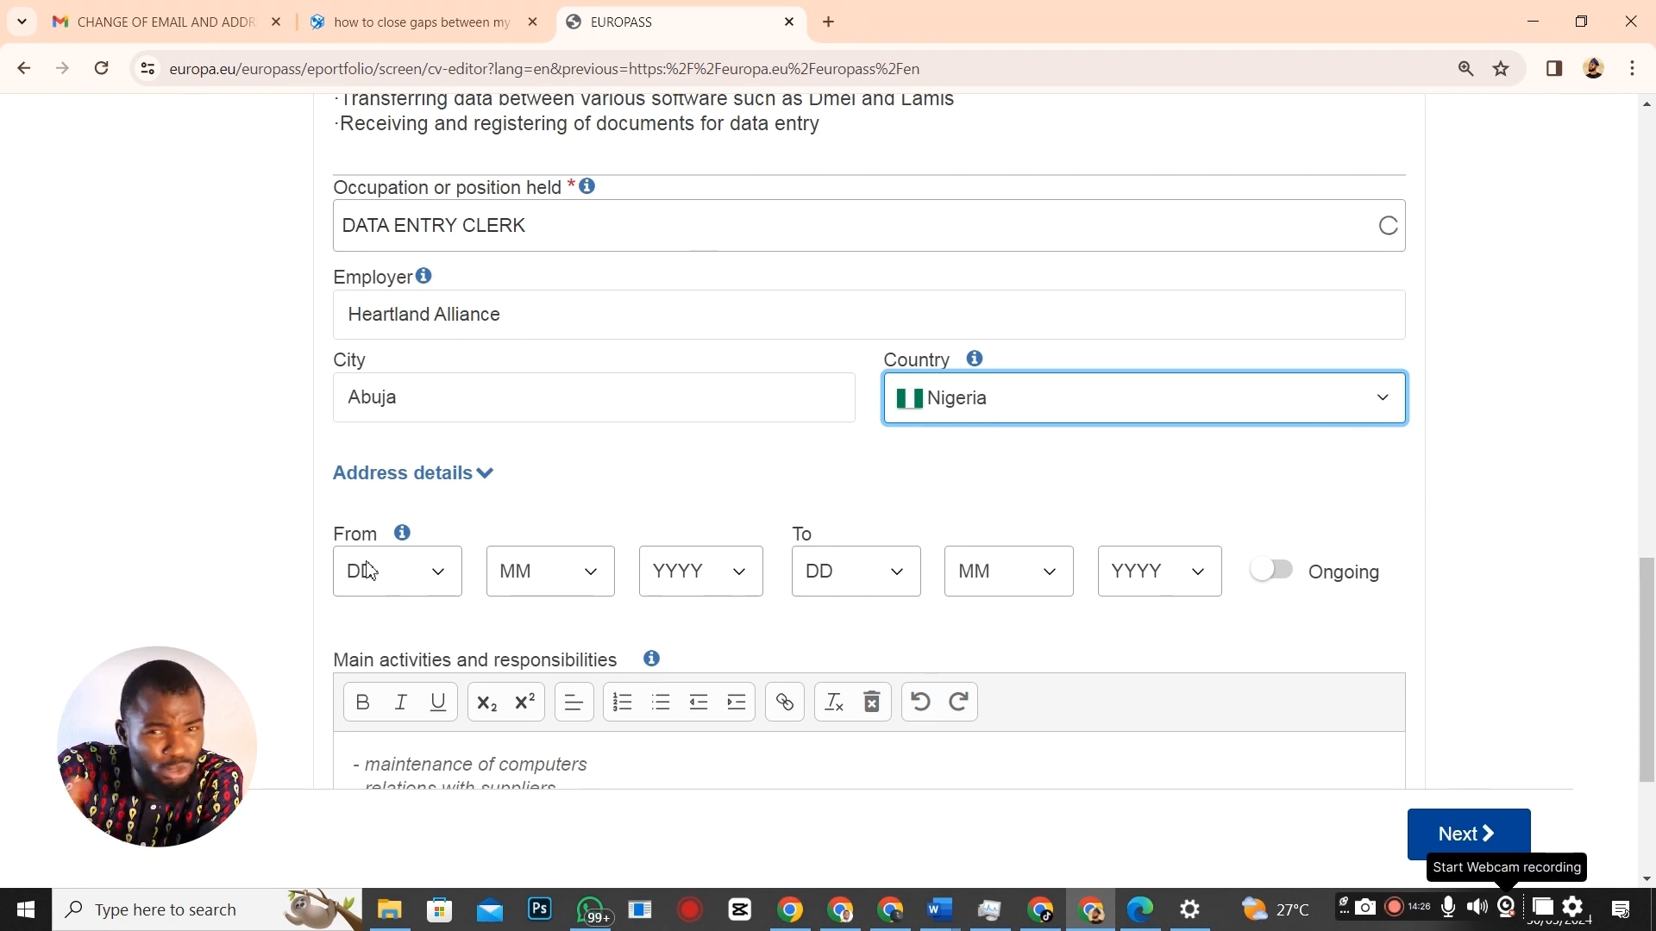
Set the employment period from 2018 to 2019.
left_click(739, 573)
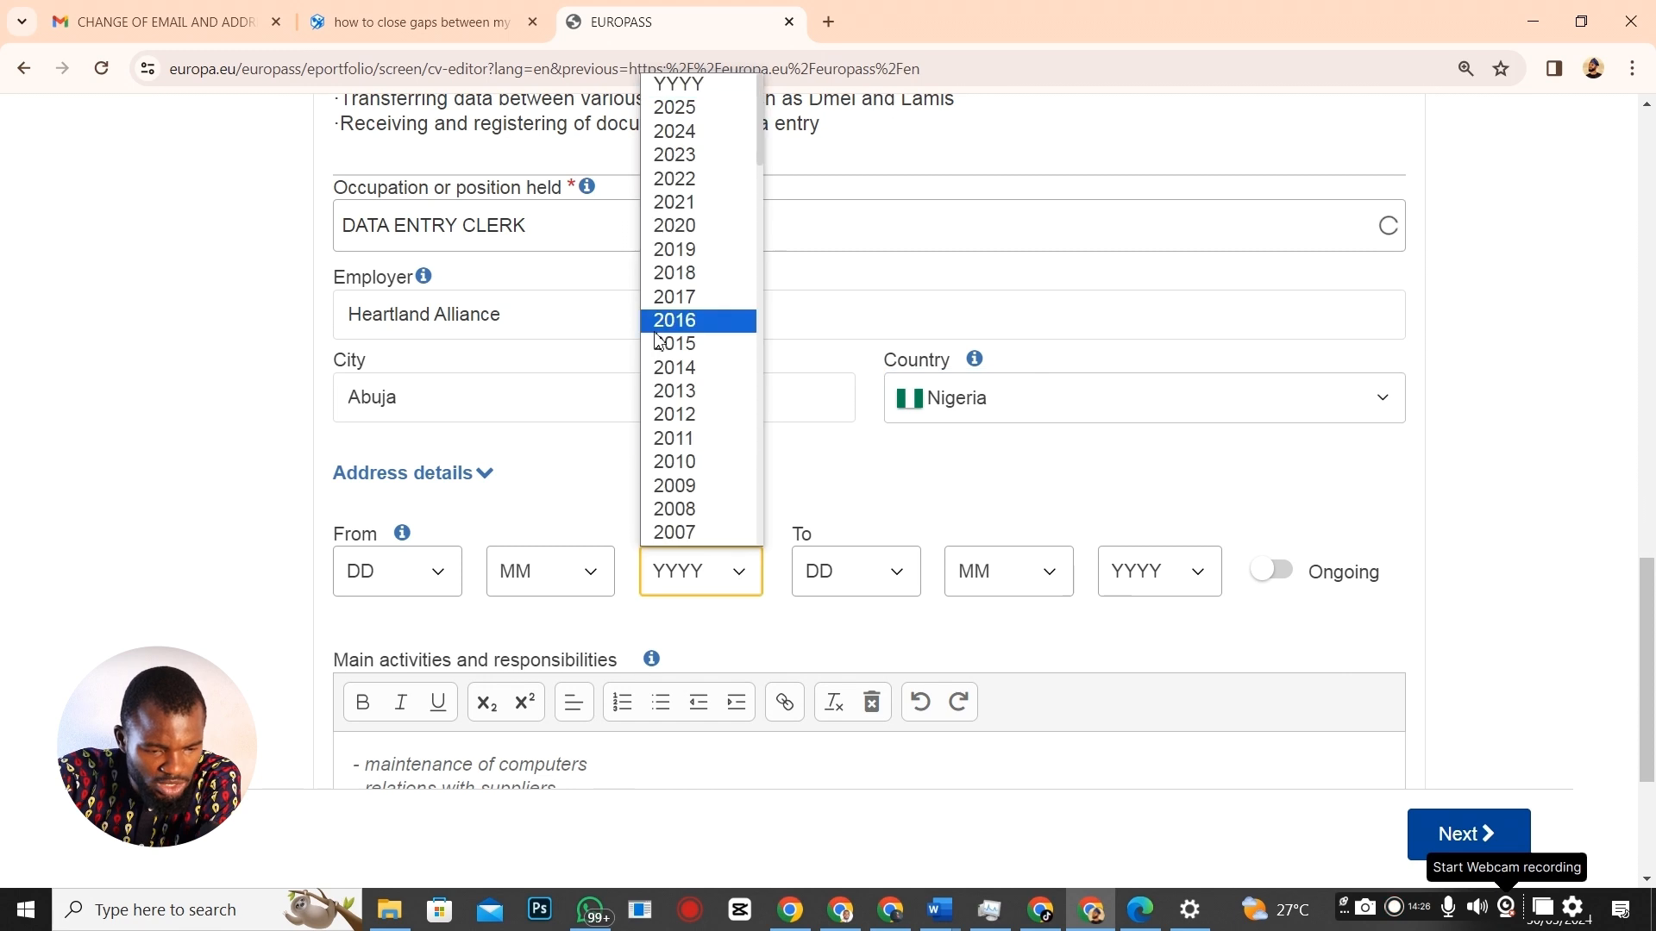
left_click(673, 272)
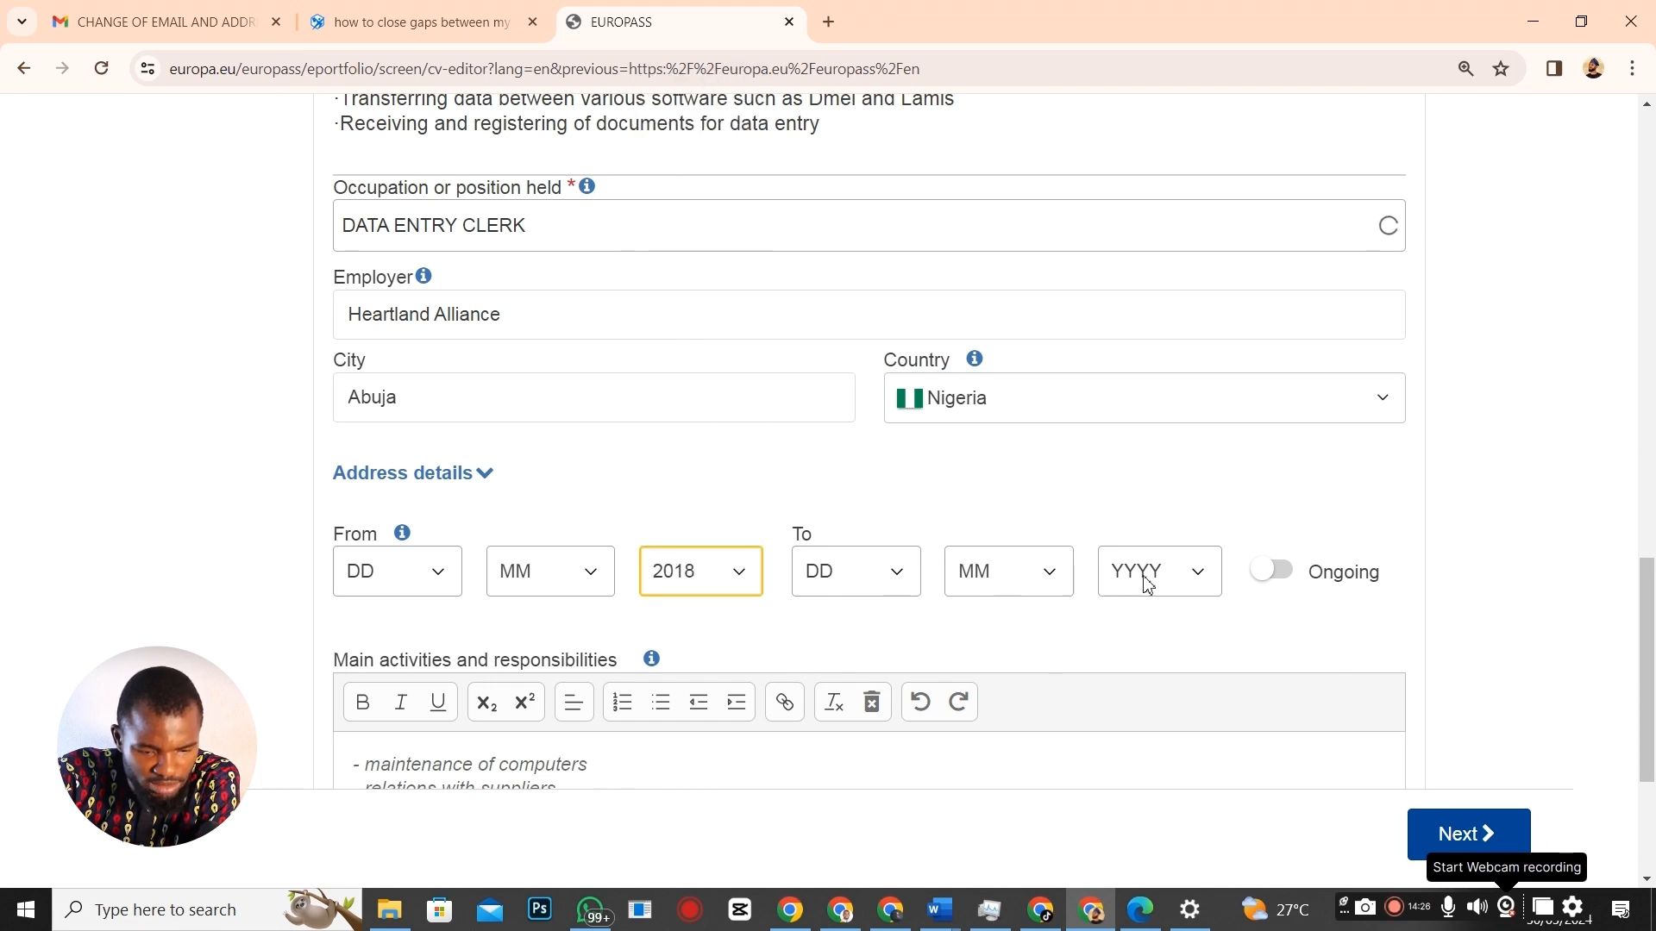
left_click(1212, 580)
scroll(1147, 259, "down", 1)
left_click(1130, 203)
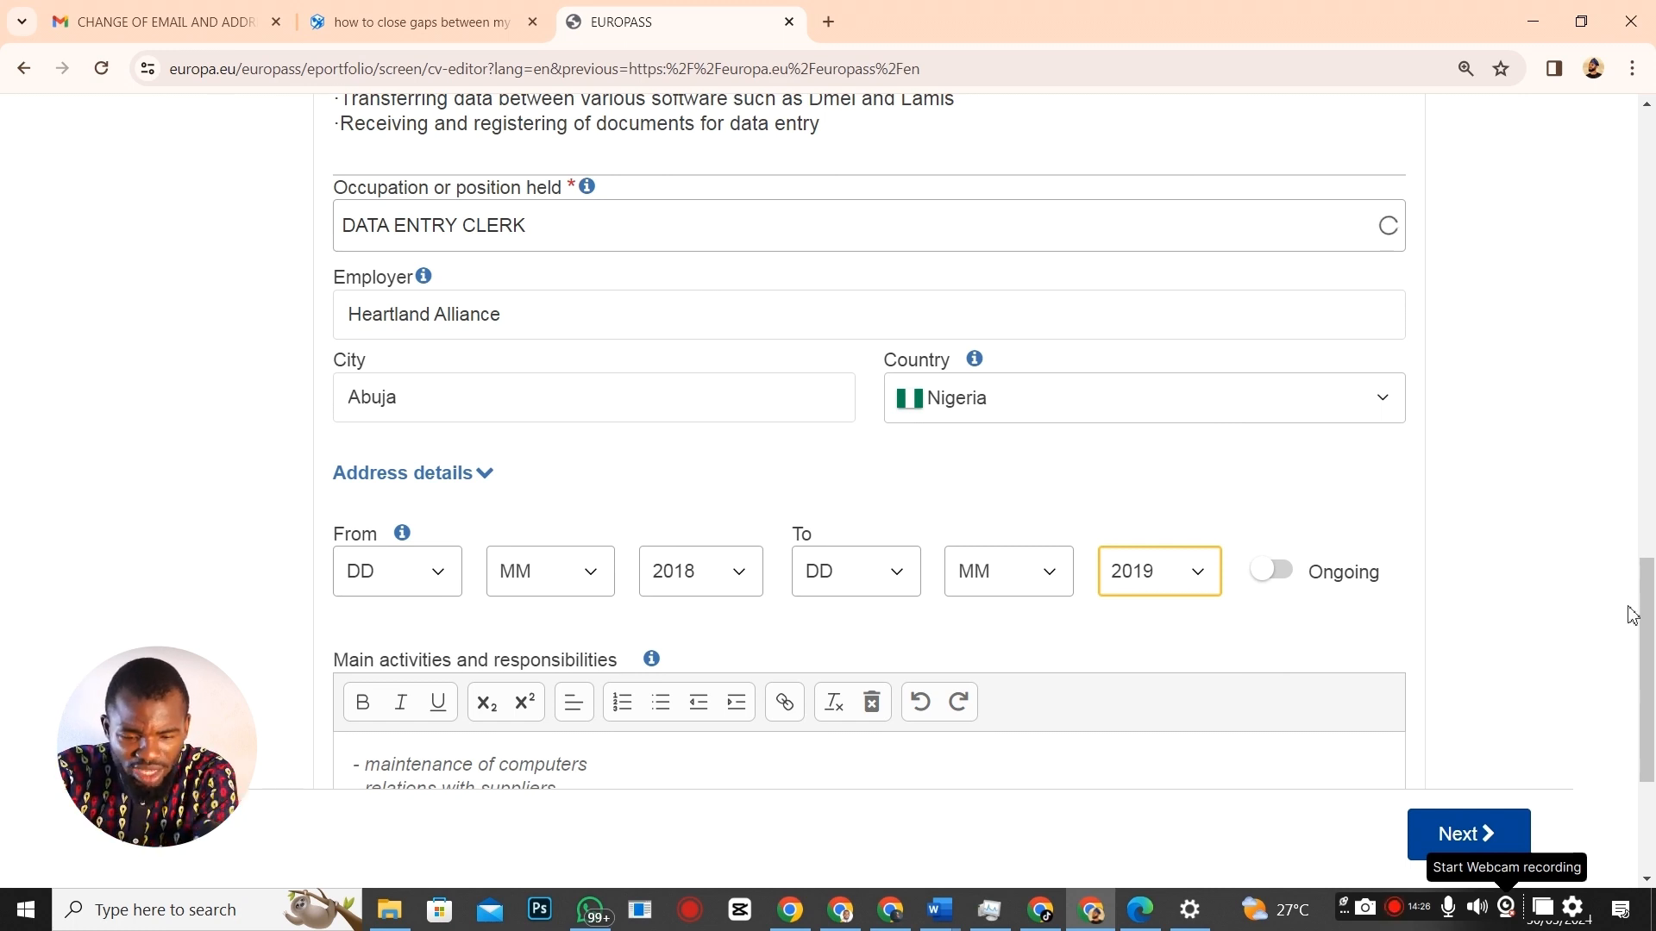
left_click_drag(1650, 604, 1654, 653)
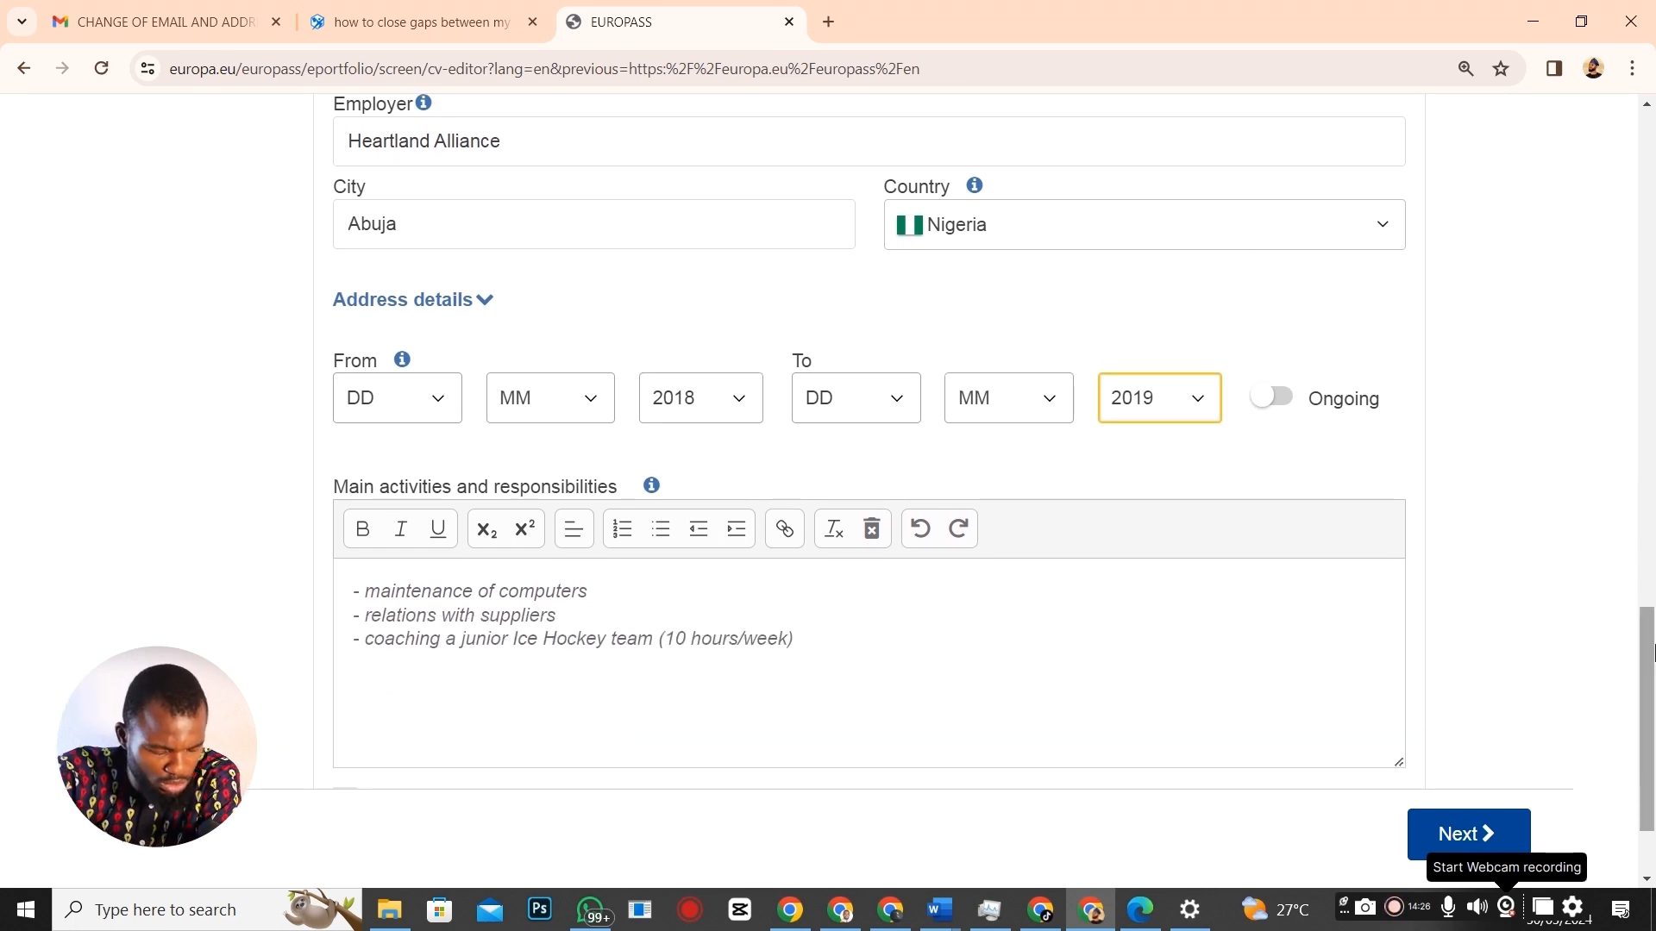
Paste the six DATA ENTRY CLERK duties from Word over the sample activities and trim leading spaces.
key("alt+Tab")
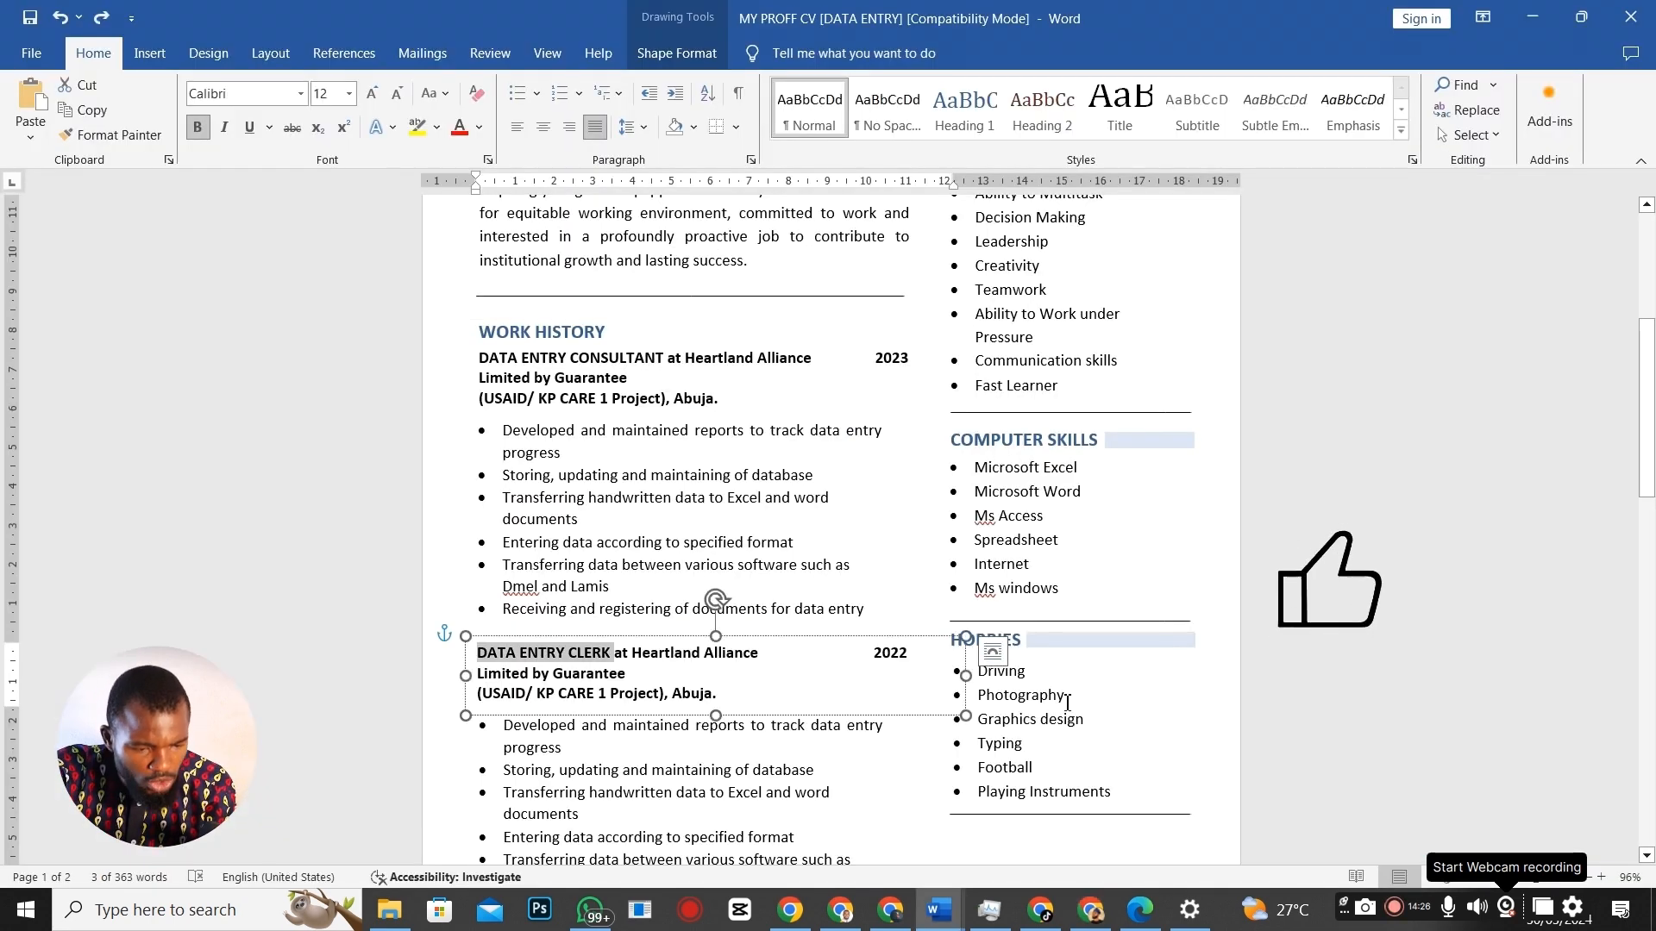
scroll(558, 603, "down", 3)
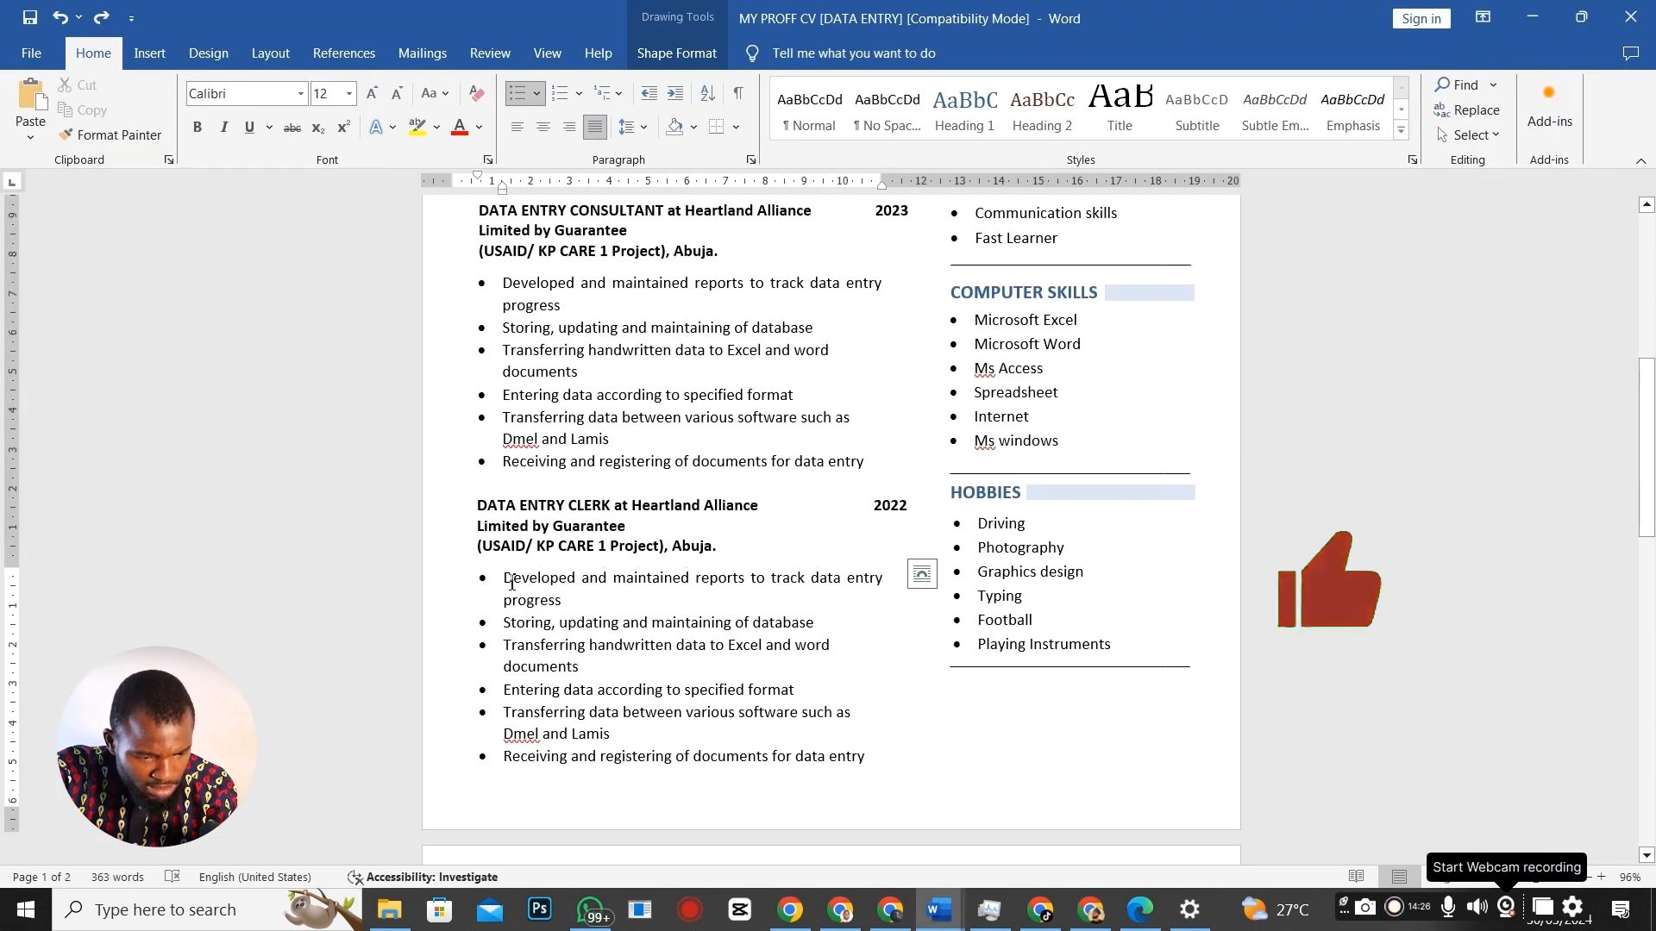
left_click_drag(512, 582, 891, 766)
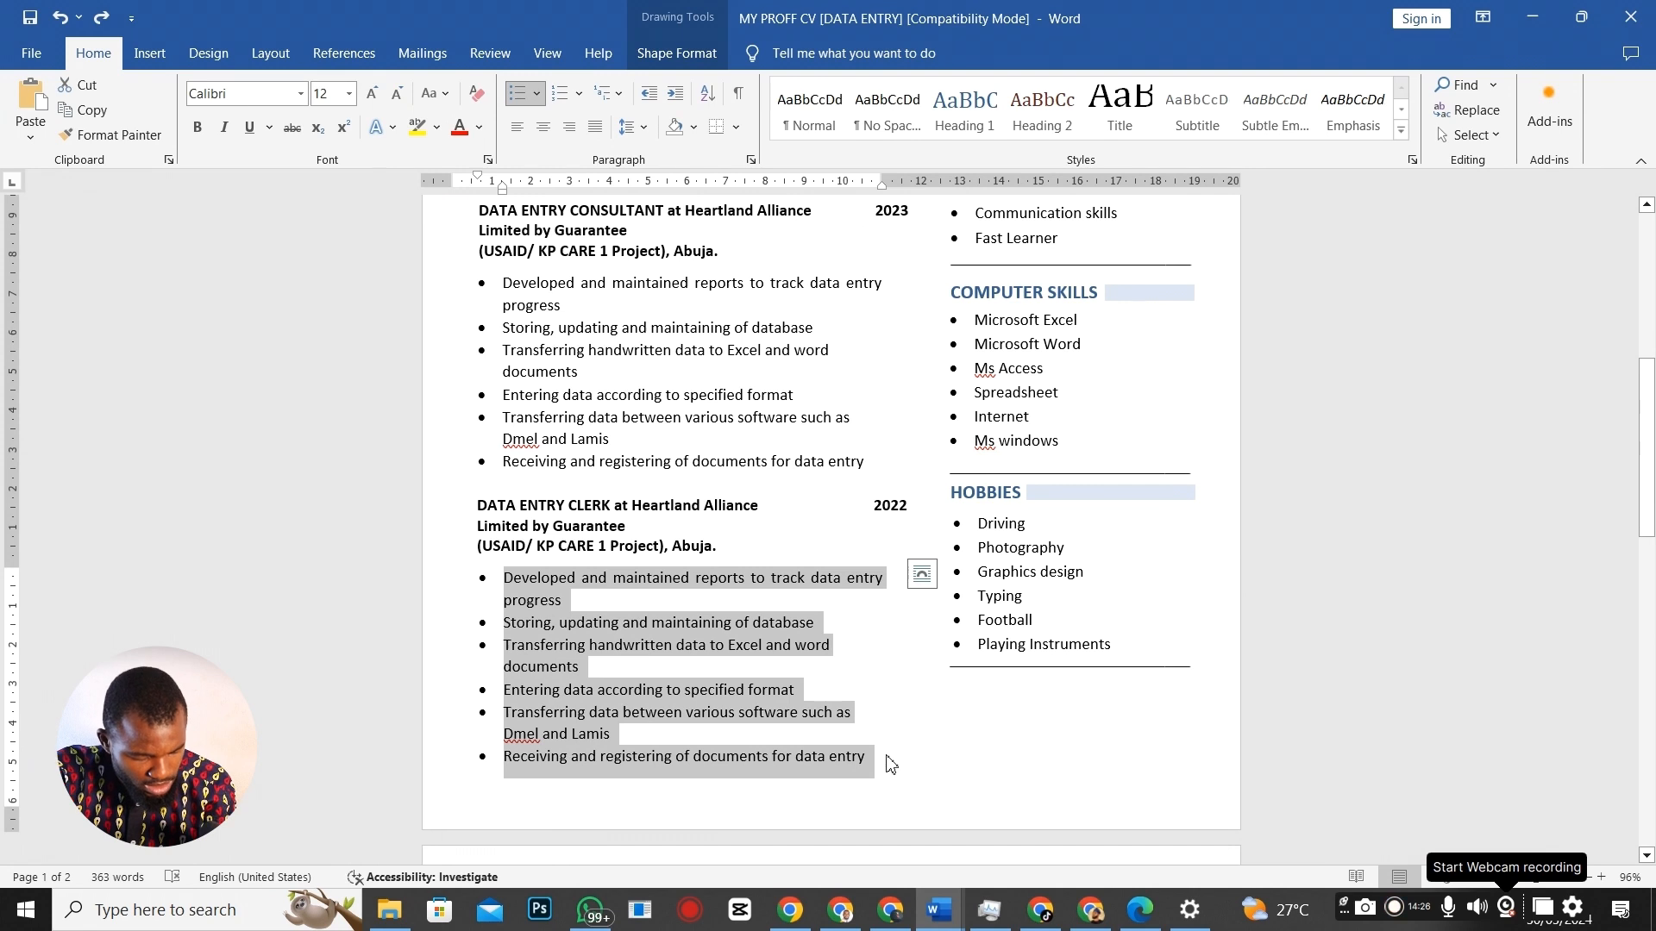
key("alt+Tab")
left_click_drag(357, 592, 1018, 773)
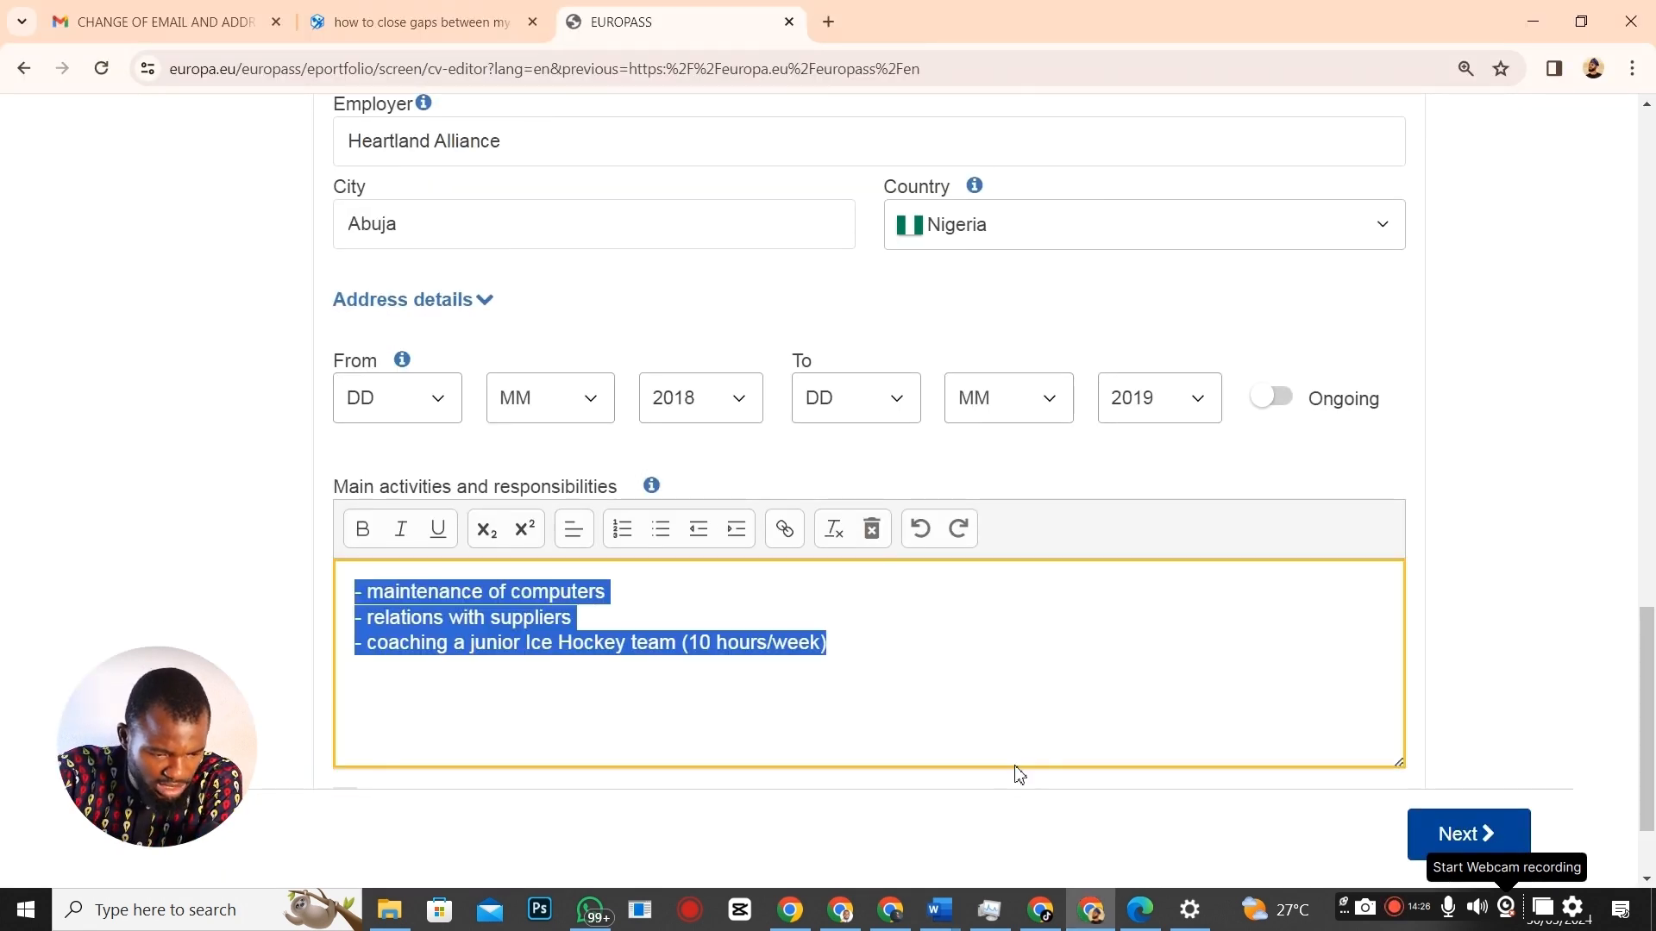
type("·\tDeveloped and maintained reports to track data entry progress ·Storing, updating and maintaining of database ·Transferring handwritten data to Excel and word documents ·Entering data according to specified format ·Transferring data between various software such as Dmel and Lamis ·Receiving and registering of documents for data entry")
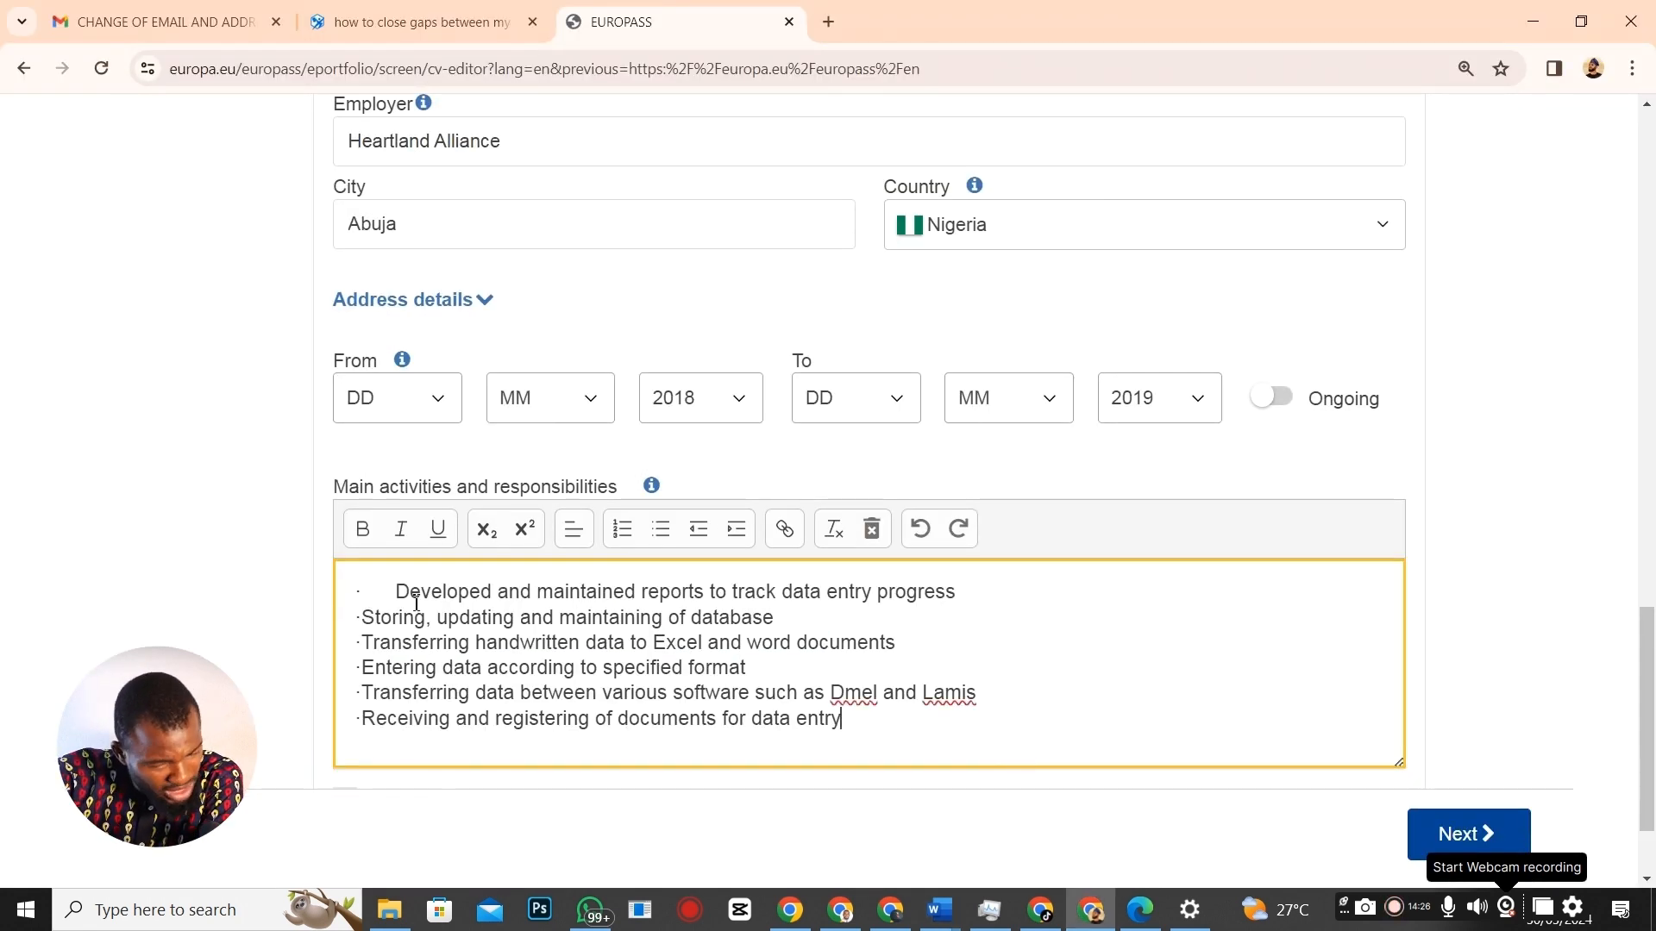
key("BackSpace")
key("BackSpace")
key("BackSpace")
key("BackSpace")
key("BackSpace")
key("BackSpace")
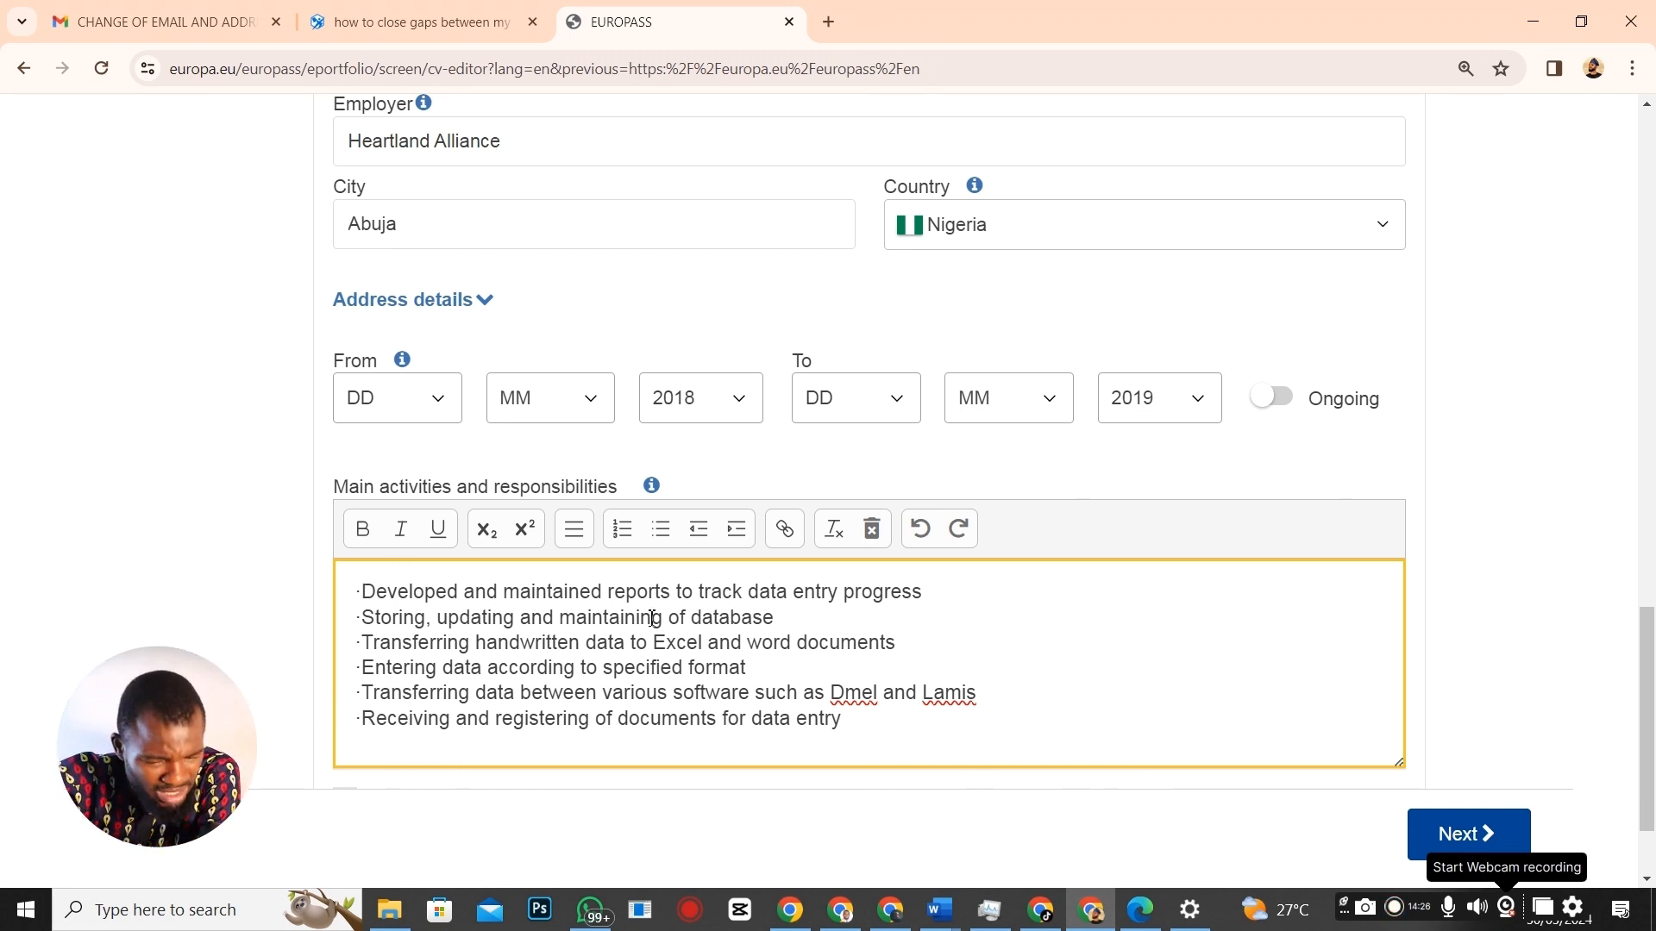
scroll(653, 617, "down", 2)
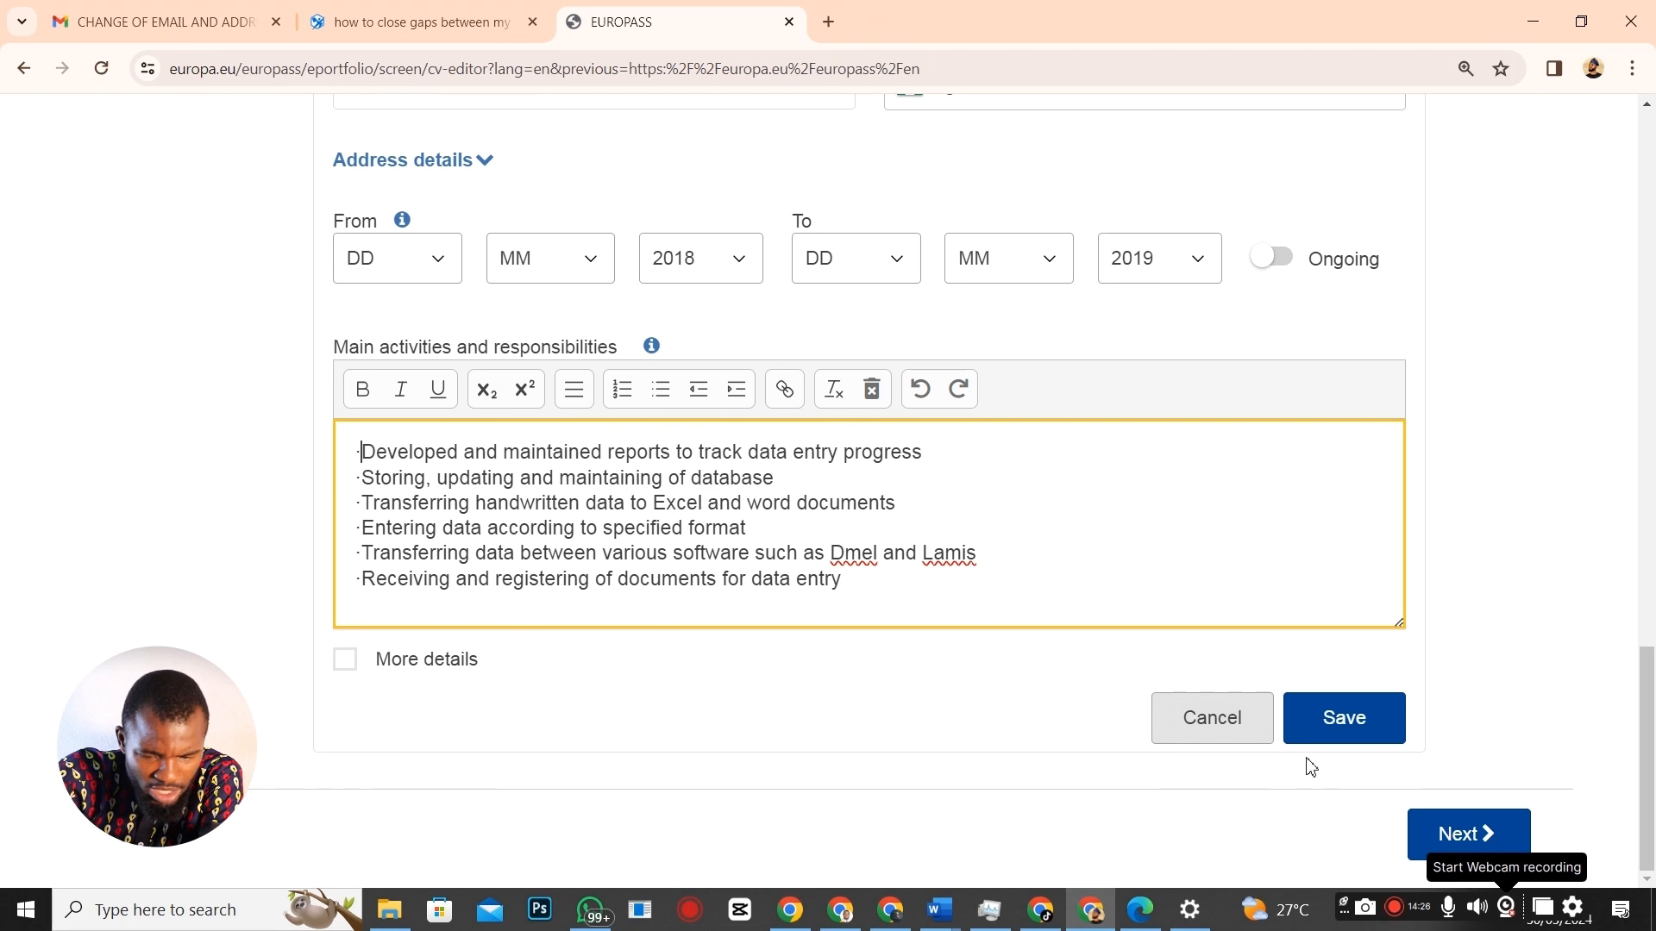
Save the Data Entry Clerk job and add an Education and training section.
left_click(1354, 728)
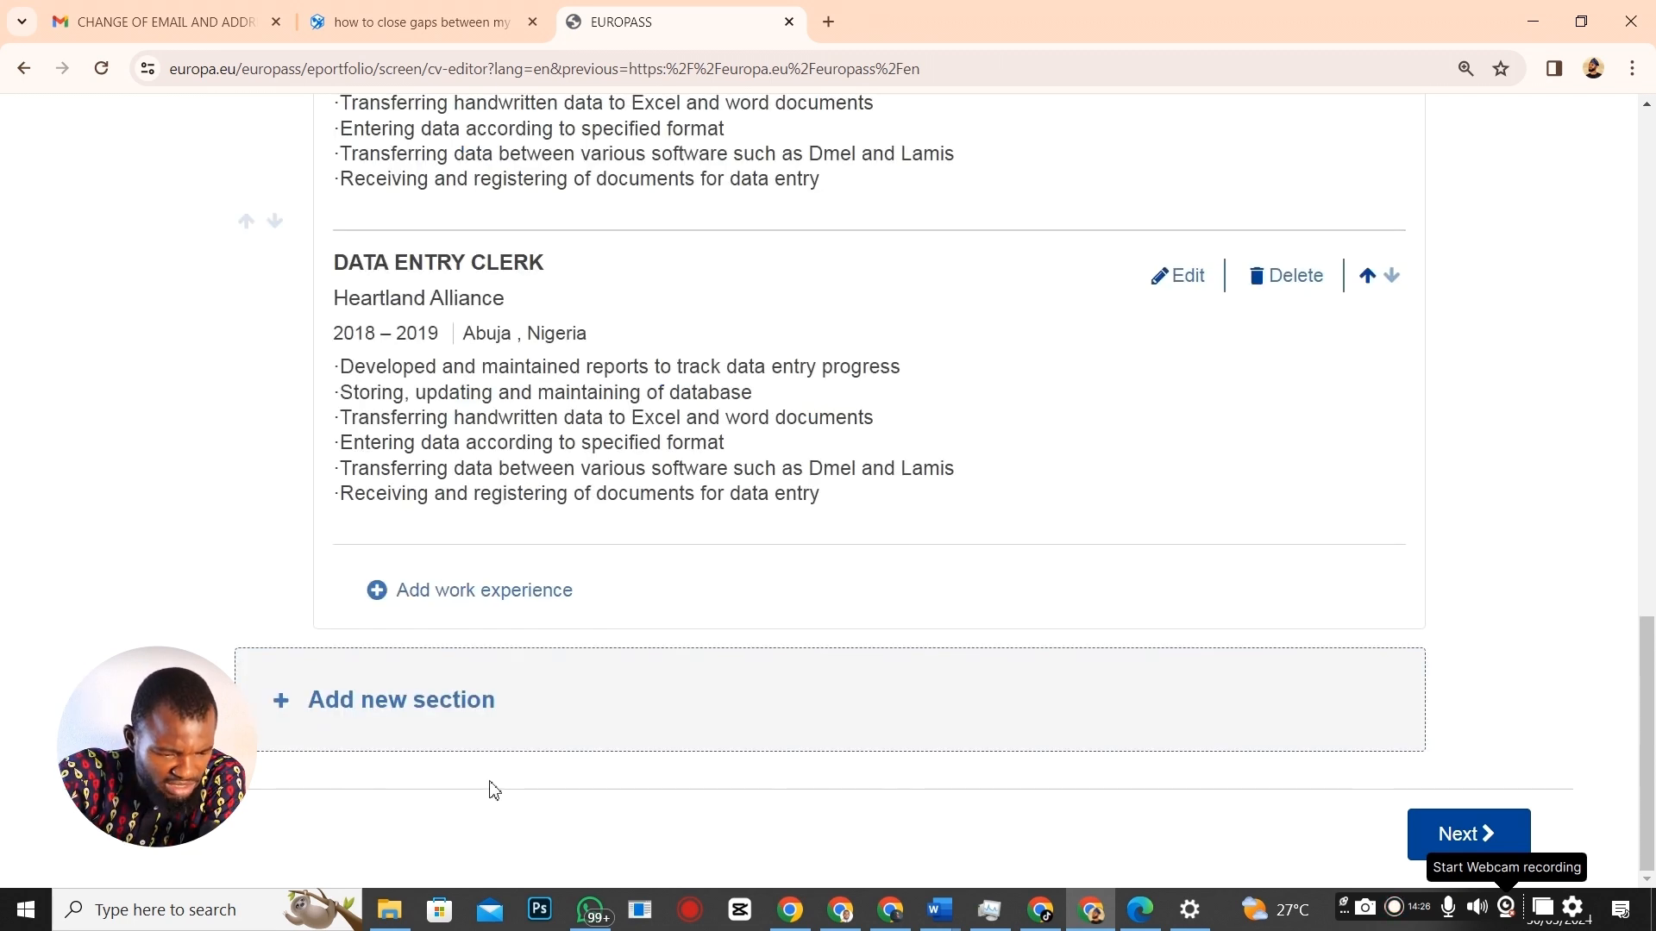
left_click(376, 702)
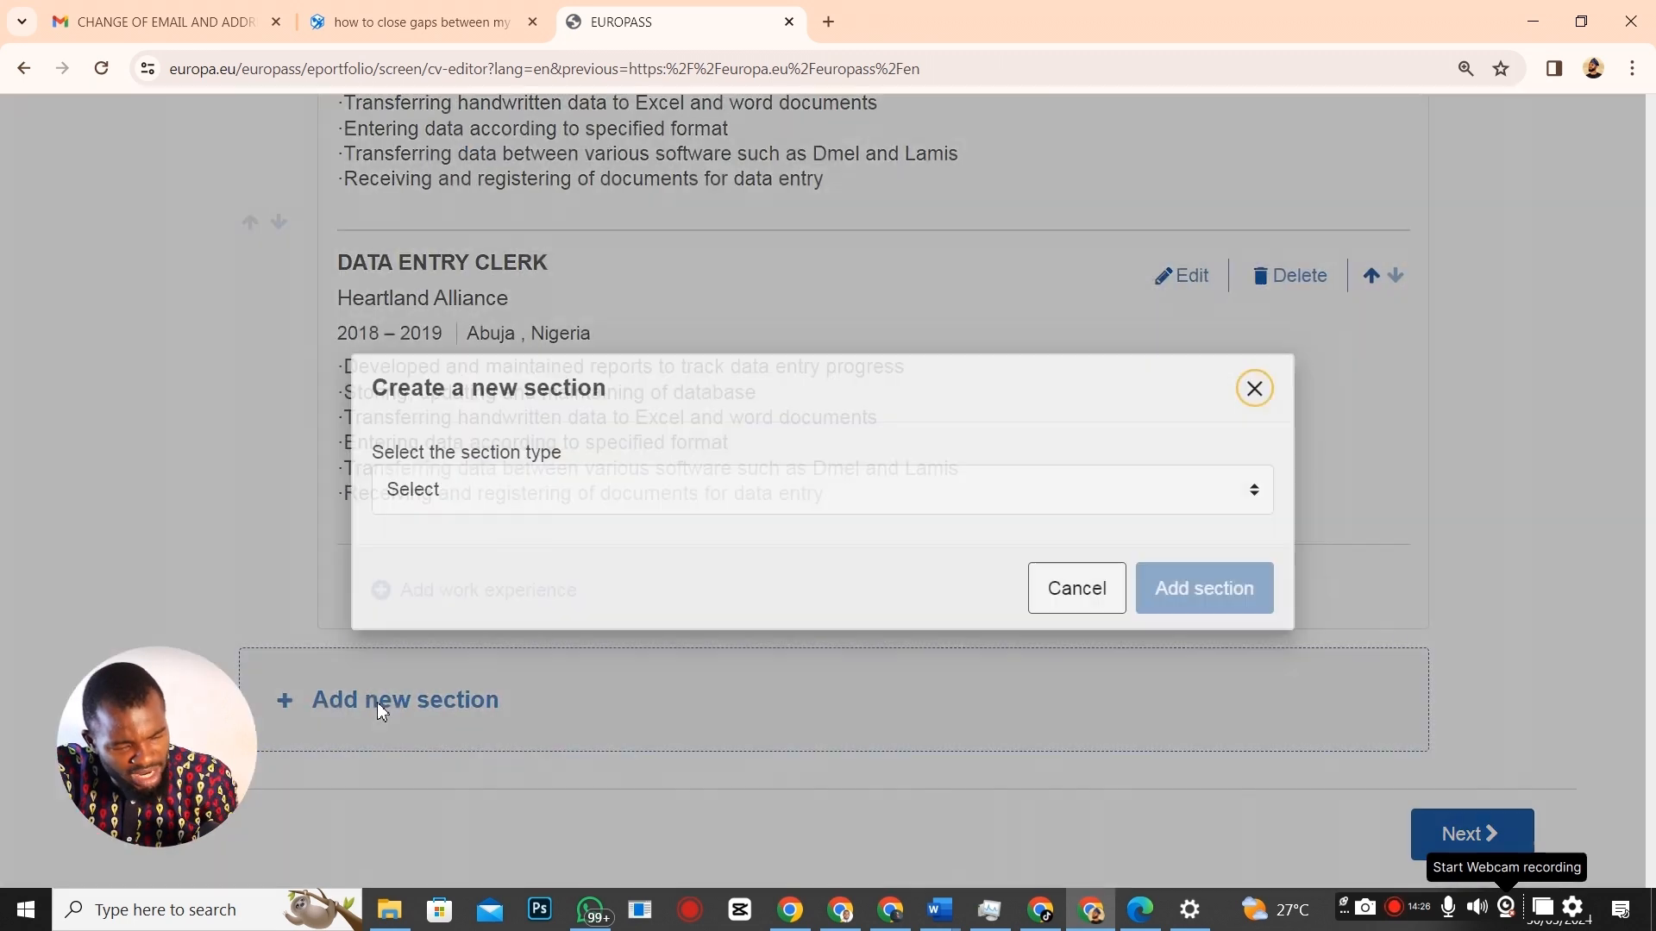
left_click(1255, 502)
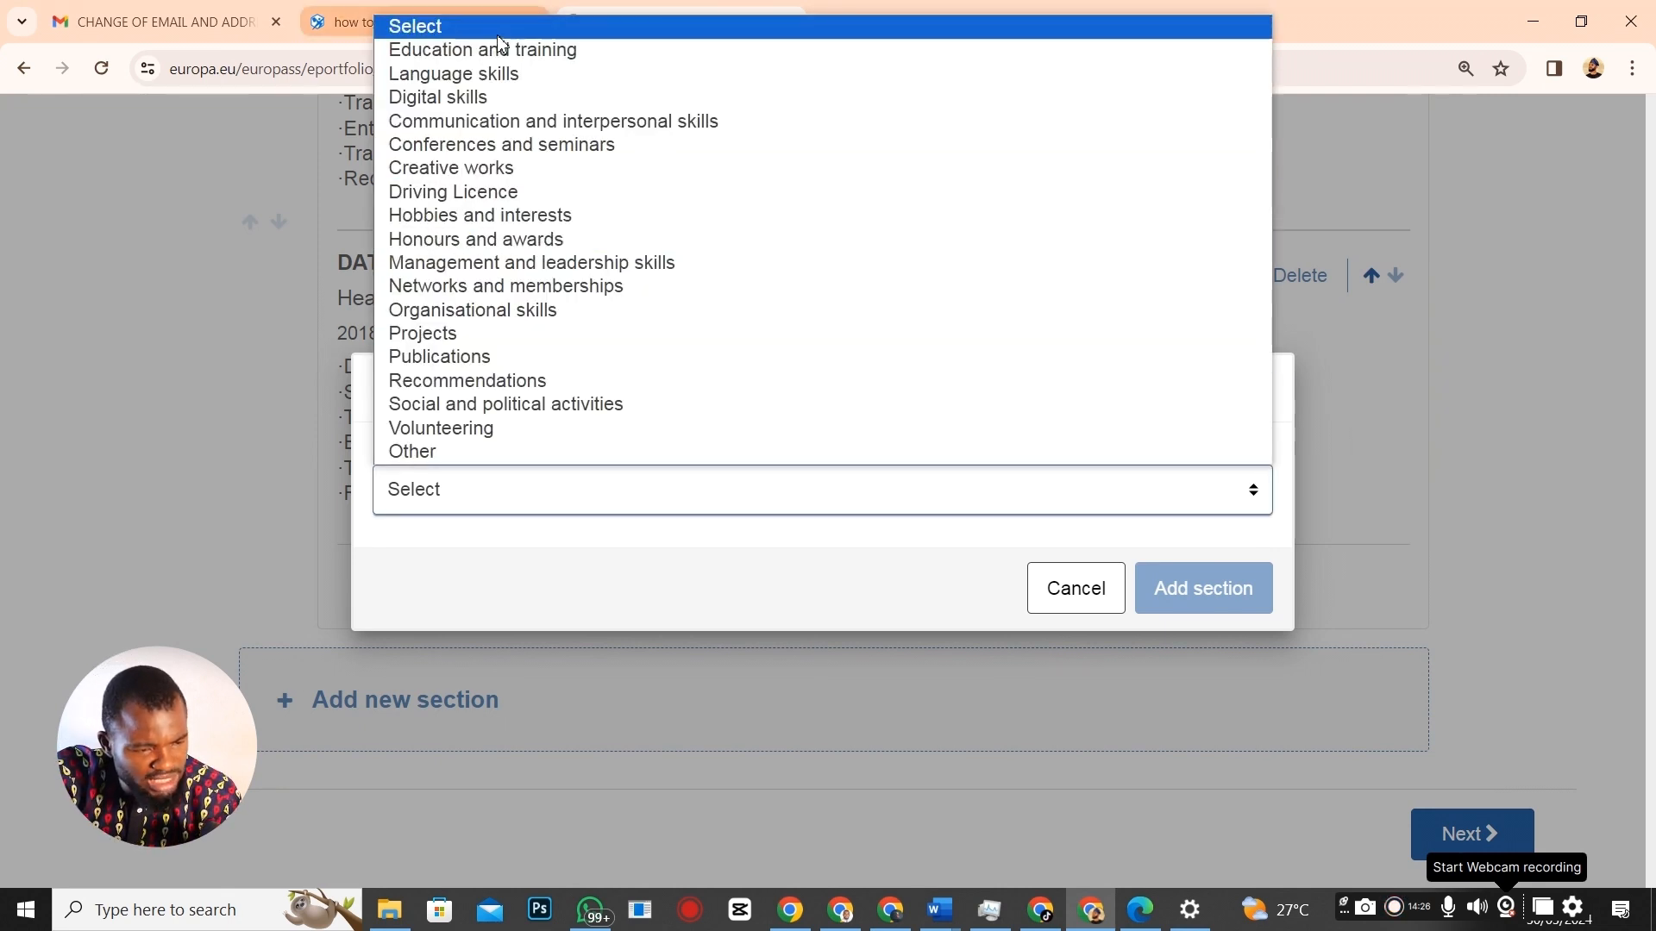
left_click(500, 51)
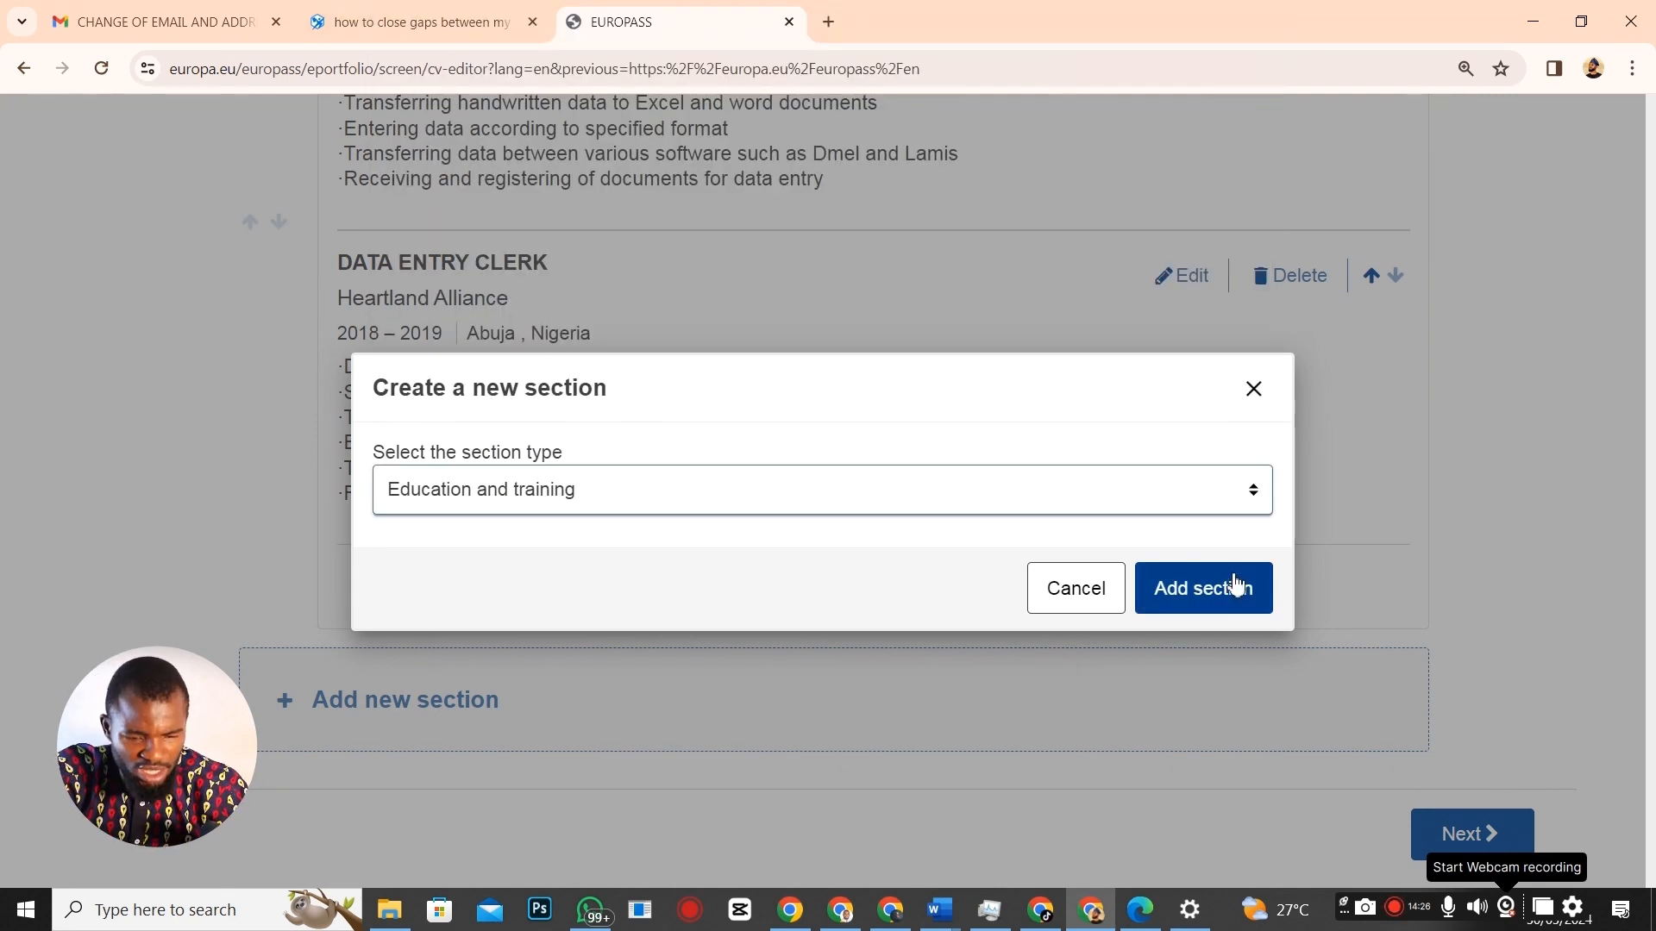
left_click(1197, 590)
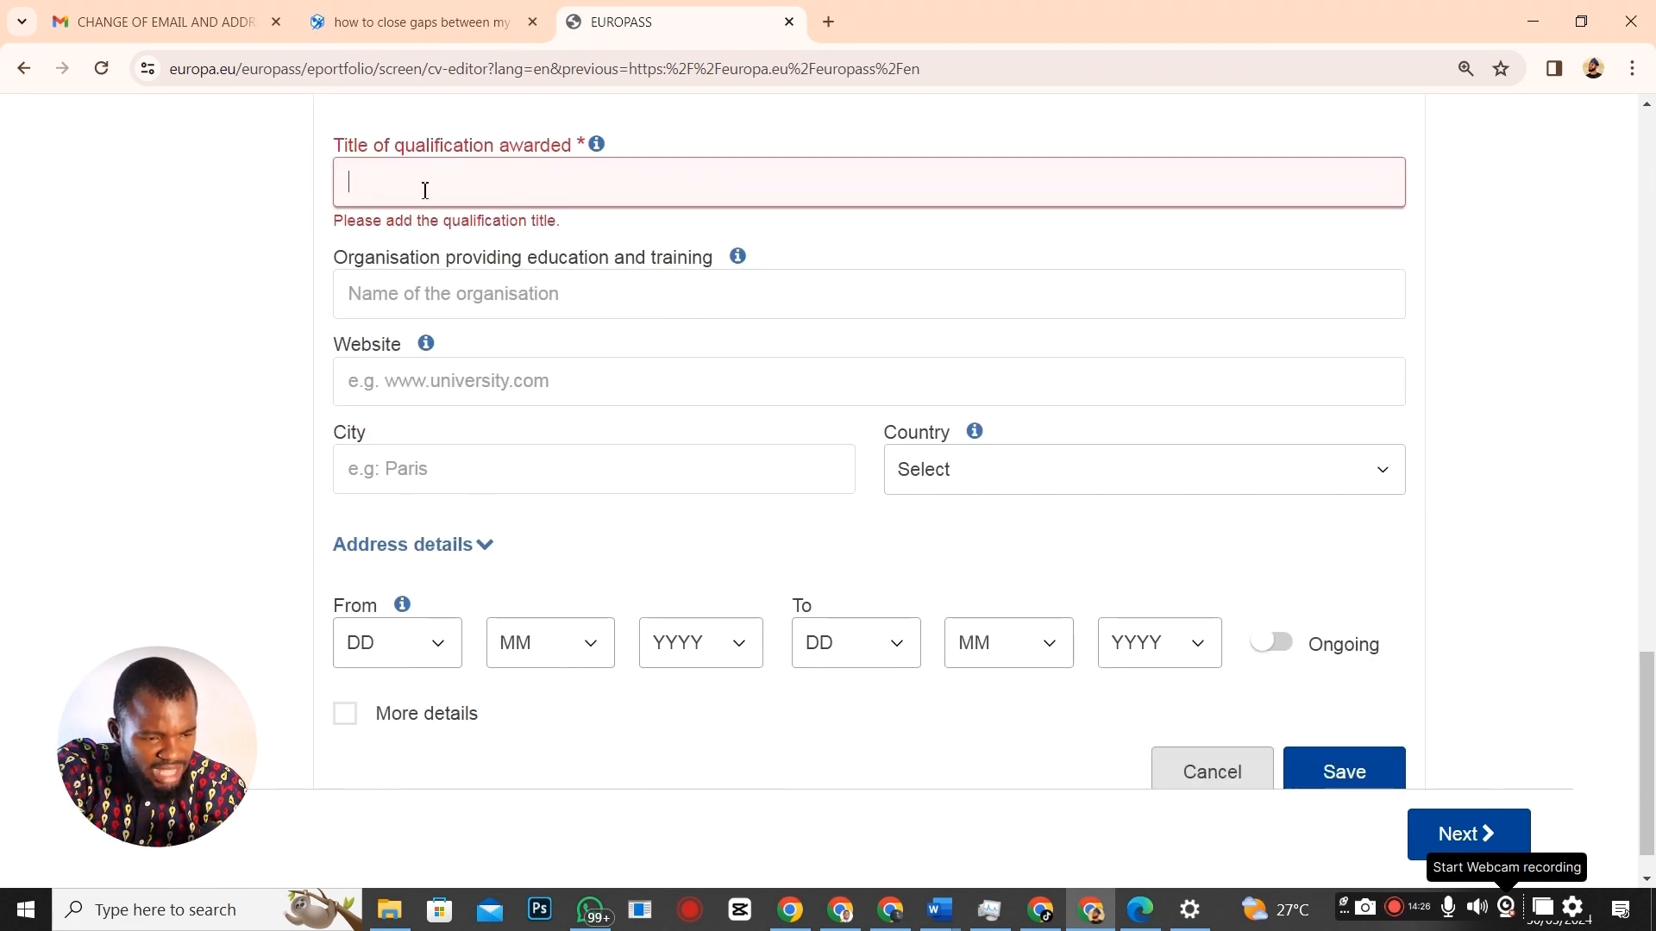
Enter Data Quality from the Word CV as the qualification title.
key("alt+Tab")
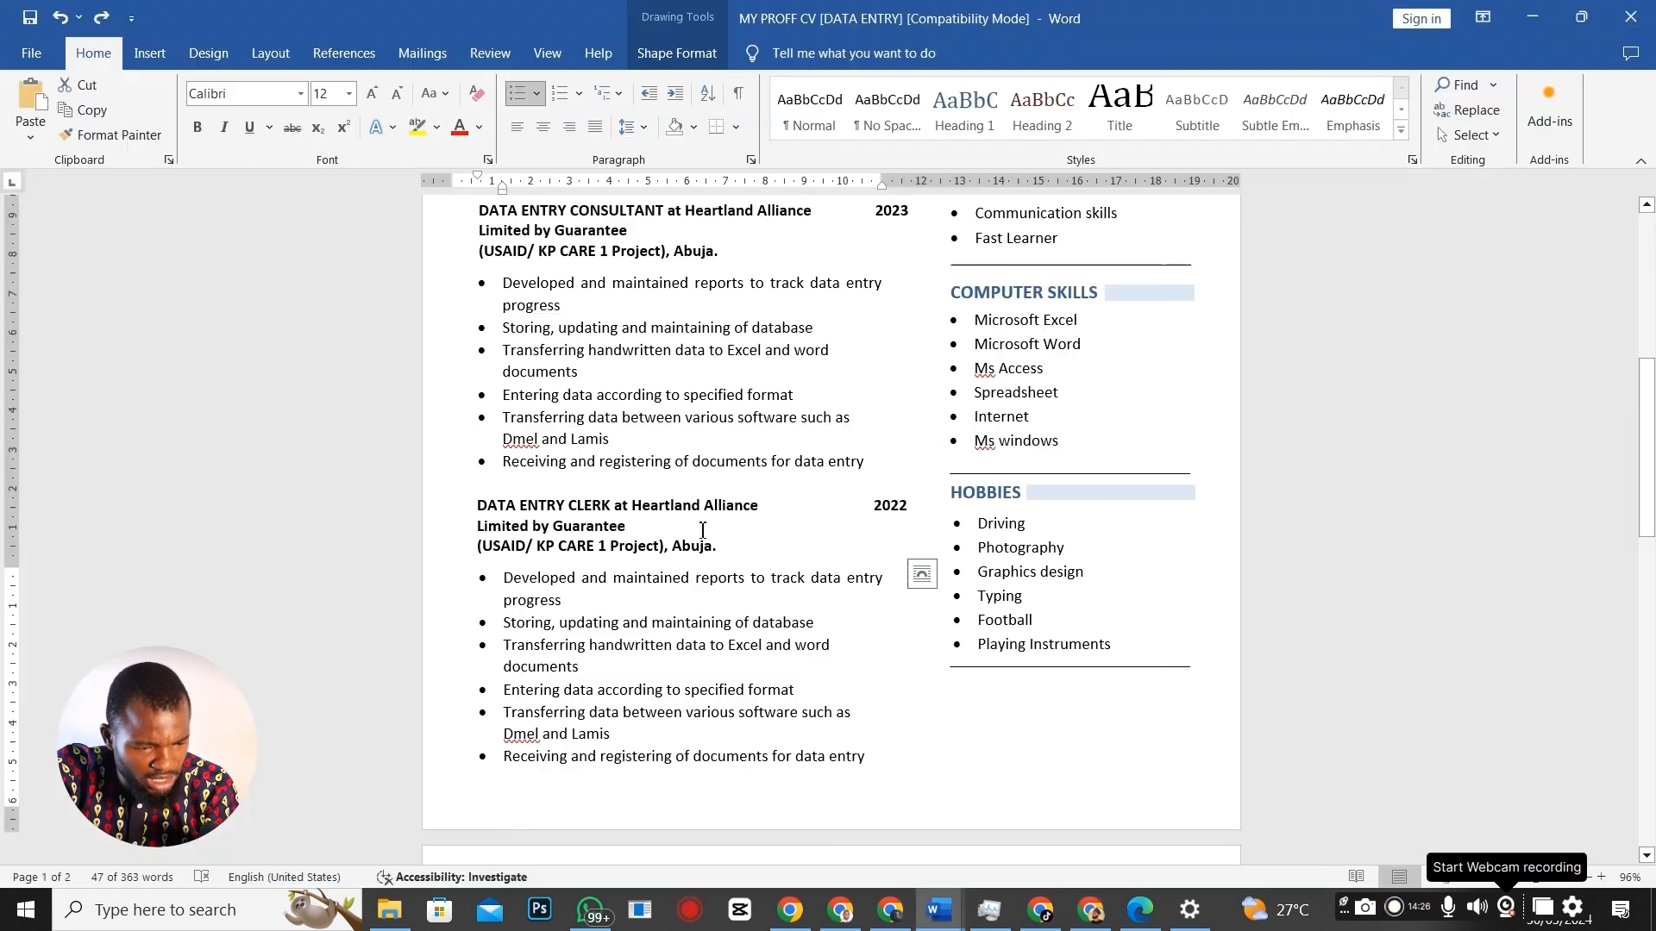
scroll(637, 554, "down", 4)
scroll(640, 719, "down", 4)
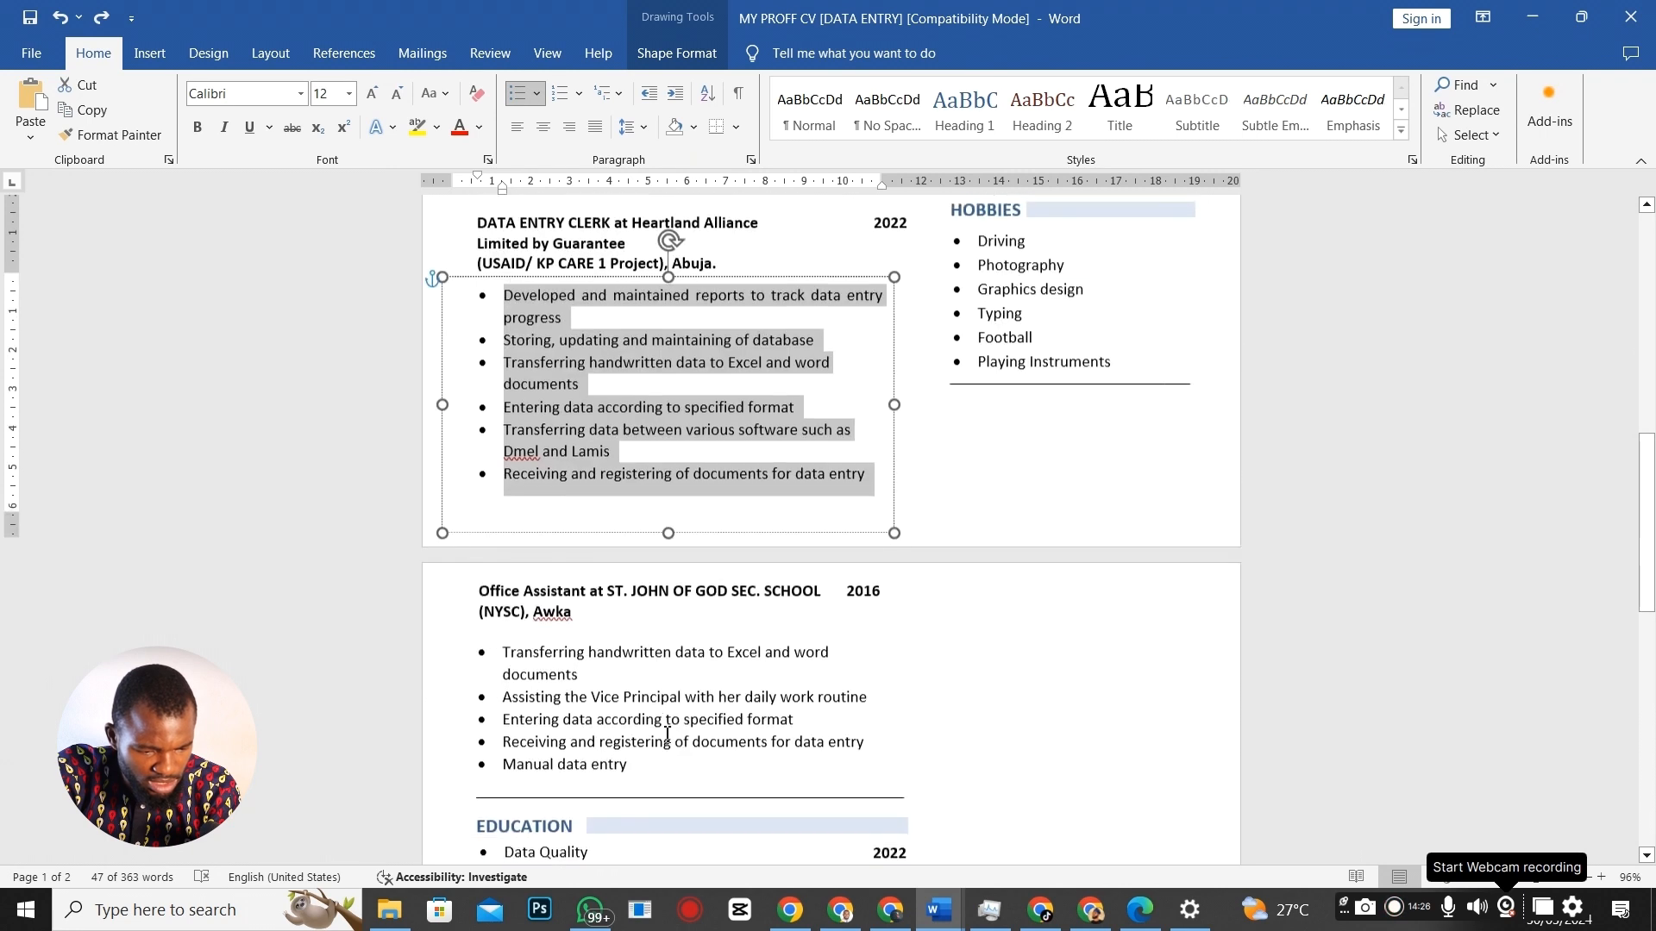
scroll(824, 628, "down", 1)
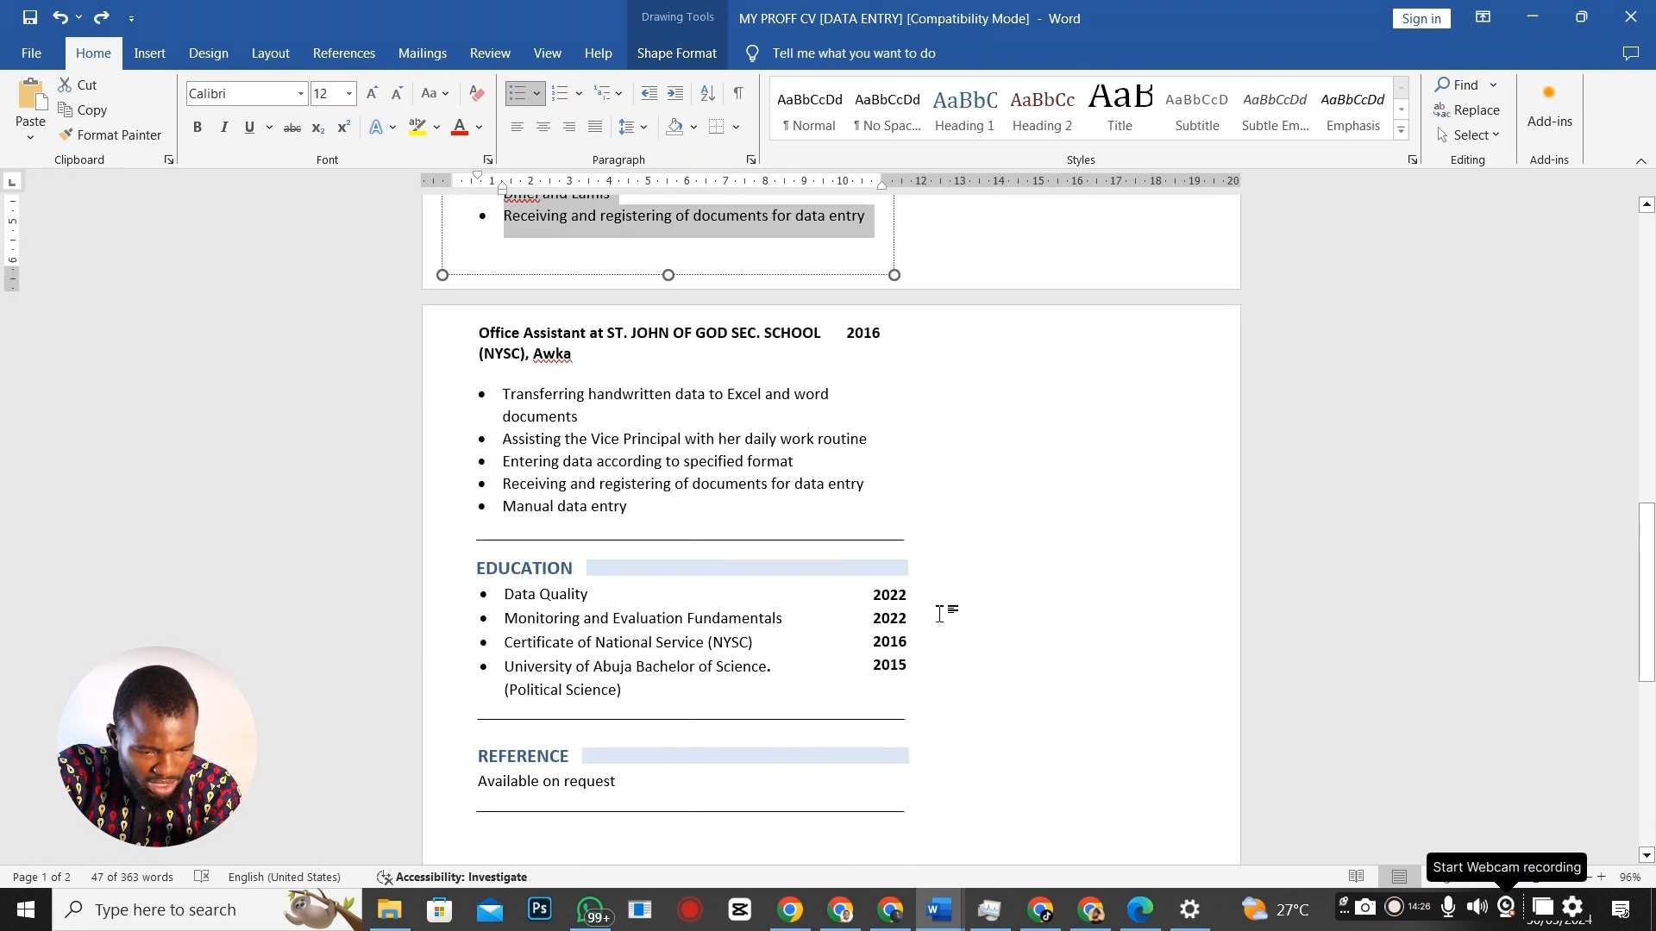
left_click_drag(603, 599, 516, 592)
key("alt+Tab")
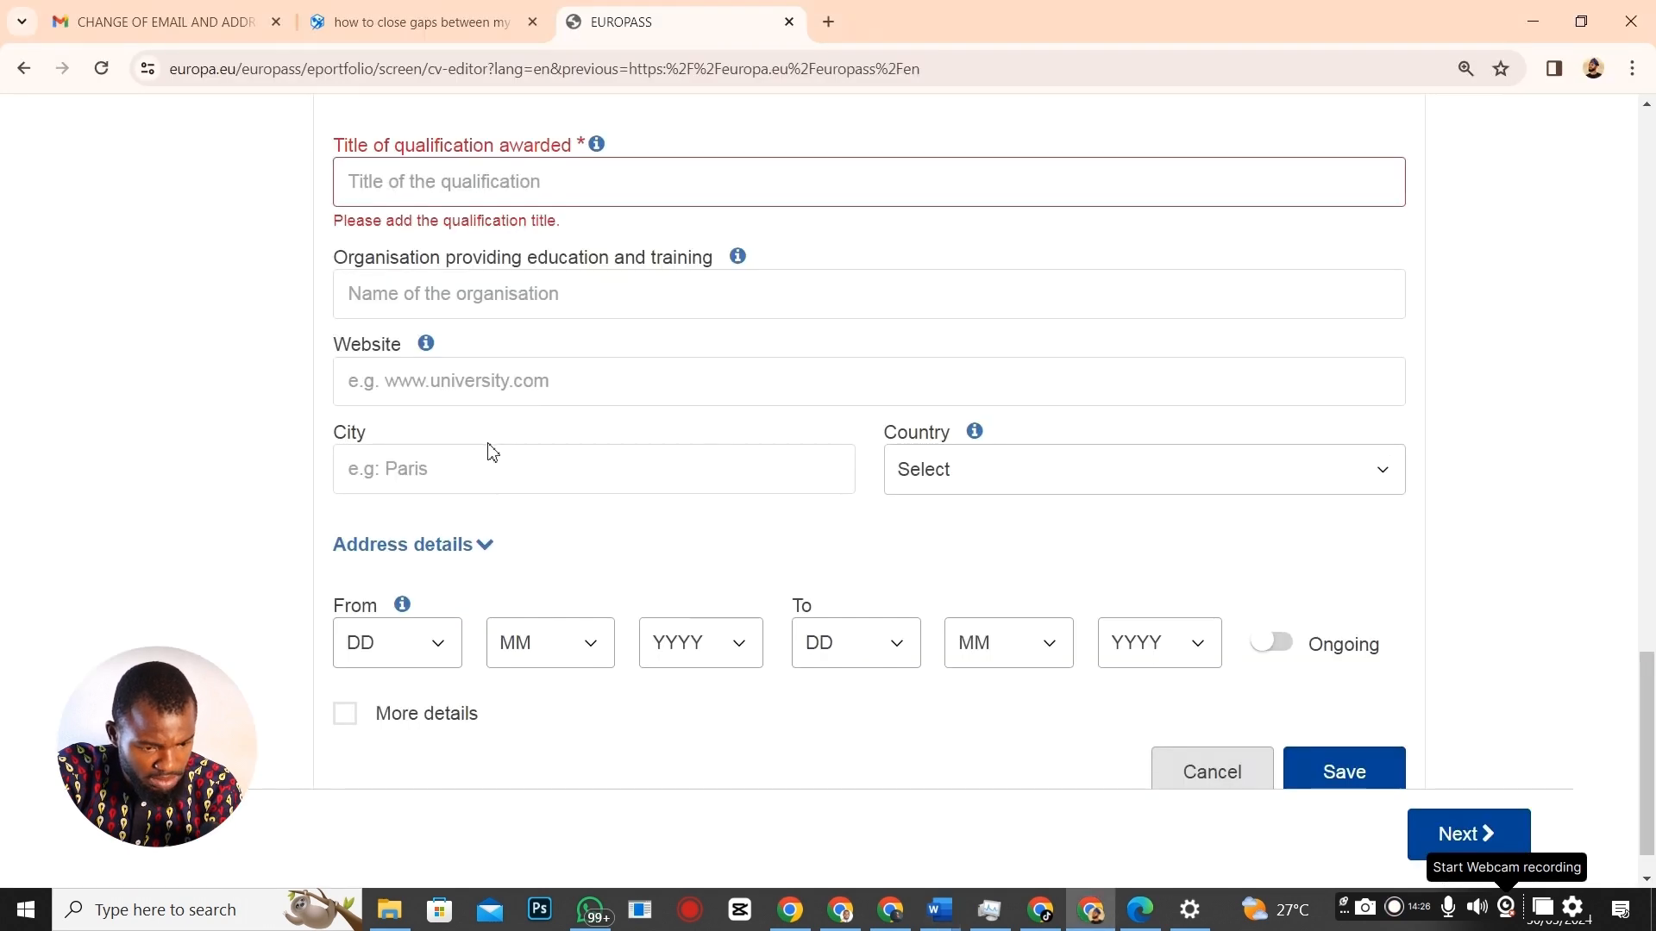
left_click(392, 204)
type("•\tData Quality")
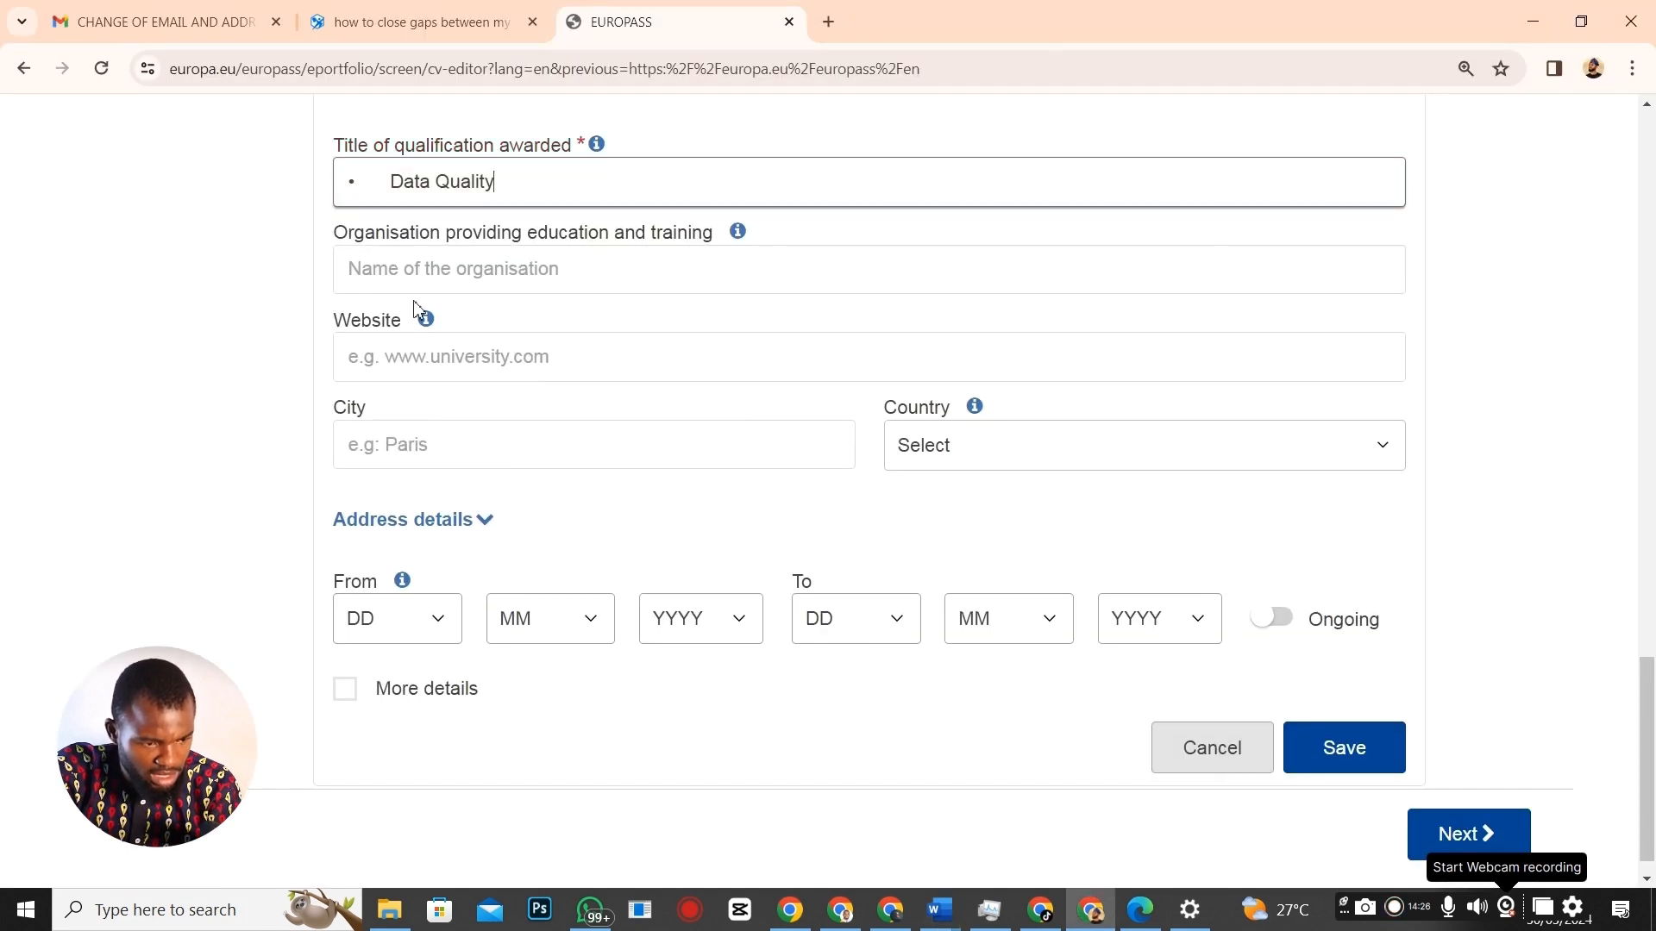
Enter Alison as the organisation and Nigeria as the country.
left_click(419, 271)
type("Alison")
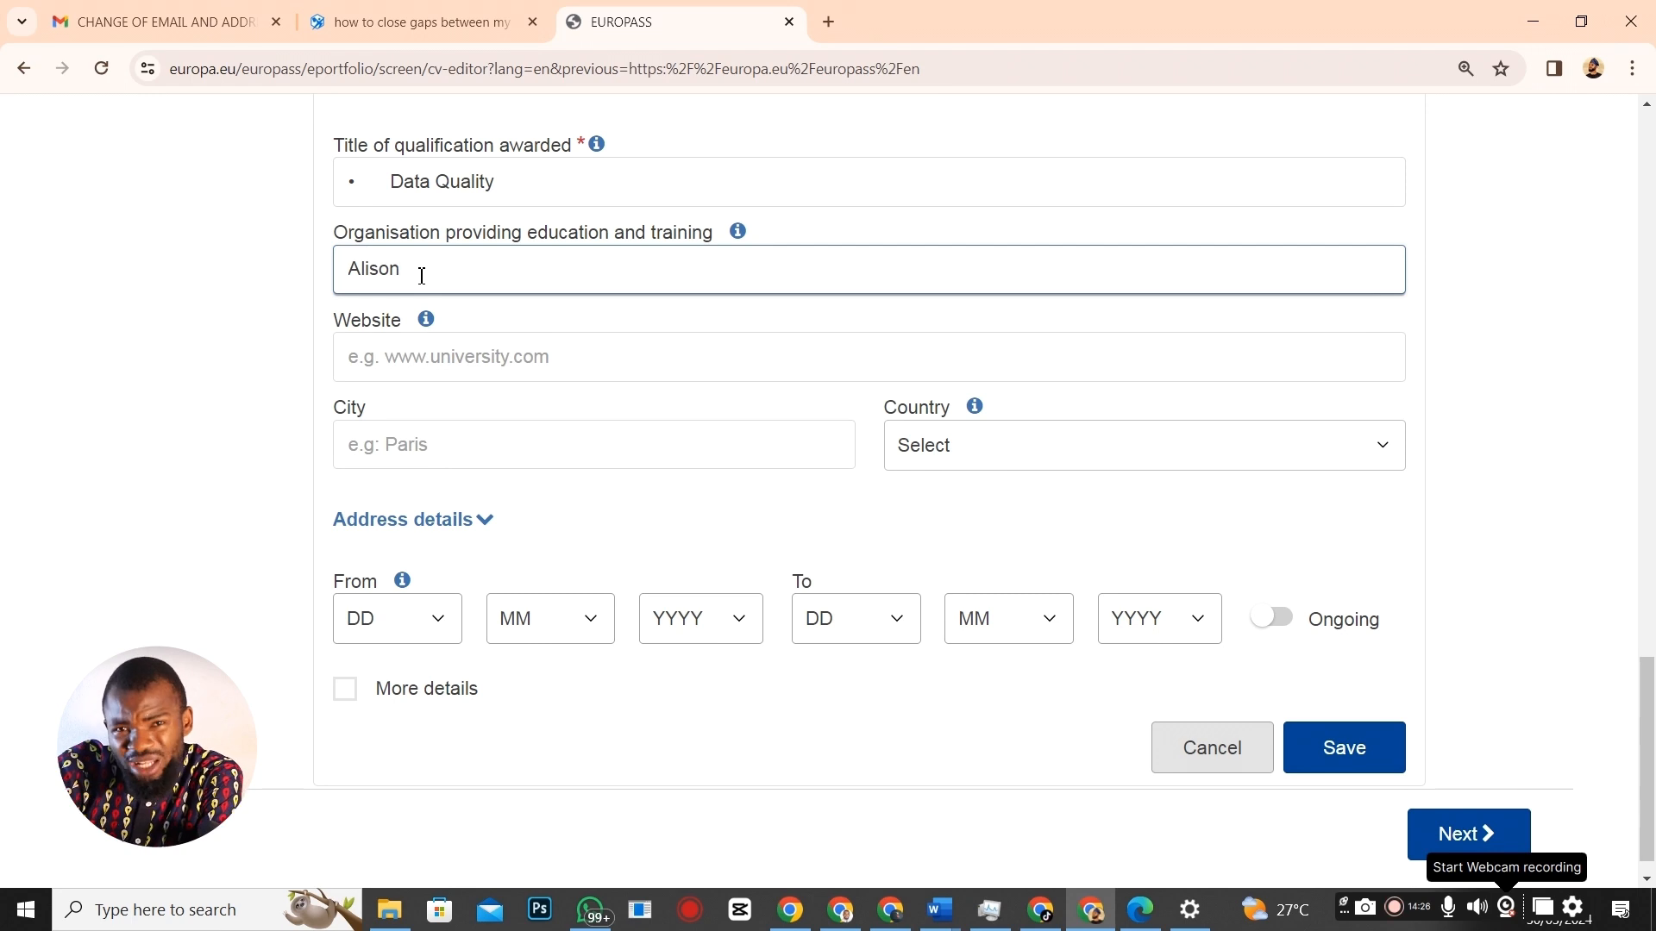
left_click(432, 369)
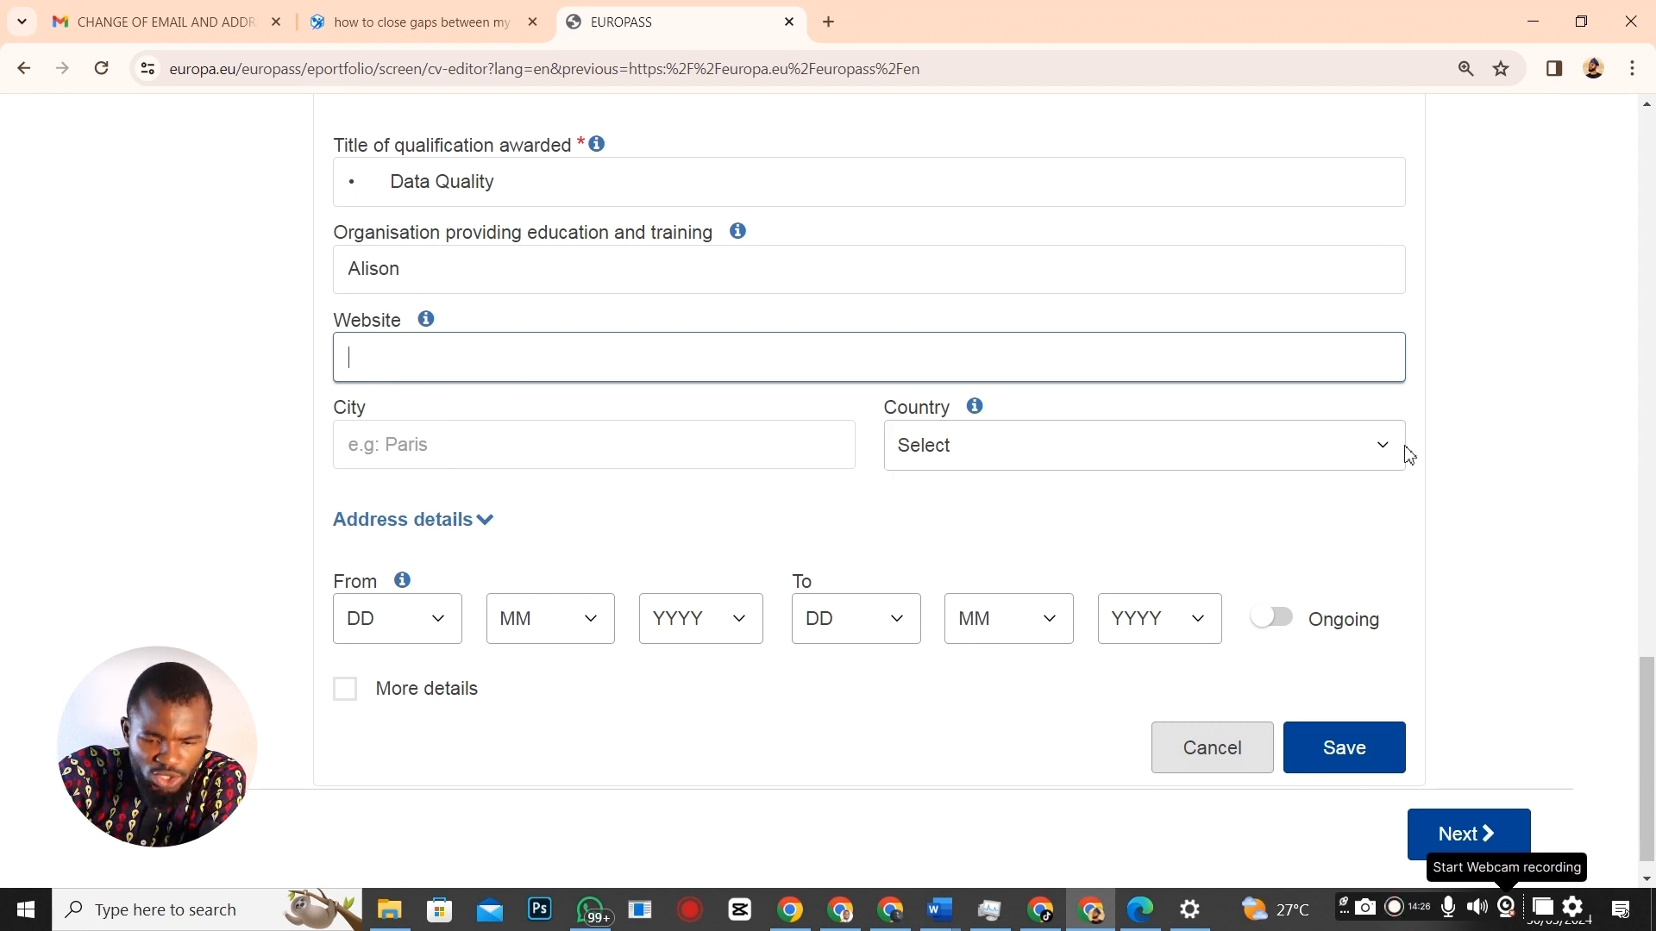
left_click(985, 423)
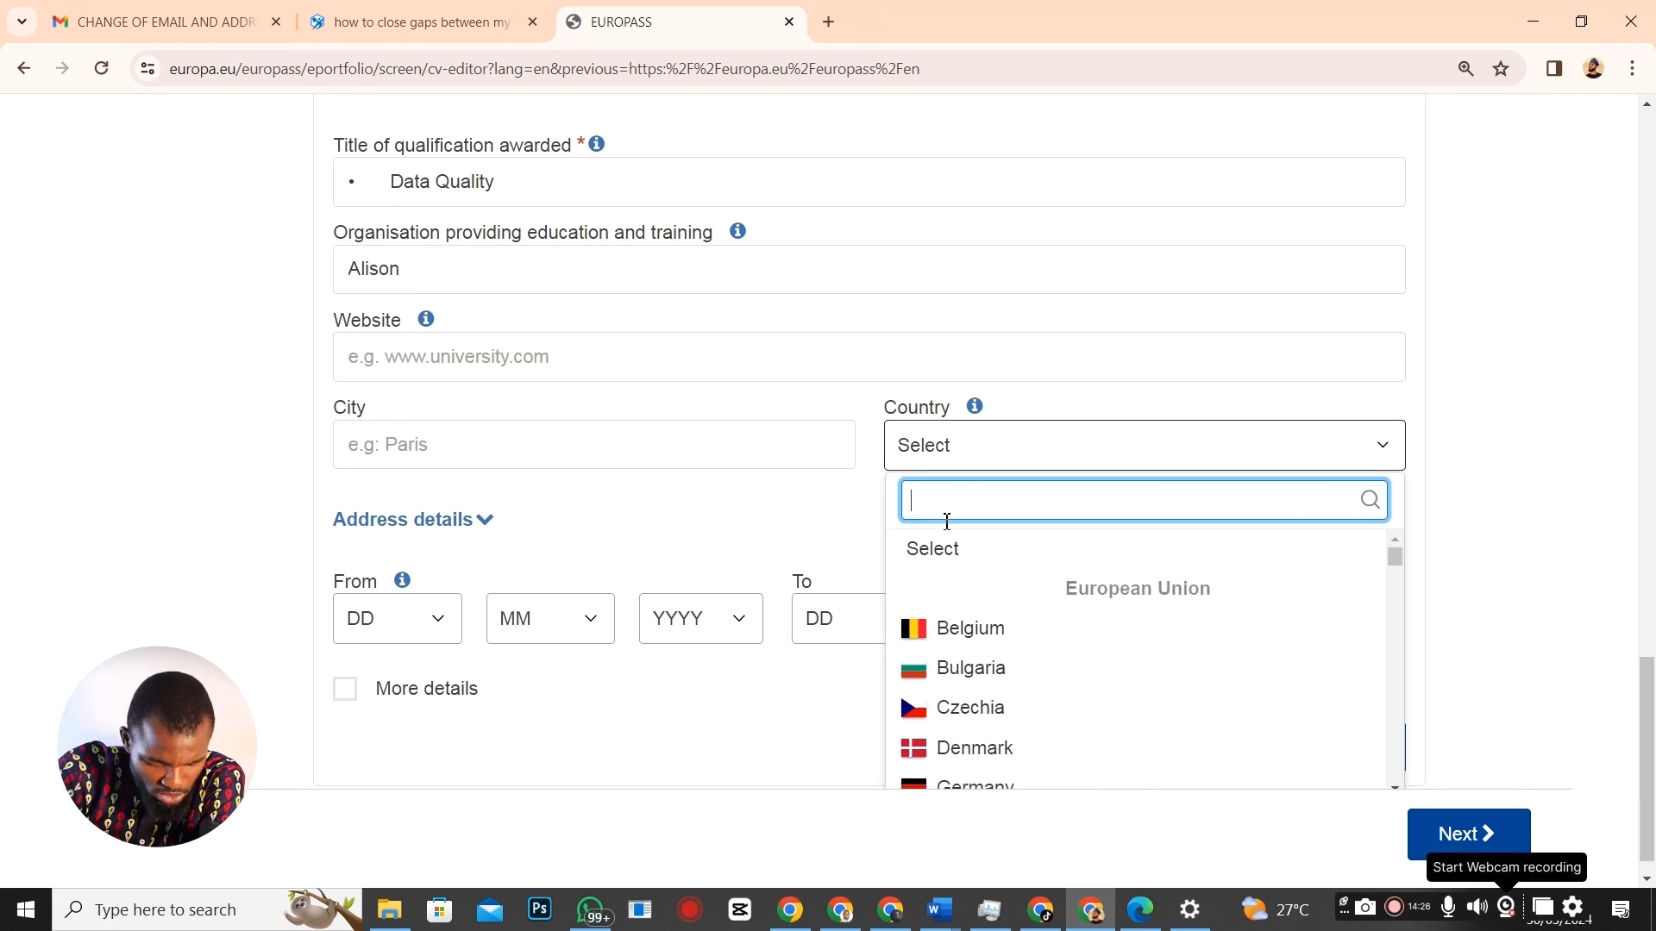
type("nigeria")
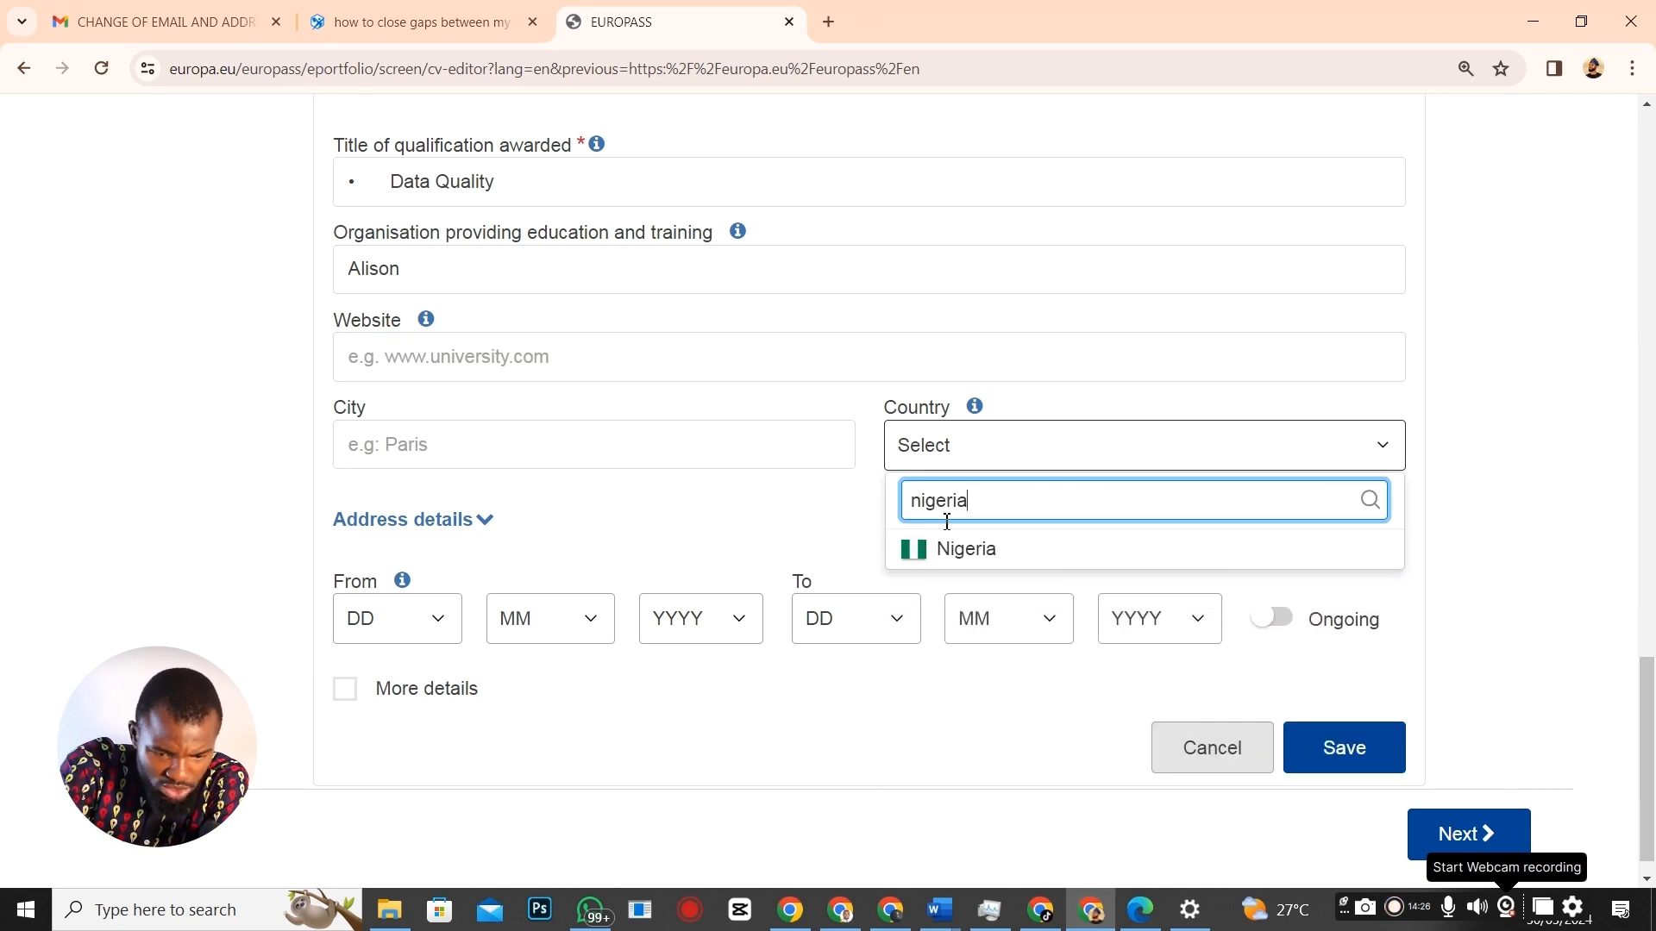
left_click(1013, 550)
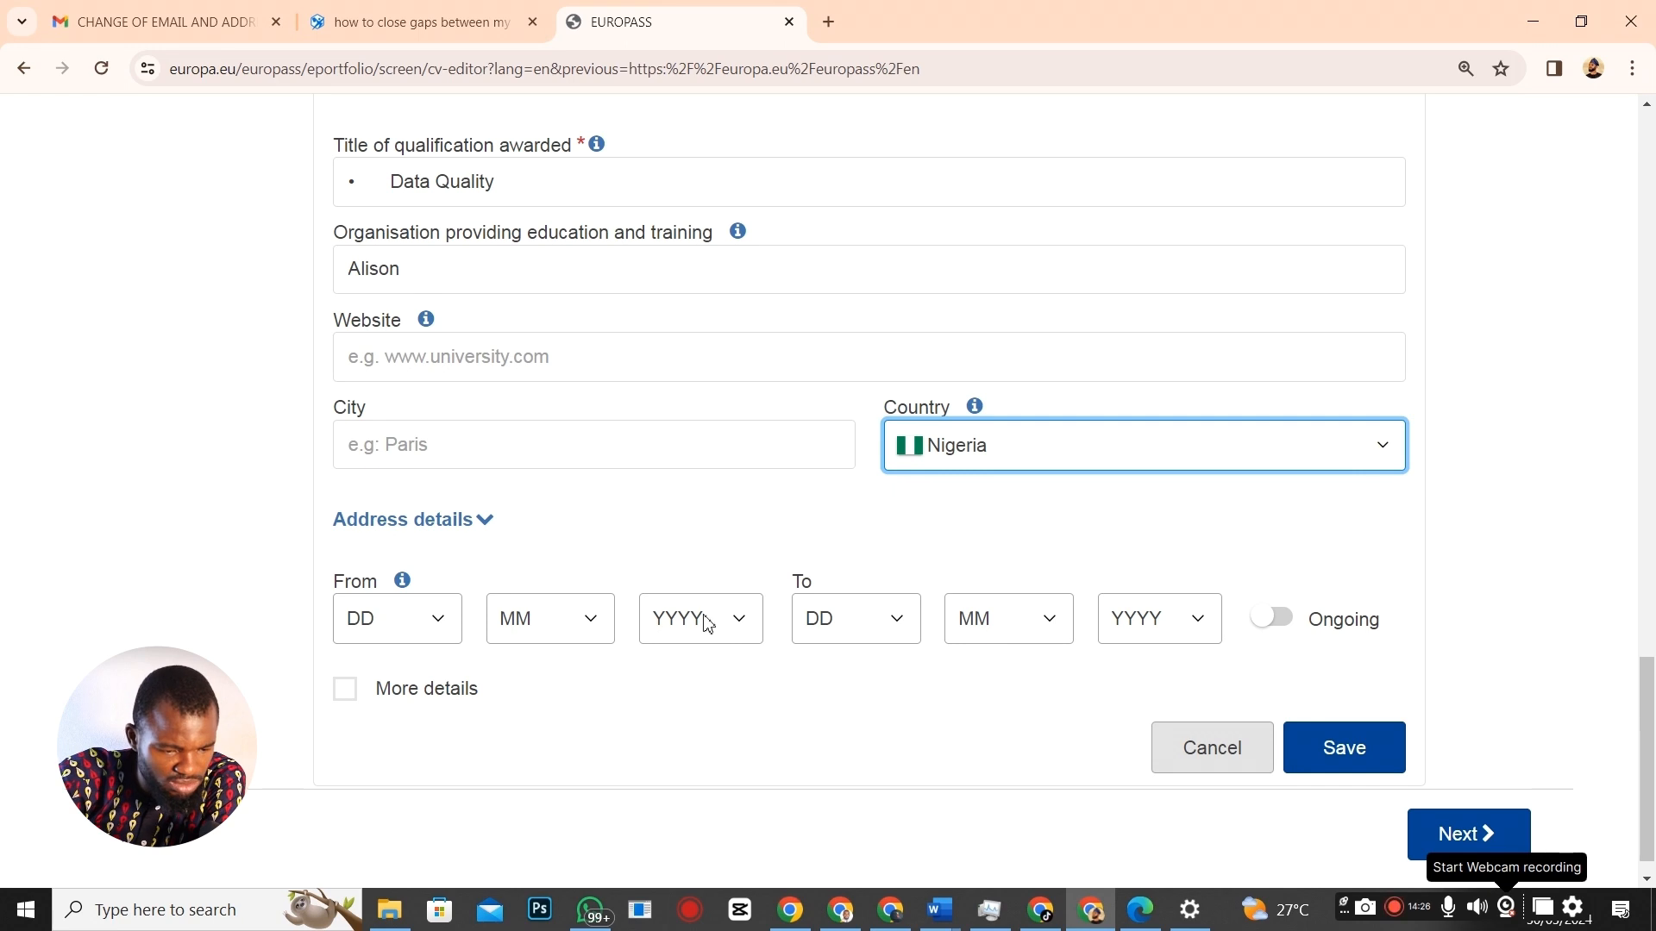
Set the years to 2018–2018 and save the Data Quality entry.
scroll(707, 622, "down", 1)
left_click(747, 593)
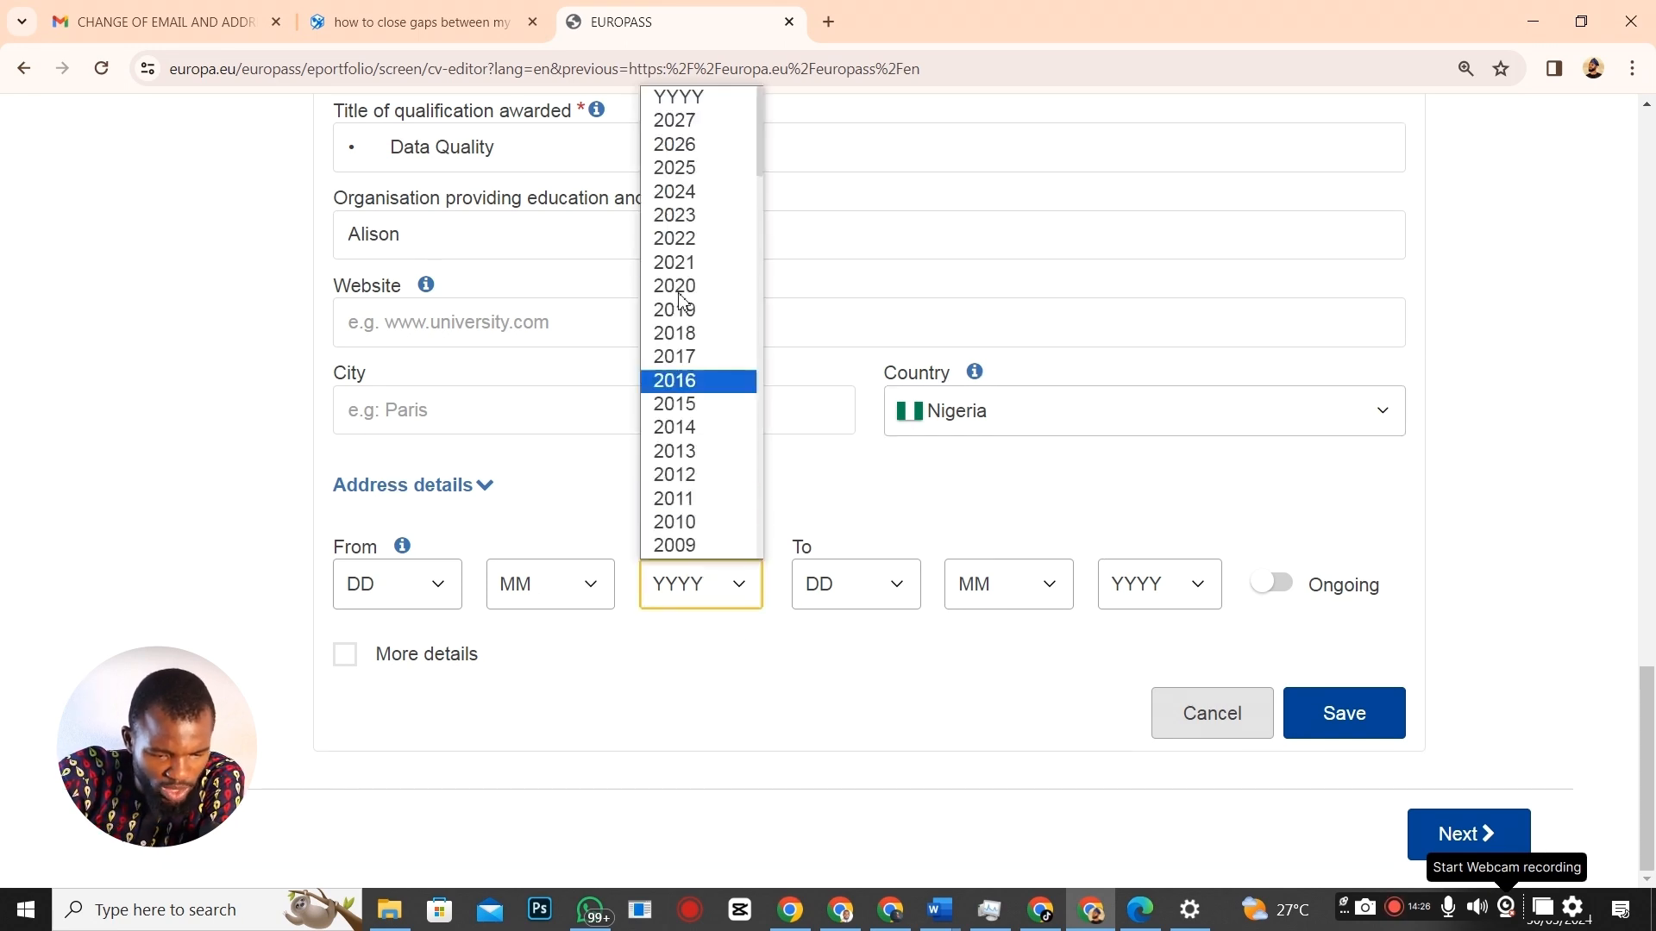
left_click(675, 333)
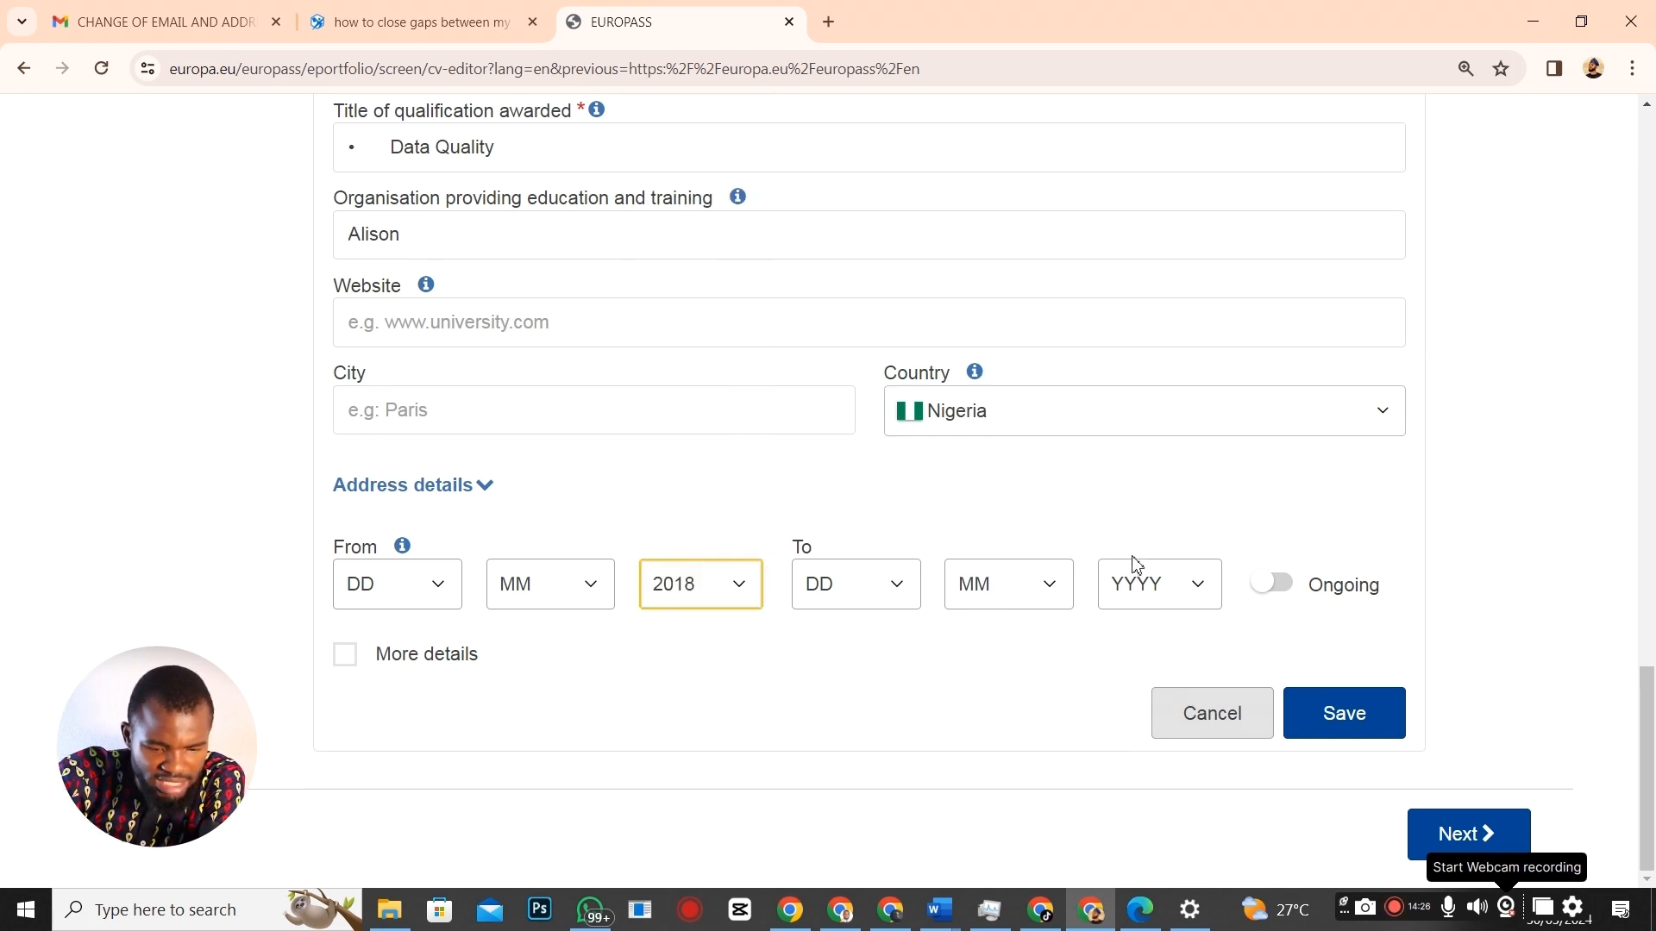
left_click(1198, 590)
left_click(1148, 332)
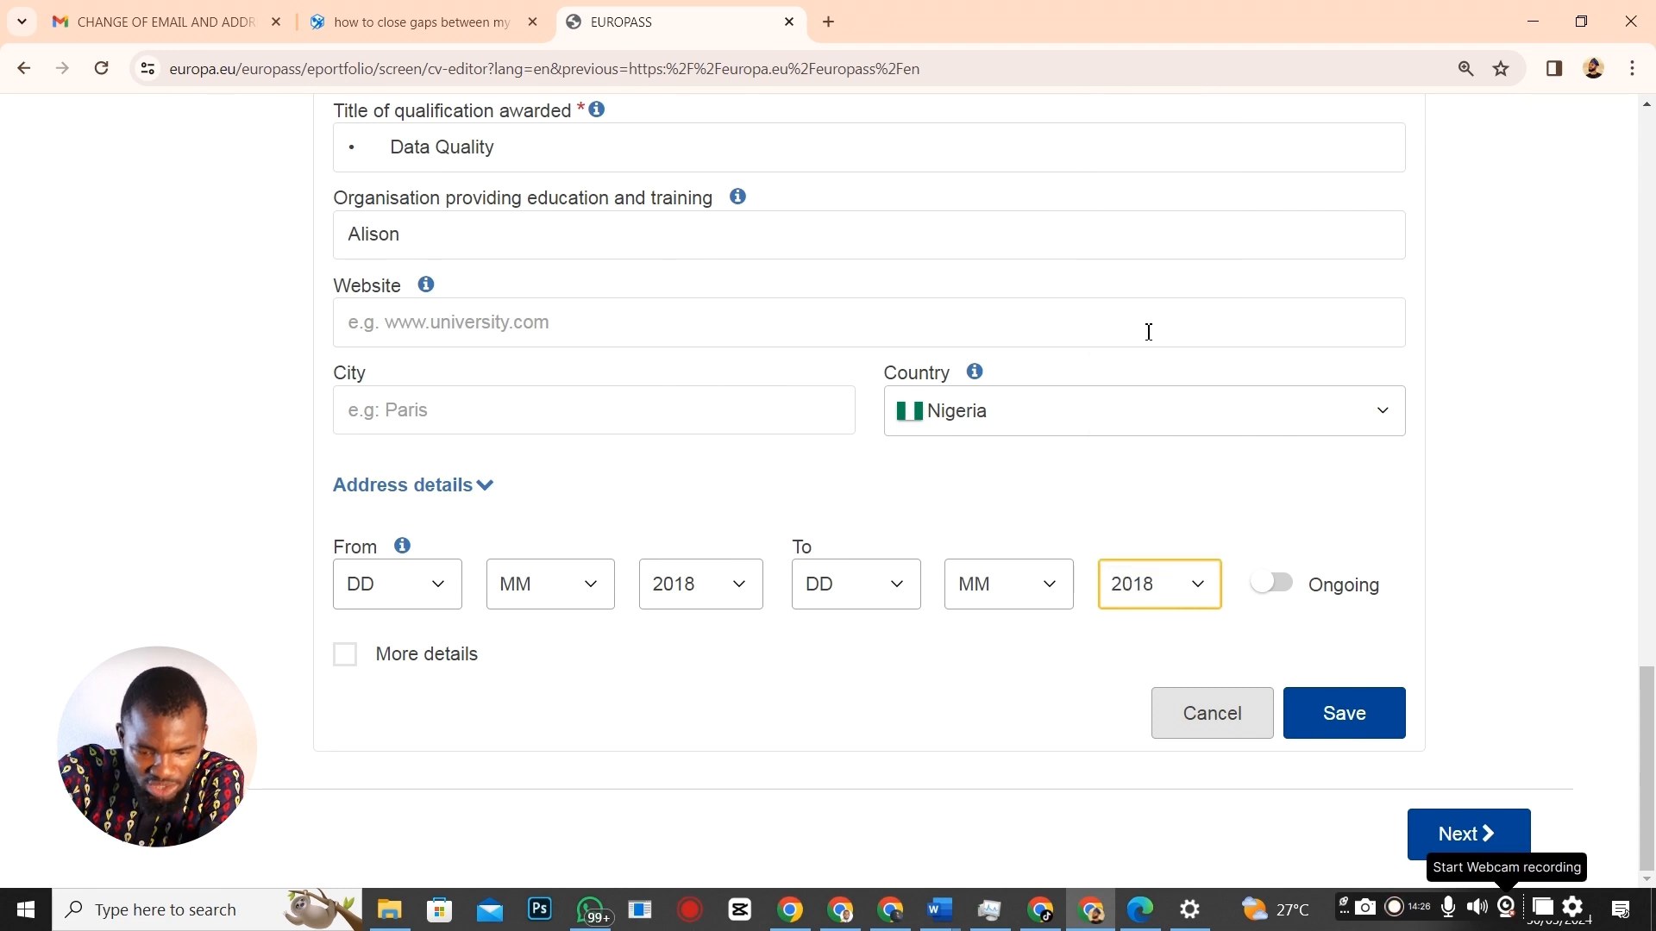
left_click(1371, 713)
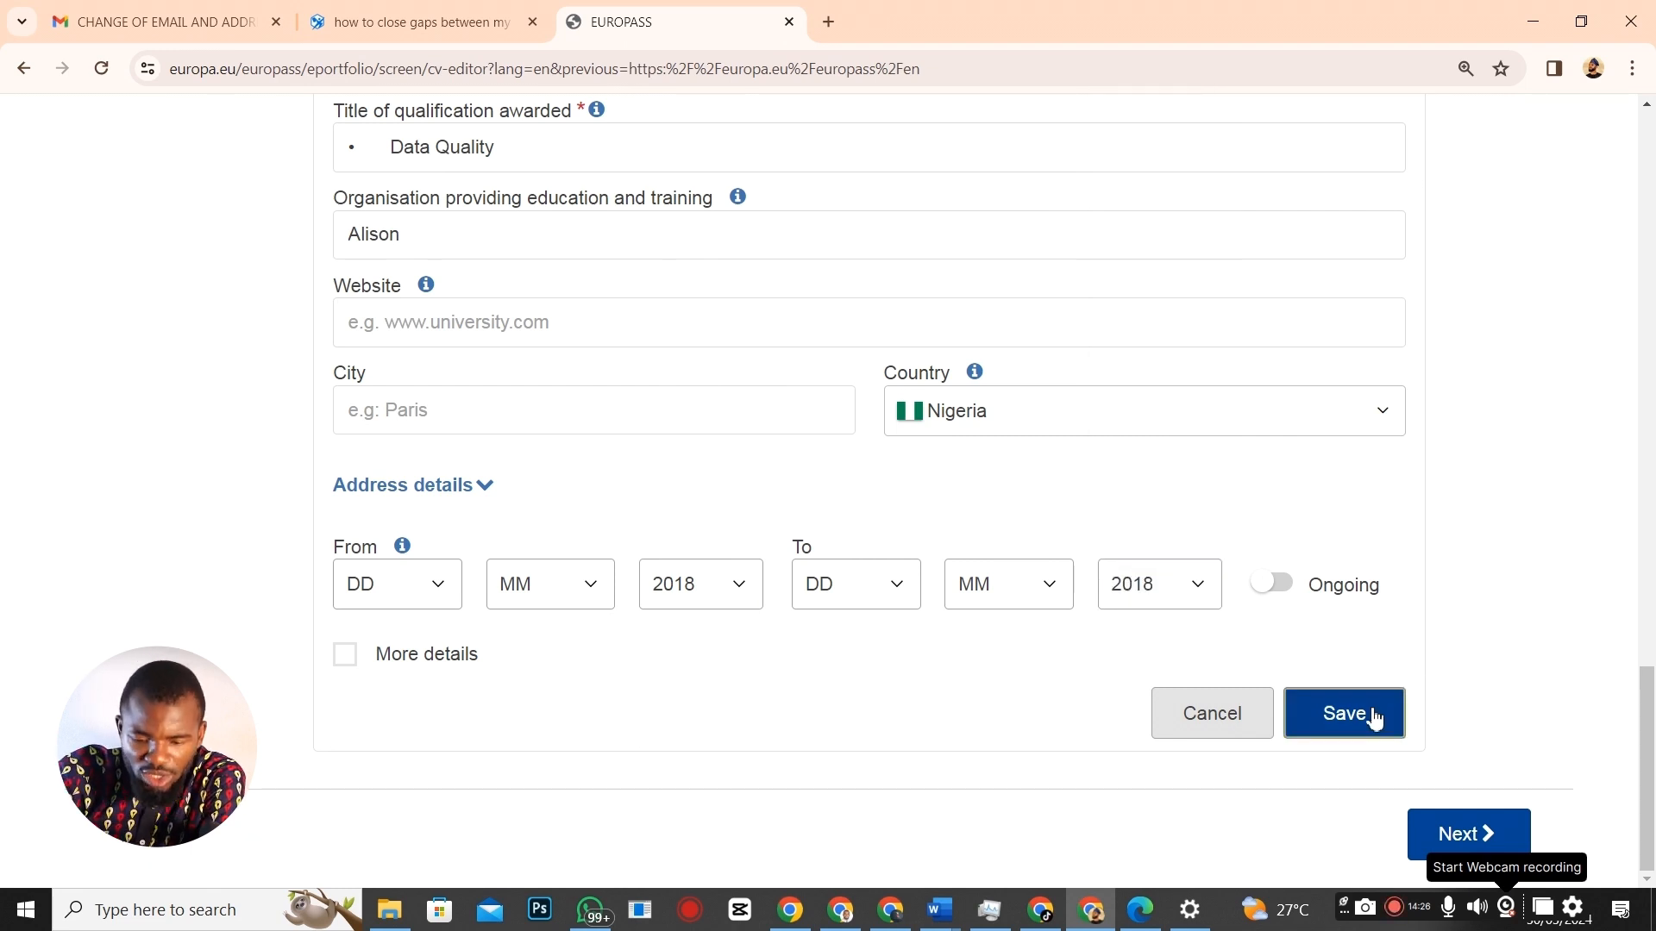
key("alt+Tab")
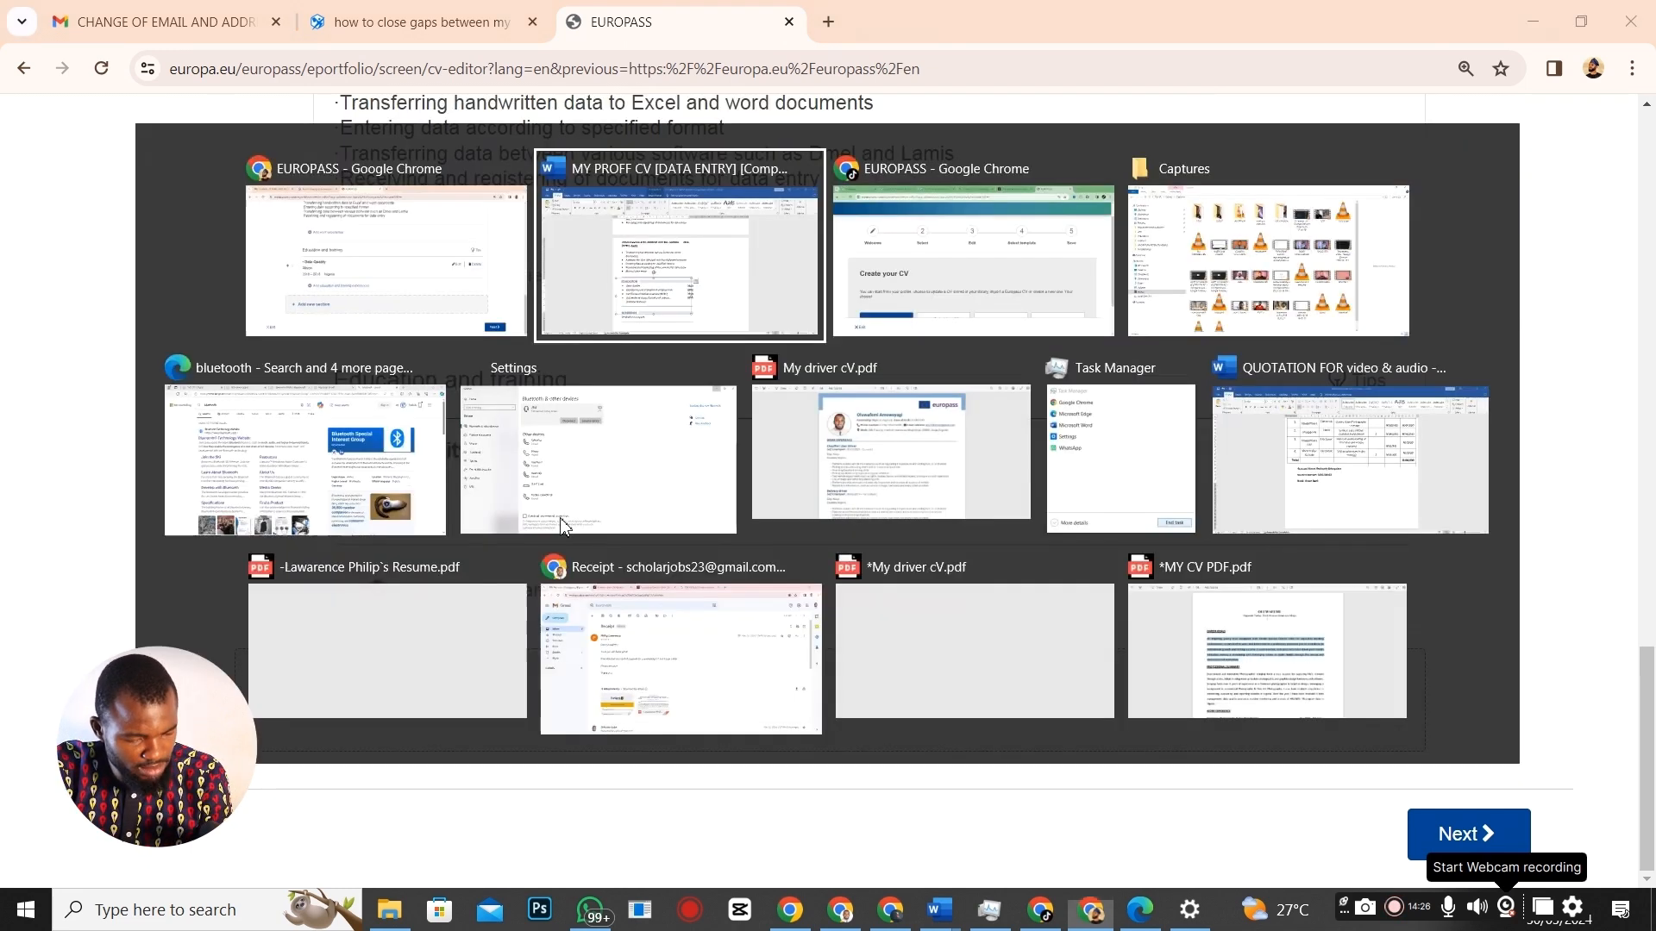
Start a new education entry with Political Science as the qualification title.
scroll(563, 634, "down", 1)
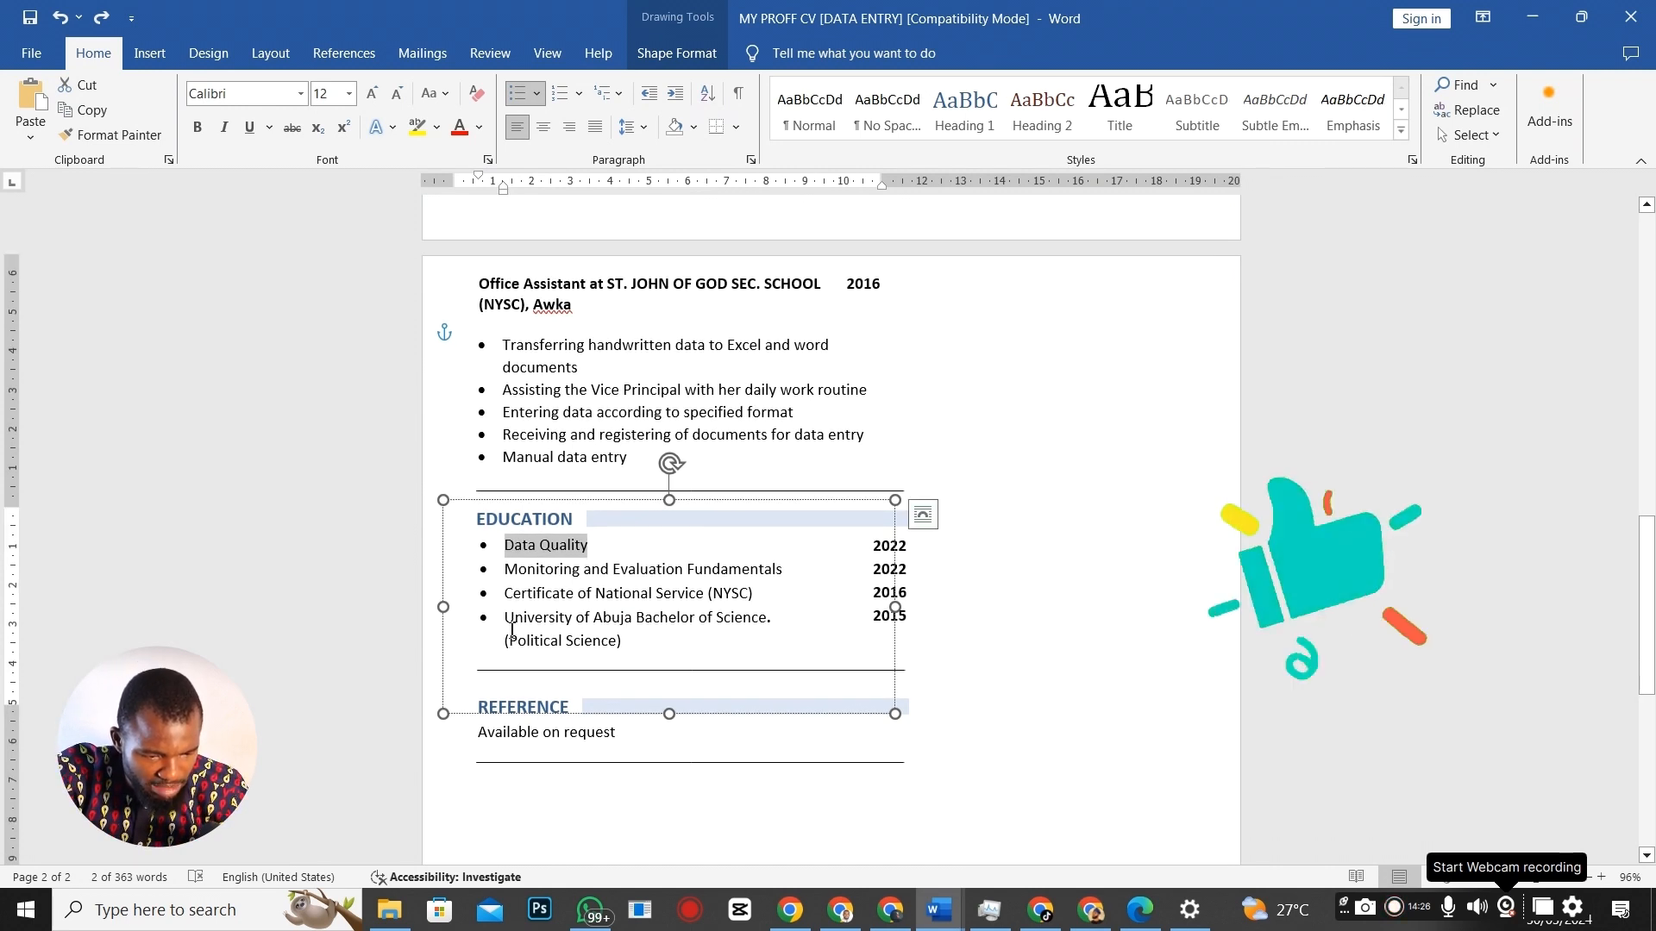
left_click_drag(507, 618, 591, 612)
left_click_drag(509, 643, 613, 643)
key("ctrl+c")
key("alt+Tab")
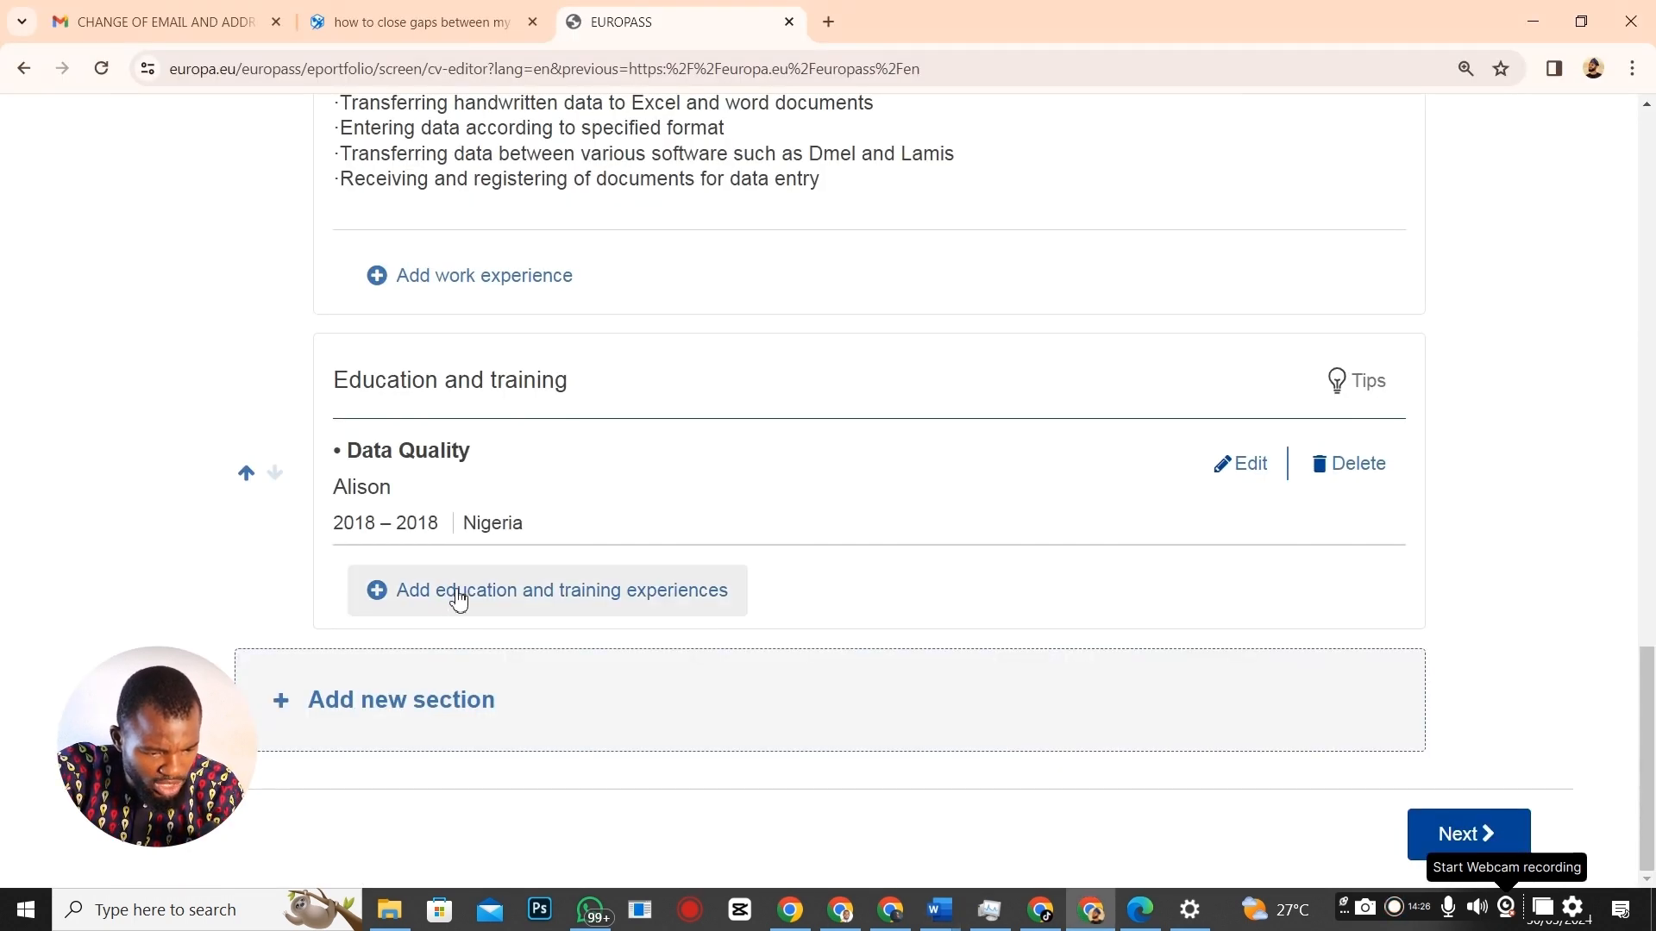
left_click(457, 599)
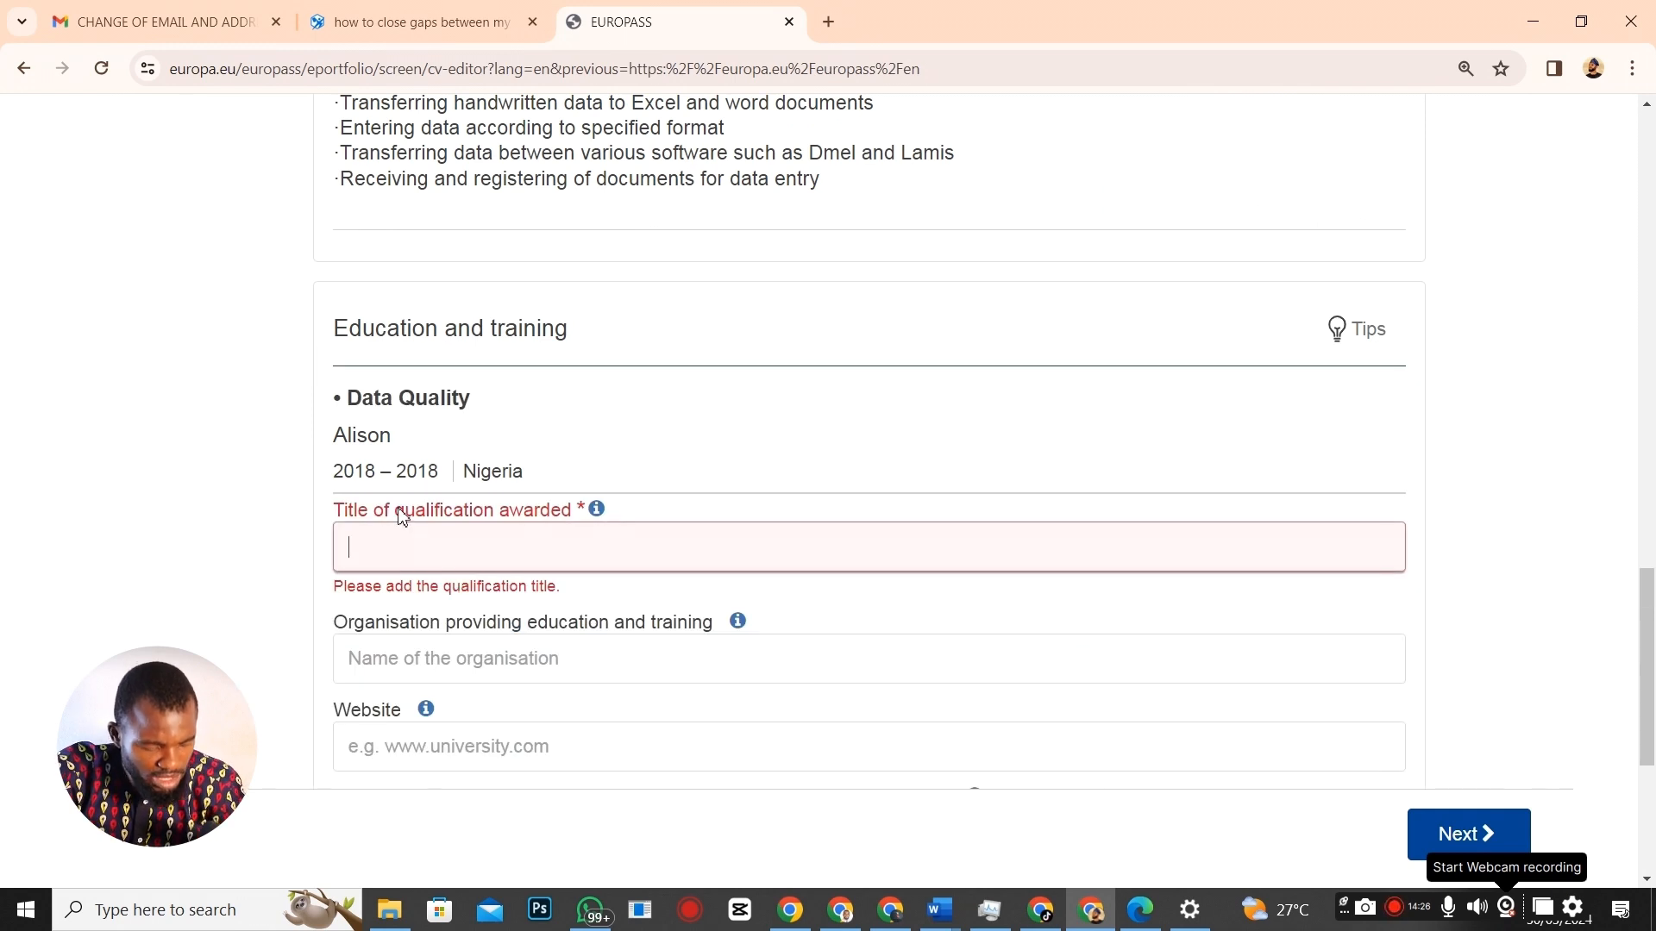
key("ctrl+v")
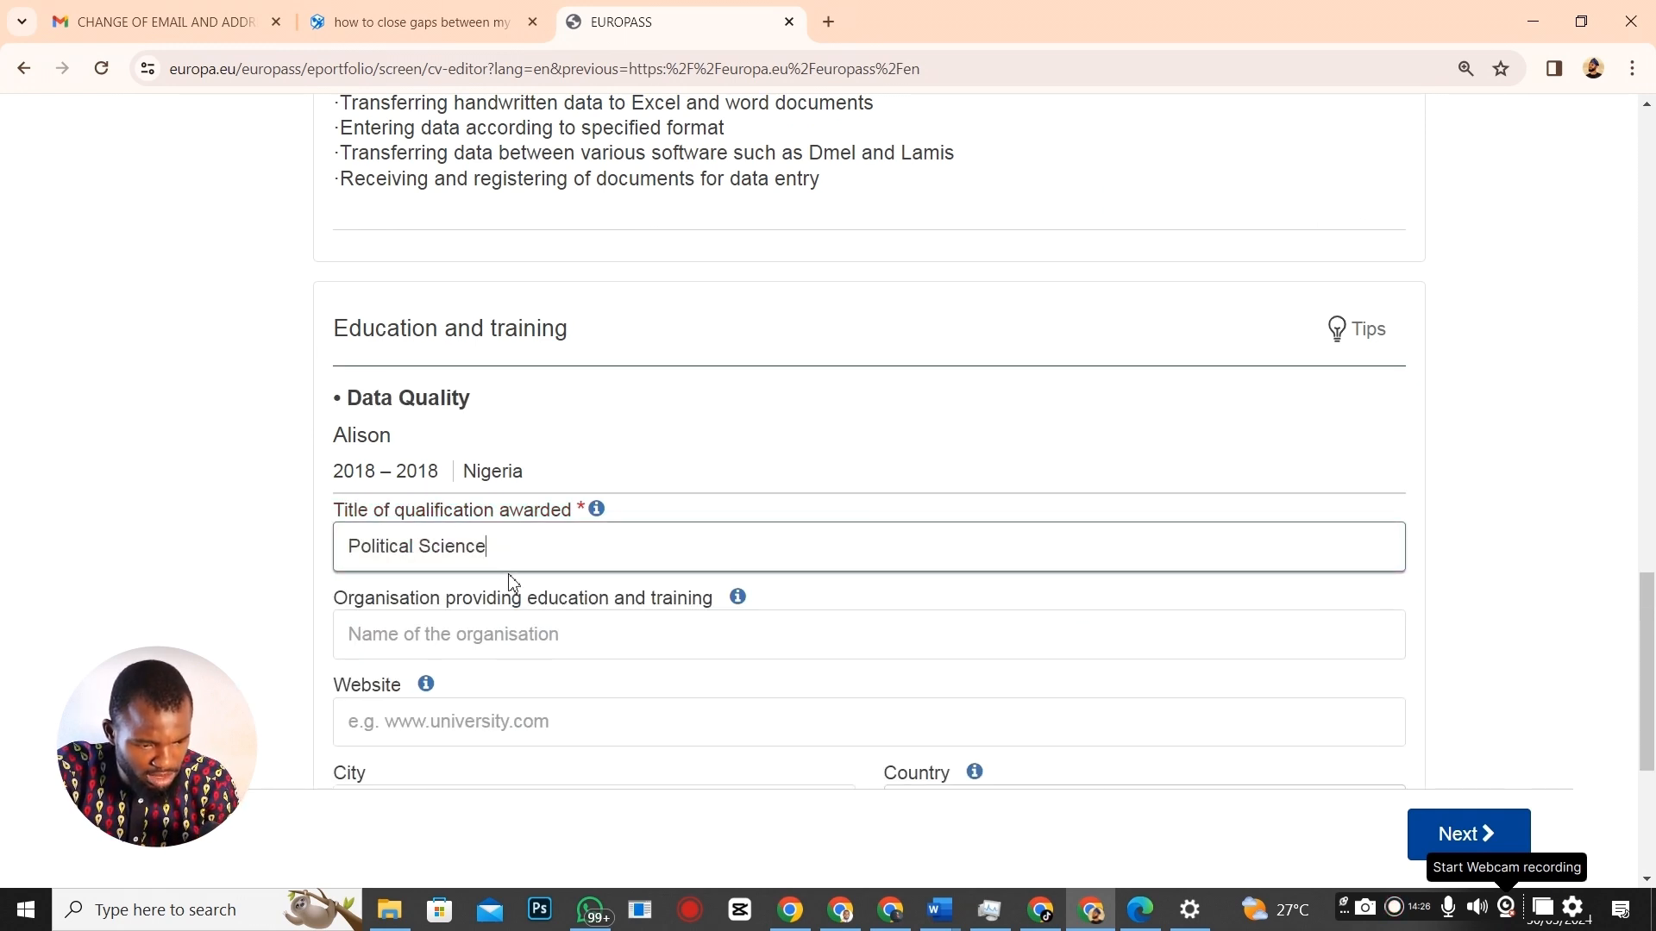
Enter University of Abuja, copied from the Word CV, as the organisation.
left_click(445, 647)
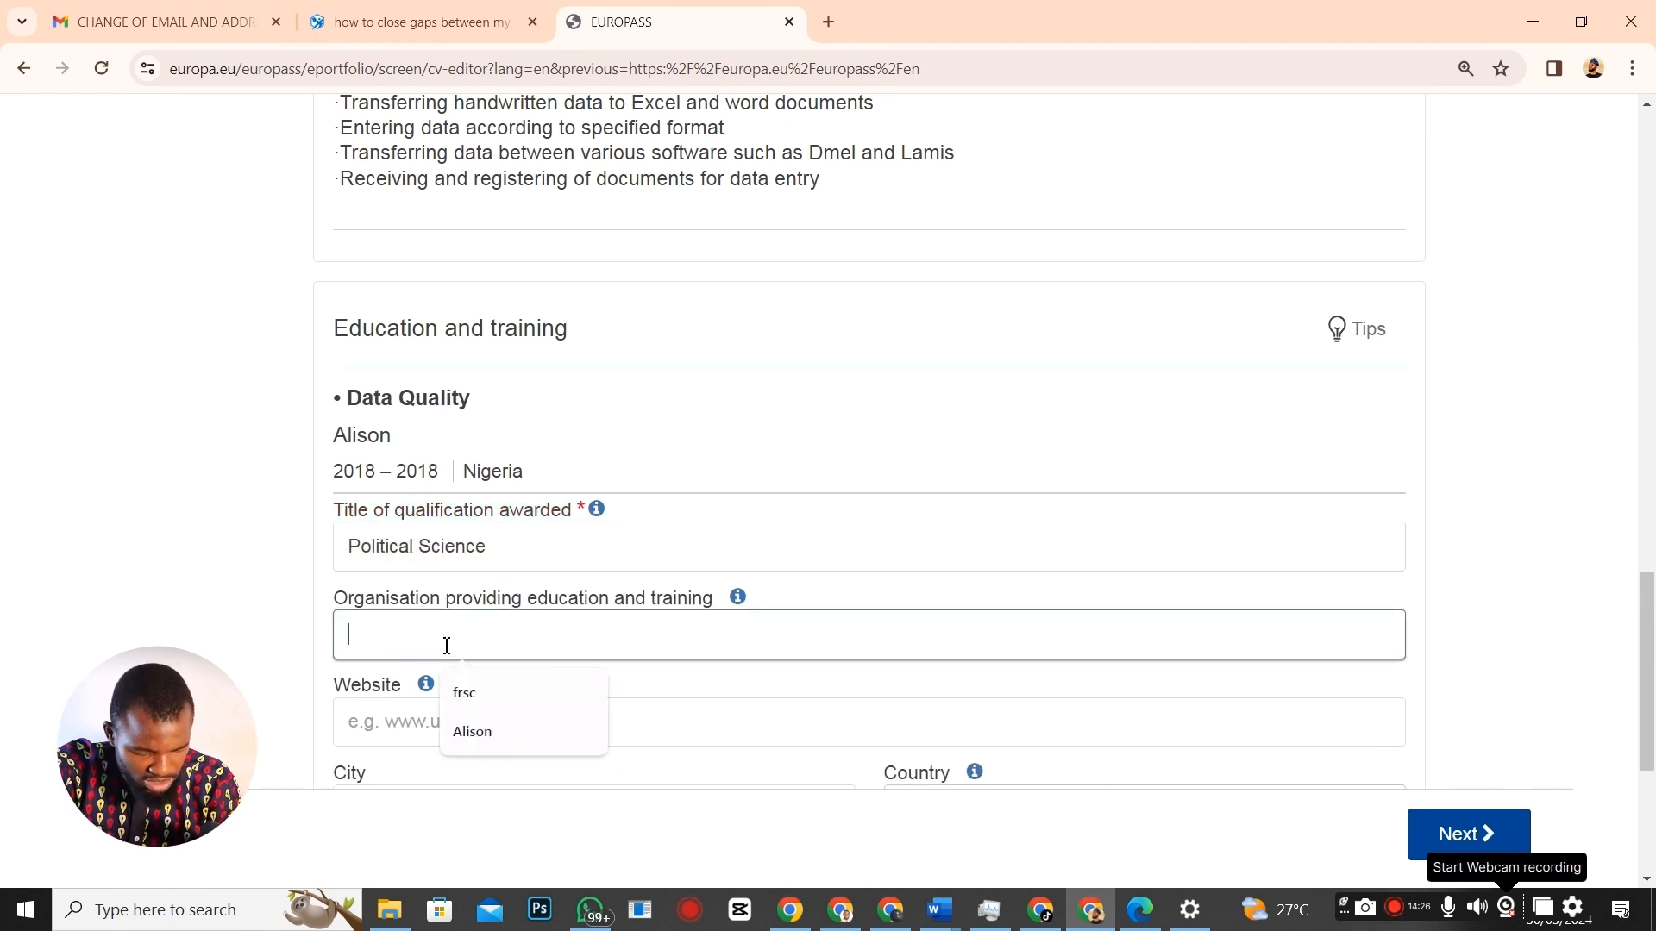
key("alt+Tab")
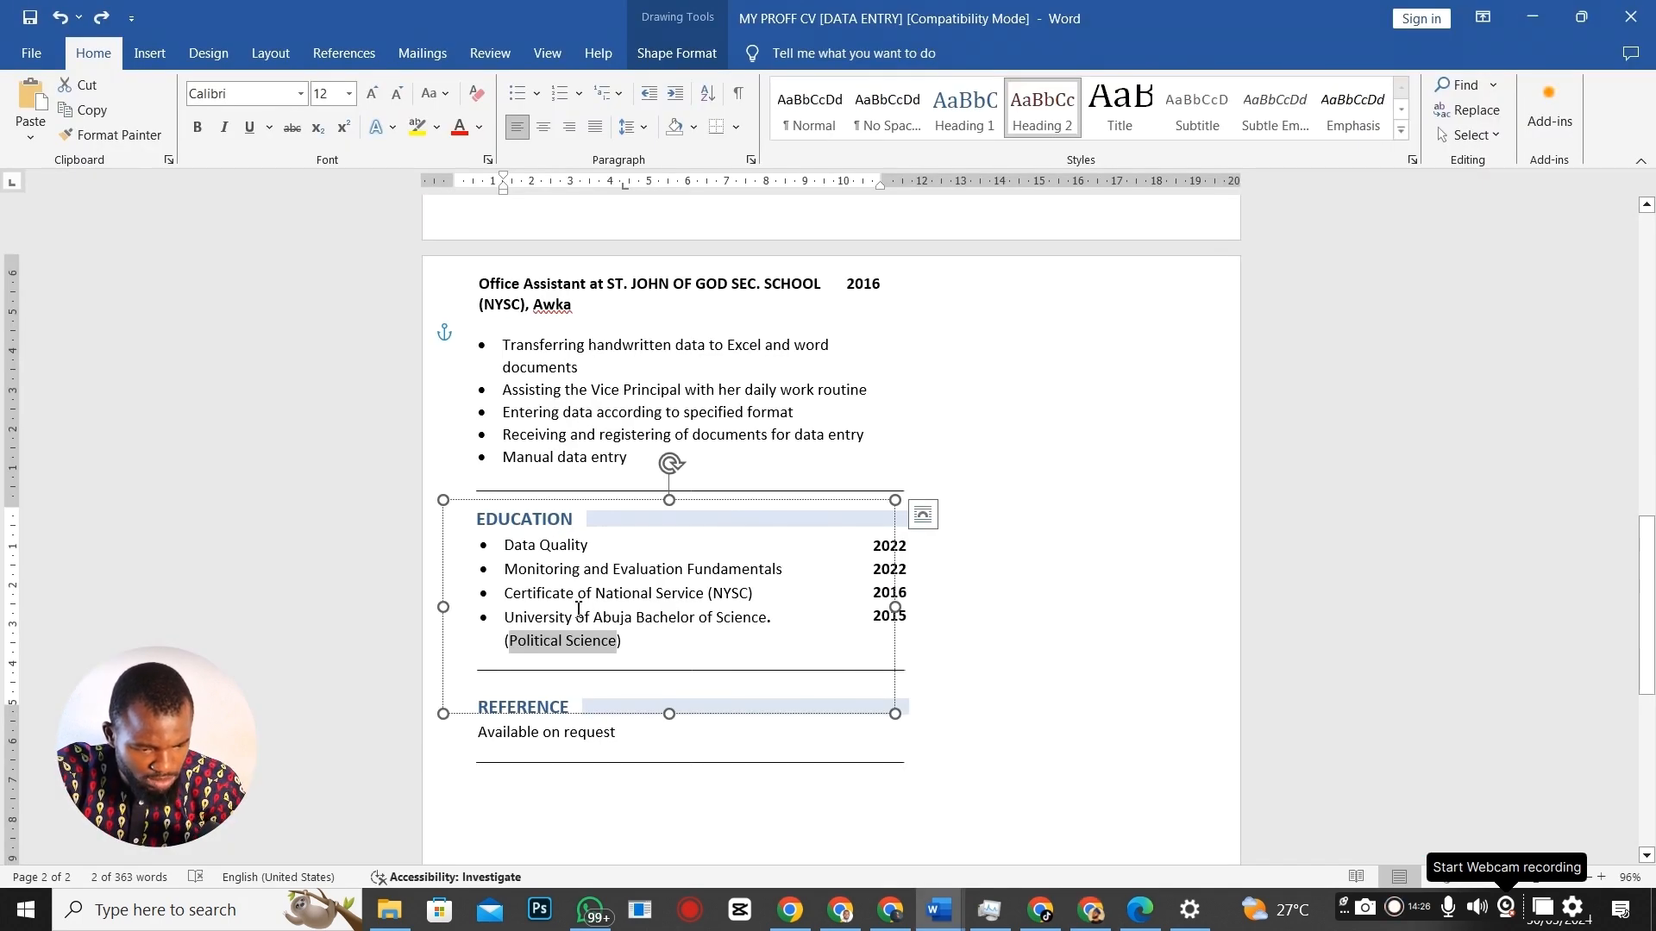
left_click_drag(505, 617, 636, 623)
key("ctrl+c")
key("alt+Tab")
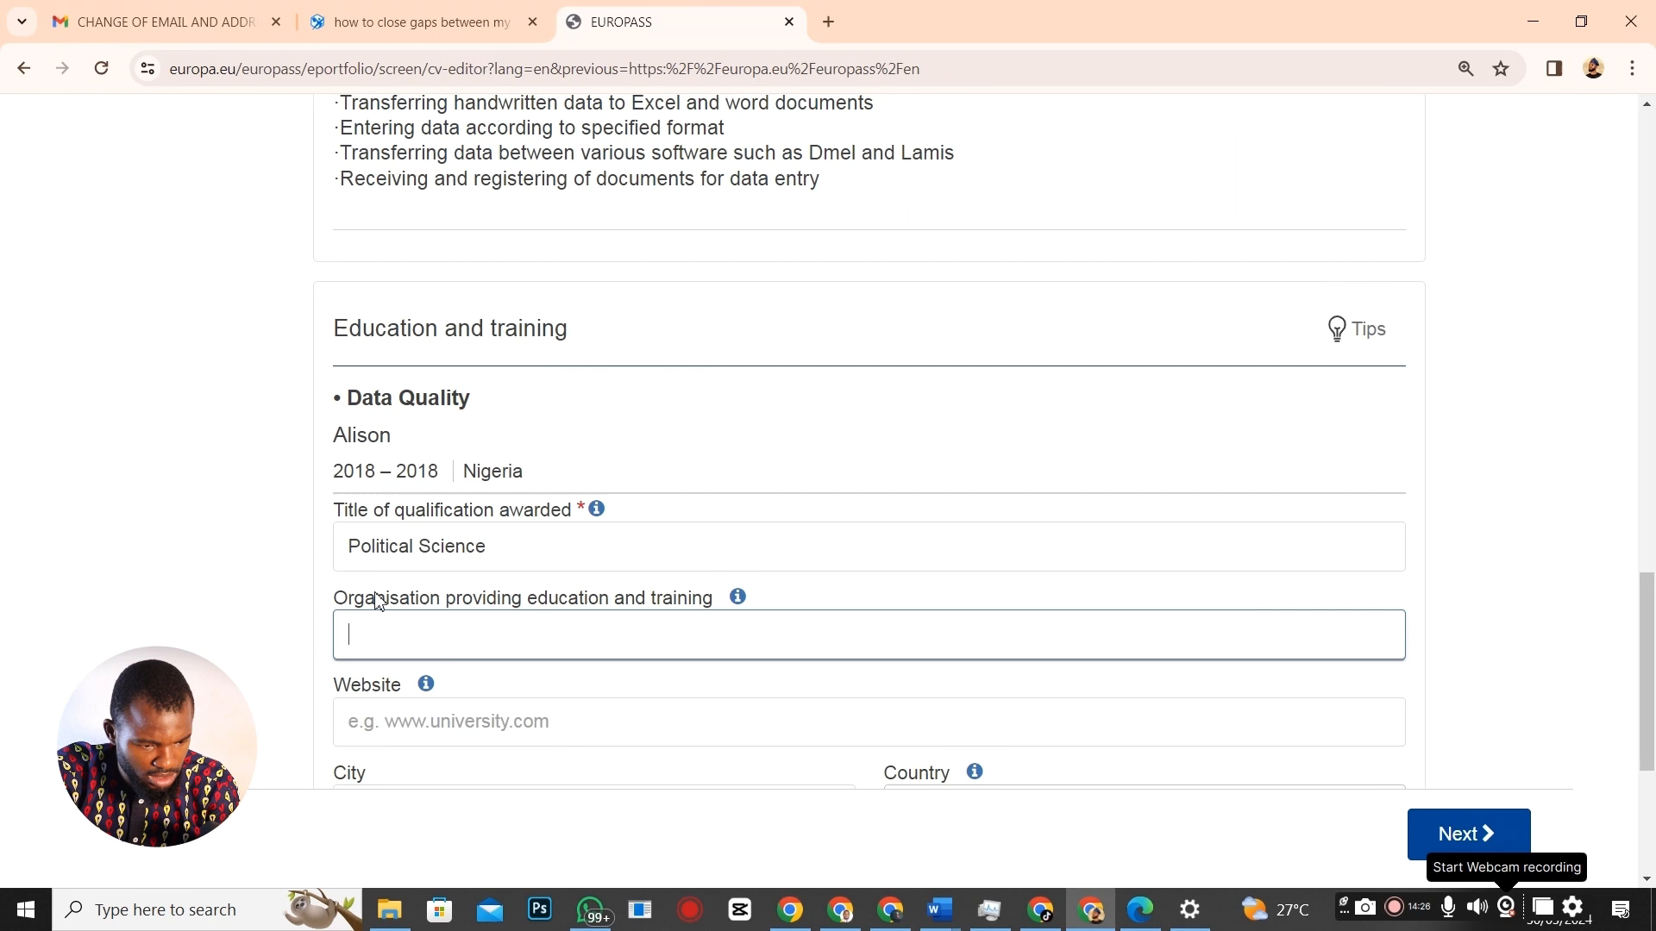
key("ctrl+v")
left_click(394, 637)
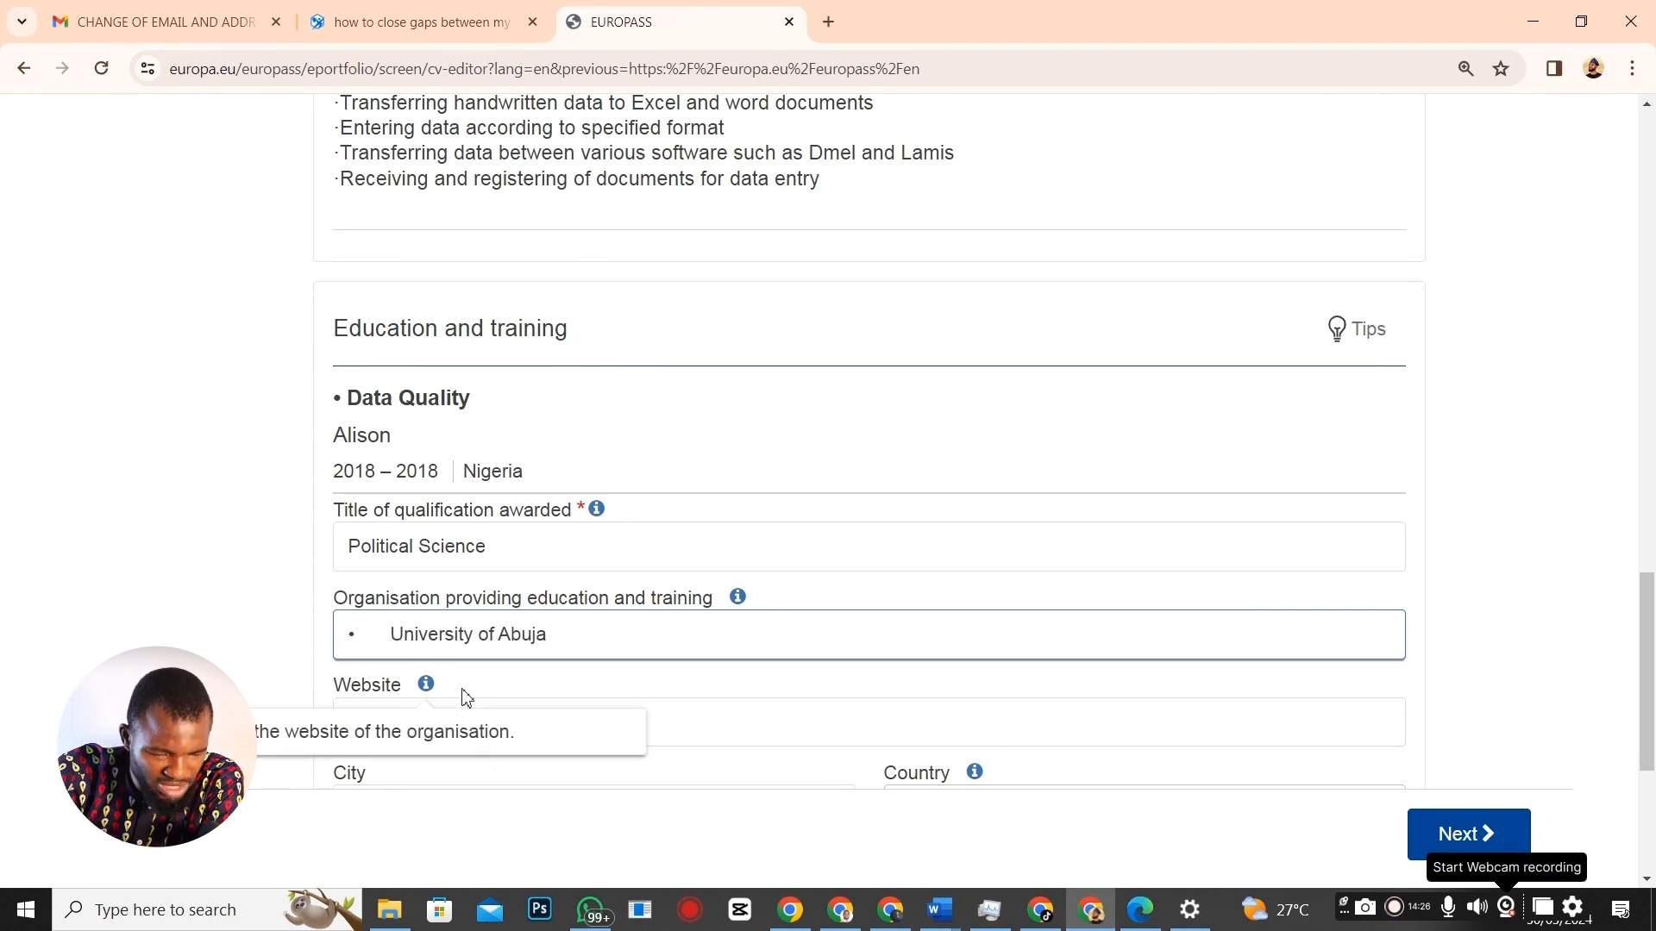
key("BackSpace")
key("BackSpace")
Set the study period to 2010–2015 and save the entry.
scroll(465, 690, "down", 3)
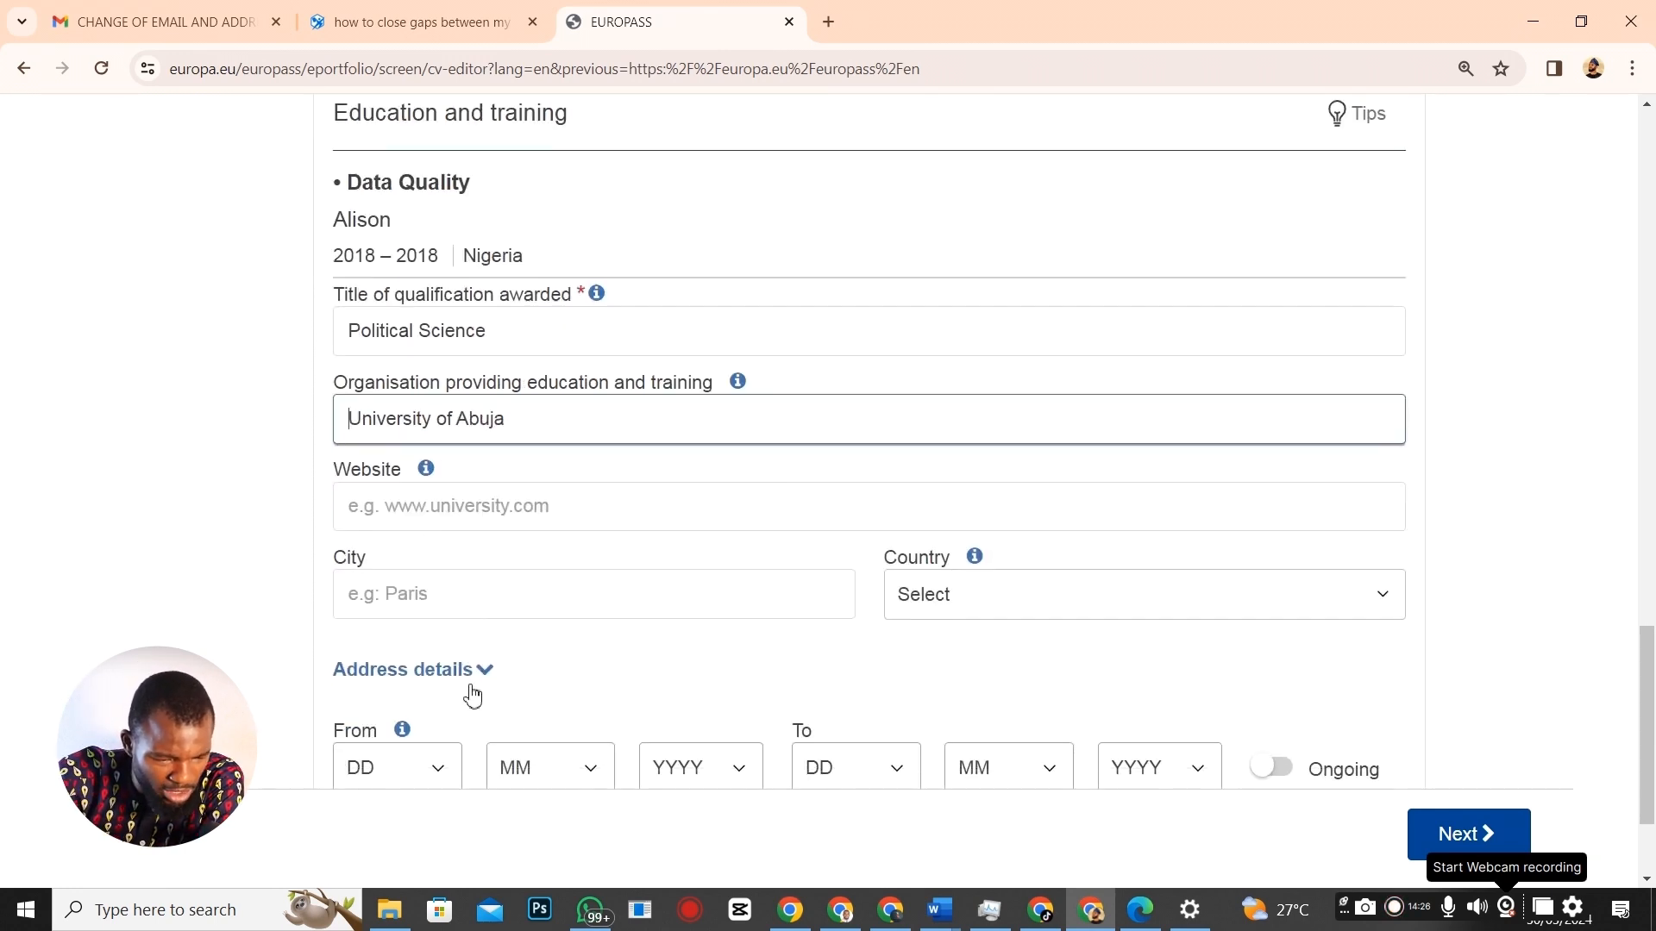
scroll(871, 535, "down", 2)
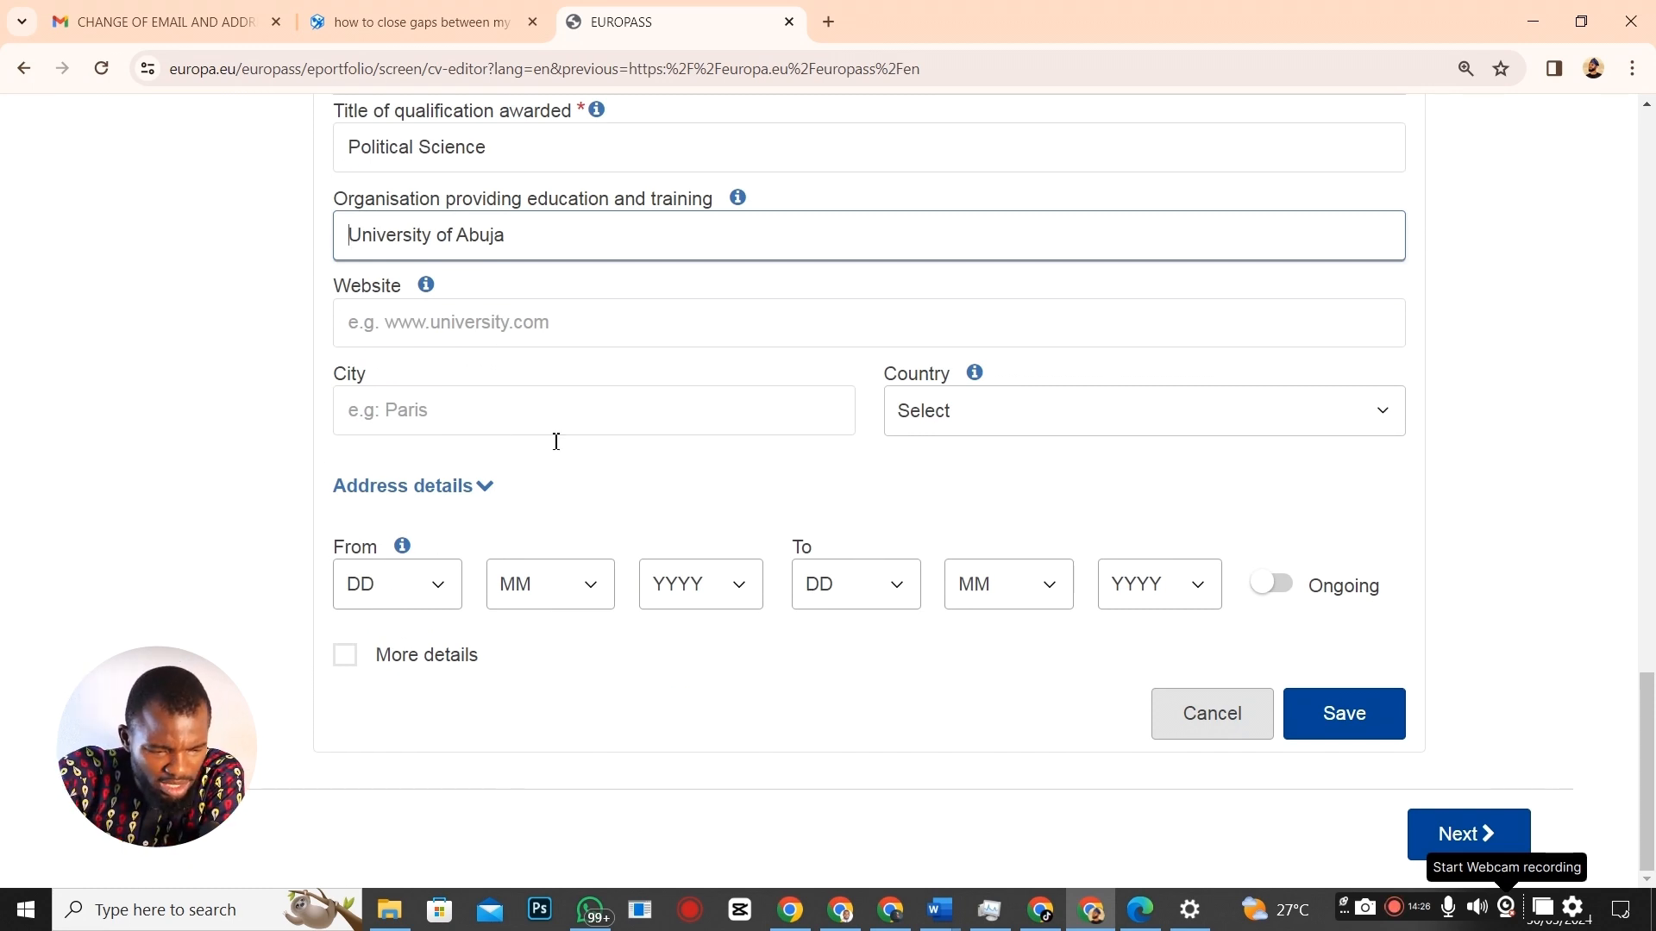
left_click(748, 589)
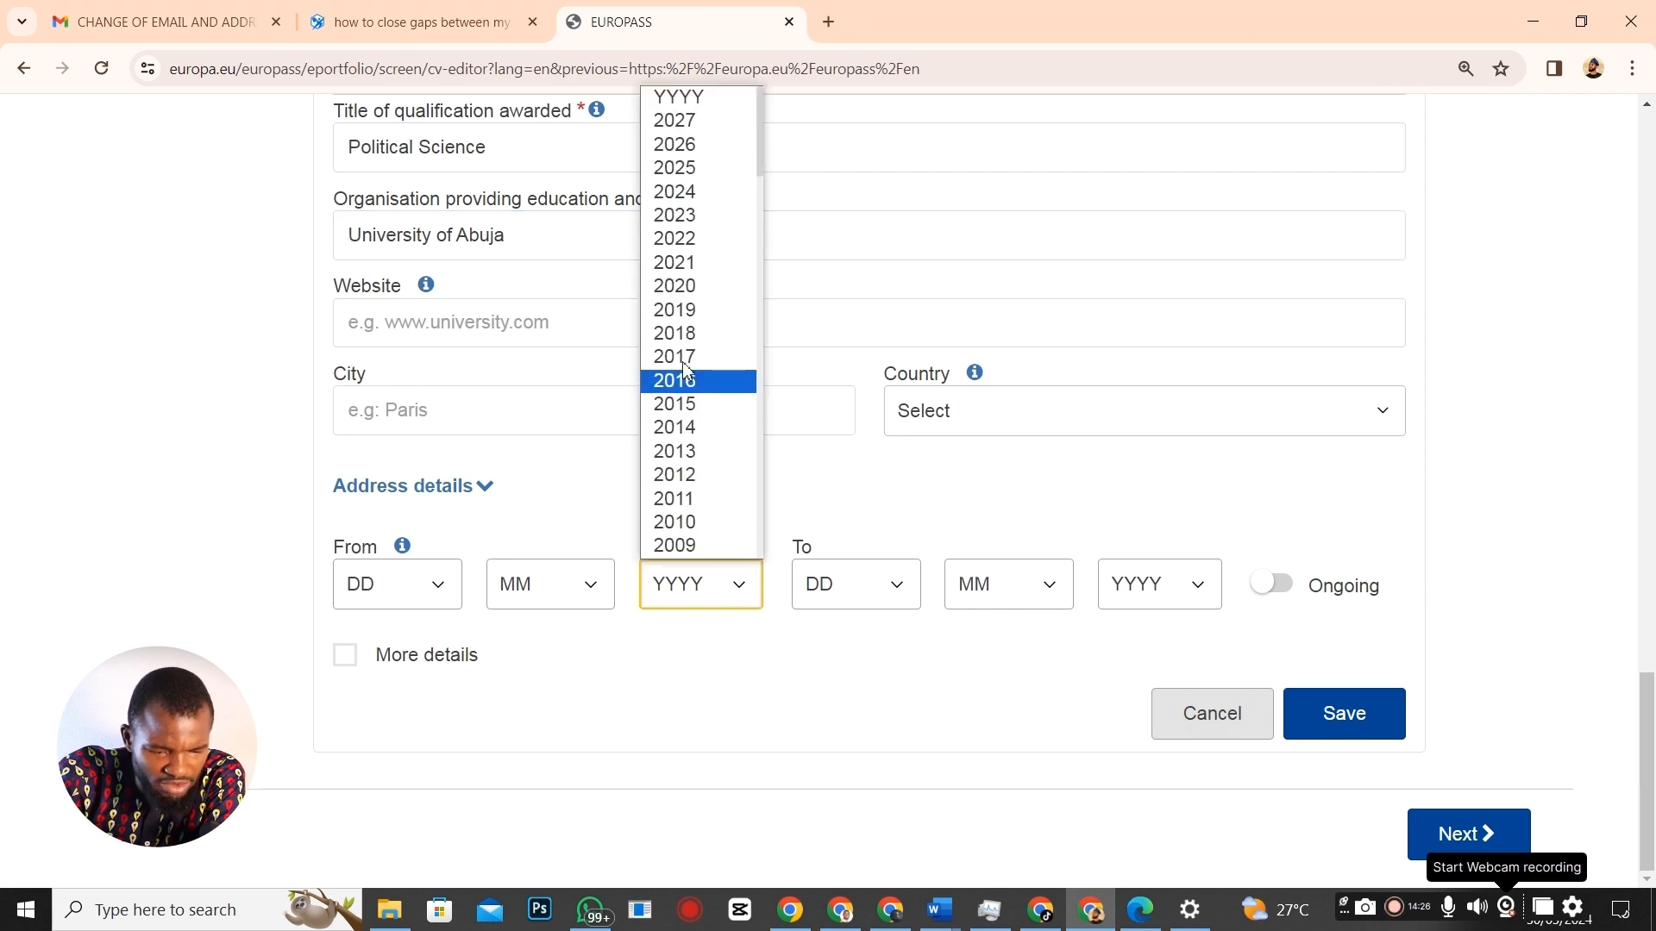
left_click(703, 522)
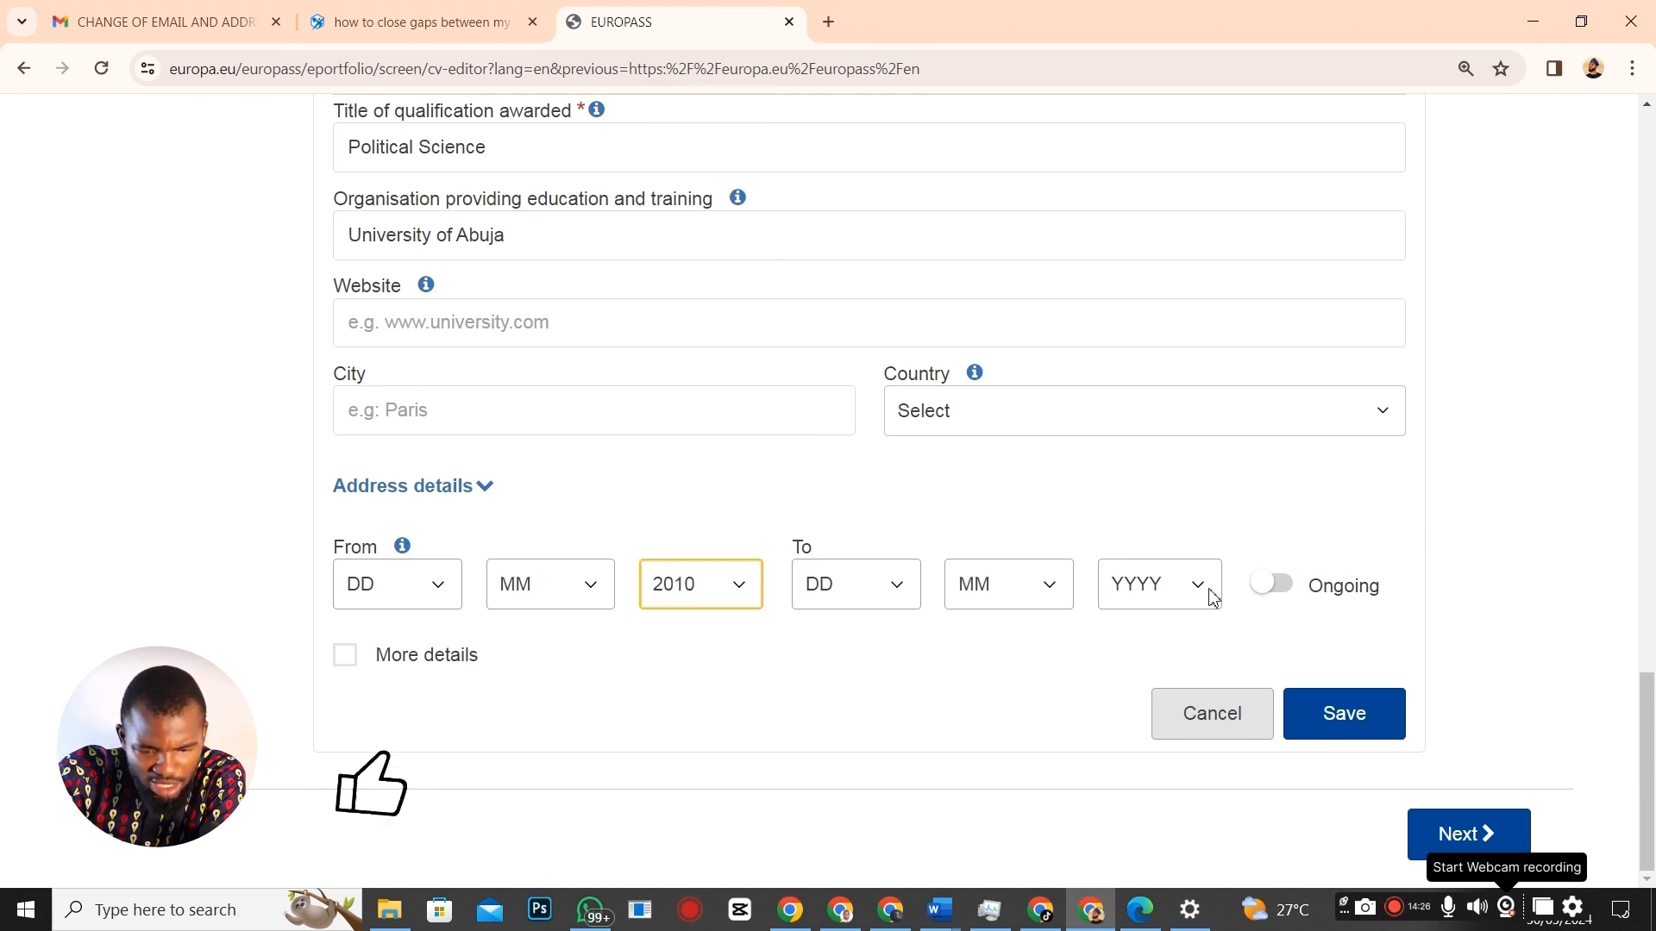
left_click(1205, 593)
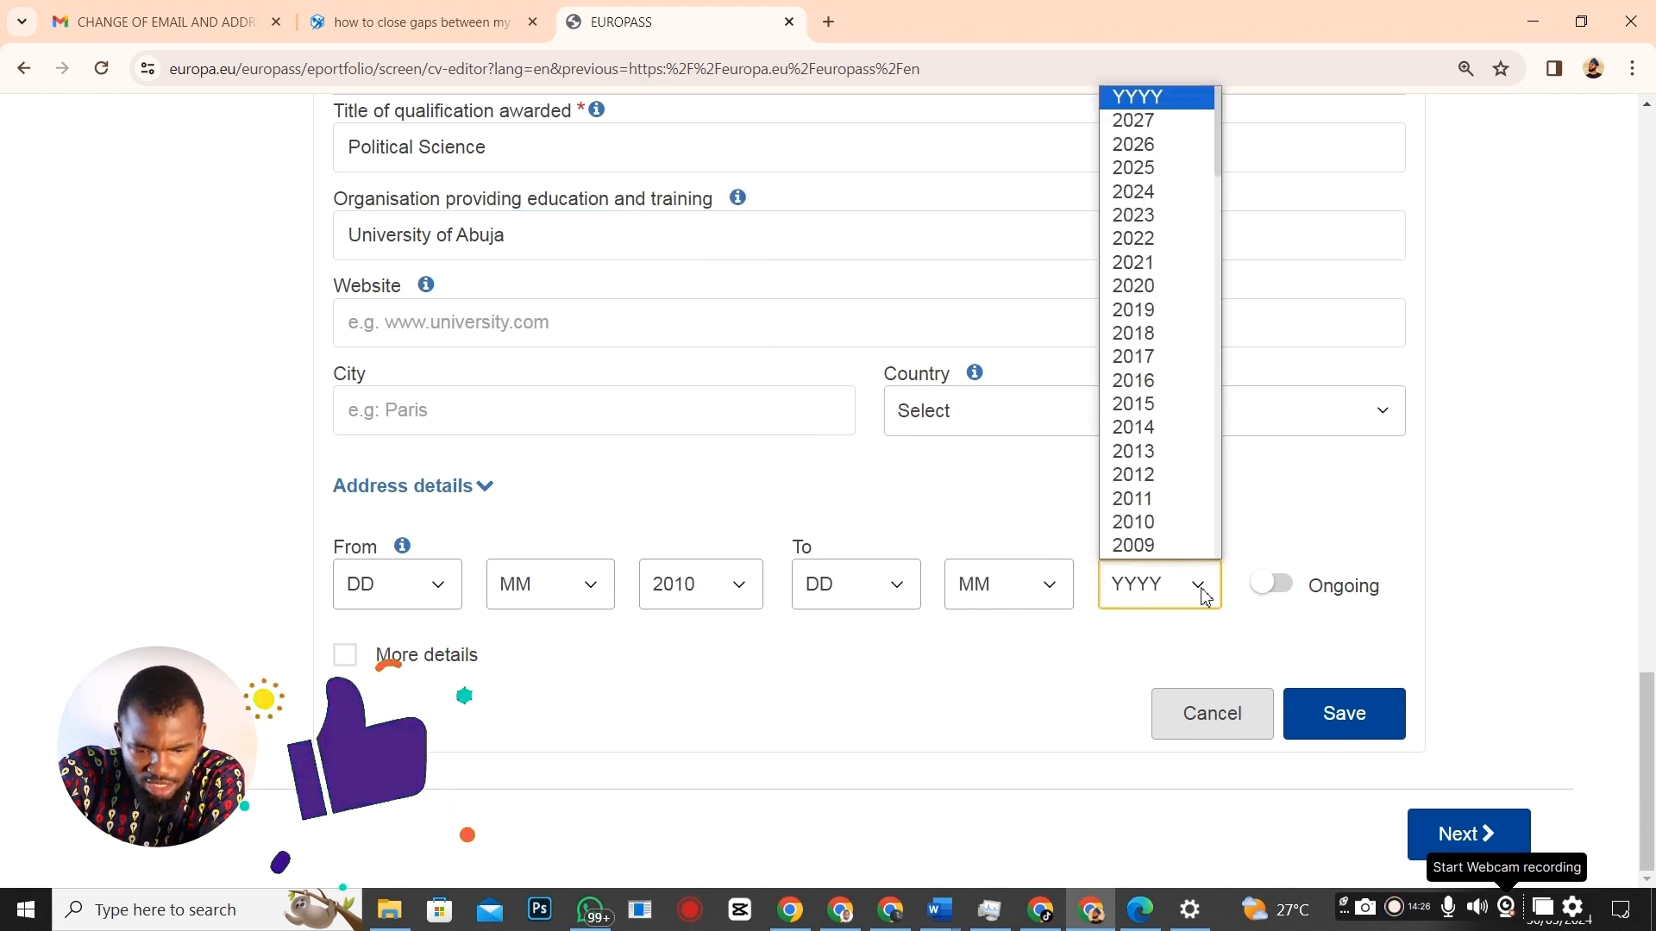
left_click(1160, 404)
left_click(1346, 719)
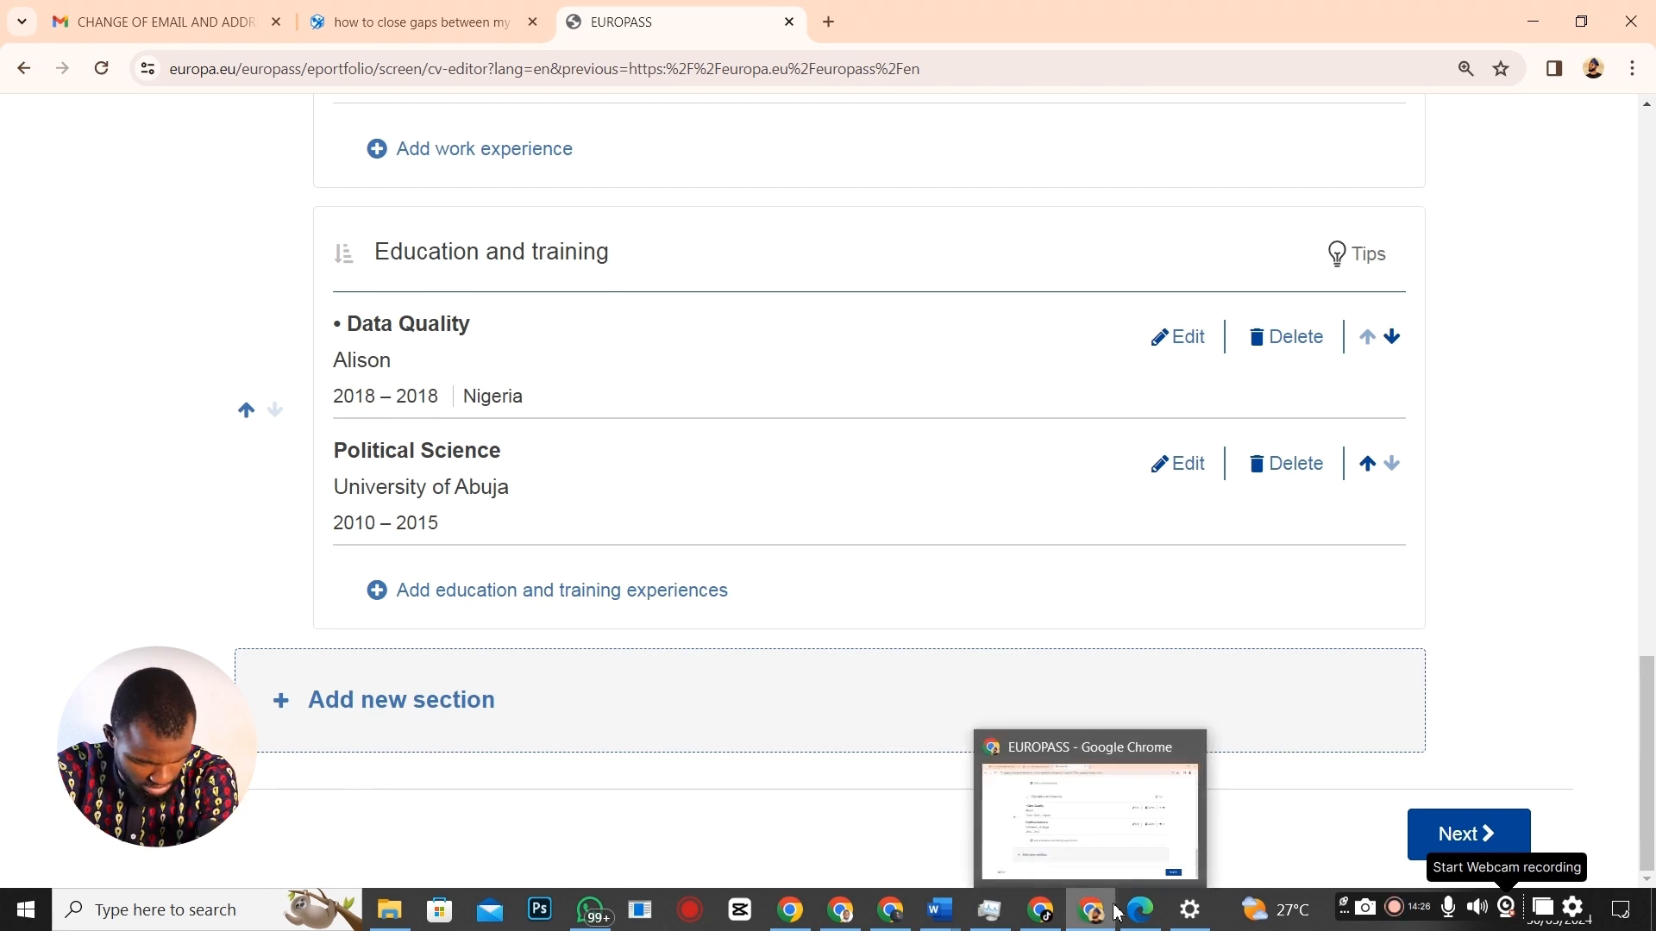
Review the Word CV up to Computer Skills, then open Europass's Create a new section dialog.
mouse_move(1092, 919)
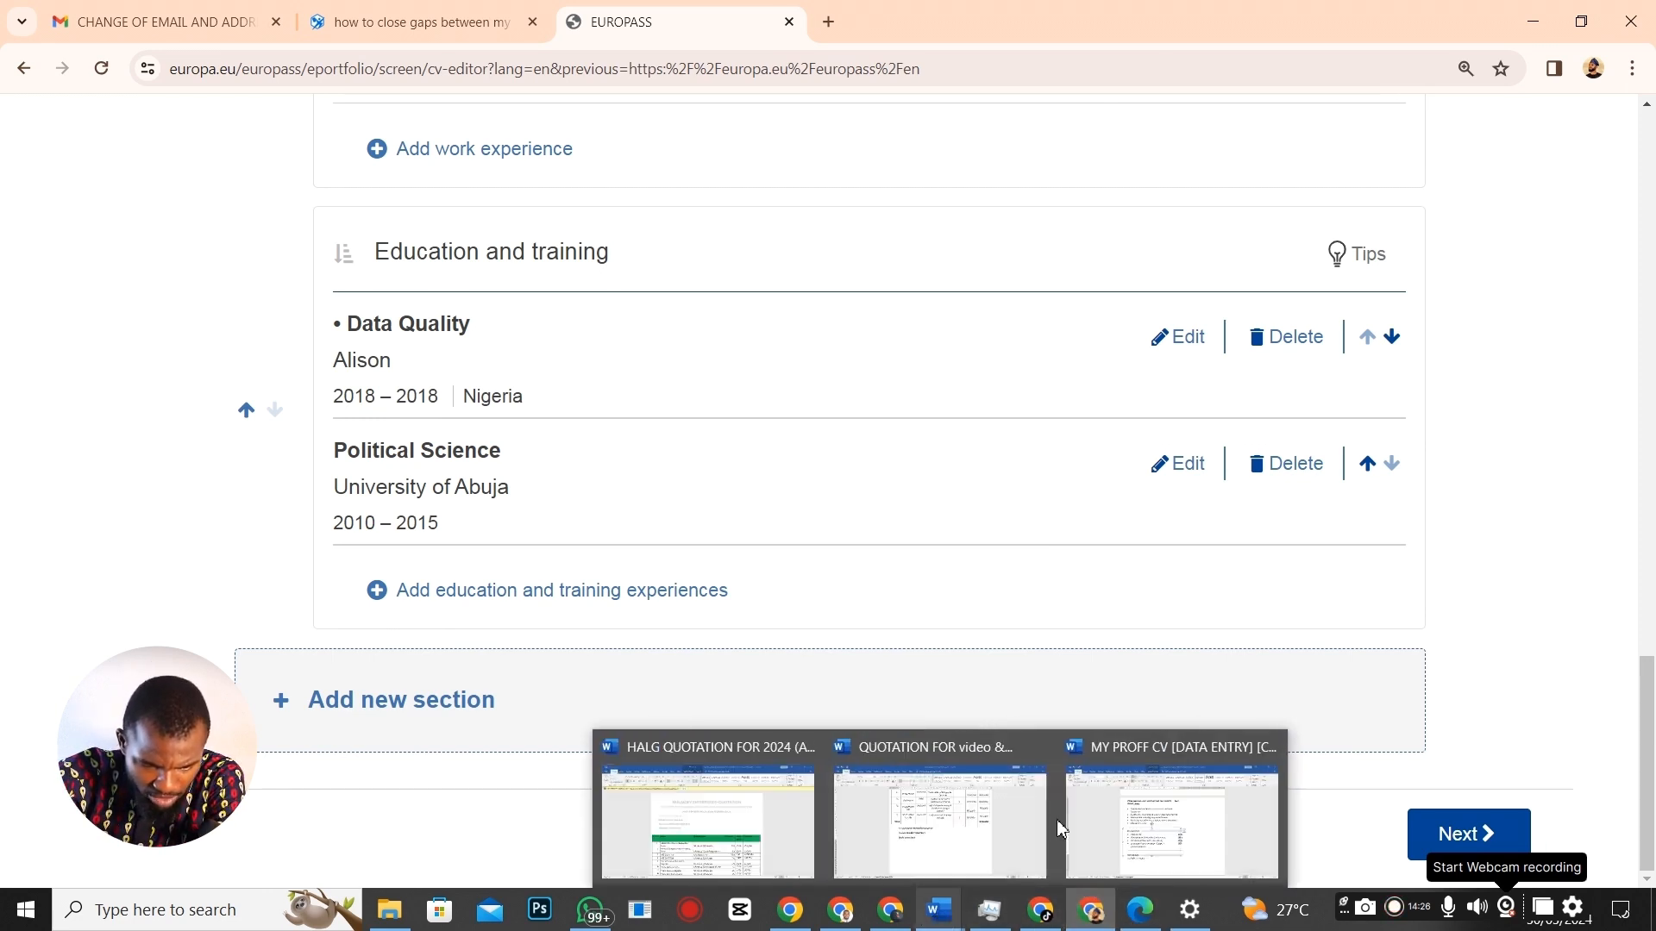
left_click(1165, 806)
scroll(947, 517, "up", 13)
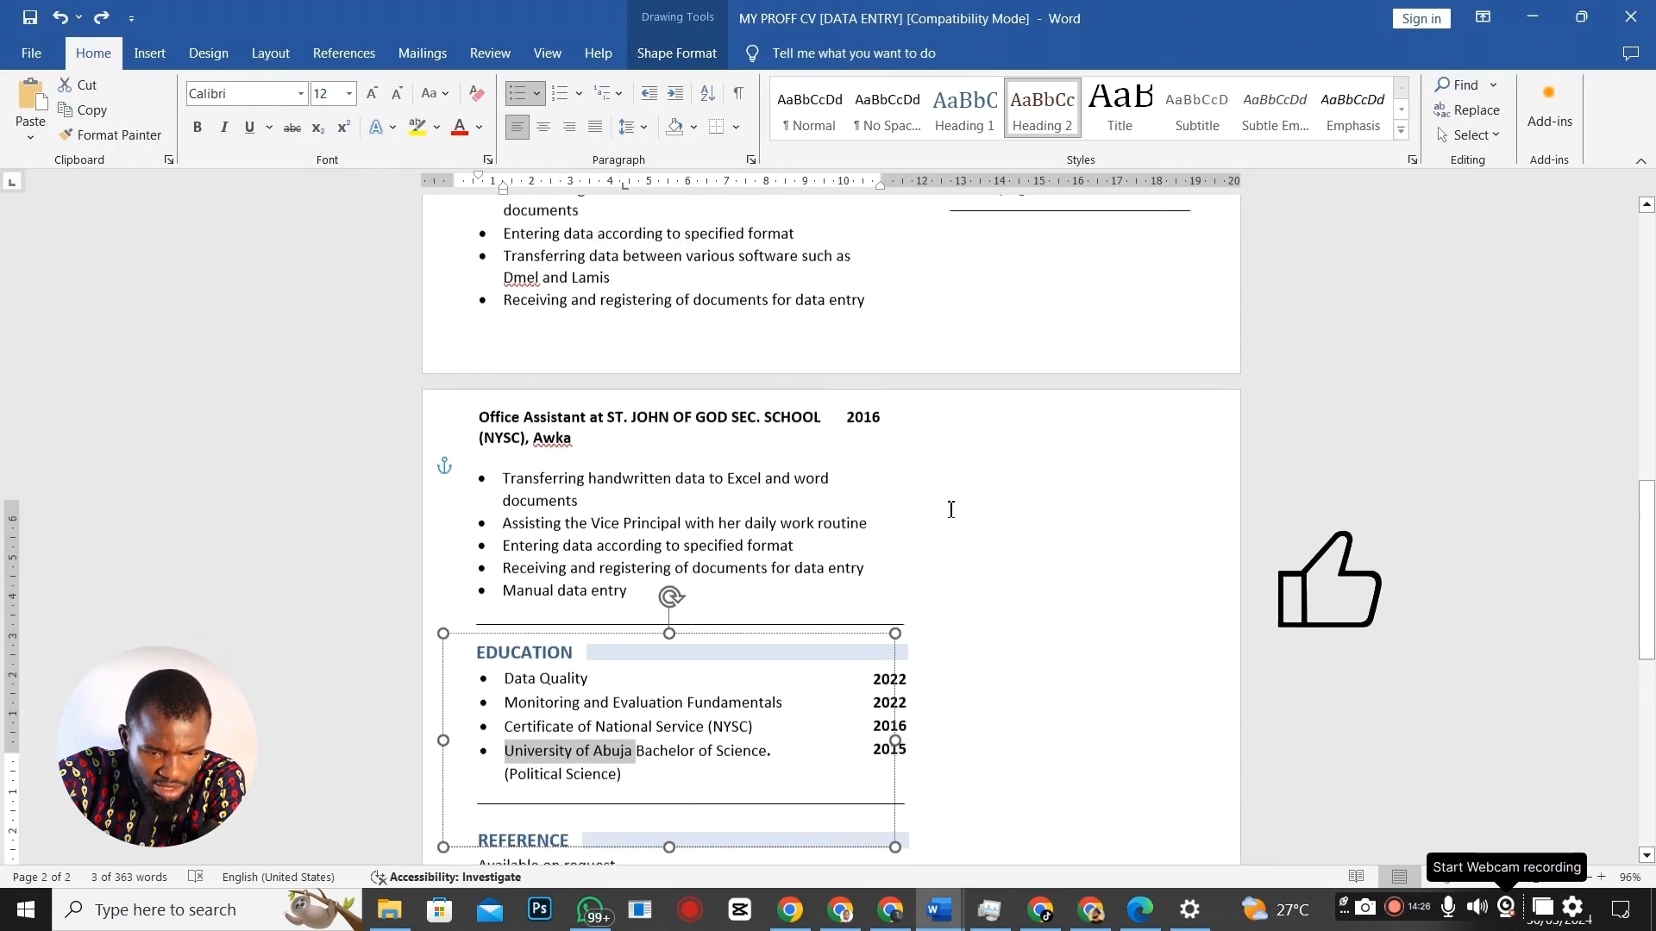
scroll(998, 306, "up", 3)
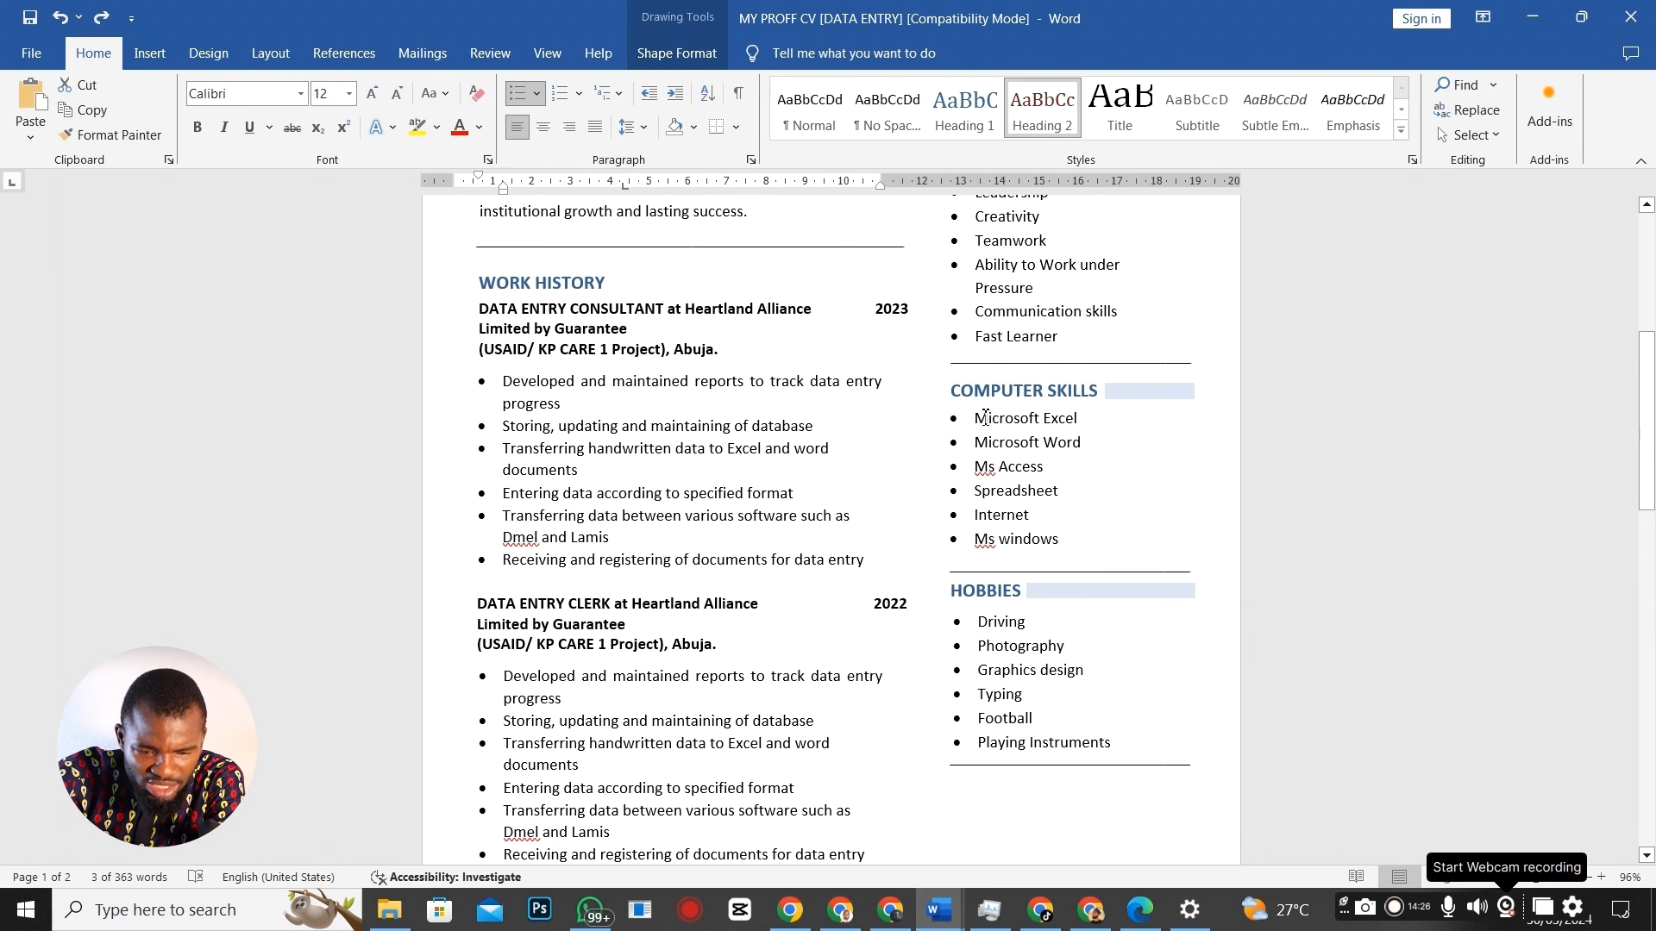
key("alt+Tab")
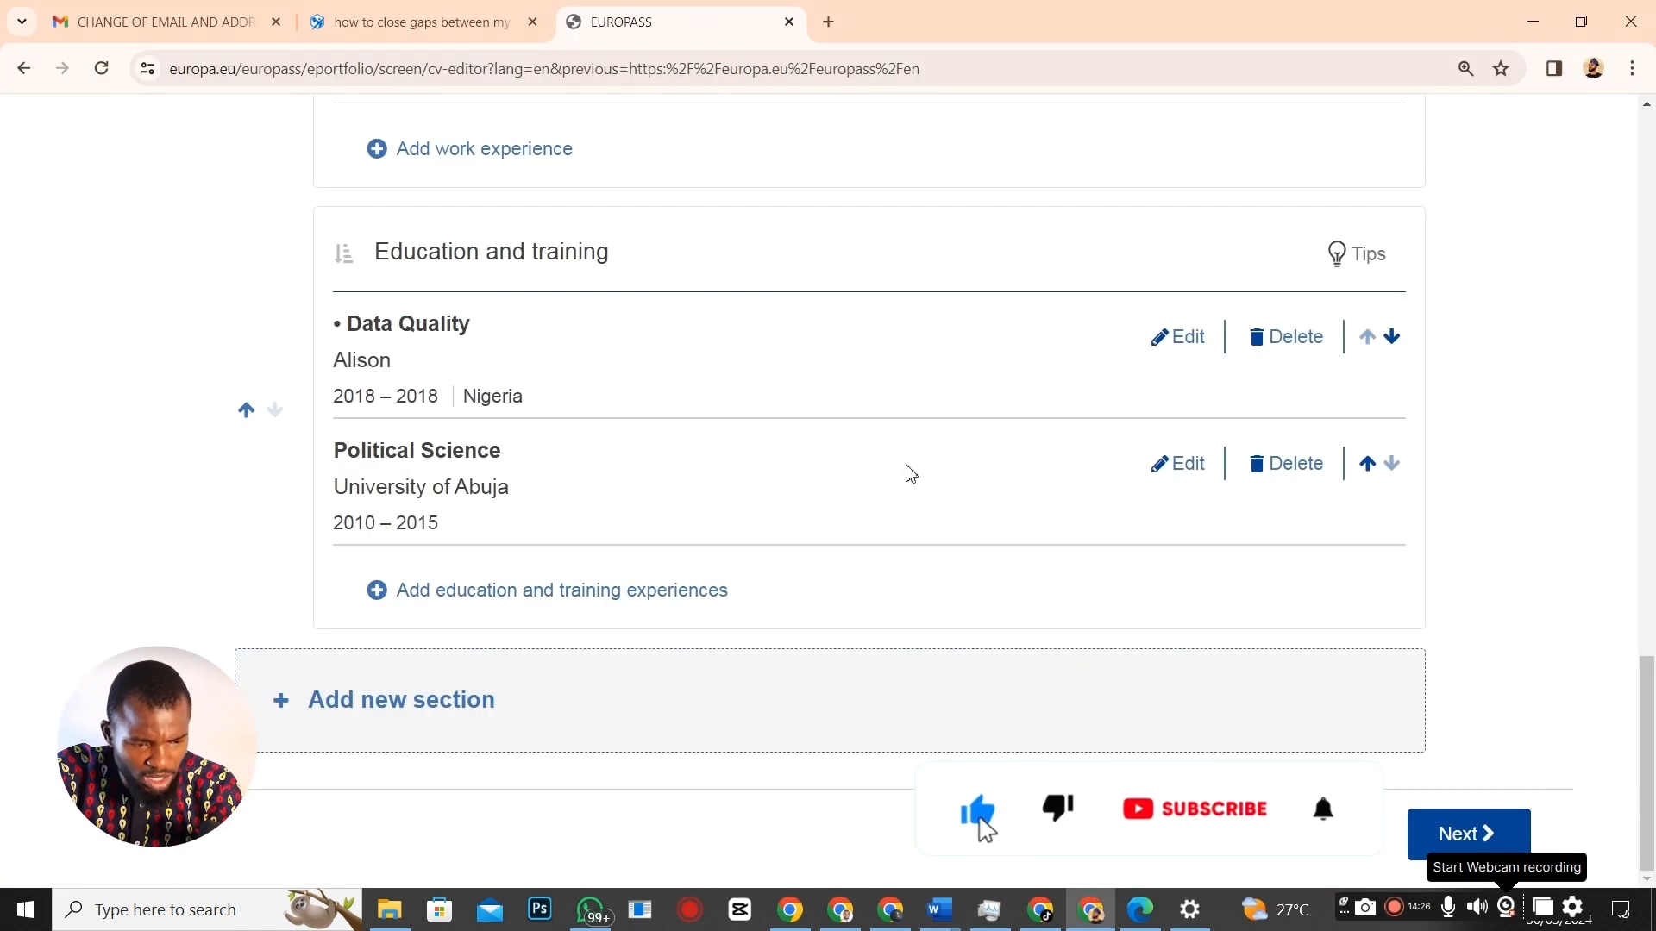
left_click(423, 711)
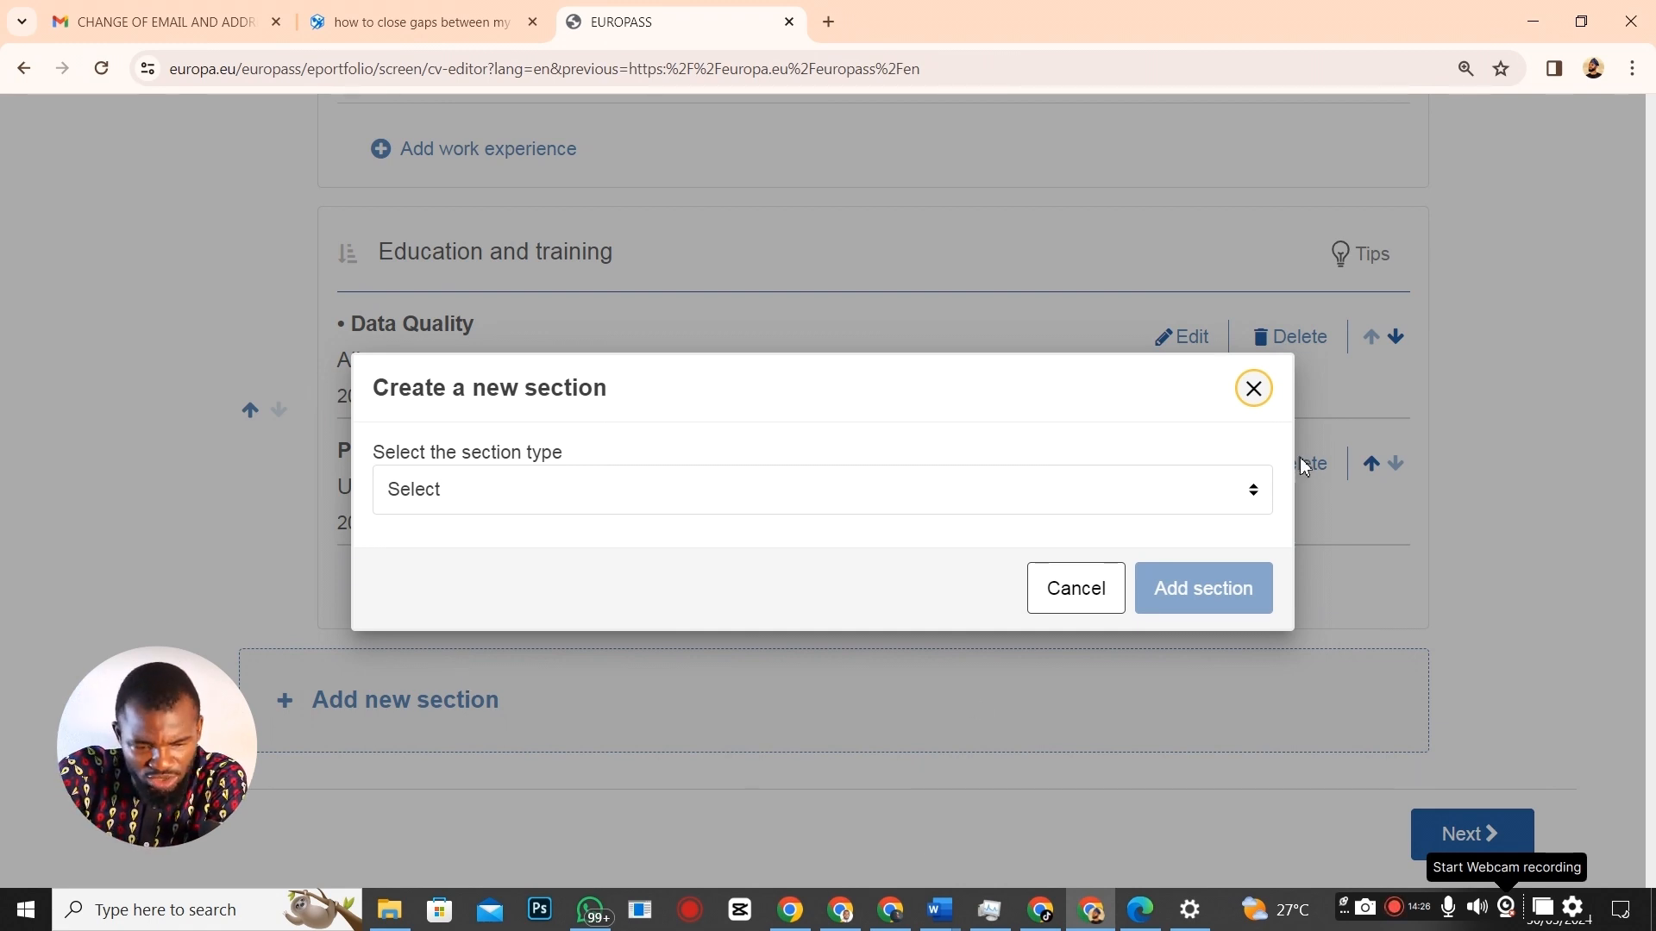
Add a Digital skills section containing the Microsoft Office package skill and save it.
left_click(1258, 502)
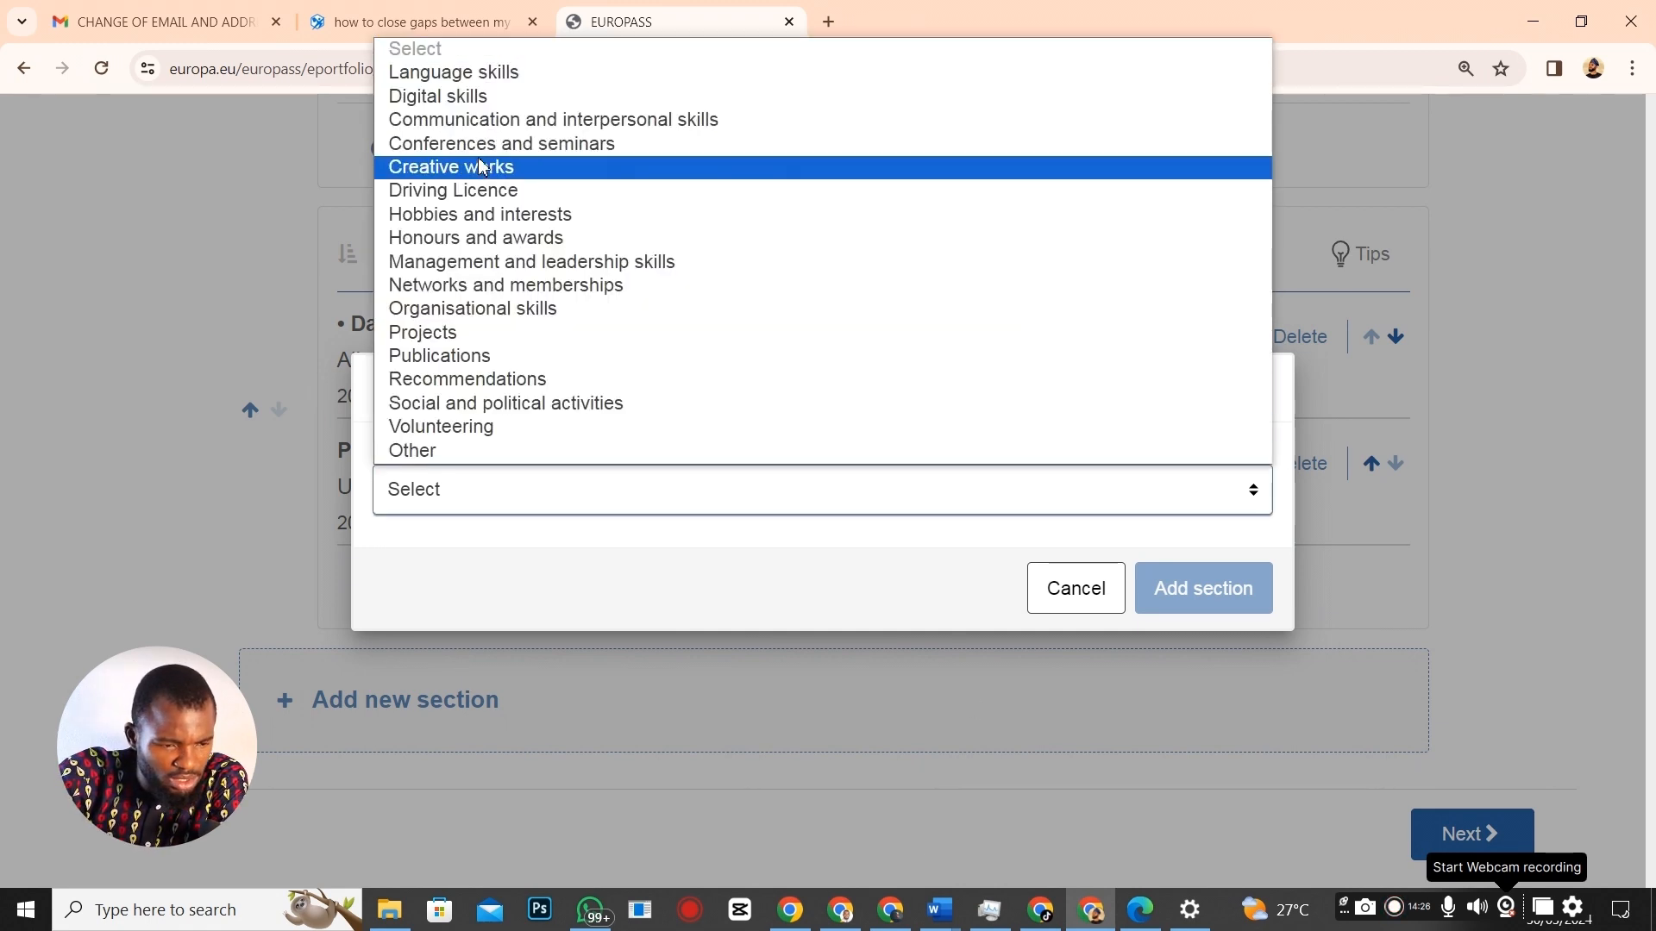
left_click(470, 96)
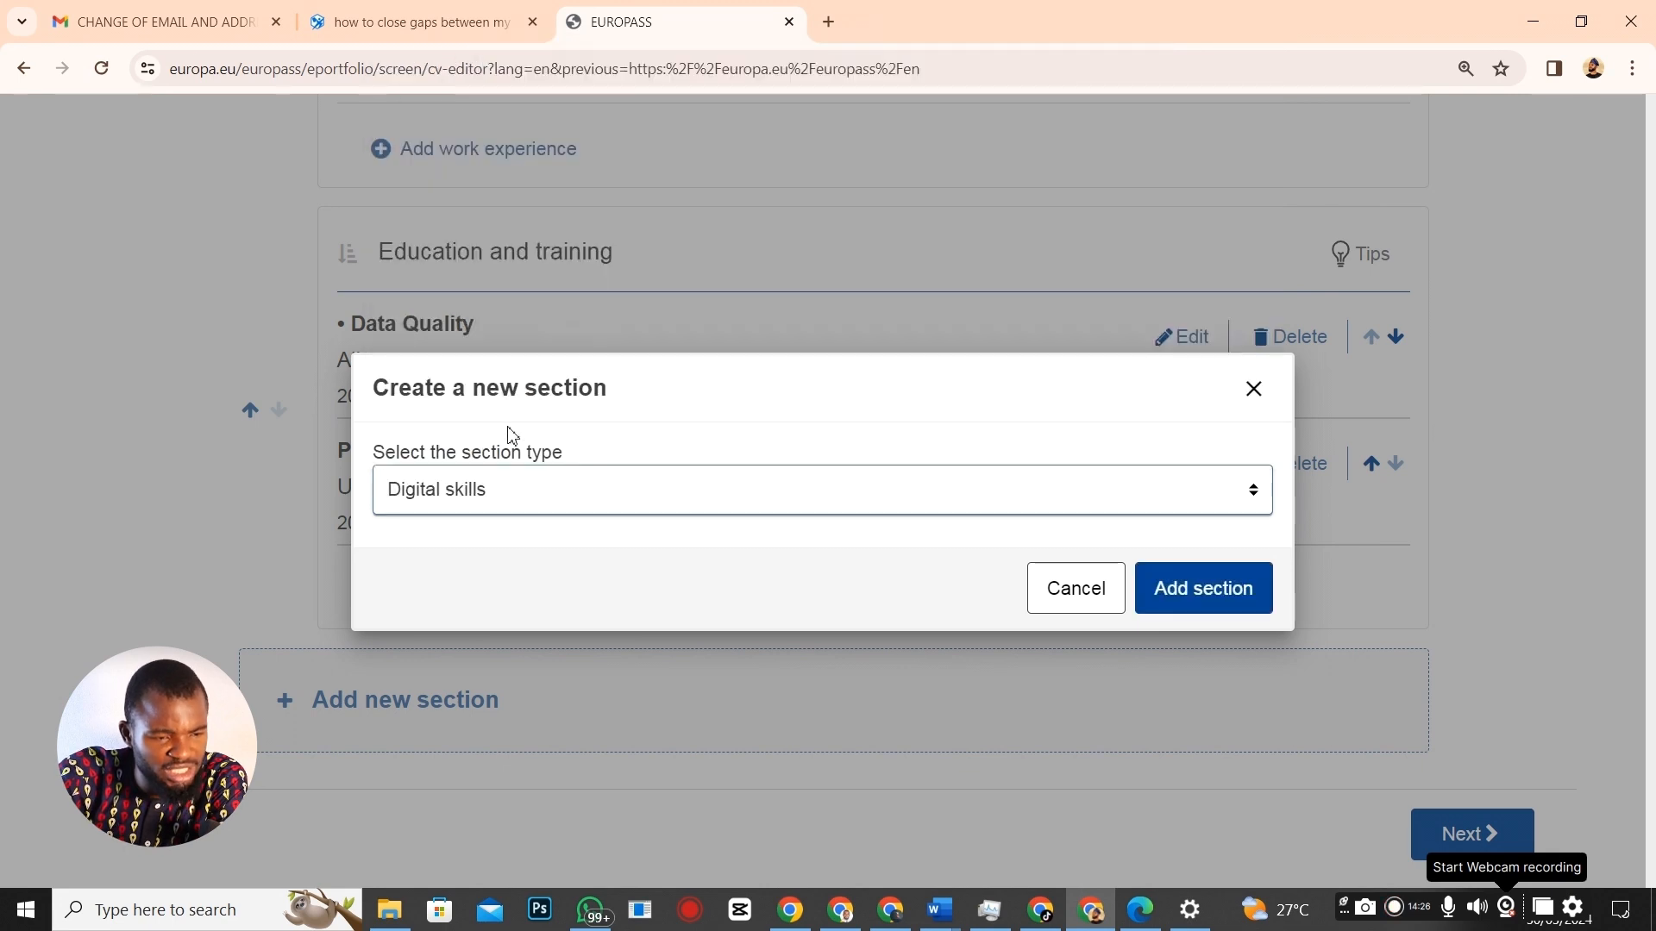
left_click(1244, 595)
scroll(469, 670, "down", 3)
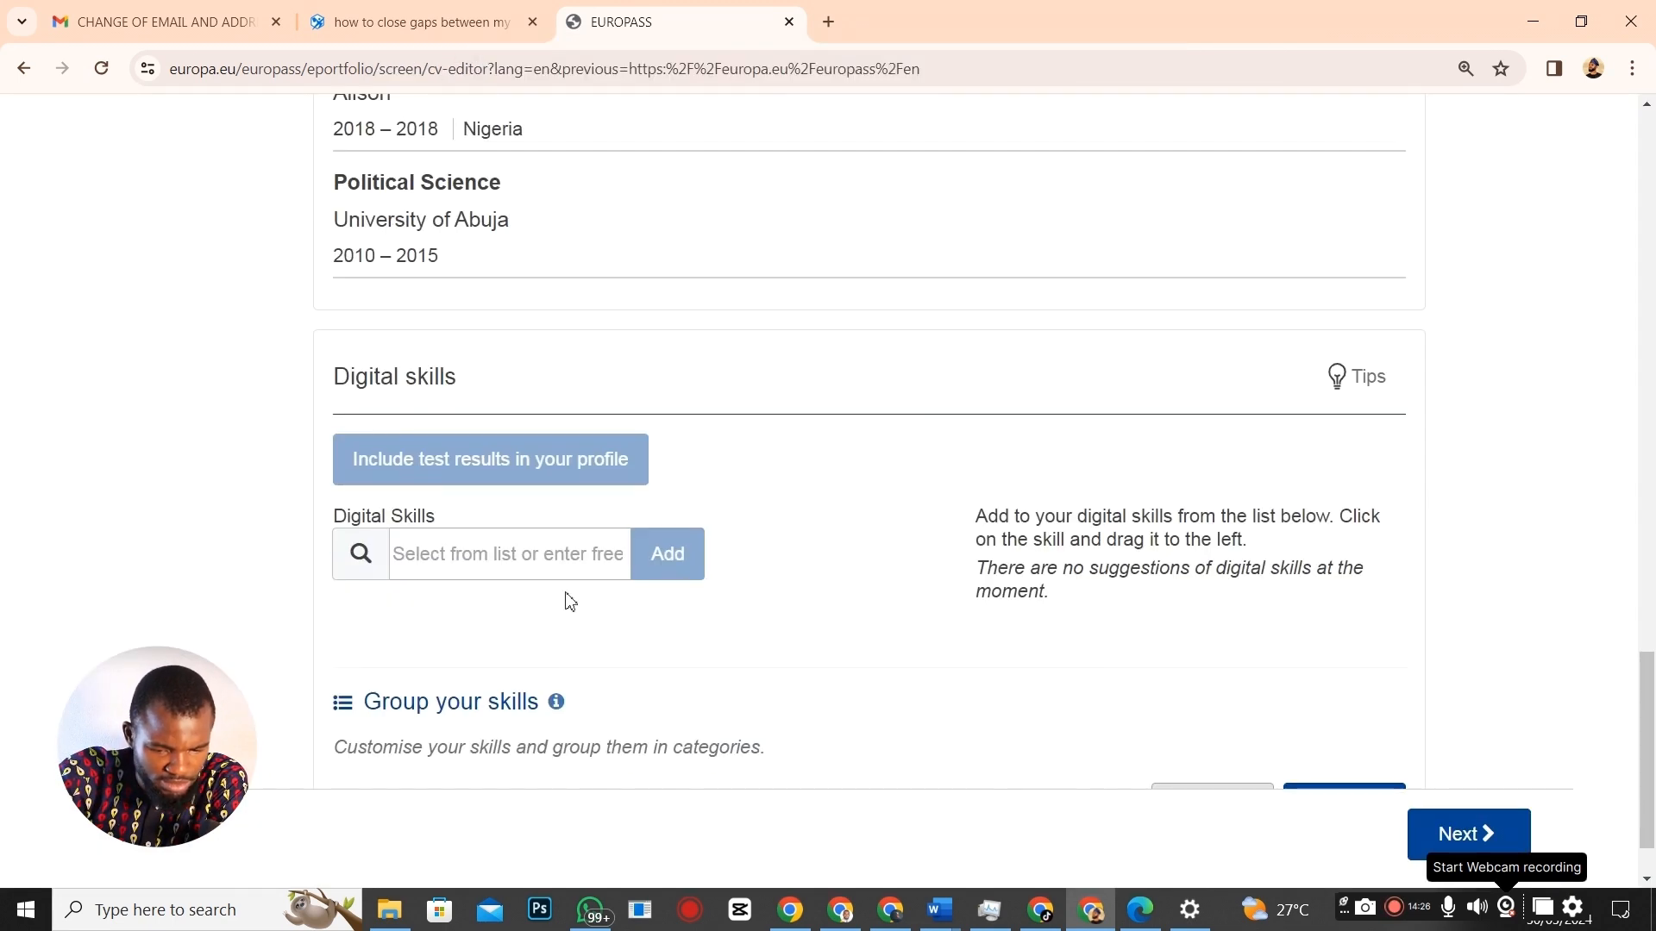
left_click(431, 465)
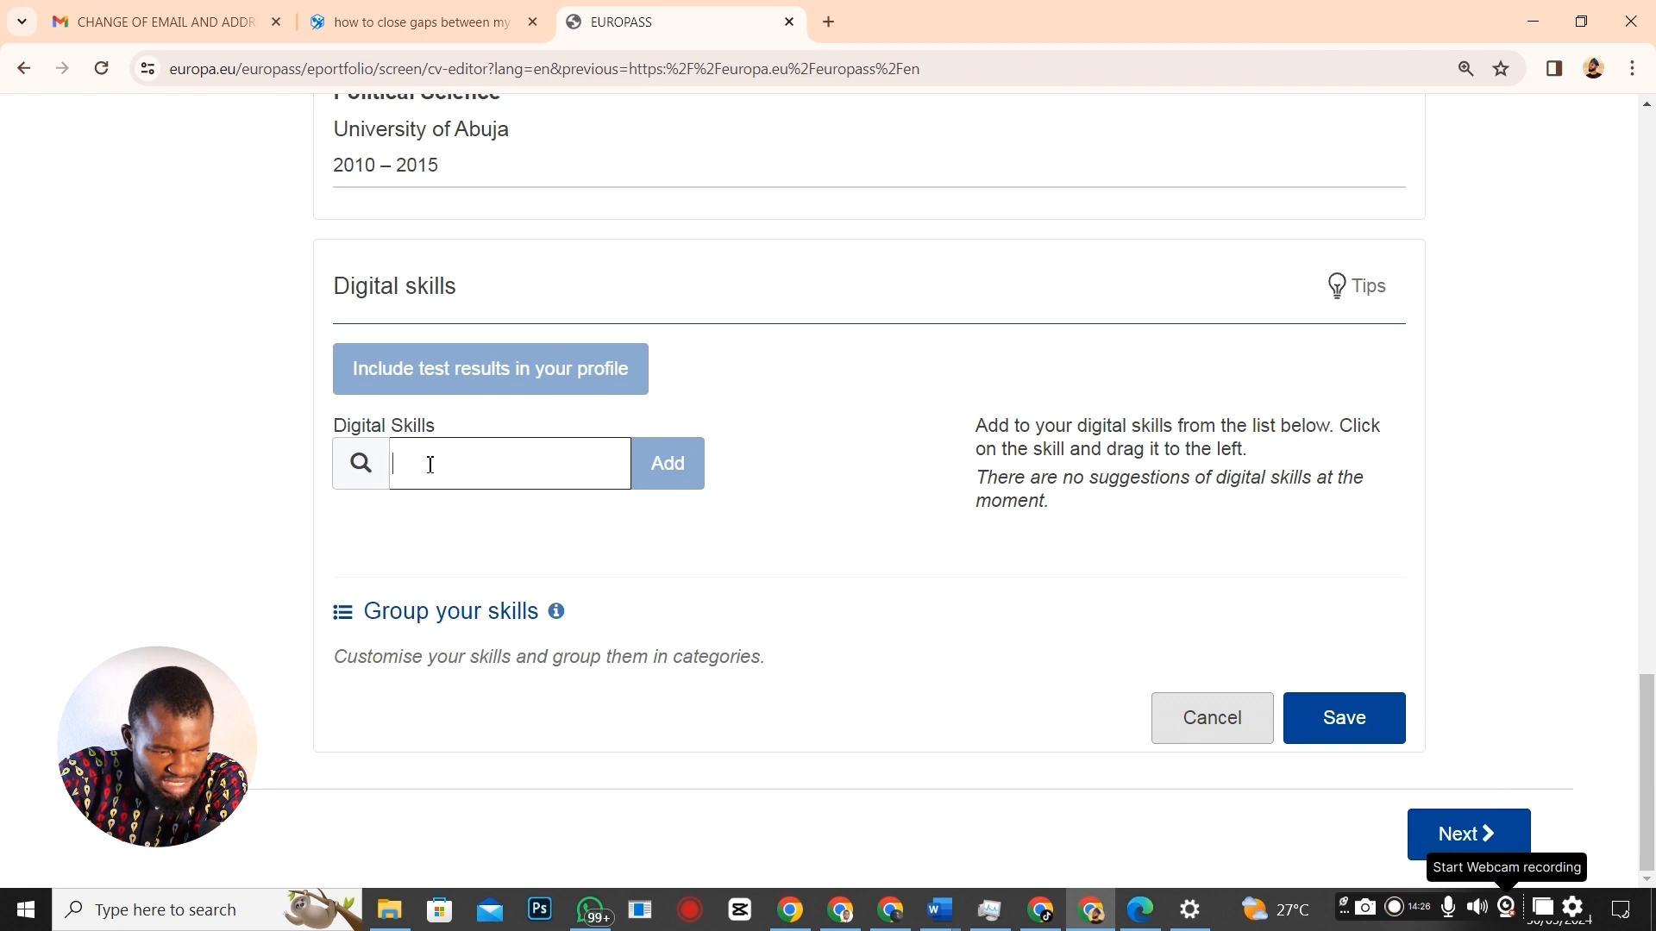
type("mic")
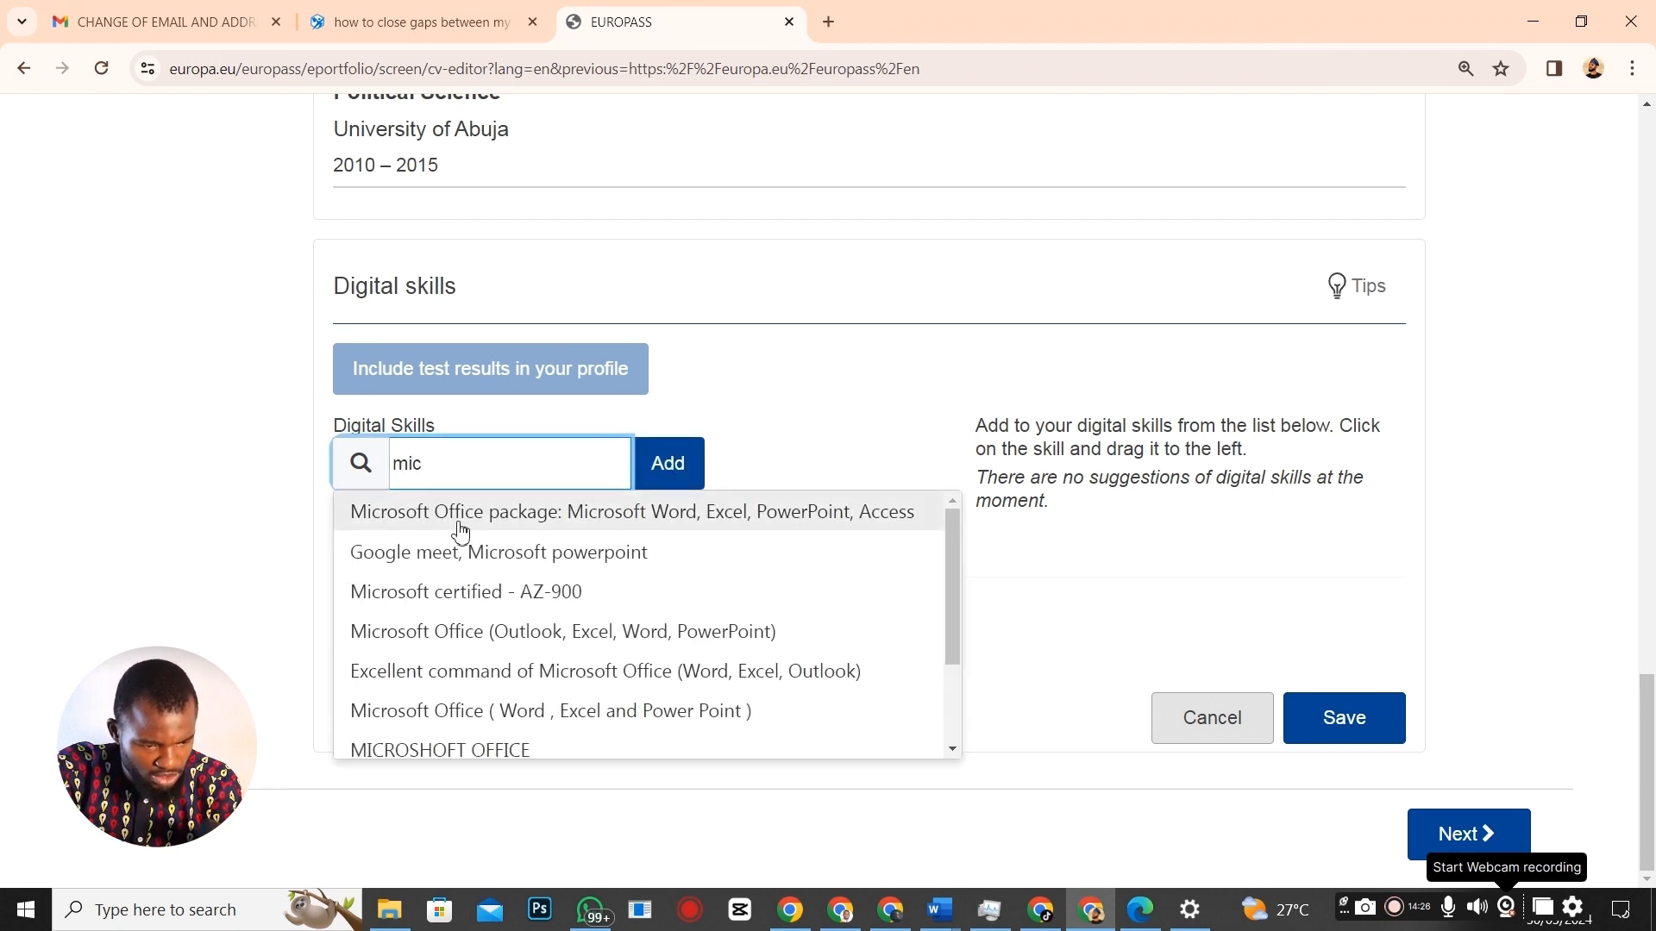
left_click(464, 513)
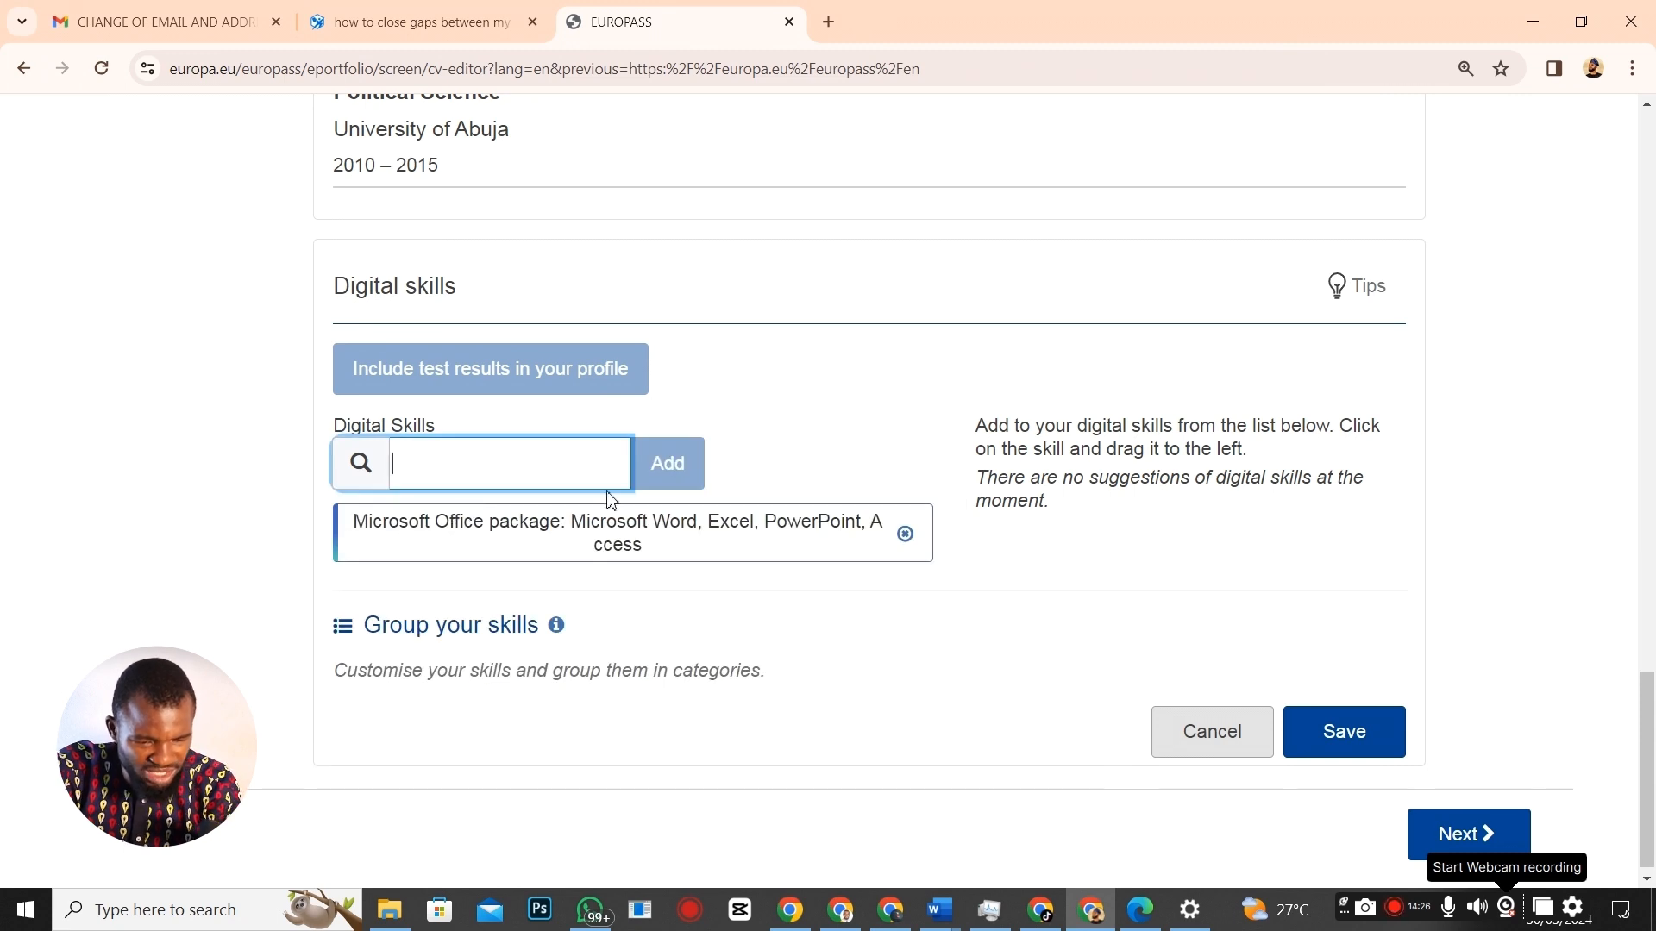
left_click(1353, 739)
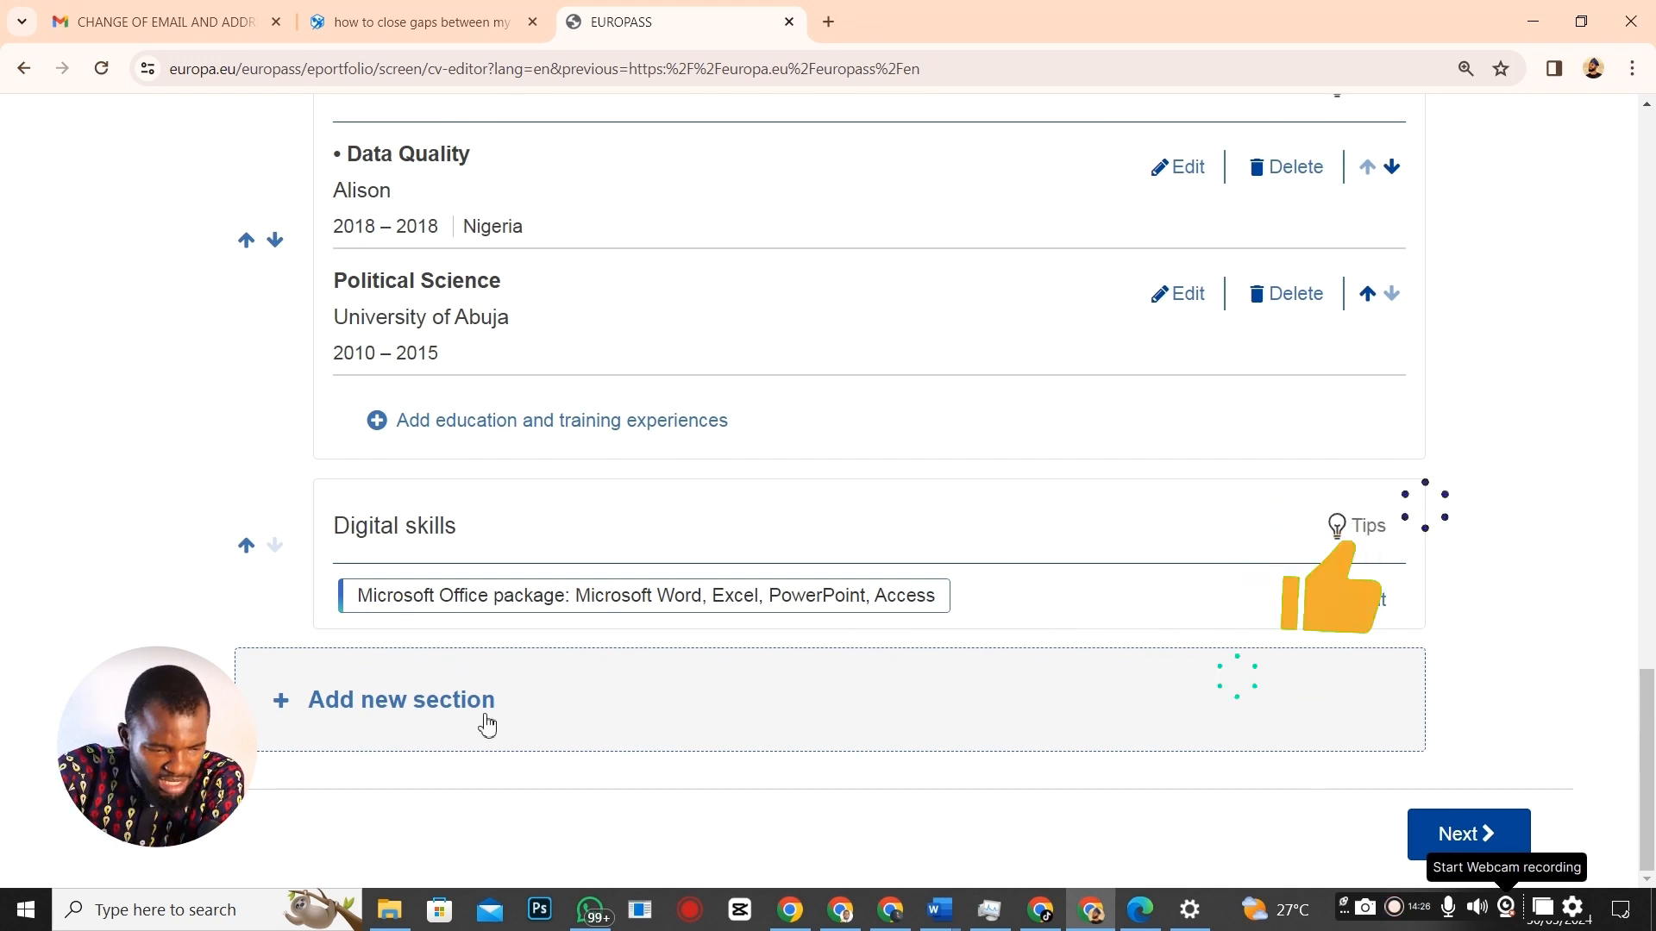
Create a Hobbies and interests section titled 'Hobbies'.
left_click(386, 701)
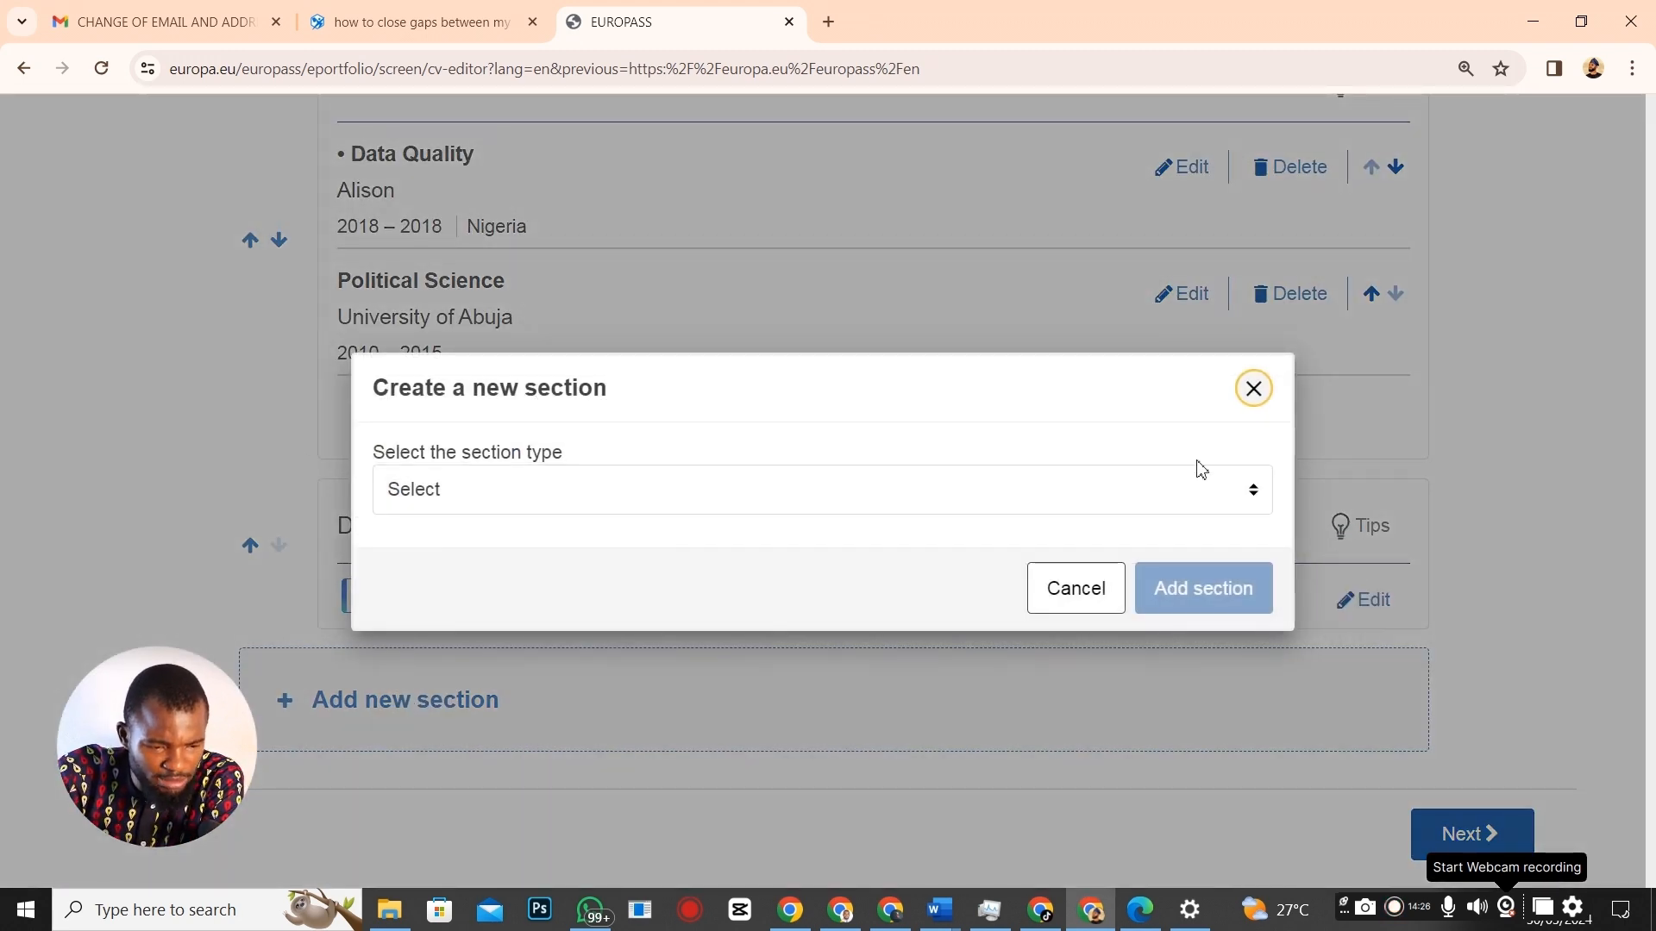
left_click(1253, 489)
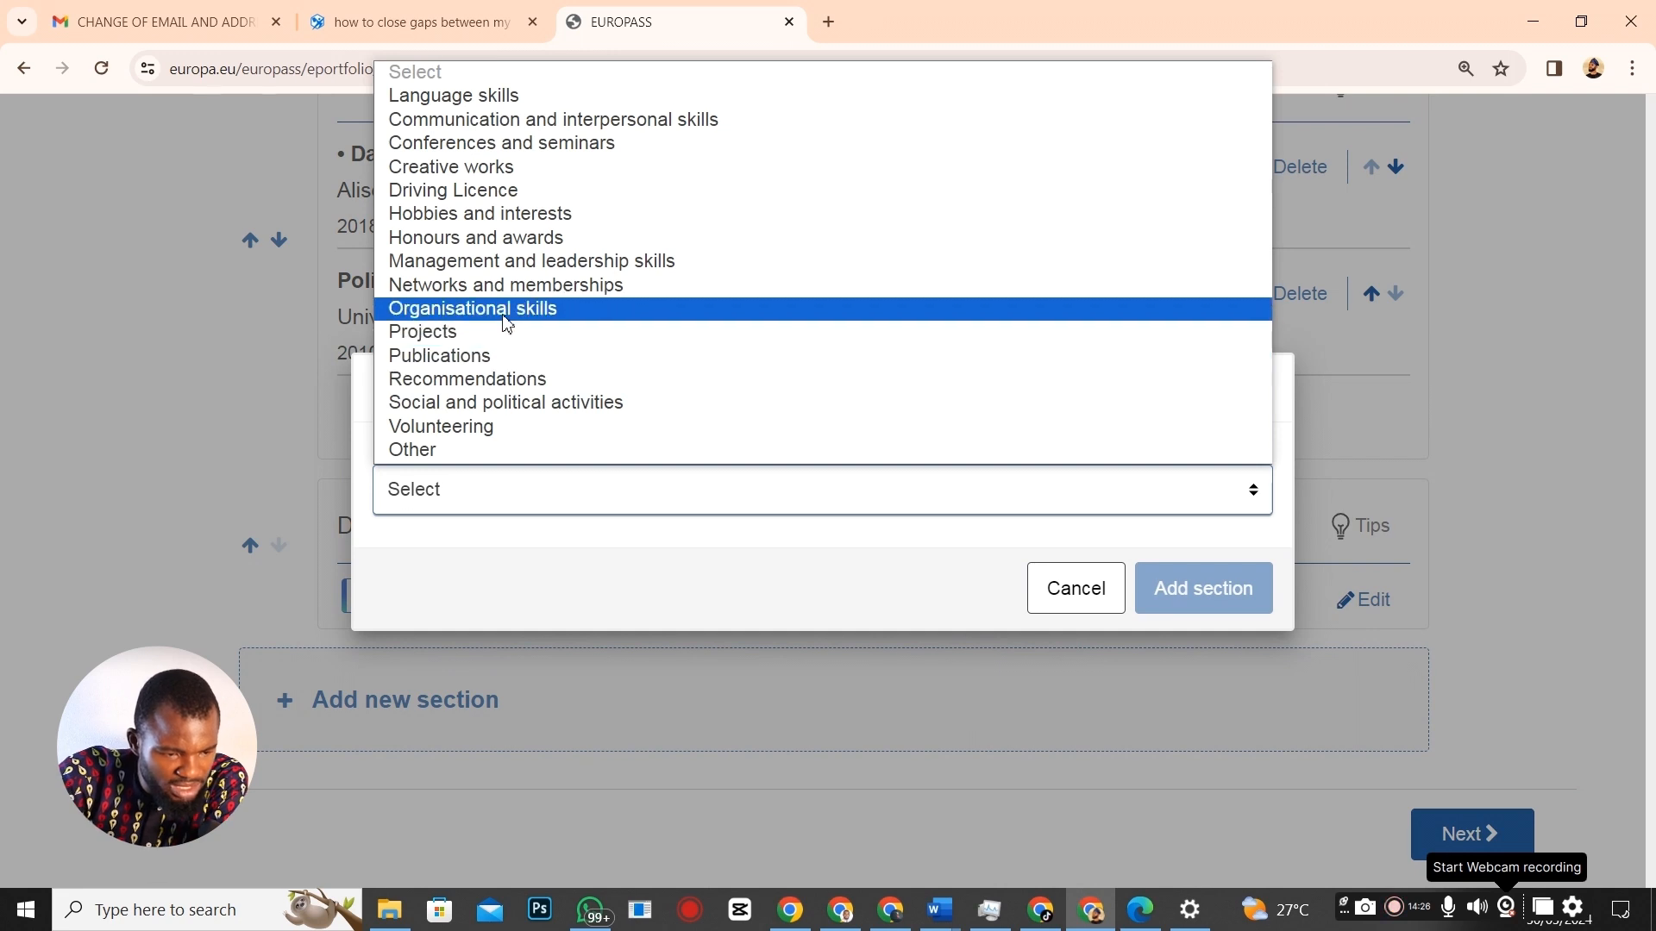
left_click(481, 213)
left_click(1144, 582)
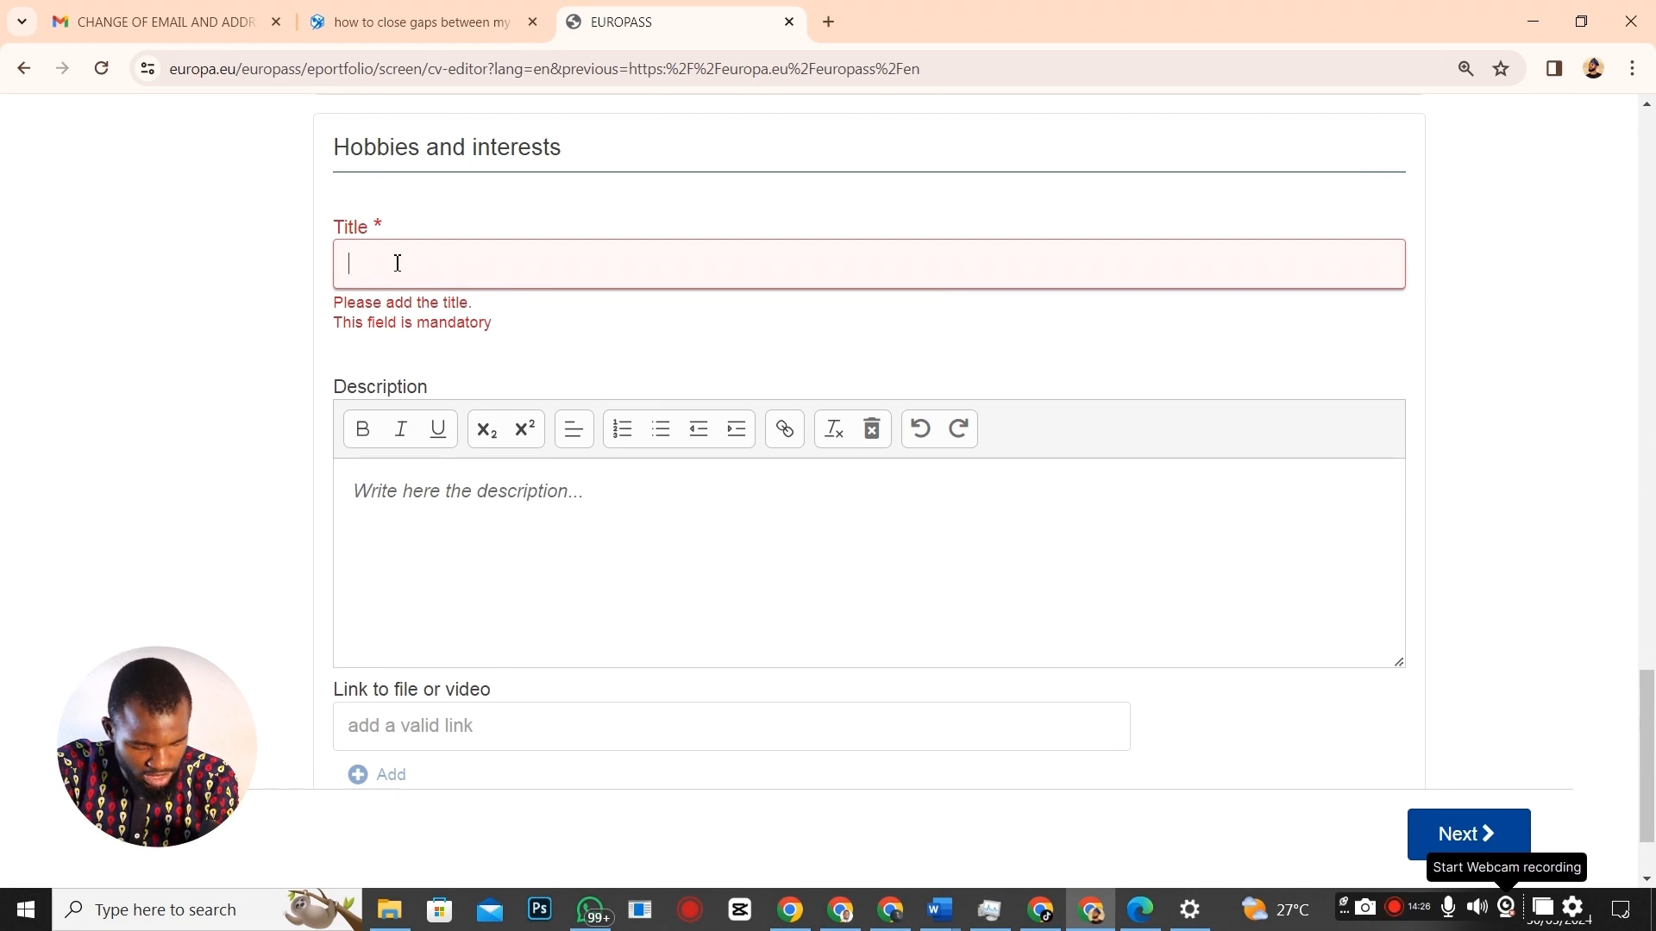
type("Hobb")
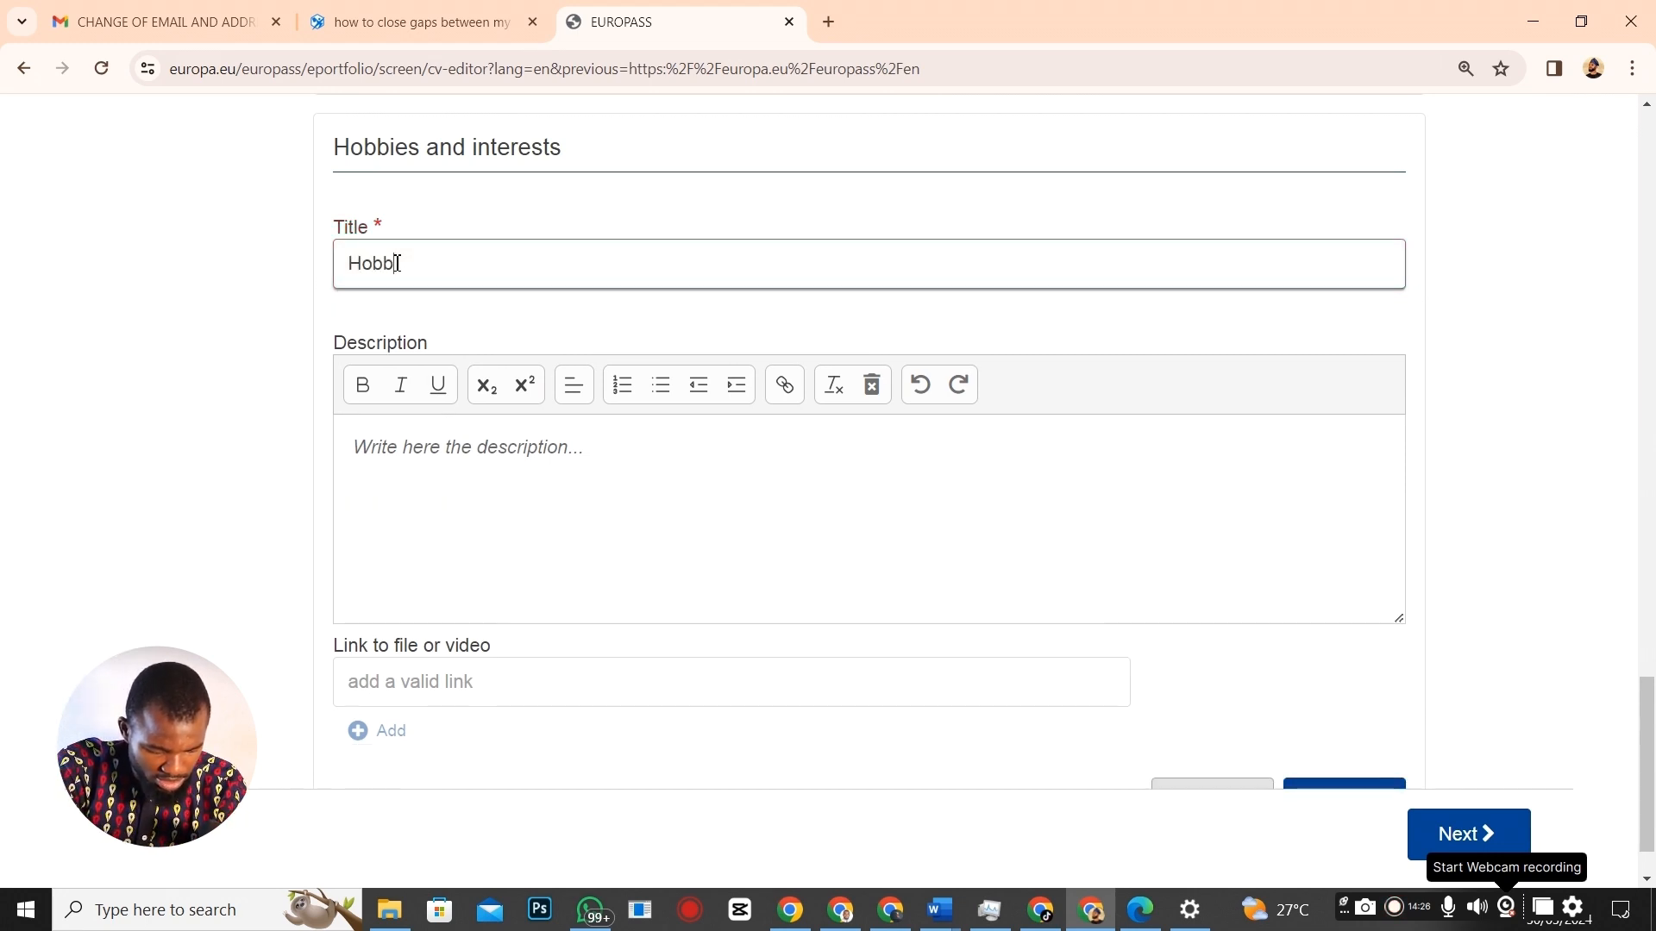
type("ies")
Paste the hobbies list from the Word CV (Driving, Photography, Graphics design, Typing, Football, Playing Instruments) into the description.
left_click(406, 444)
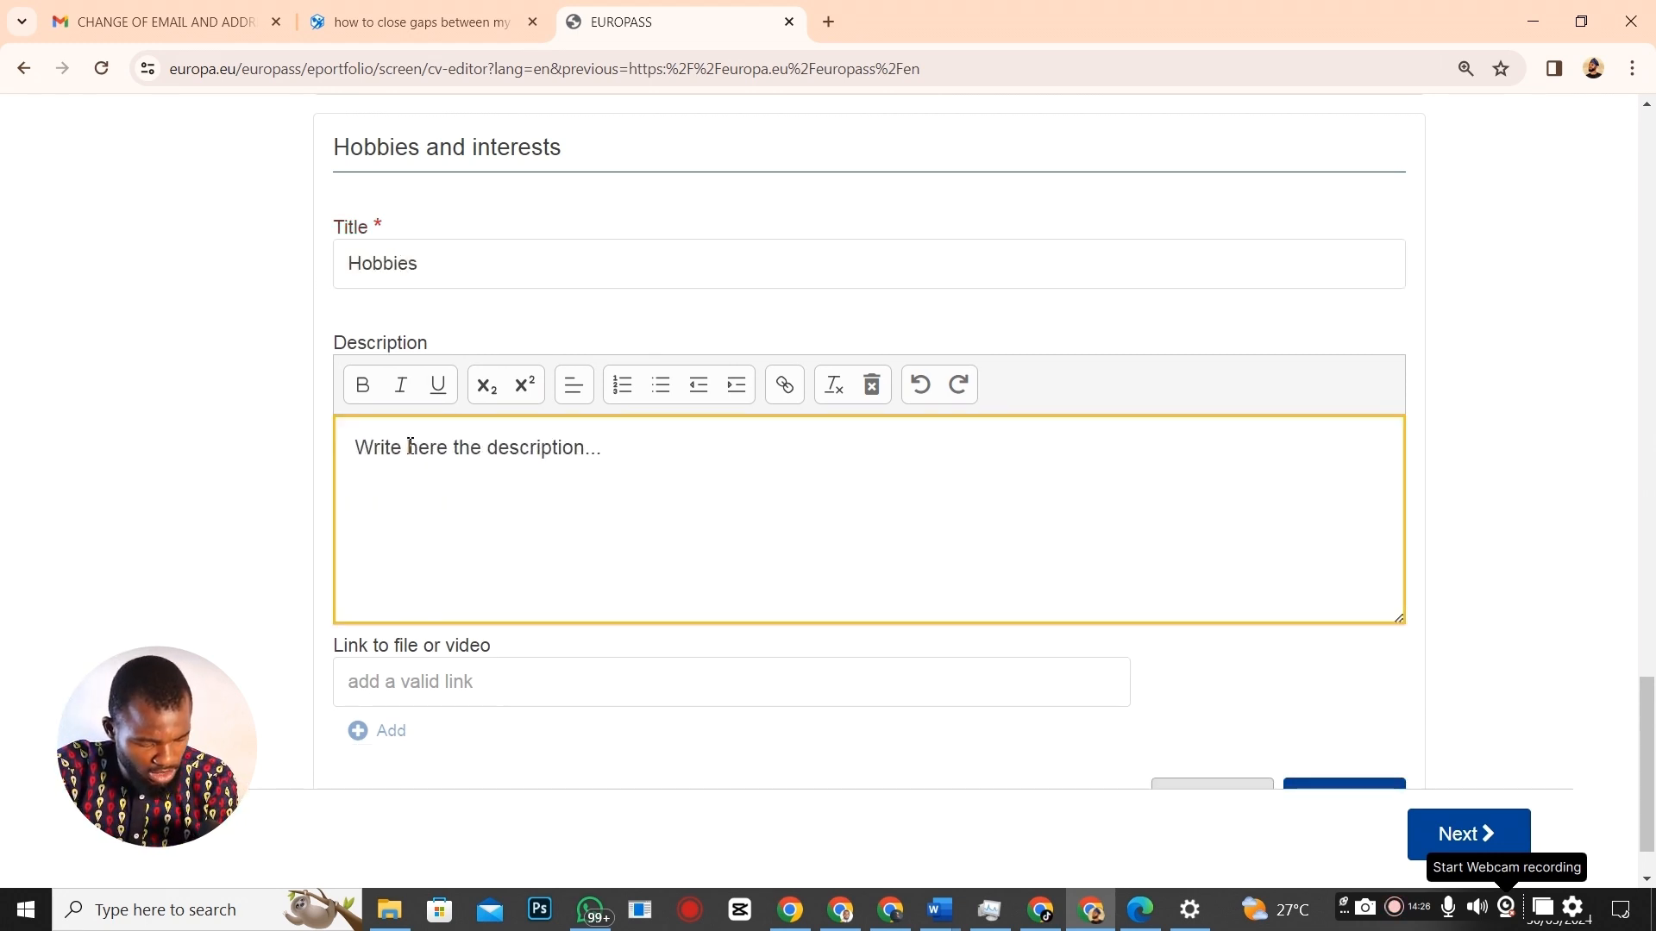
key("alt+Tab")
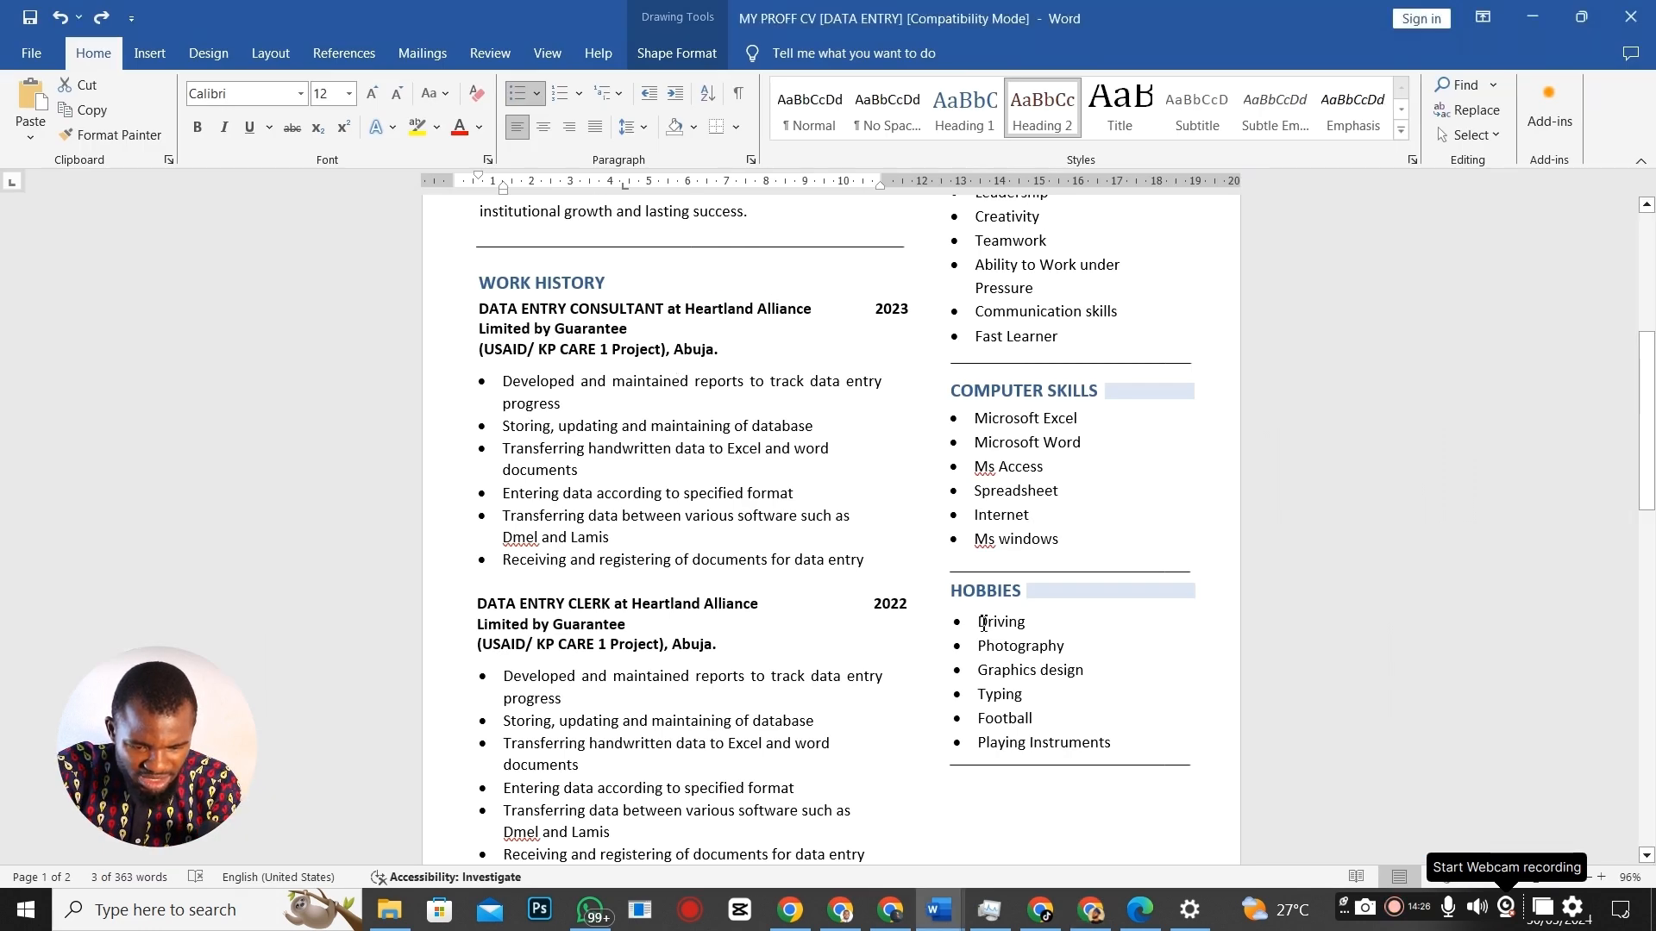
left_click_drag(979, 621, 1111, 744)
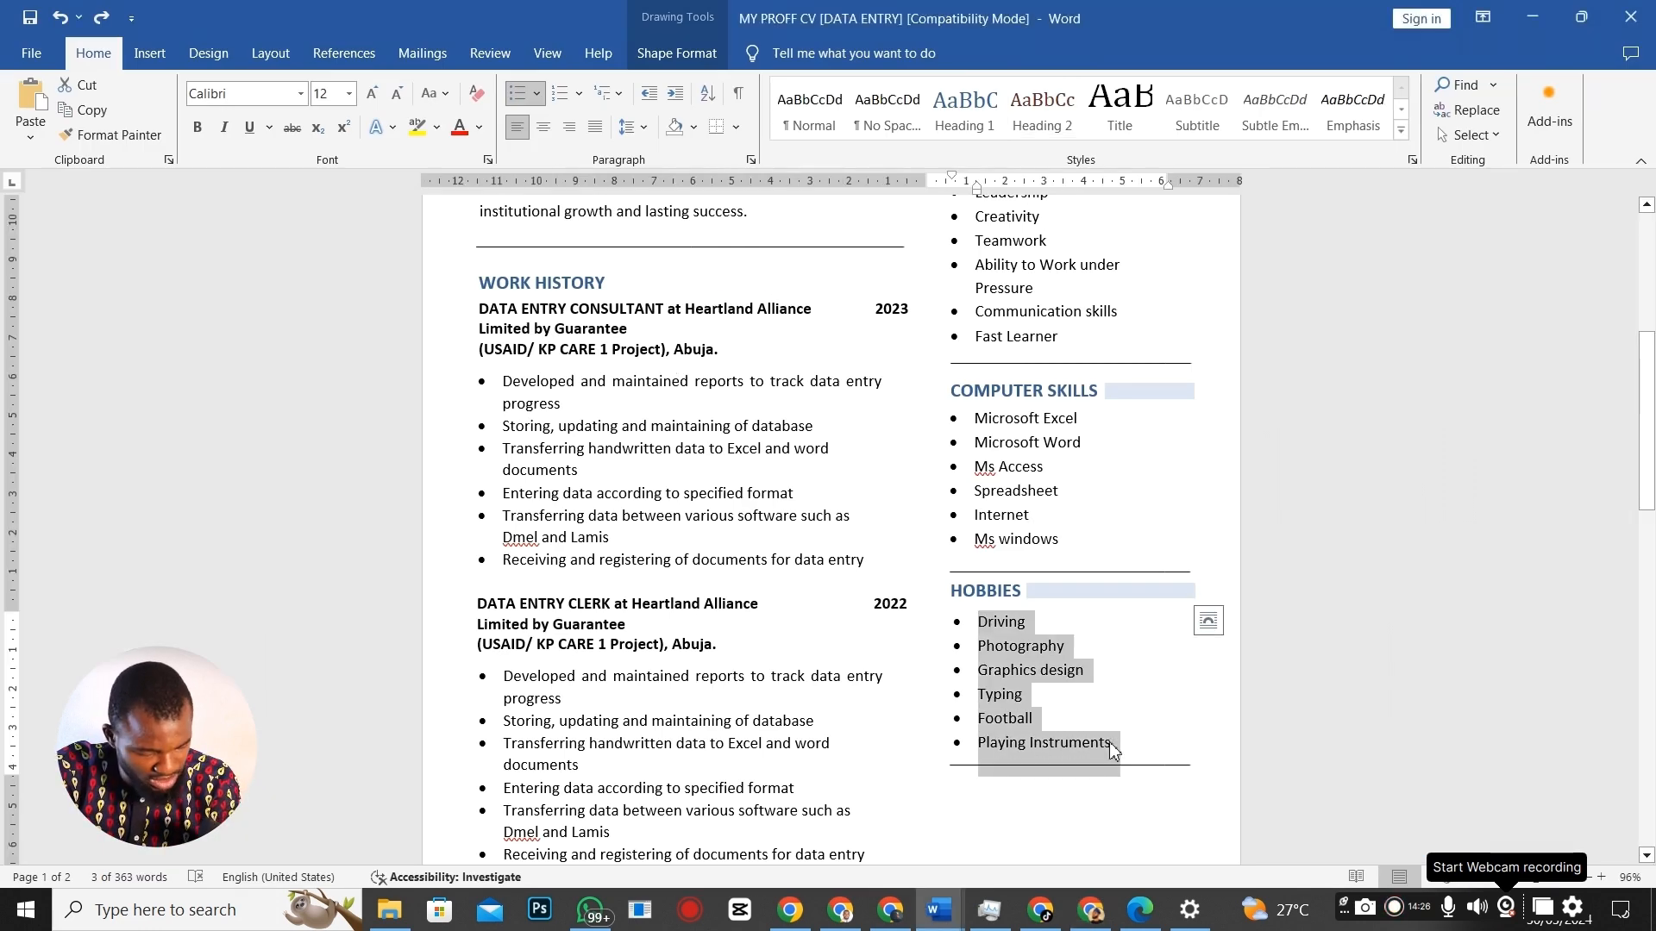
key("alt+Tab")
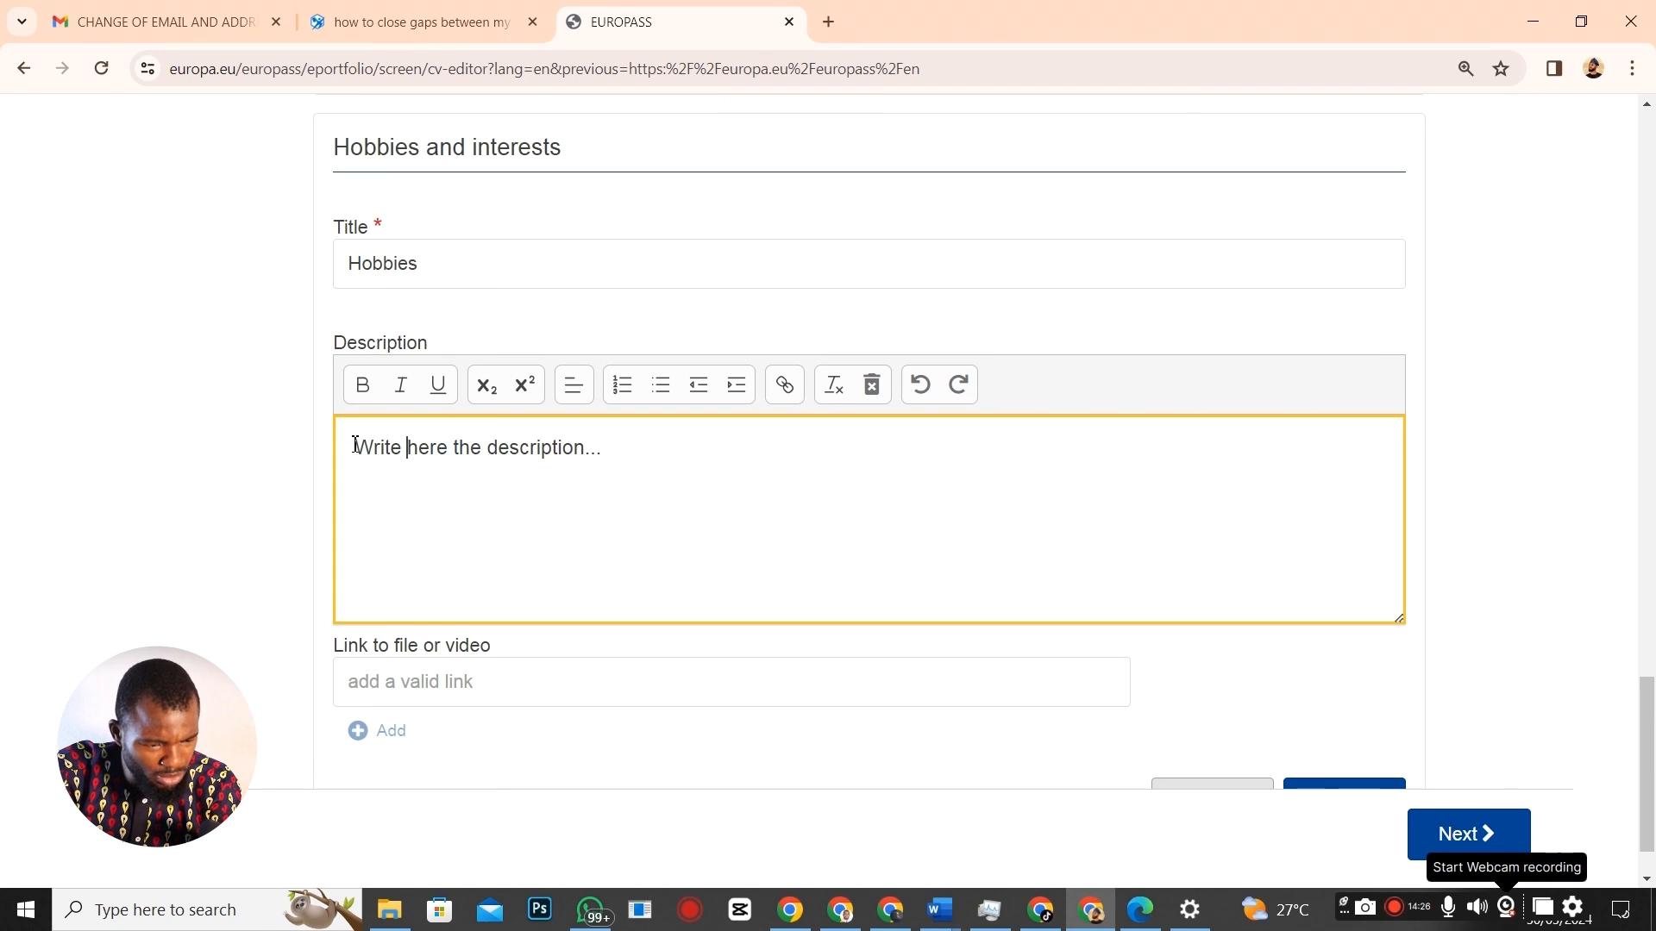
left_click_drag(355, 443, 681, 476)
type("·Driving ·Photography ·Graphics design ·Typing ·Football ·Playing Instruments")
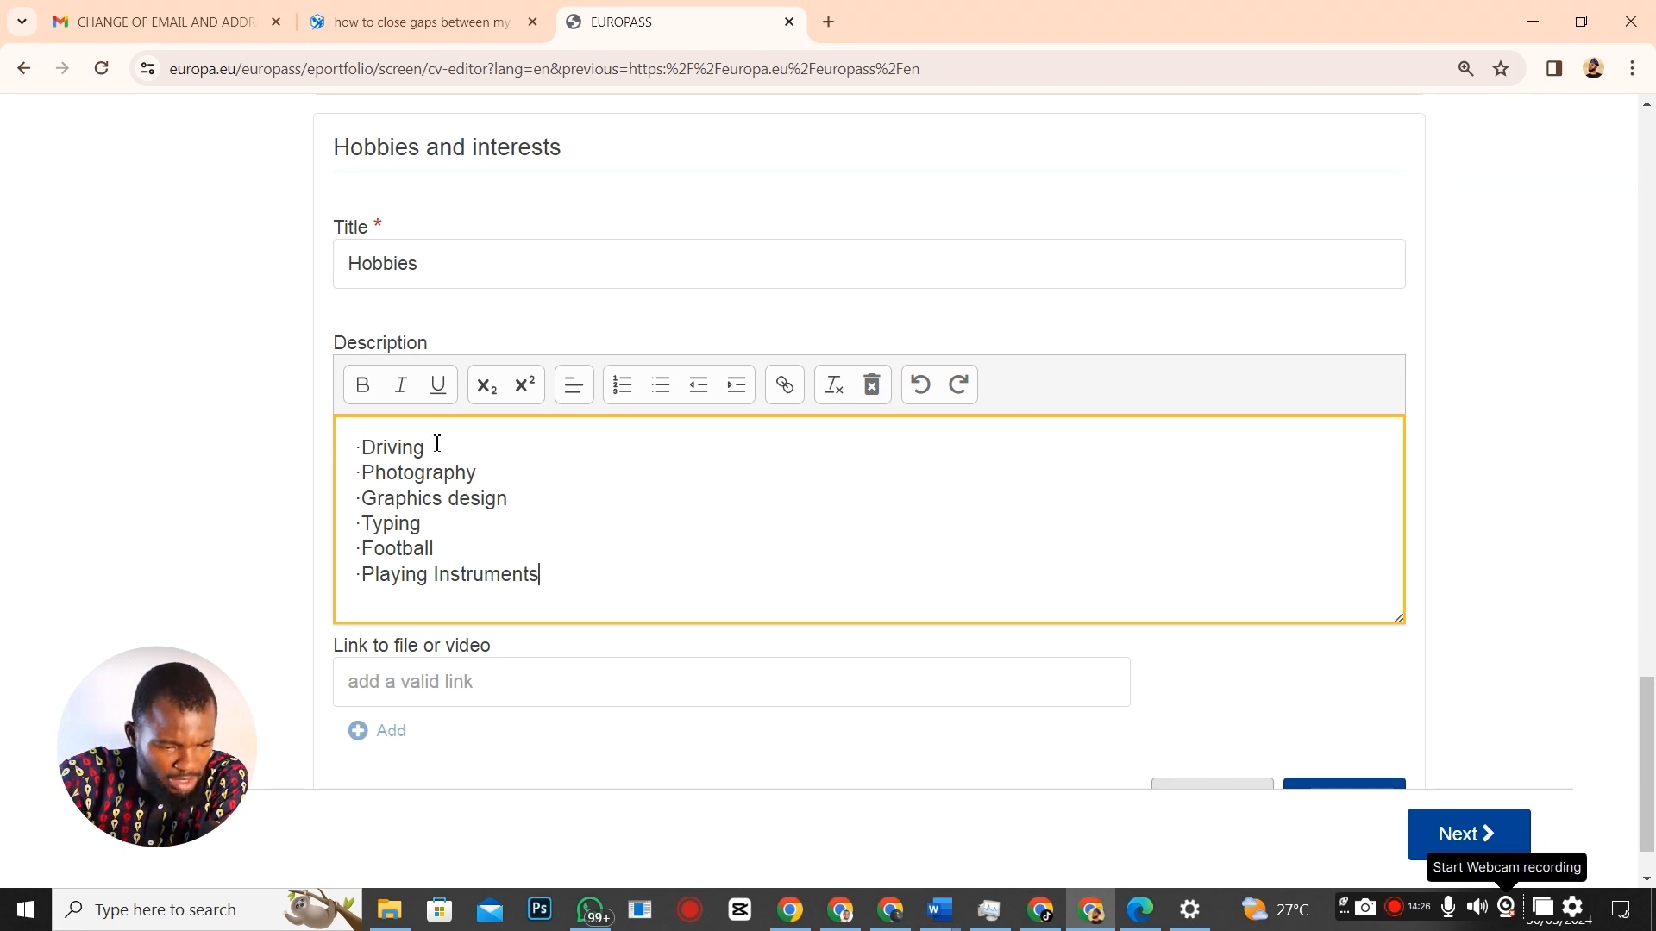
scroll(564, 593, "down", 1)
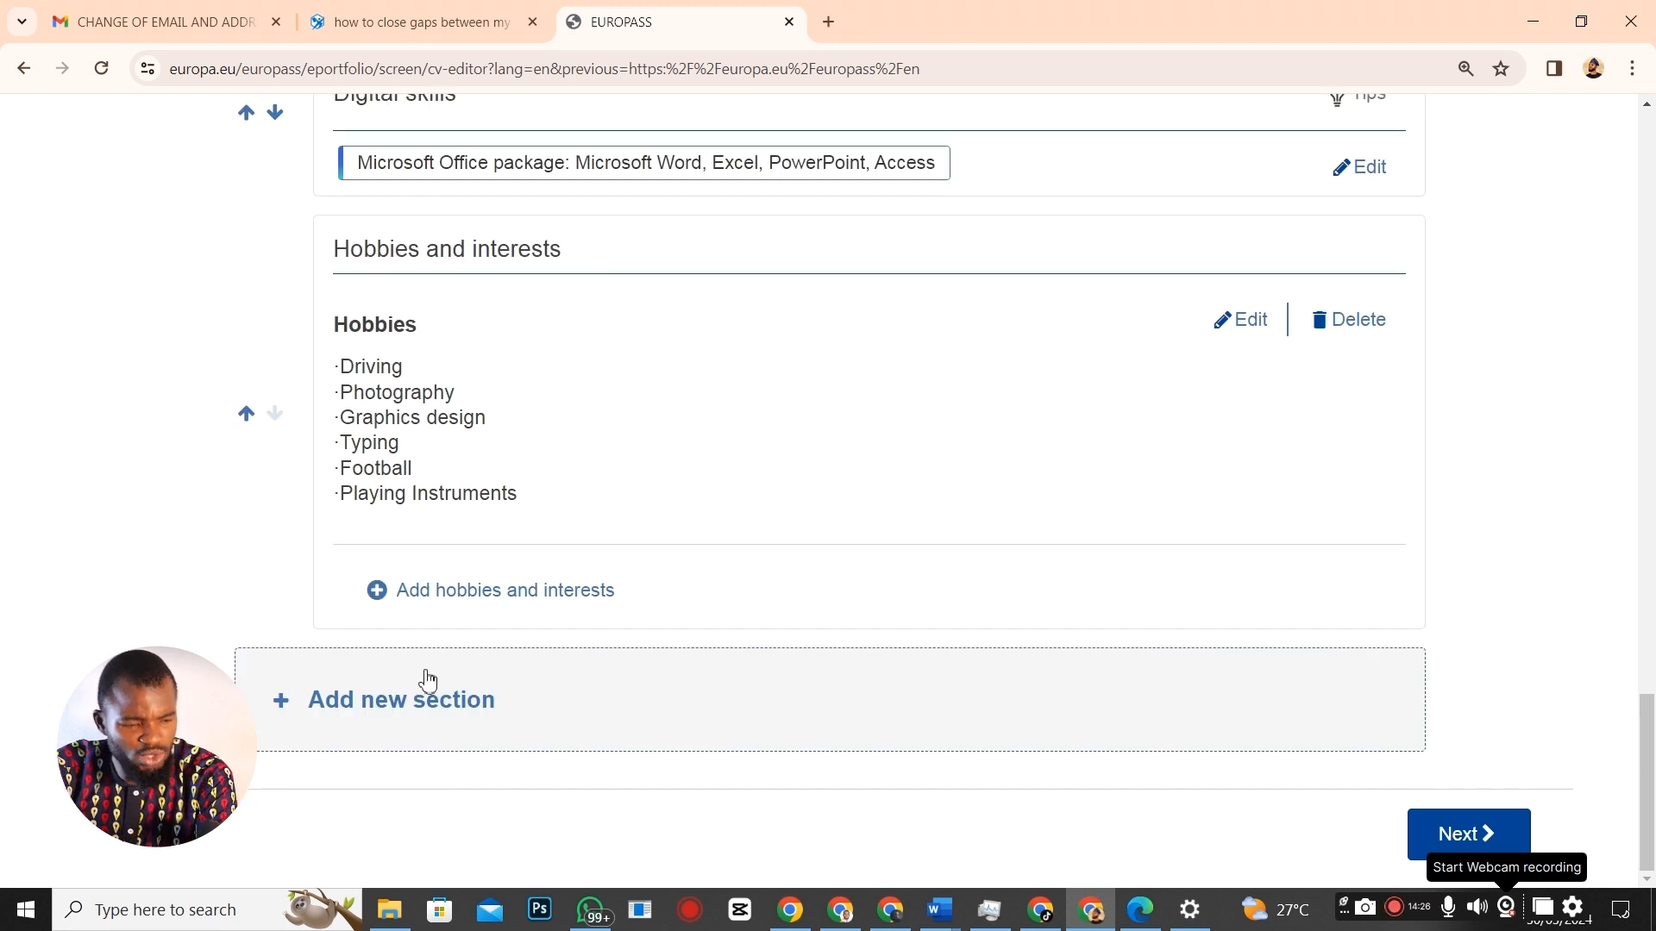
key("alt+Tab")
scroll(604, 655, "down", 7)
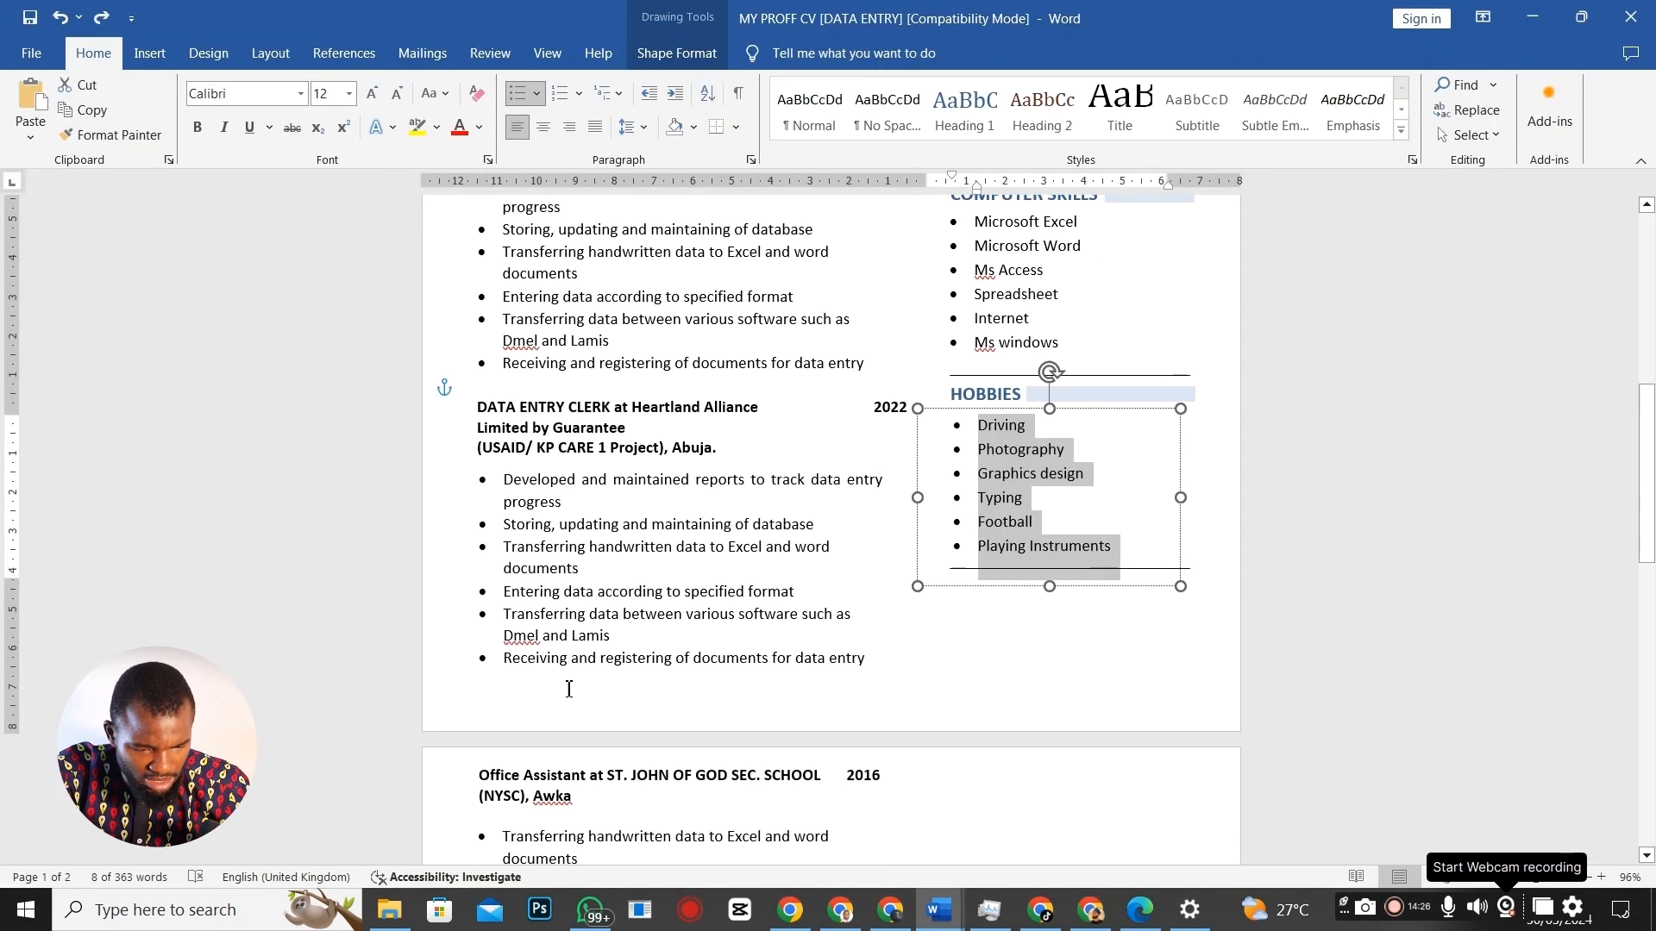
scroll(631, 707, "down", 2)
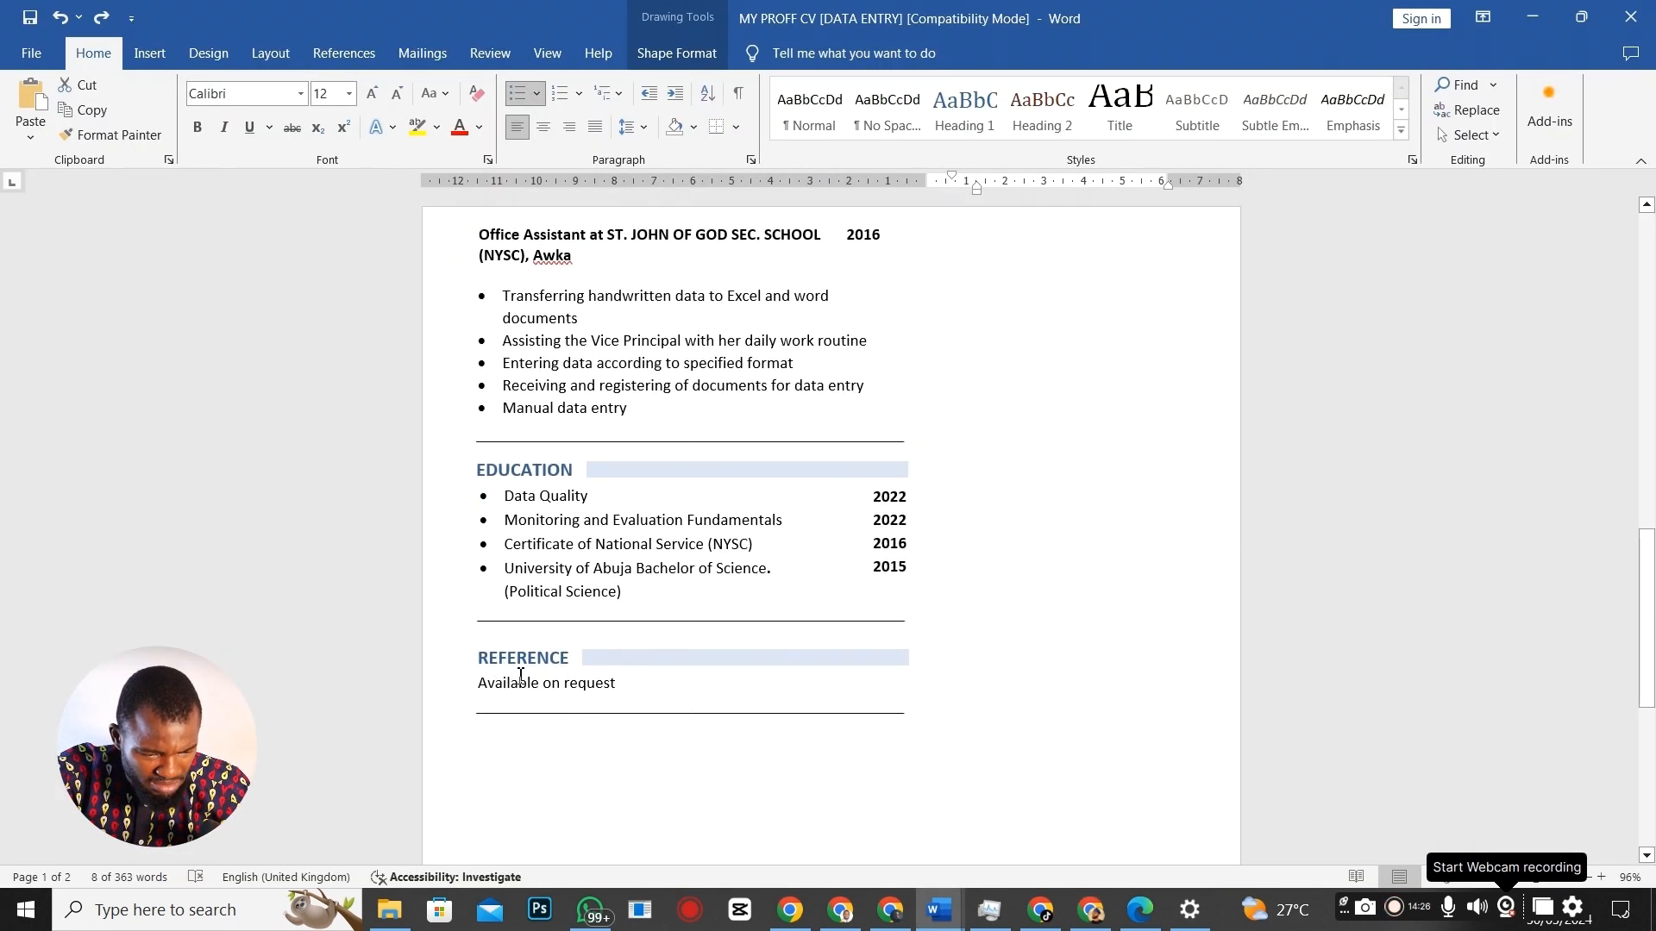
key("alt+Tab")
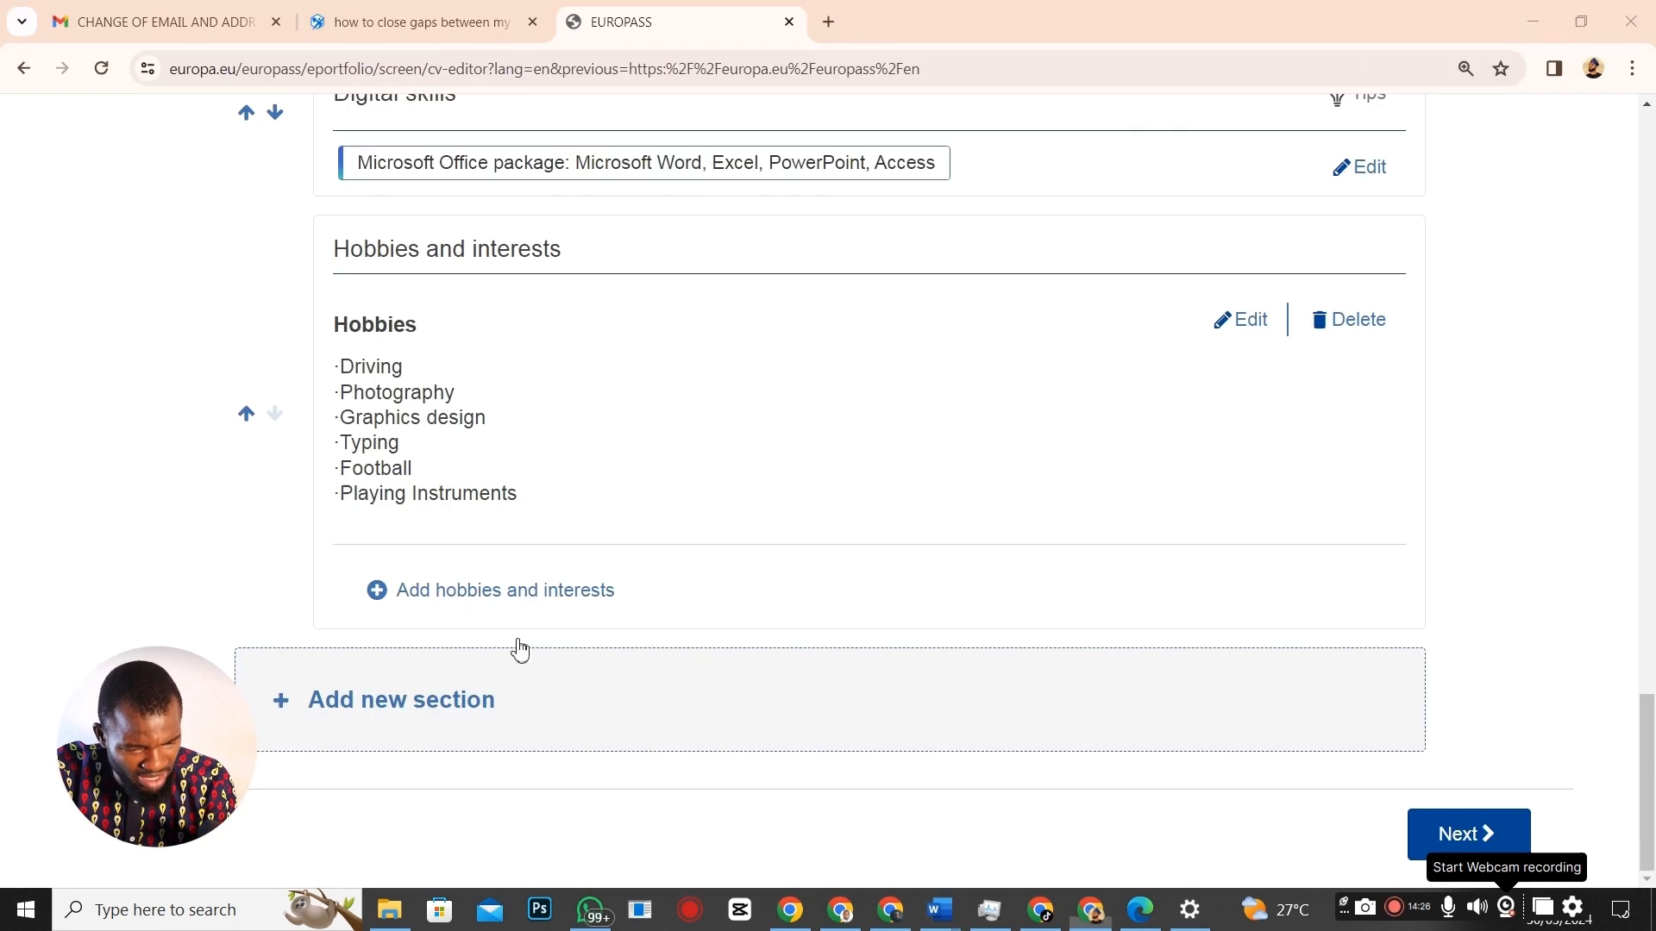
Create a new Recommendations section.
left_click(429, 716)
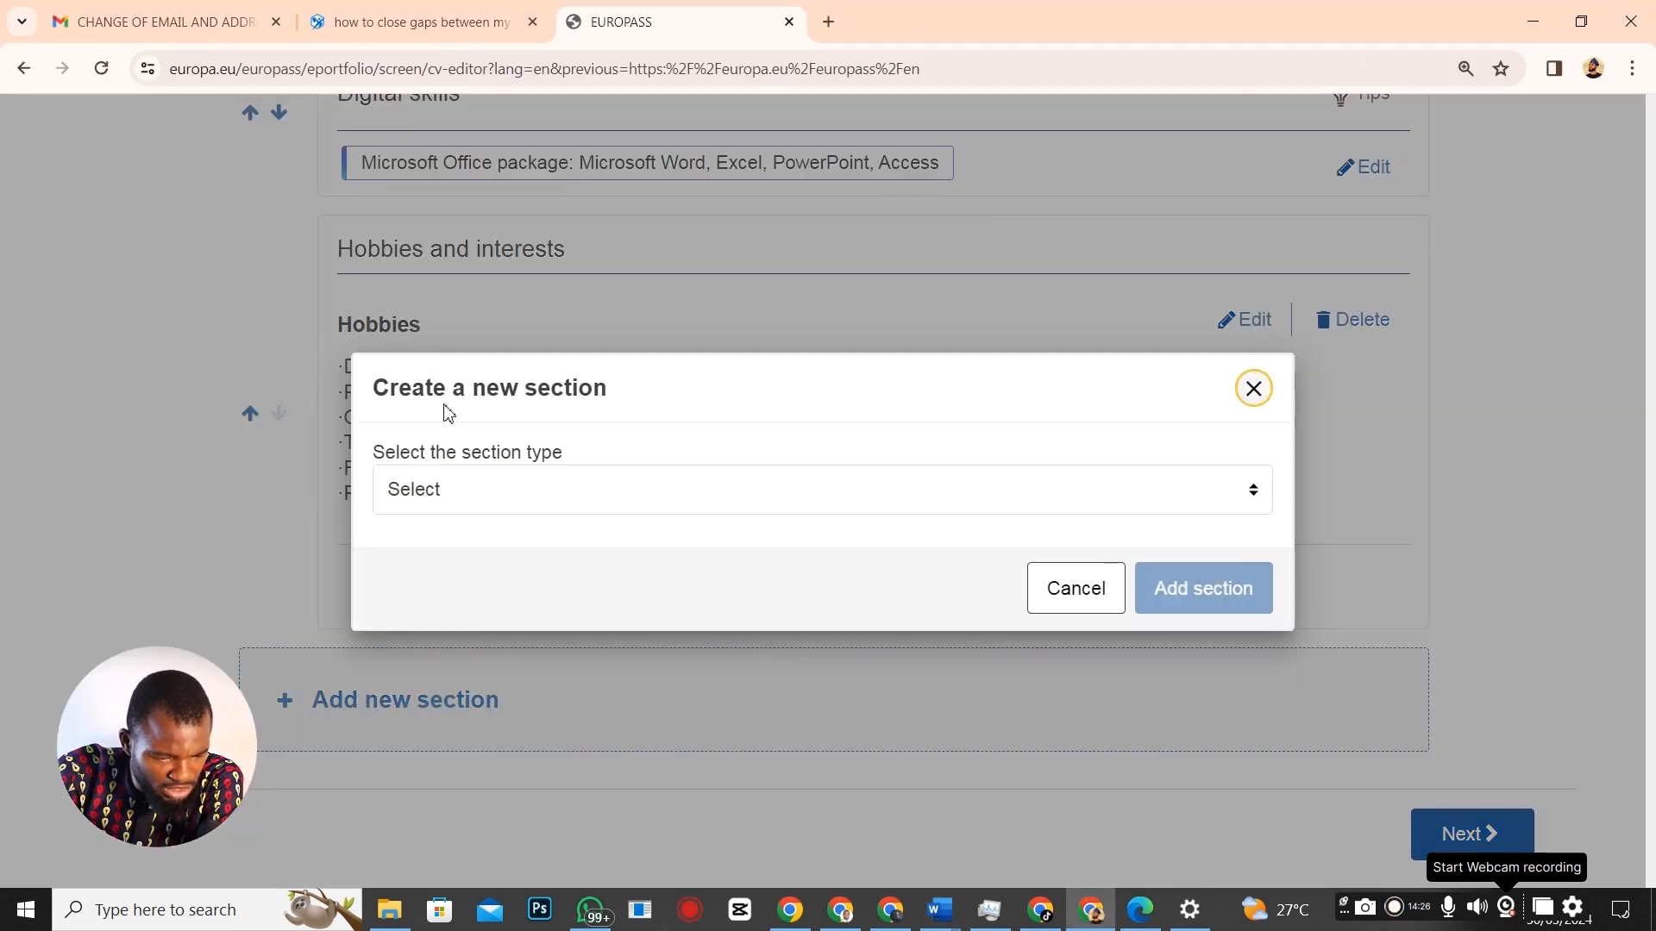
left_click(1267, 490)
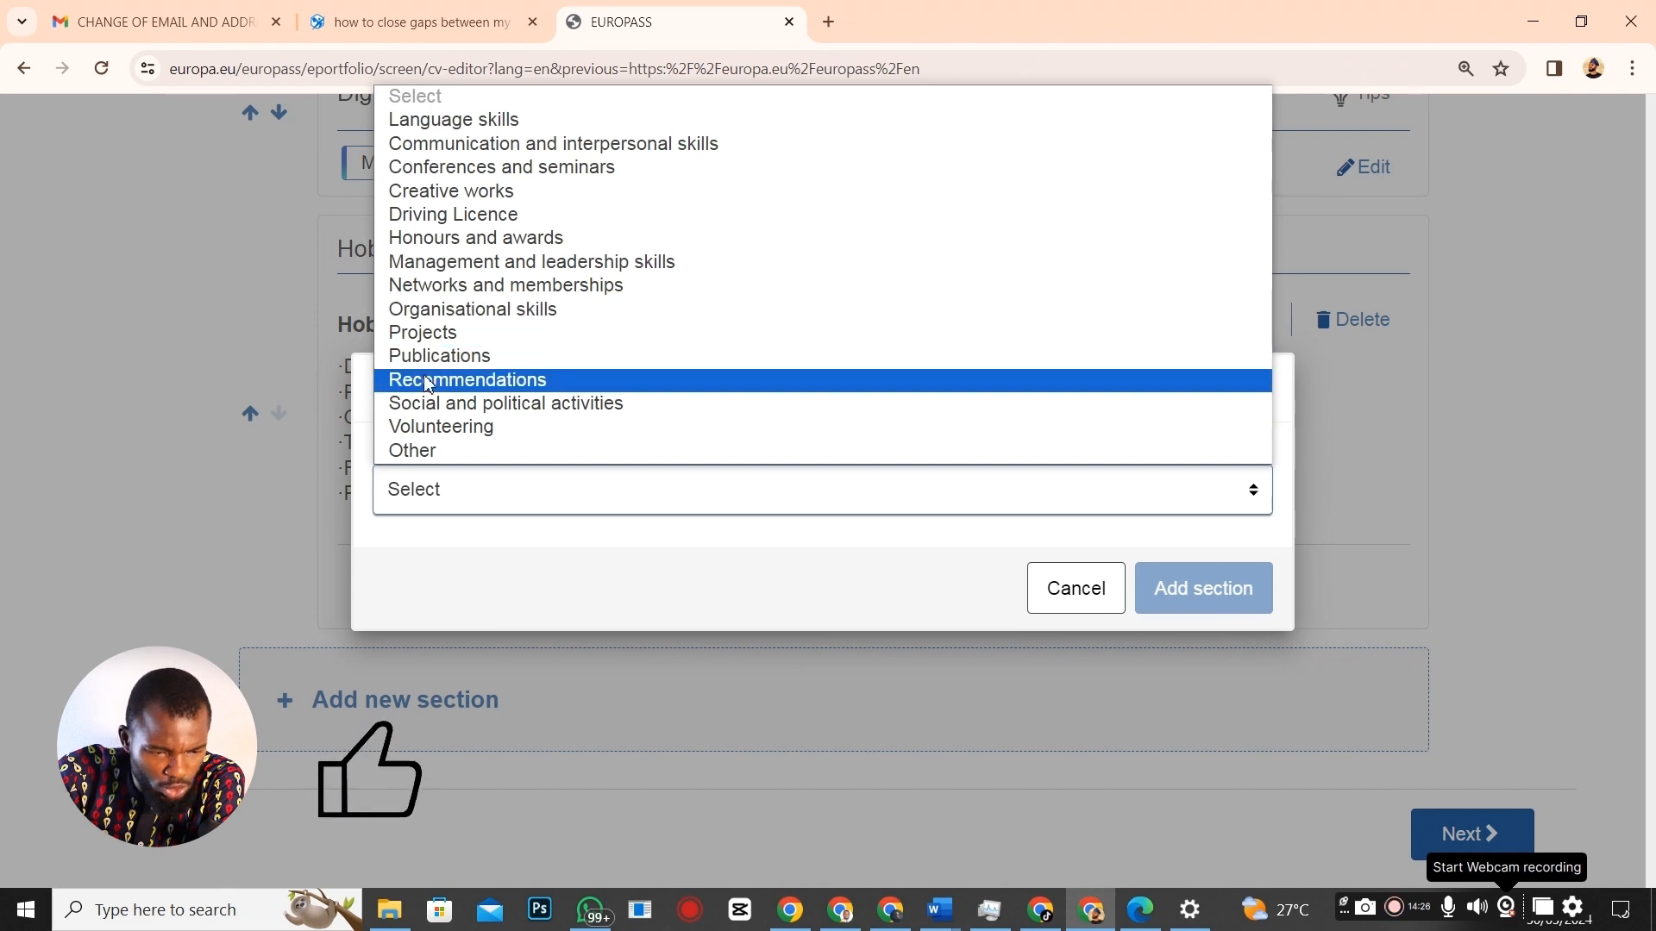
left_click(466, 380)
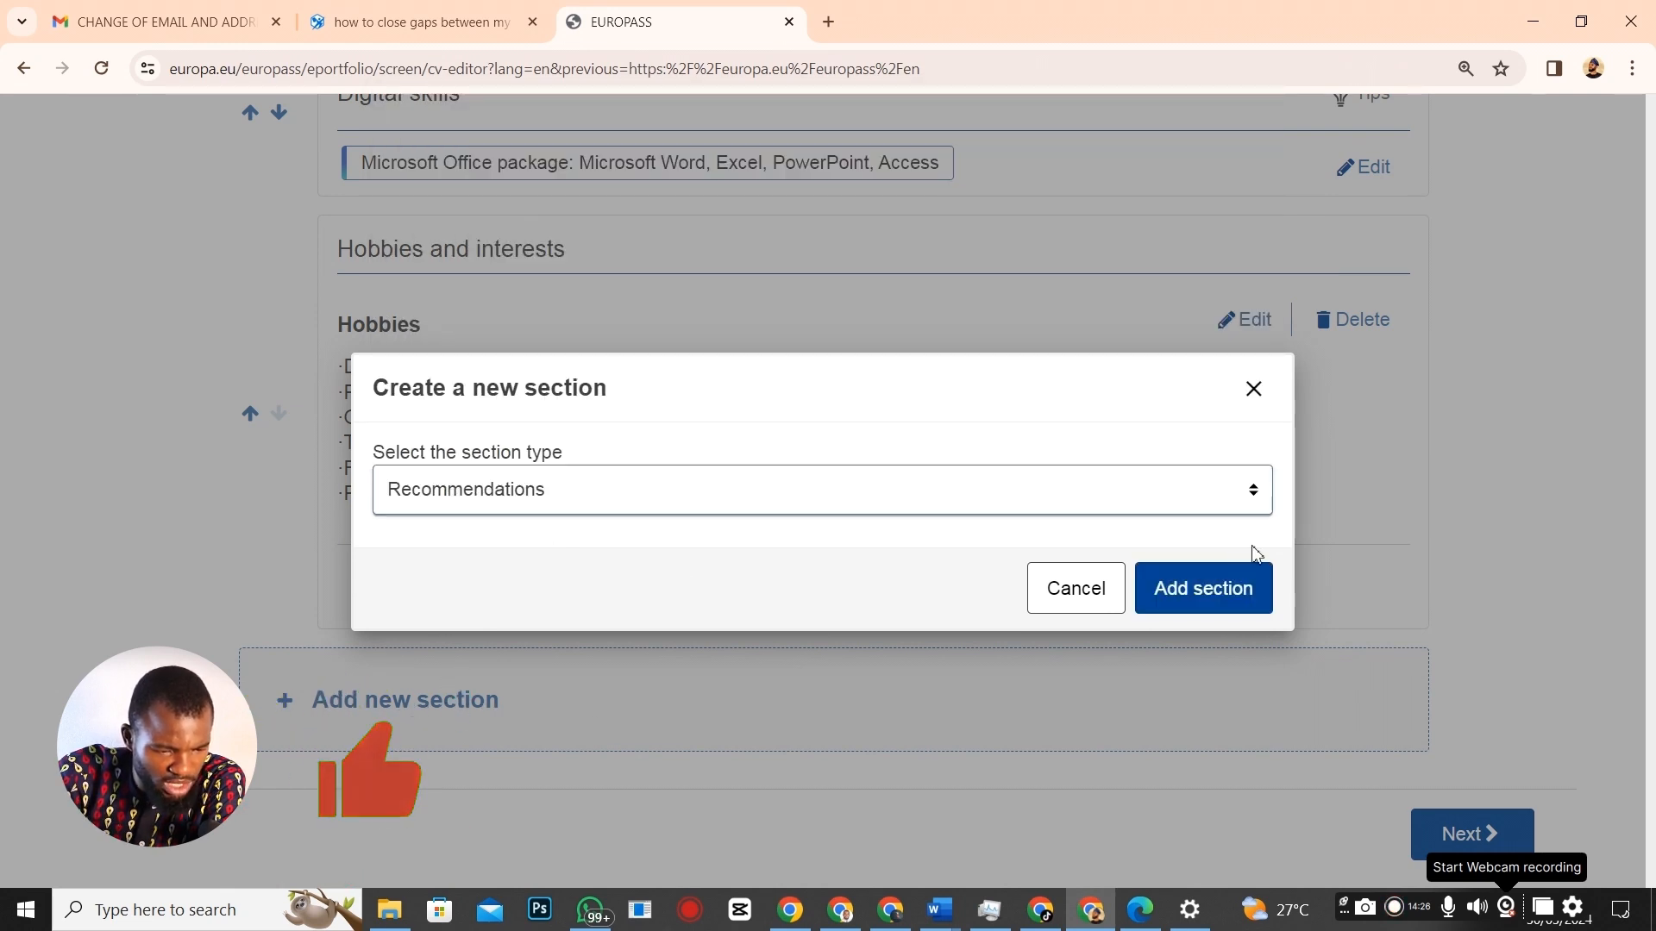
left_click(1155, 588)
Go through the referee's role, e-mail and description fields, then return to the name field.
scroll(602, 702, "down", 1)
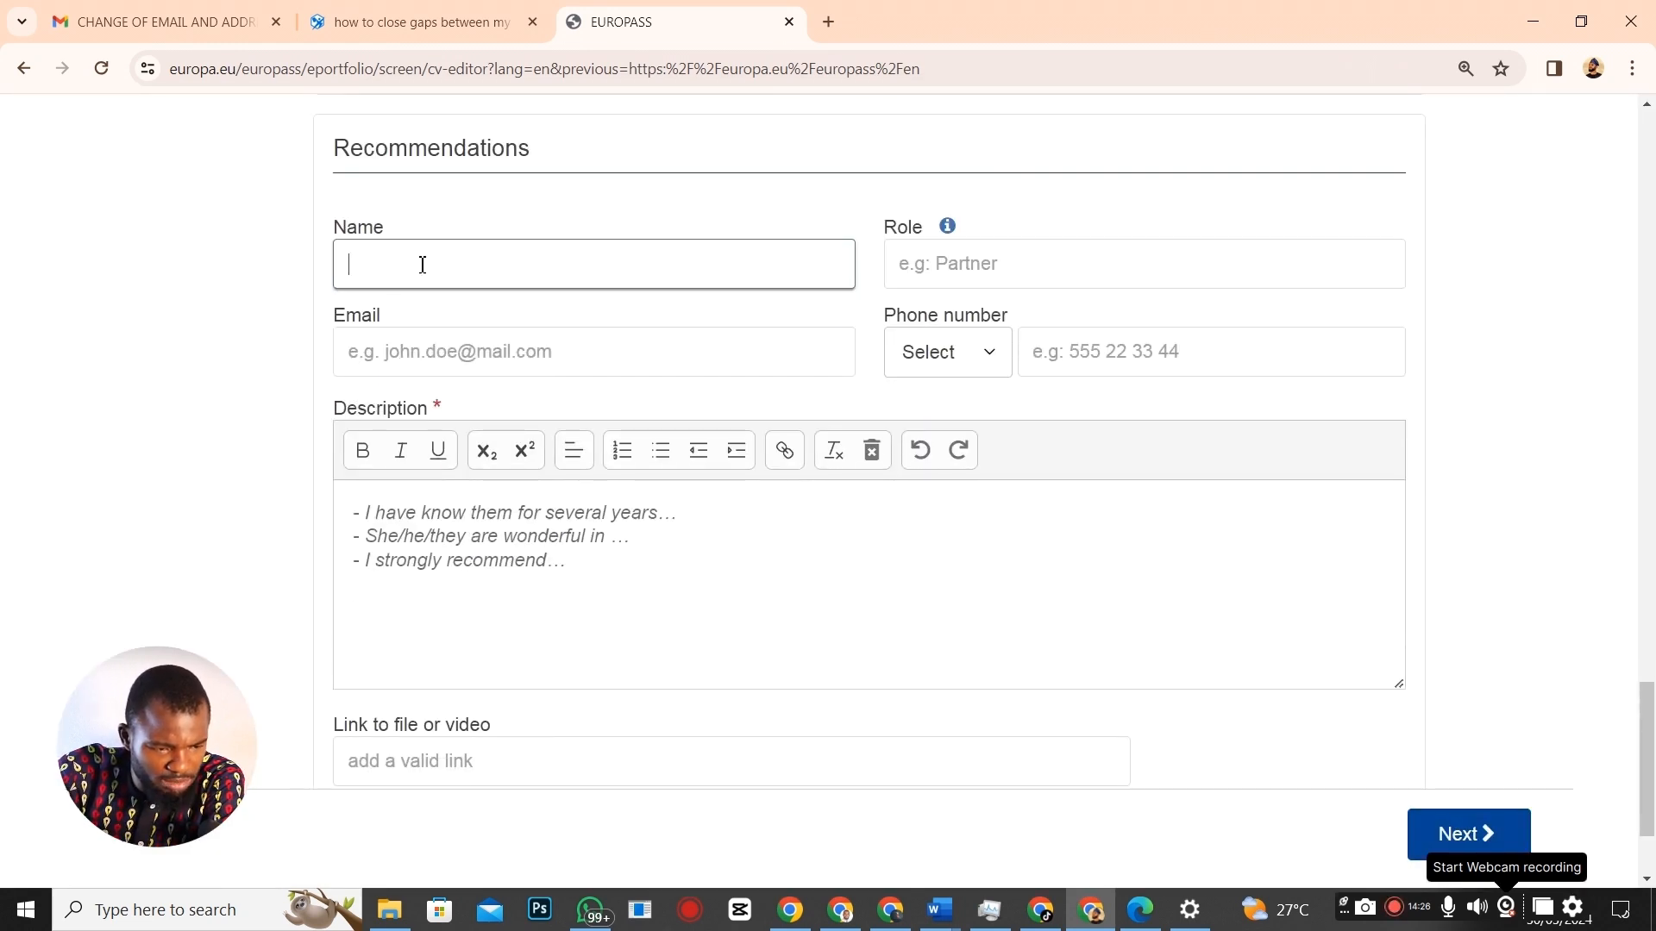
left_click(1167, 264)
left_click(399, 361)
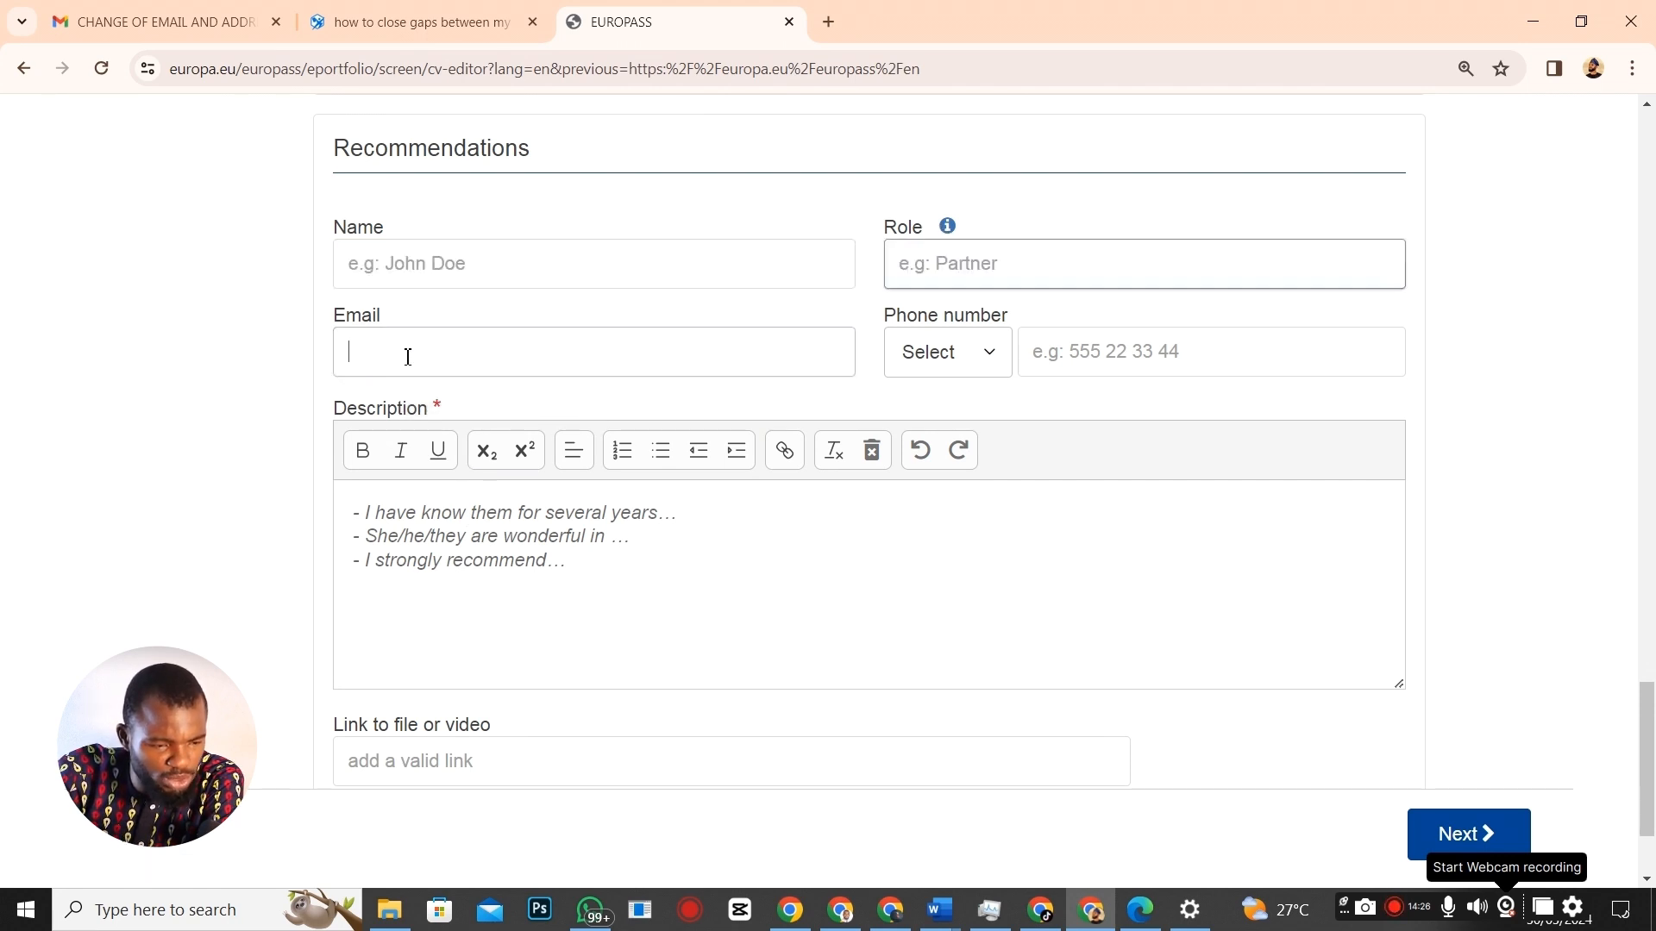
left_click(408, 518)
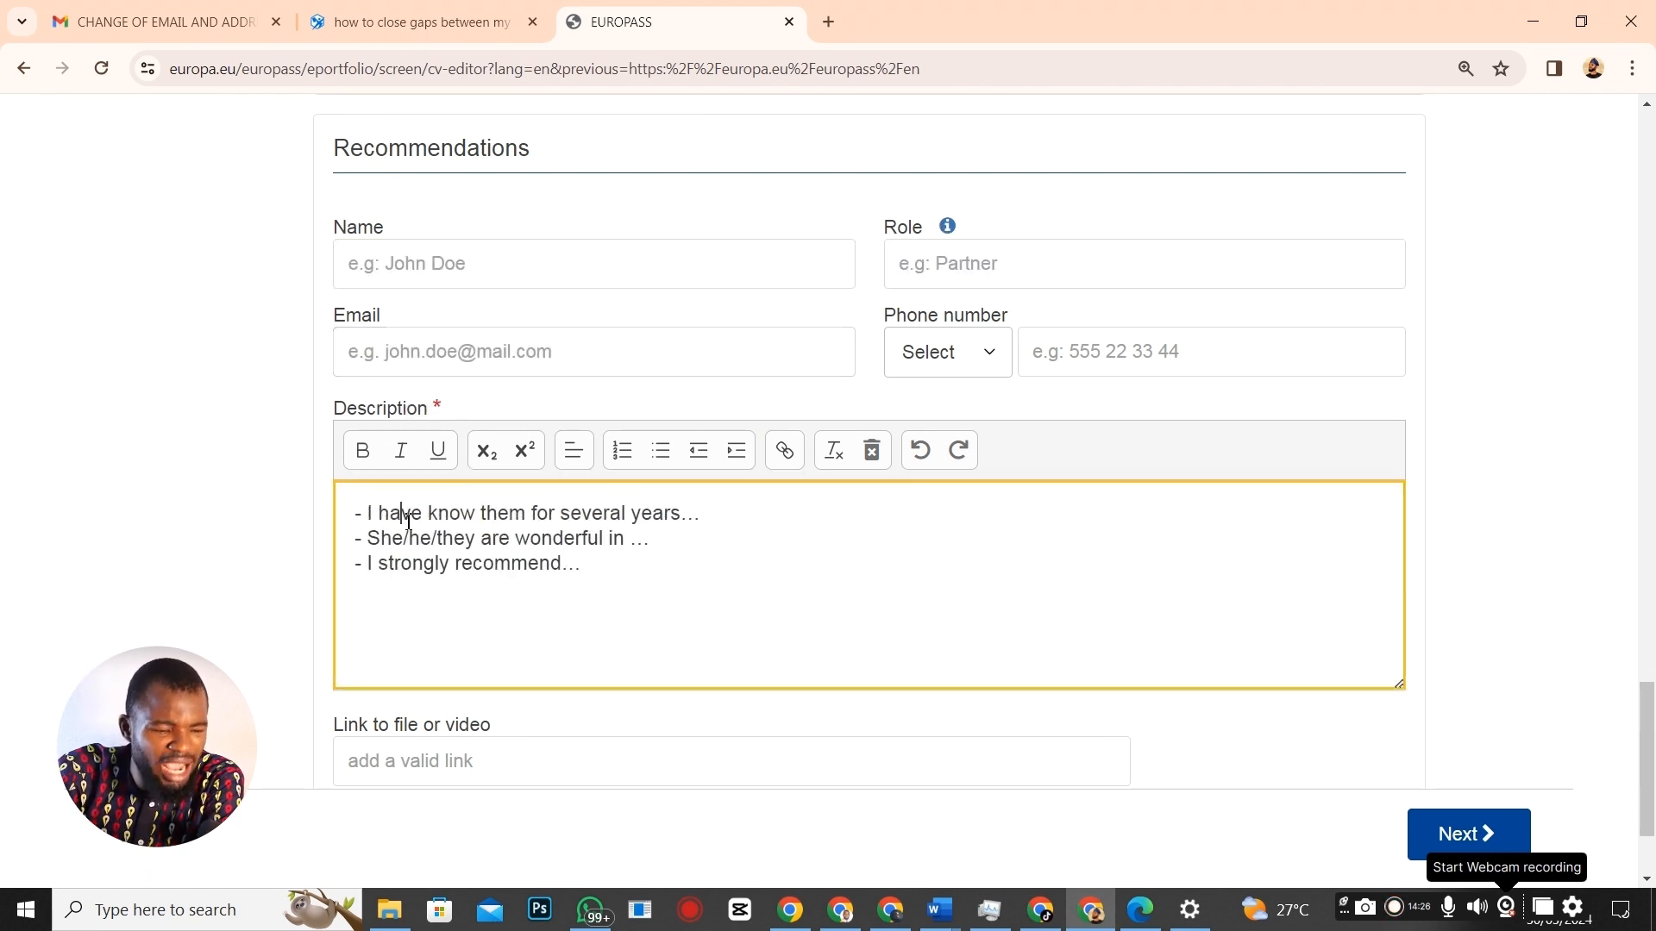
left_click_drag(362, 515, 800, 595)
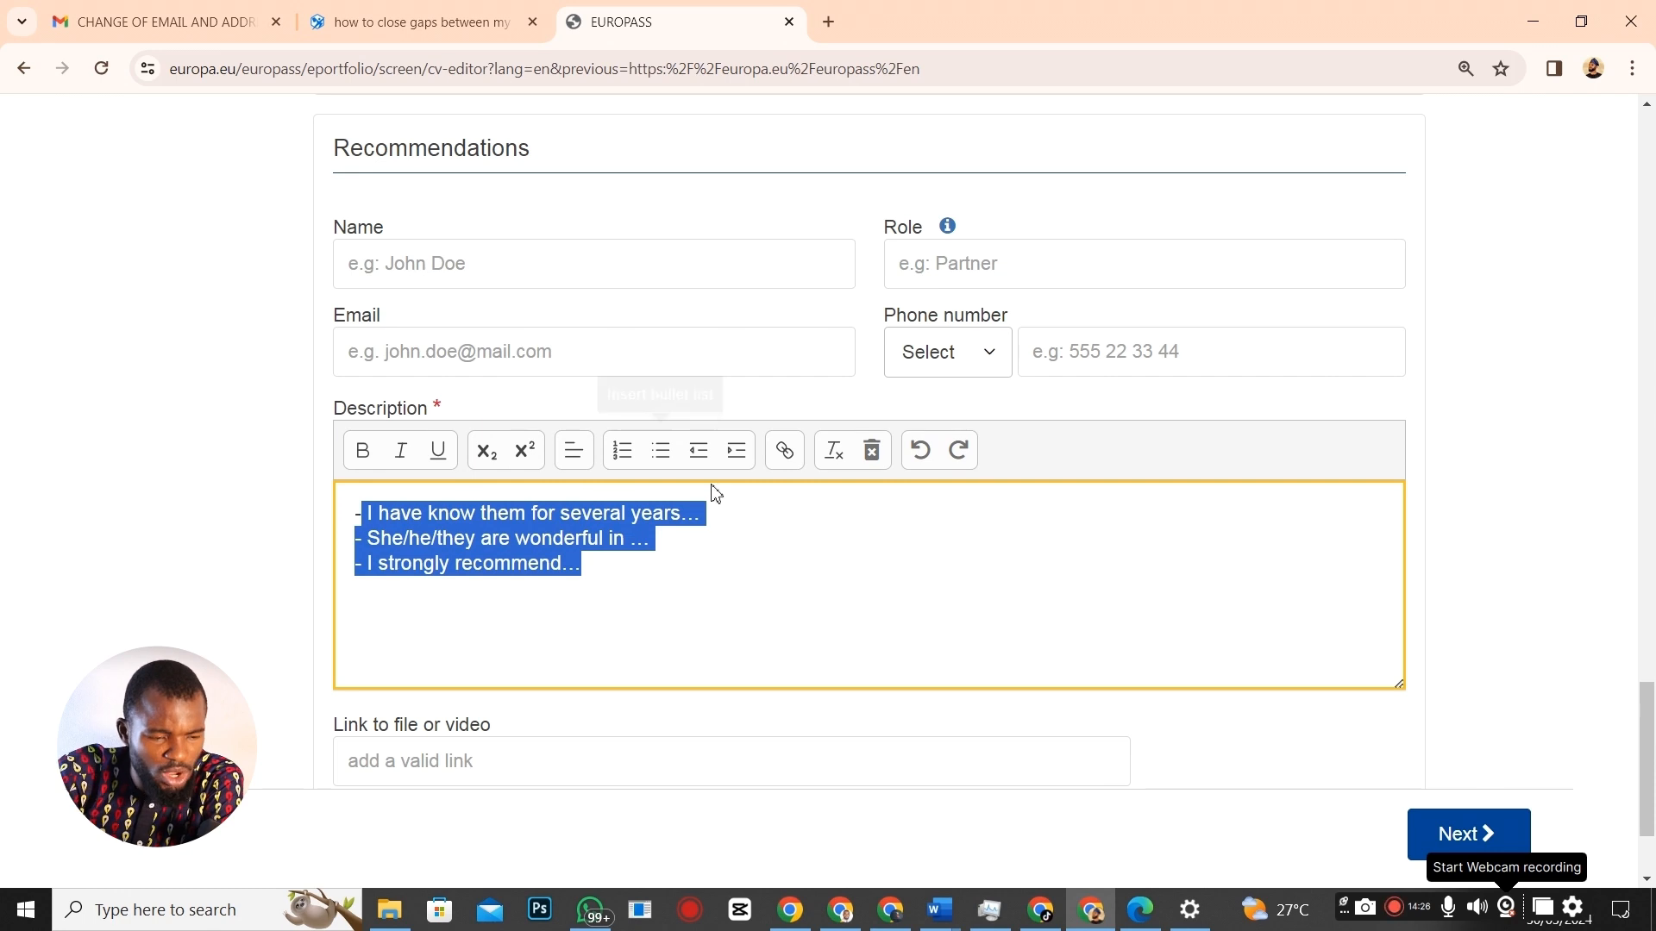
scroll(727, 482, "up", 1)
left_click(395, 367)
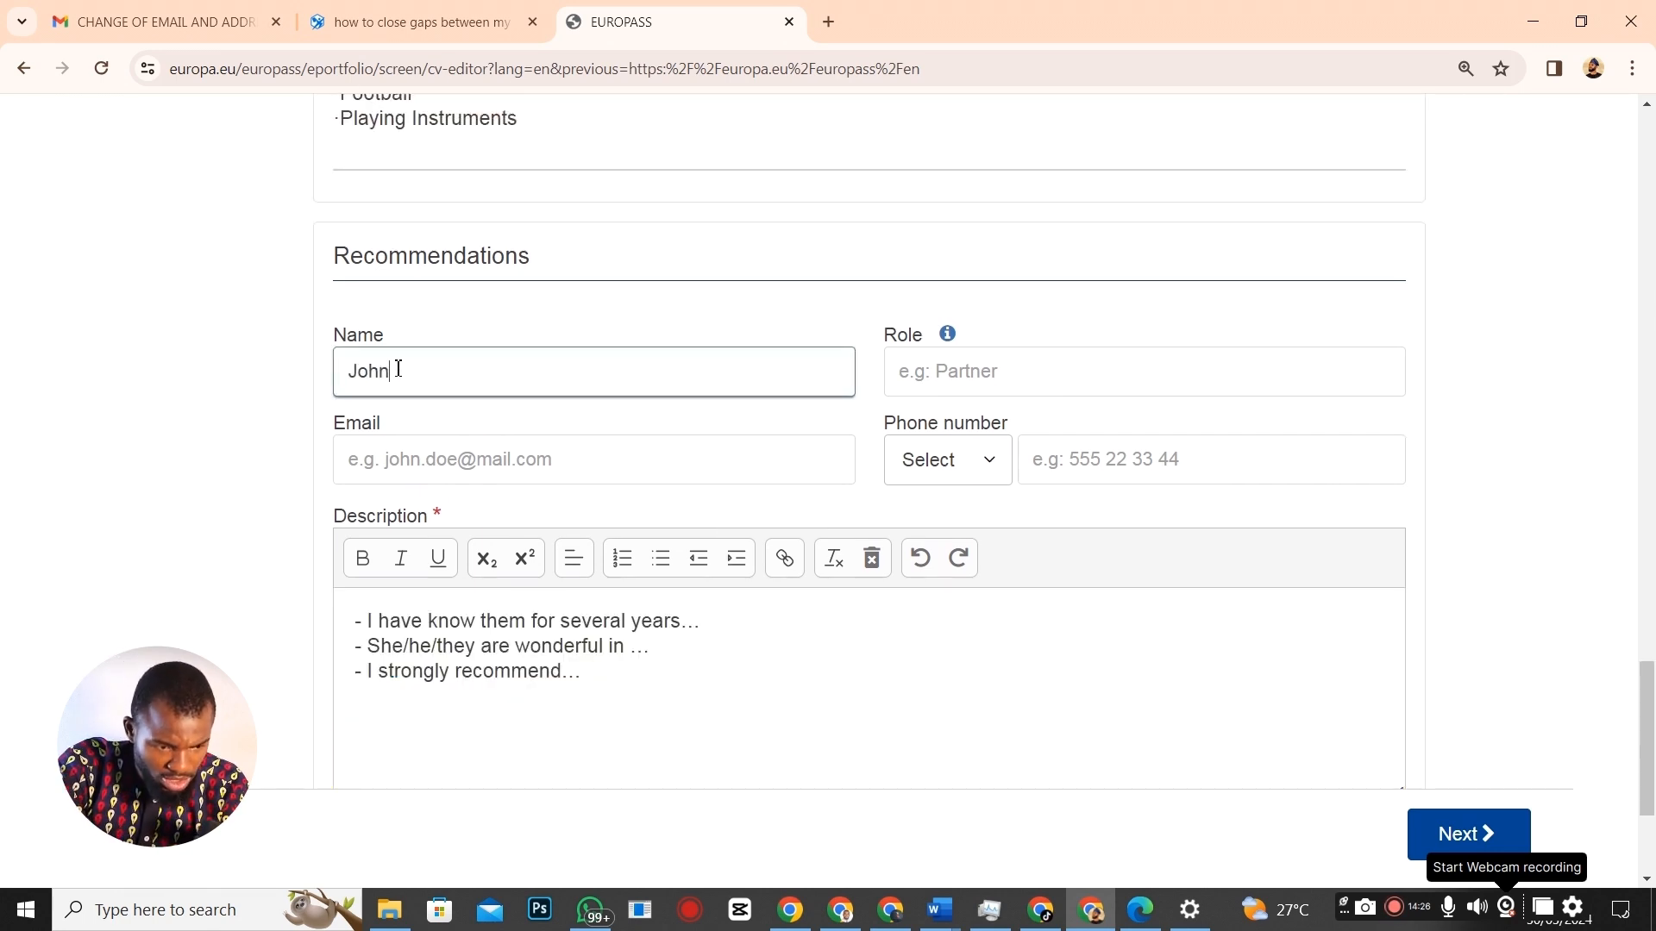
Enter the referee's e-mail address and phone number with the Nigeria +234 country code.
left_click(959, 370)
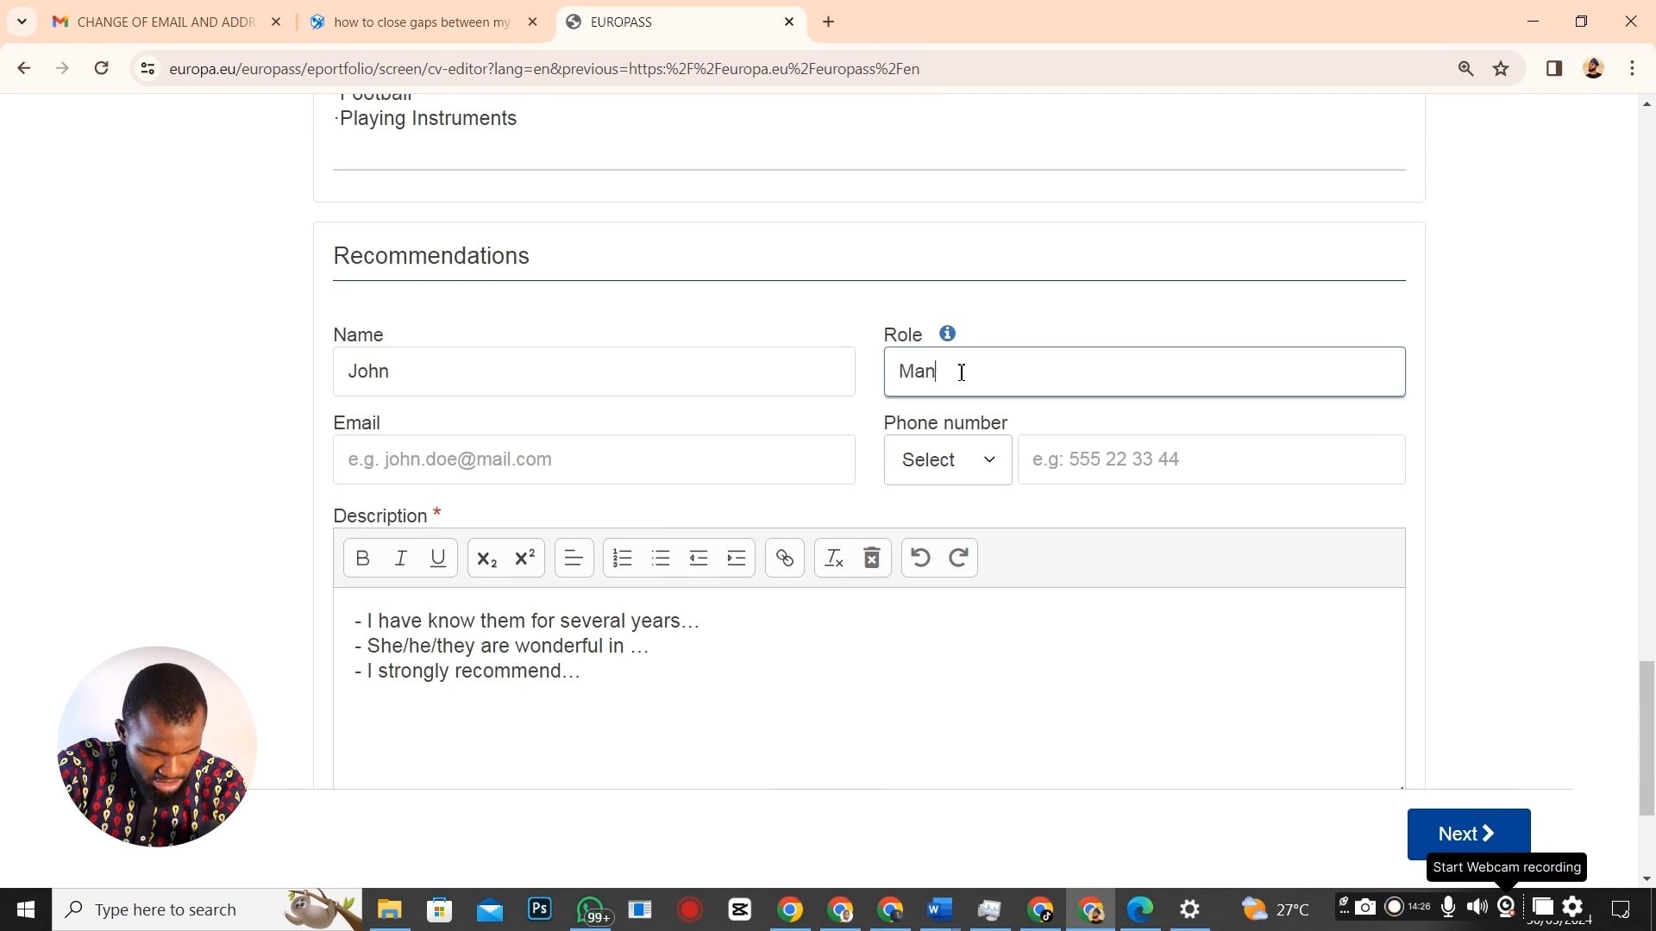
left_click(480, 462)
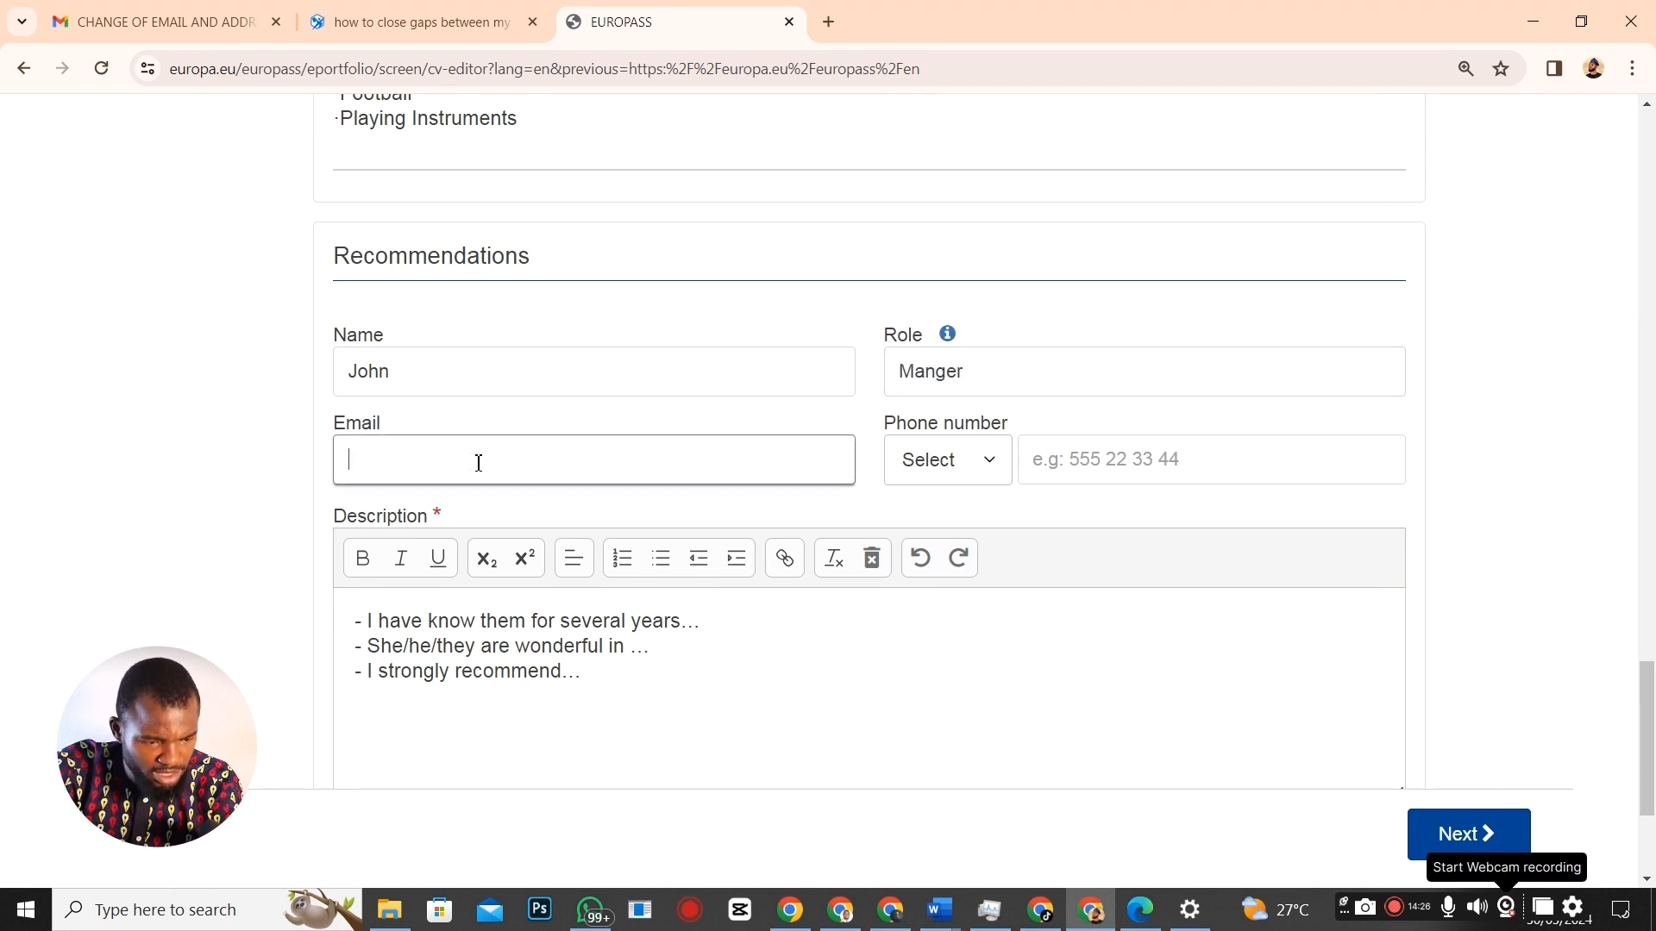
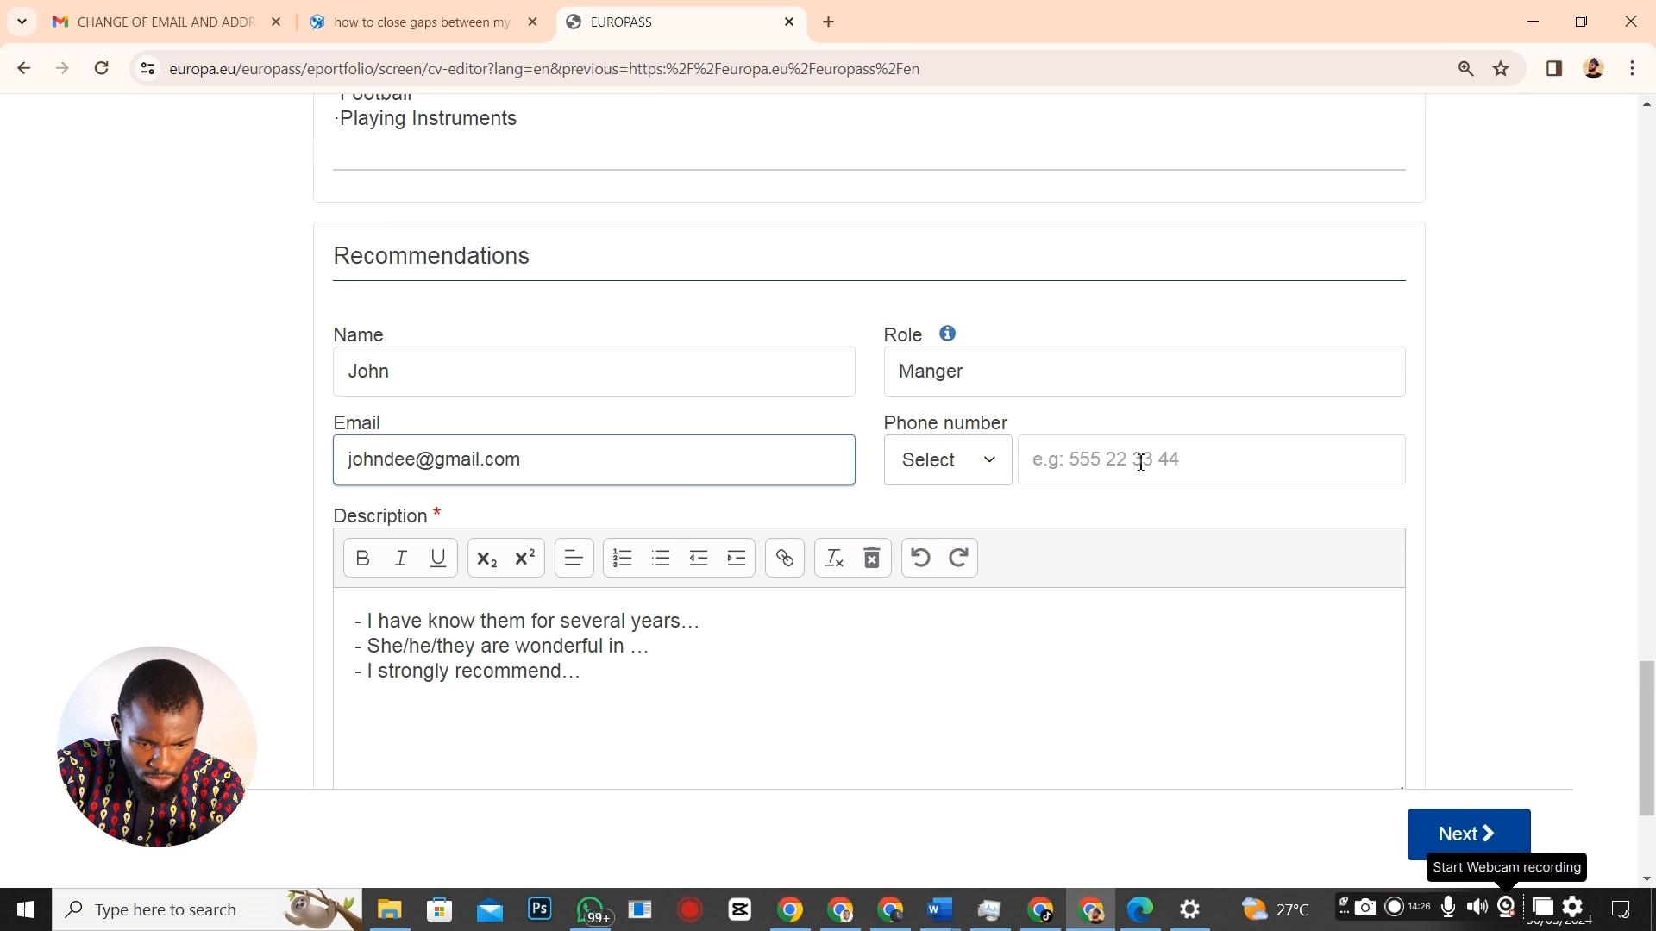
left_click(991, 469)
type("nige")
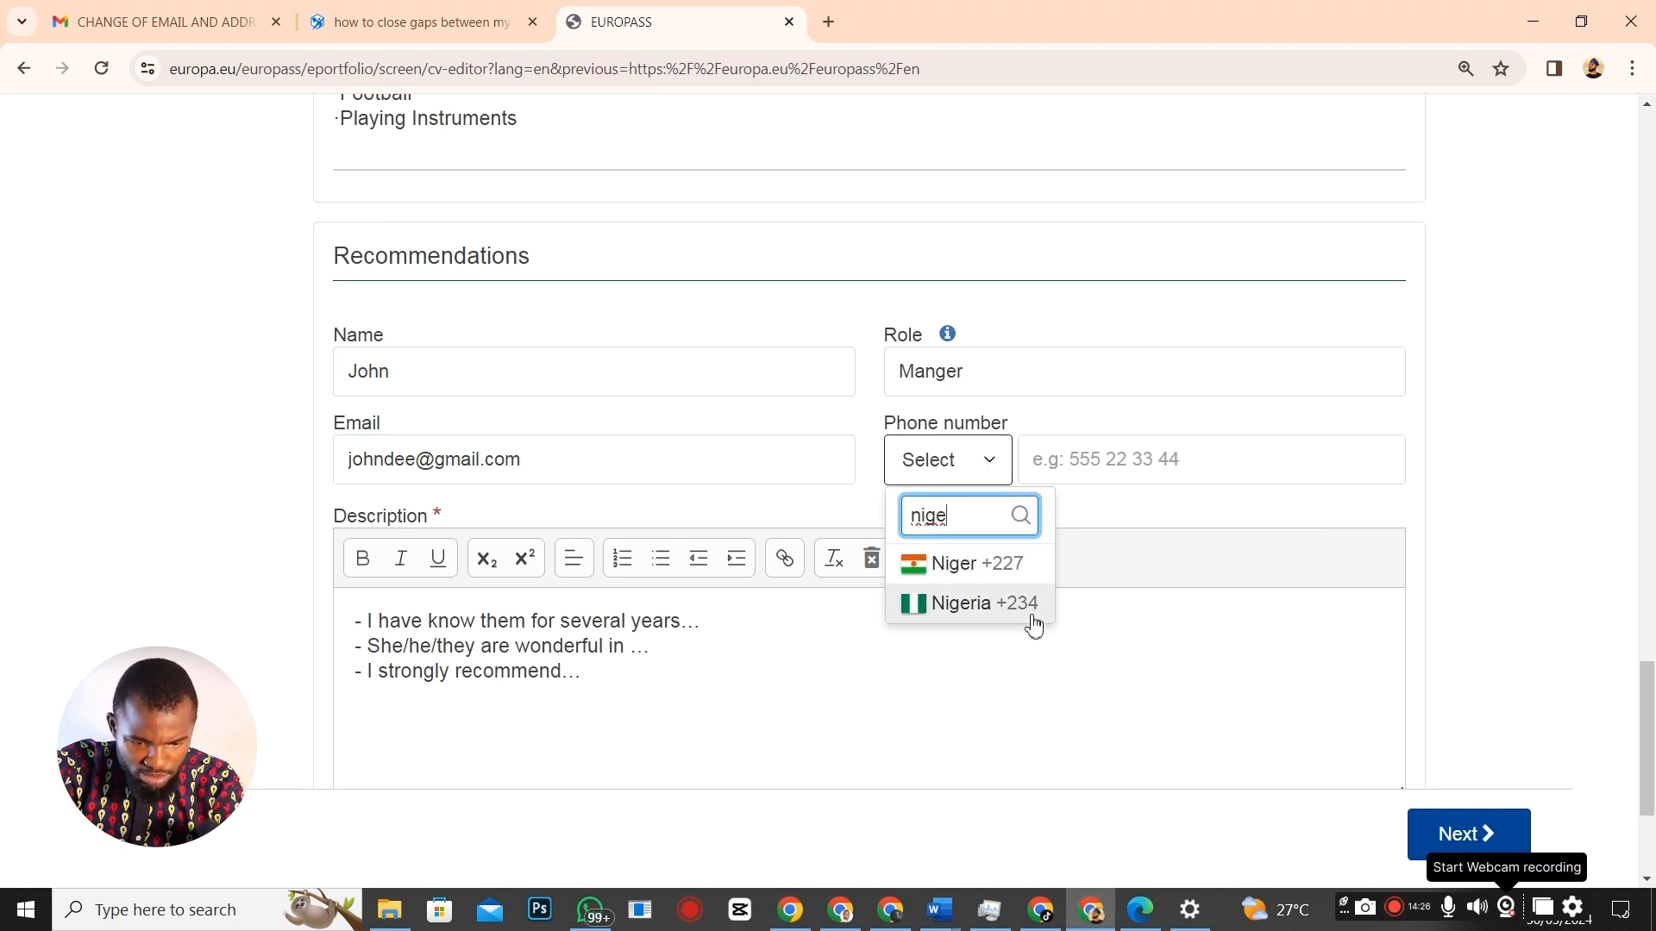
left_click(1034, 626)
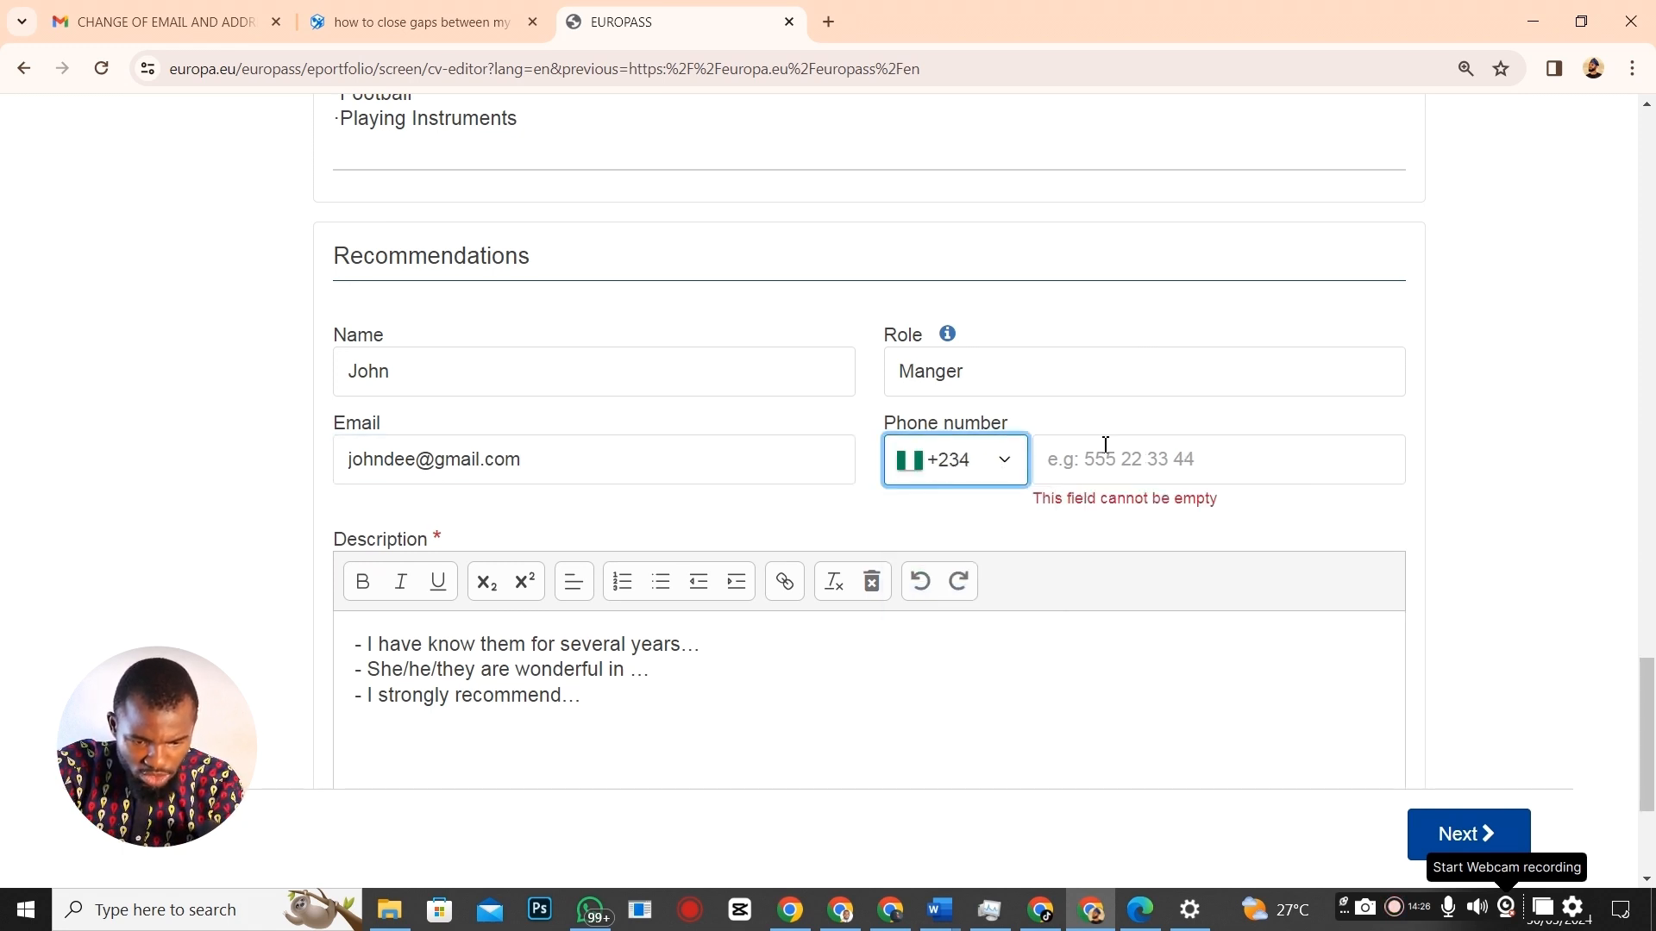
left_click(1107, 452)
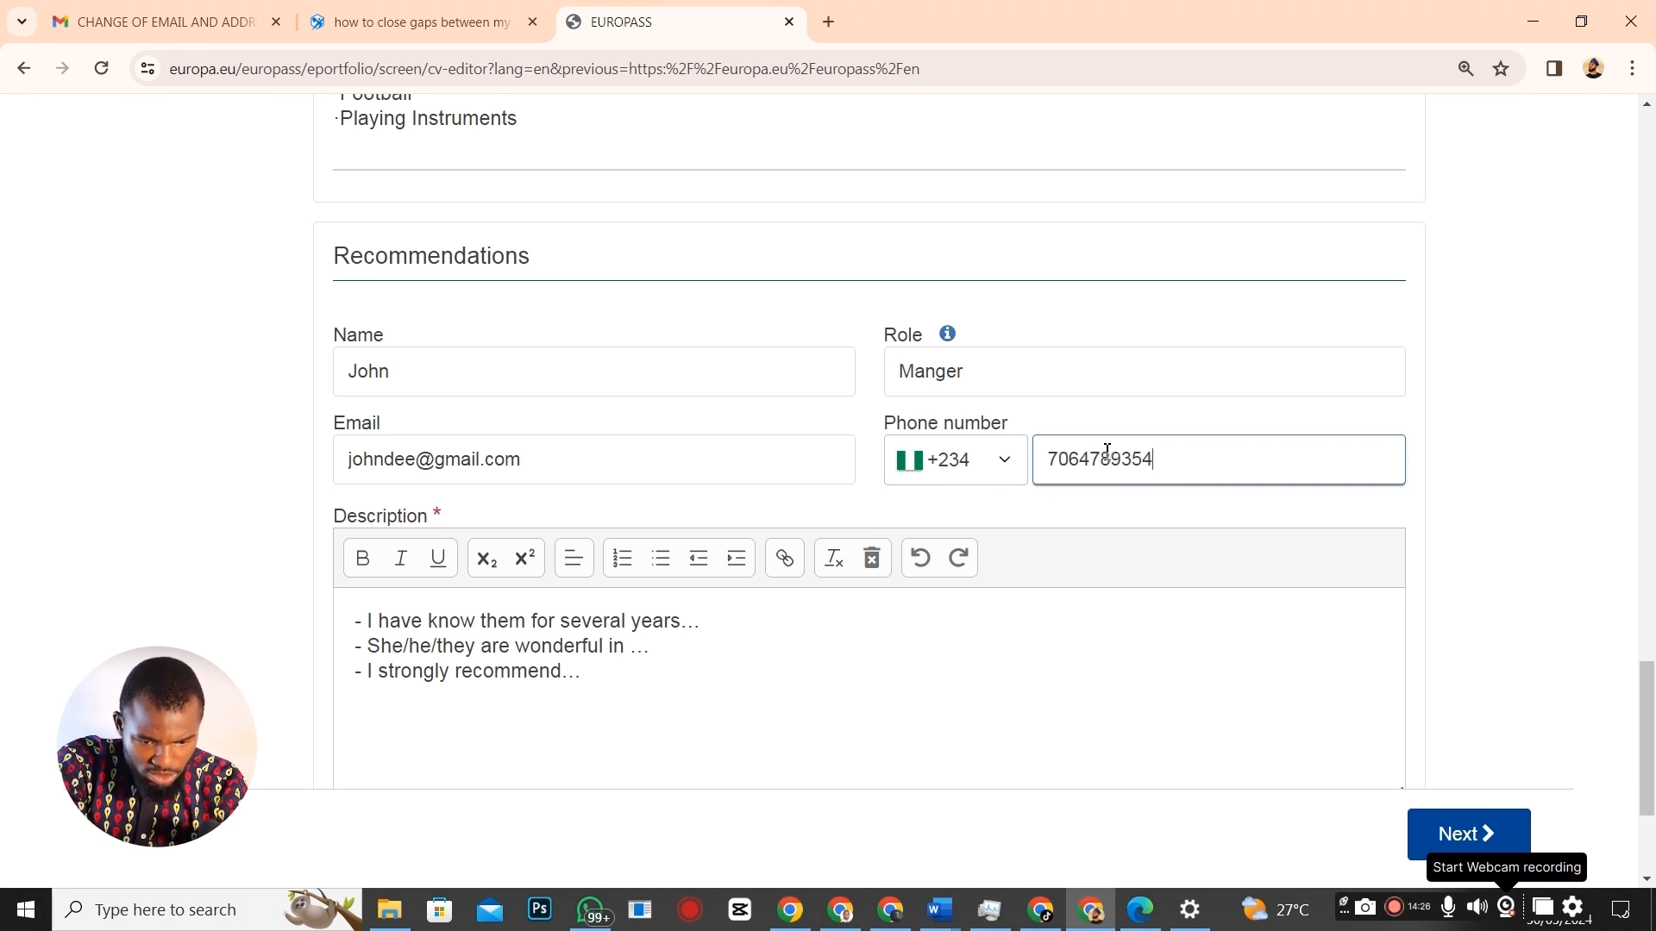
Replace the placeholder description with 'I strongly recommend' and save the recommendation.
left_click(679, 658)
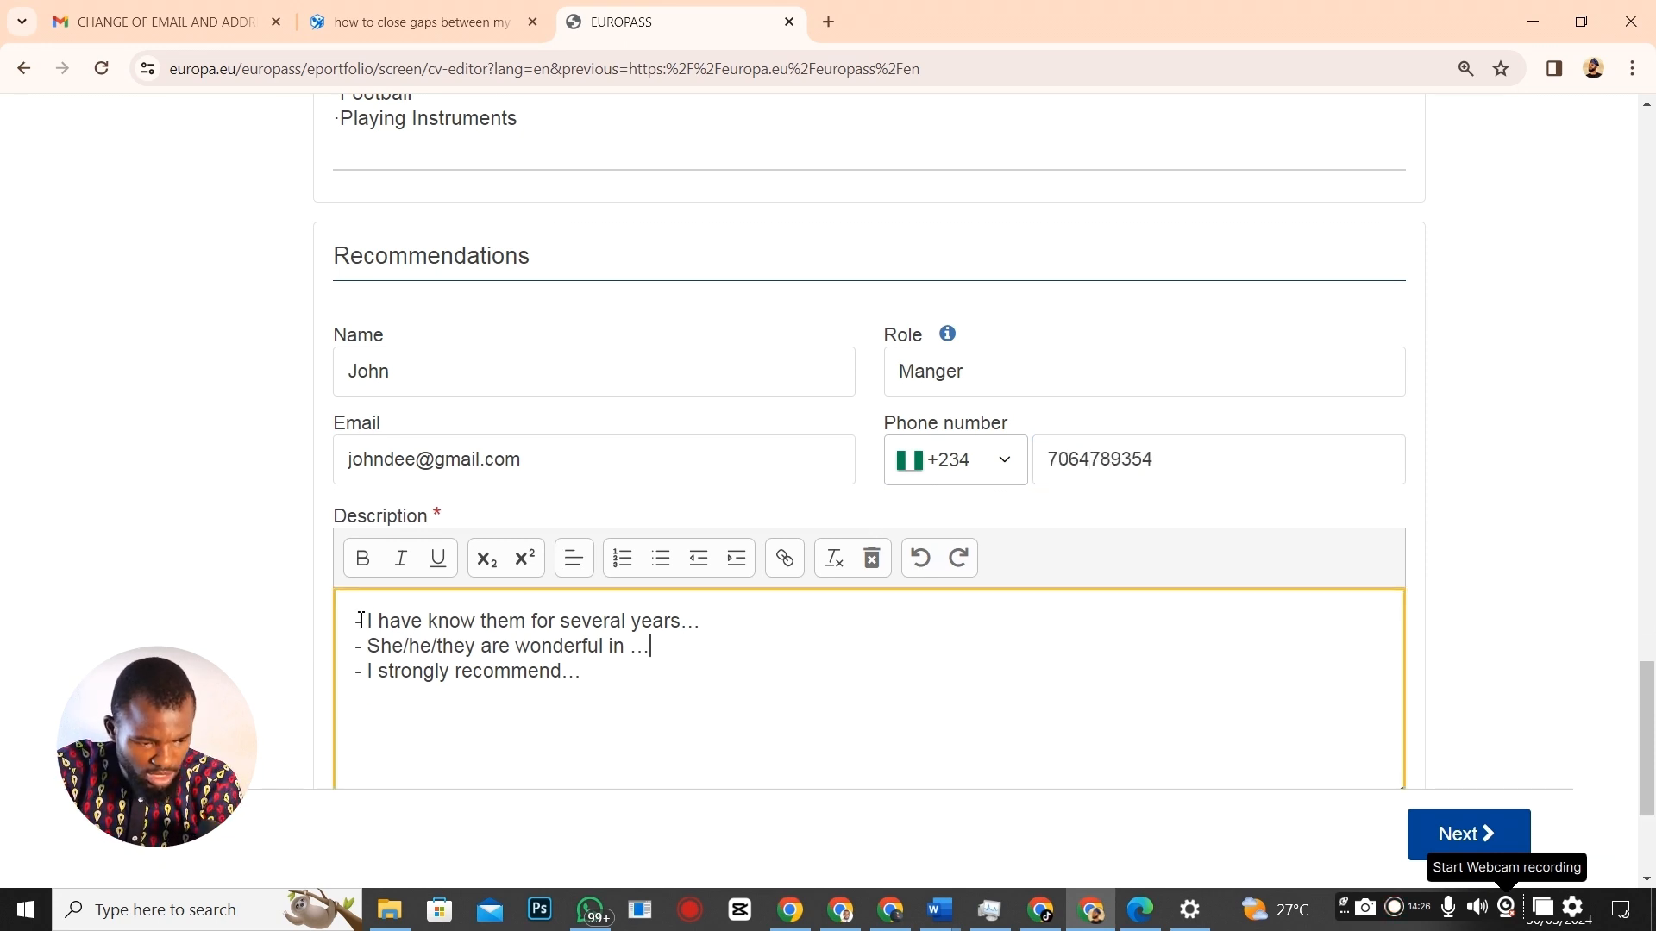
left_click_drag(361, 620, 788, 721)
type("I str")
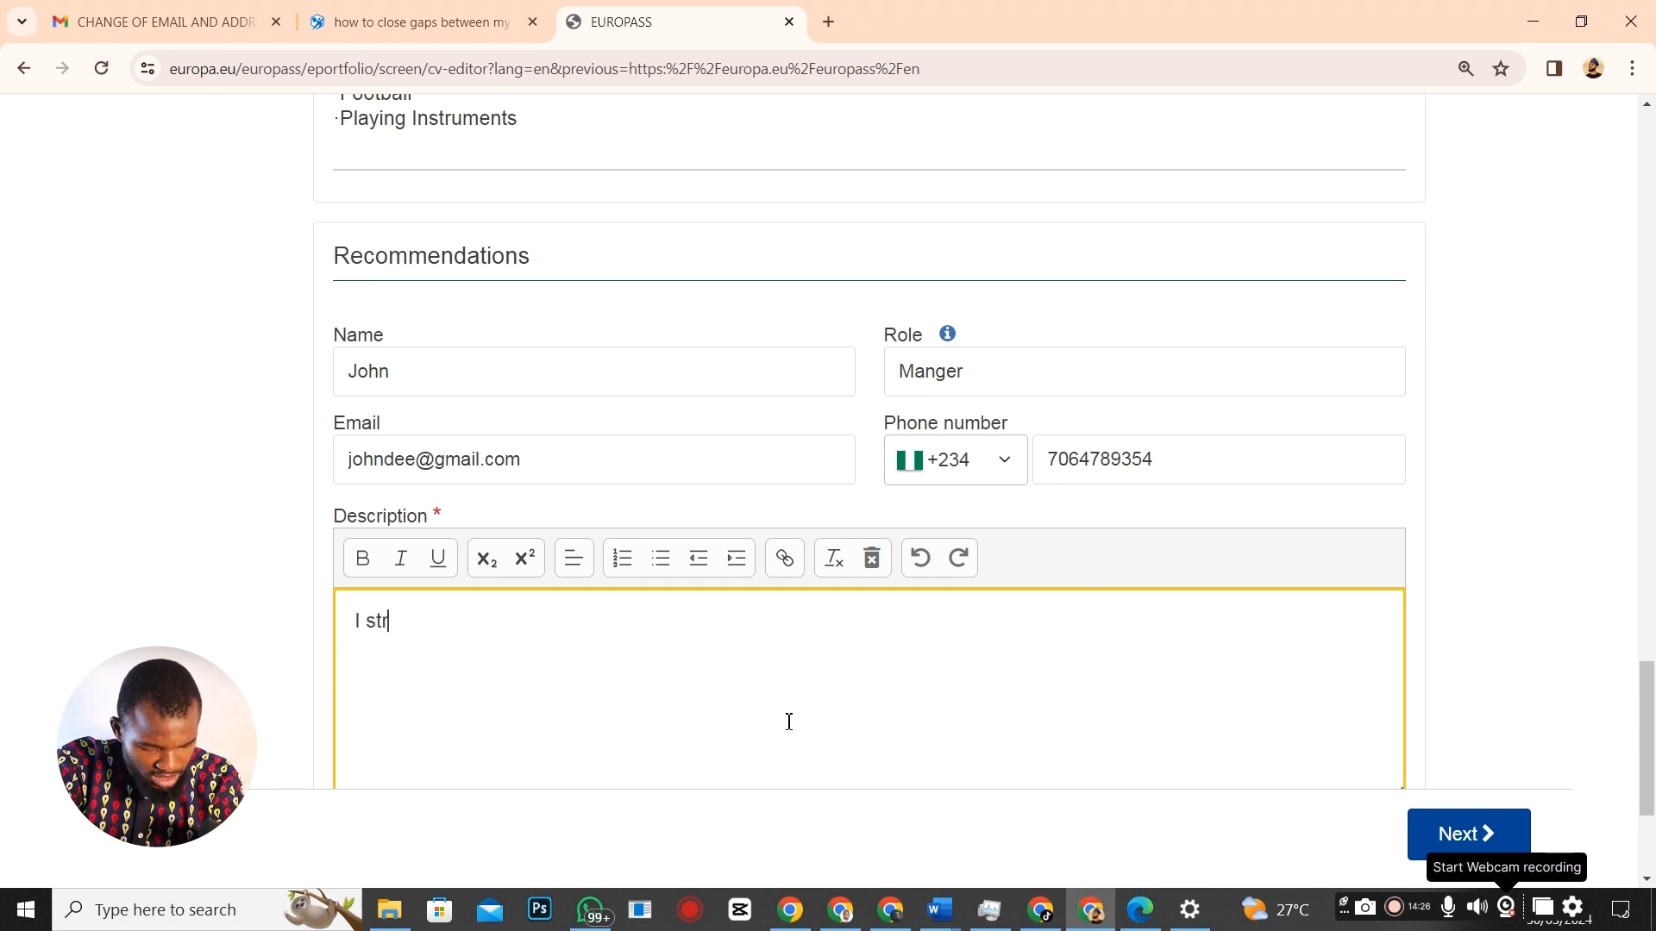
type("ongly re")
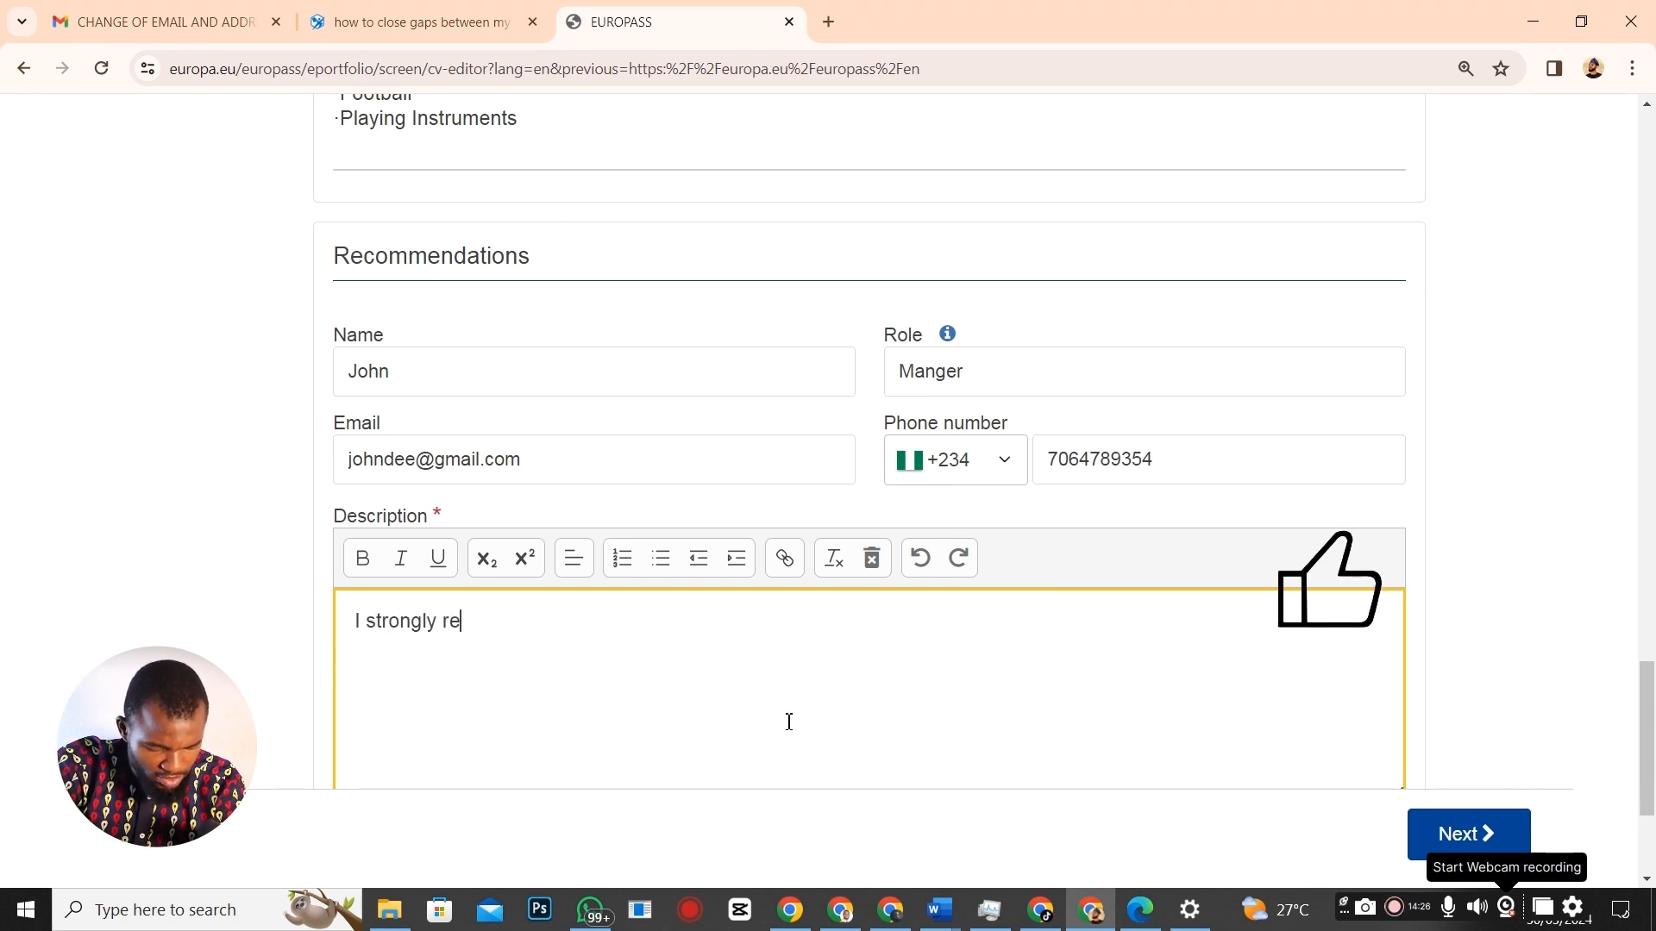
type("commend")
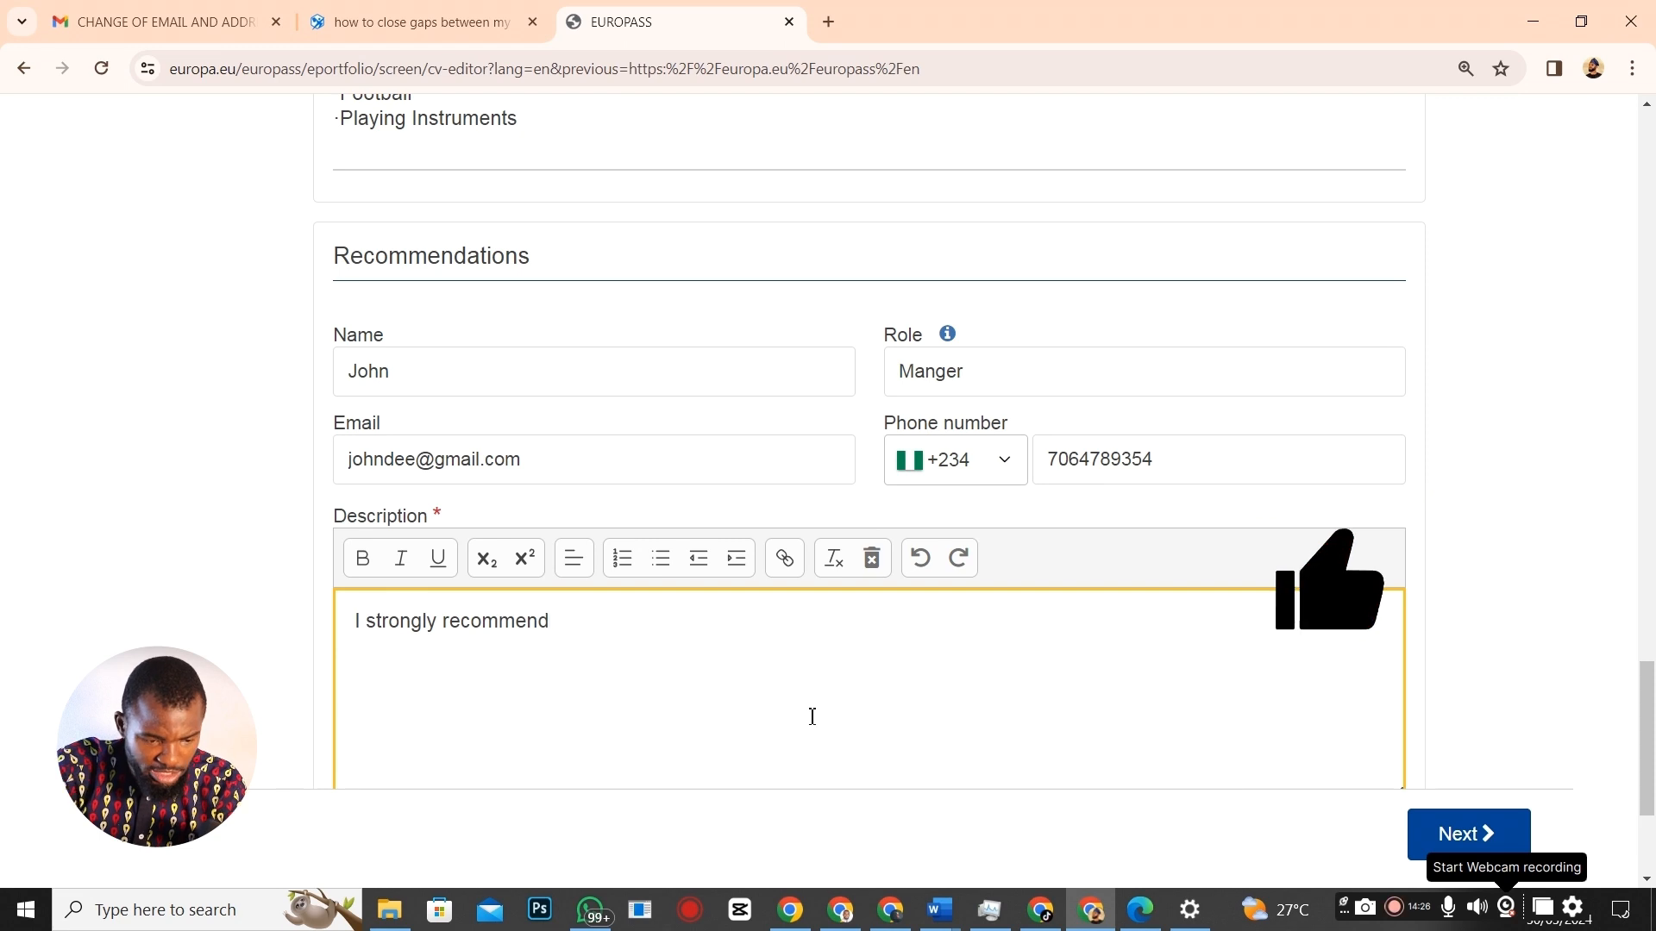
scroll(802, 595, "down", 3)
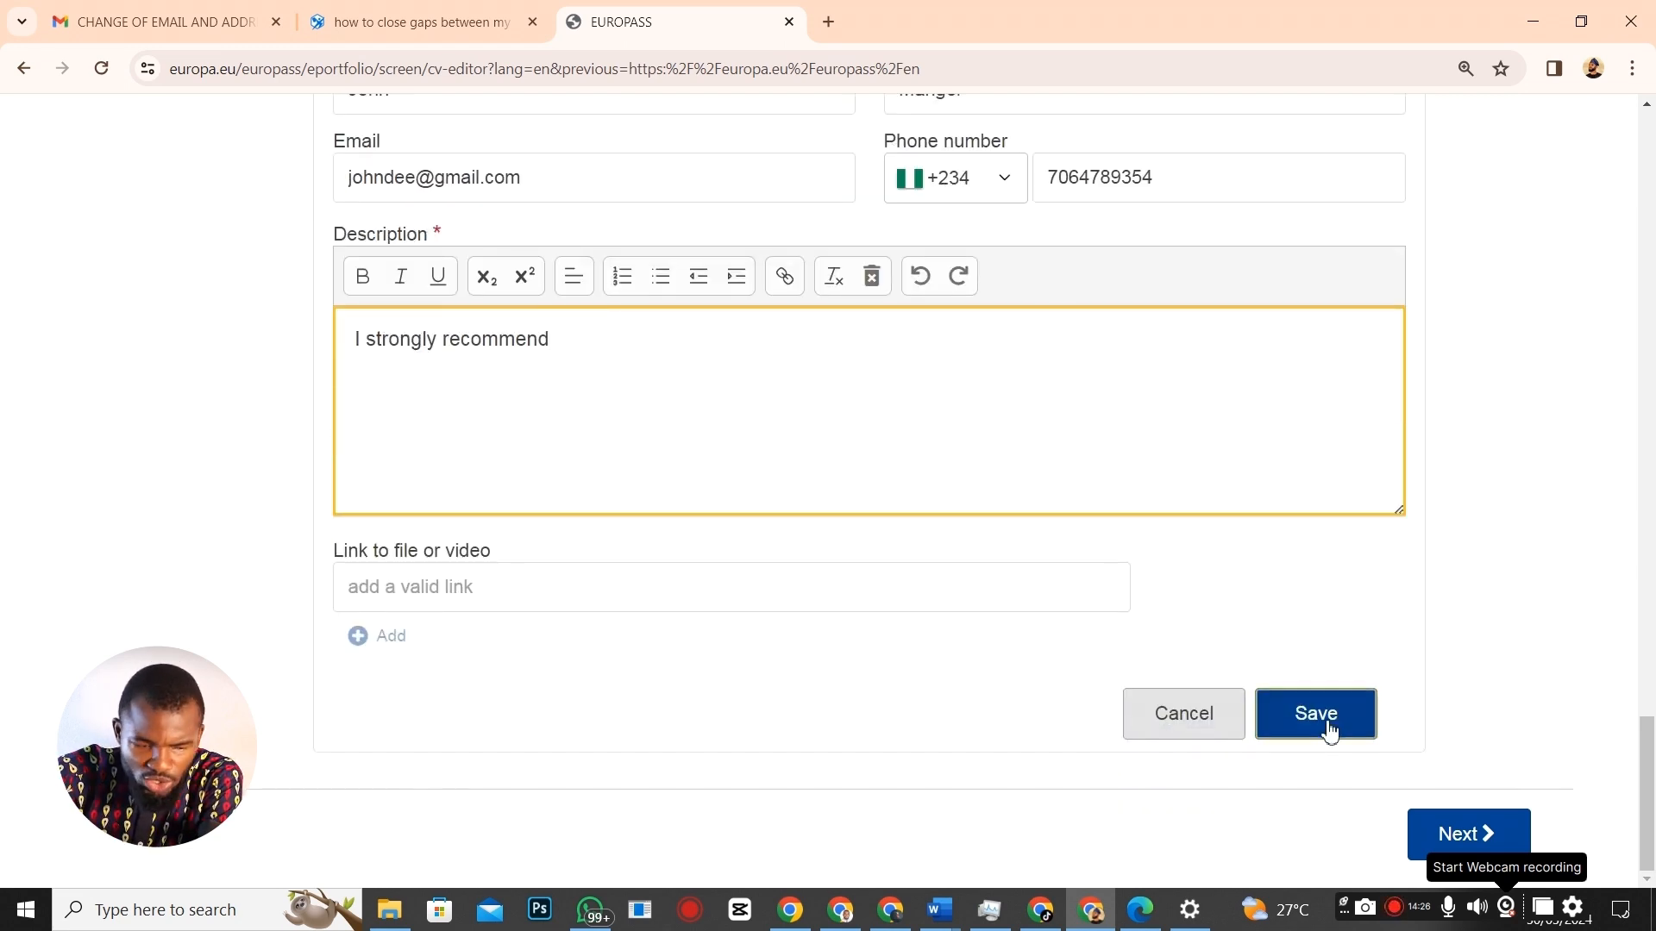
left_click(1317, 715)
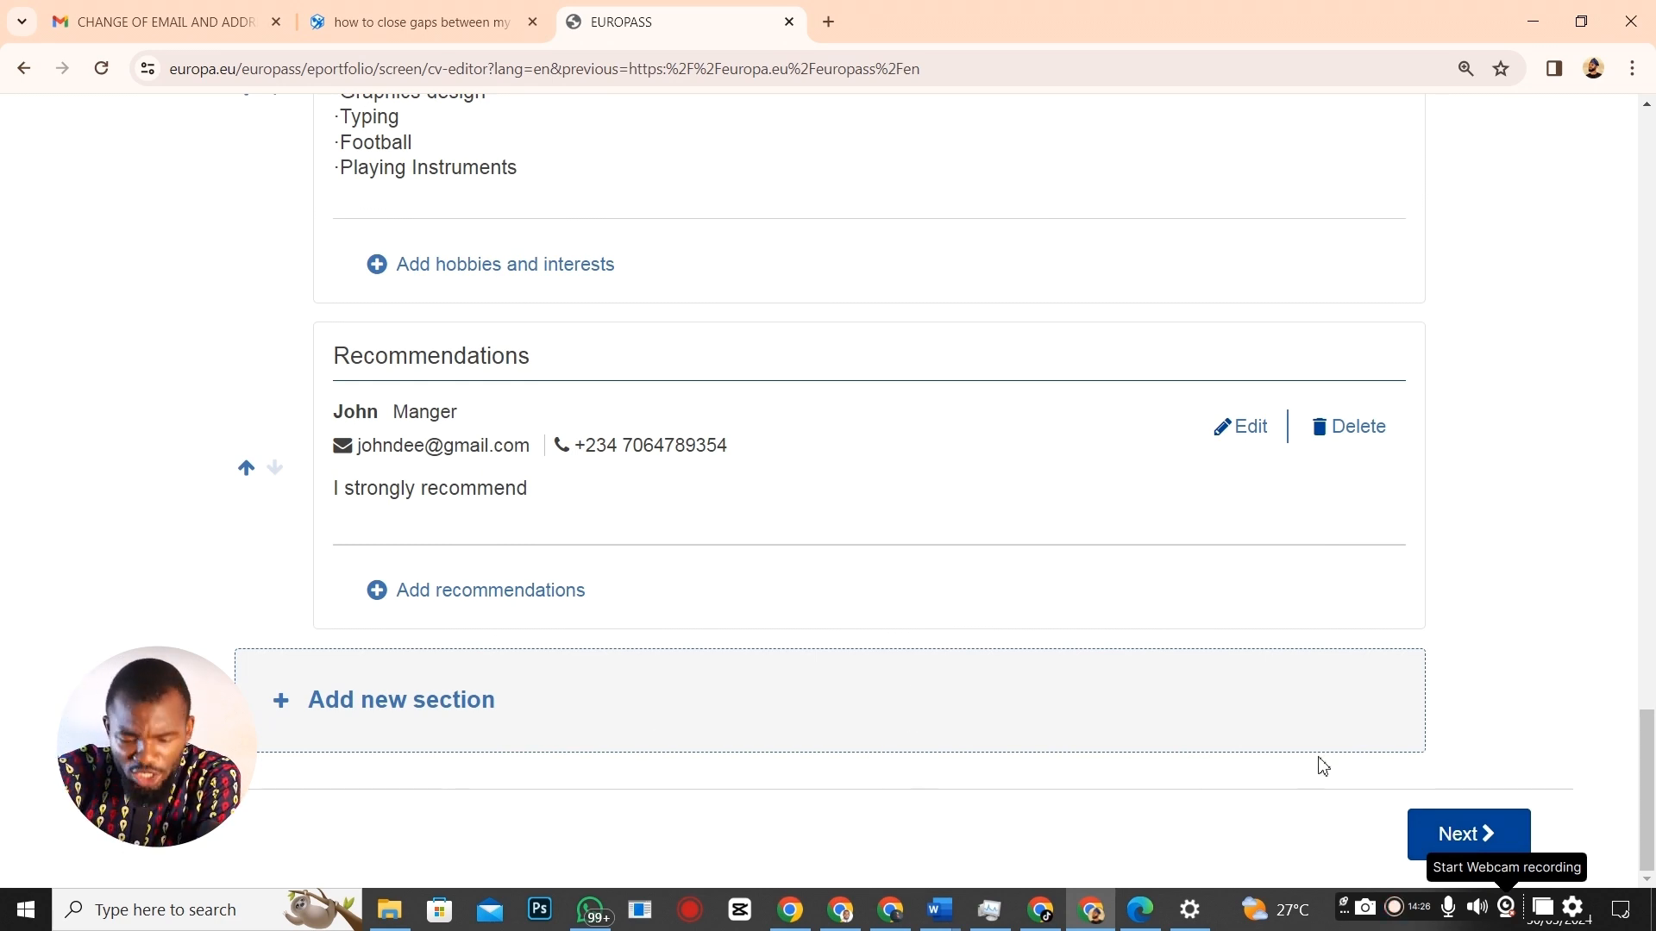
Dismiss the missing-fields warning and set the Address Type to Home.
left_click(1473, 828)
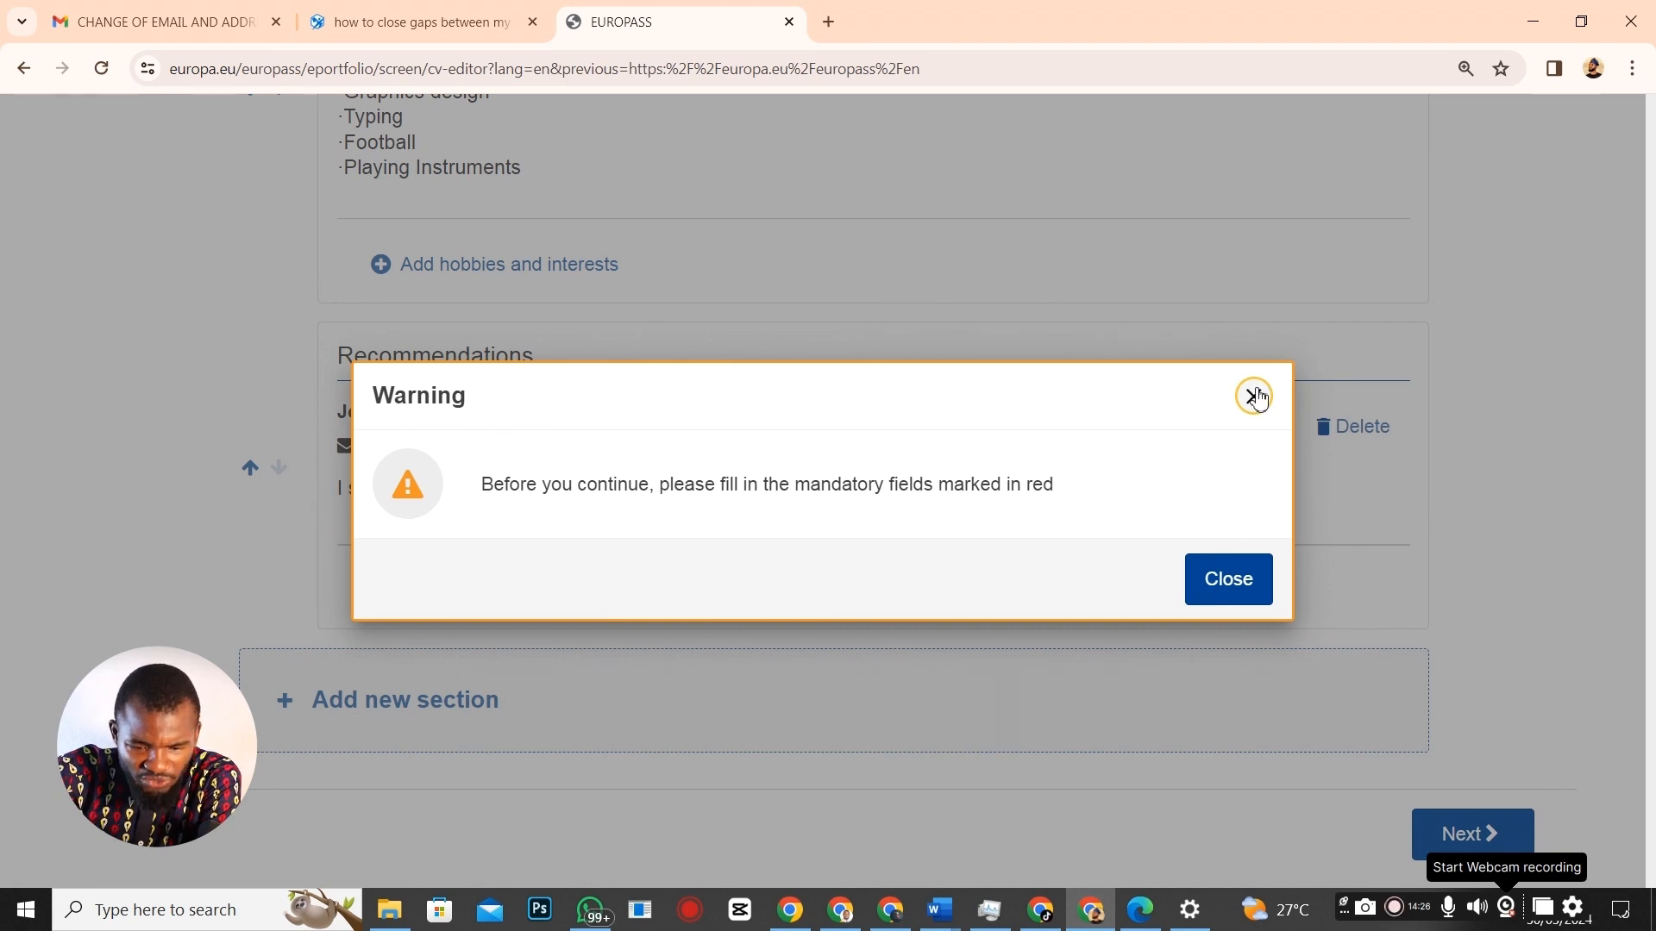
left_click(1243, 583)
scroll(916, 553, "up", 15)
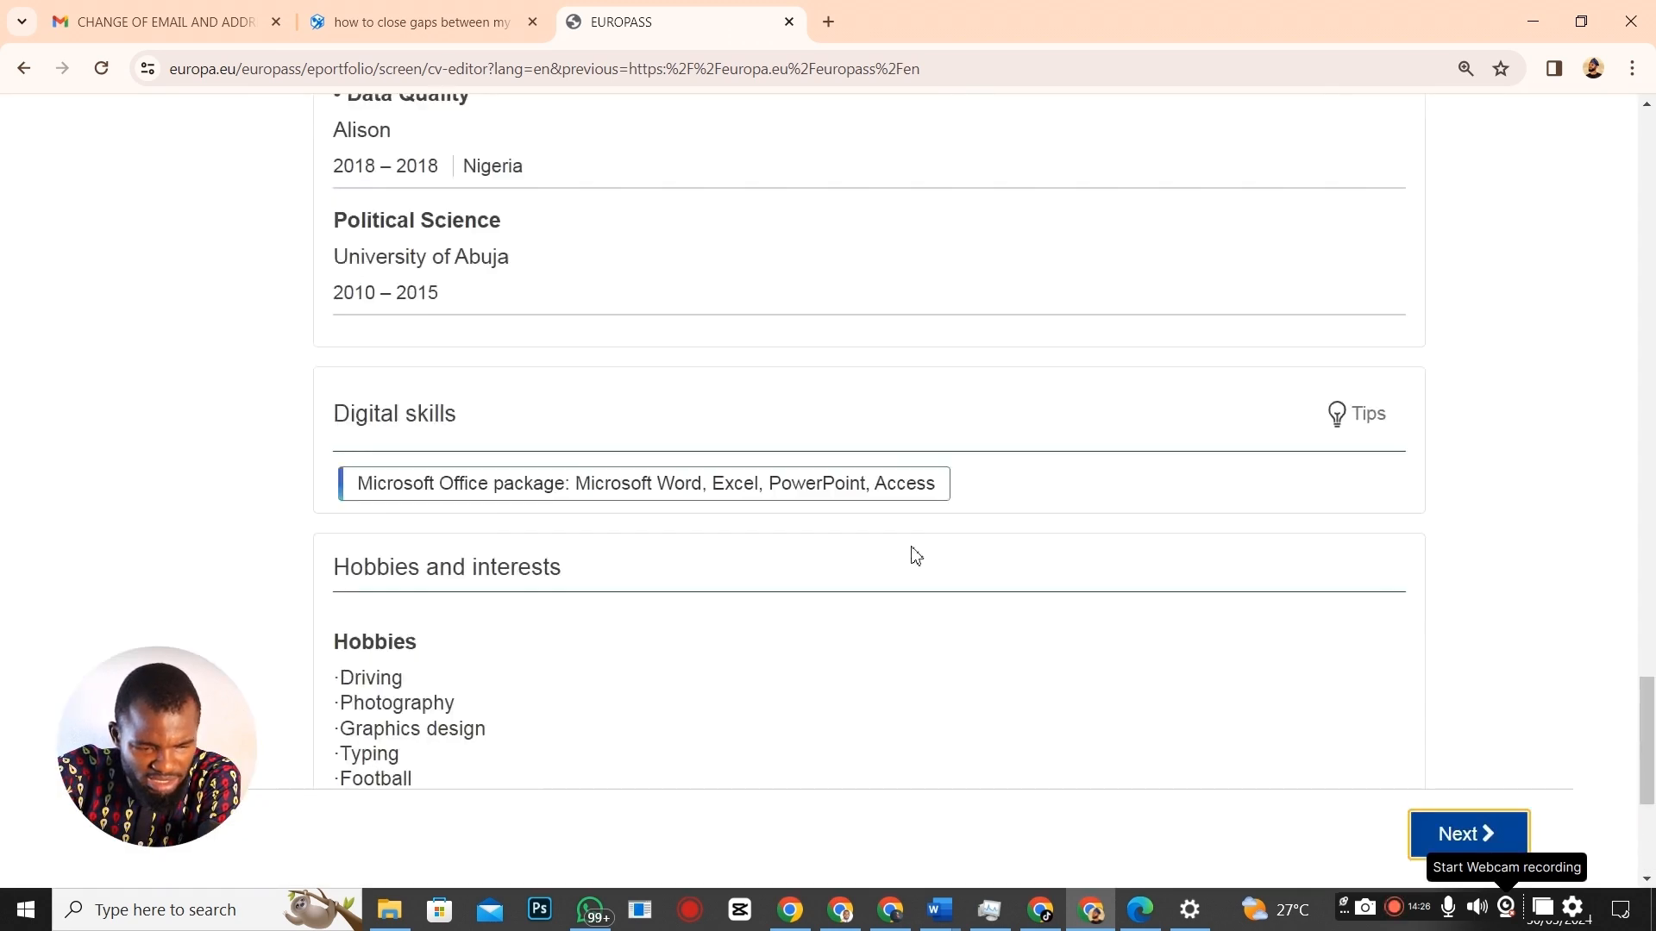
scroll(937, 541, "up", 5)
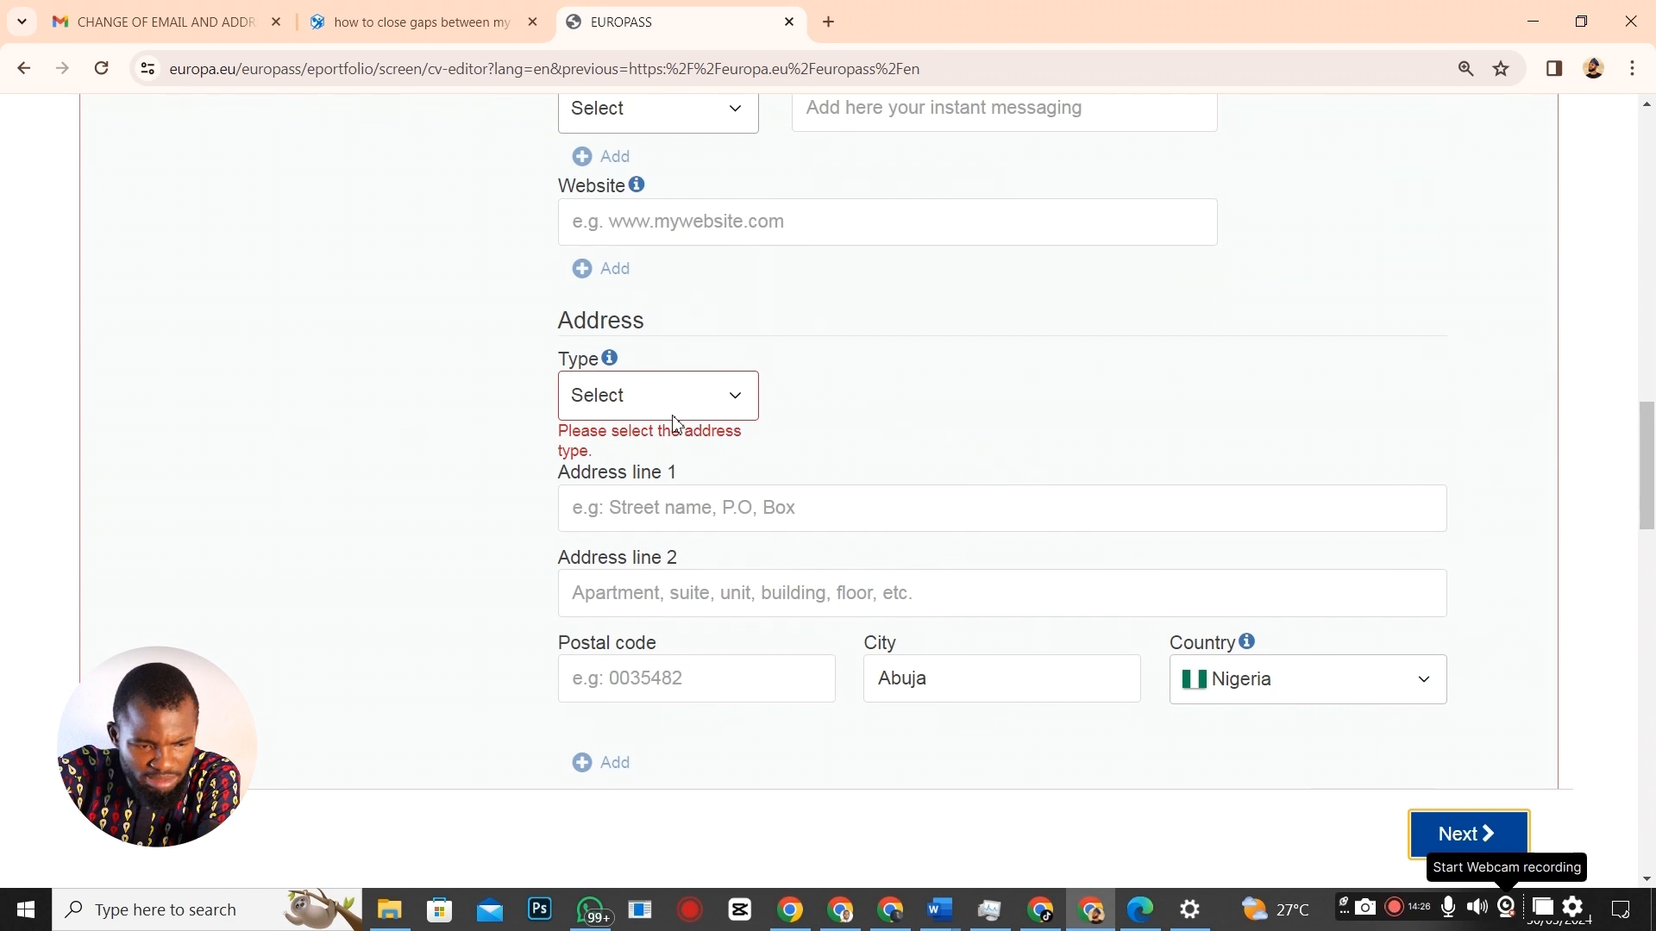
left_click(739, 399)
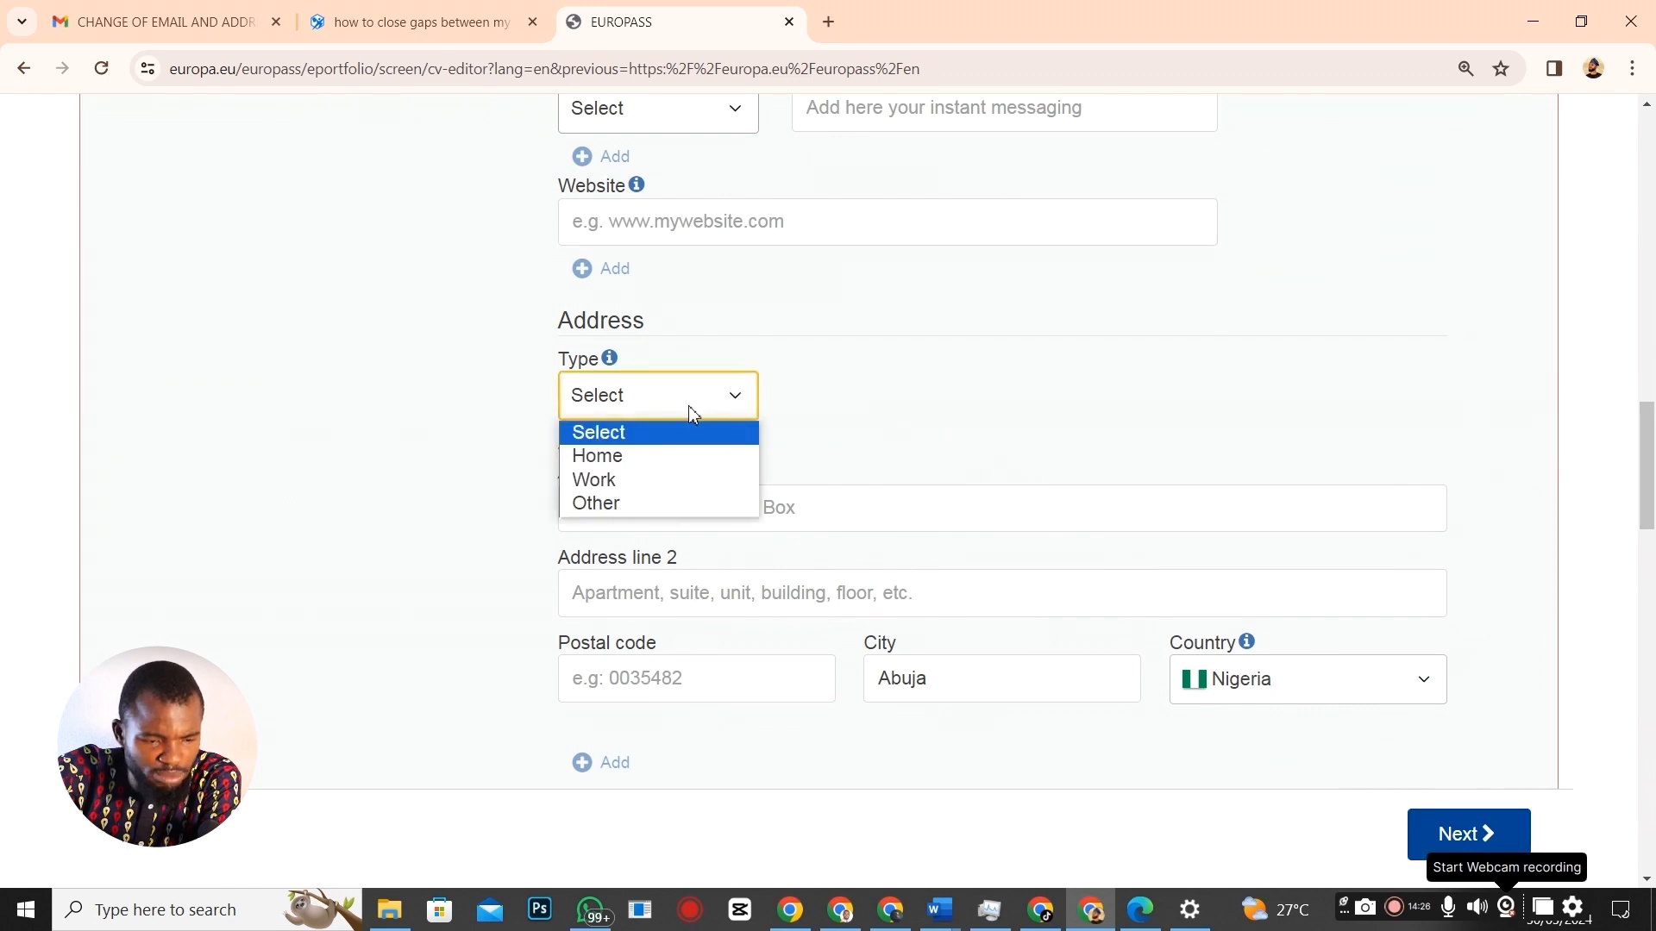
left_click(648, 457)
Copy the street address from the Word CV into Address line 1.
key("alt+Tab")
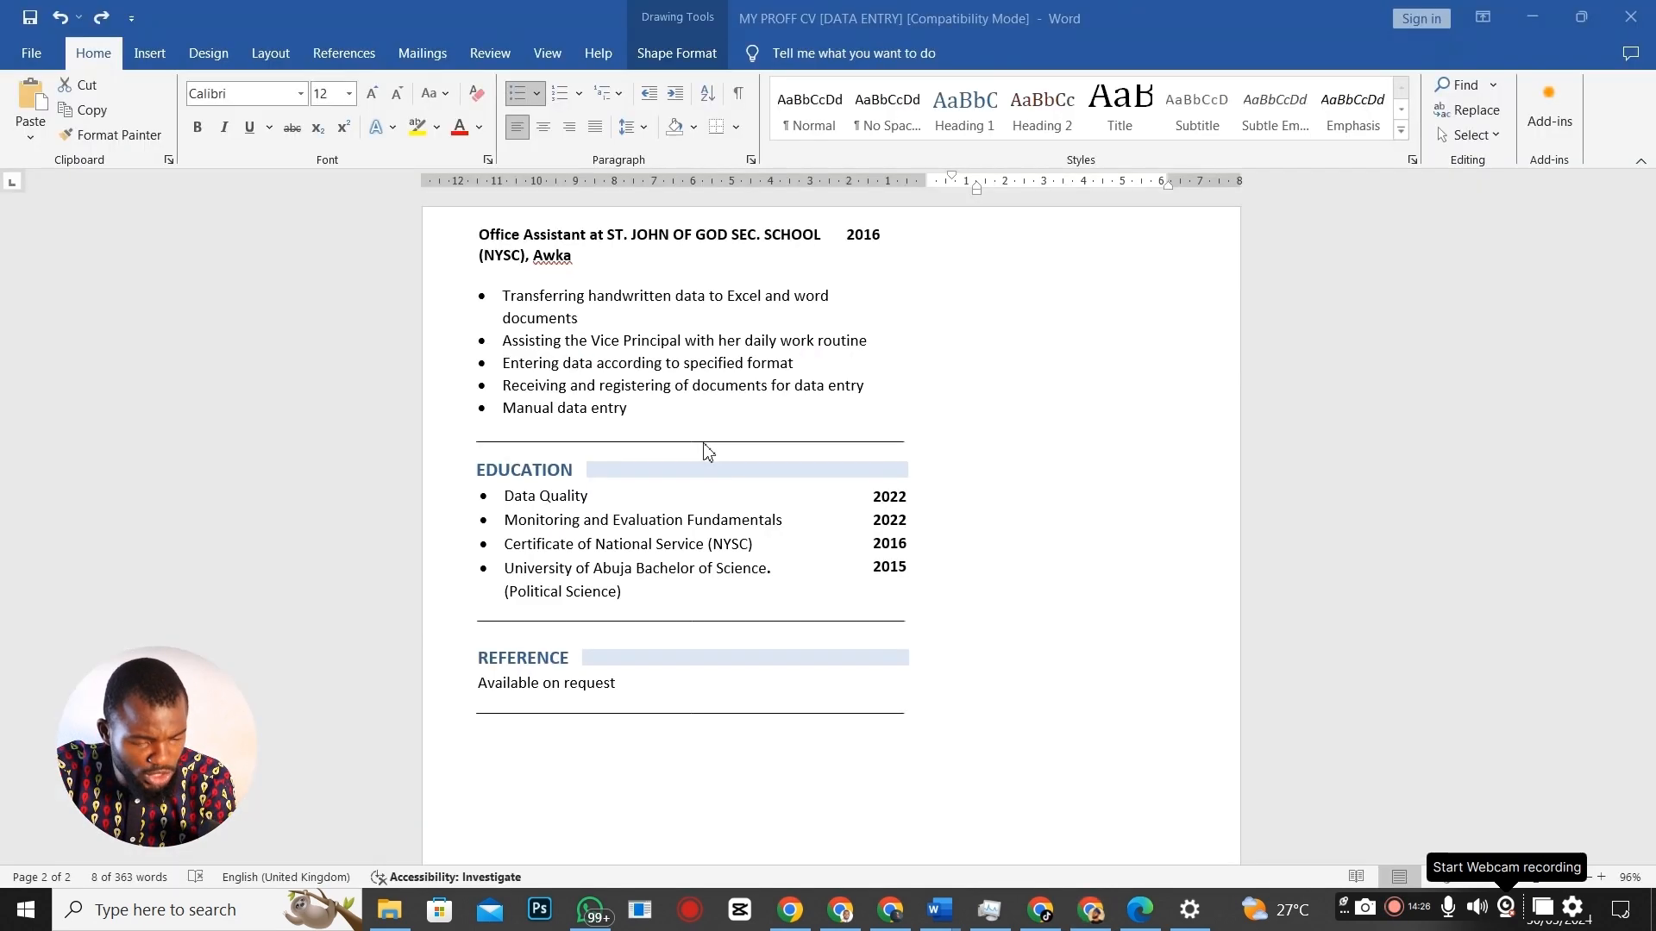
scroll(740, 396, "up", 10)
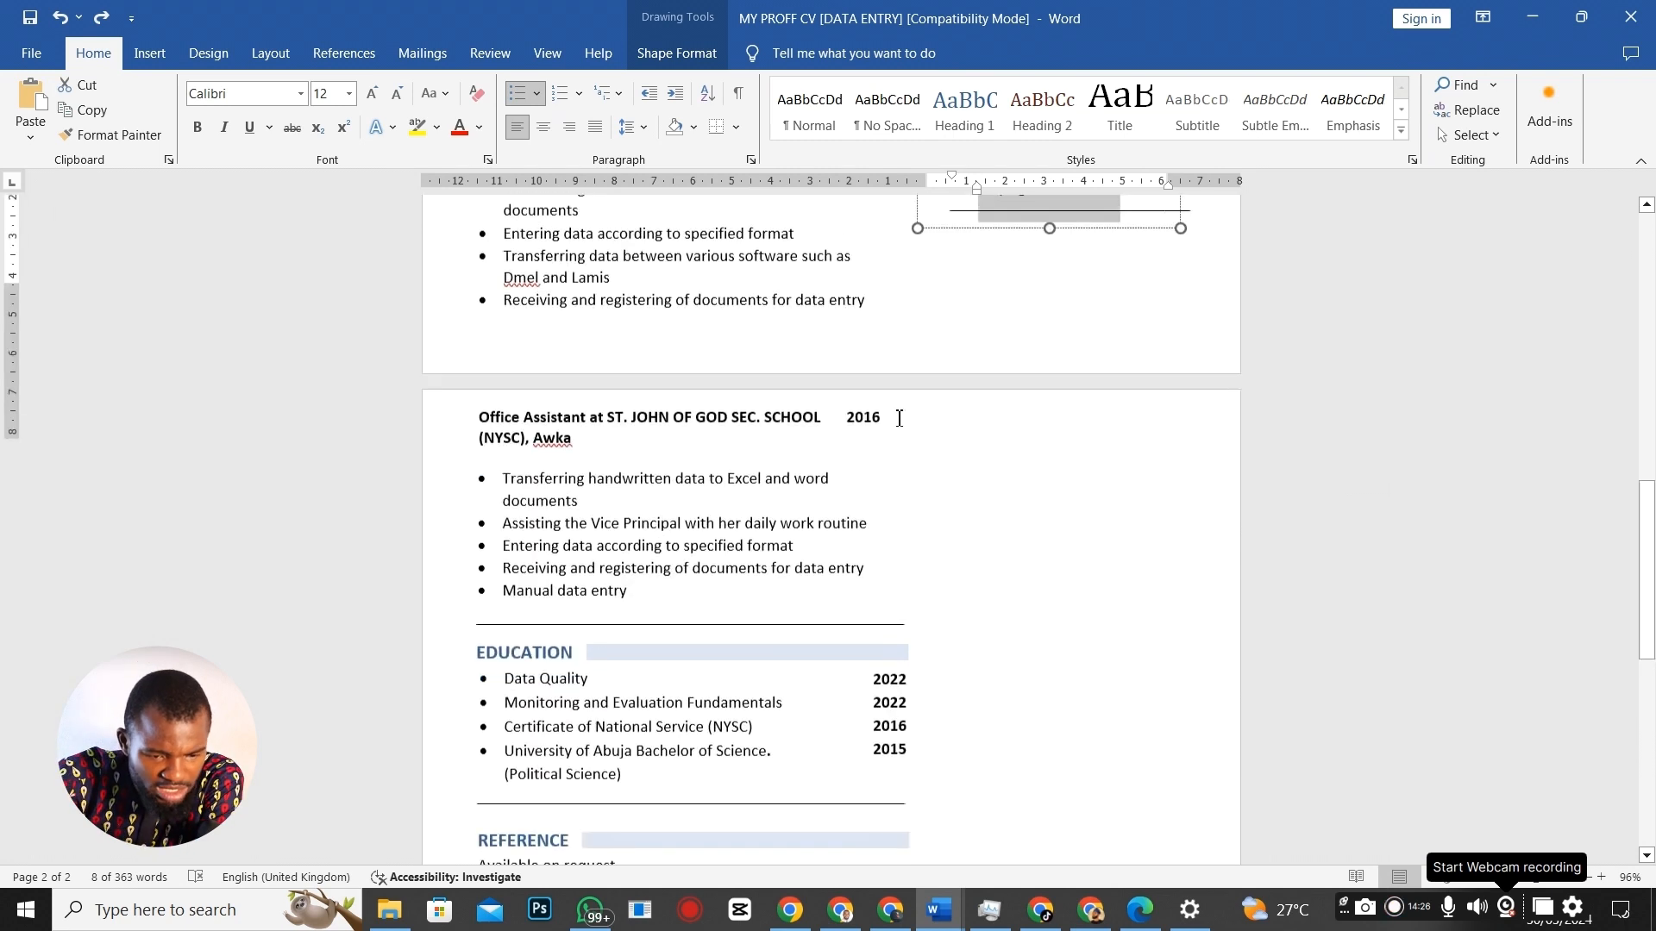
scroll(1018, 353, "up", 8)
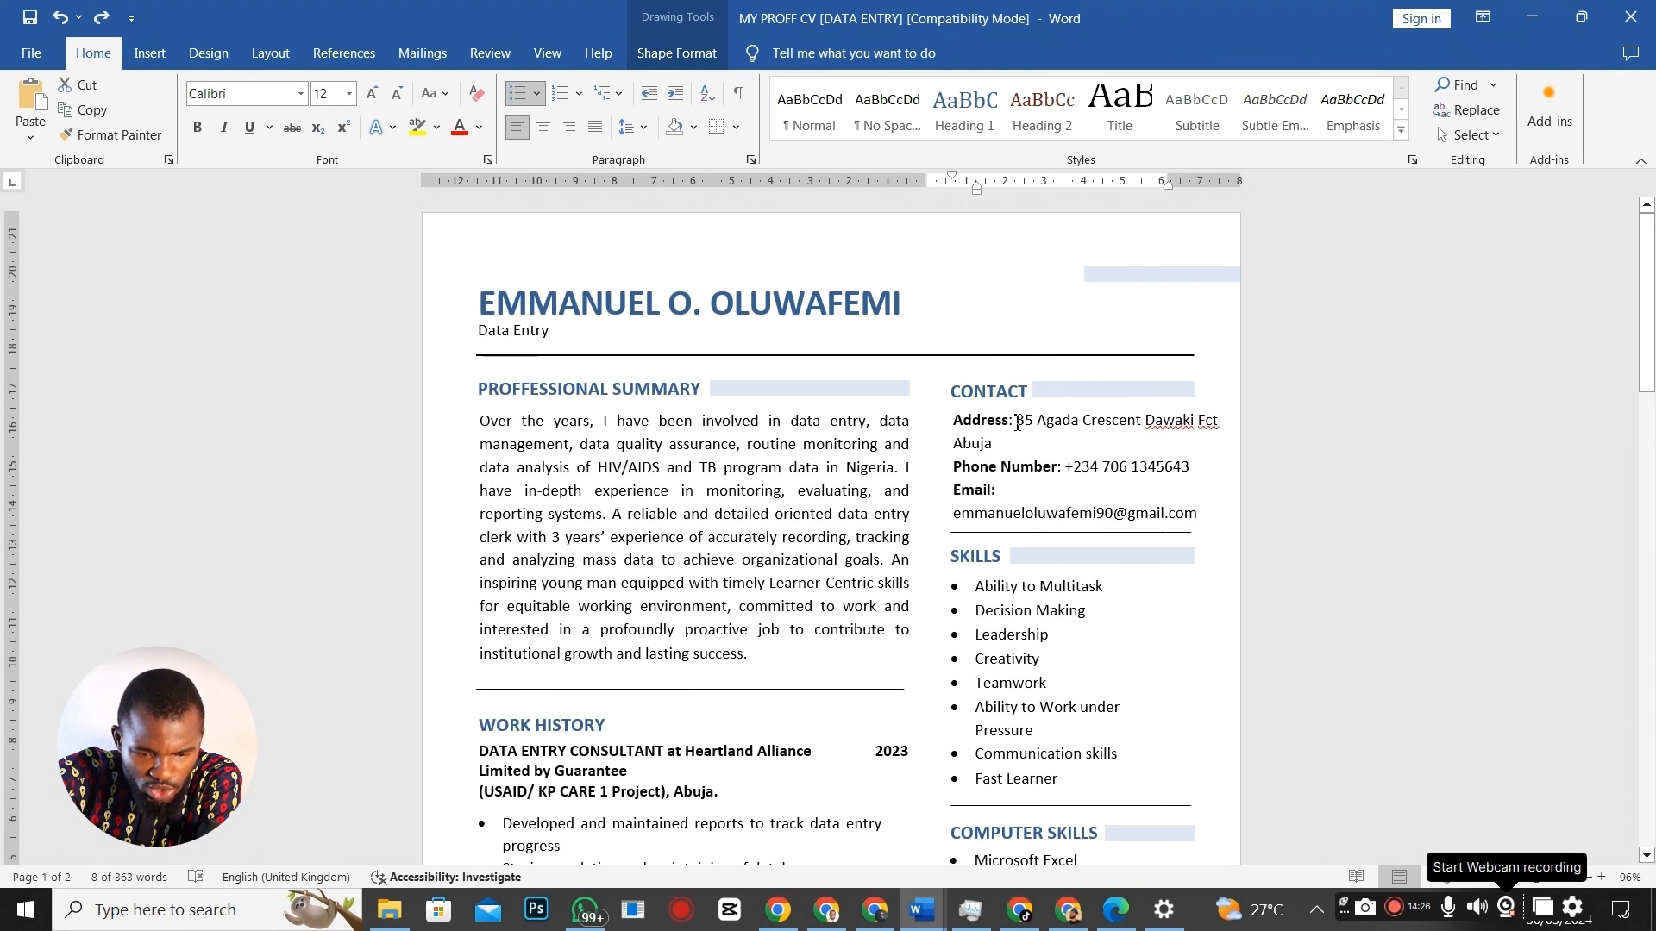
left_click_drag(1022, 421, 1104, 444)
key("ctrl+c")
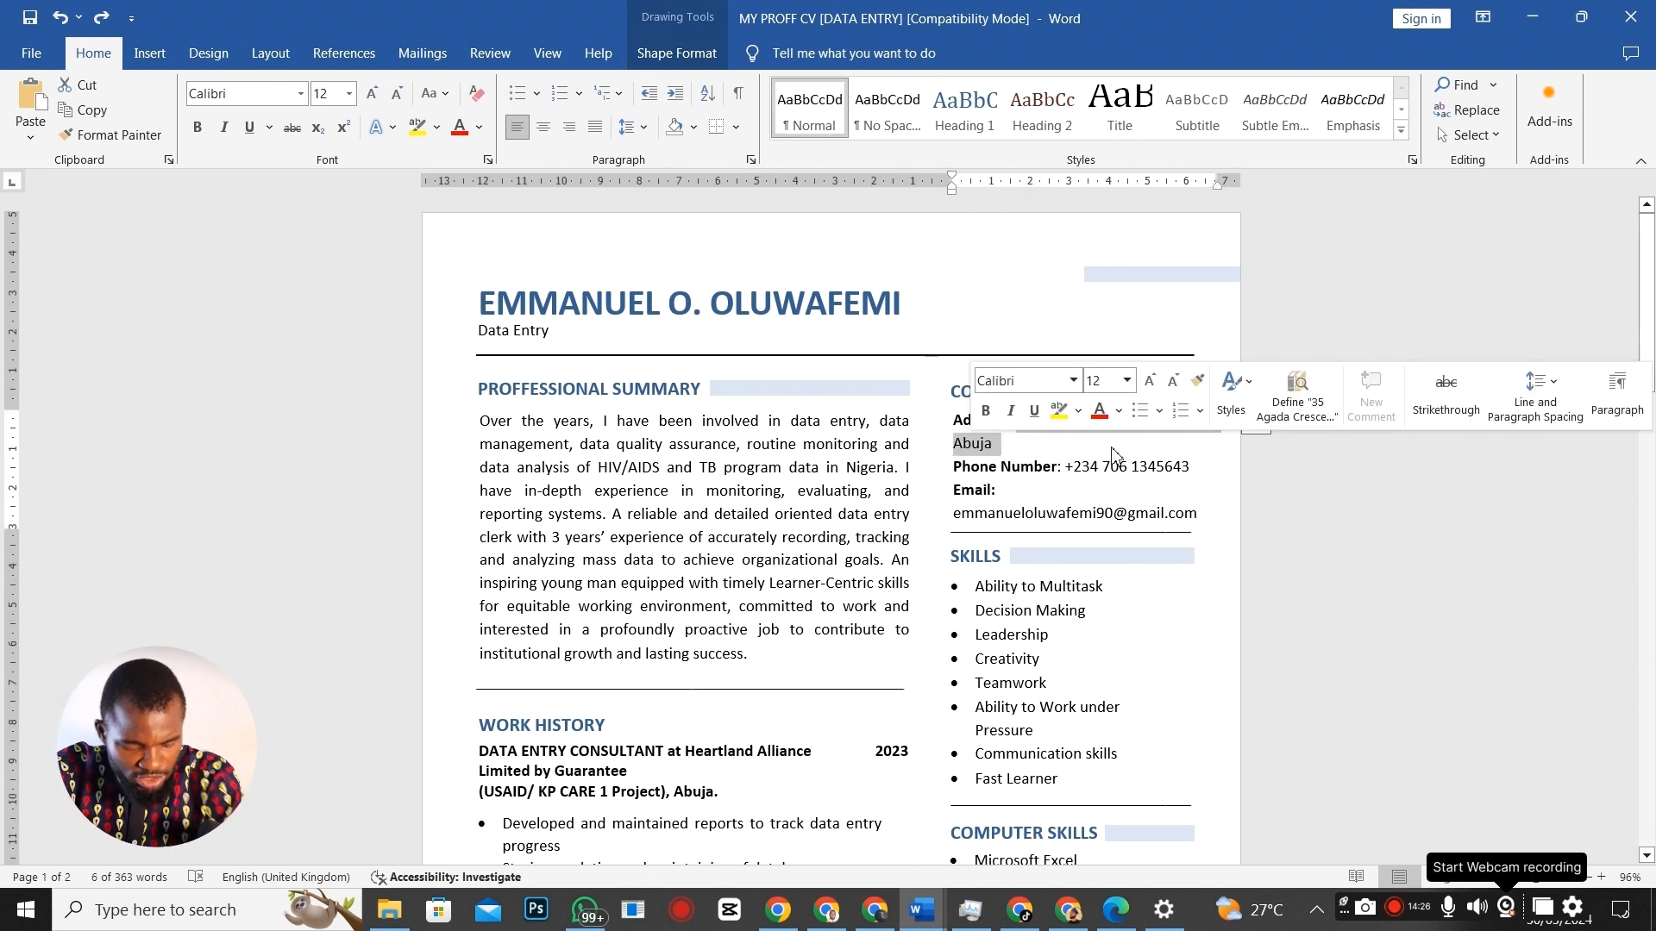
key("alt+Tab")
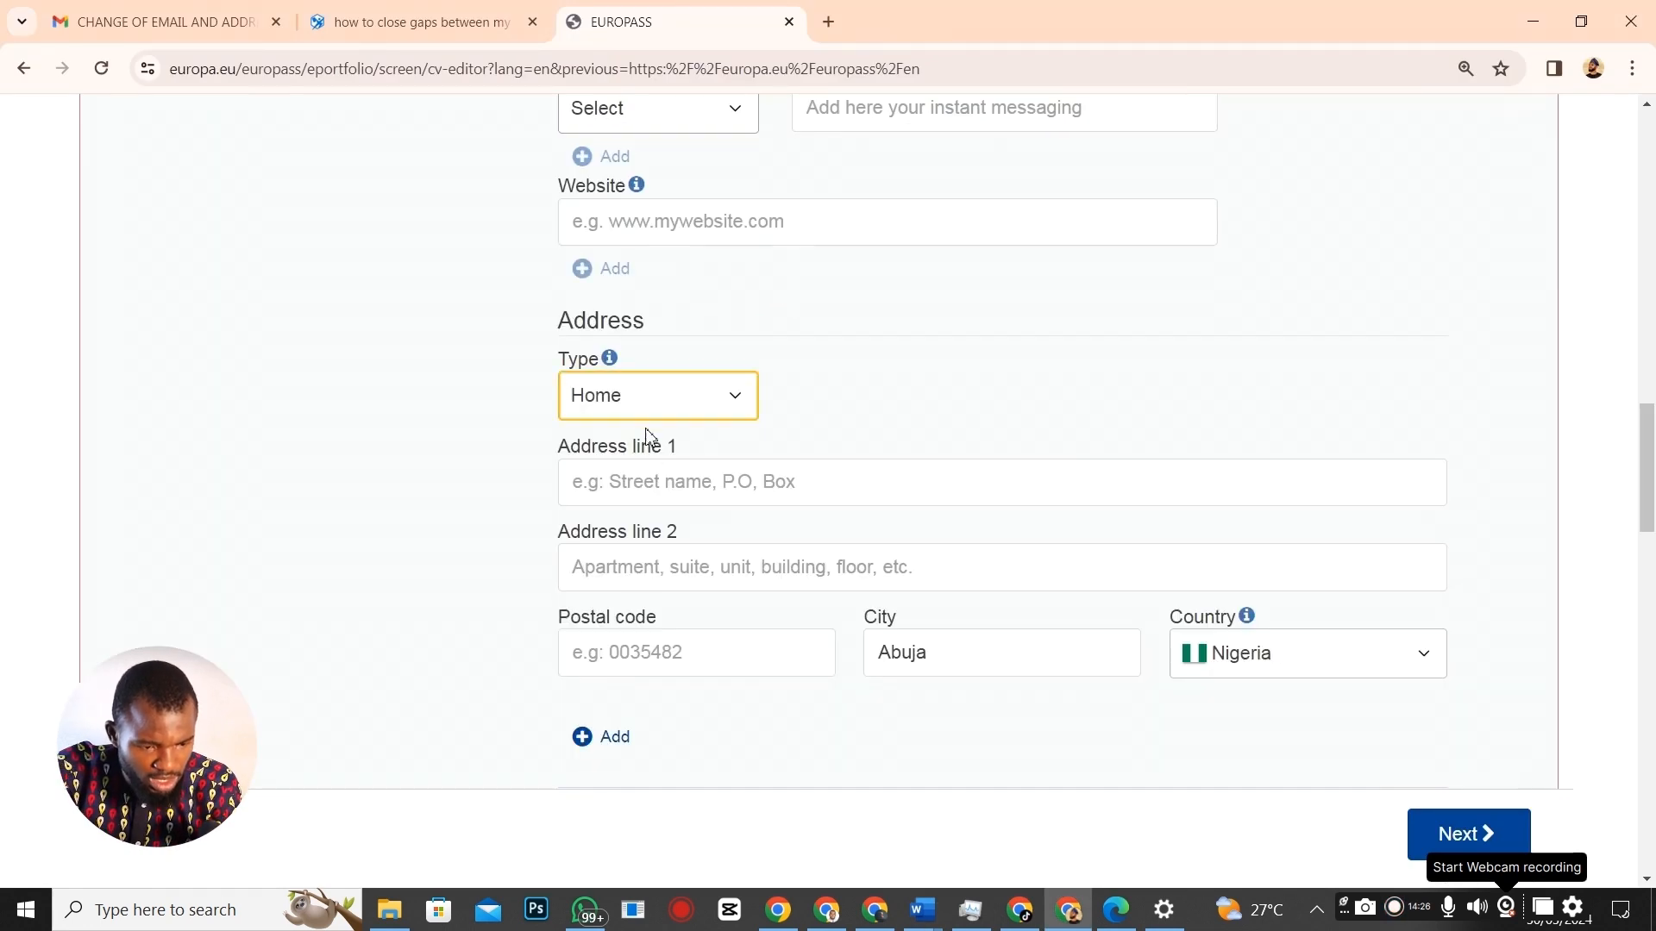
left_click(660, 484)
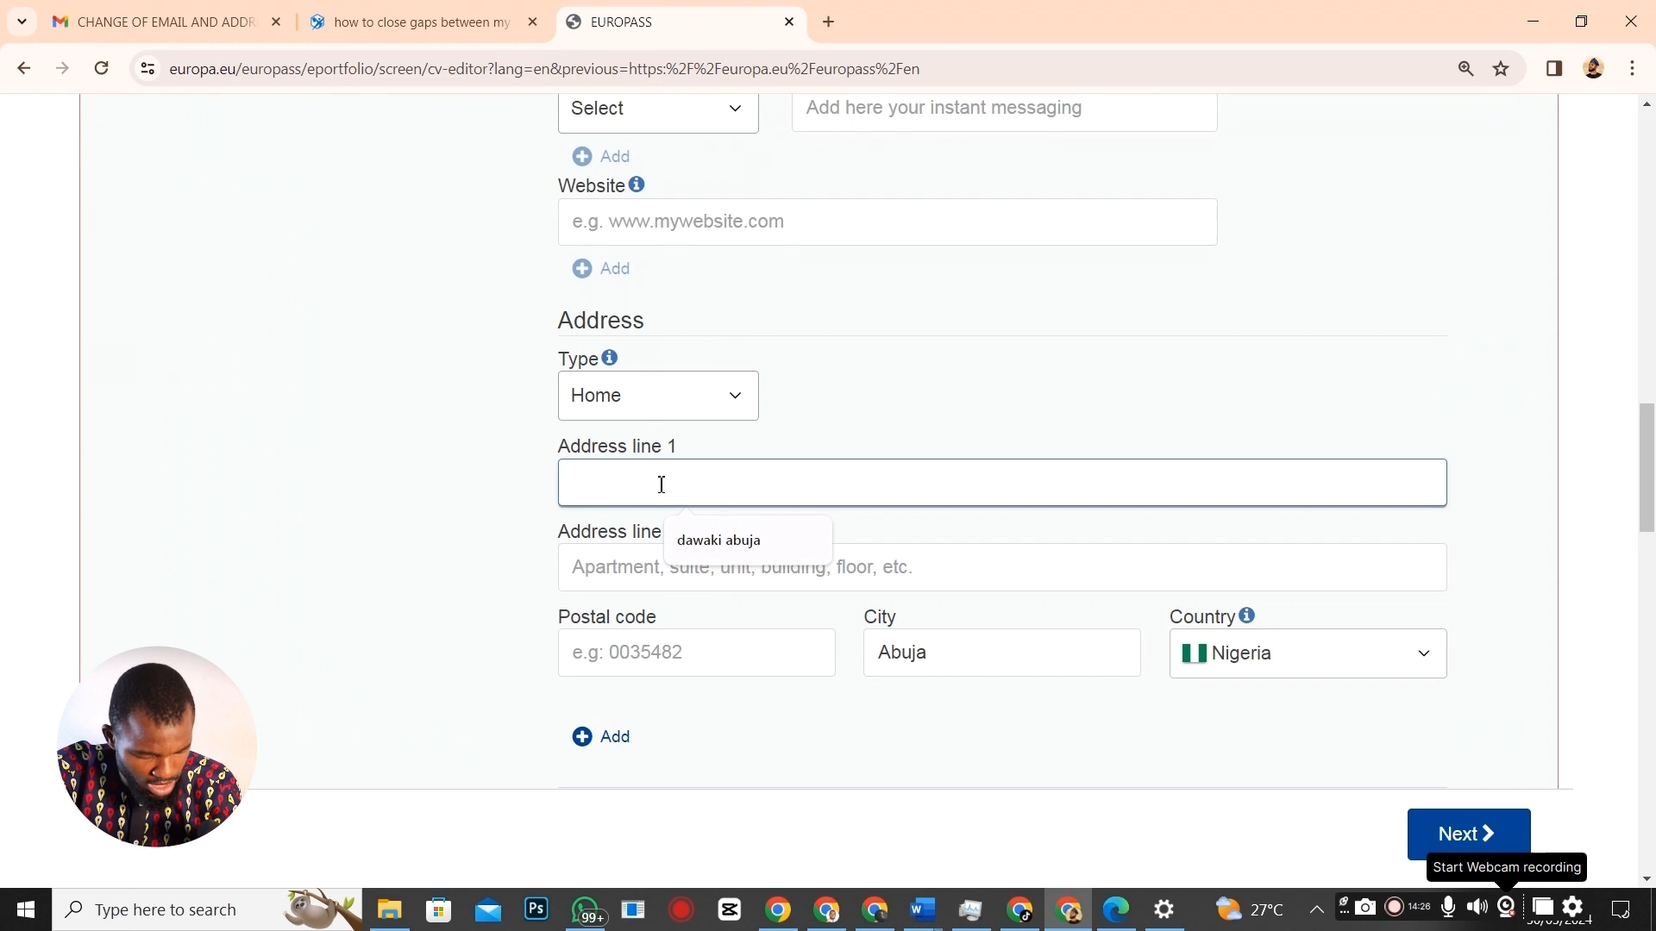
key("ctrl+v")
scroll(1175, 532, "down", 15)
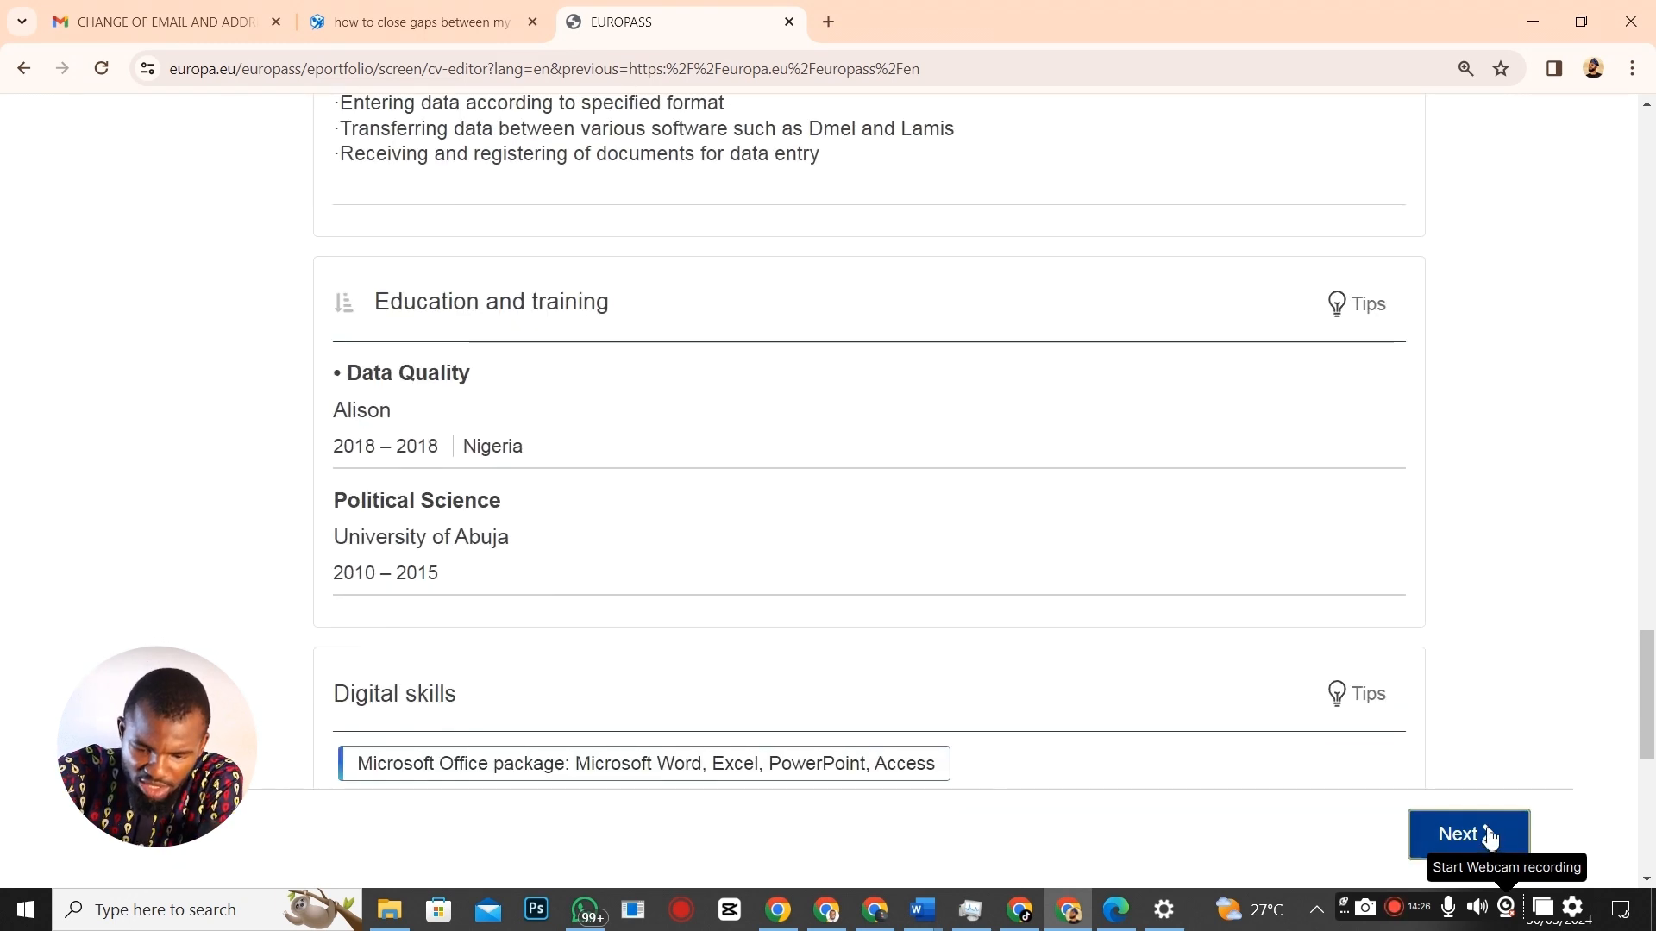
Move on to the template options and set the CV colour to purple.
left_click(1489, 836)
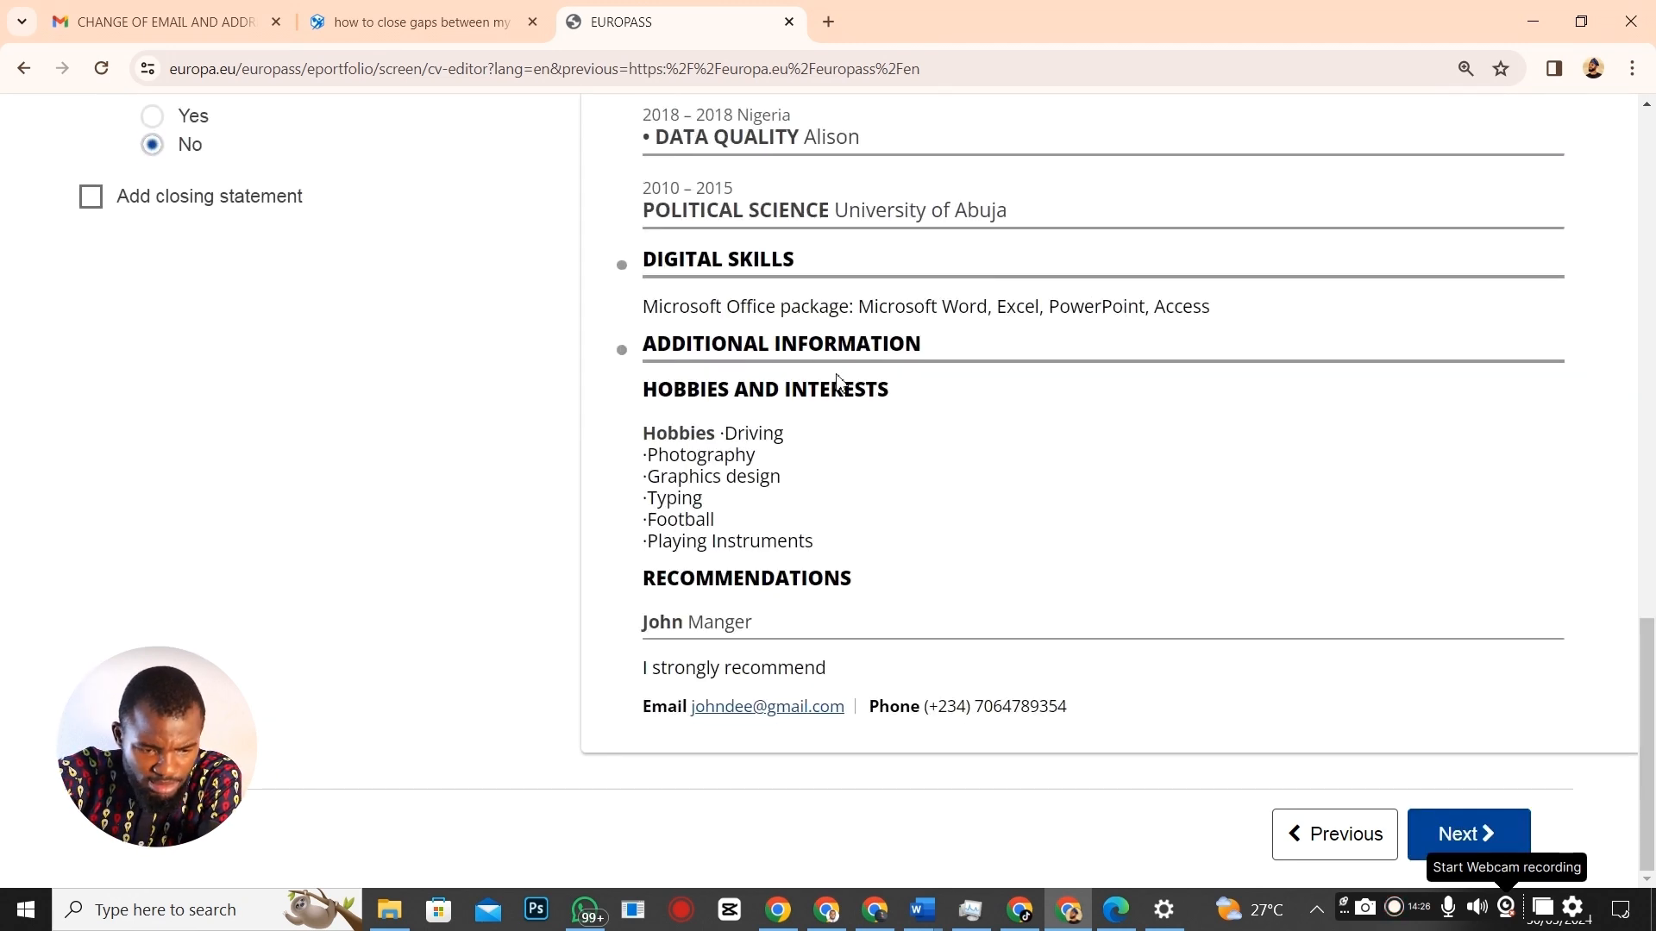
scroll(982, 444, "up", 5)
scroll(982, 440, "up", 10)
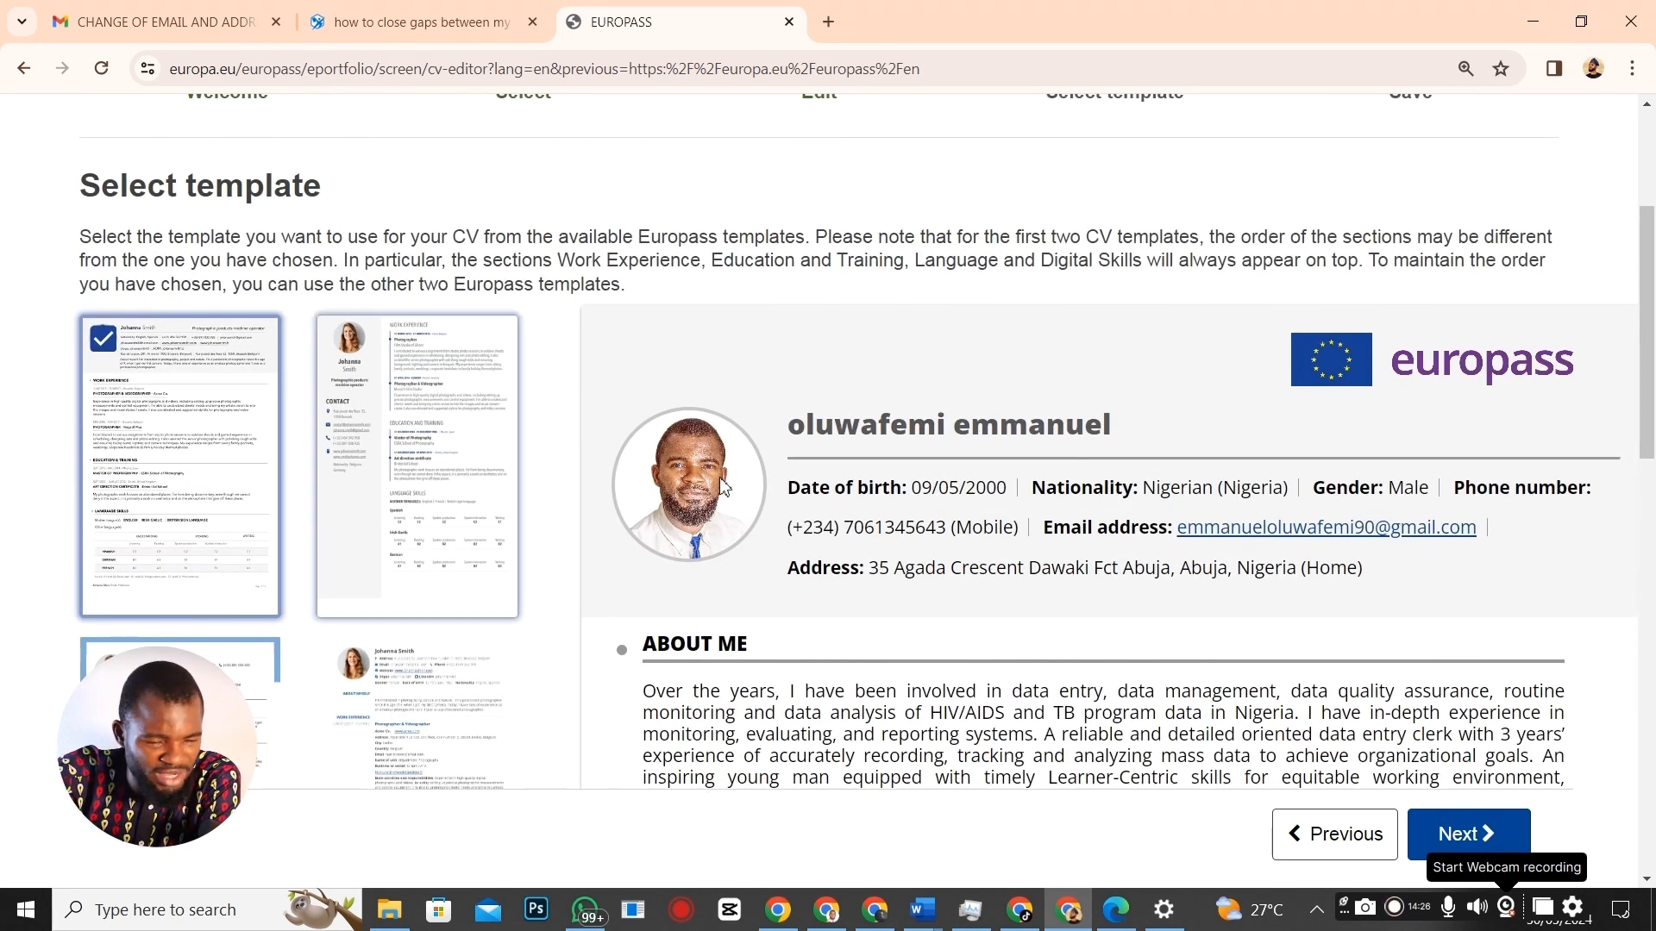
scroll(352, 515, "down", 8)
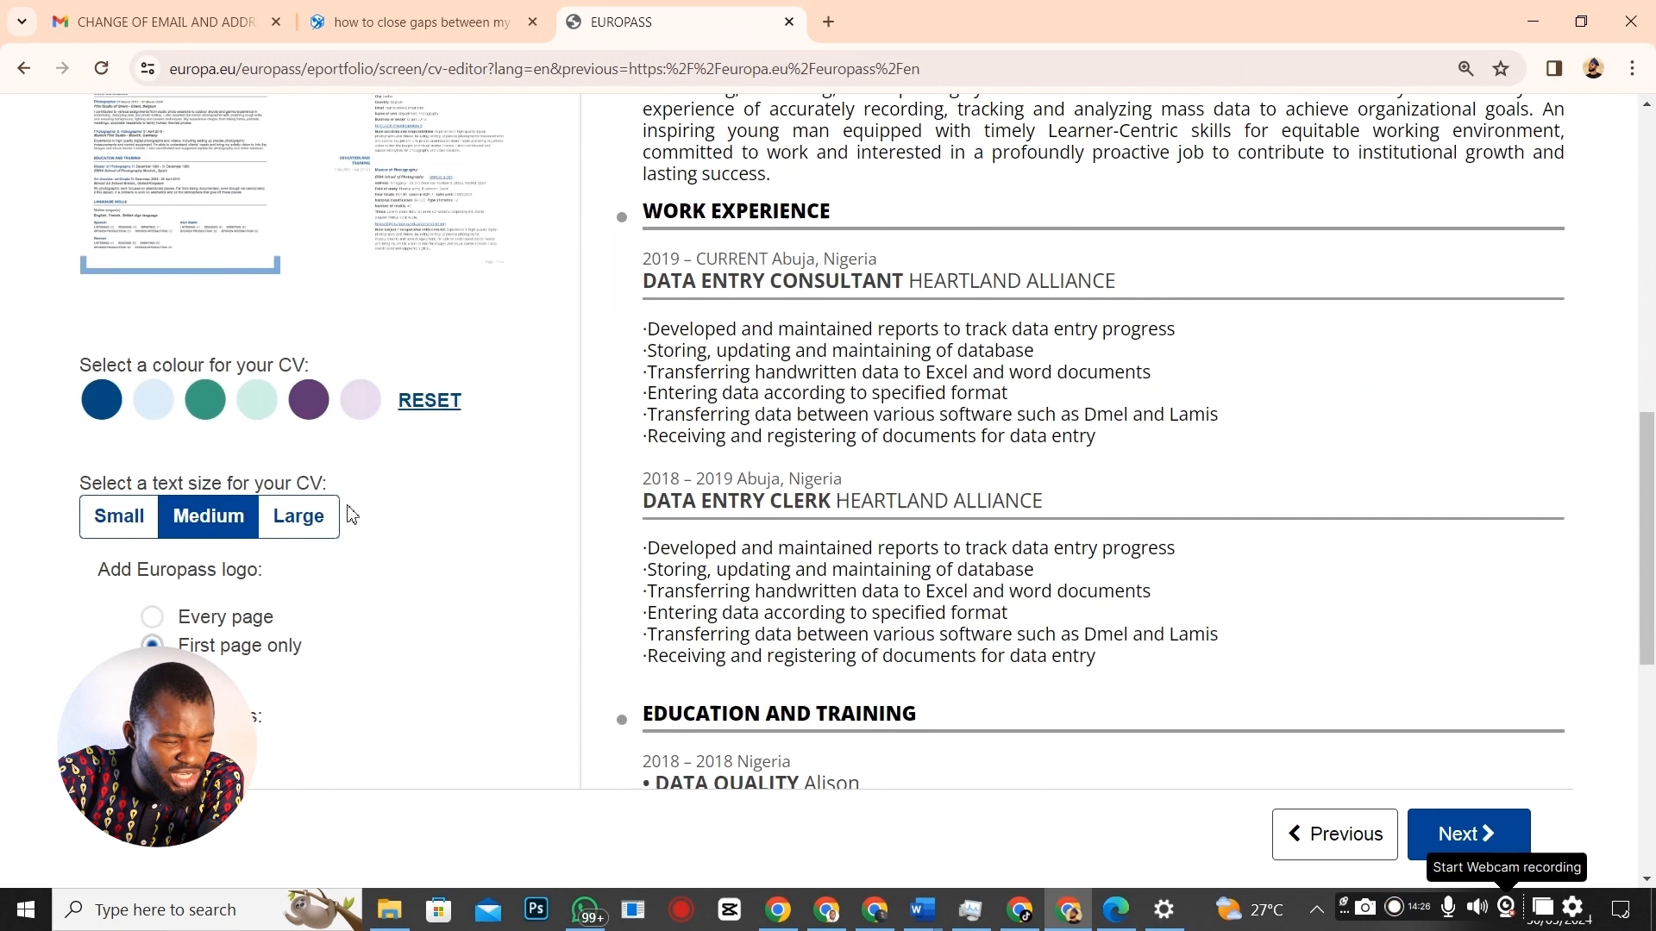
left_click(308, 399)
Try the second CV template and scroll through its preview.
scroll(1103, 517, "up", 10)
scroll(1103, 535, "down", 3)
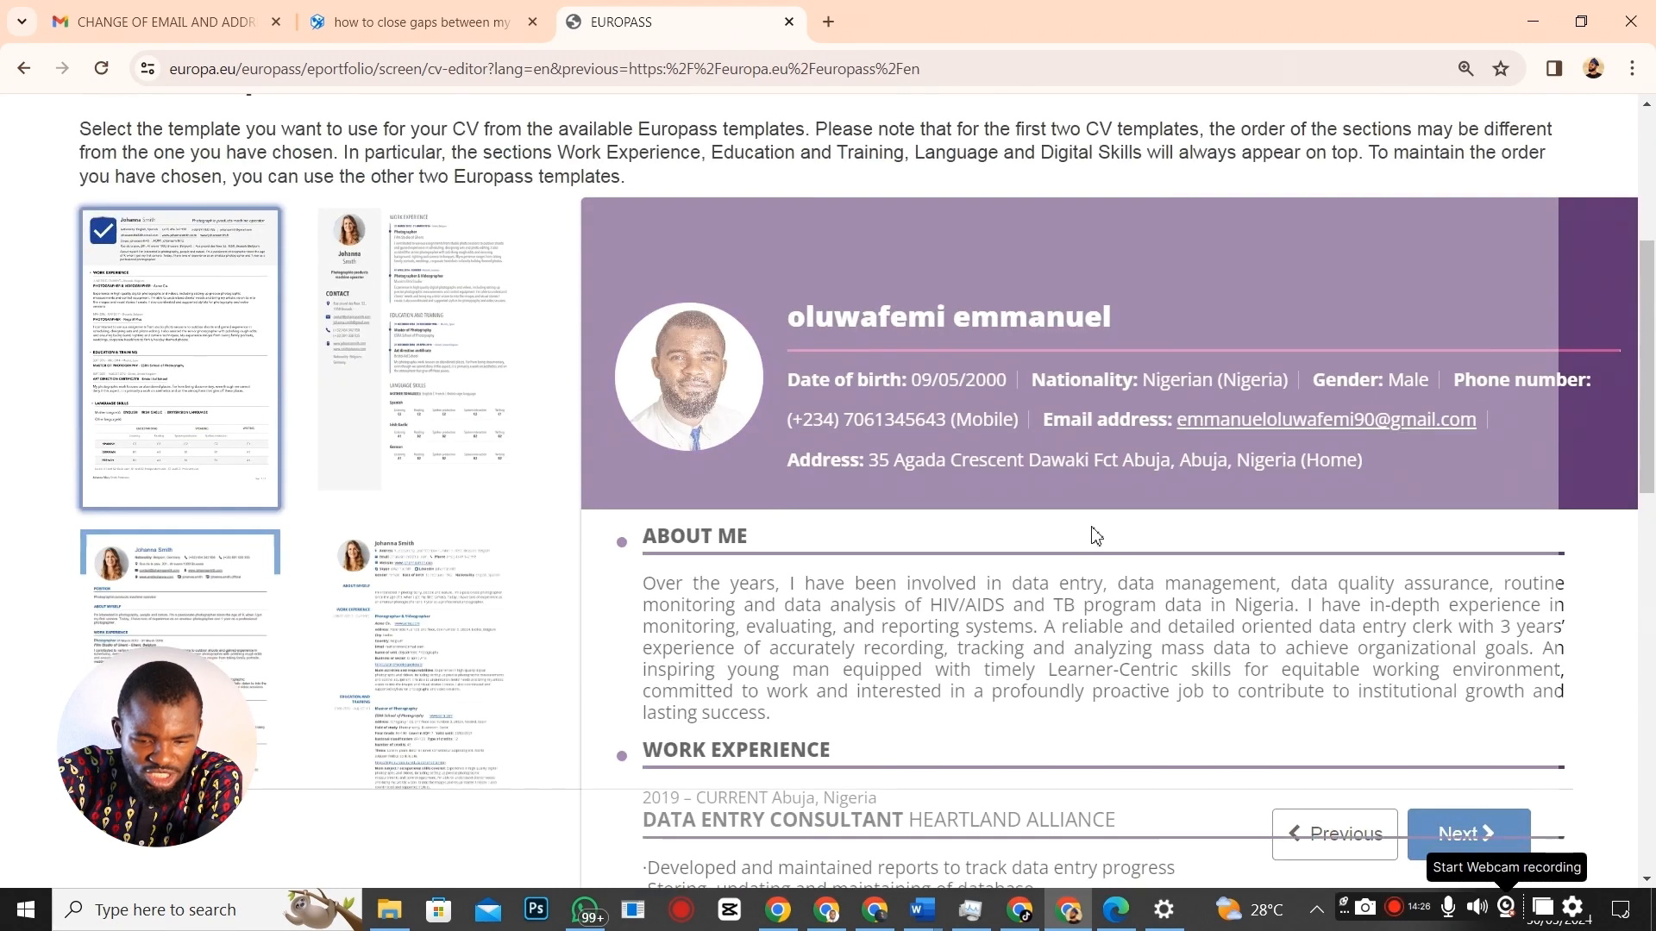
scroll(414, 630, "down", 4)
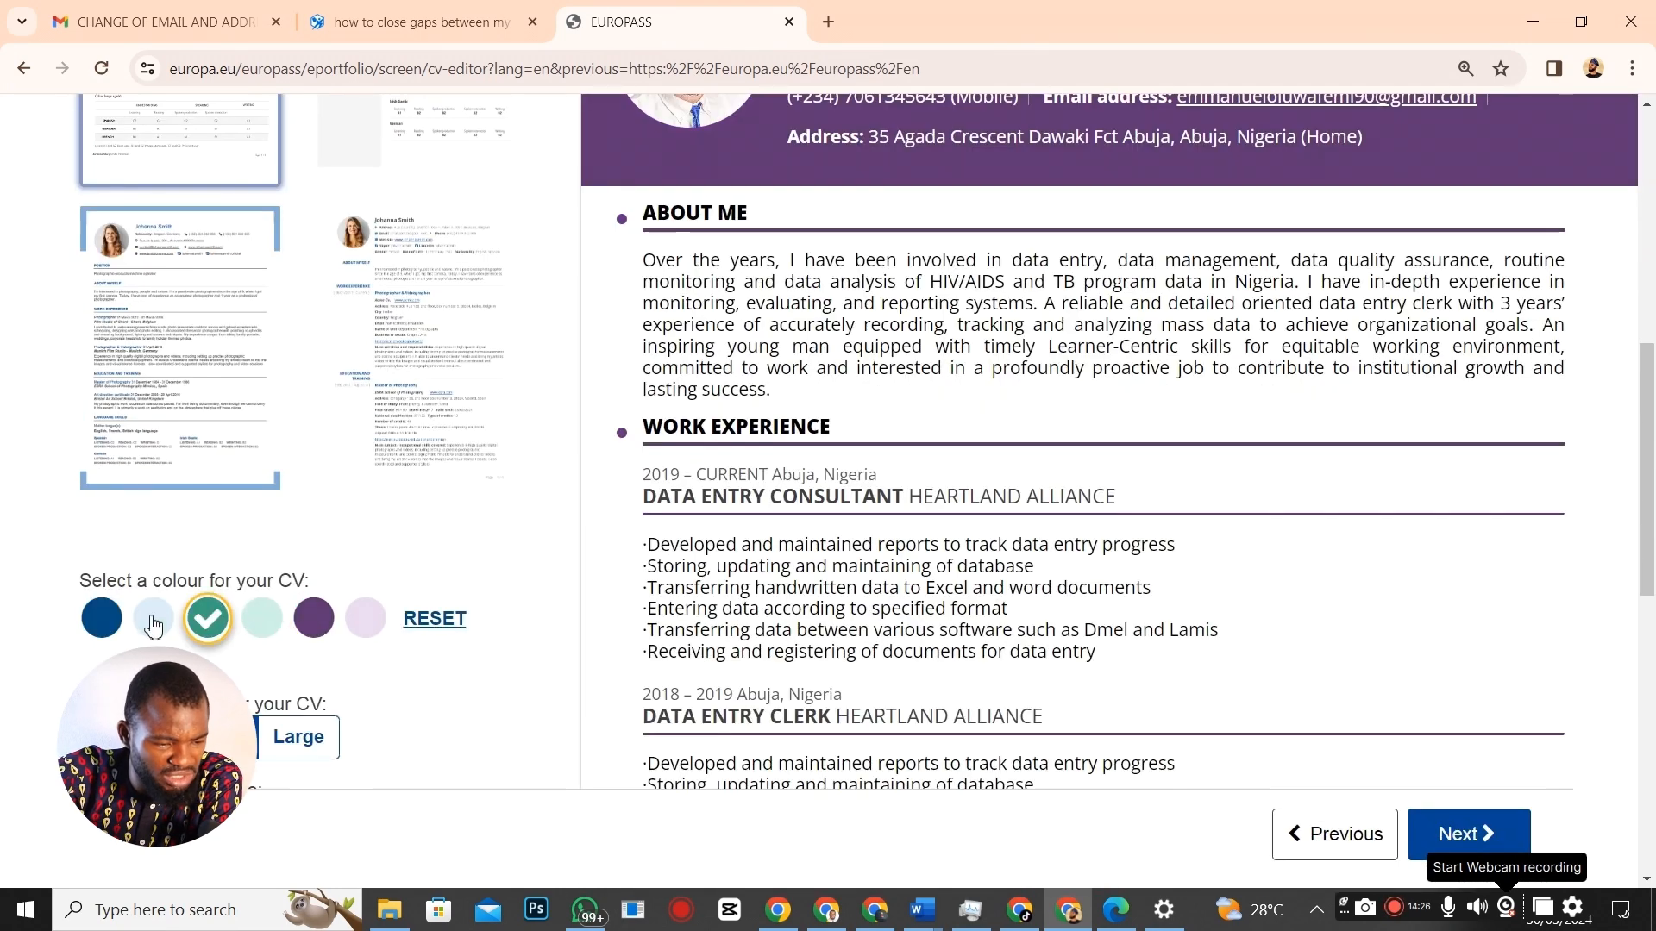
scroll(805, 552, "up", 5)
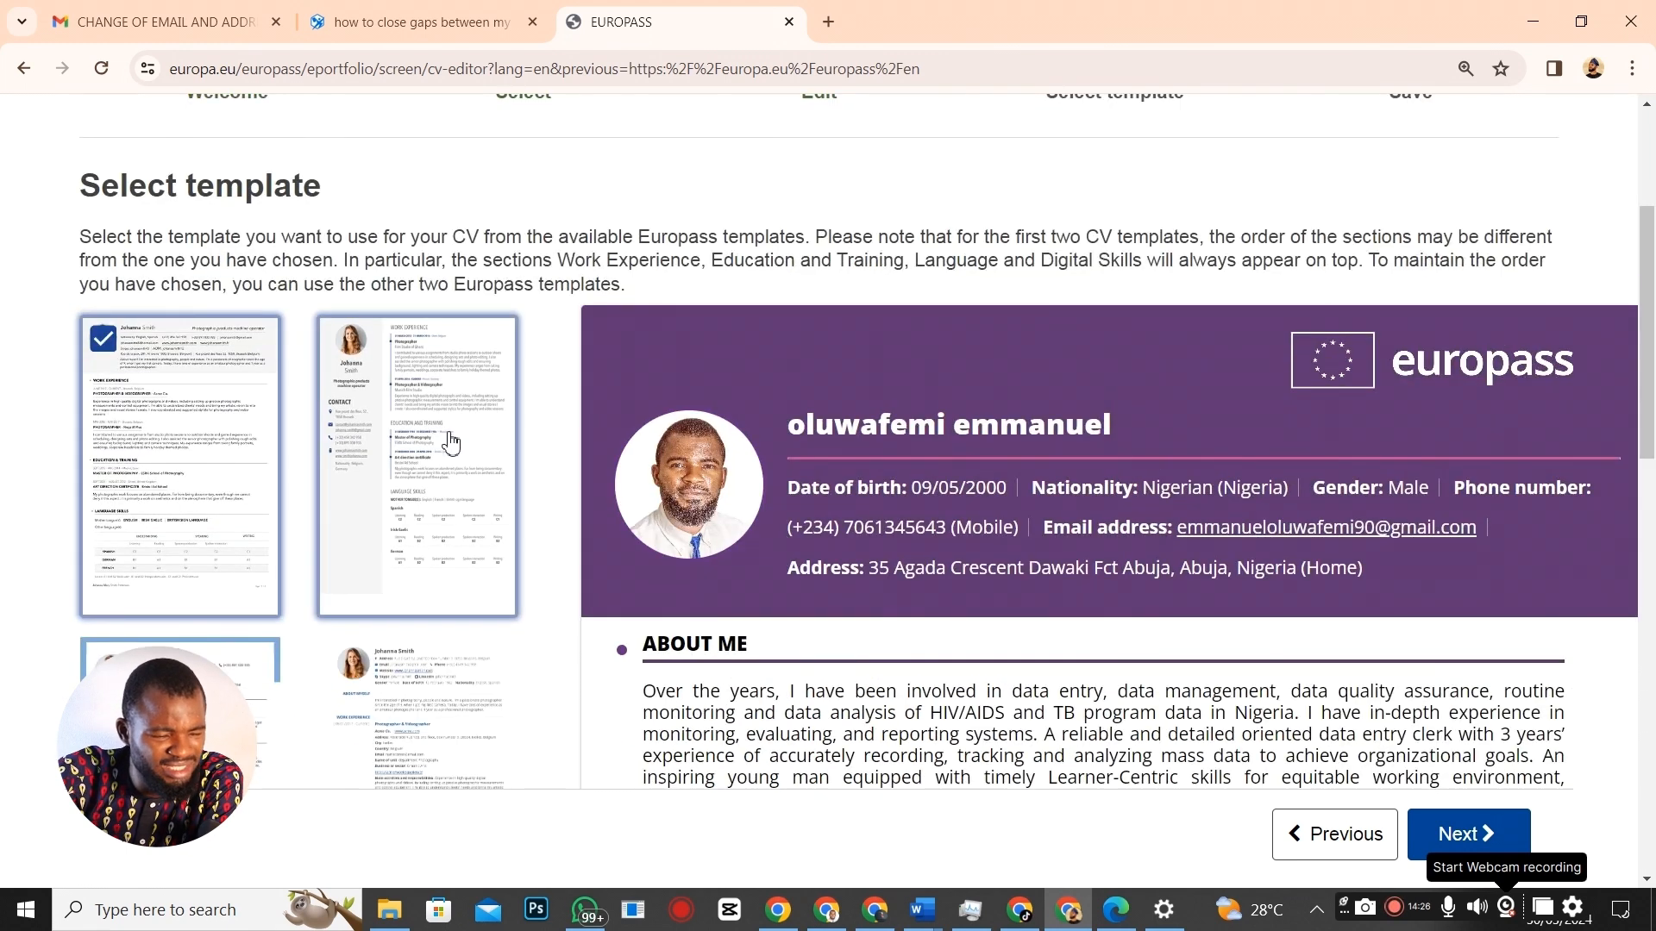
left_click(450, 443)
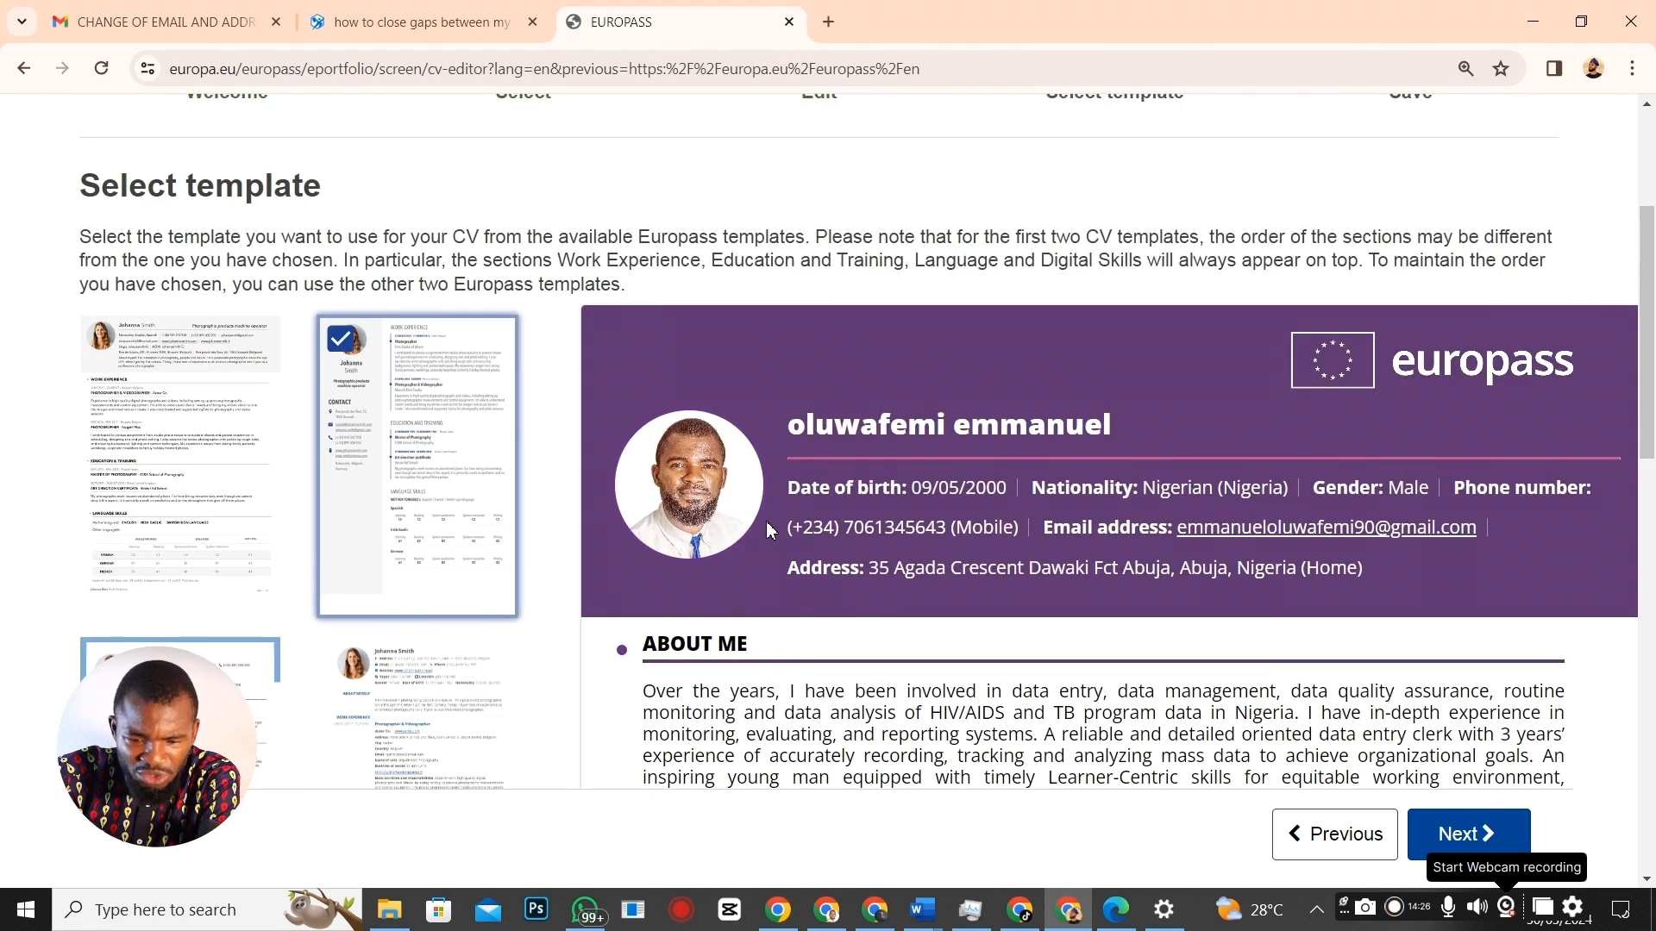
scroll(770, 529, "down", 12)
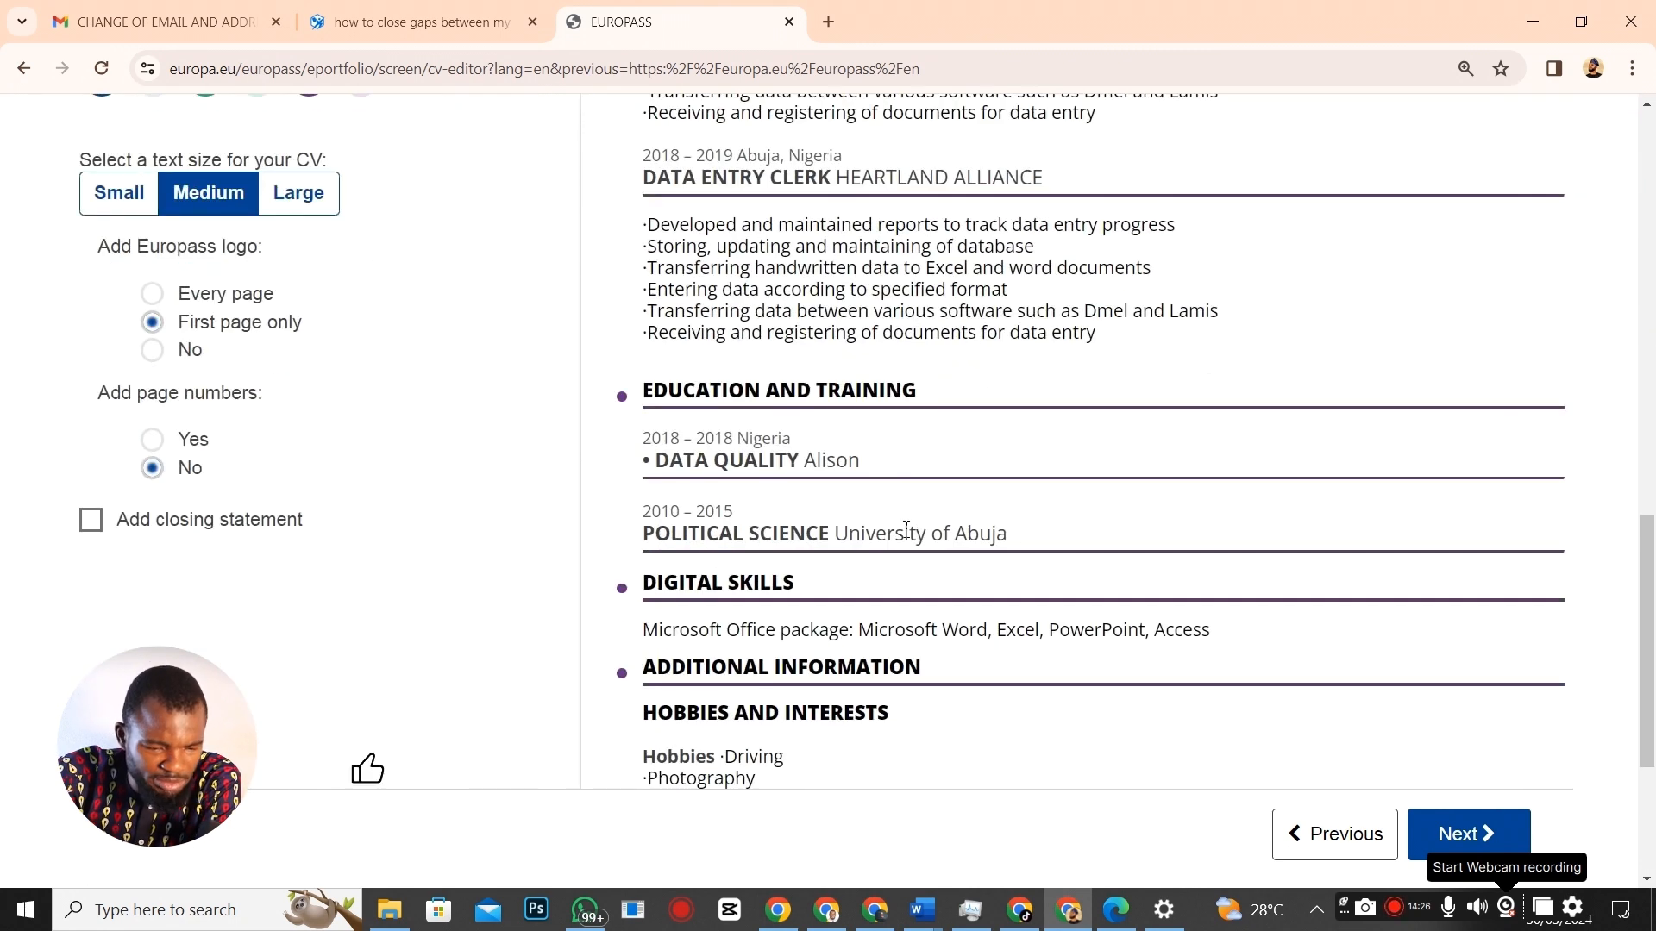
scroll(691, 421, "down", 4)
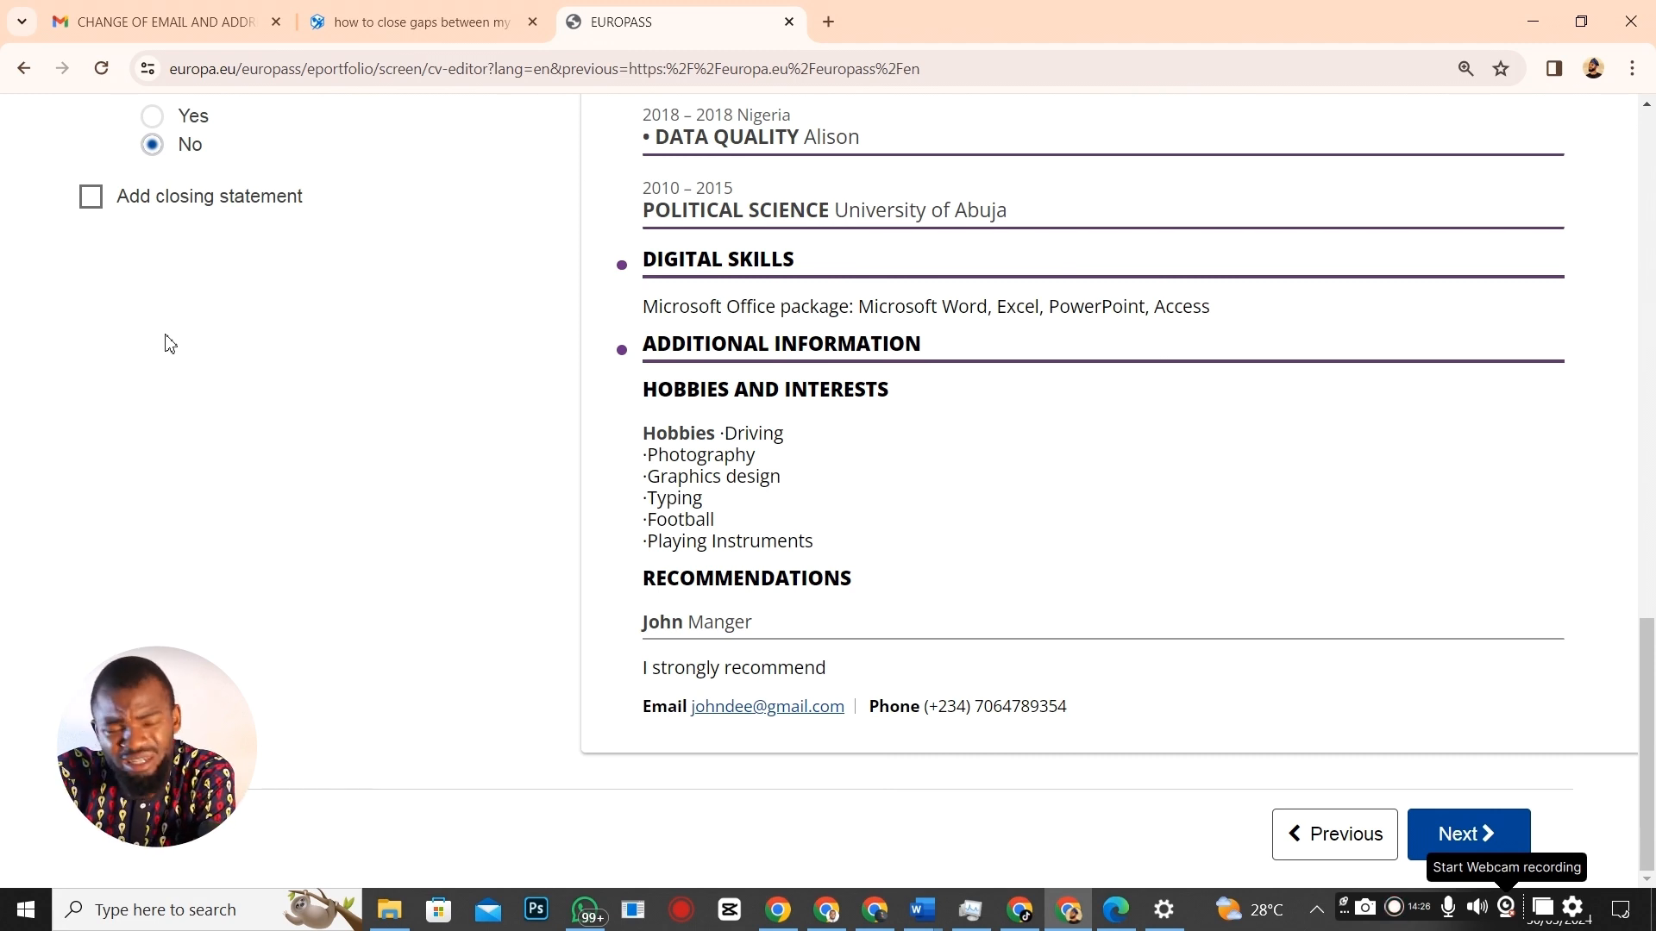
scroll(559, 465, "up", 5)
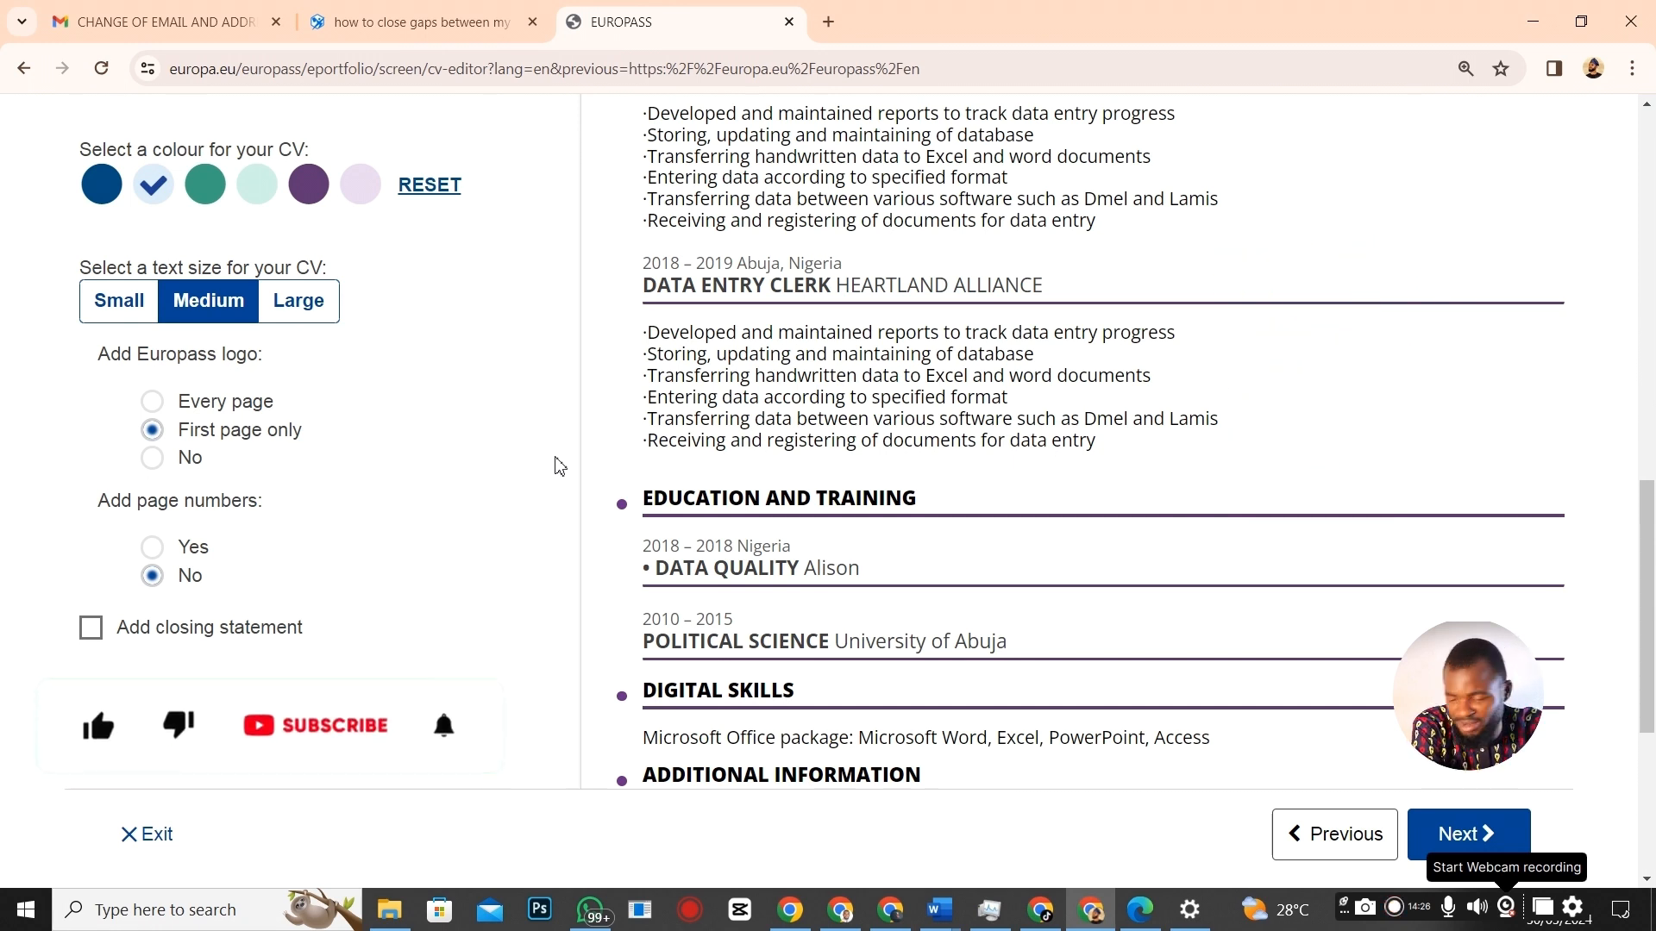
scroll(464, 448, "up", 3)
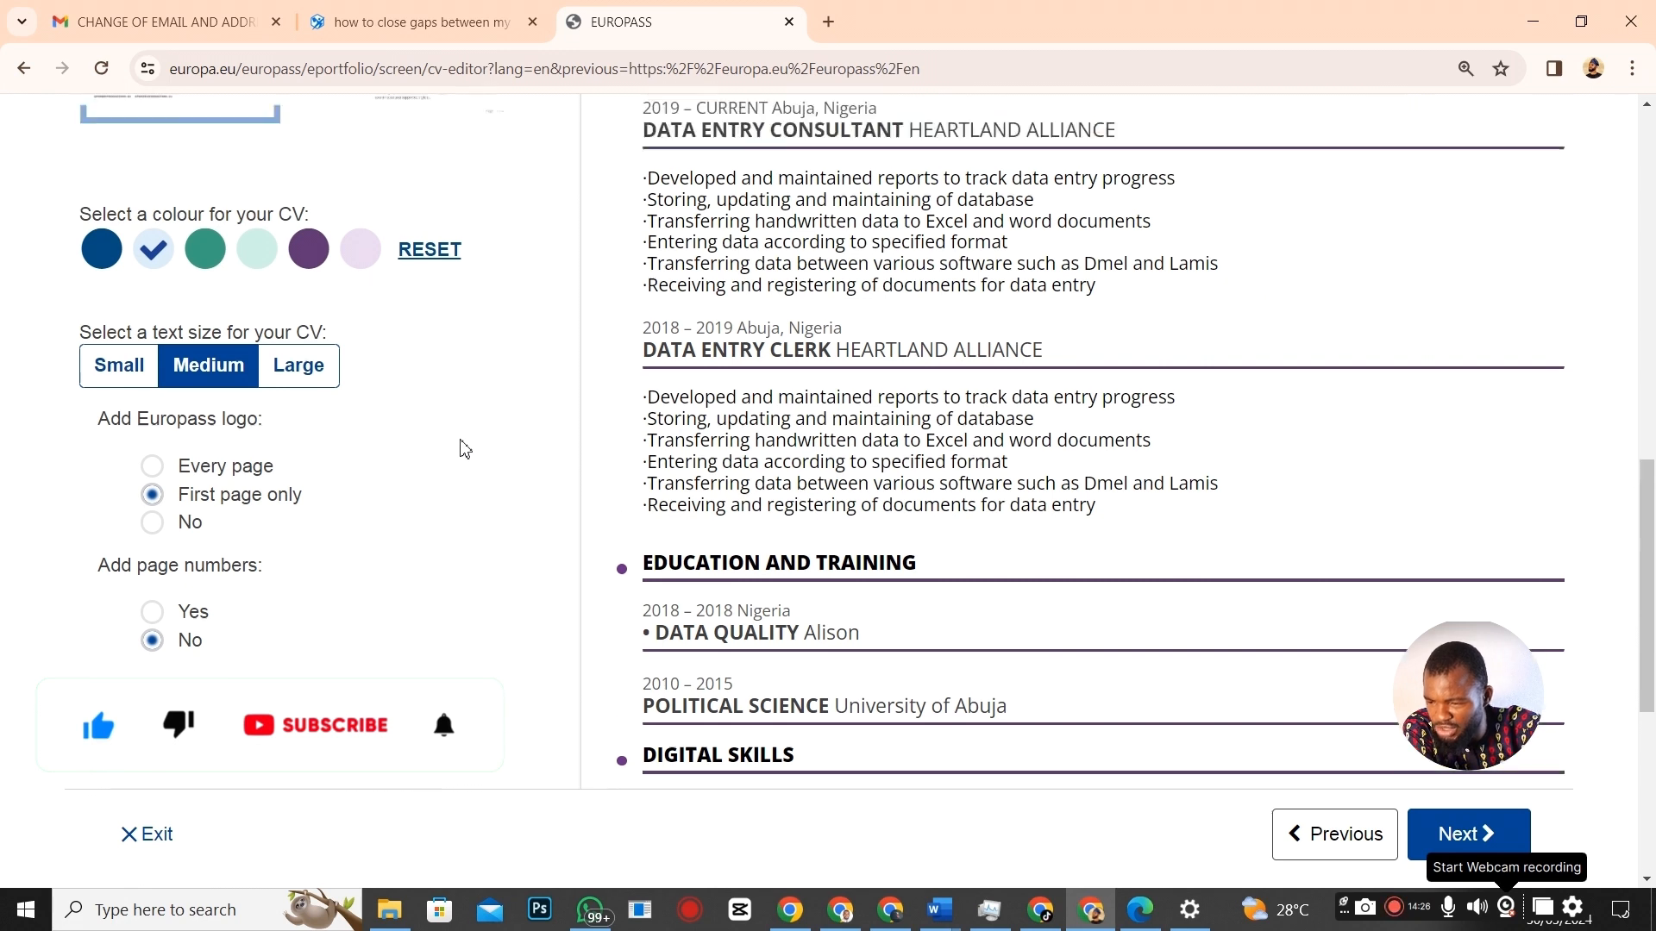
scroll(291, 274, "up", 5)
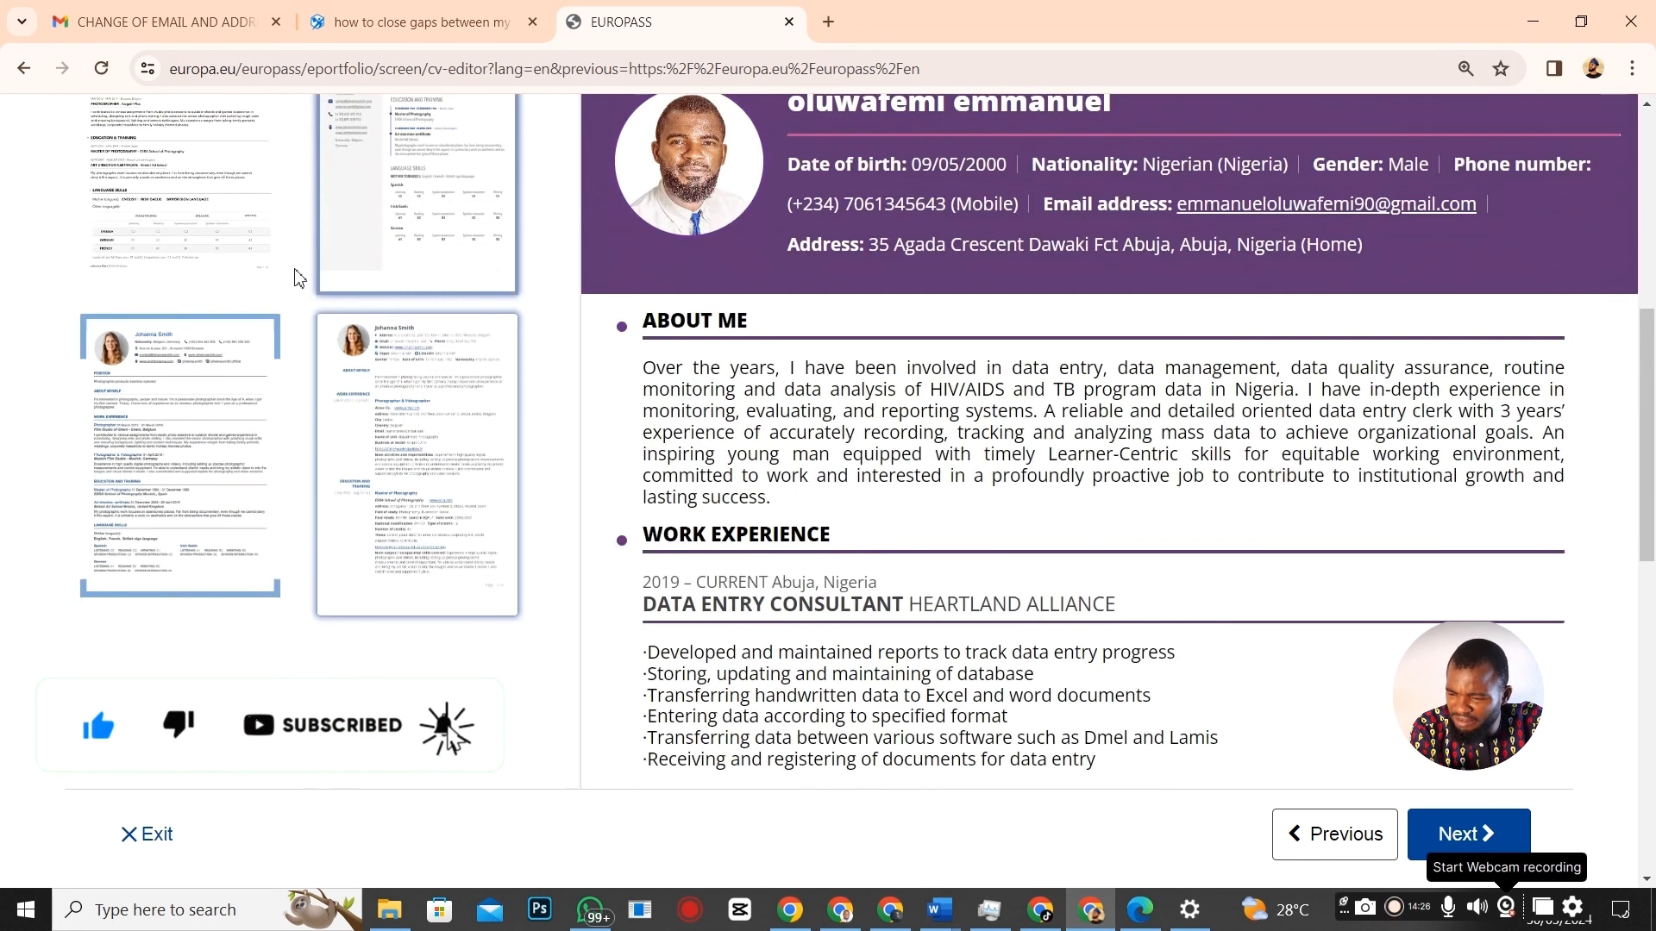
Switch to the first template, with headings down the left side, and continue to Save and share.
left_click(116, 465)
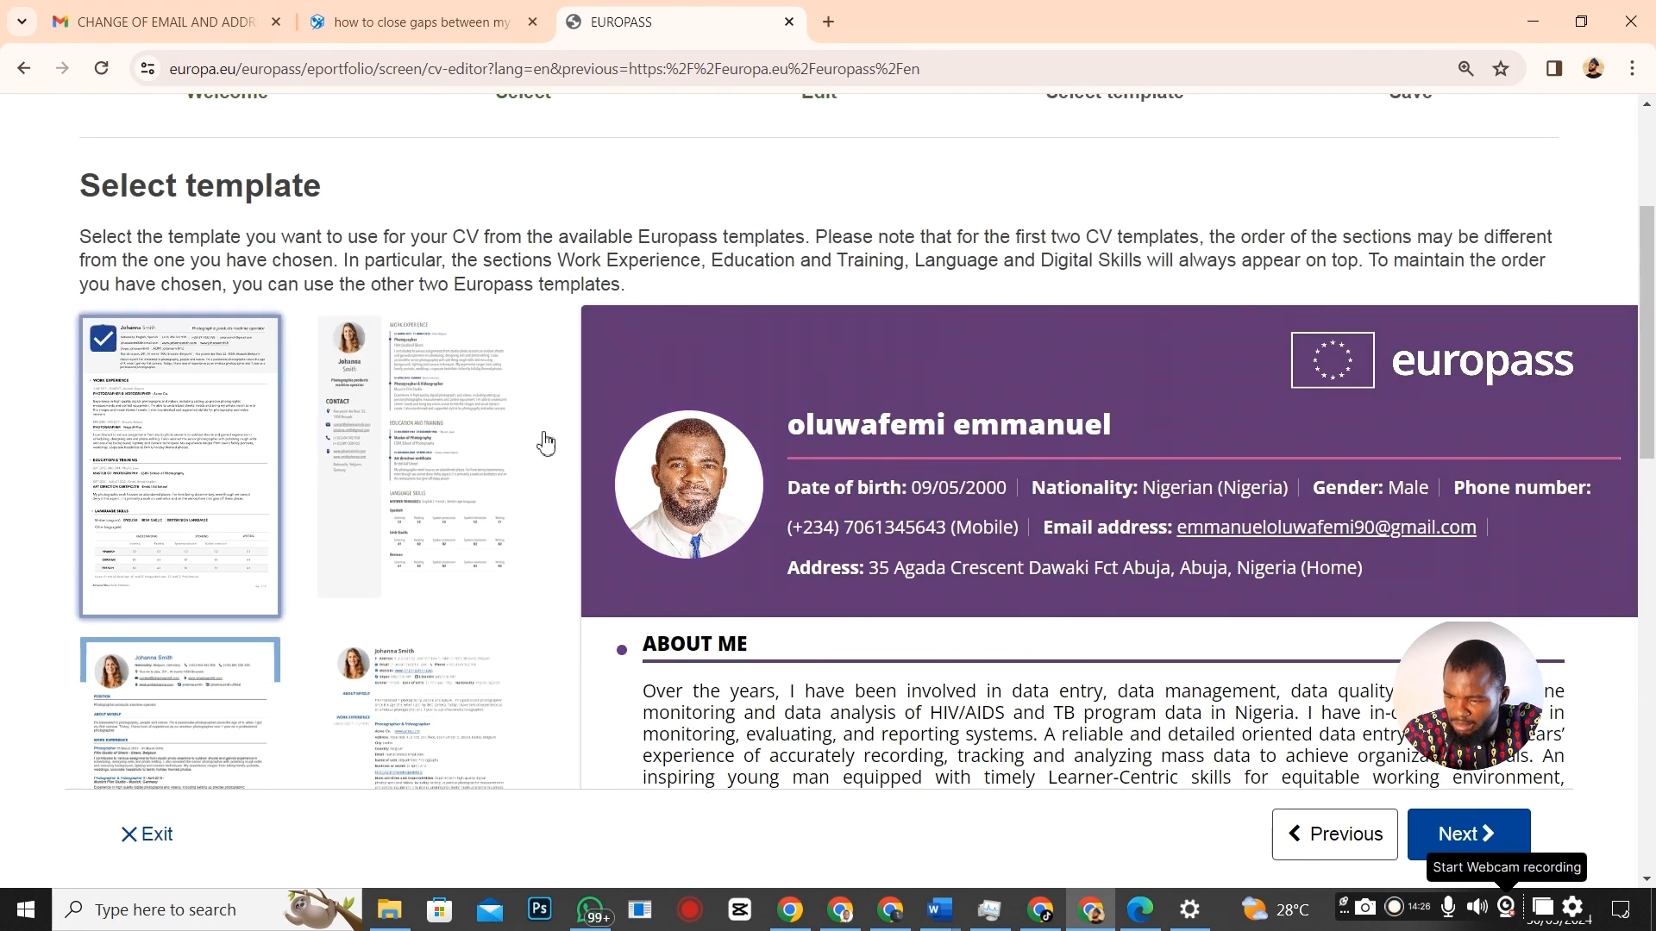
scroll(1082, 548, "down", 7)
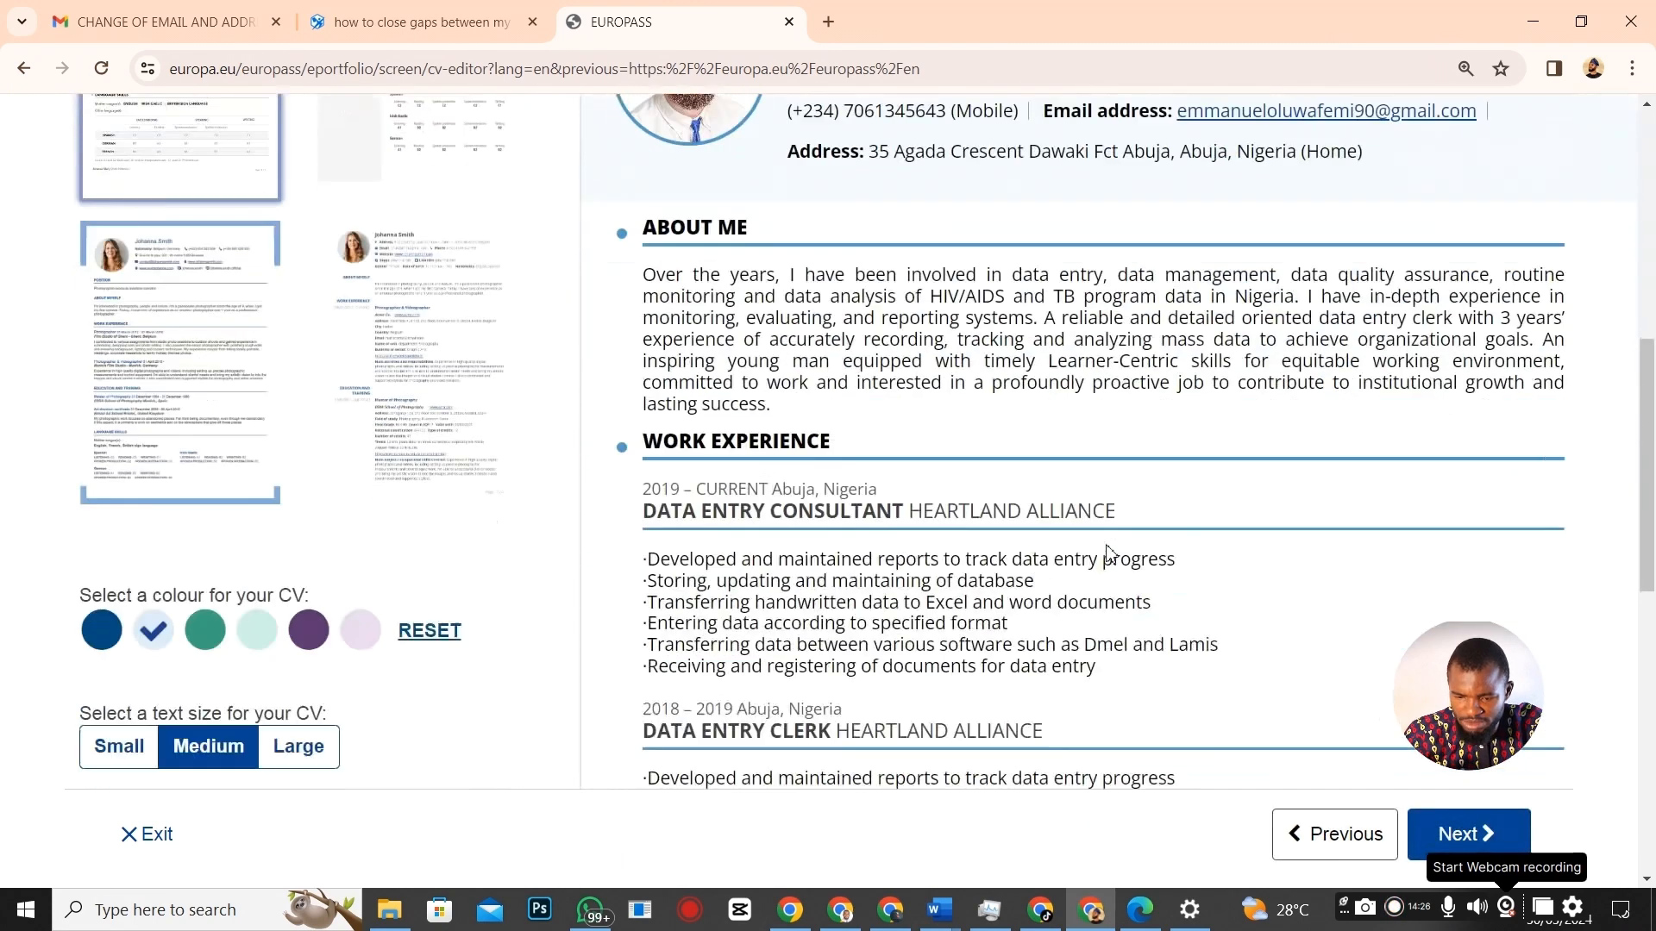
scroll(443, 436, "up", 2)
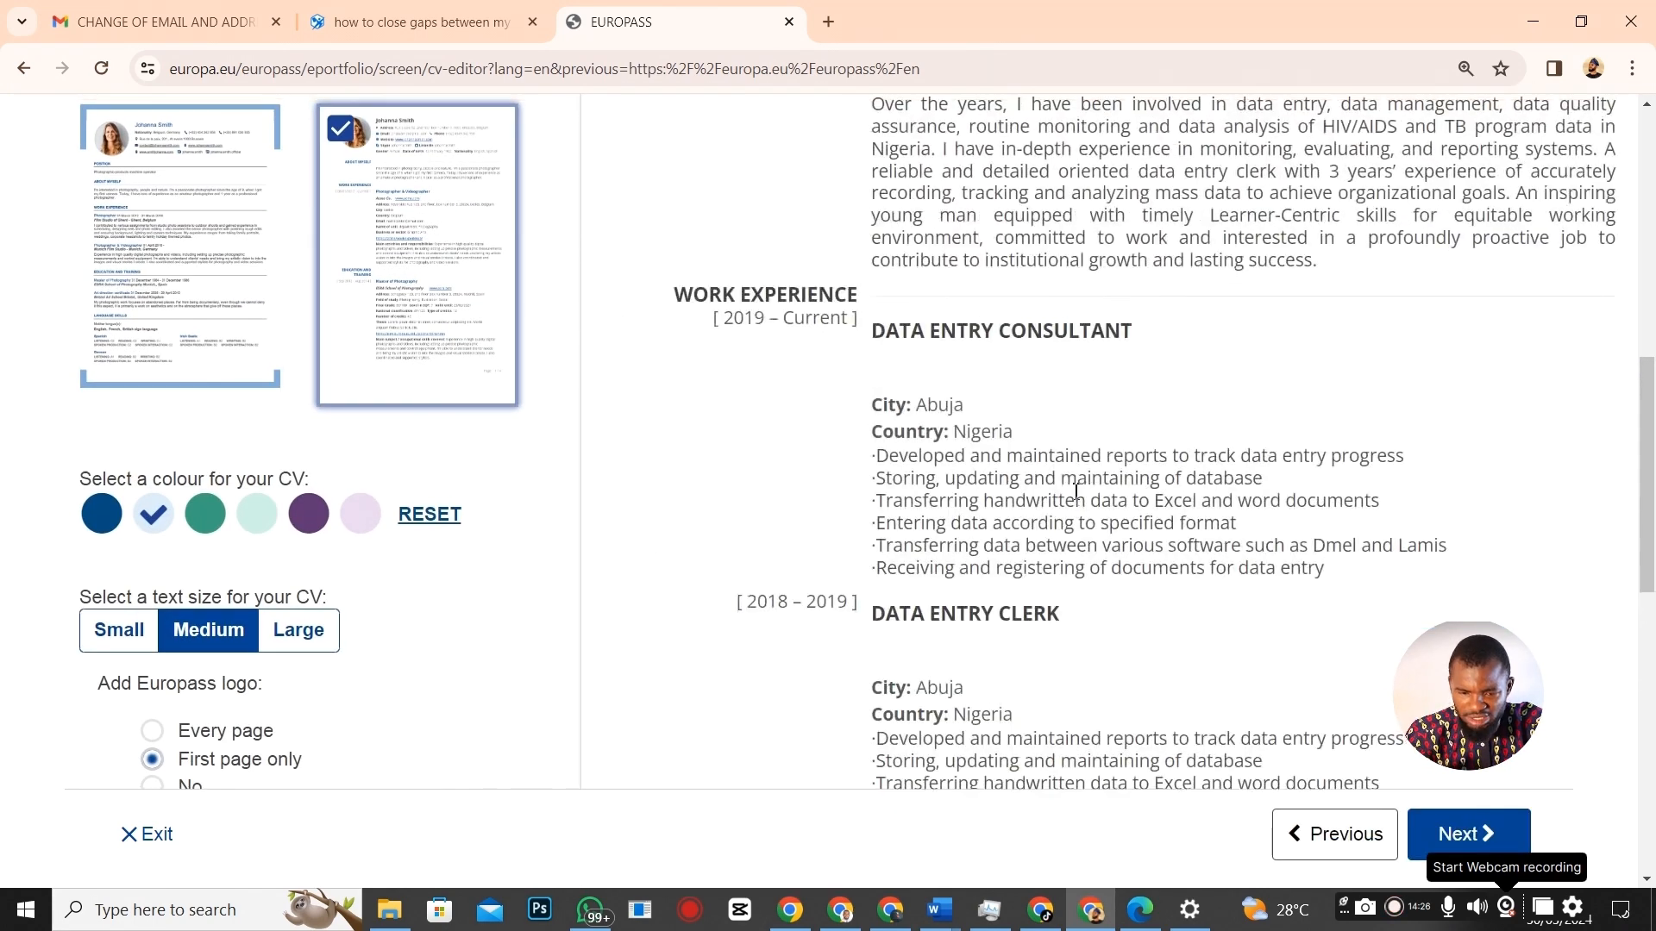
scroll(1067, 500, "up", 5)
scroll(773, 514, "down", 6)
scroll(773, 514, "down", 6)
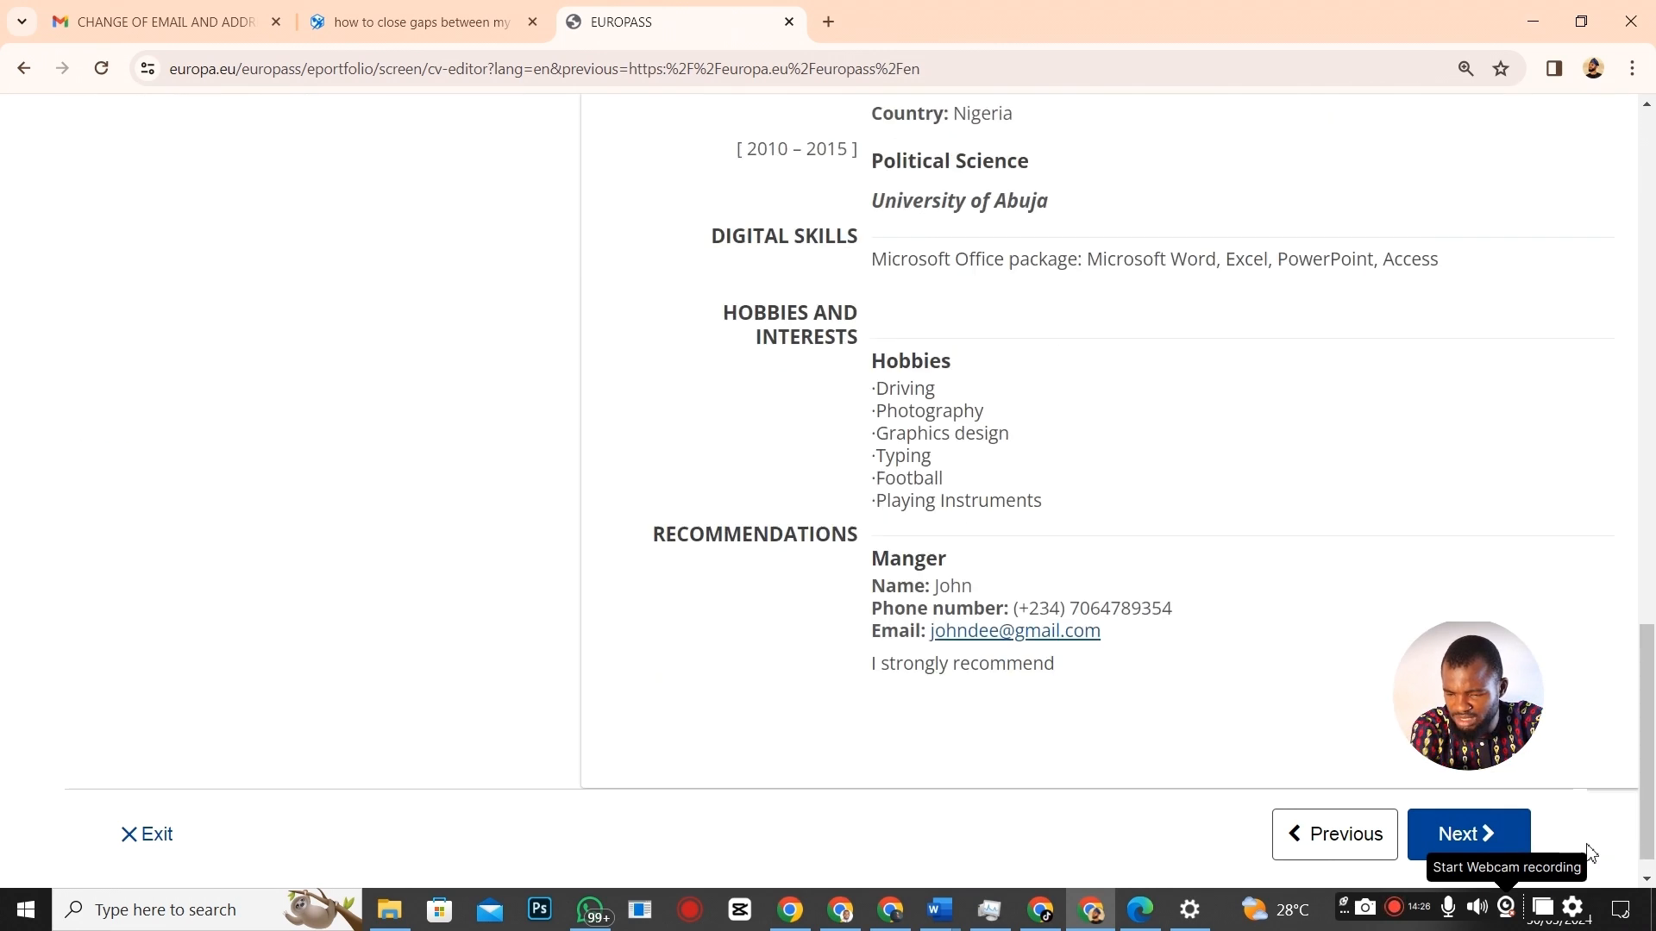
left_click(1467, 834)
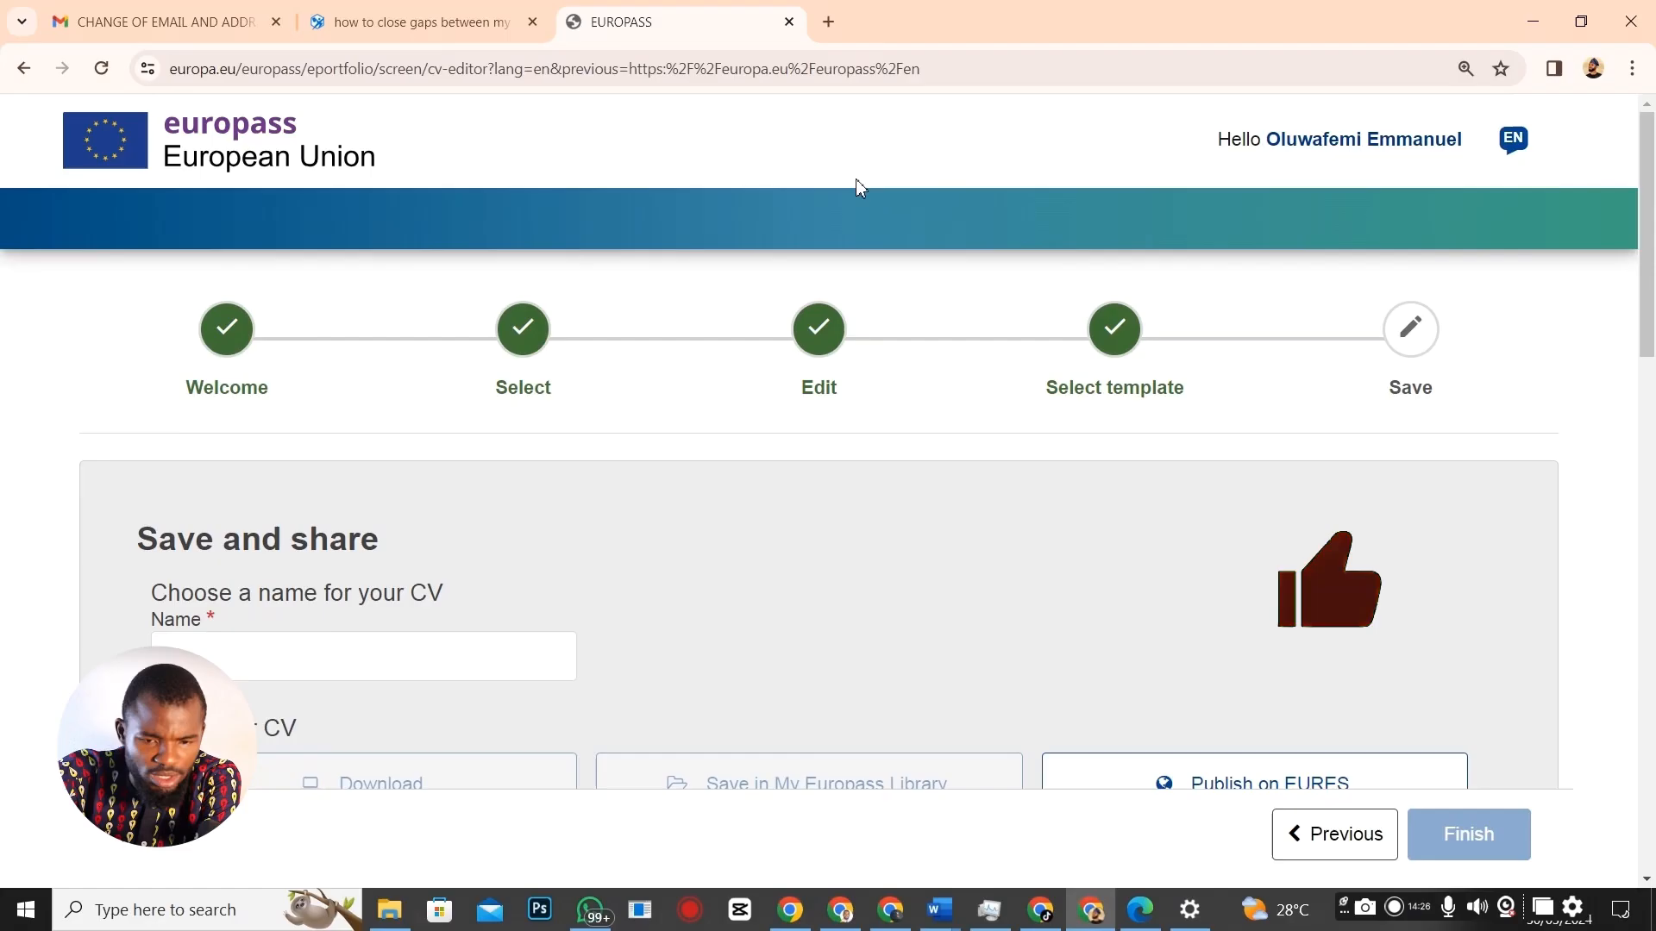
Name the CV 'Oluwafe CV'.
scroll(268, 735, "down", 2)
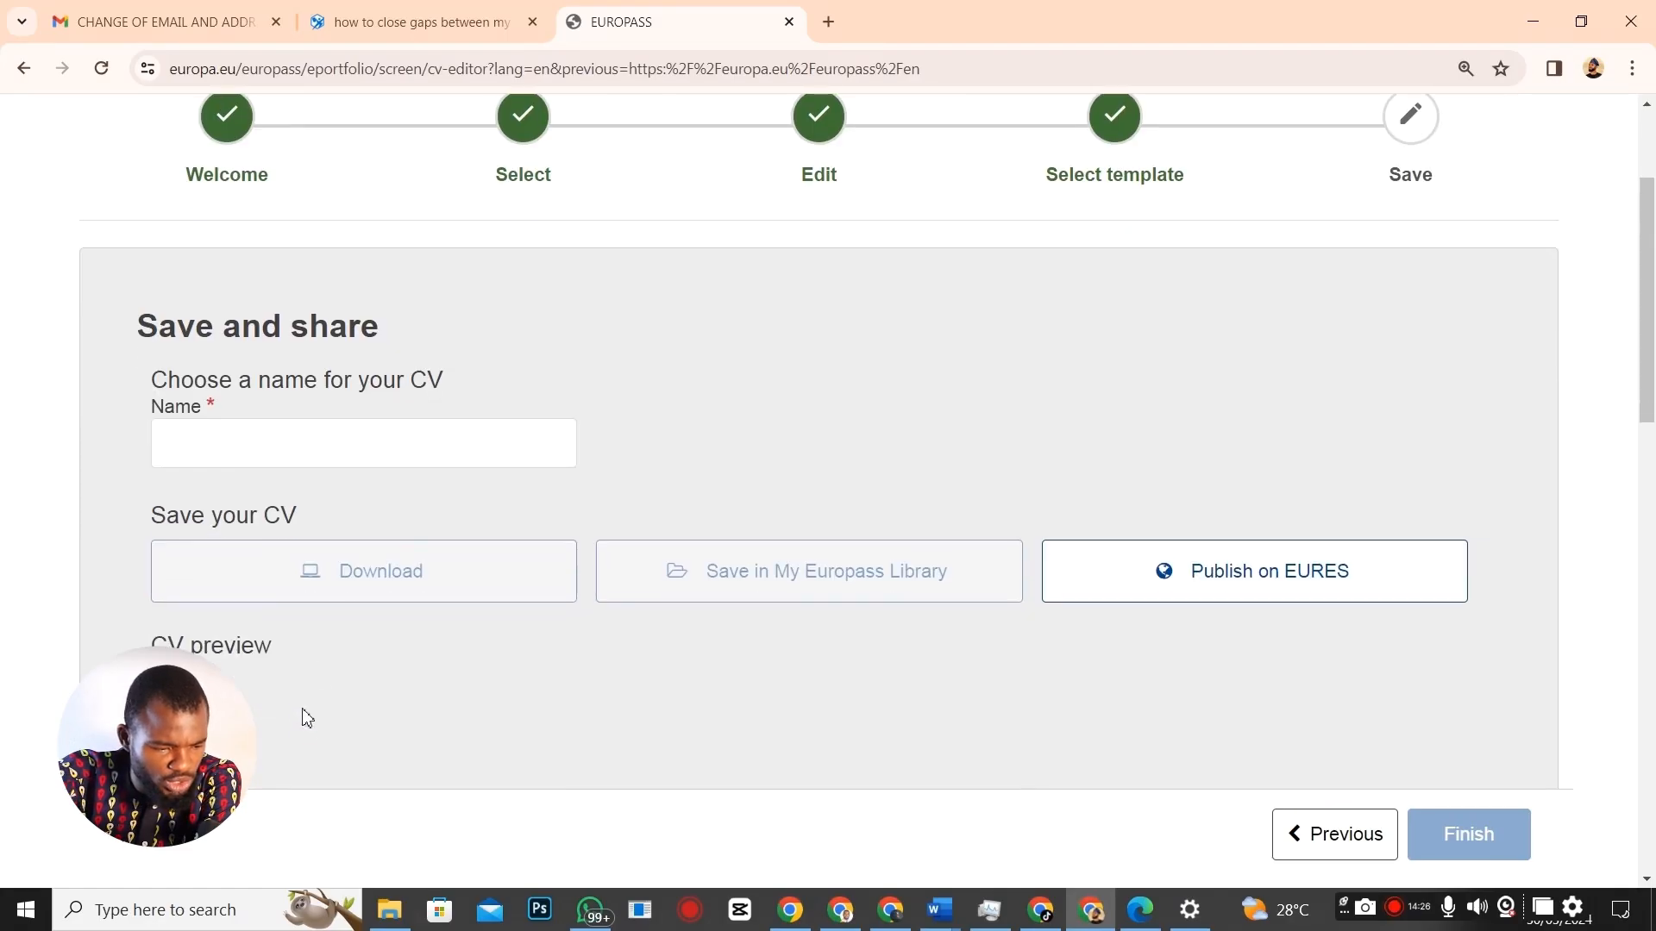
left_click(219, 439)
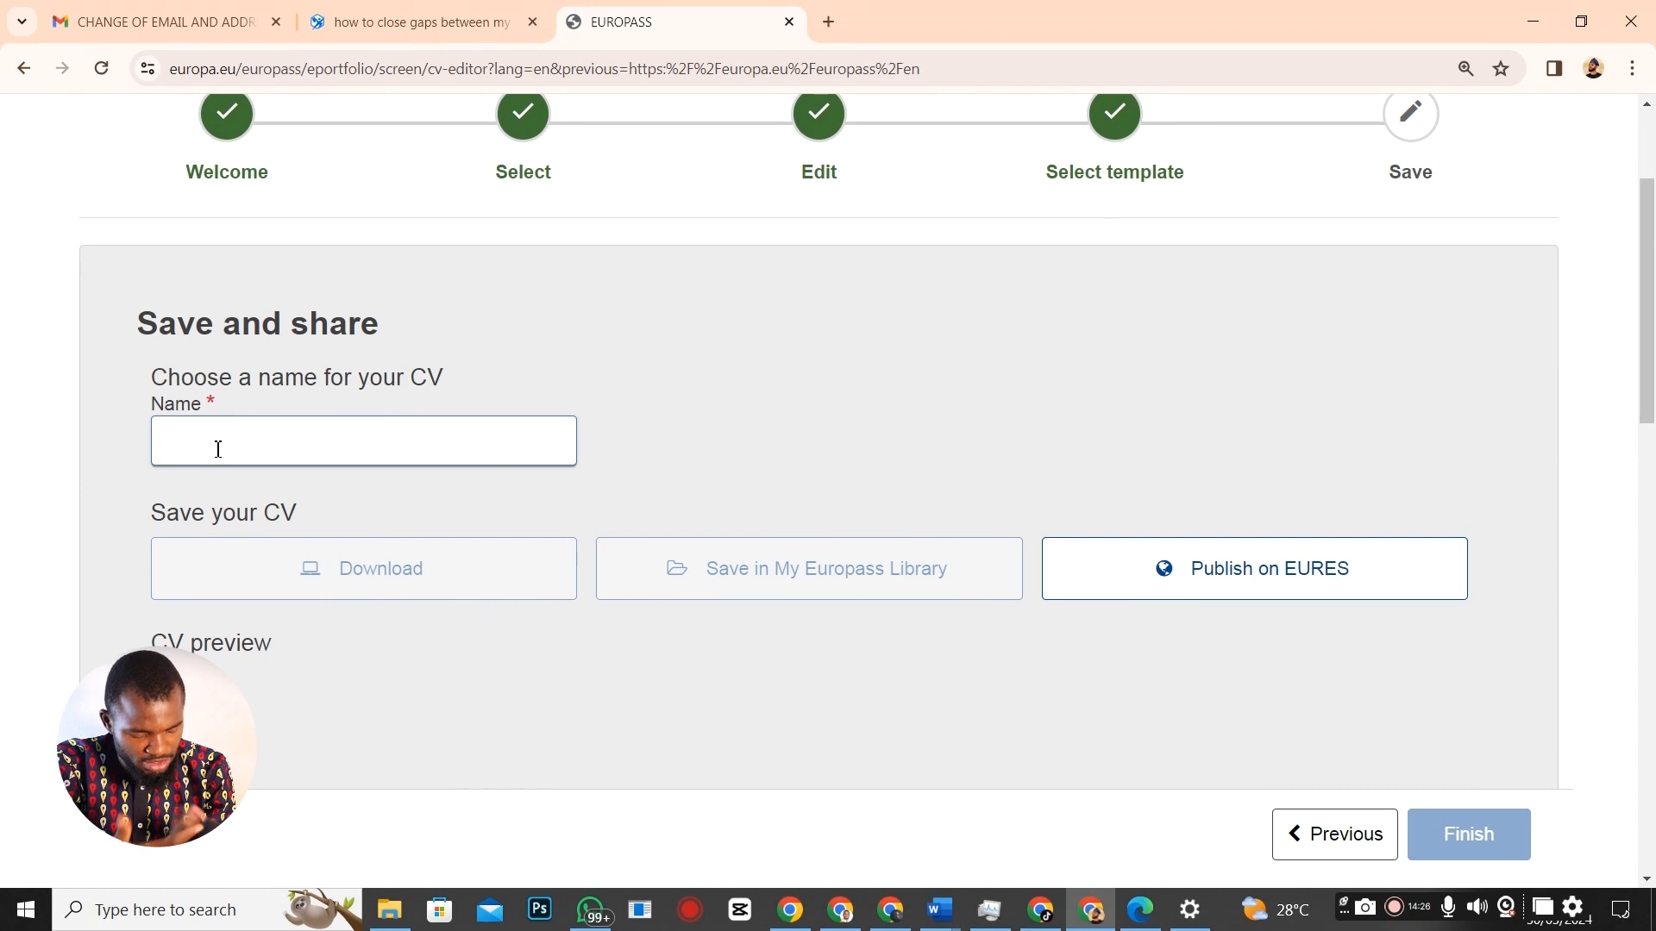
type("Oluwafe")
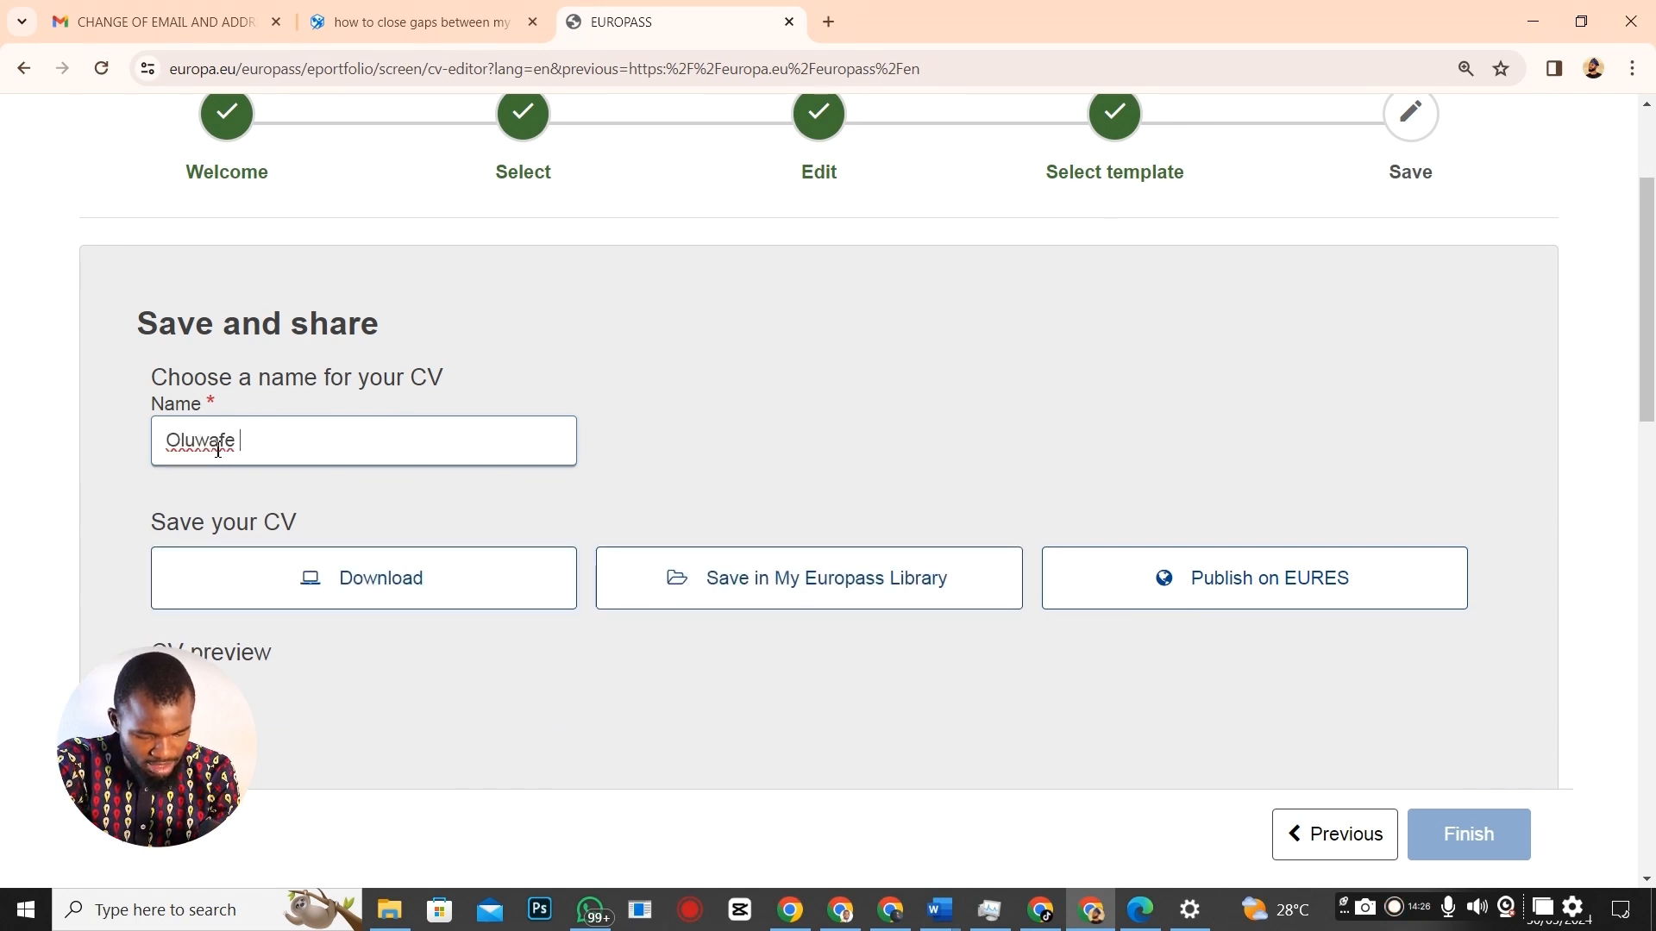
type(" CV")
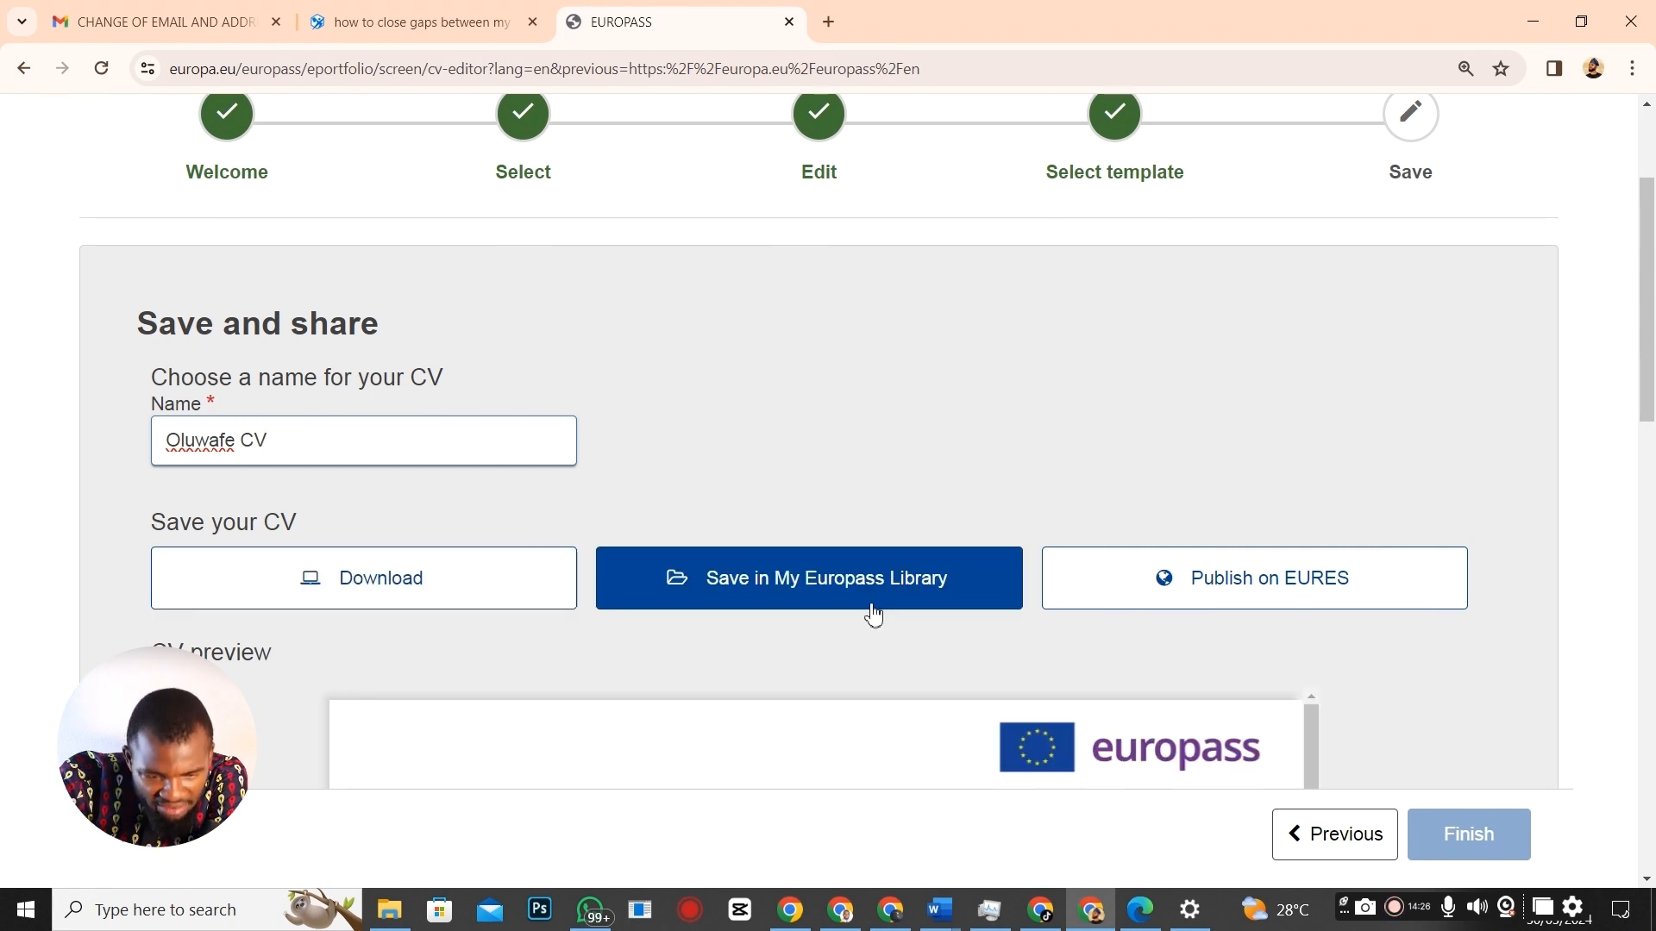
Download the CV as a PDF and show it in its folder.
scroll(873, 618, "down", 1)
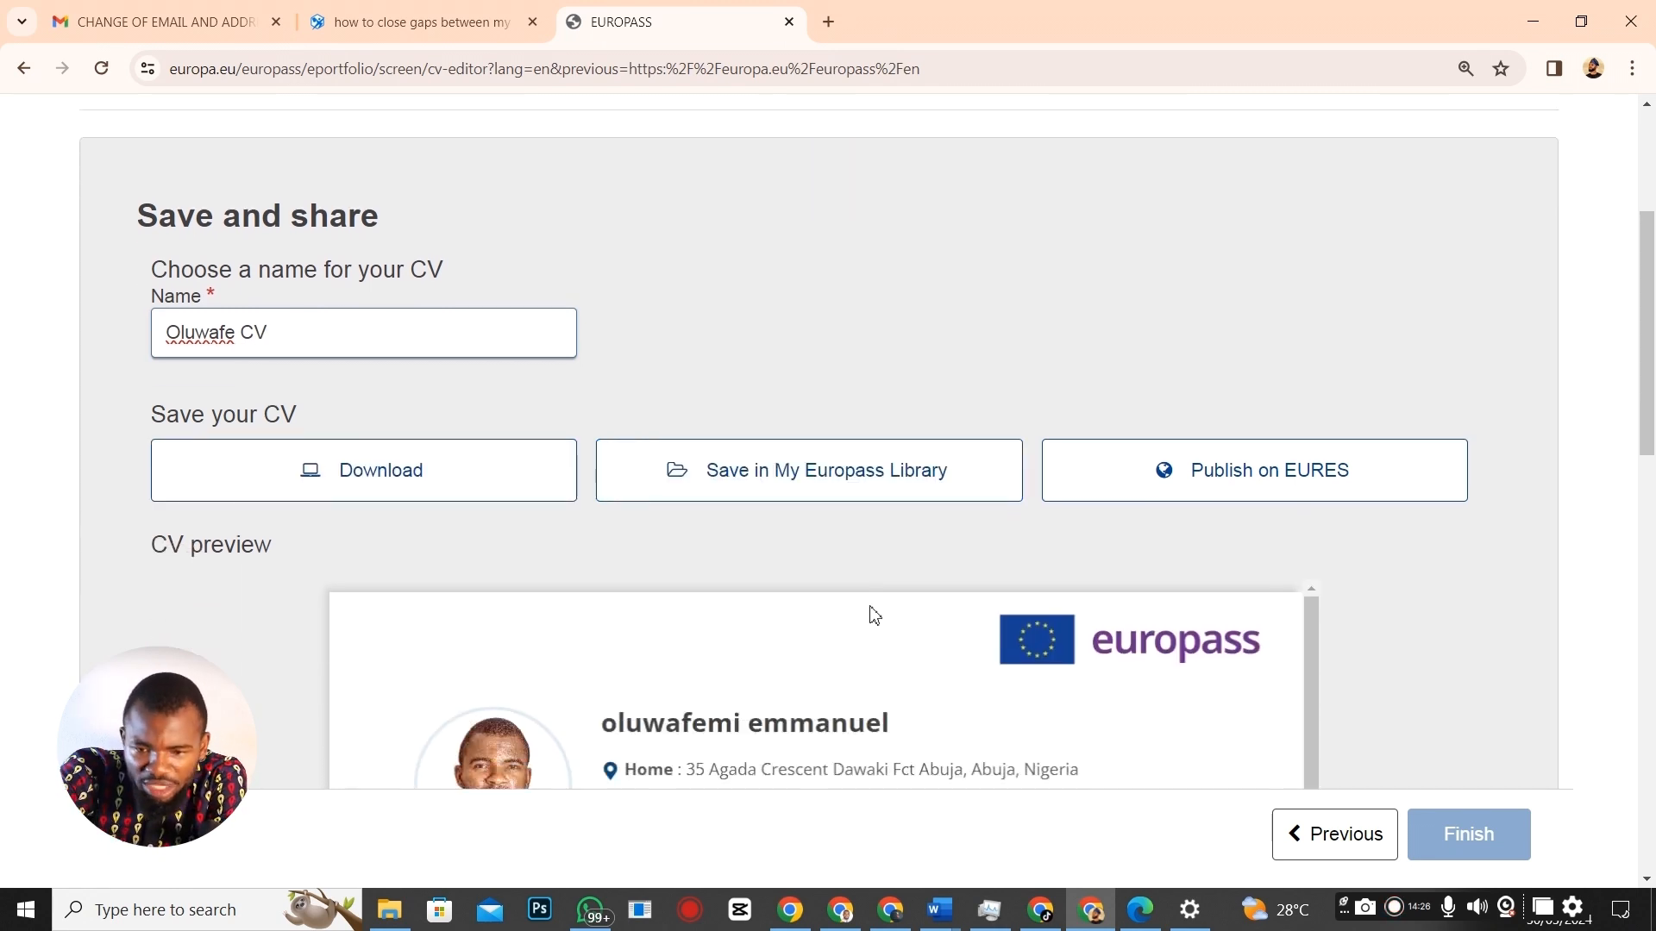
scroll(1315, 549, "up", 3)
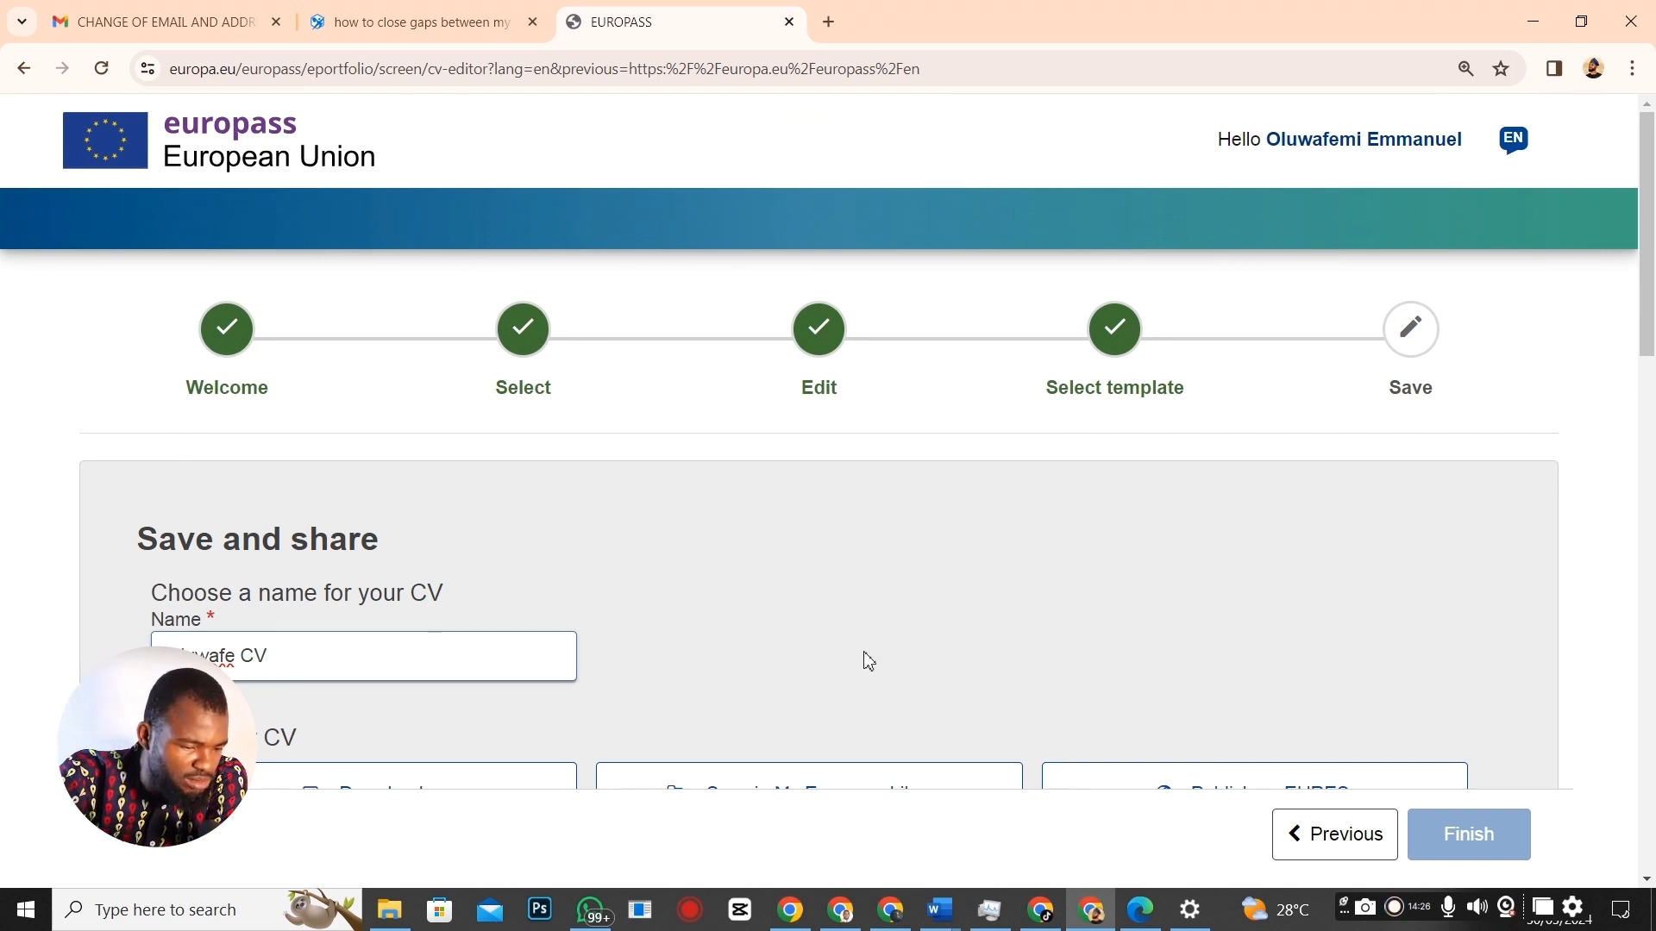
scroll(869, 661, "down", 2)
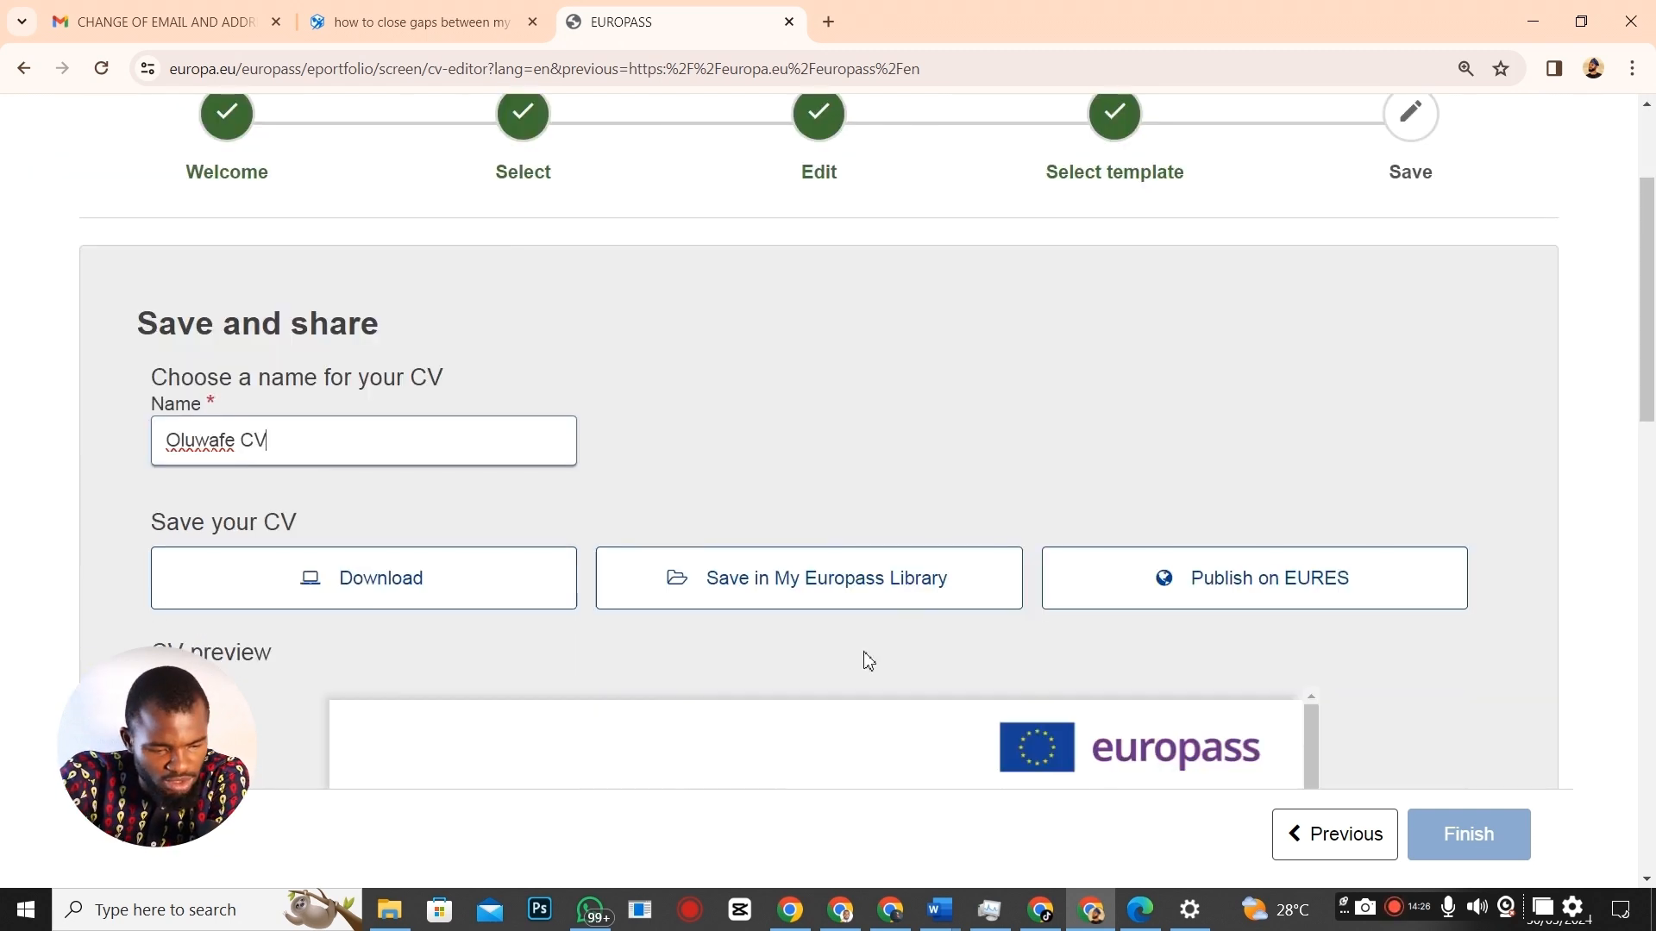
left_click(350, 591)
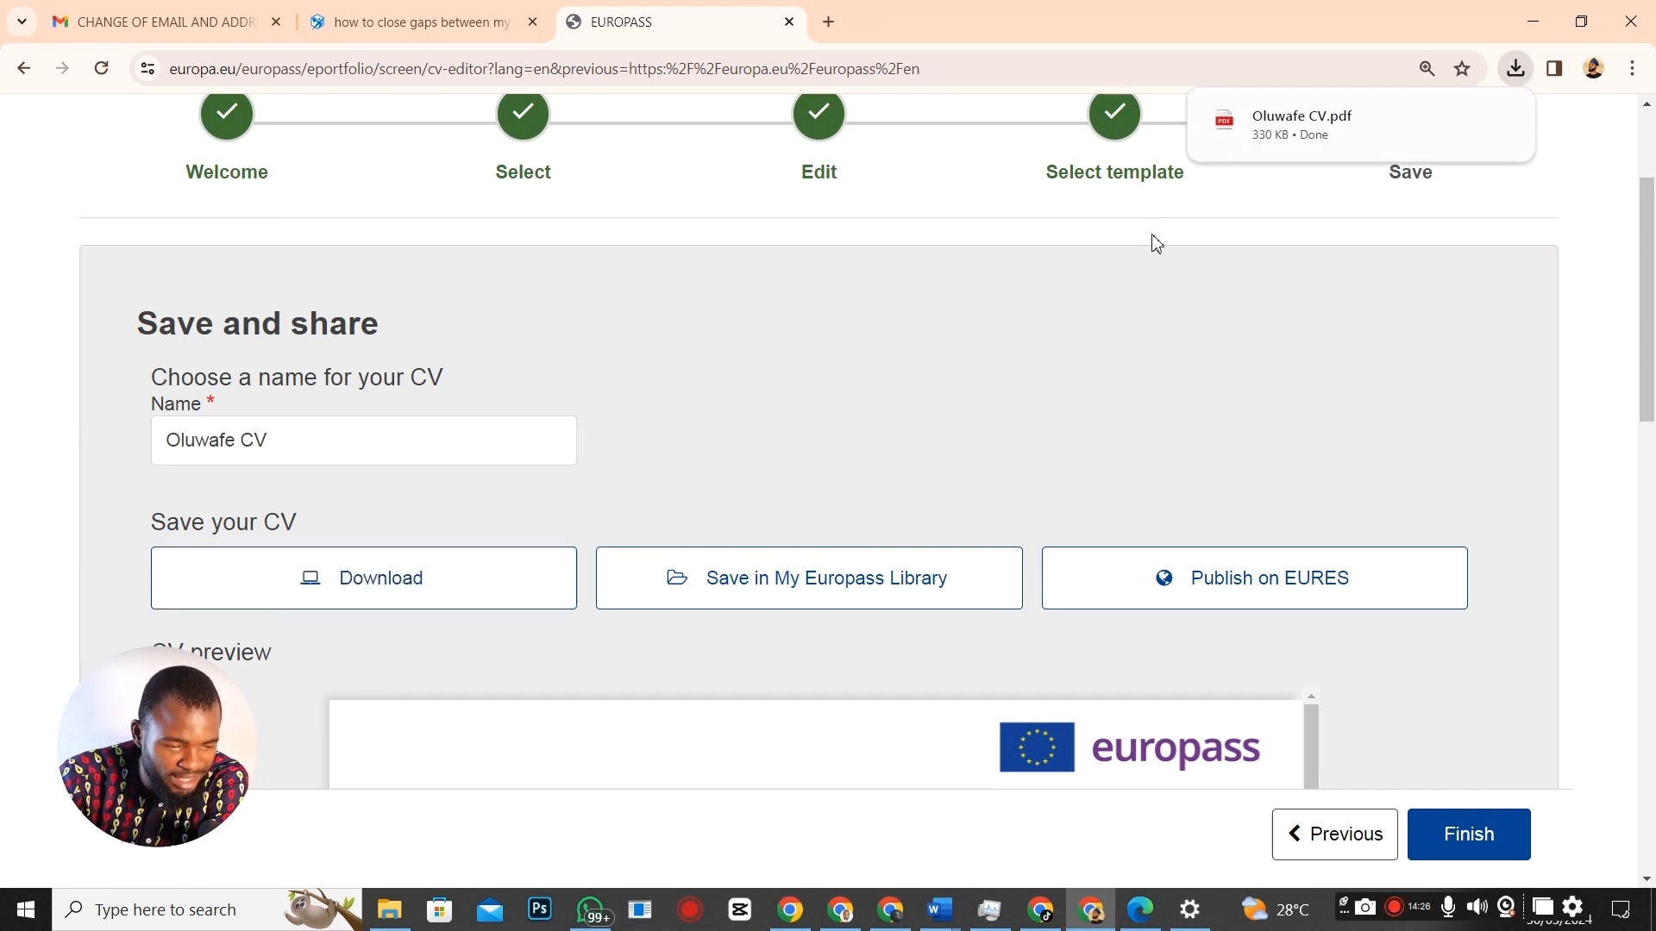
scroll(1177, 198, "up", 1)
left_click(1459, 120)
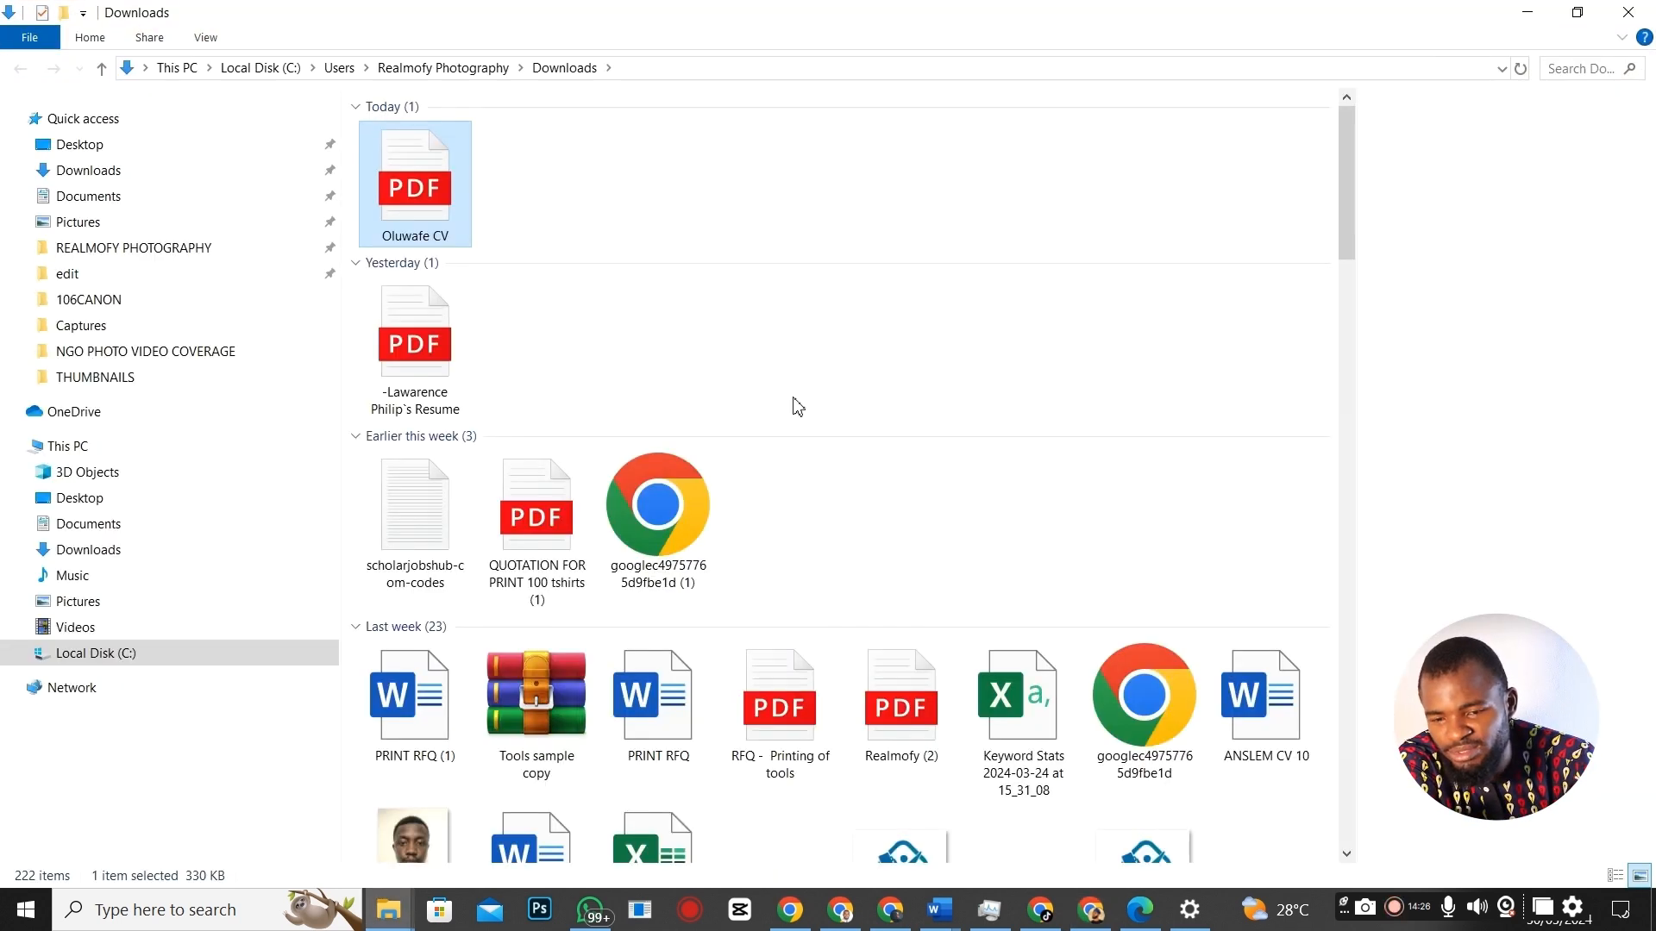
Open the 330 KB Oluwafe CV.pdf listed under Today in Downloads.
double_click(428, 217)
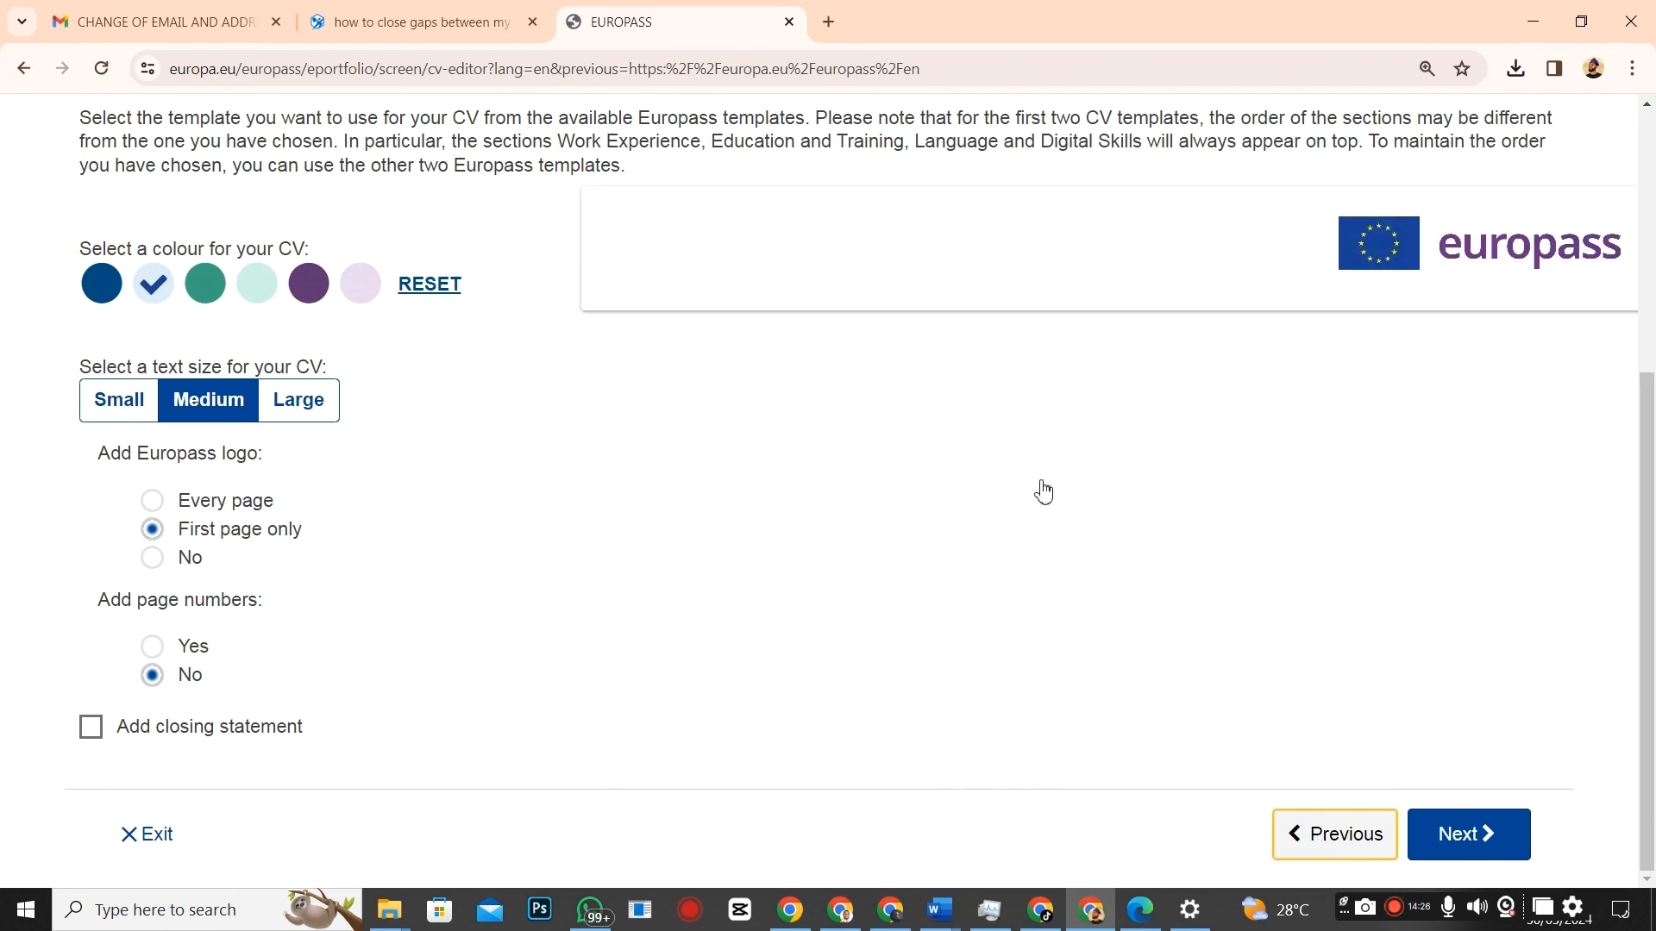
Set the Add Europass logo option to No.
scroll(793, 491, "down", 6)
scroll(791, 317, "up", 11)
scroll(1526, 595, "down", 3)
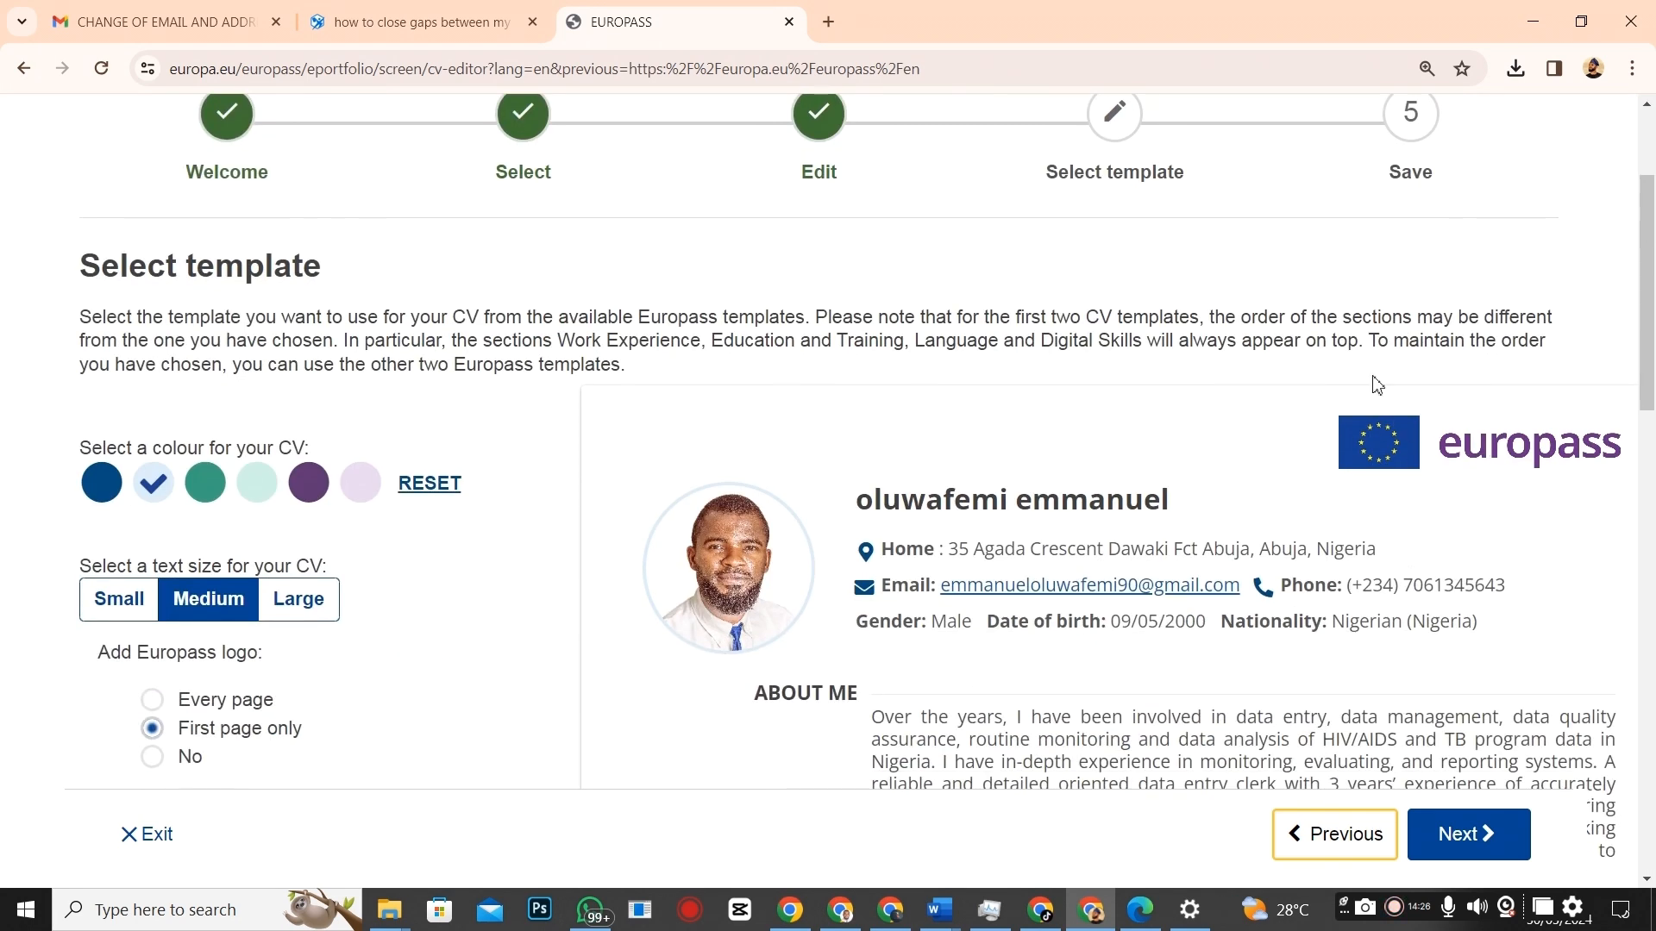
scroll(373, 634, "down", 5)
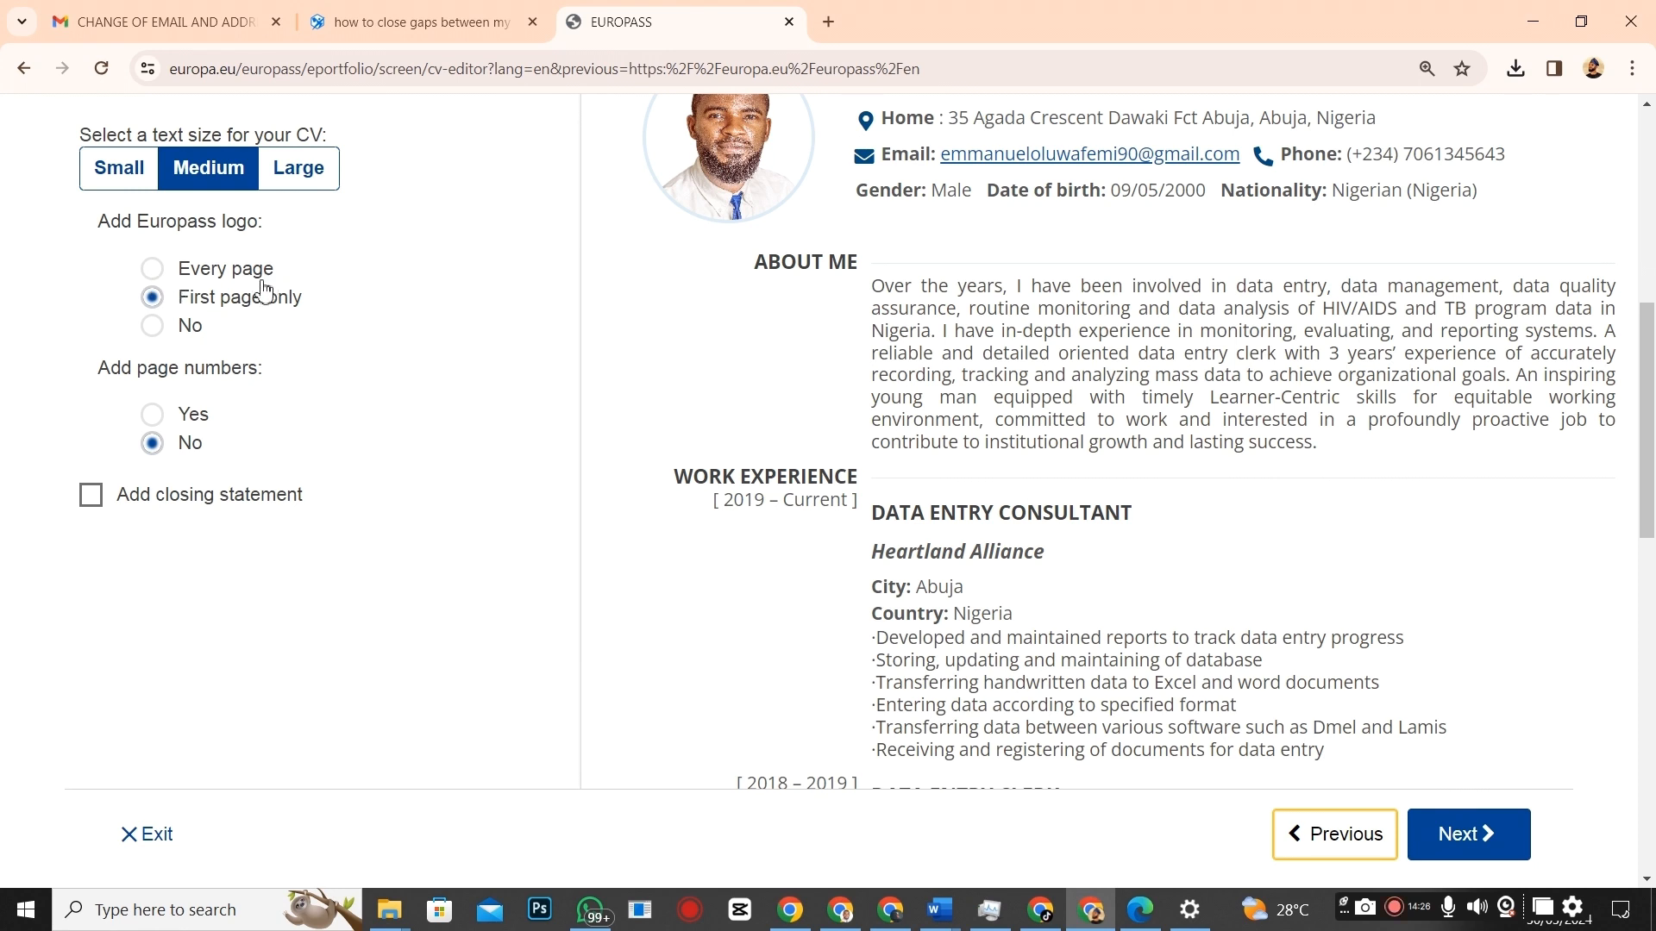
left_click(190, 338)
Choose Every page for the Europass logo and view the opened Oluwafe CV PDF in Edge.
scroll(1170, 309, "up", 5)
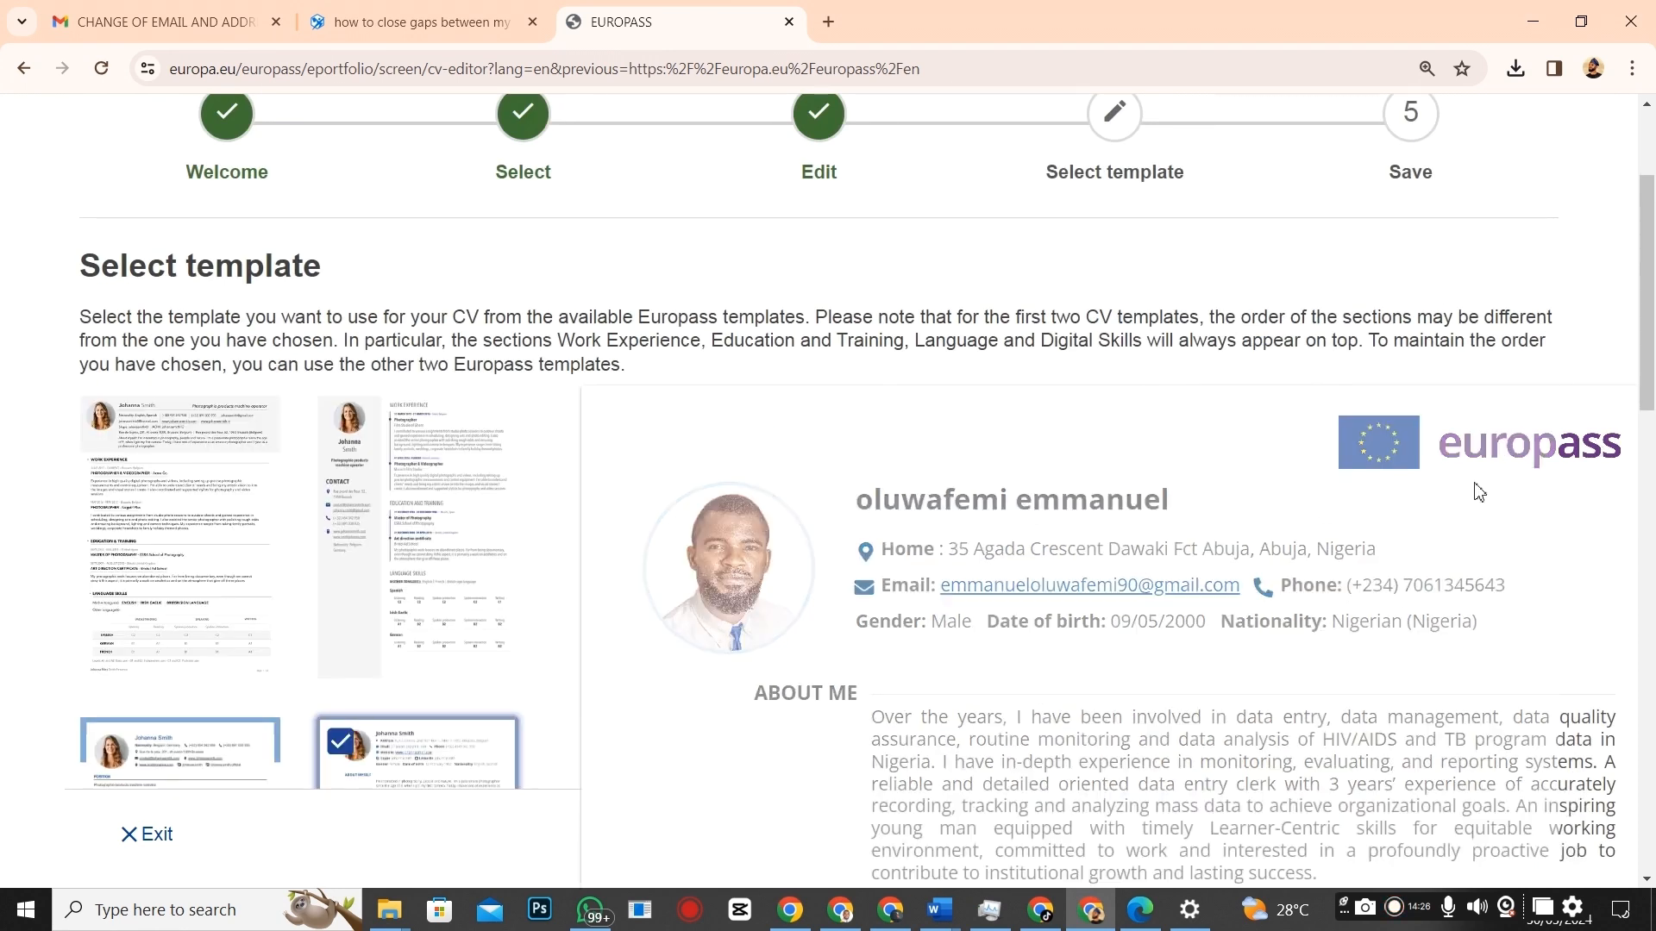
scroll(1478, 432, "down", 3)
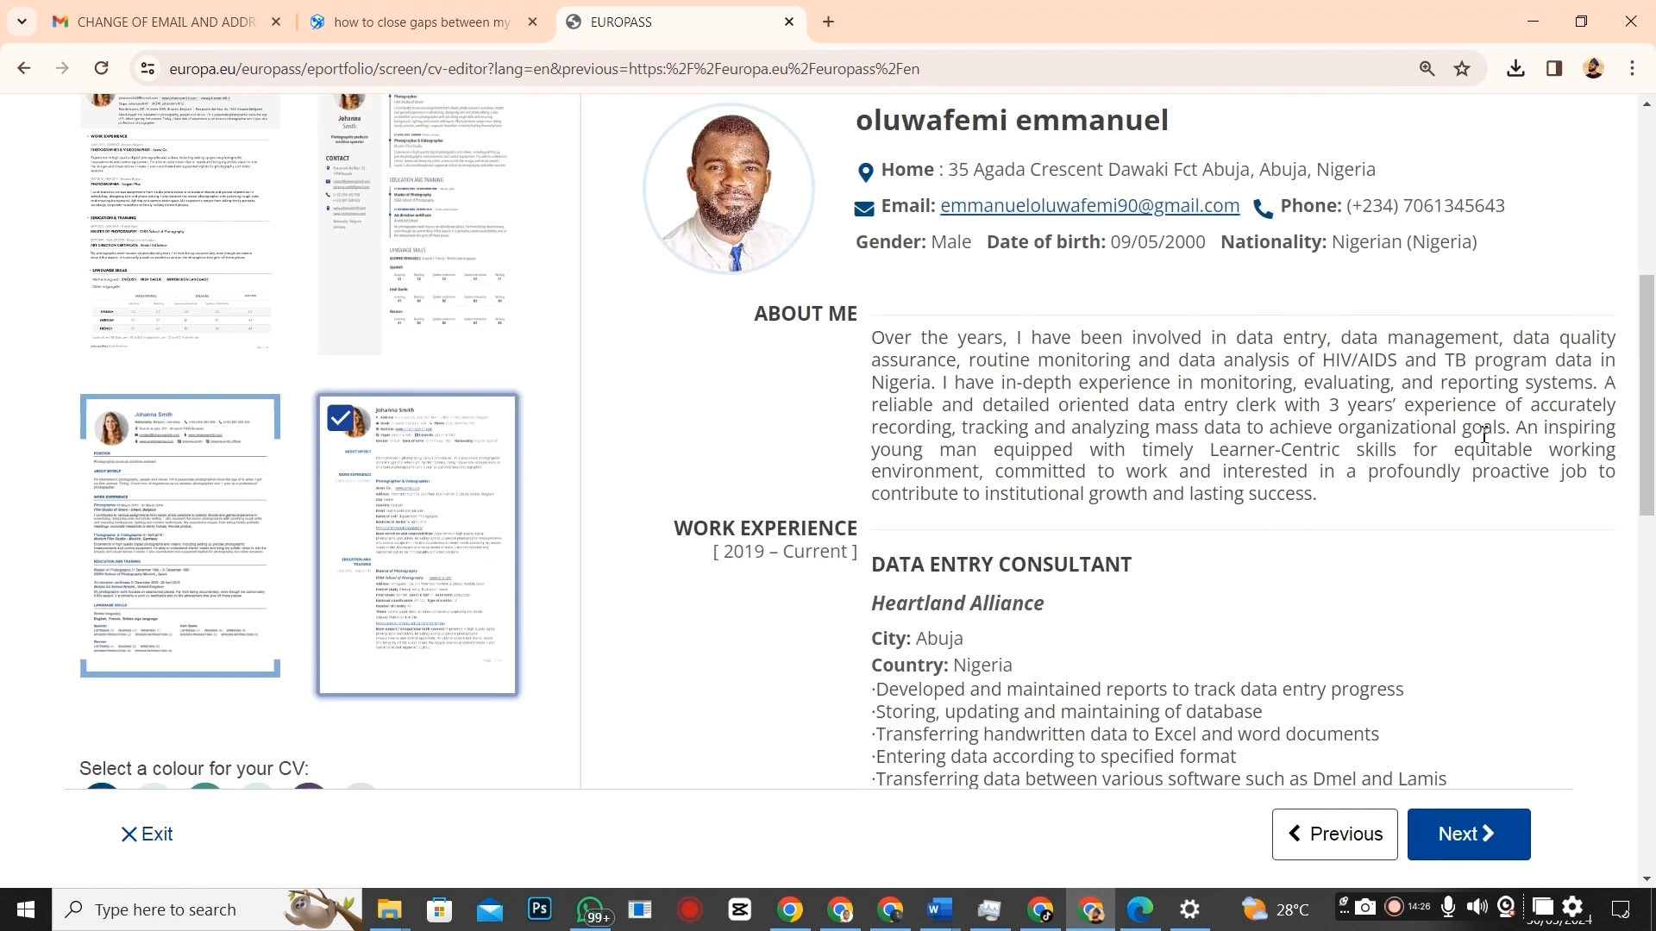
scroll(1263, 520, "up", 3)
scroll(1401, 472, "down", 3)
scroll(891, 518, "up", 2)
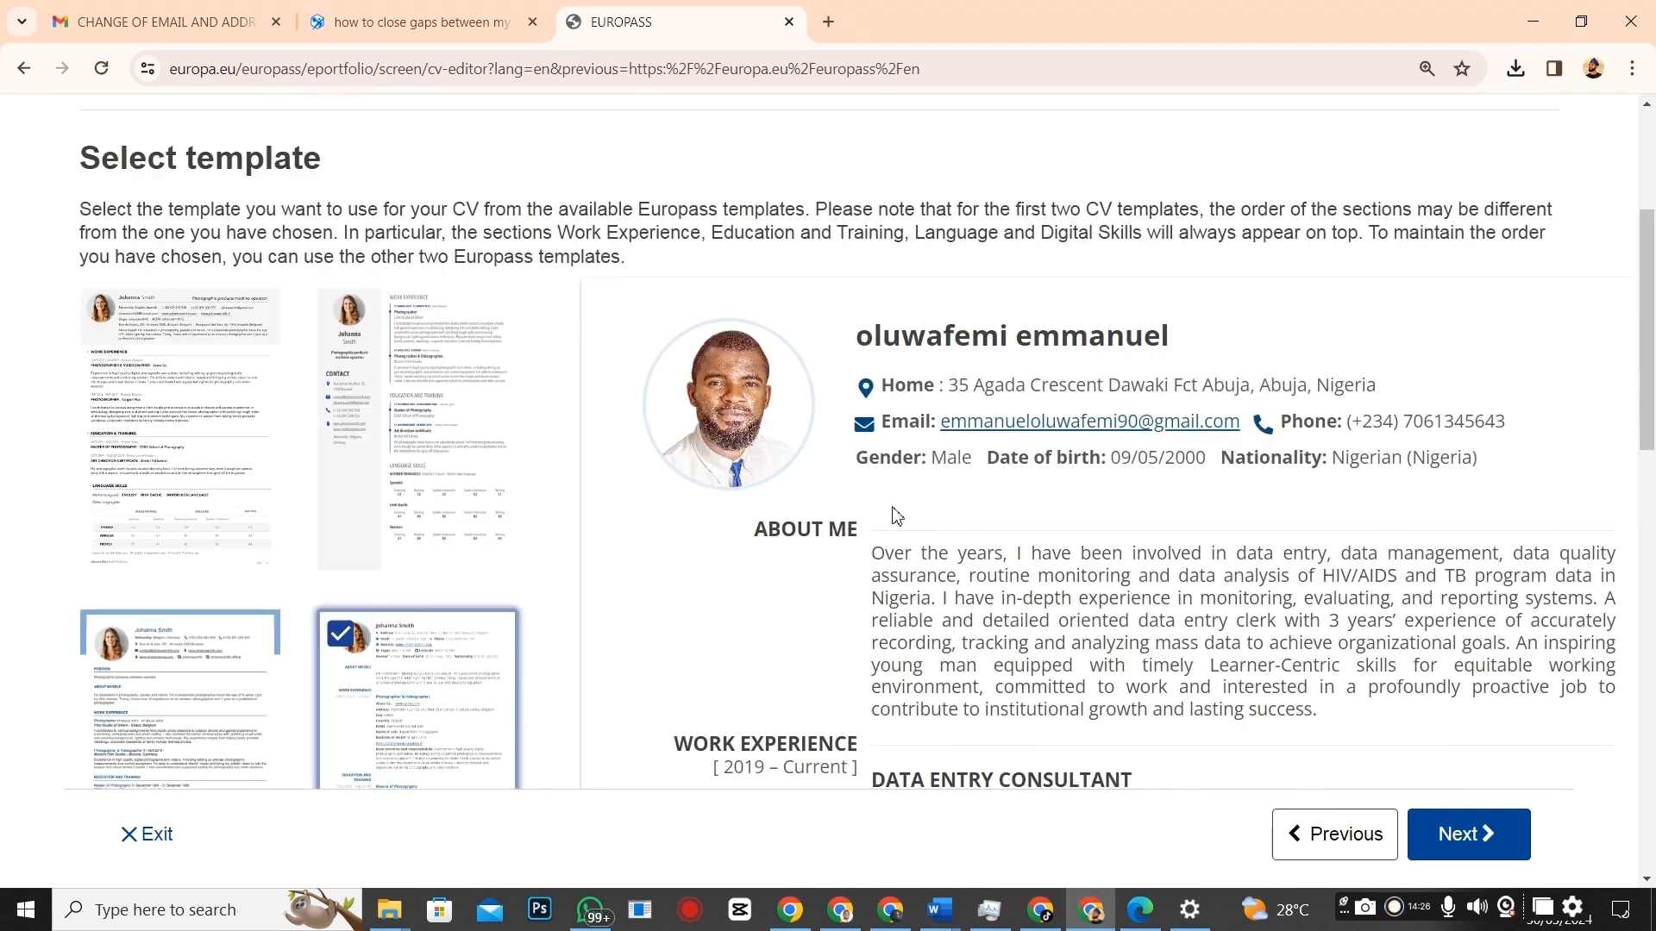
scroll(332, 622, "down", 5)
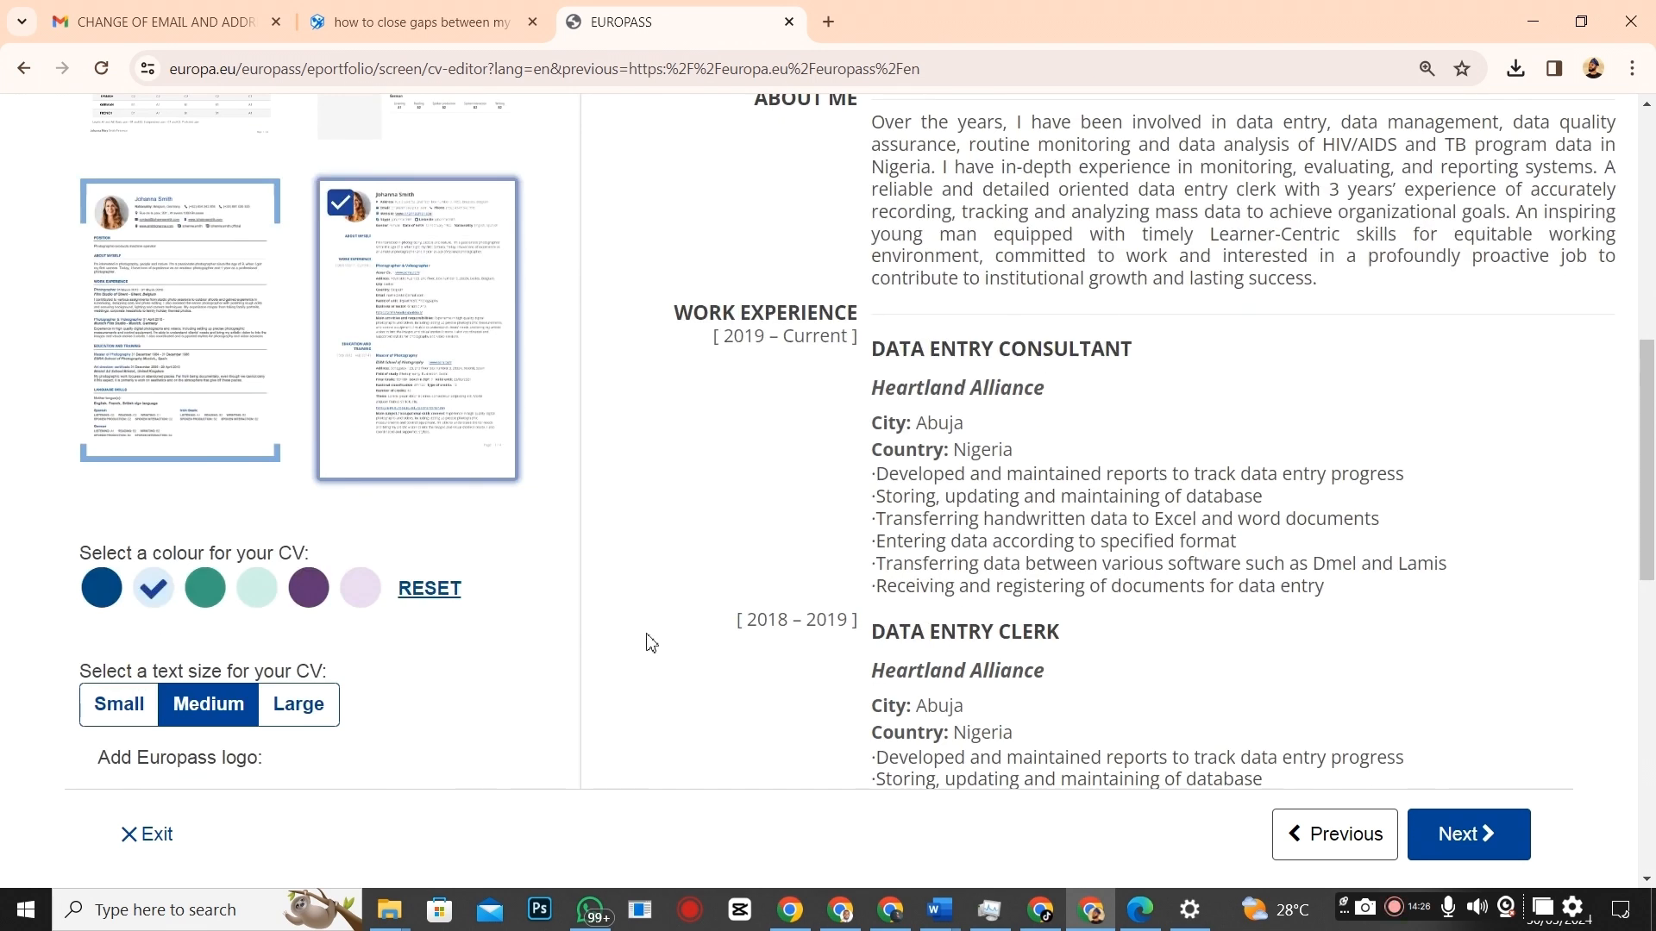
scroll(621, 633, "down", 4)
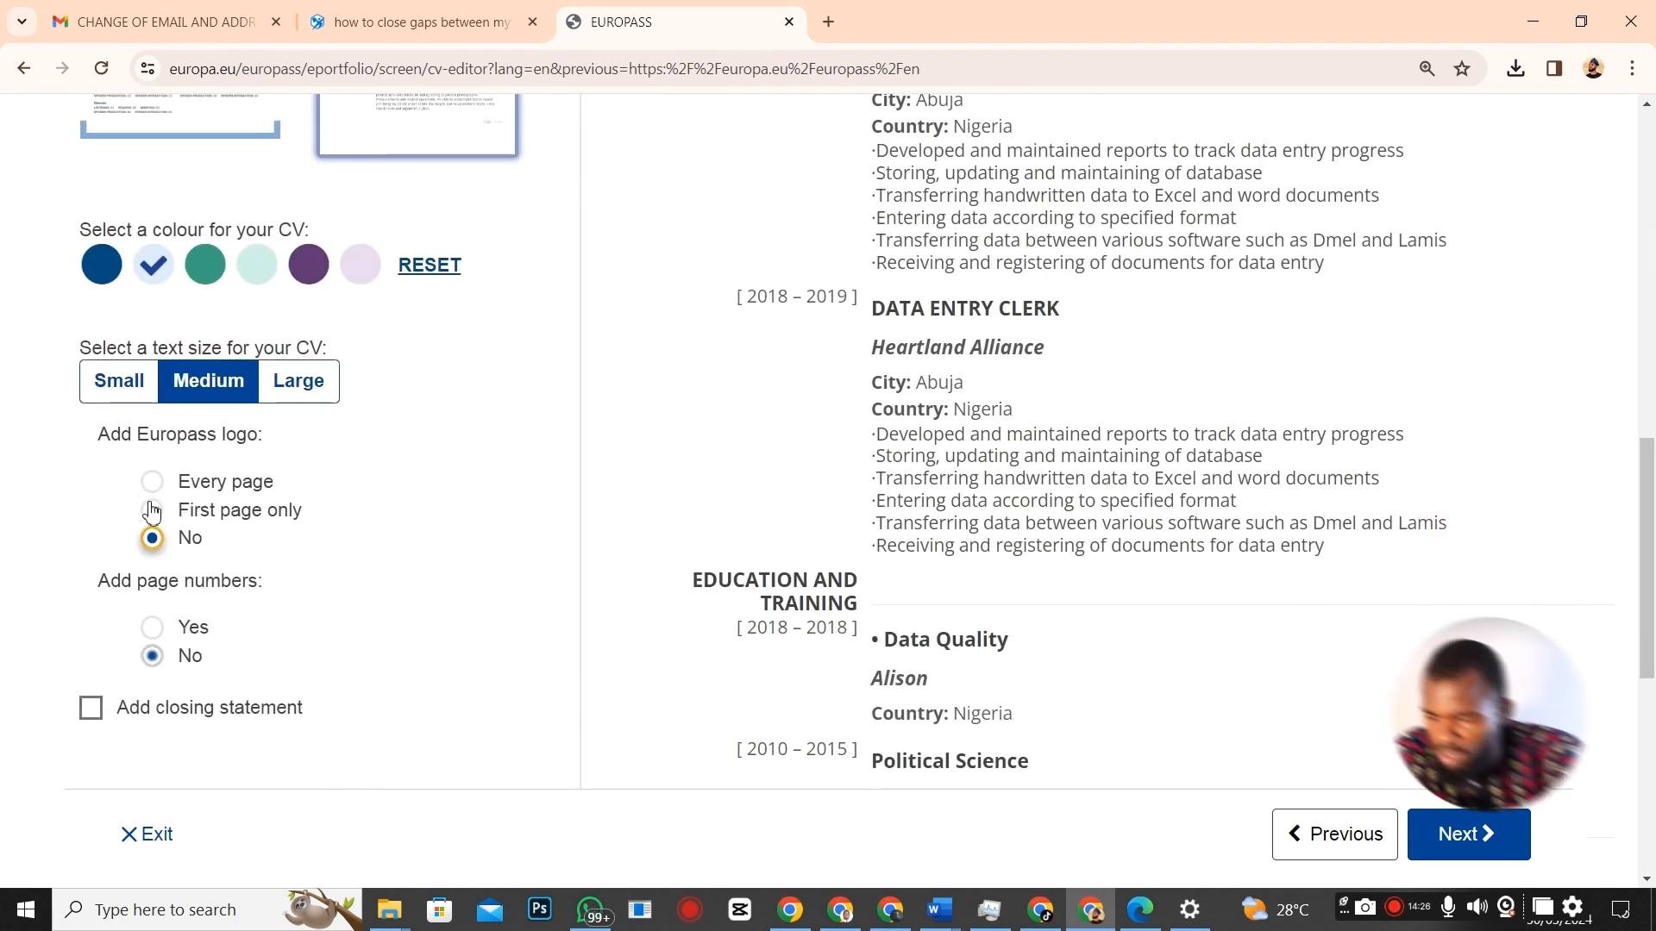
left_click(151, 485)
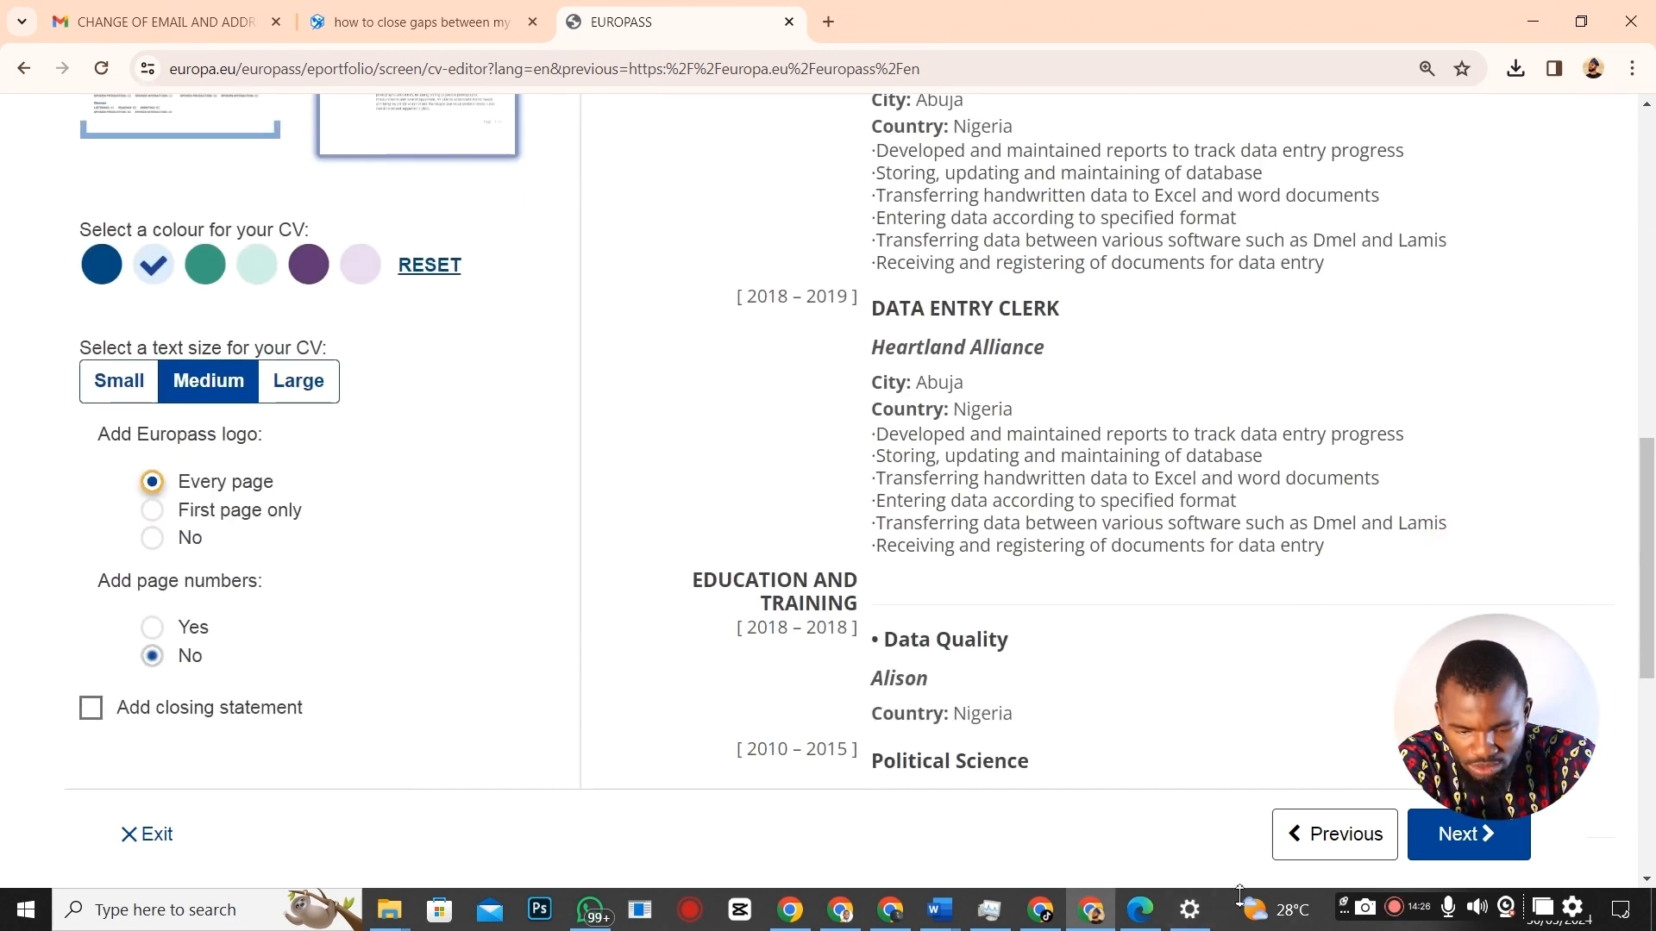
left_click(1138, 910)
scroll(982, 317, "down", 1)
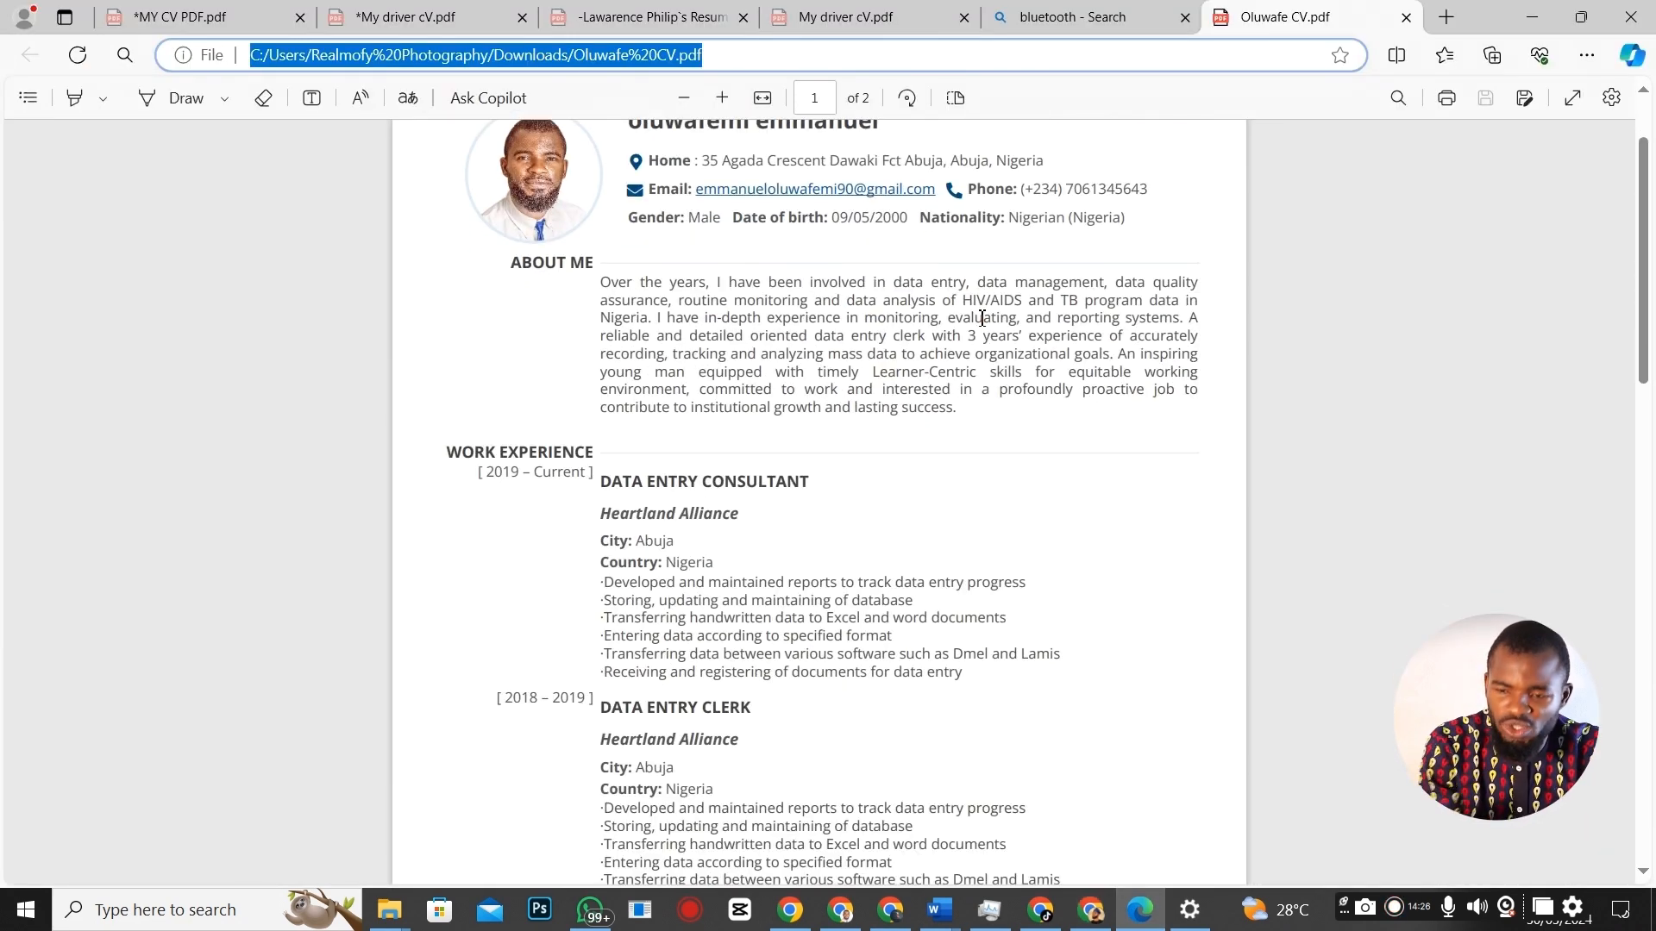
scroll(983, 321, "down", 2)
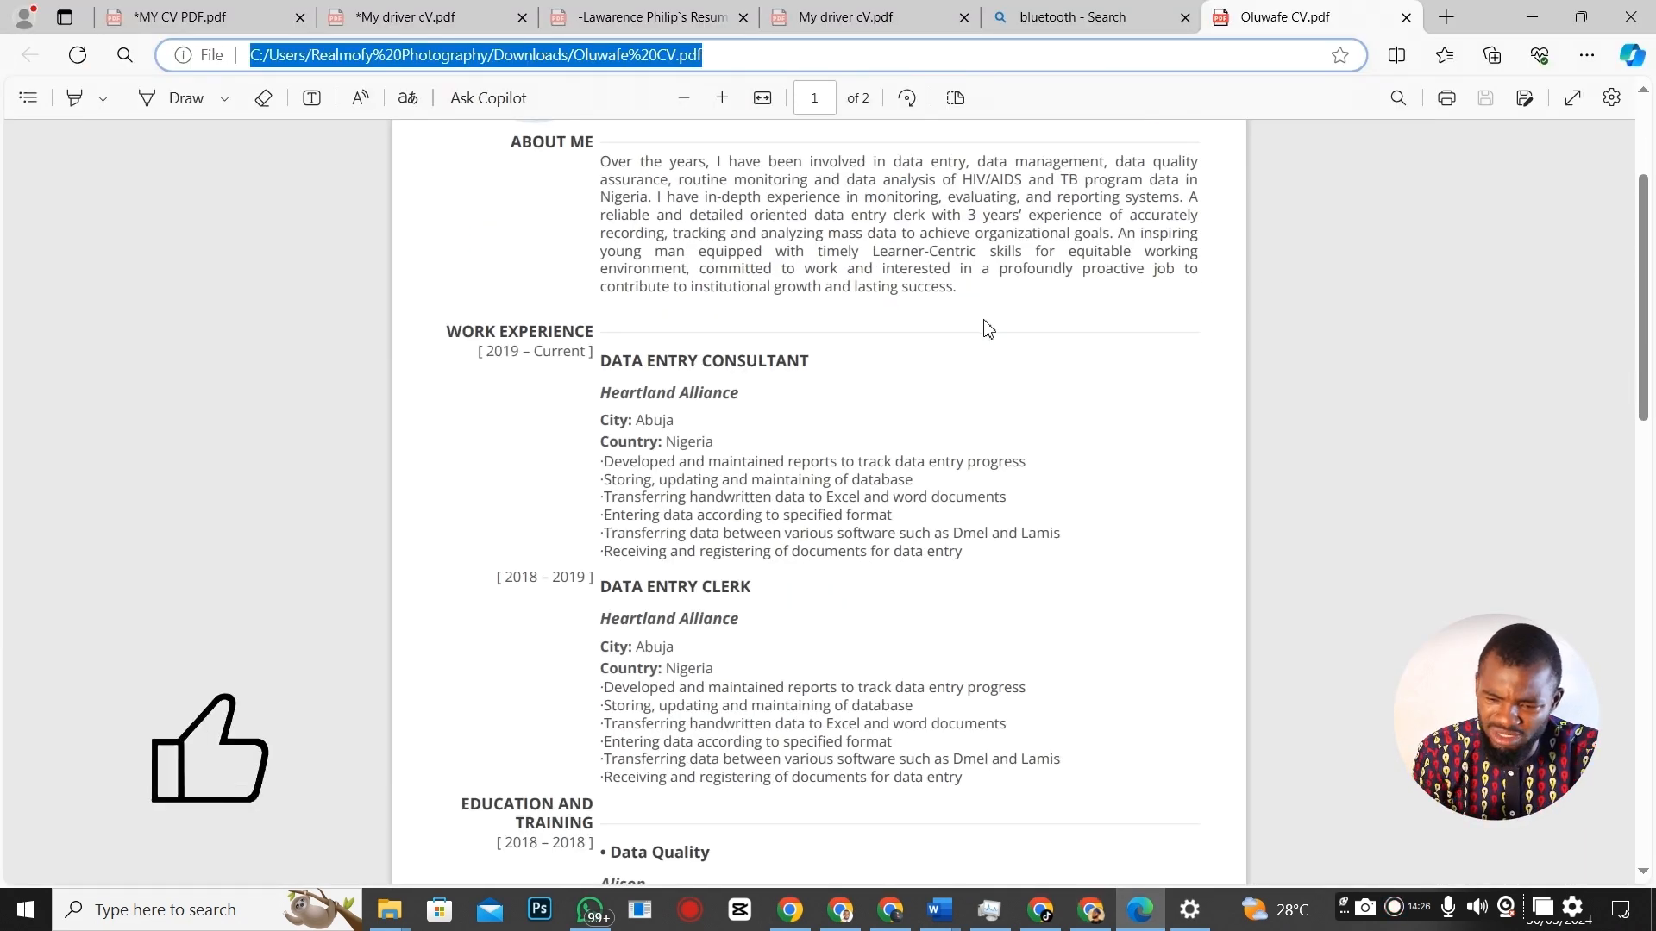
scroll(992, 328, "down", 13)
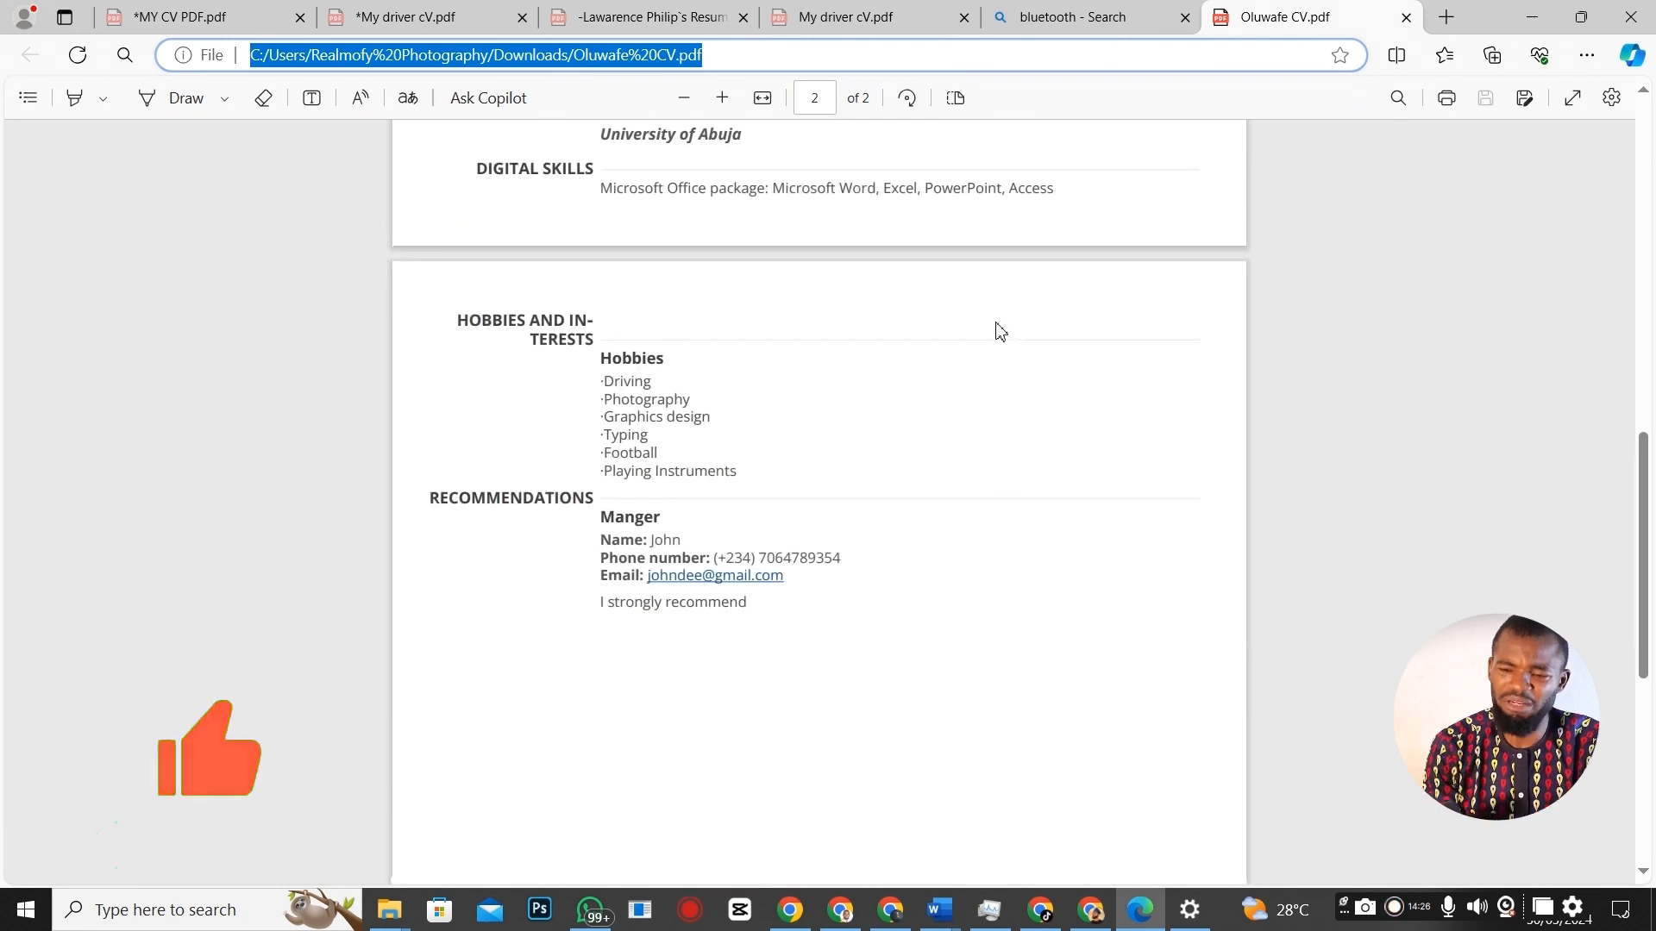